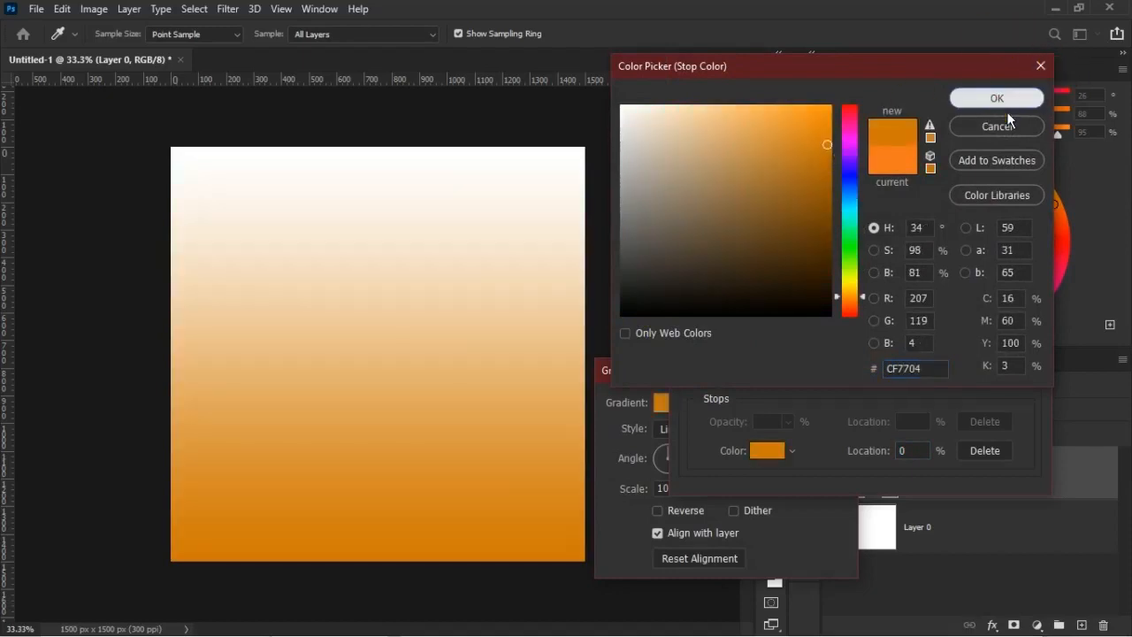
Accept CF7704 as the gradient's start stop color and set its end stop to 130401
left_click(1004, 103)
left_click(1026, 380)
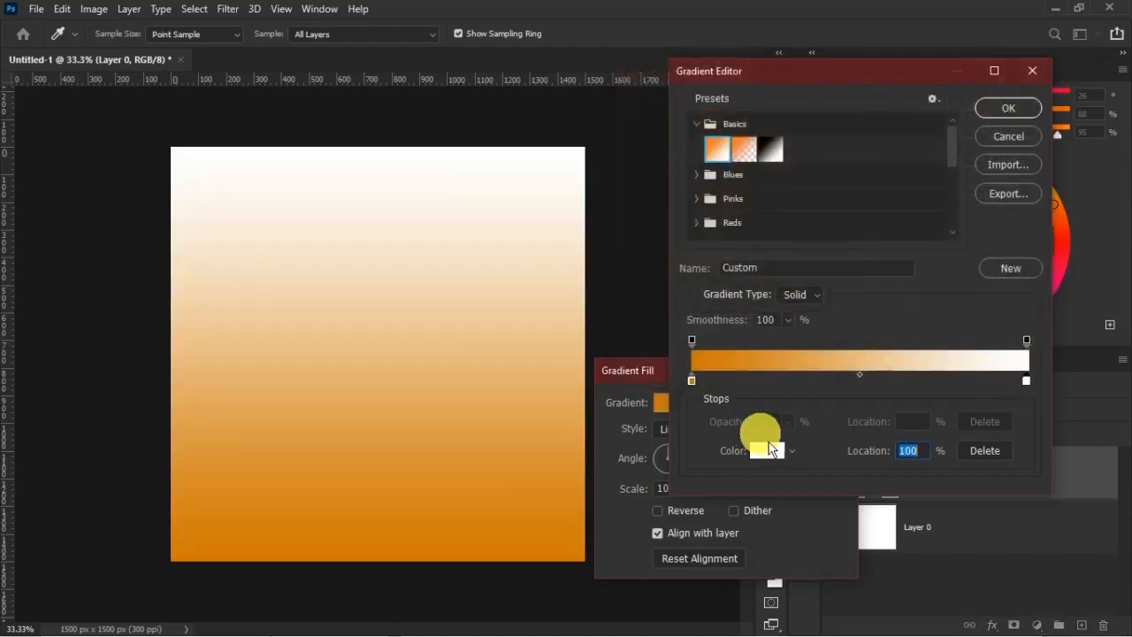
left_click(767, 450)
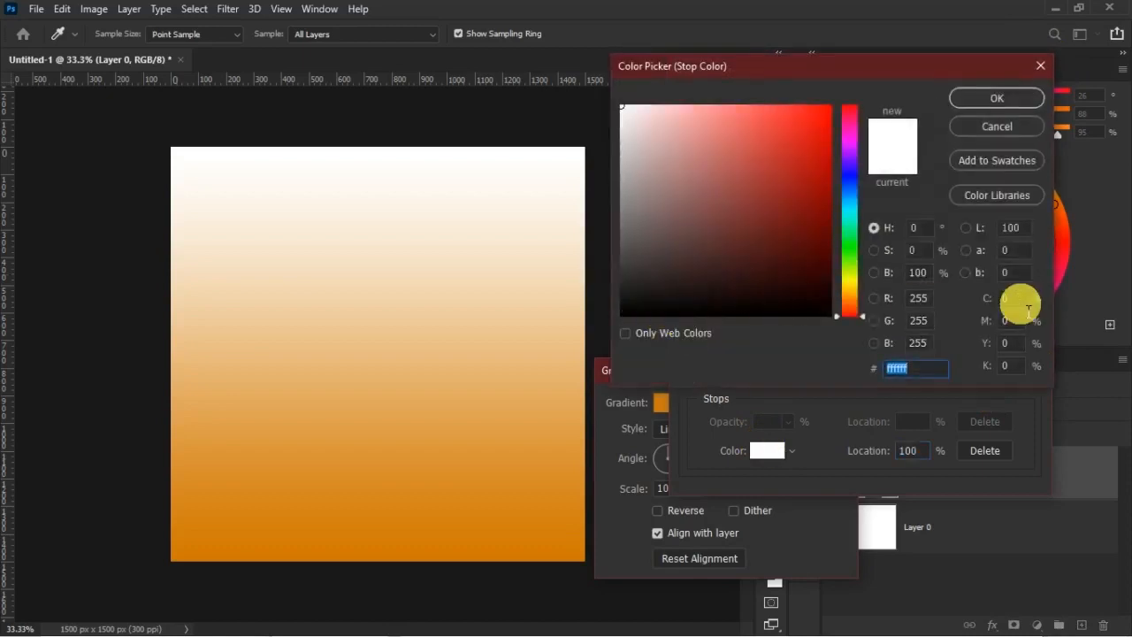
type("130401")
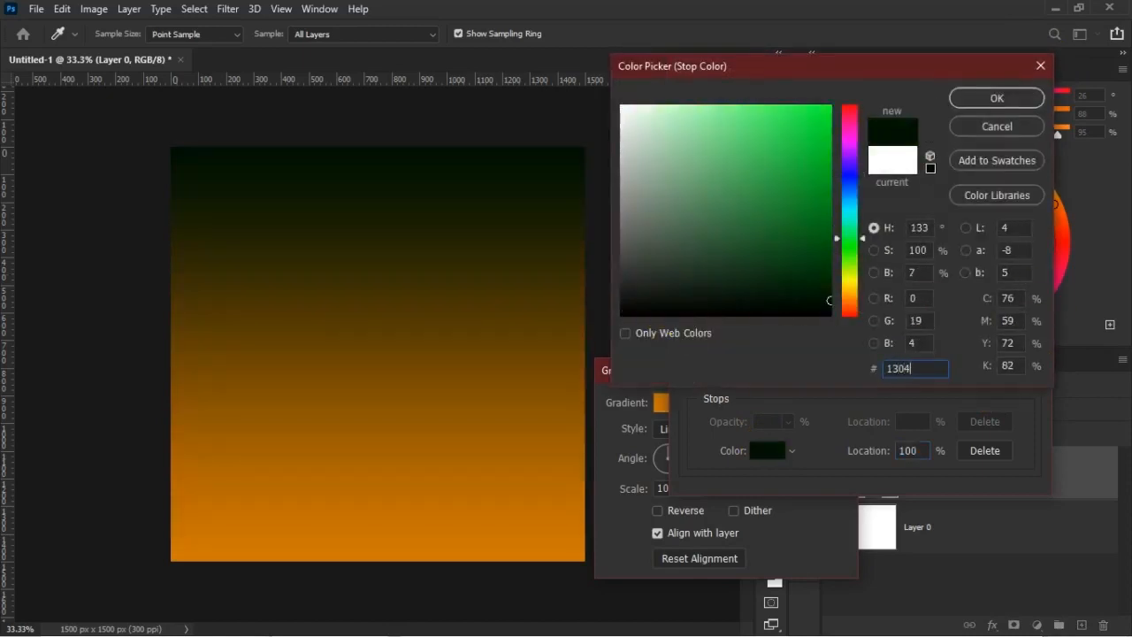
left_click(1011, 100)
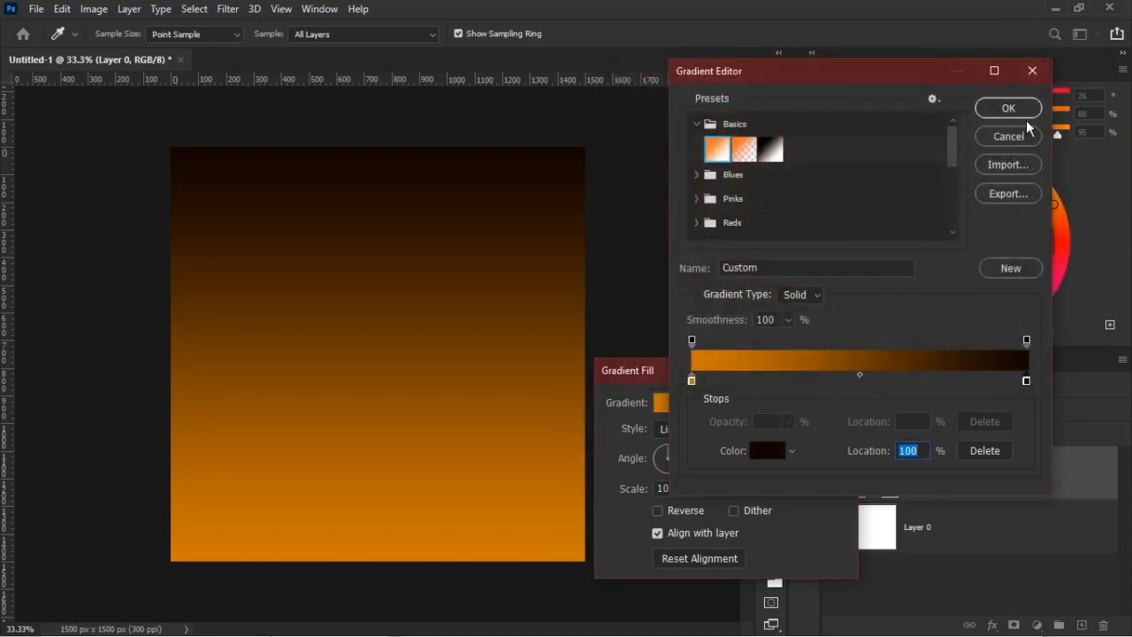
Accept the edited gradient, reverse its direction so orange is uppermost, and apply the gradient fill
left_click(1026, 111)
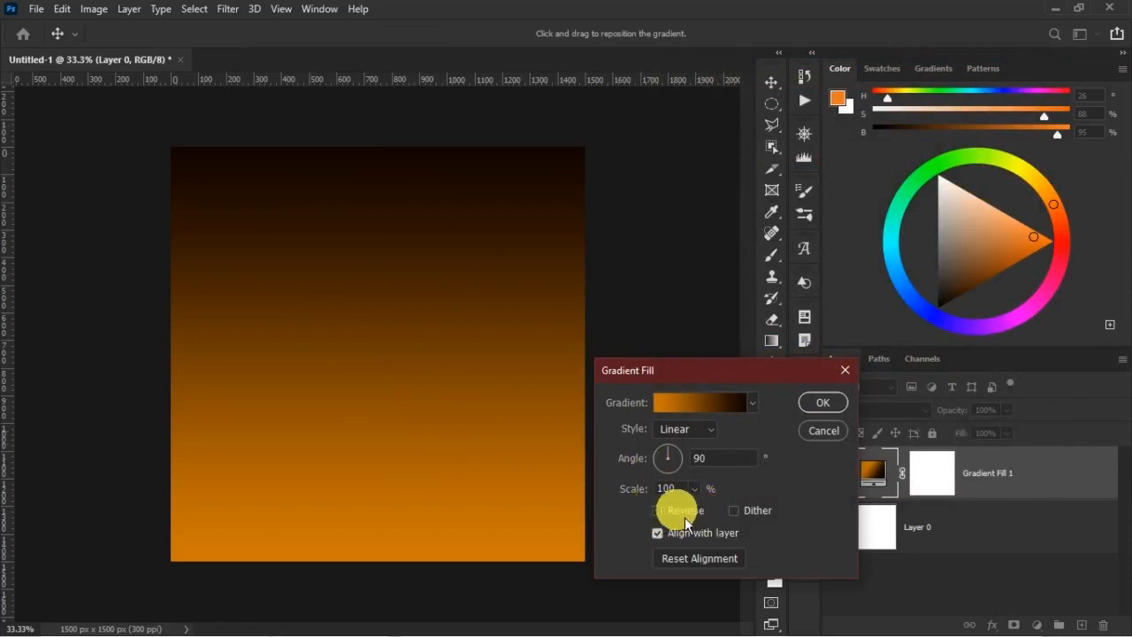
left_click(657, 510)
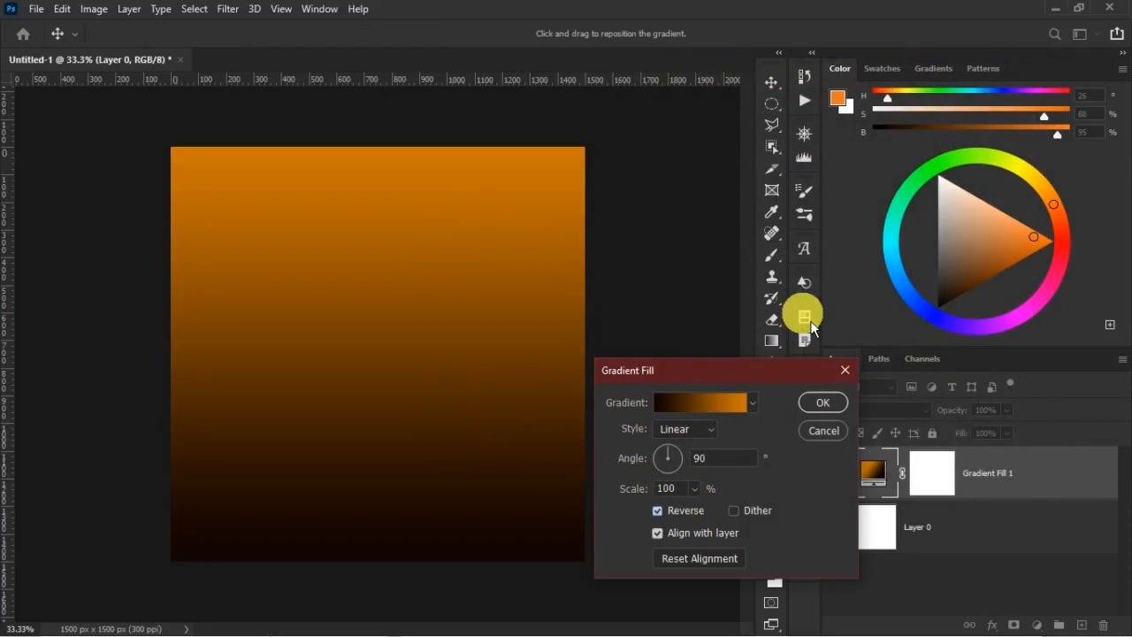
left_click_drag(767, 359, 755, 229)
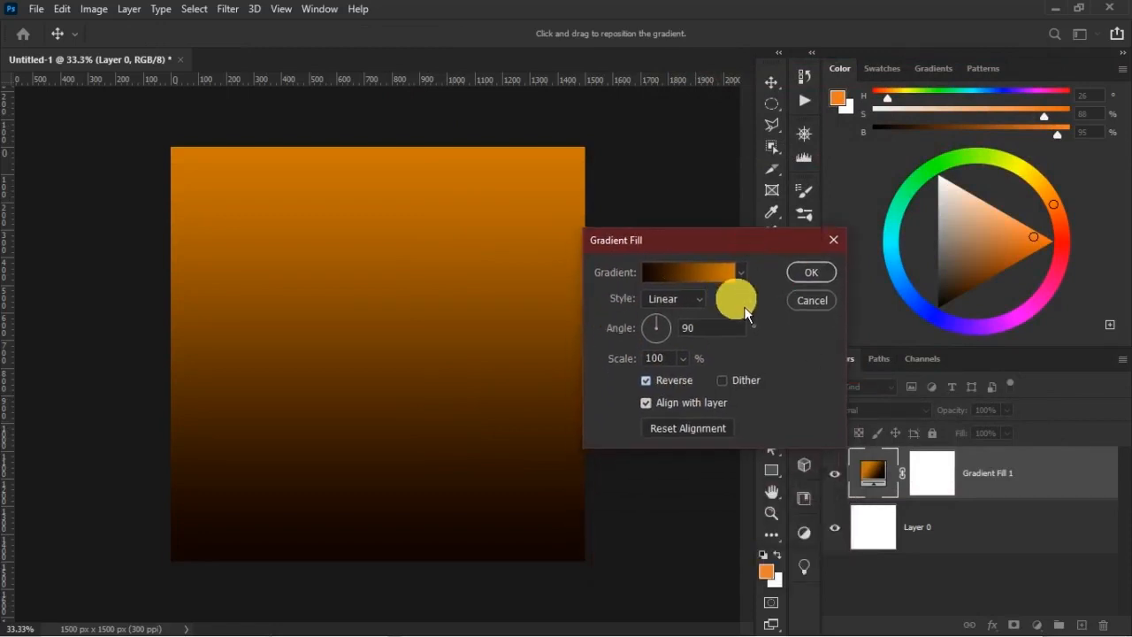
left_click(814, 280)
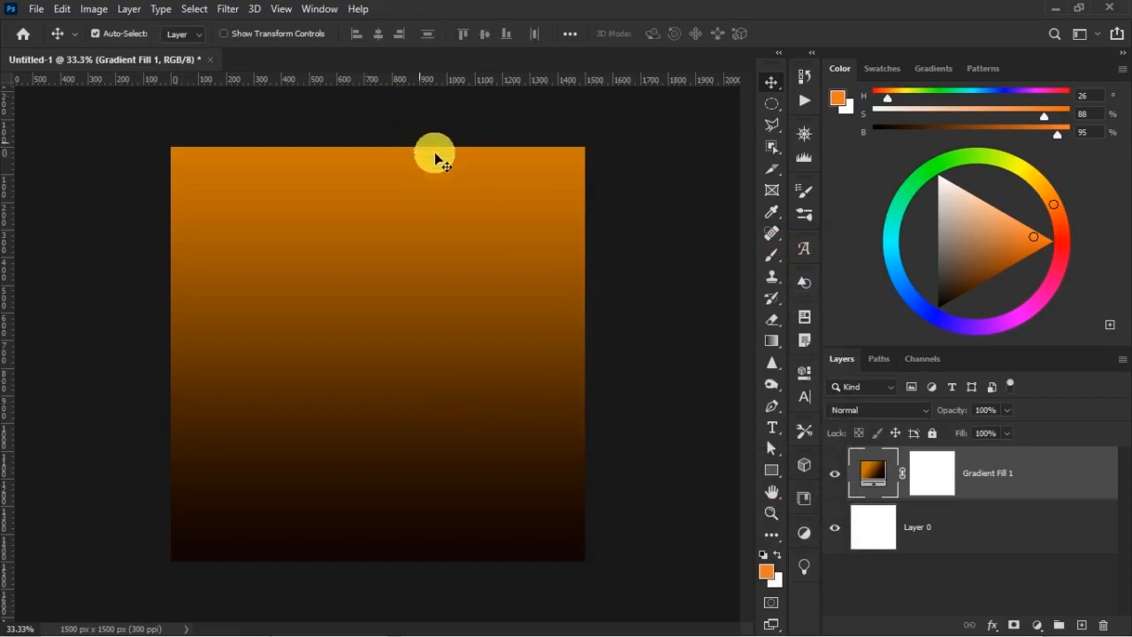
Place the embedded image pngwing.com(46) near the canvas's lower-right corner, scaled to about 21% and rotated about 19°
left_click(37, 10)
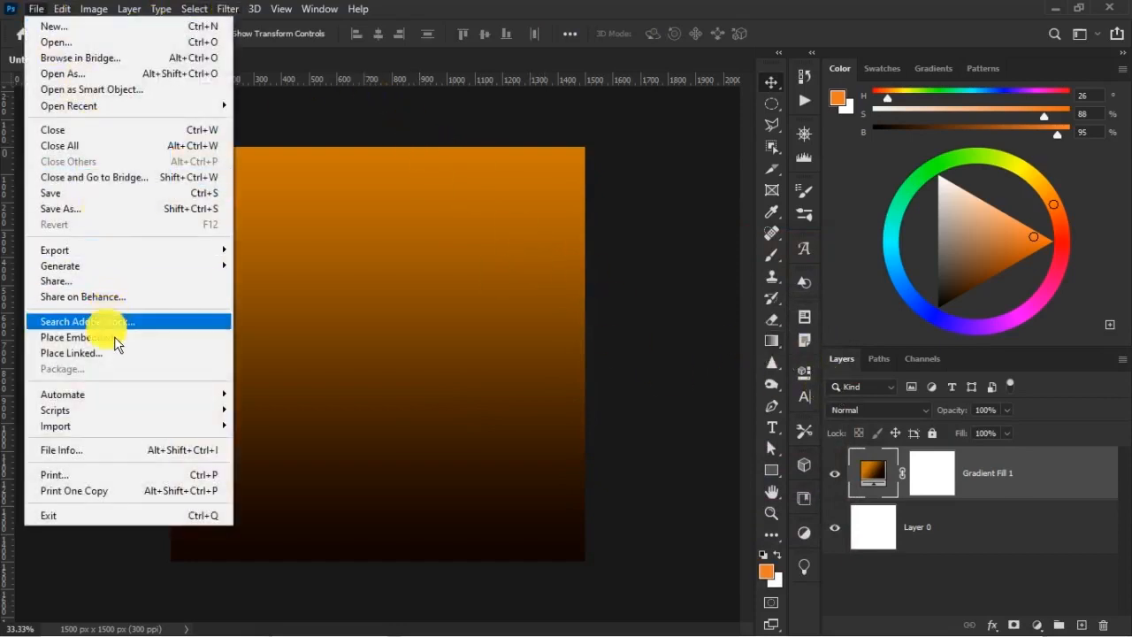
left_click(115, 340)
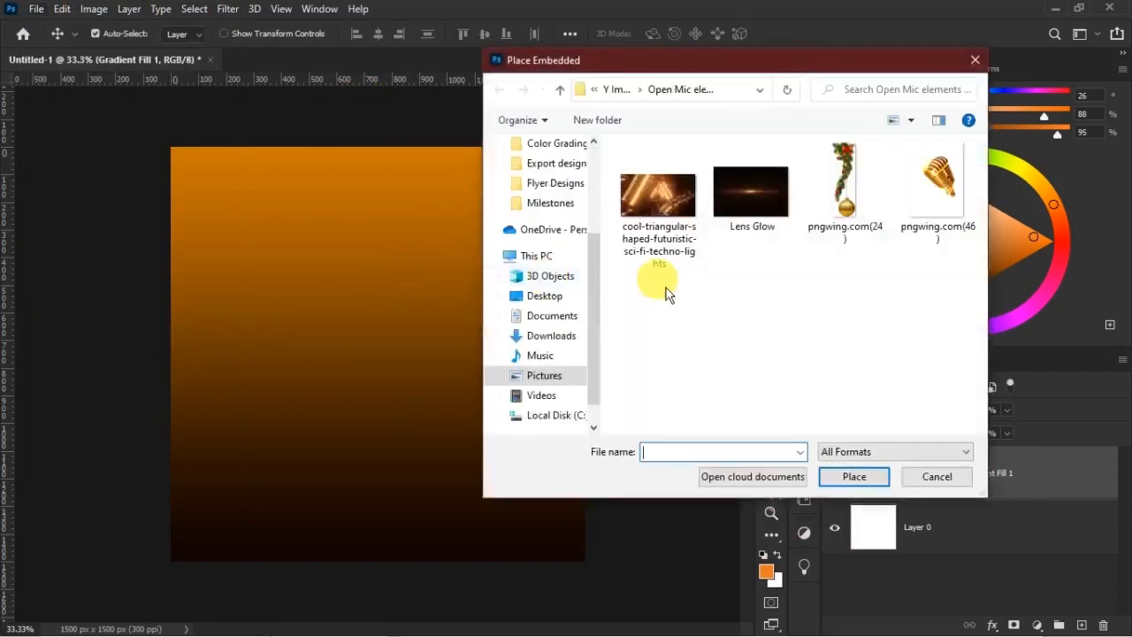
double_click(952, 199)
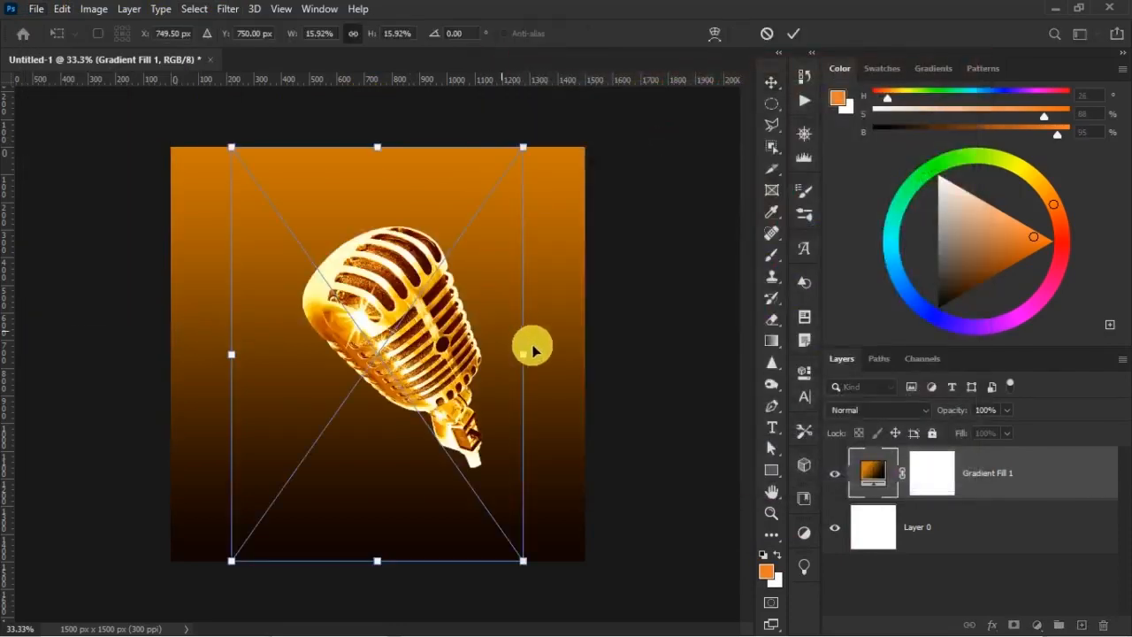
left_click_drag(527, 360, 624, 362)
left_click_drag(693, 372, 704, 470)
left_click_drag(480, 350, 543, 423)
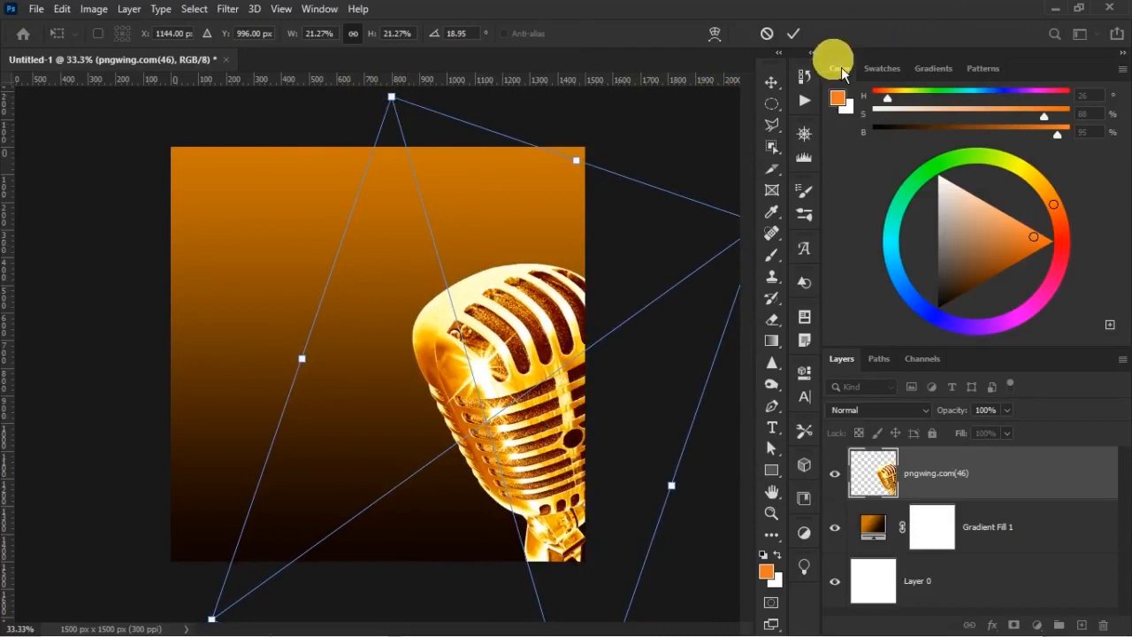
left_click(796, 36)
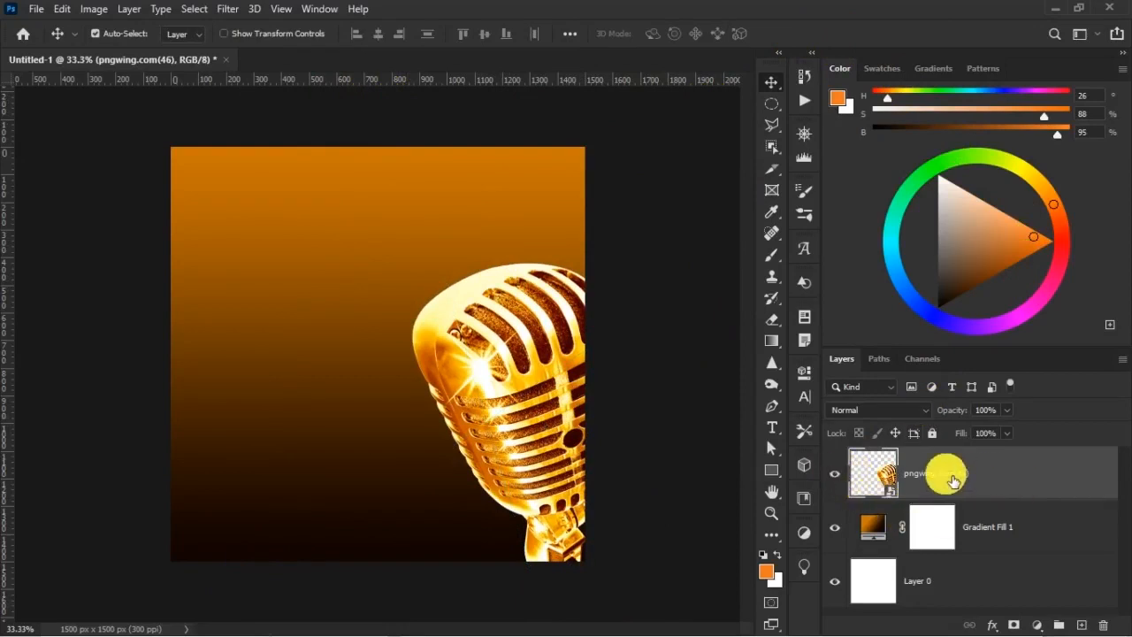
Rename the microphone layer to MIC and put it inside a new group with an orange color label
type("C")
left_click(945, 473)
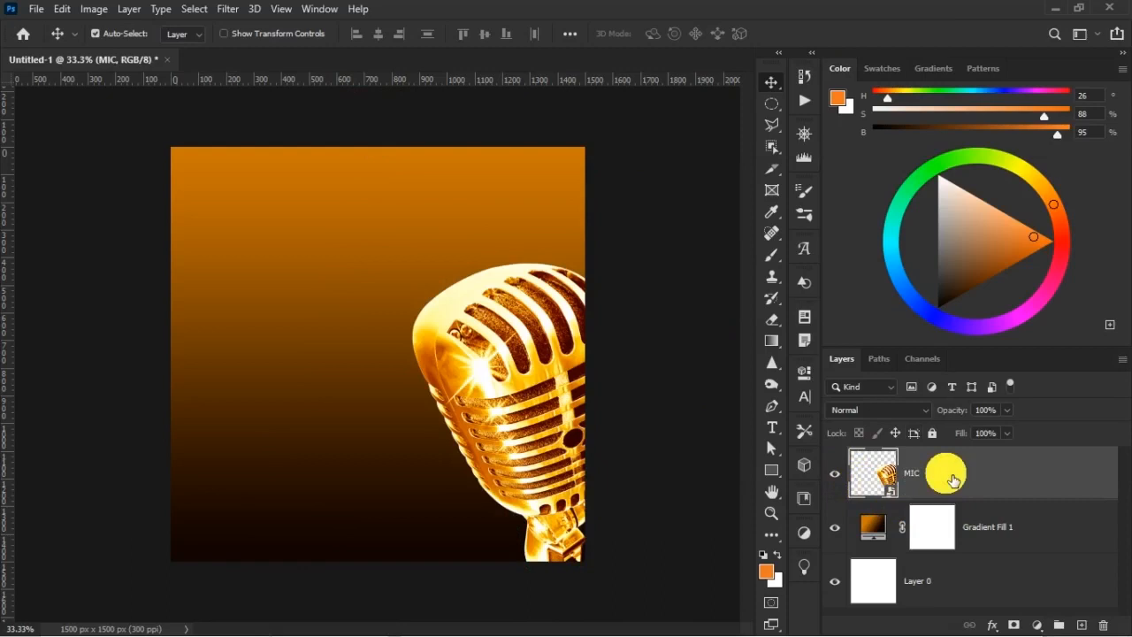
left_click(1058, 625)
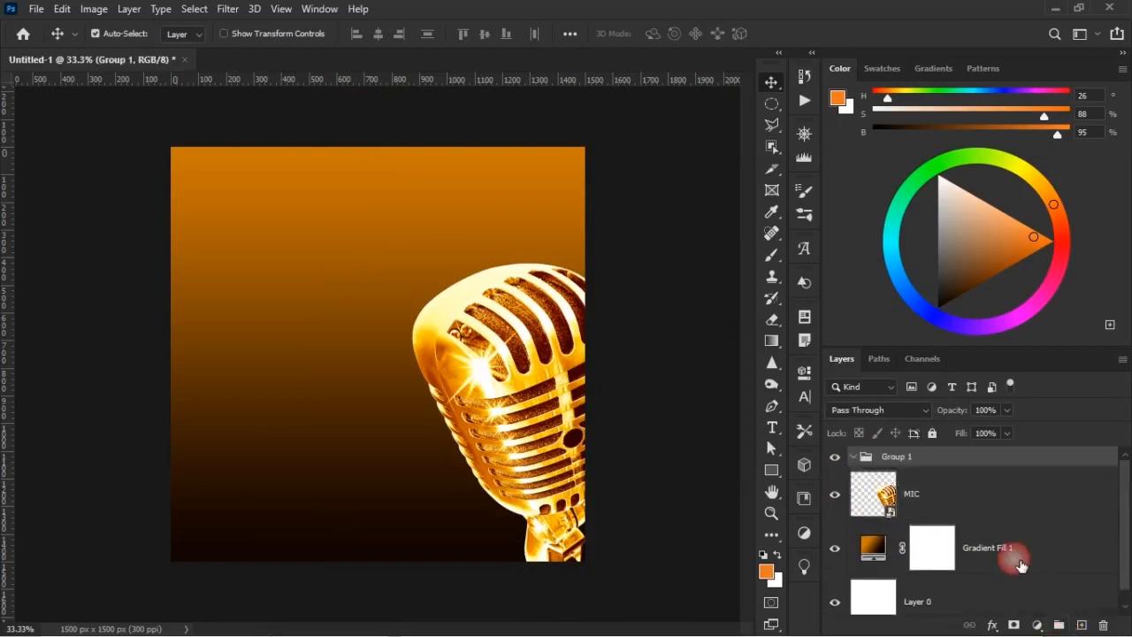
right_click(945, 467)
left_click(1017, 600)
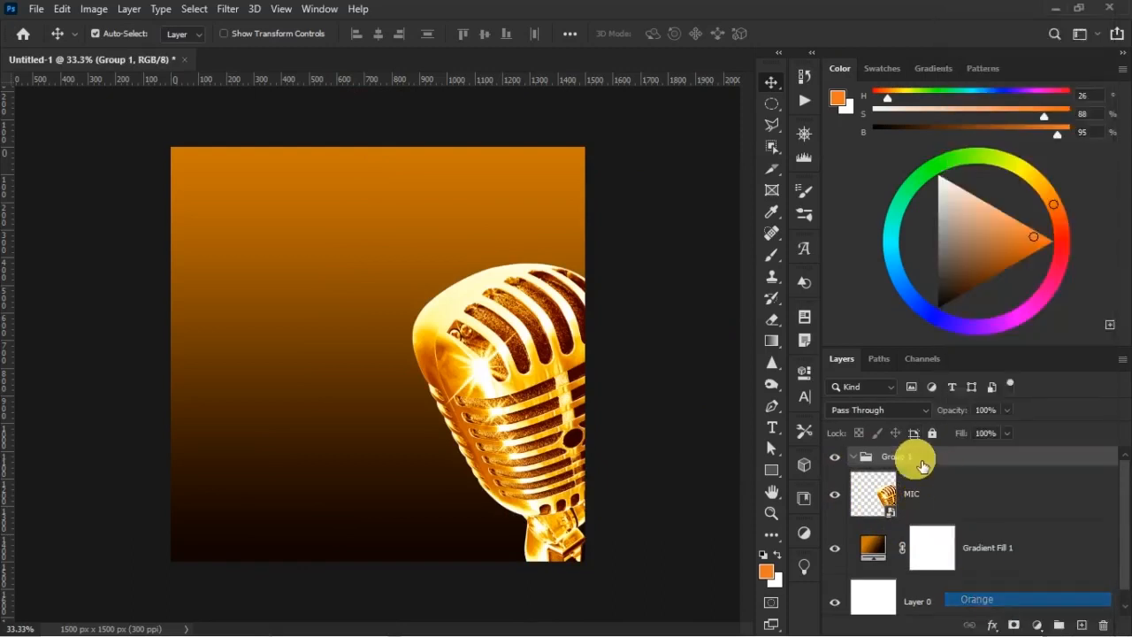
left_click_drag(933, 494, 932, 459)
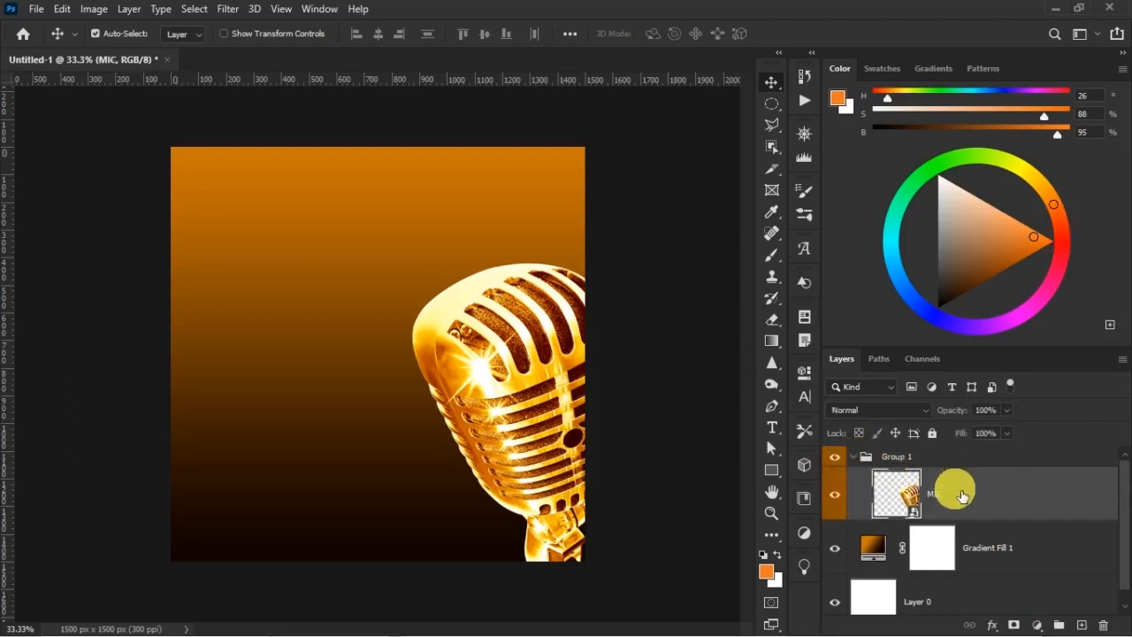
left_click(834, 457)
left_click(834, 457)
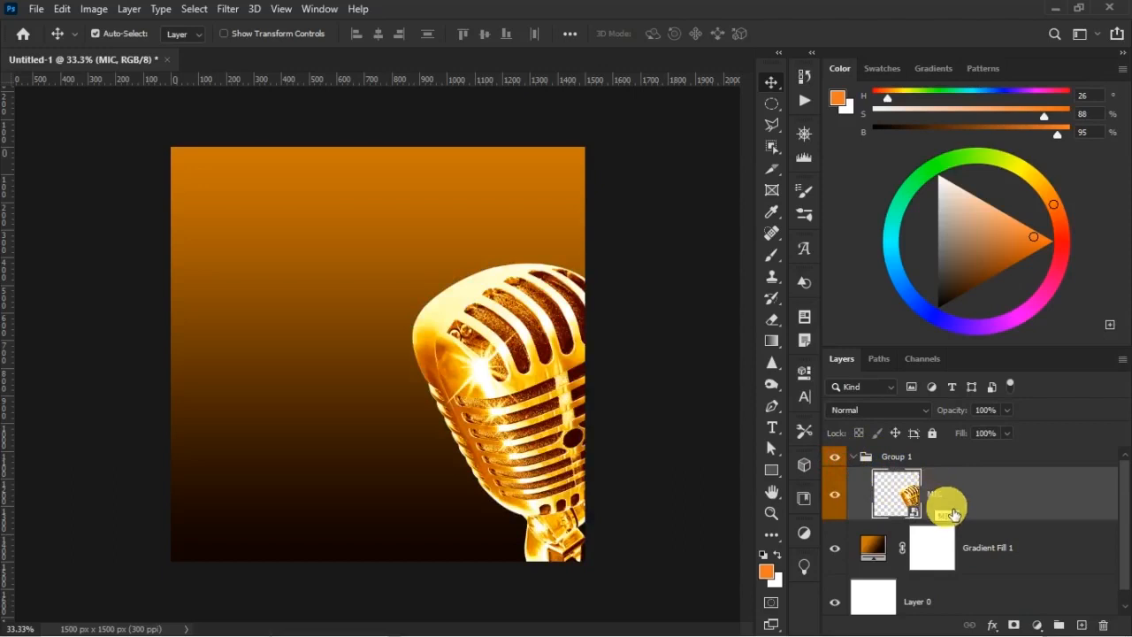
Add a Hue/Saturation adjustment clipped to the MIC layer with Saturation set to -50
left_click(1038, 625)
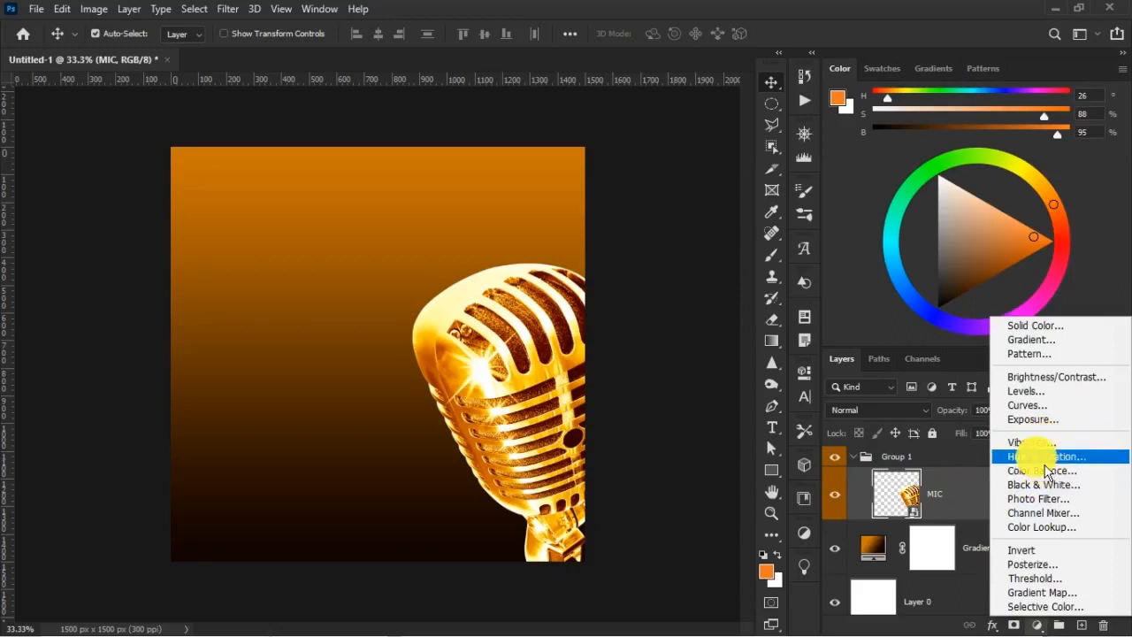
left_click(1053, 456)
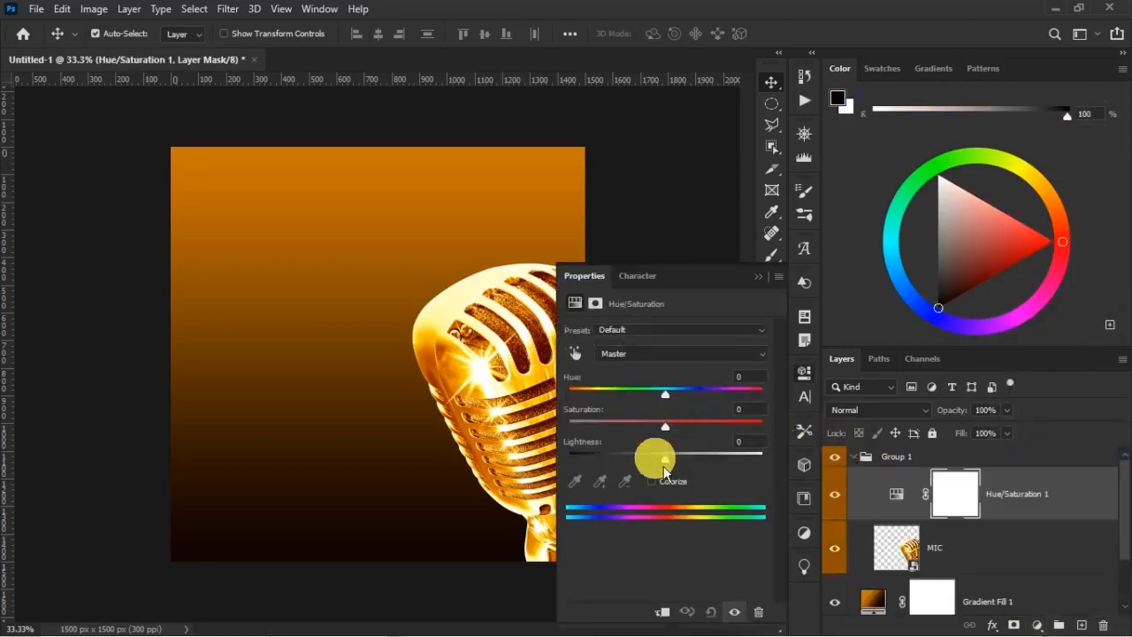
left_click(666, 613)
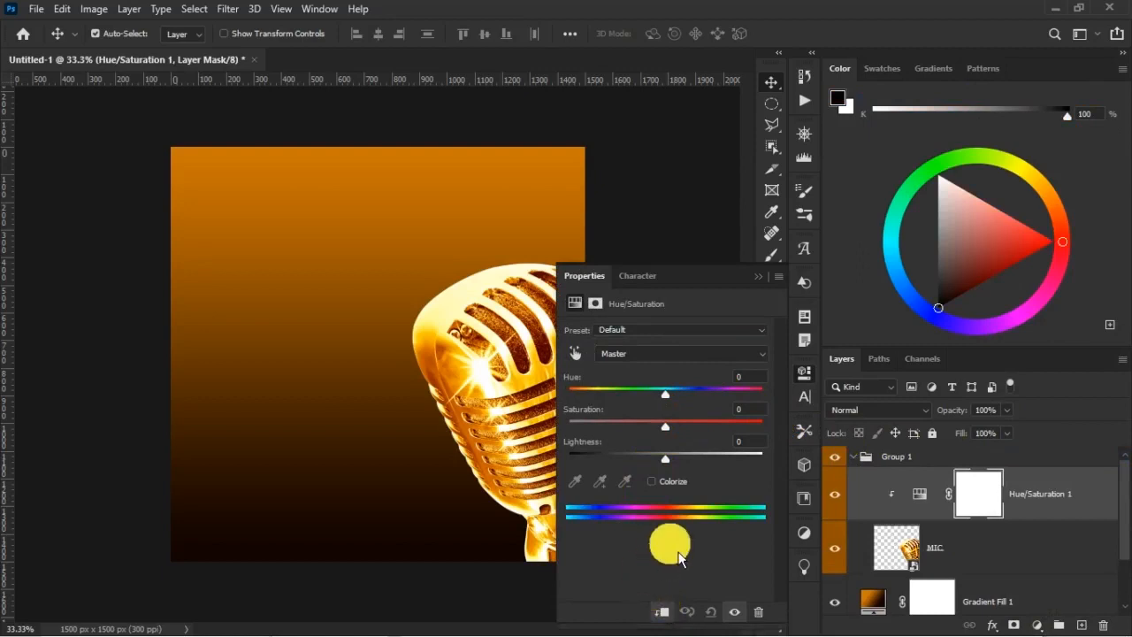
left_click_drag(665, 428, 615, 428)
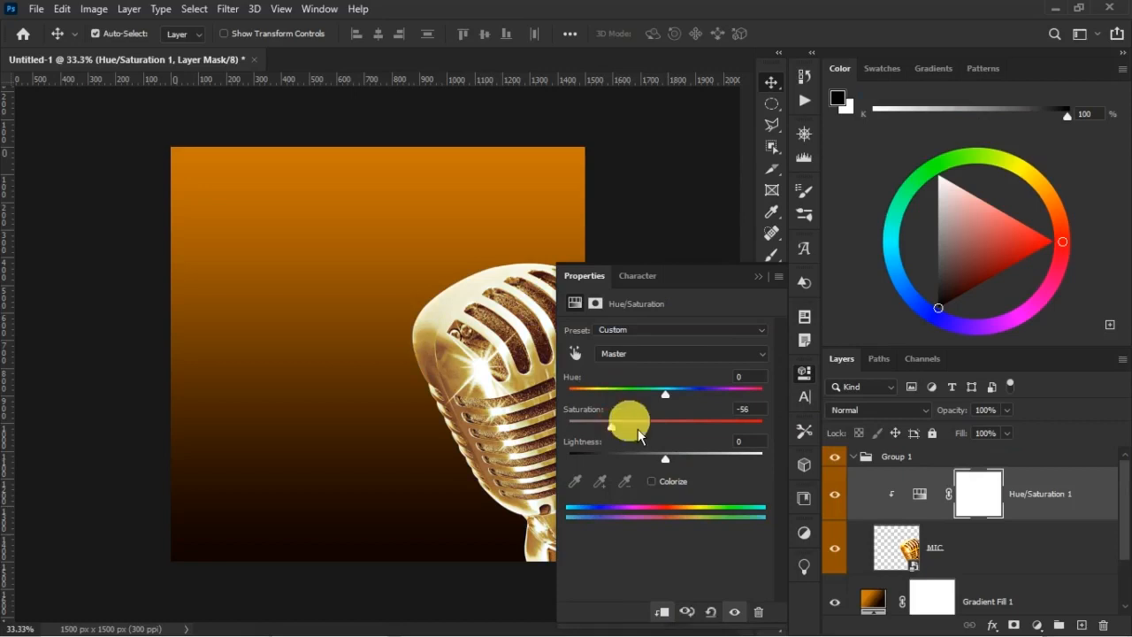
left_click(762, 412)
key("BackSpace")
type("0")
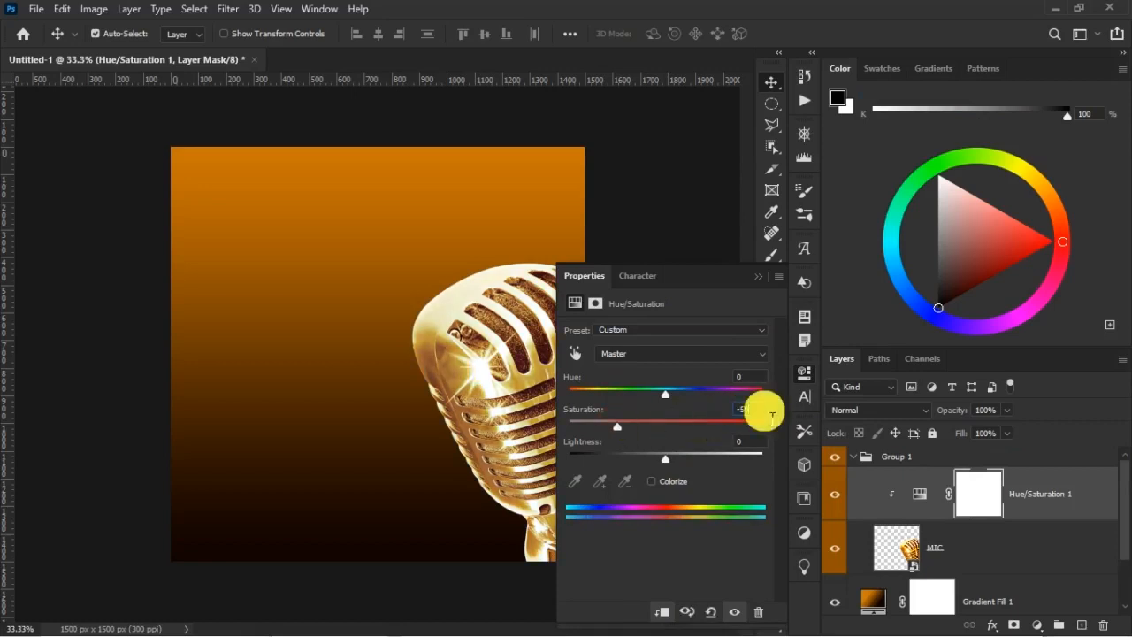
left_click(758, 276)
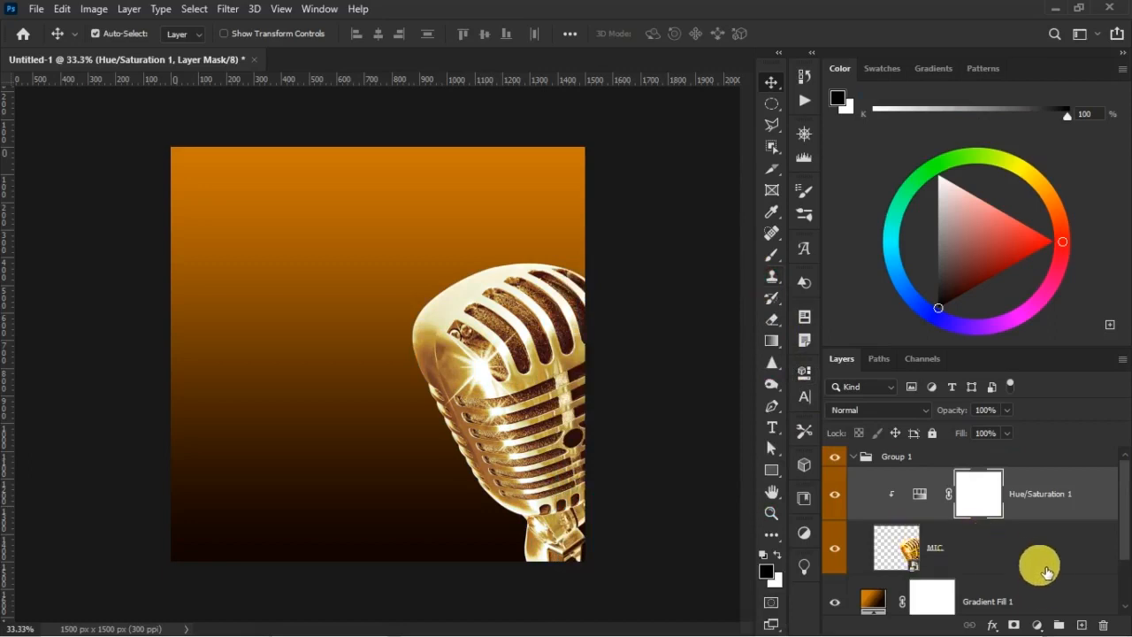
Add a Gradient Map adjustment above Hue/Saturation 1 and clip it to the MIC layer
left_click(1040, 626)
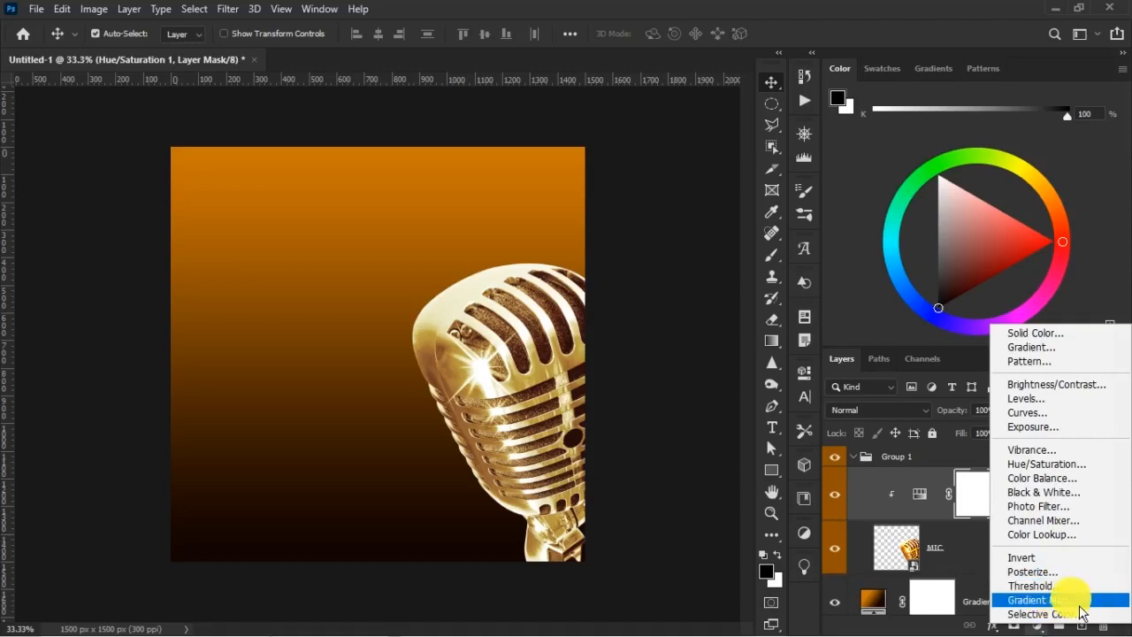
left_click(1077, 602)
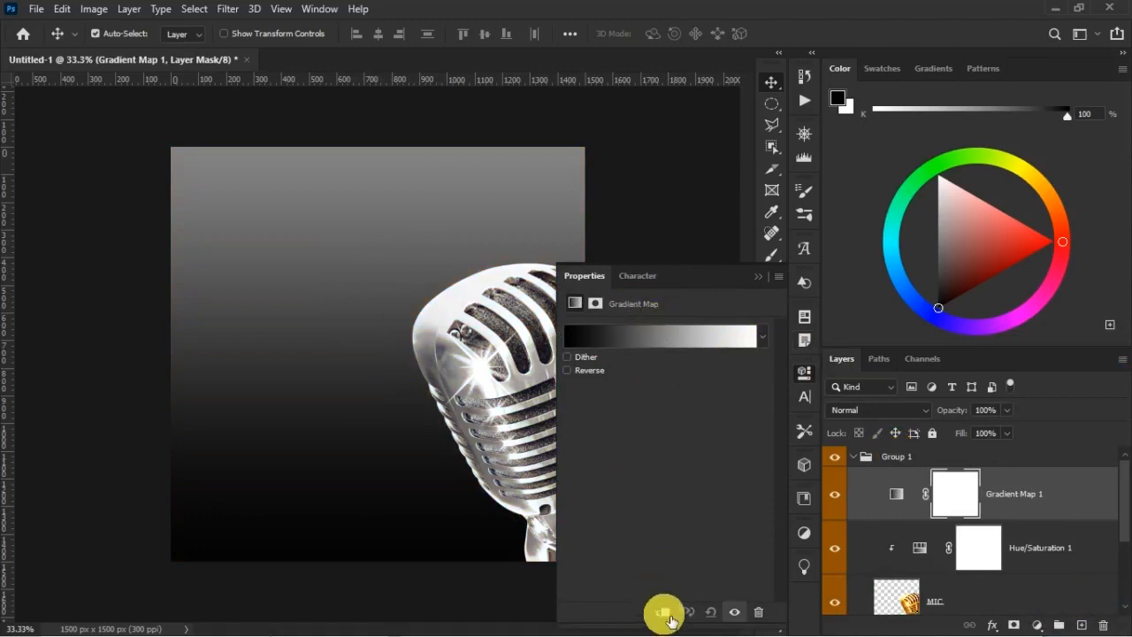
left_click(662, 612)
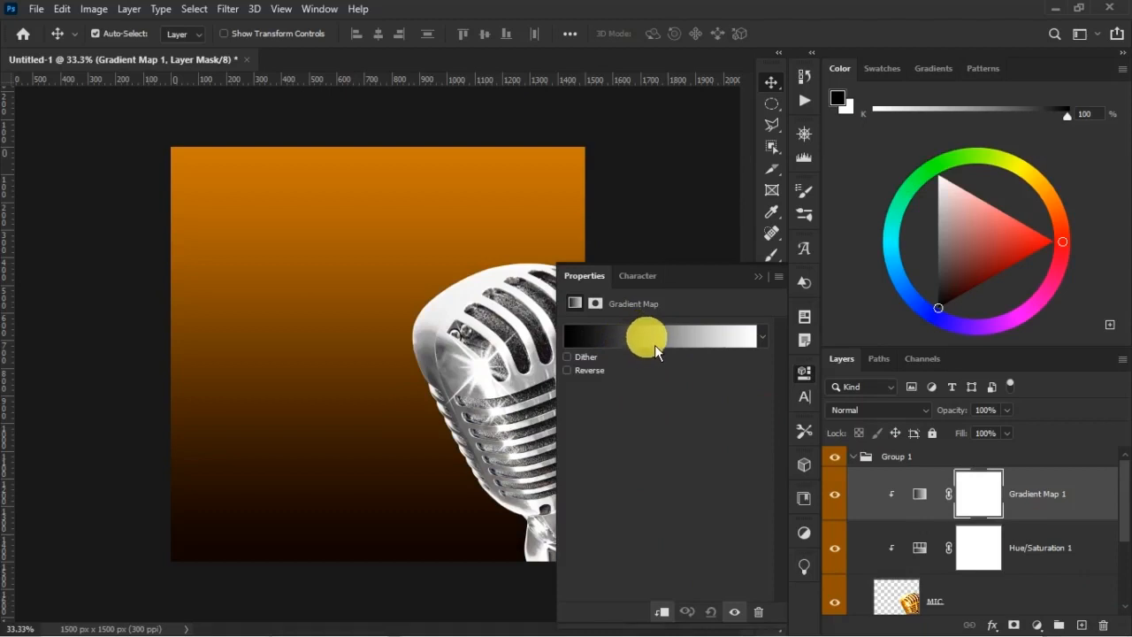
Open the color of the Gradient Map's black start stop for editing, keeping the canvas background visible
left_click(920, 495)
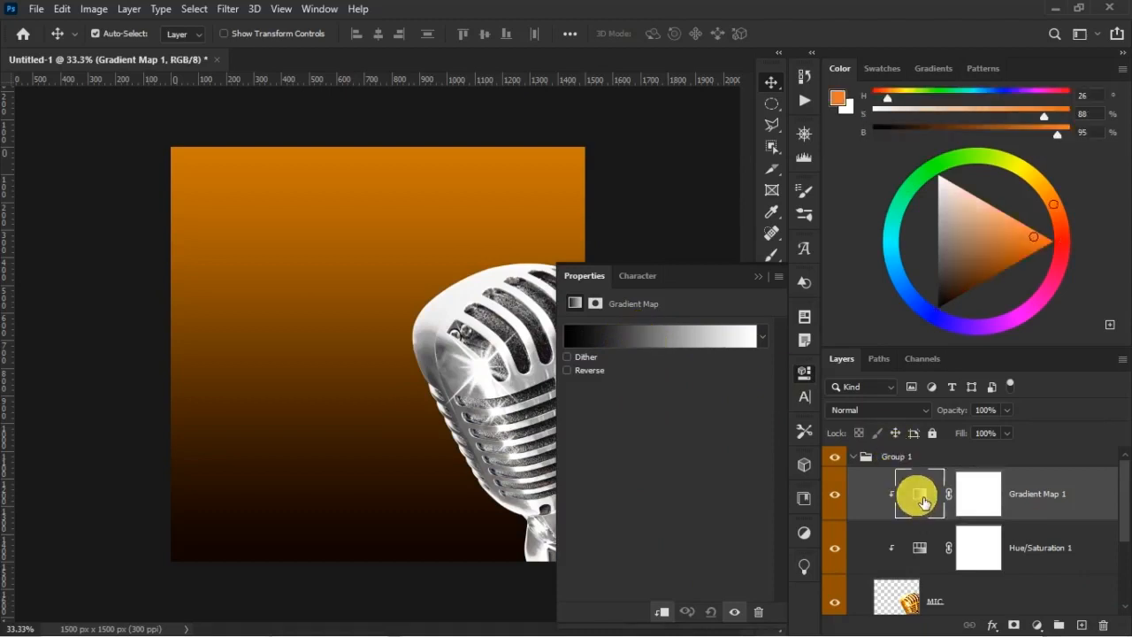
left_click(614, 336)
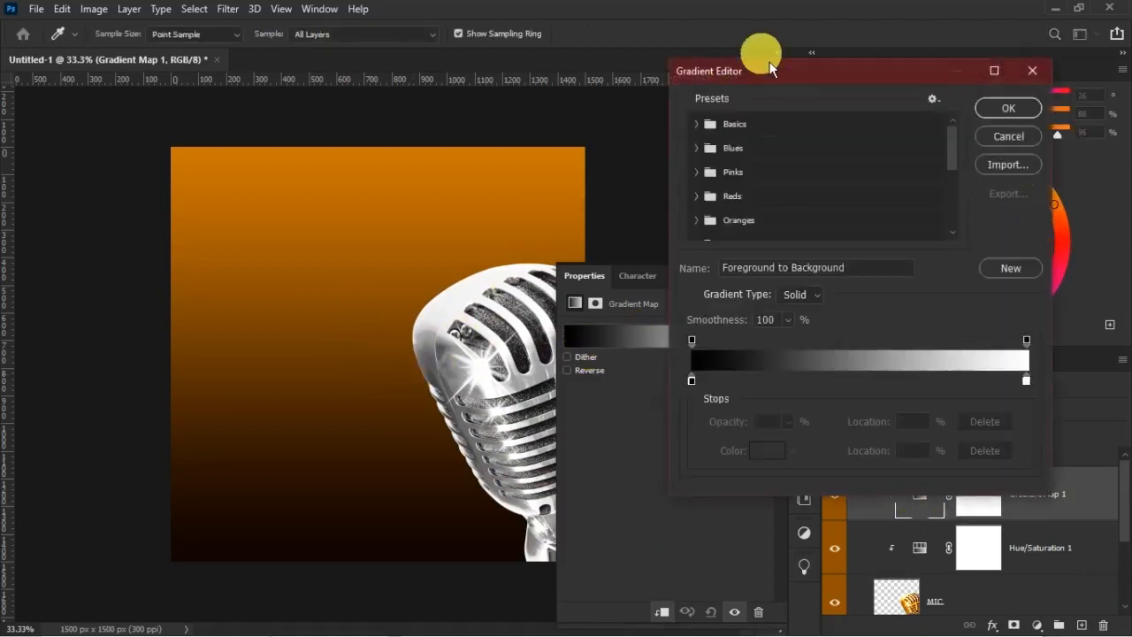
left_click_drag(771, 69, 816, 15)
left_click(738, 327)
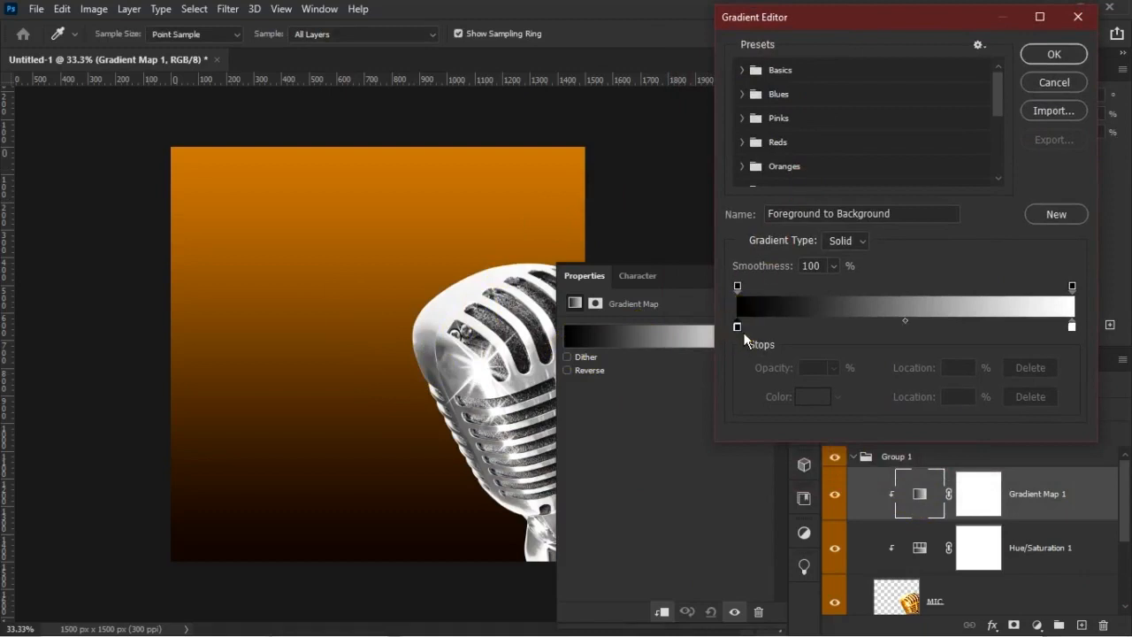
left_click(737, 327)
double_click(740, 328)
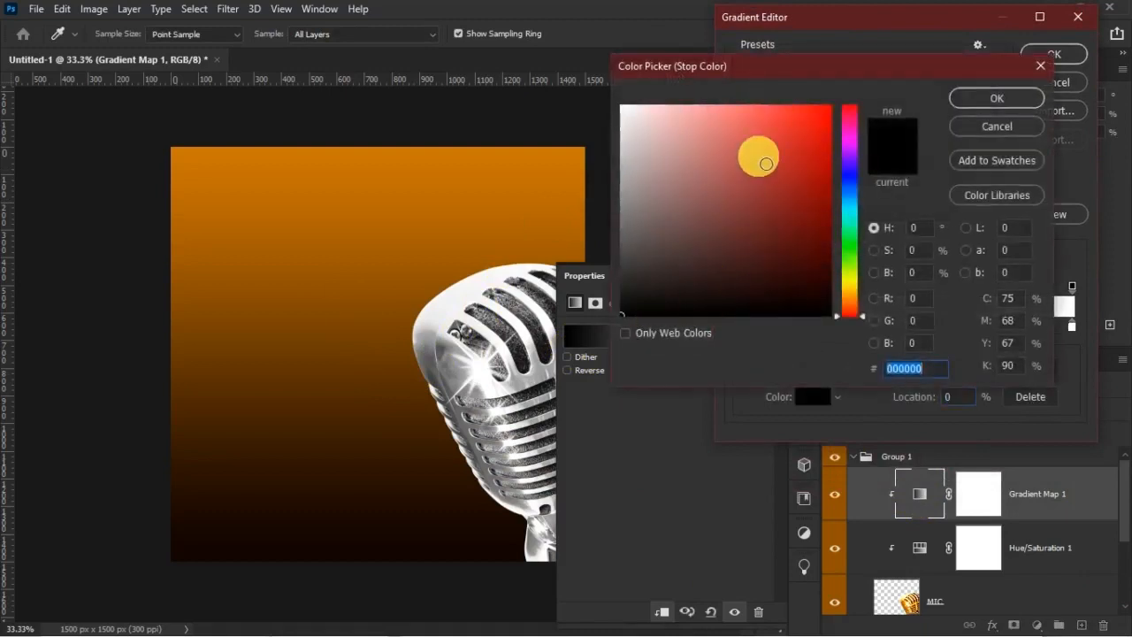
left_click_drag(793, 76, 761, 26)
Sample a dark brown from the lower part of the background for the Gradient Map's start stop
left_click(367, 530)
left_click(371, 536)
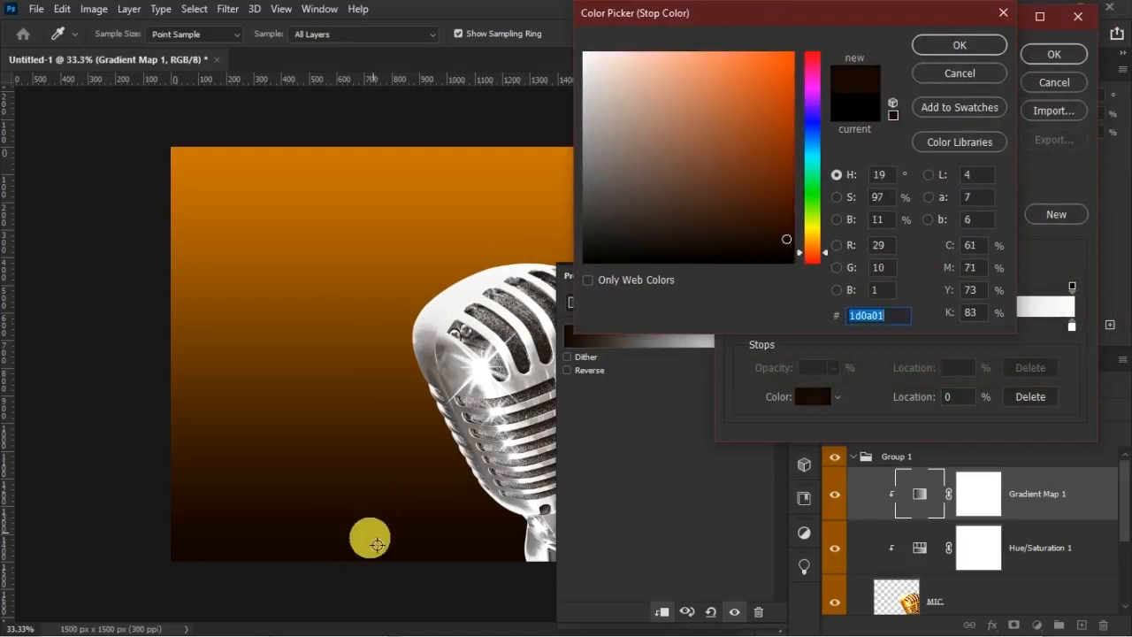
left_click(448, 504)
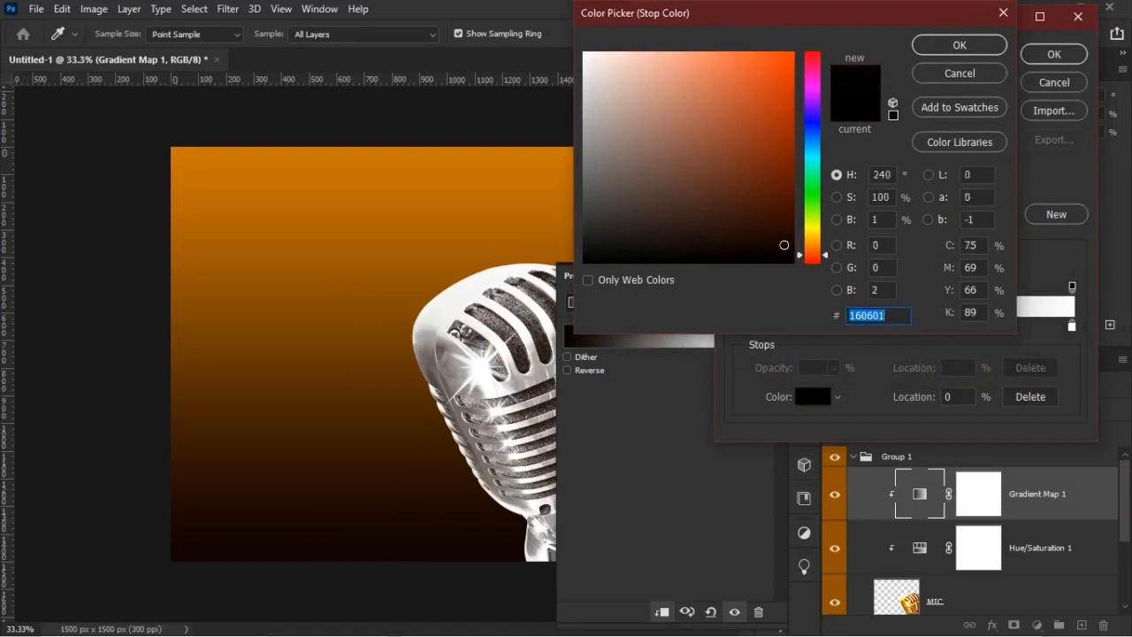
Set the Gradient Map's start stop color to #280E02
type("2580")
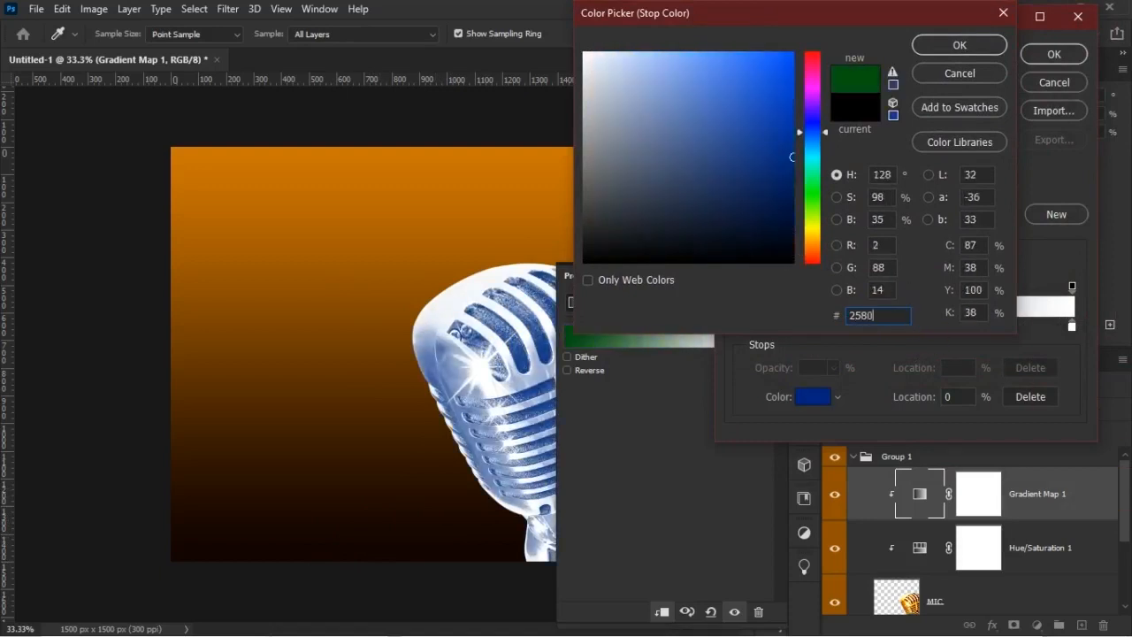
type("E02")
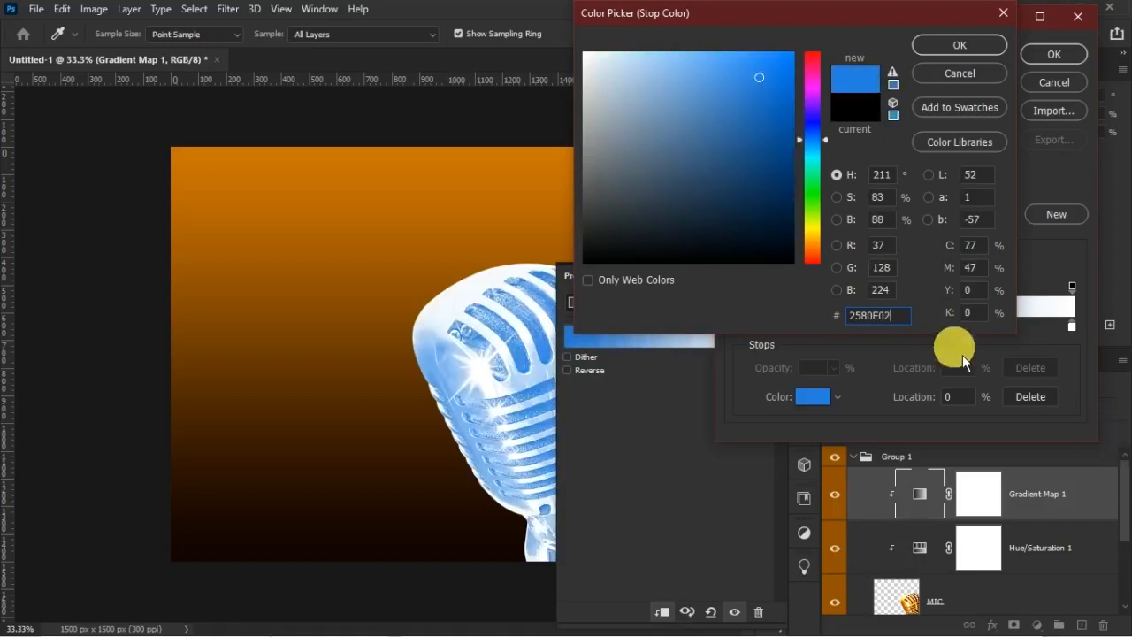
key("BackSpace")
key("BackSpace")
key("BackSpace")
key("BackSpace")
key("BackSpace")
key("BackSpace")
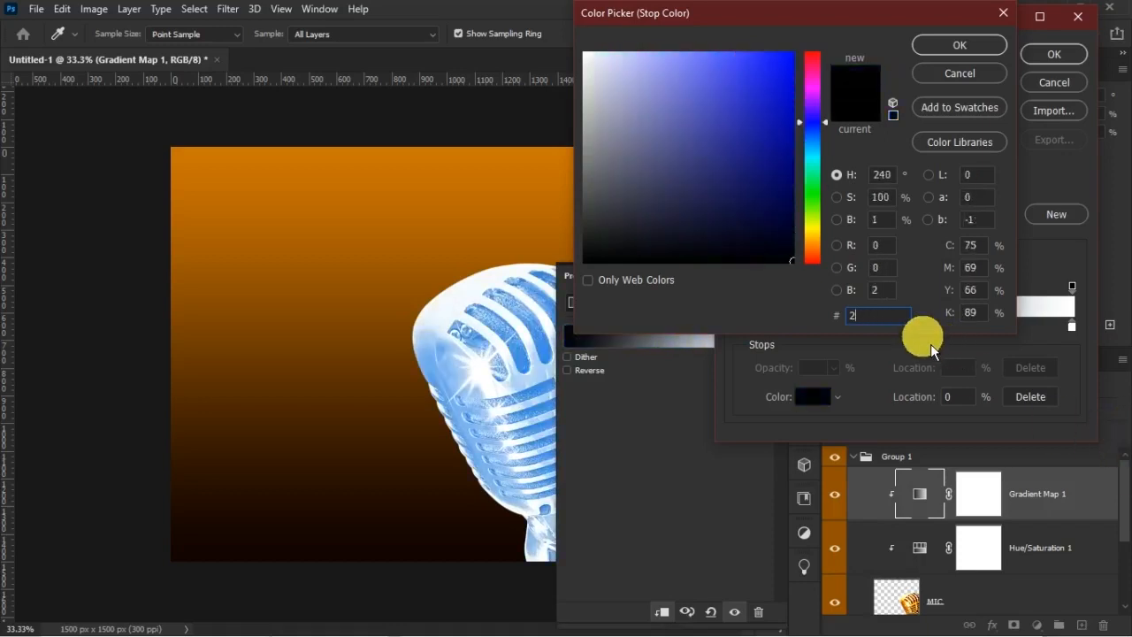
type("80")
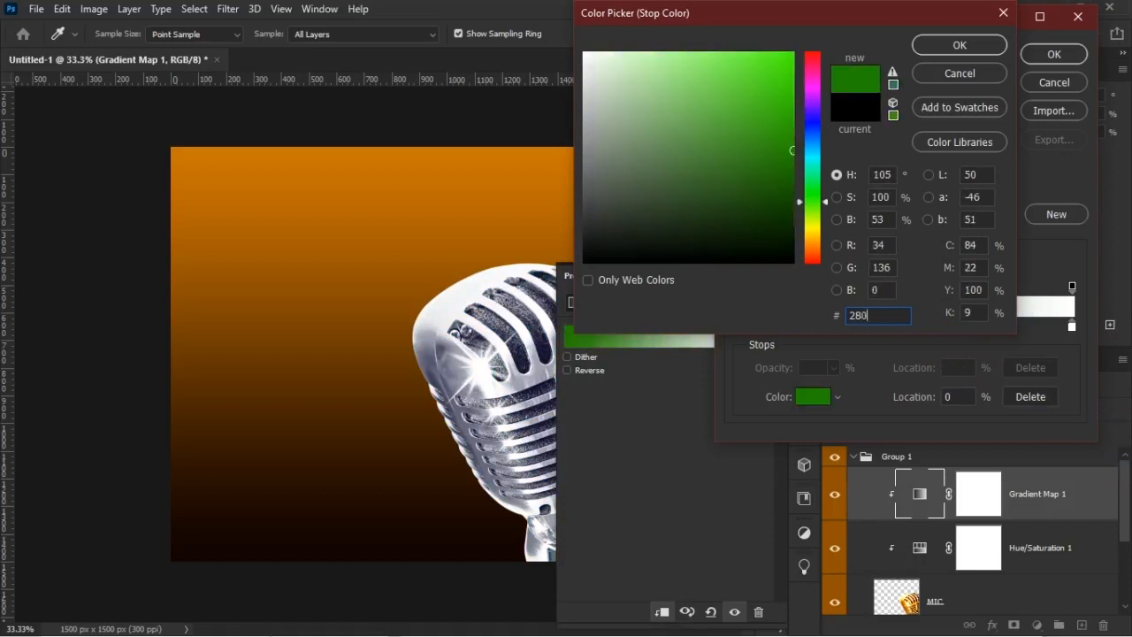
type("E02")
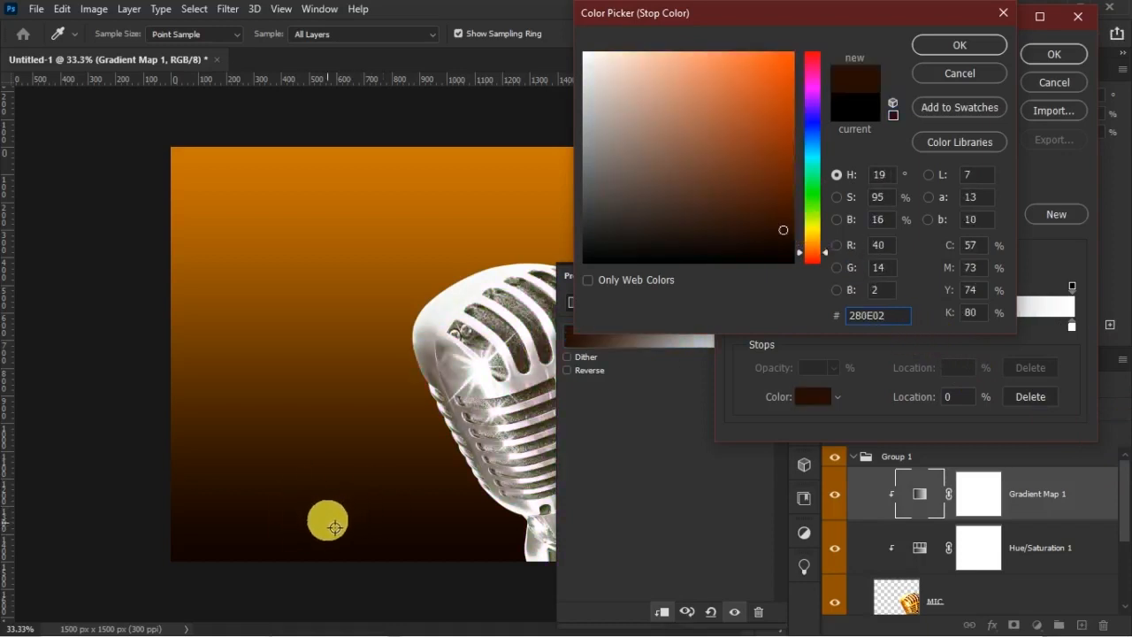
left_click(960, 45)
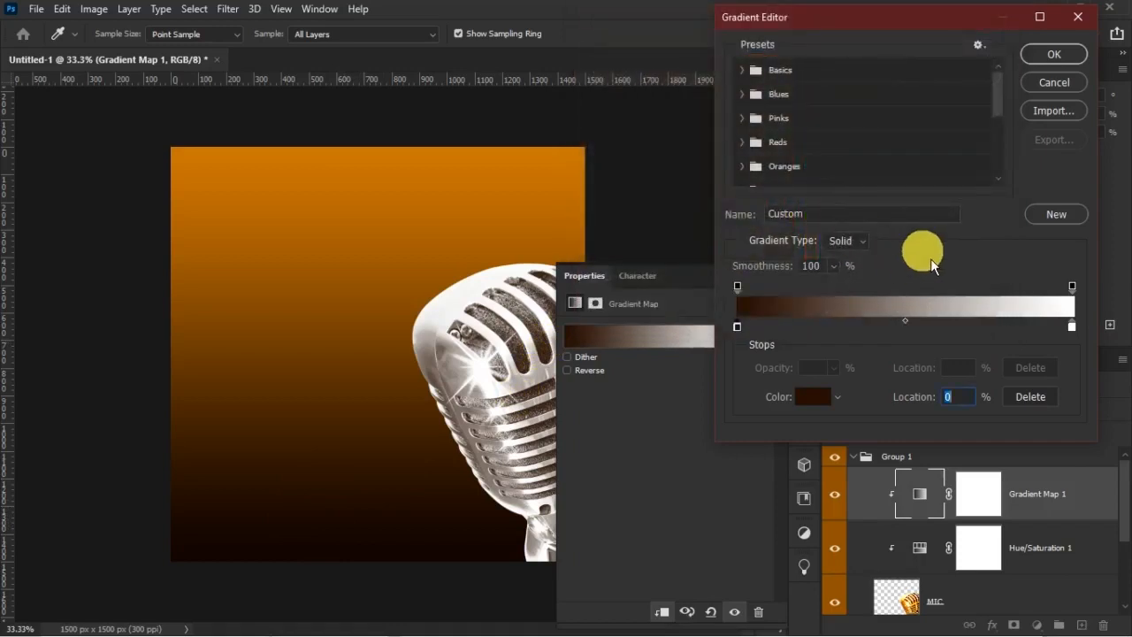
Set the Gradient Map's white end stop to #C65804 and accept the edited gradient
double_click(1072, 326)
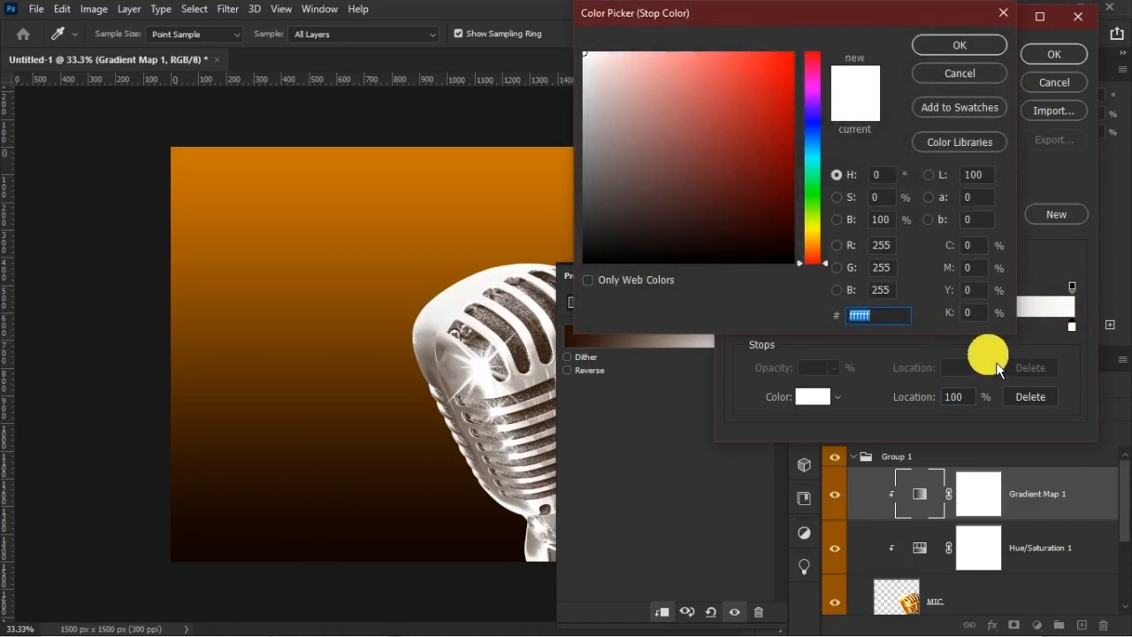
type("0000C6")
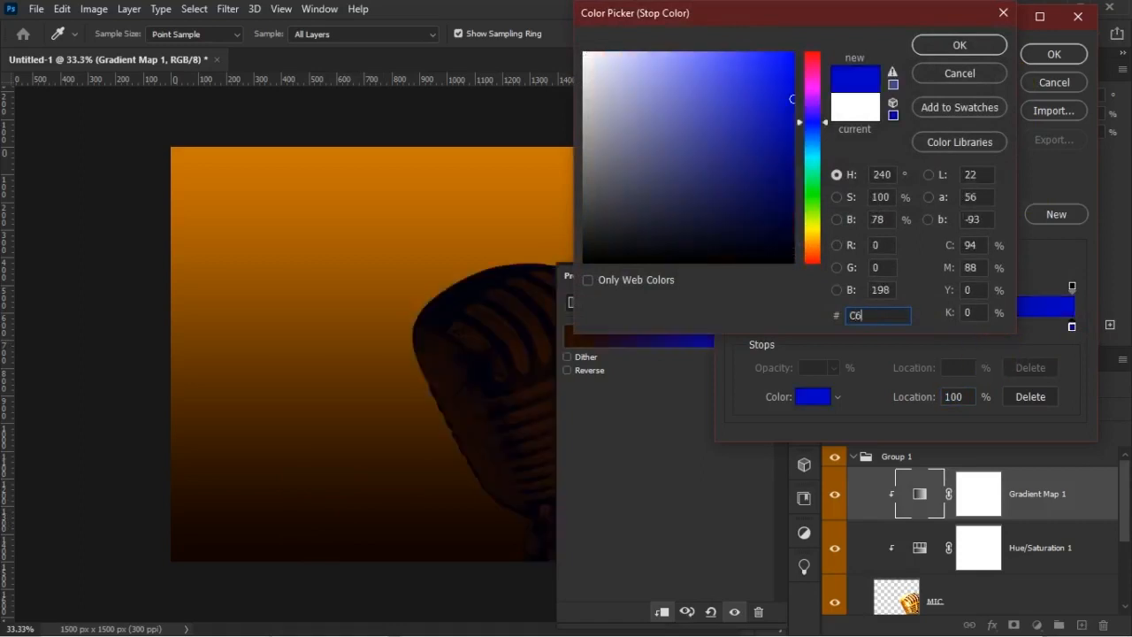
type("5804")
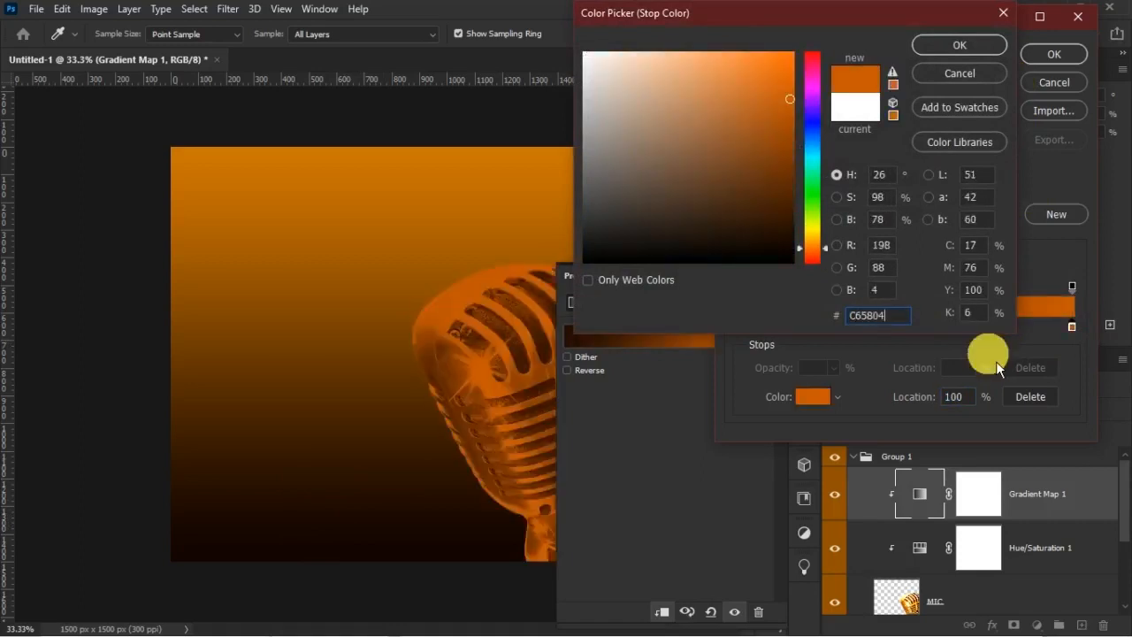
left_click(967, 50)
left_click(1053, 51)
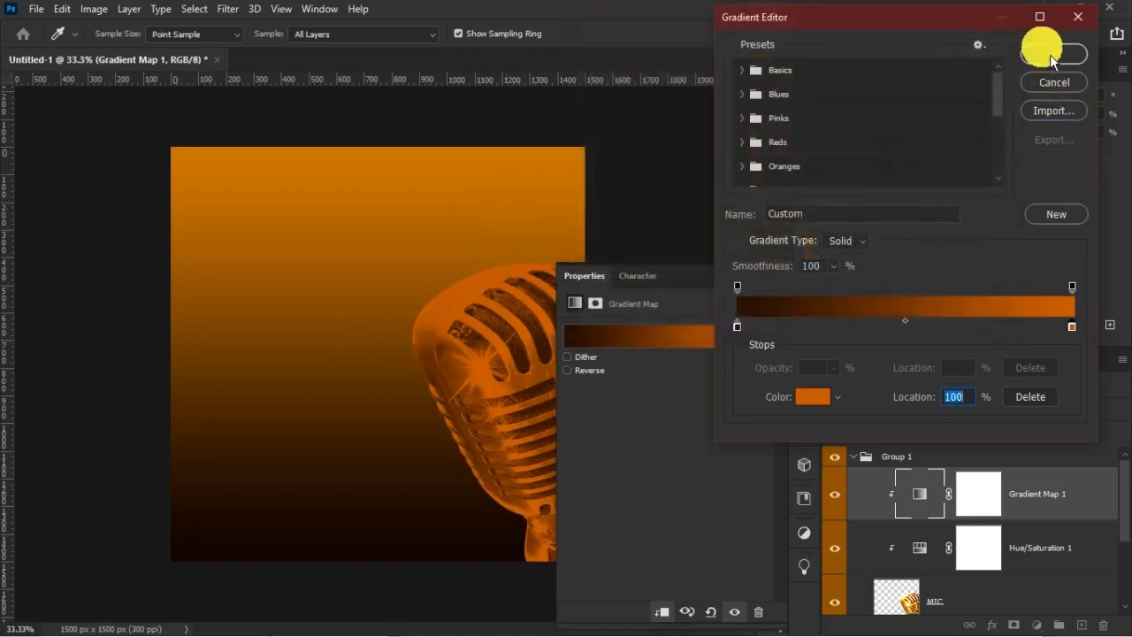
Set the Gradient Map 1 layer's blend mode to Soft Light and compare the microphone with and without it
left_click(759, 276)
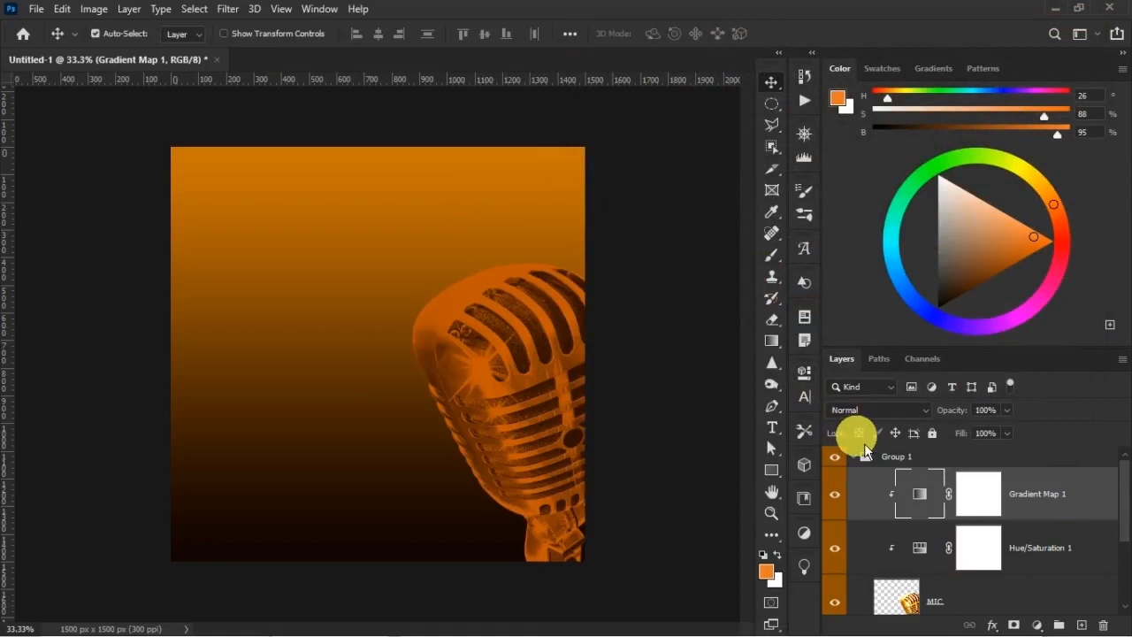
left_click(879, 419)
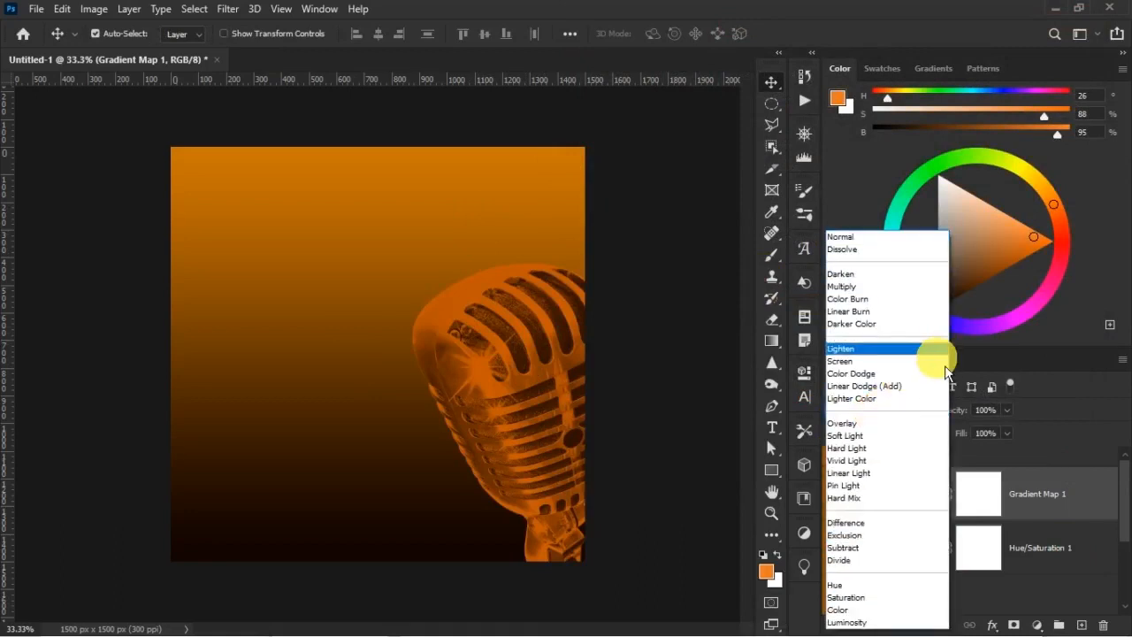
left_click(879, 436)
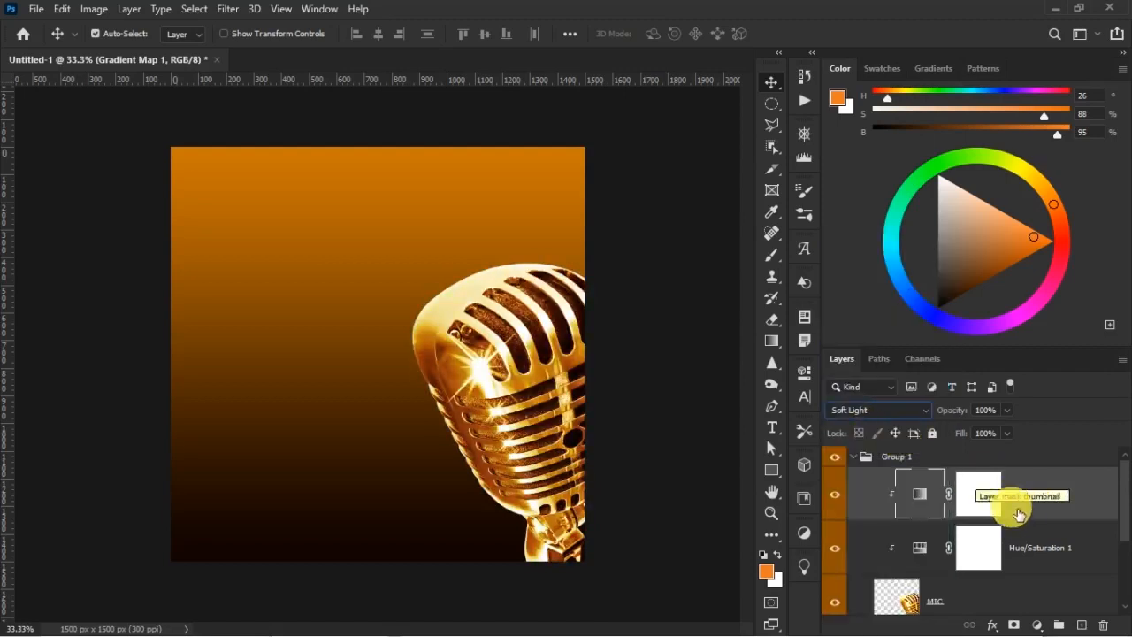
left_click(834, 493)
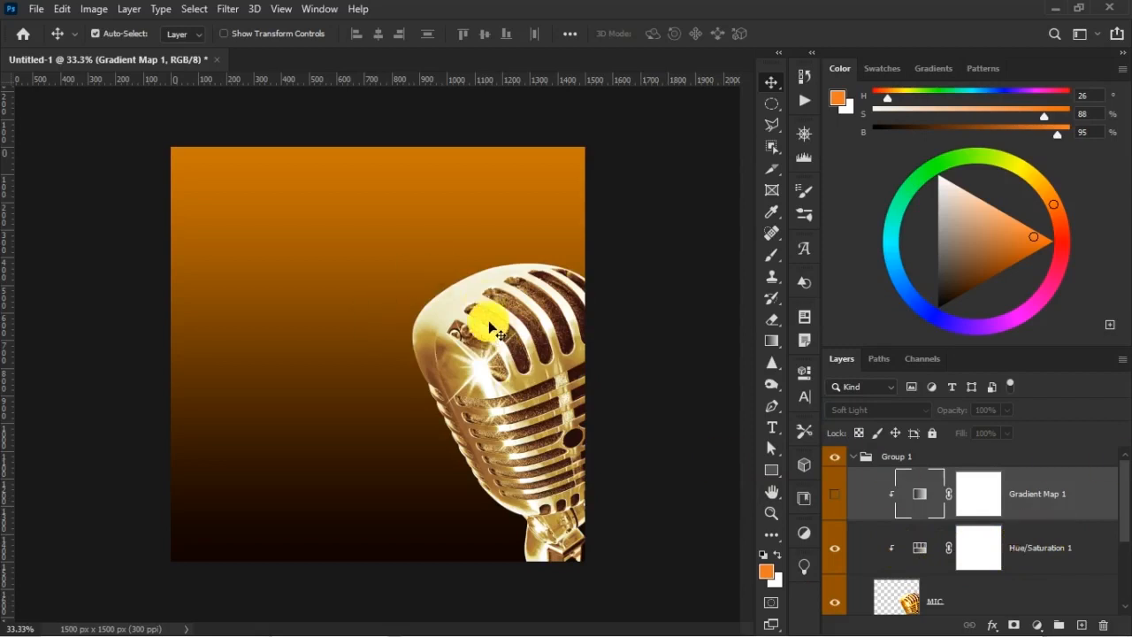
left_click(837, 501)
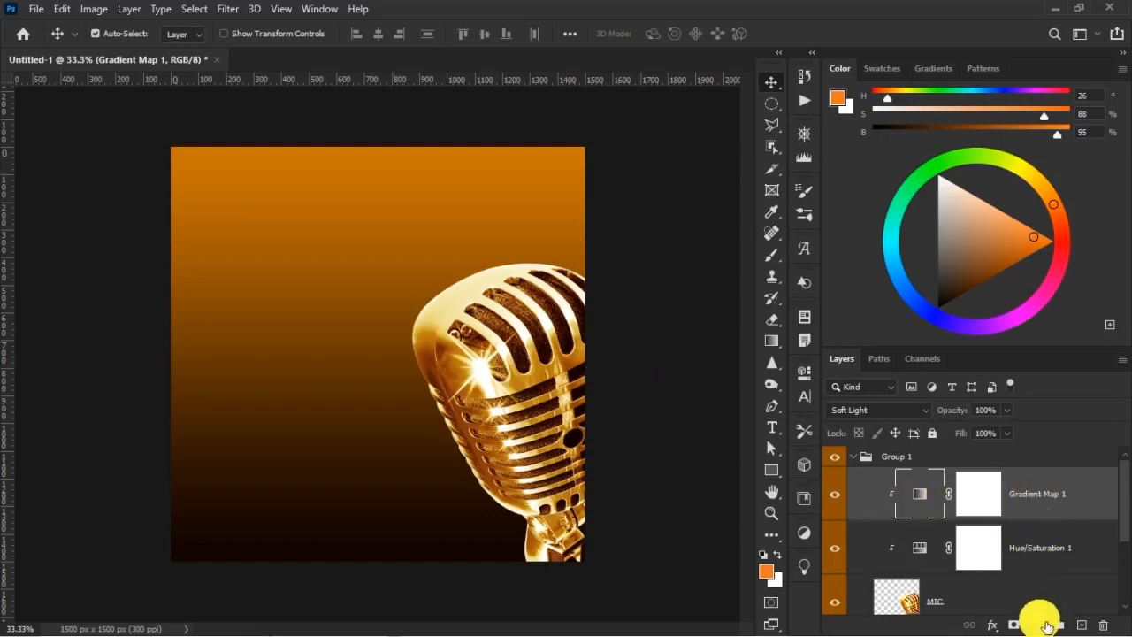
left_click(1043, 627)
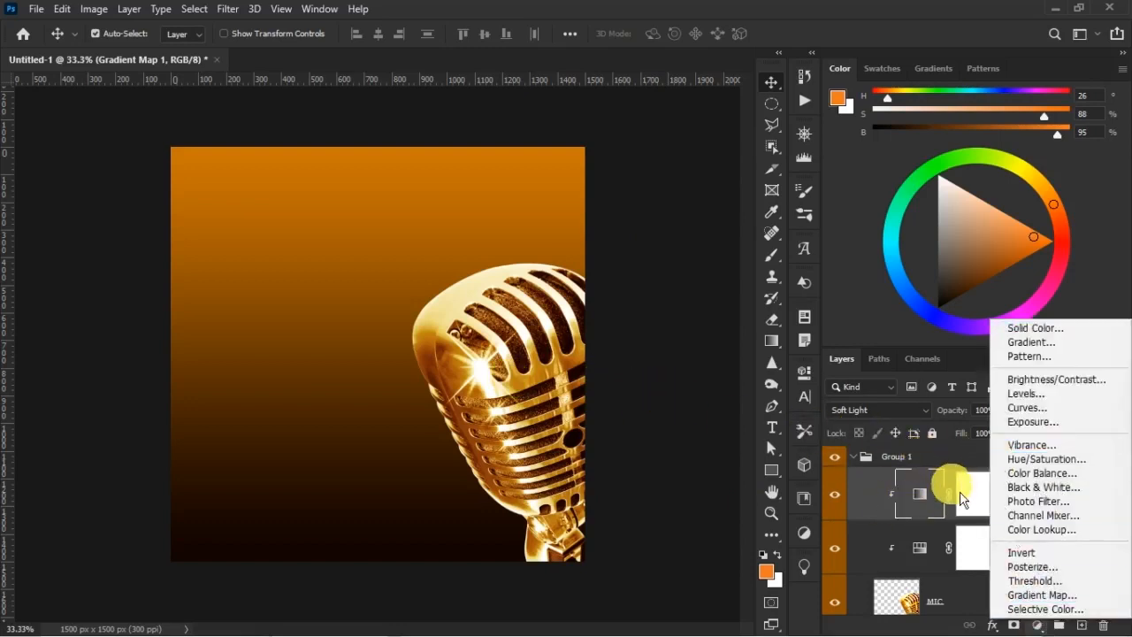
left_click(970, 510)
left_click(971, 480)
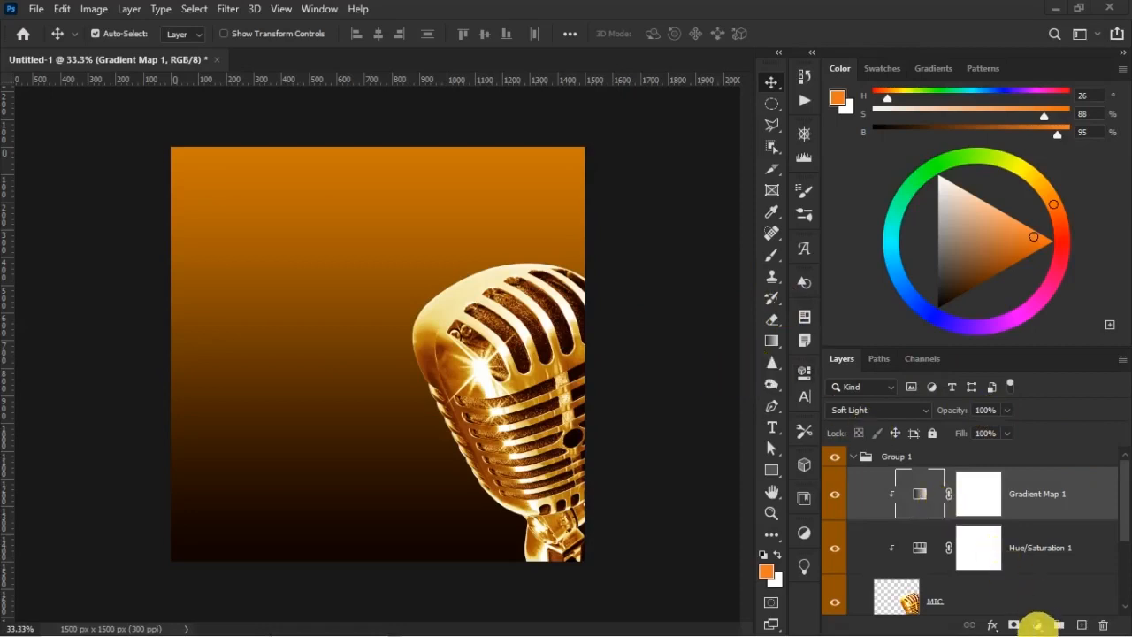
Add an Exposure adjustment above Gradient Map 1 with Exposure at -2.28 and clip it to the microphone
left_click(1038, 625)
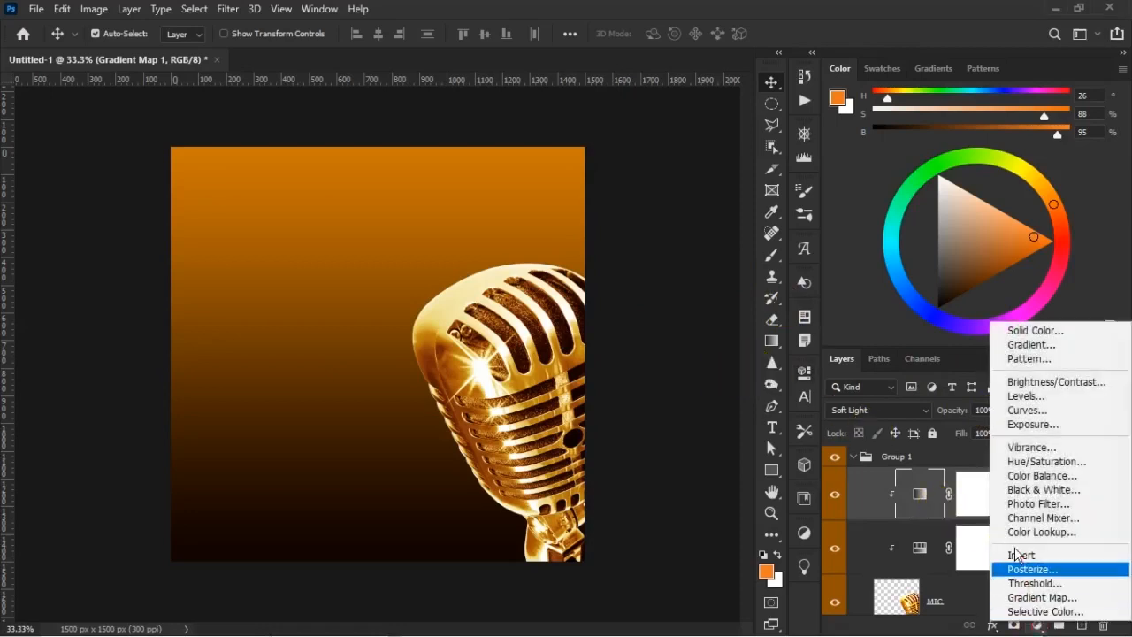
left_click(1060, 428)
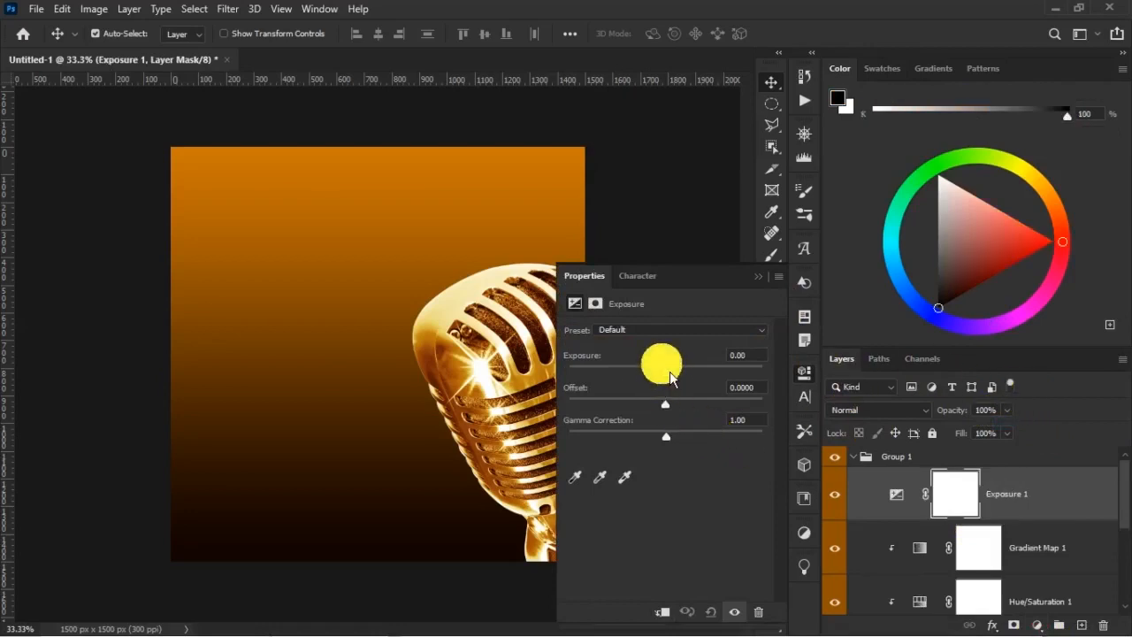
left_click_drag(670, 375, 641, 377)
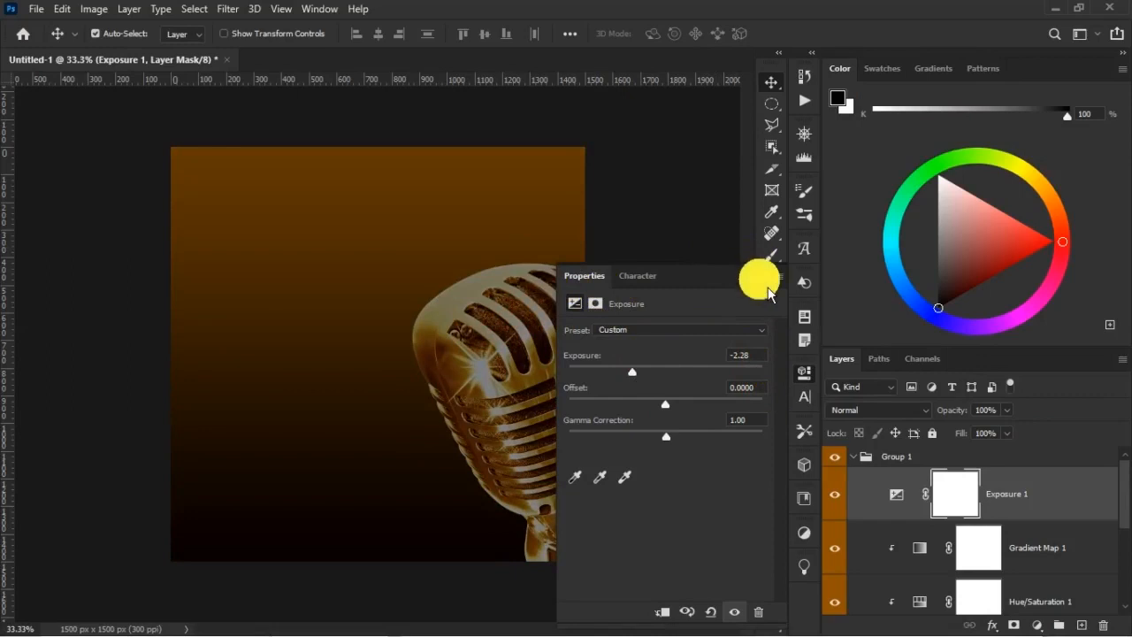
left_click(939, 517)
right_click(1023, 511)
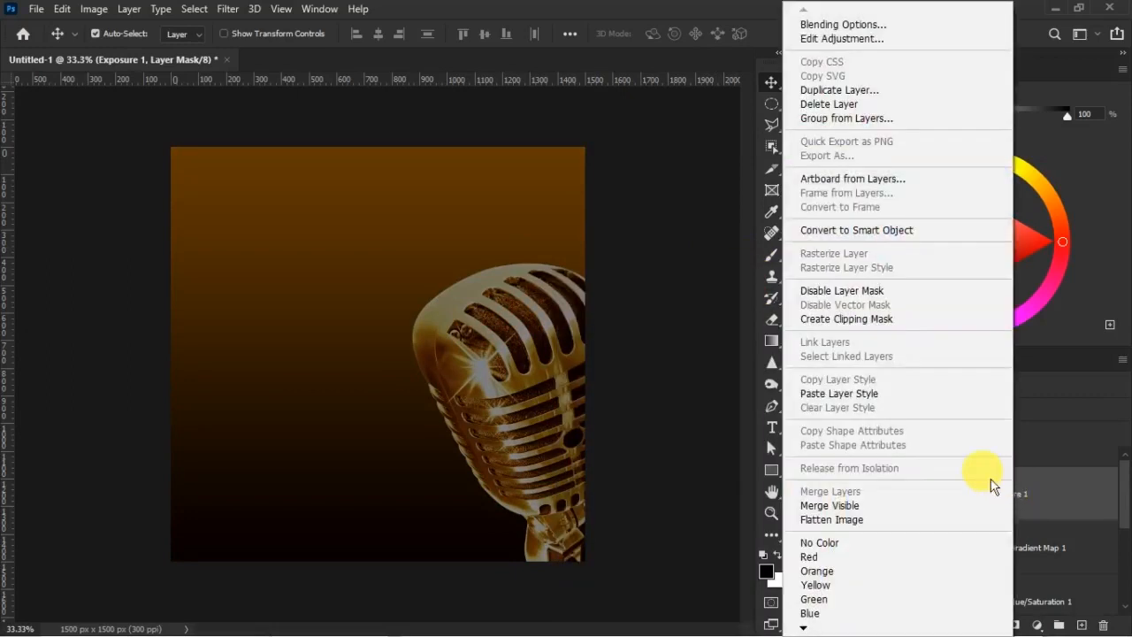
left_click(847, 319)
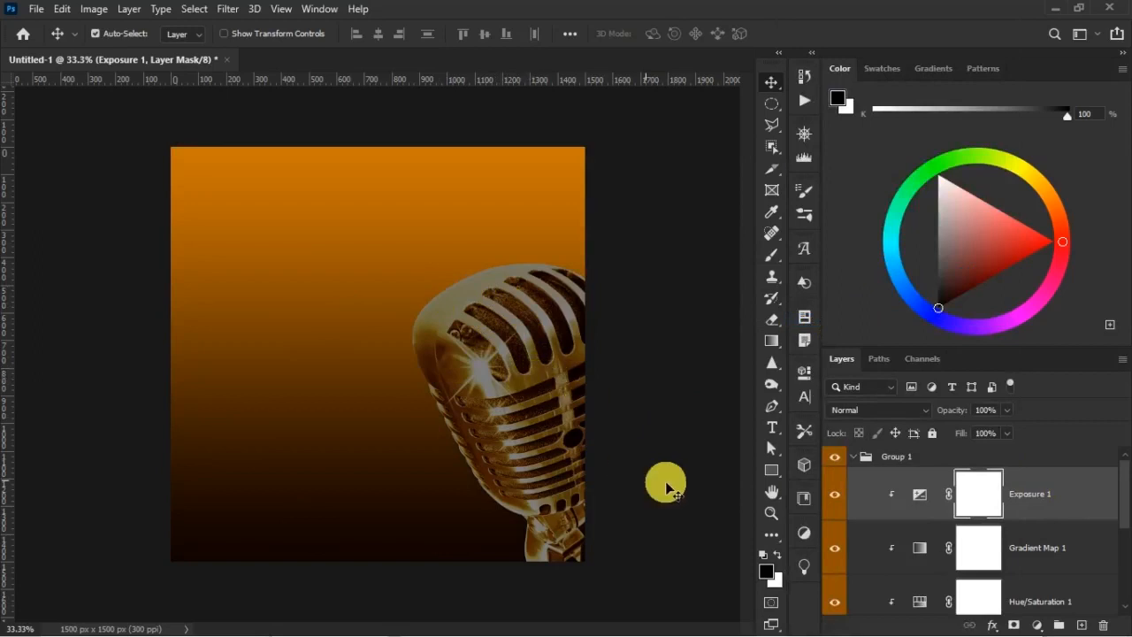
Invert the Exposure 1 layer mask to black
left_click(985, 501)
left_click(979, 503, "ctrl")
key("ctrl+i")
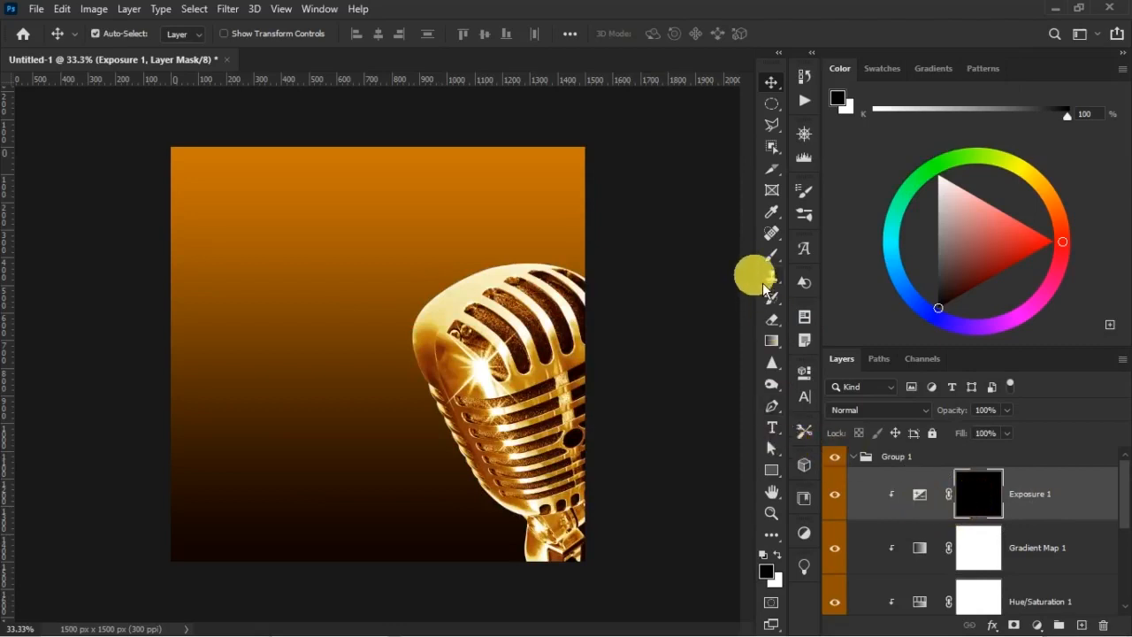
Prepare the Brush tool with white as the foreground color and a brush size of 369 px
left_click(771, 255)
key("x")
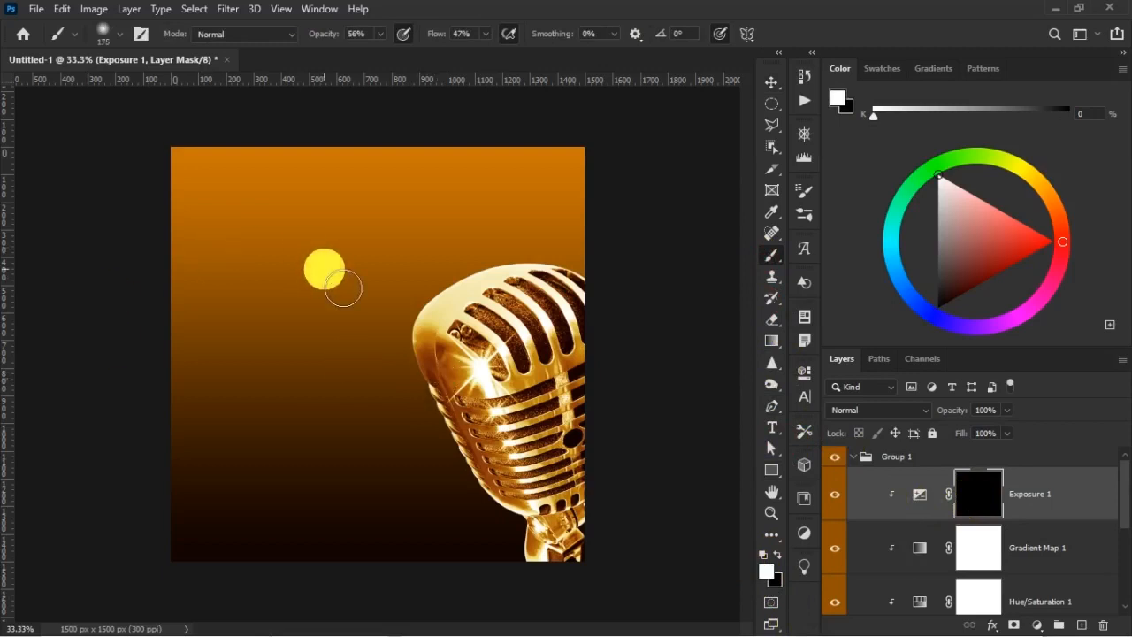
key("bracketright")
key("bracketright")
key("bracketright")
key("bracketright")
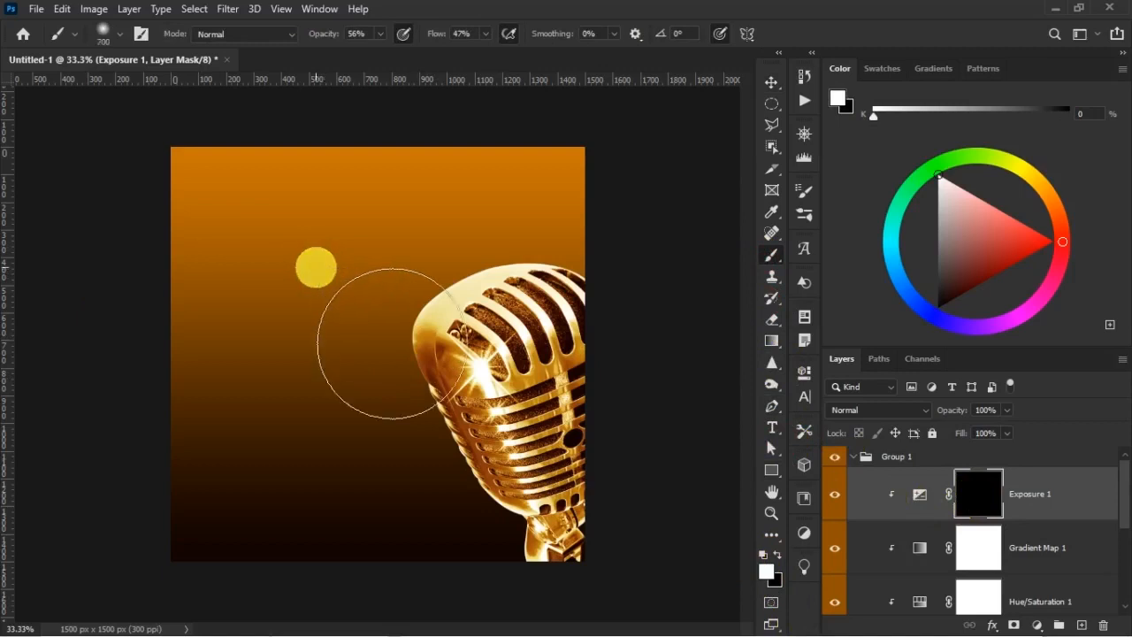
right_click(366, 304)
left_click_drag(537, 244, 545, 248)
left_click(700, 189)
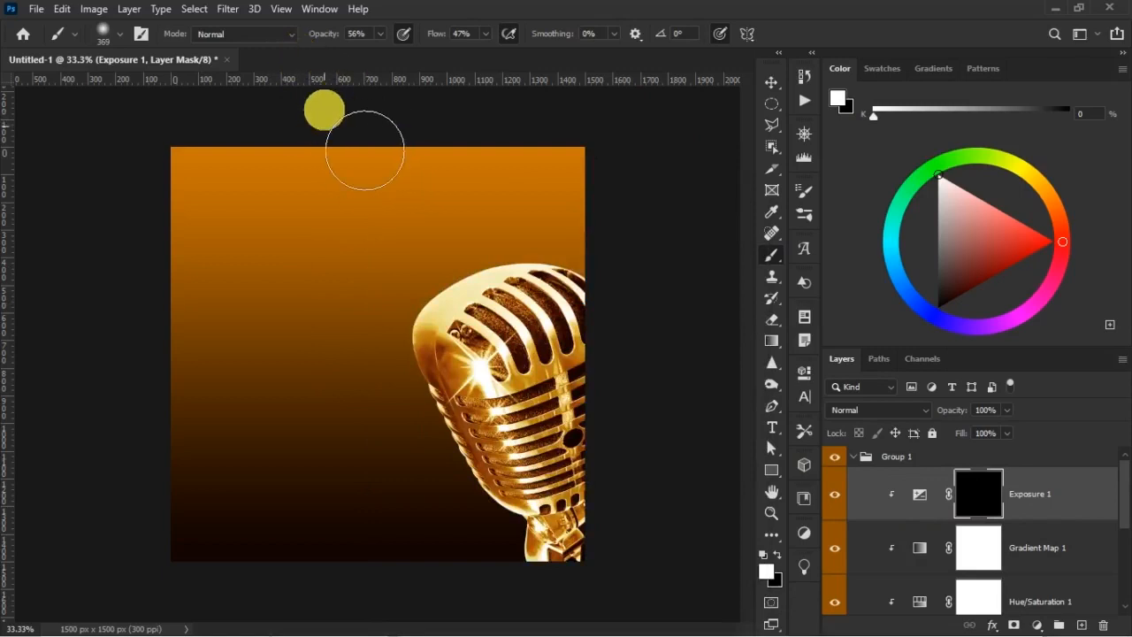
Set the brush opacity to 65% and its flow to 40%
left_click_drag(338, 39, 336, 39)
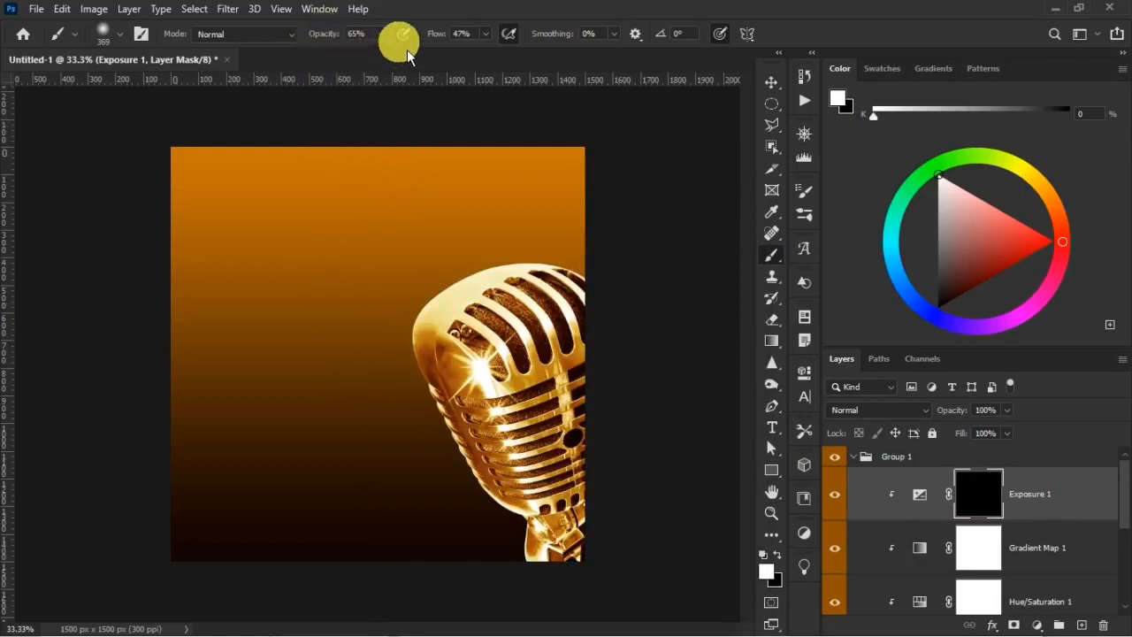
left_click_drag(434, 36, 432, 41)
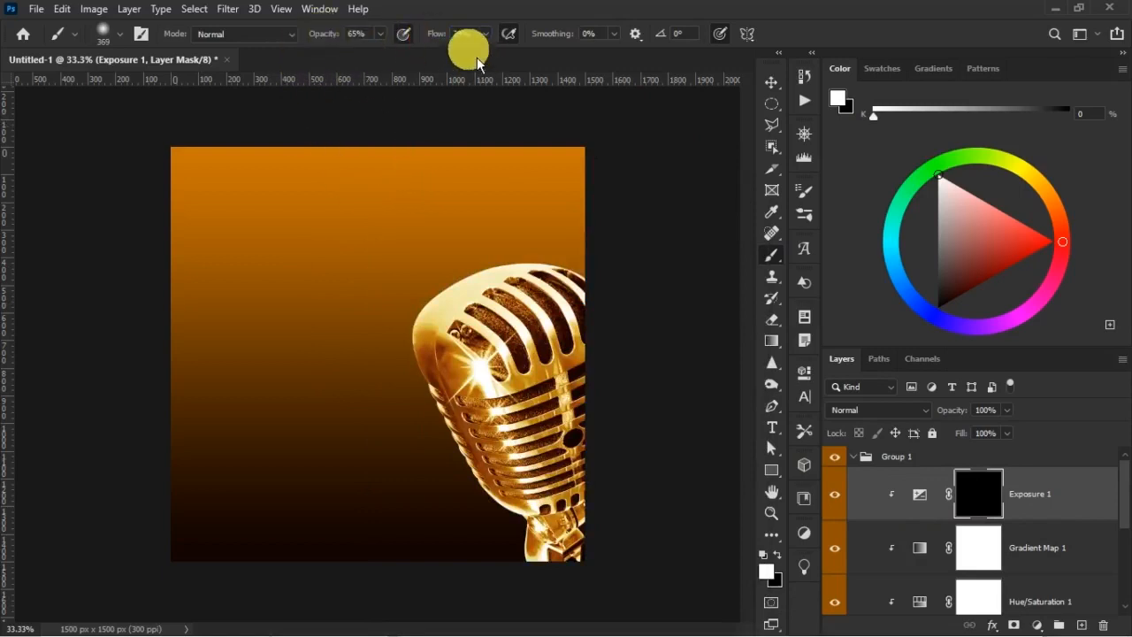
type("40")
key("Return")
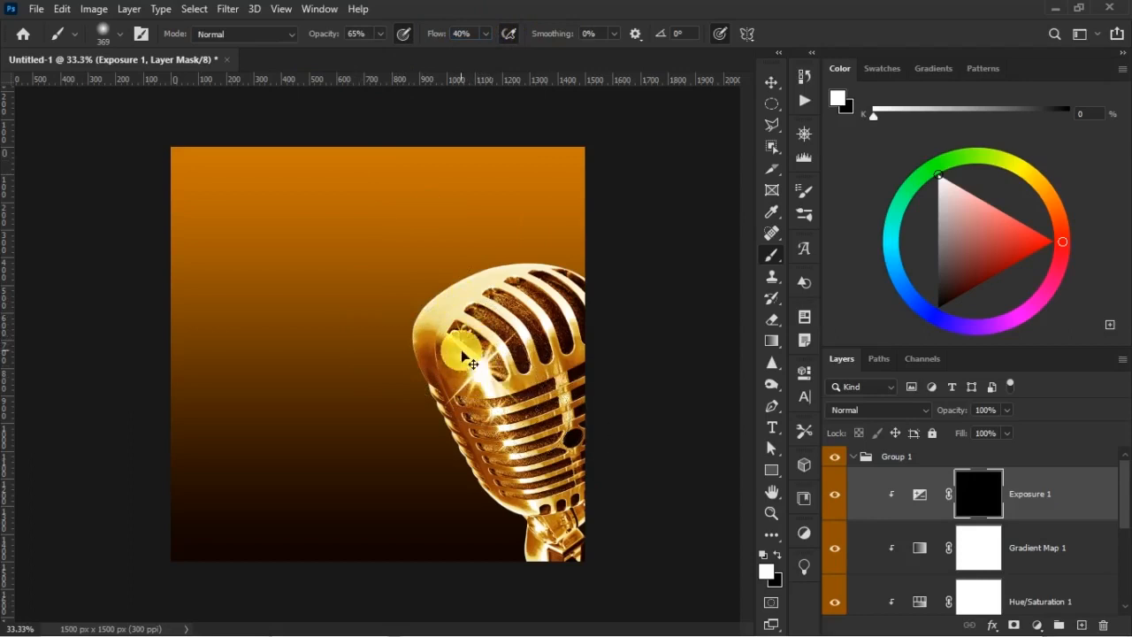
Paint white on the Exposure 1 mask over the microphone's bright flare and lower grille with a 200 px brush
key("ctrl+plus")
scroll(607, 342, "down", 3)
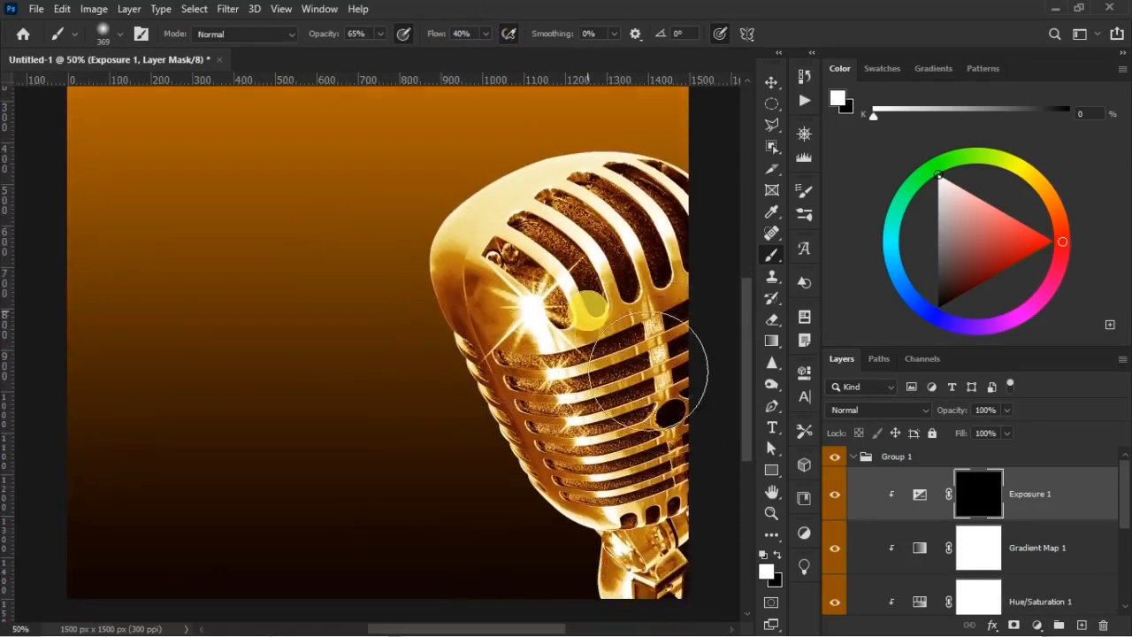
key("bracketleft")
key("bracketleft")
key("bracketleft")
left_click_drag(539, 278, 454, 260)
mouse_move(568, 427)
left_mouse_down()
mouse_move(584, 485)
mouse_move(570, 417)
mouse_move(581, 466)
mouse_move(597, 462)
mouse_move(600, 513)
left_mouse_up()
Paint the upper grille slots into the Exposure 1 mask, shrinking the brush to 80 and 50 px, and compare the layer on and off
key("bracketleft")
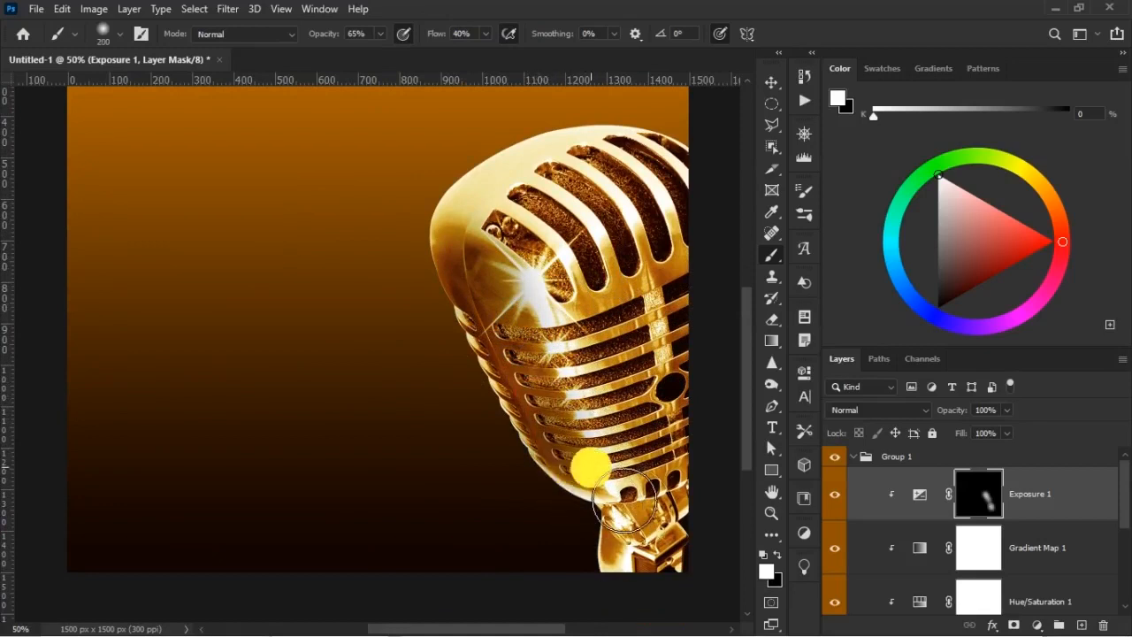
key("bracketleft")
key("bracketleft")
key("bracketleft")
key("bracketleft")
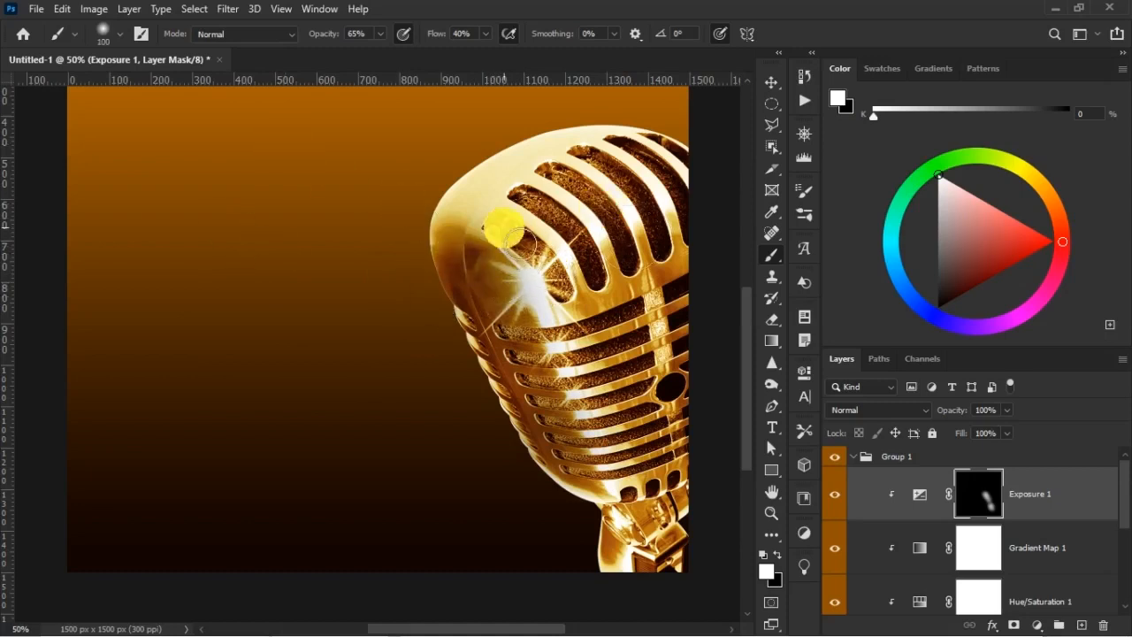
key("bracketleft")
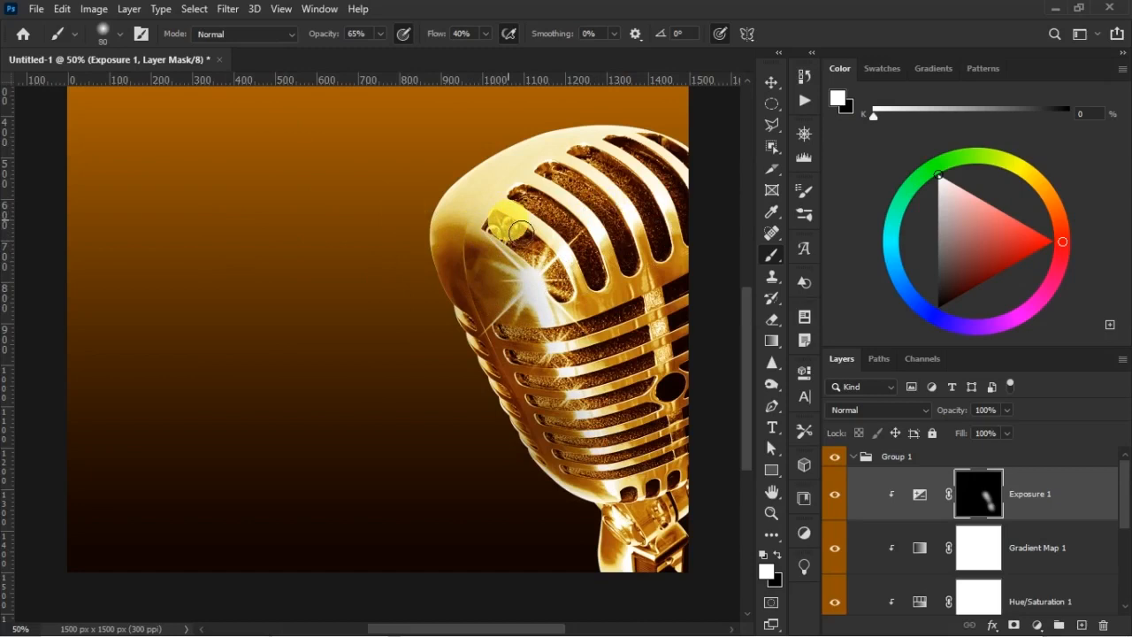
left_click_drag(515, 237, 548, 263)
mouse_move(529, 197)
left_mouse_down()
mouse_move(549, 211)
mouse_move(581, 197)
left_mouse_up()
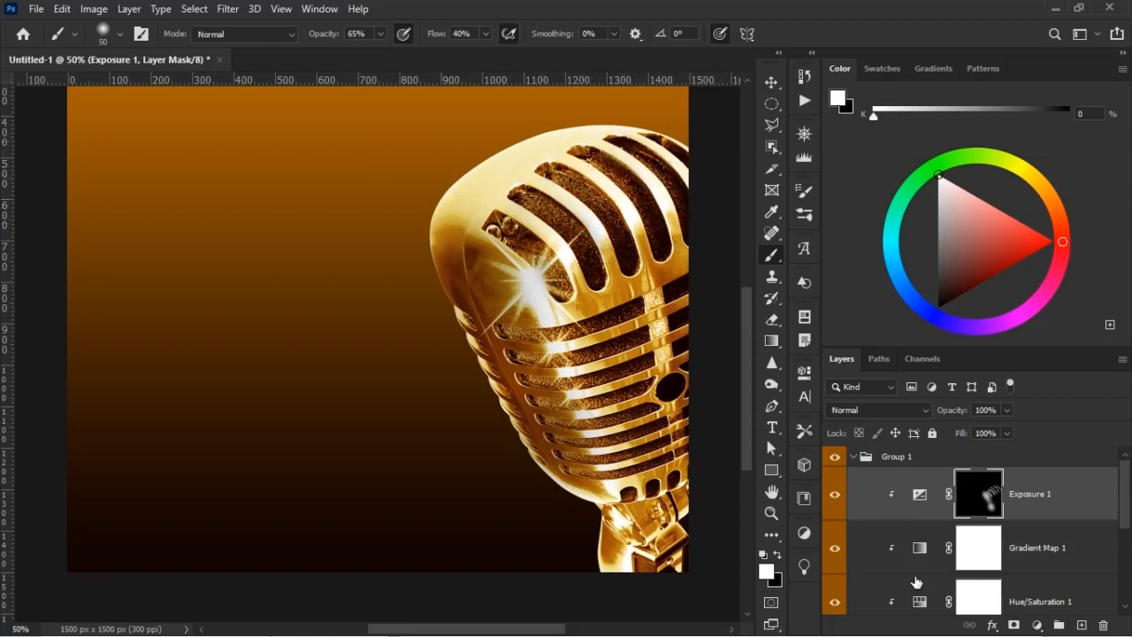
left_click(835, 497)
left_click(835, 497)
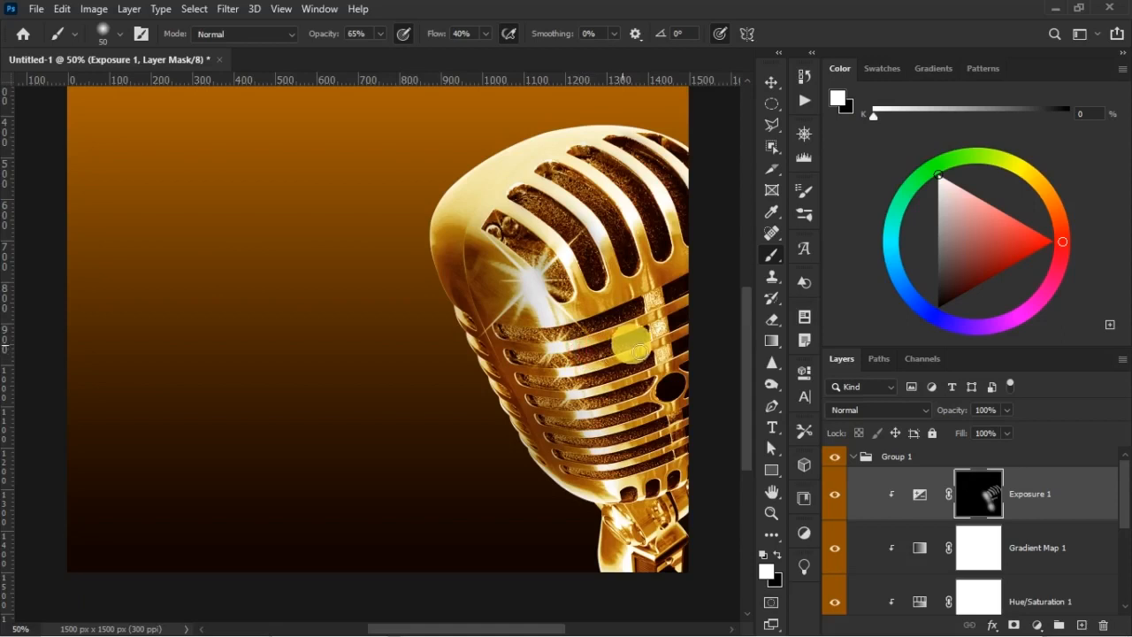
Paint white on the Exposure 1 mask over the lower grille slots at 50 px and the microphone's lower body at 200 px, comparing the result
left_click_drag(611, 411, 594, 415)
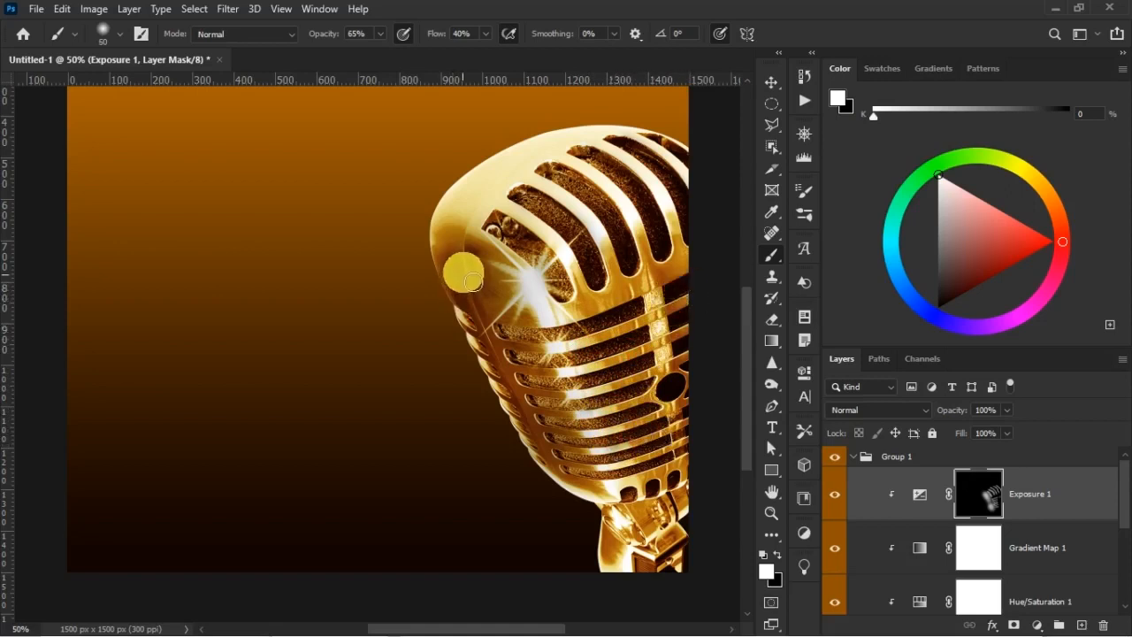
key("bracketright")
key("bracketright")
key("bracketright")
key("bracketright")
key("bracketright")
key("bracketright")
key("bracketright")
key("bracketright")
key("bracketright")
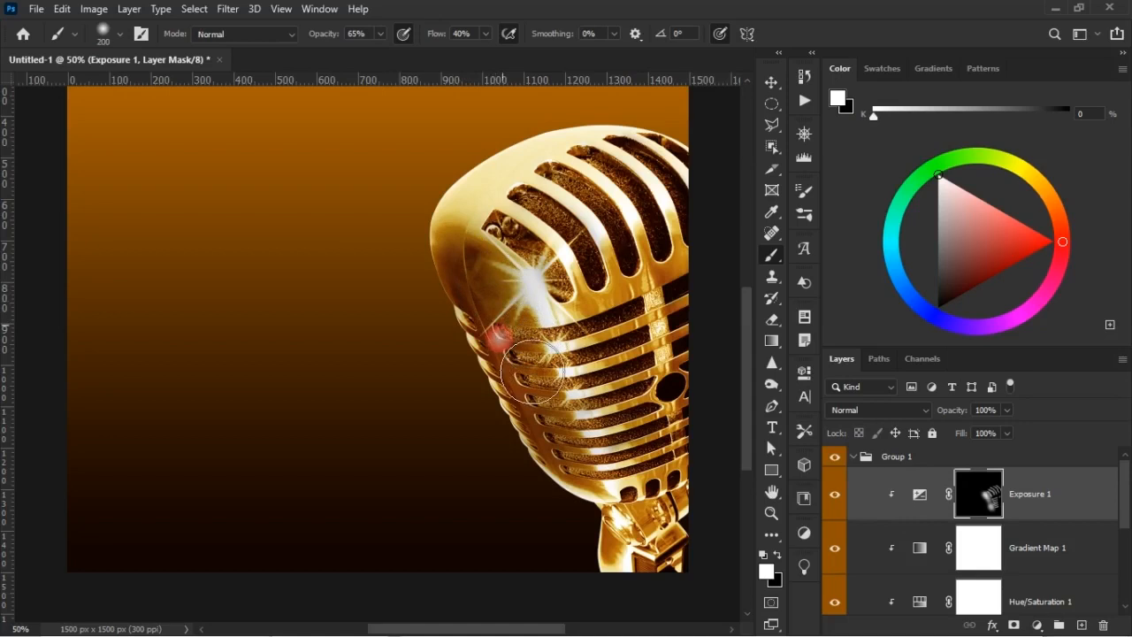
left_click_drag(584, 491, 637, 429)
key("ctrl+minus")
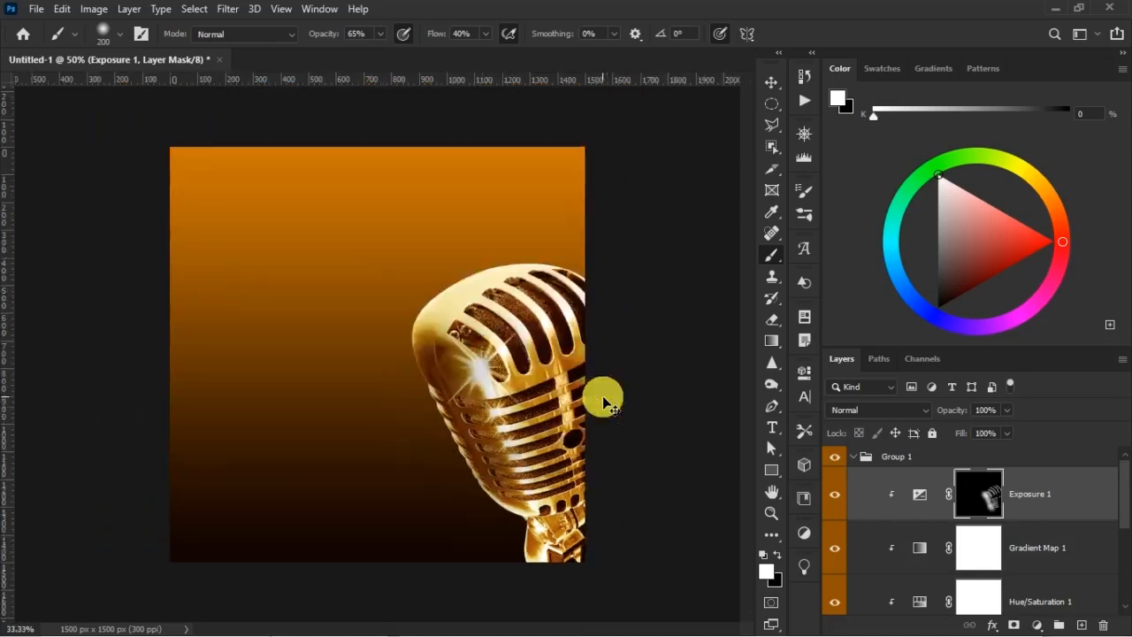
left_click(846, 501)
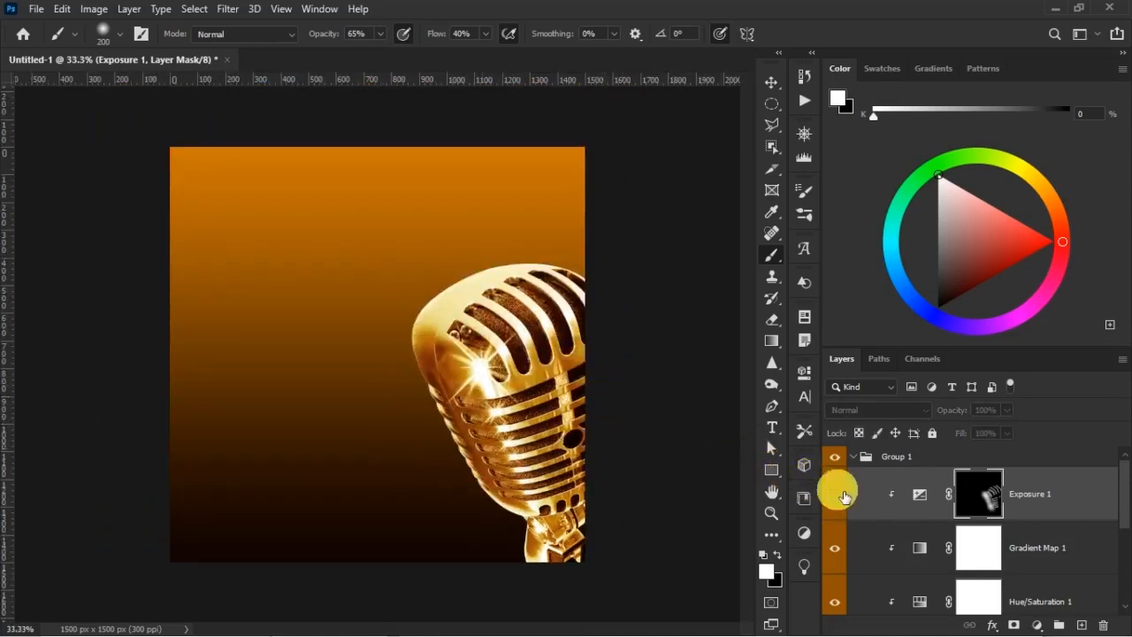
left_click(834, 494)
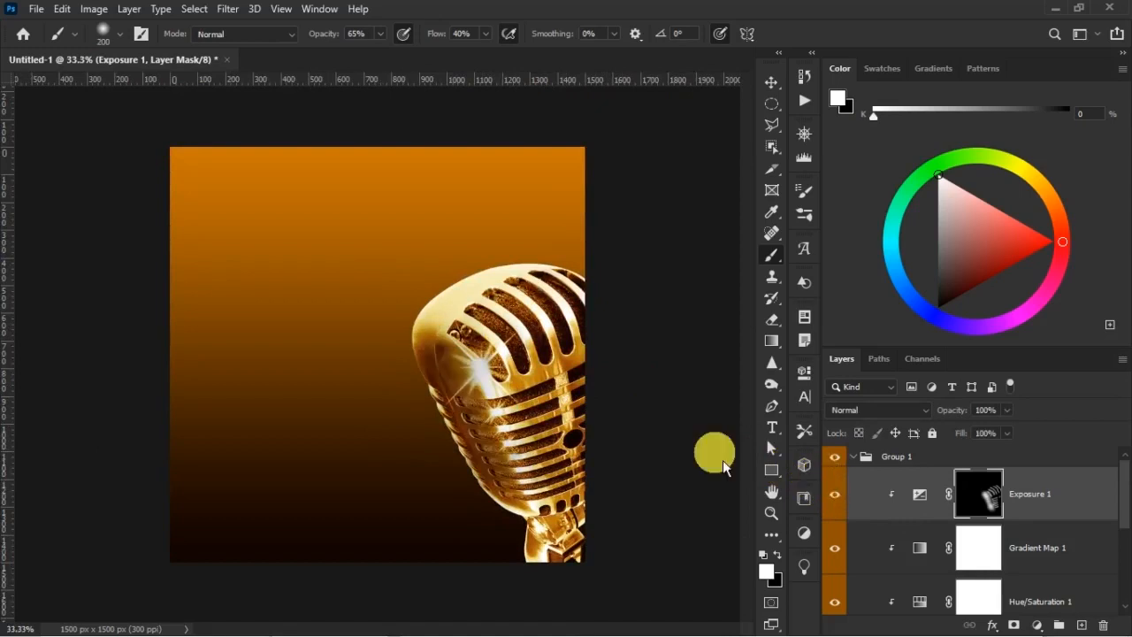
Add a layer mask to the MIC layer and ready the Brush tool with black as the foreground color
key("v")
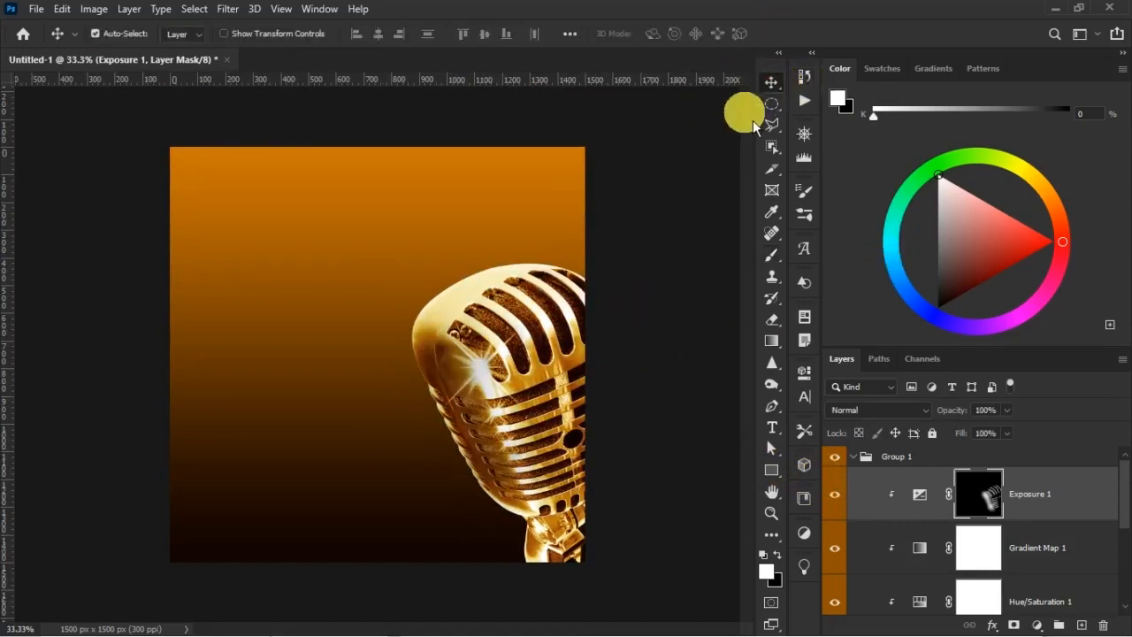
scroll(1006, 551, "down", 5)
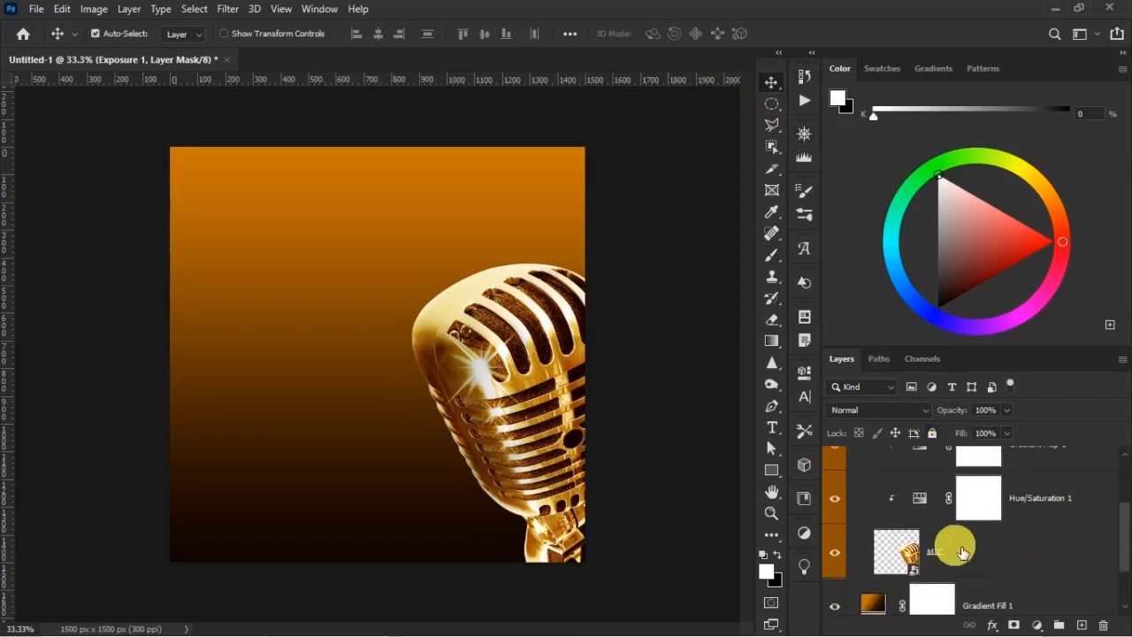
left_click(971, 555)
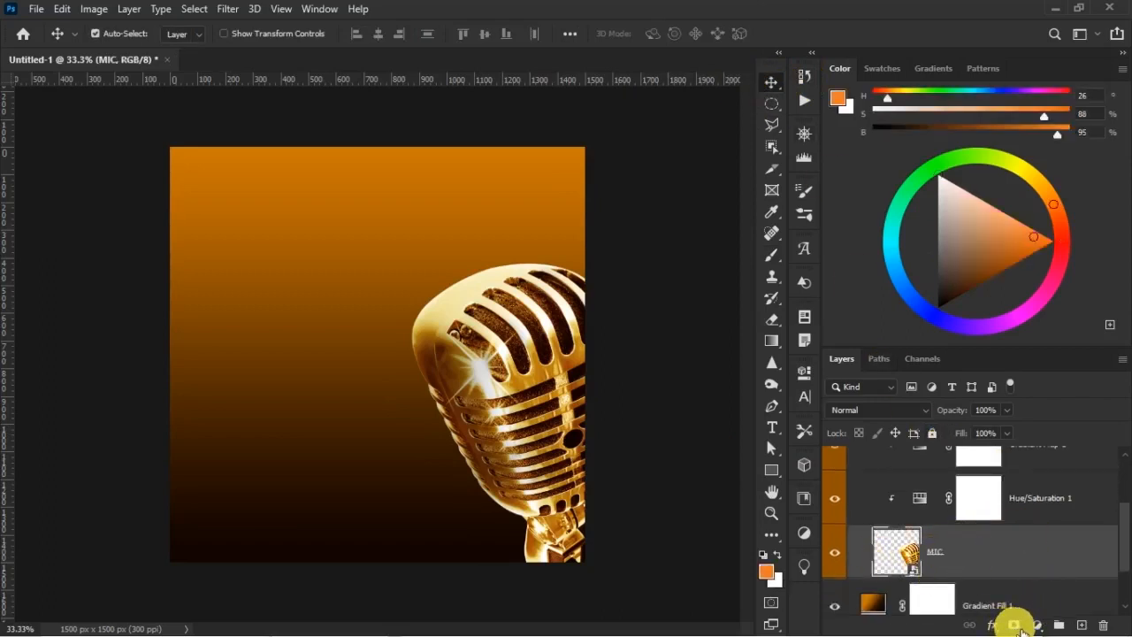
left_click(1015, 625)
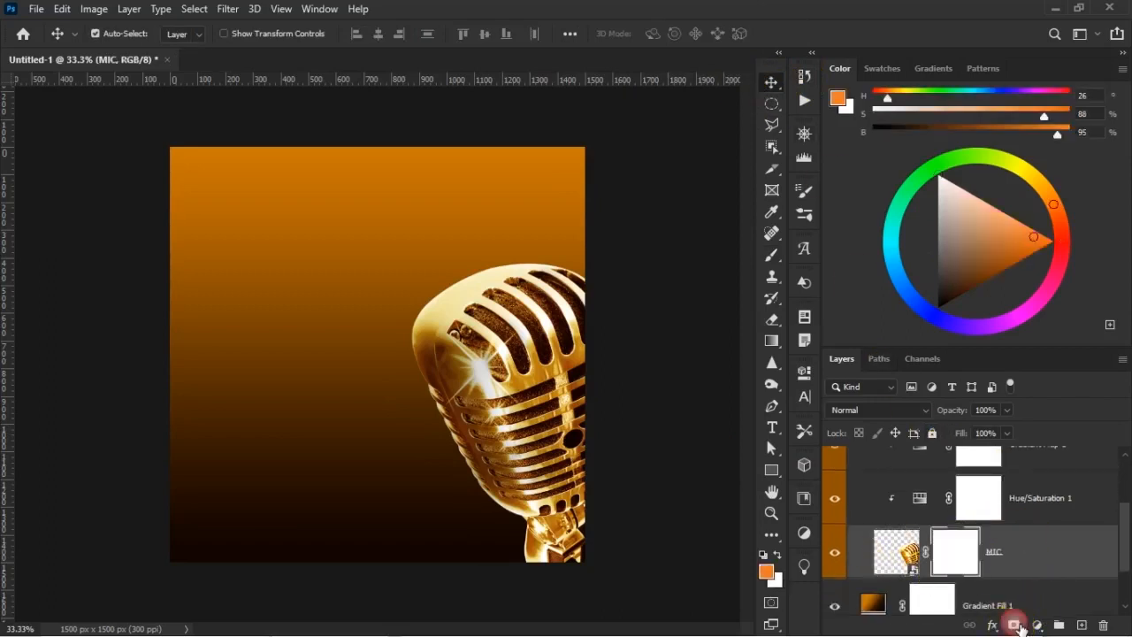
left_click(771, 259)
left_click(778, 556)
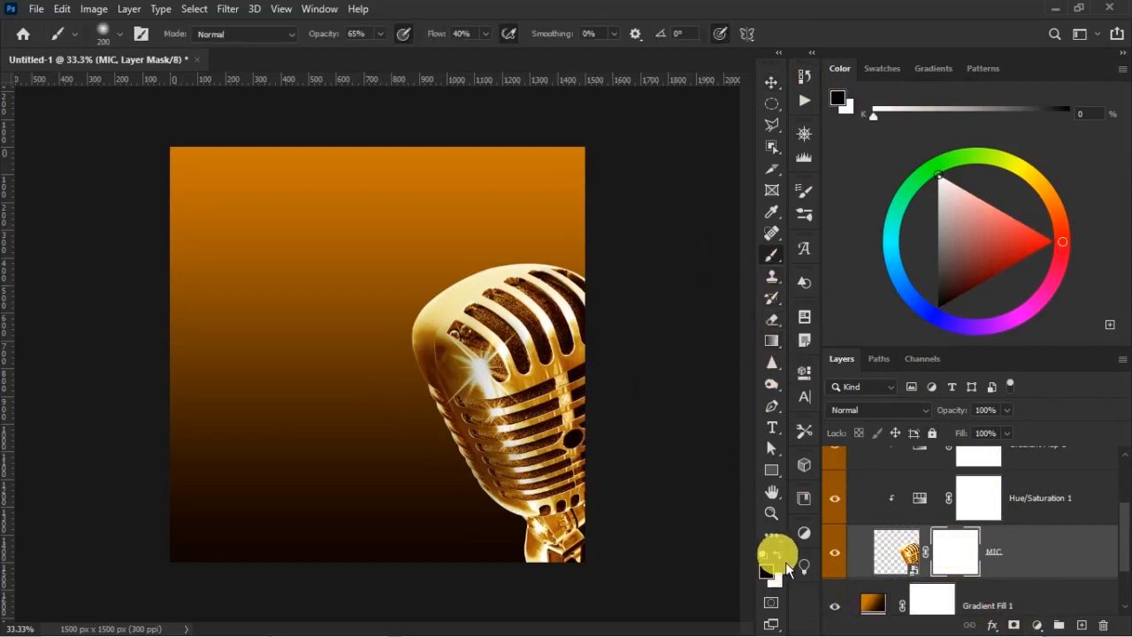
Enlarge the brush to 600 px and paint black on the MIC mask to fade the microphone's base into the dark background
key("]")
key("]")
key("]")
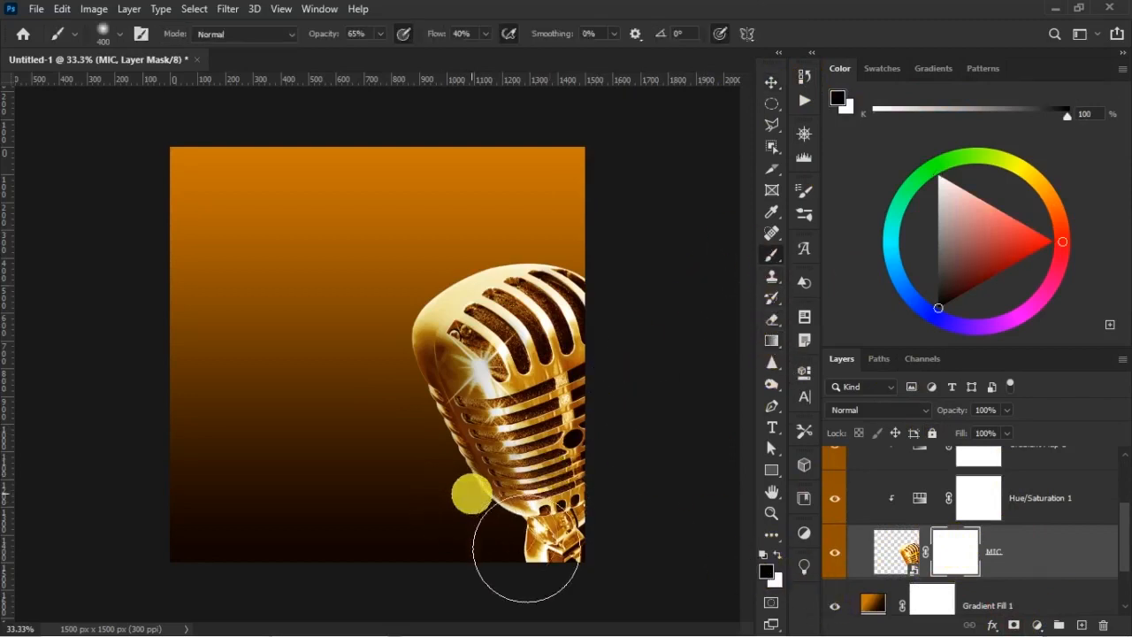
key("]")
key("]")
left_click_drag(613, 617, 672, 636)
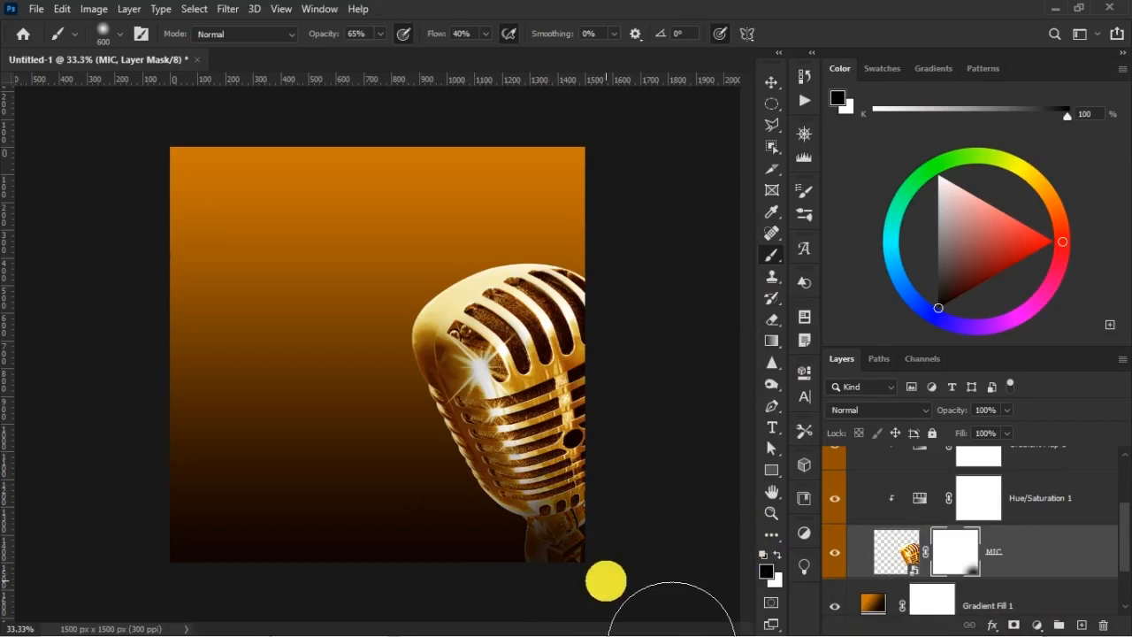
key("v")
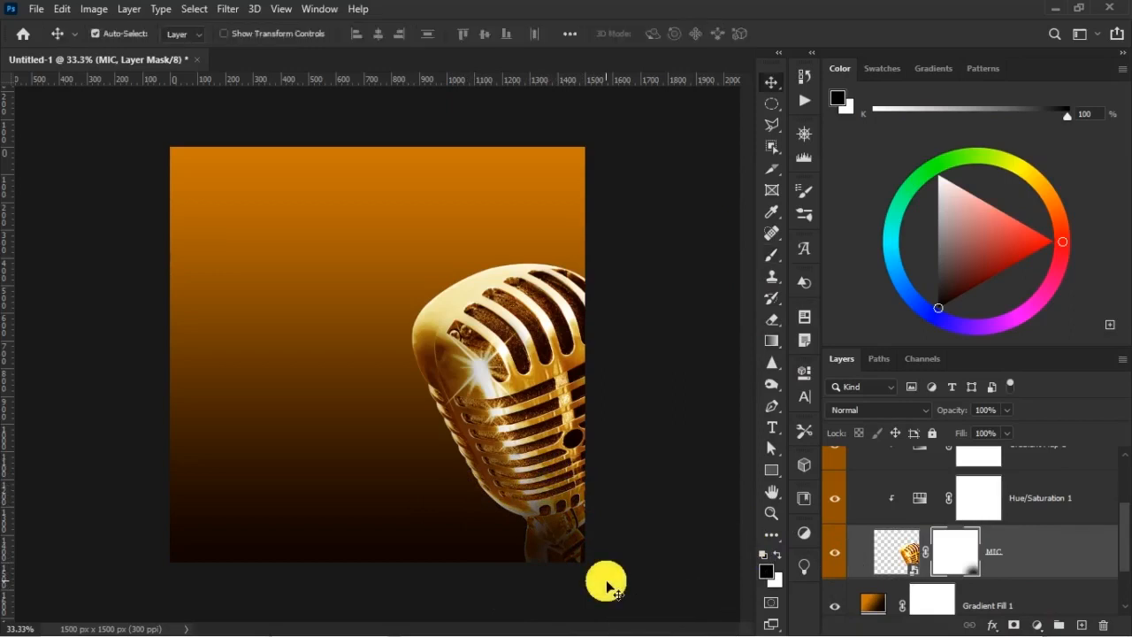
Collapse Group 1, rename it MIC, and compare the group on and off
scroll(935, 544, "up", 3)
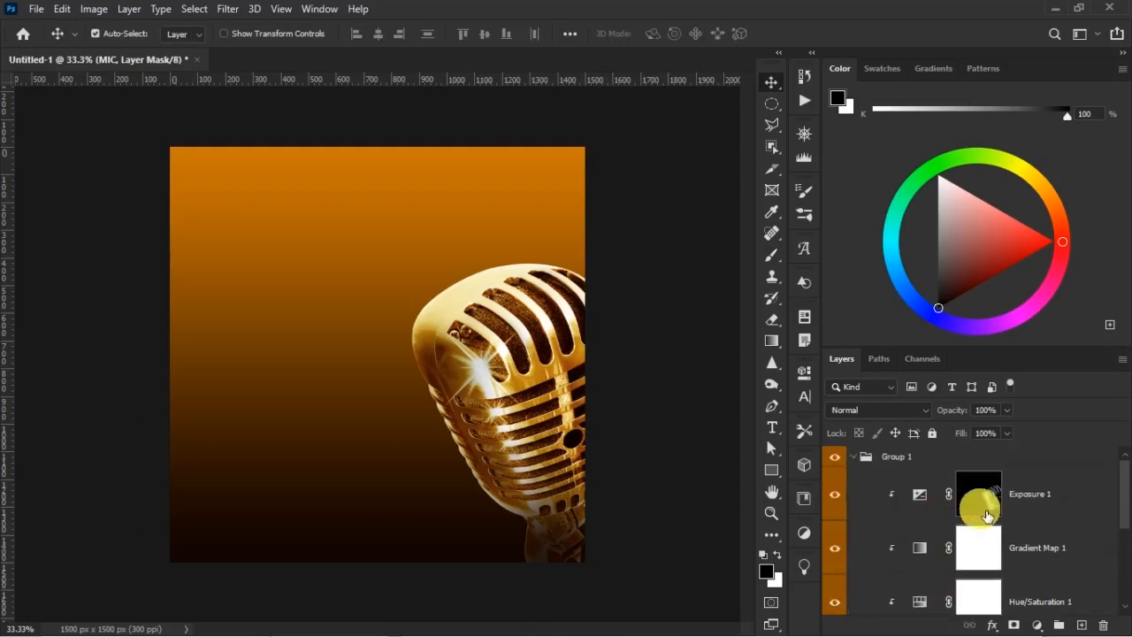
left_click(855, 456)
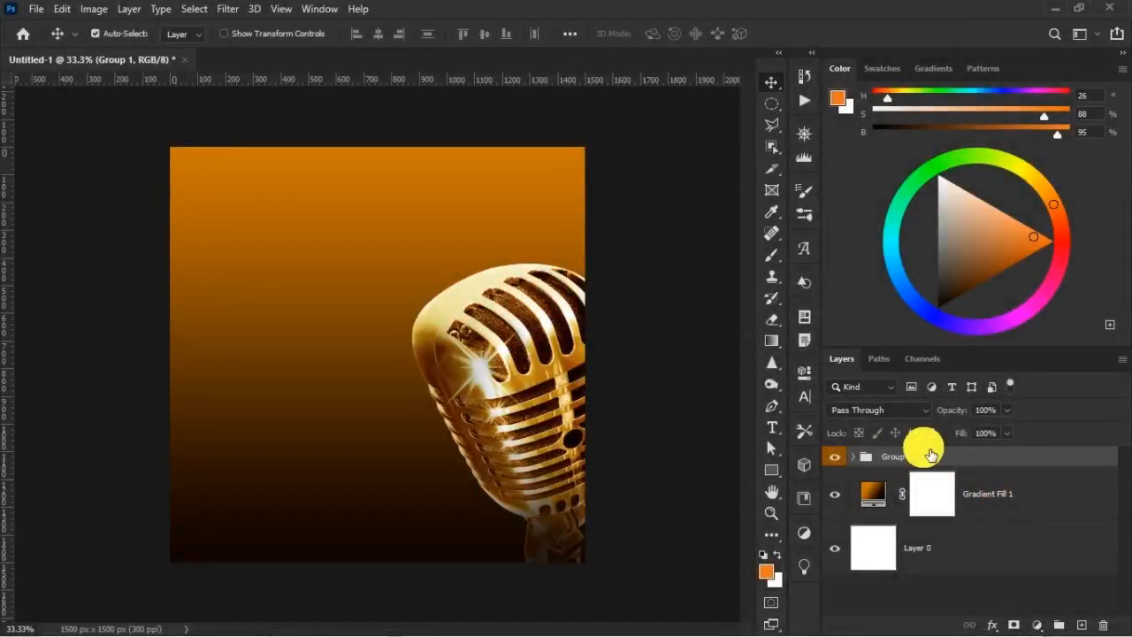
double_click(895, 455)
key("BackSpace")
type("M")
key("Return")
left_click(835, 457)
left_click(836, 457)
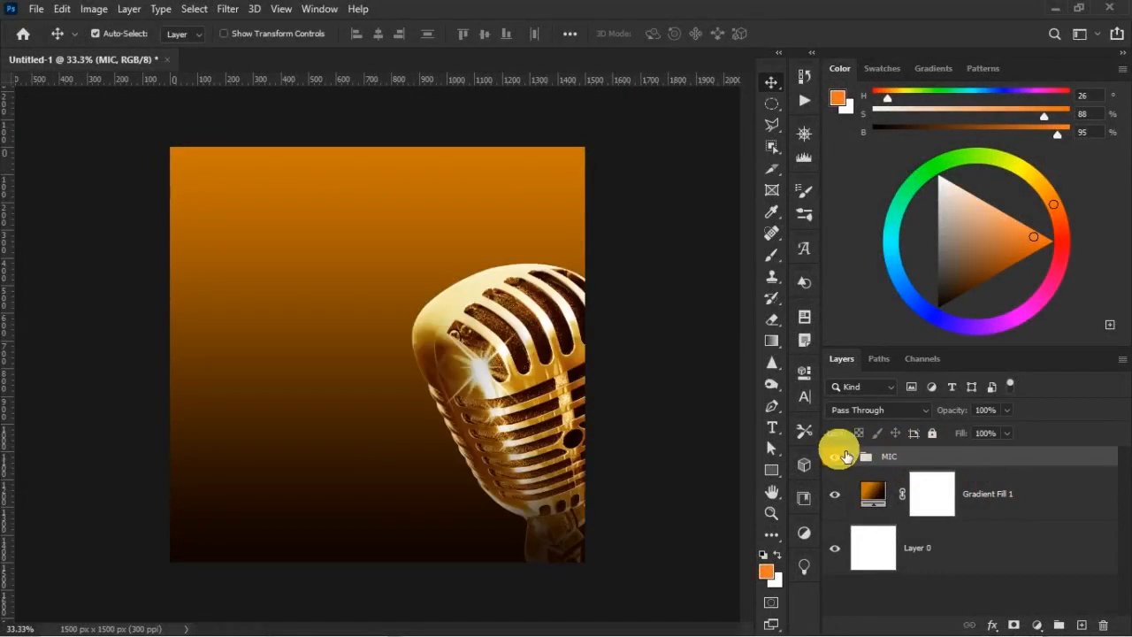
Add a new layer above Gradient Fill 1 and sample the dark brown at the background's lower edge as the Brush color
left_click(1014, 500)
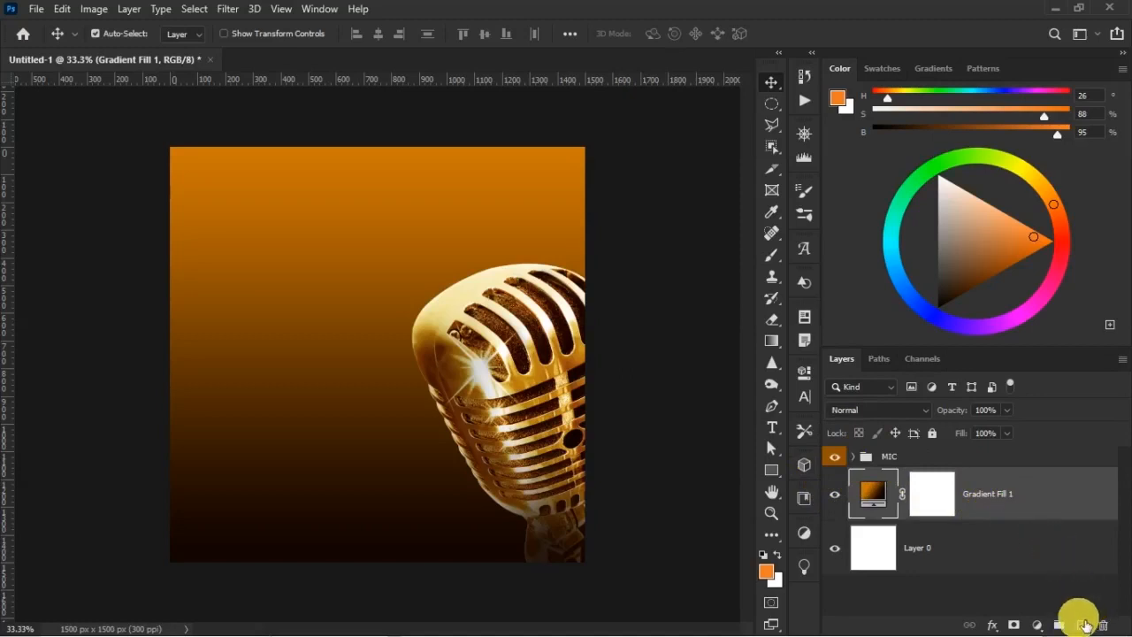
left_click(1081, 625)
left_click(771, 255)
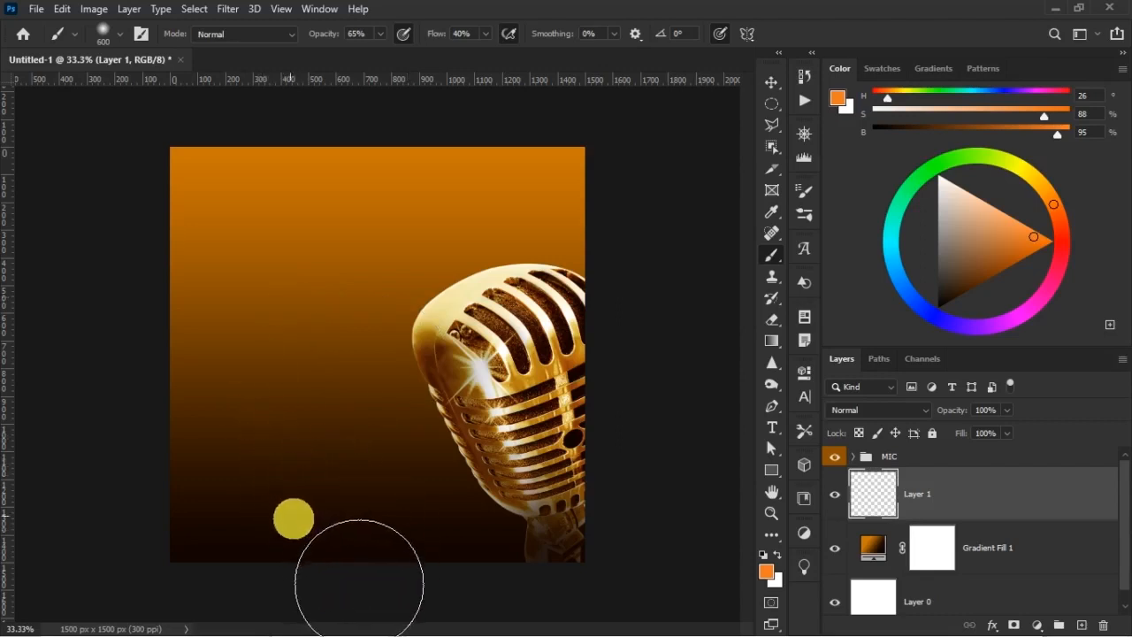
left_click(335, 518, "alt")
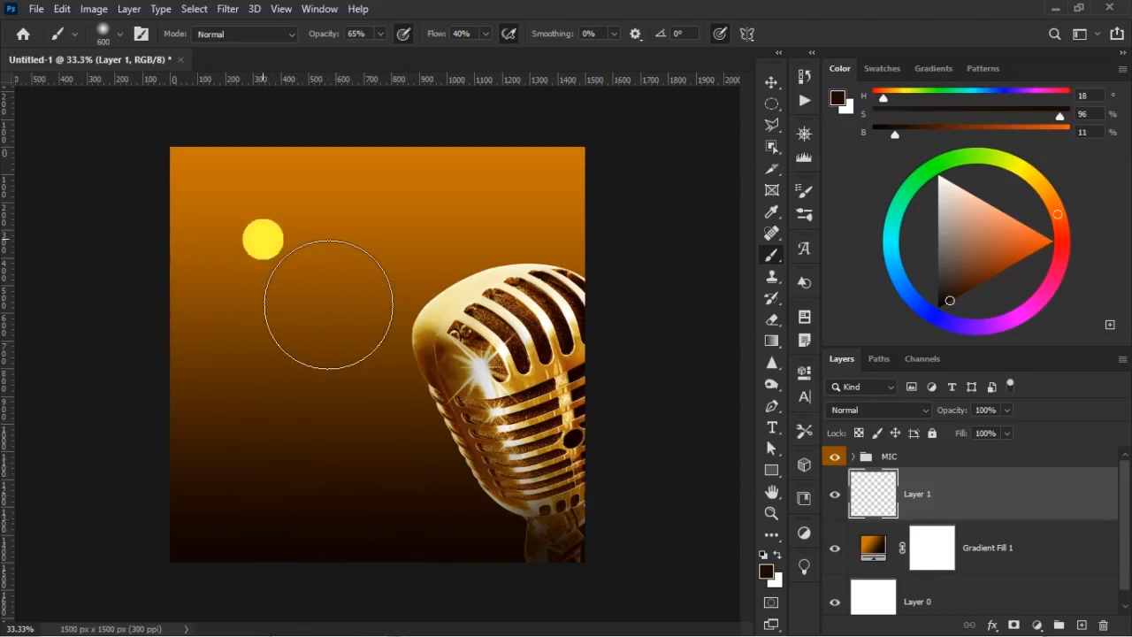
Paint the sampled dark brown across the lower background on Layer 1 with an 800 px brush
key("]")
key("]")
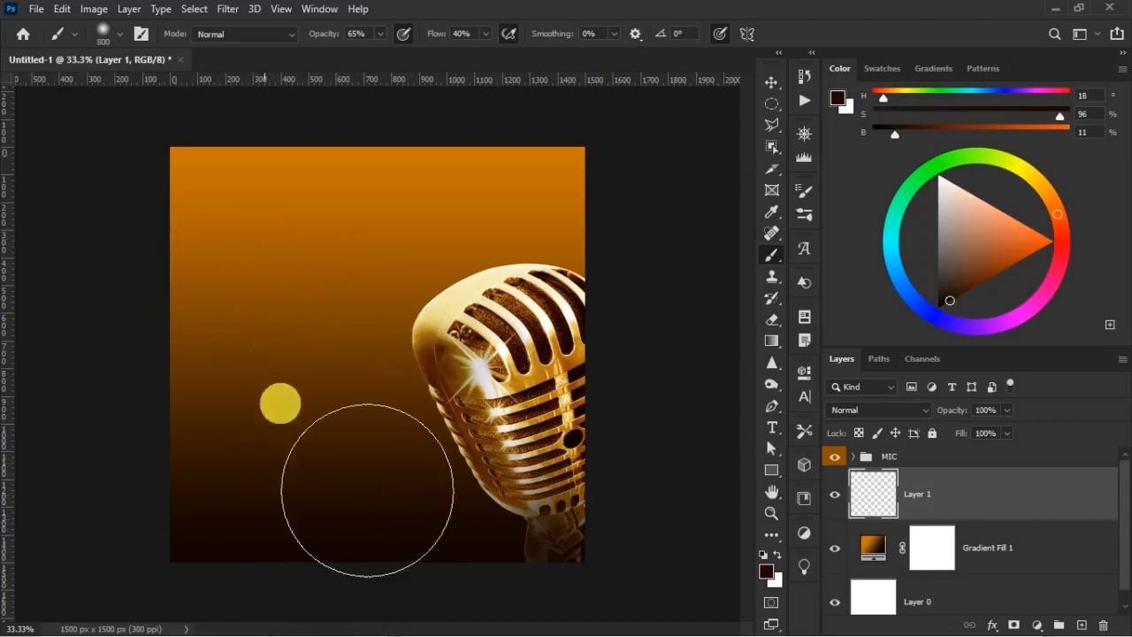
mouse_move(247, 412)
left_mouse_down()
mouse_move(177, 518)
mouse_move(259, 452)
mouse_move(542, 468)
mouse_move(557, 455)
left_mouse_up()
Paint soft dark patches across the upper background on Layer 1 with a 500 px brush, and enlarge the brush to 600 px
key("bracketleft")
key("bracketleft")
key("bracketleft")
key("bracketleft")
key("bracketleft")
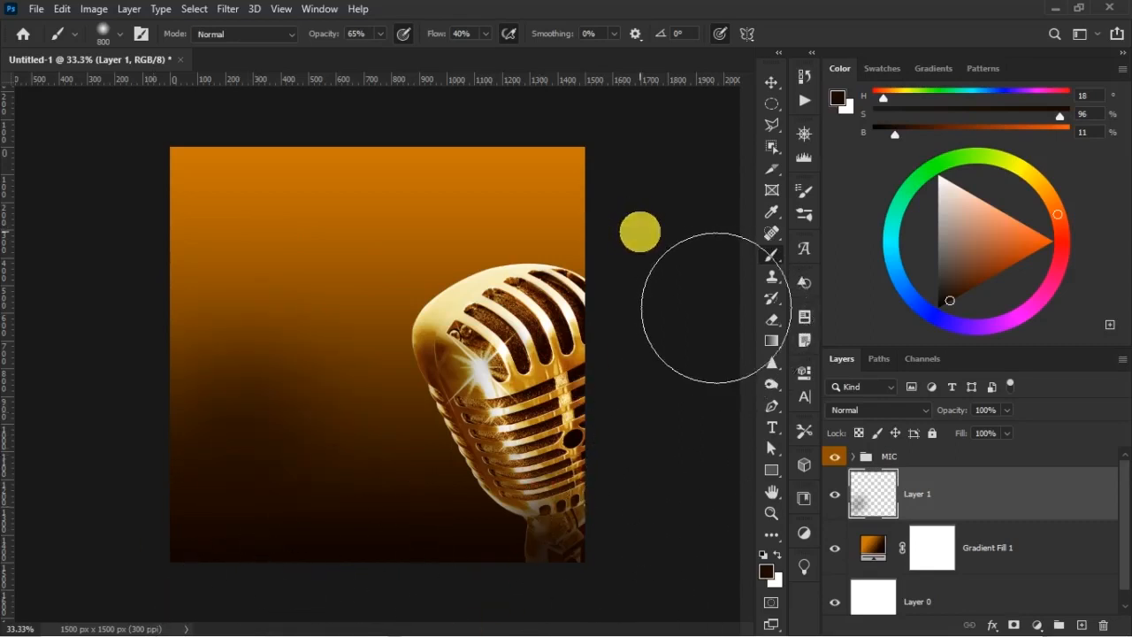
key("bracketright")
key("bracketright")
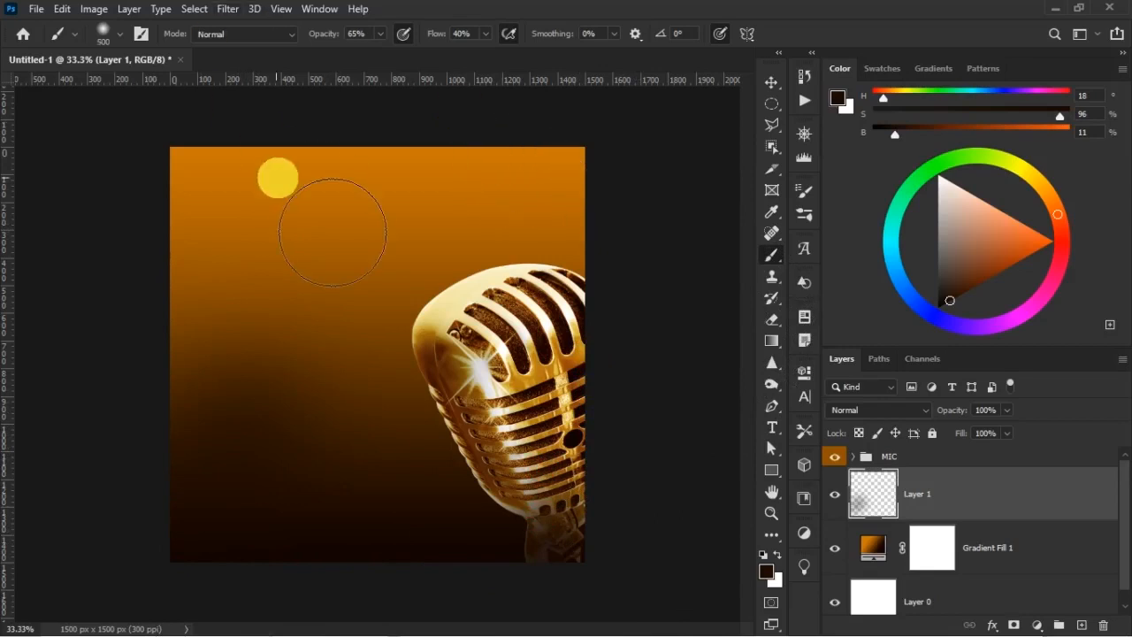
left_click_drag(225, 169, 418, 243)
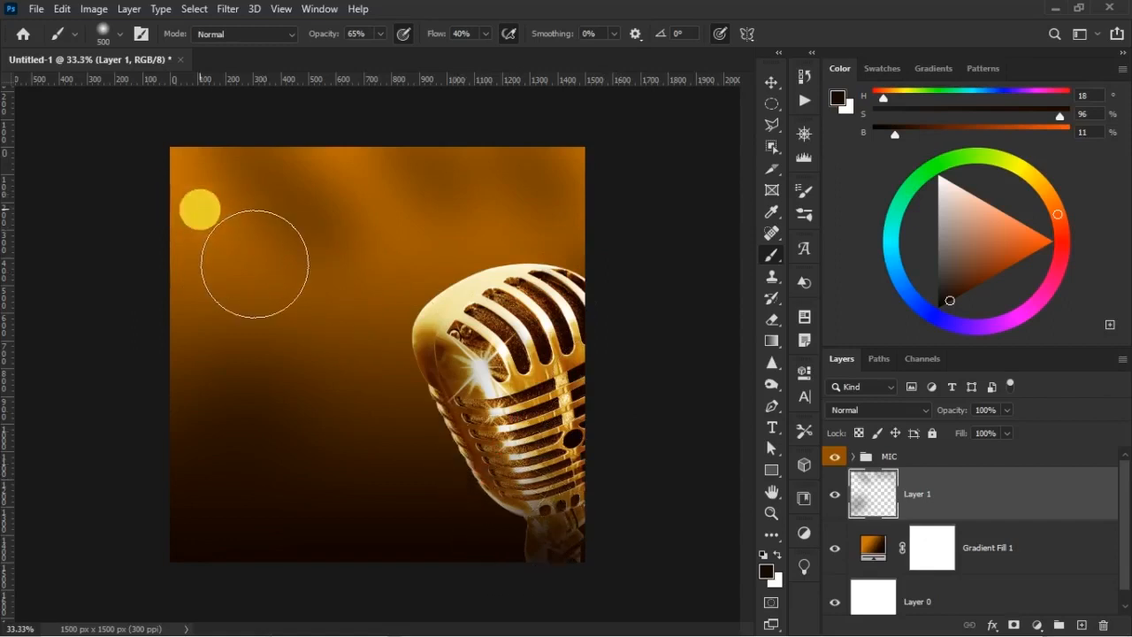
key("bracketright")
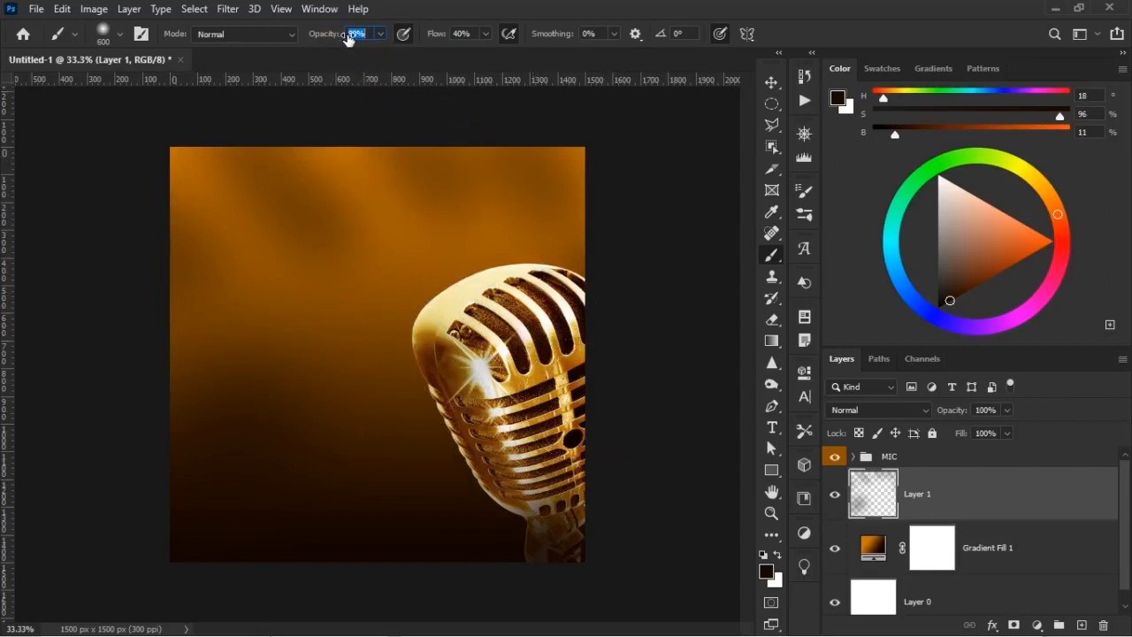
Set the brush opacity to 81% and flow to 57%, try a darker stroke in the upper-left background, and undo it
left_click_drag(440, 33, 453, 39)
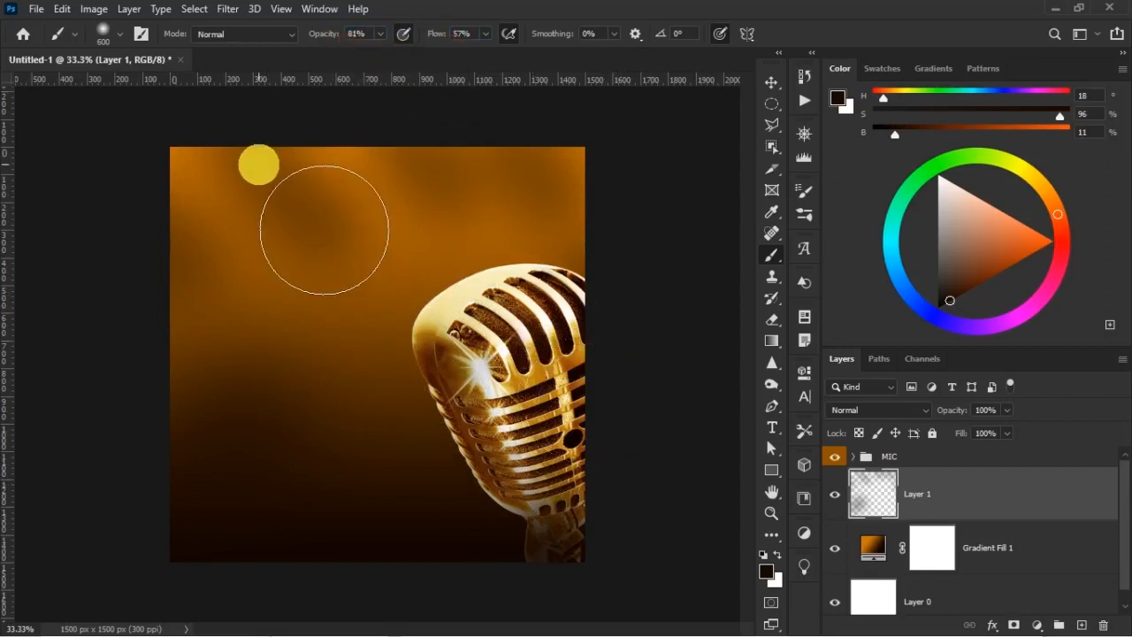
left_click(265, 177)
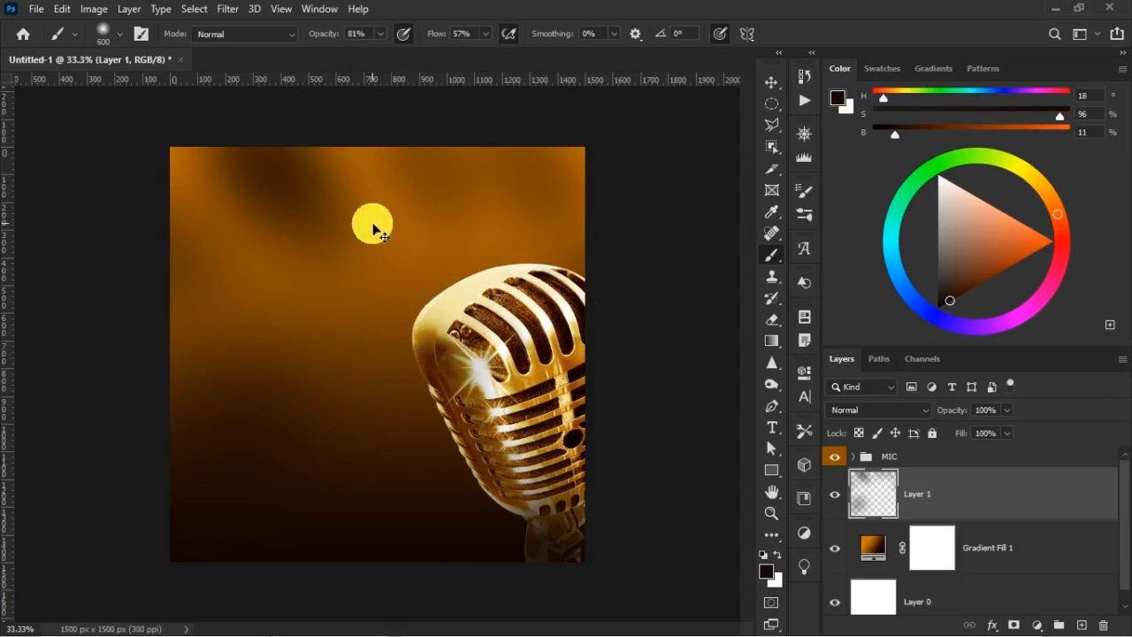
key("ctrl+z")
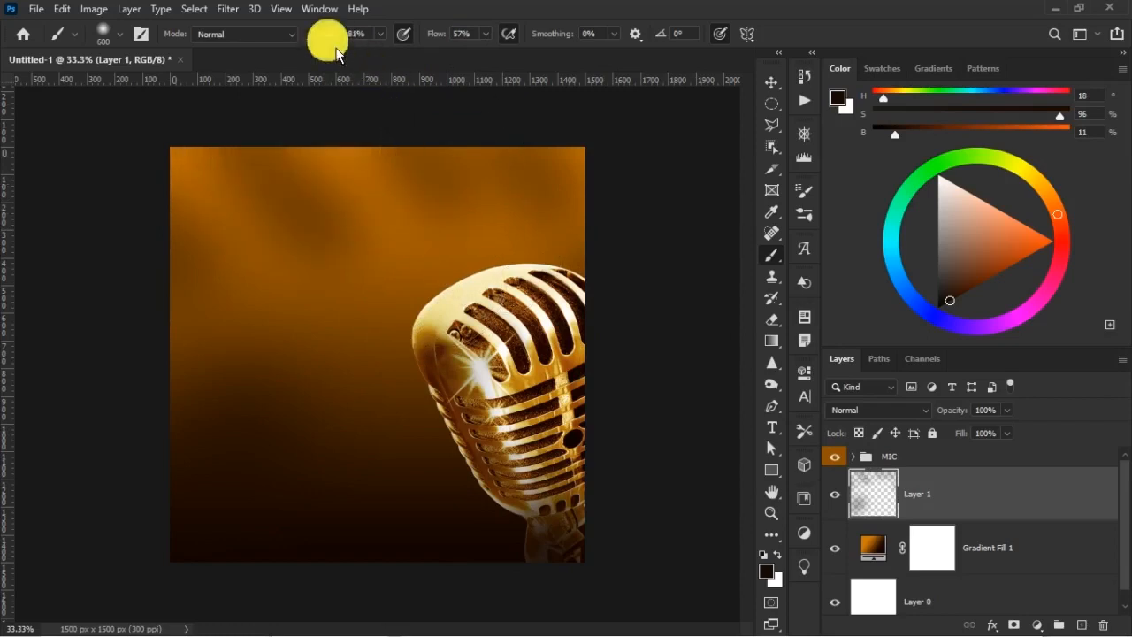
Lower the brush opacity to 72% and deepen the dark patches along the background's upper area and left edge at 600 px
left_click_drag(328, 35, 323, 35)
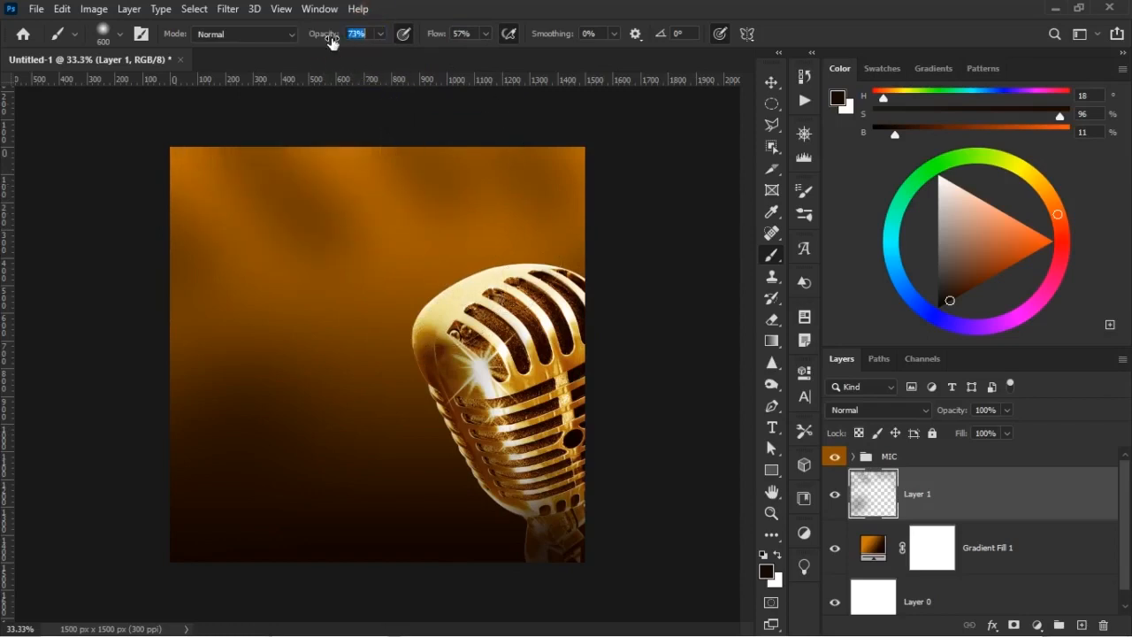
mouse_move(327, 243)
left_mouse_down()
mouse_move(391, 289)
mouse_move(448, 275)
mouse_move(465, 217)
mouse_move(560, 311)
mouse_move(583, 242)
left_mouse_up()
left_click(156, 294)
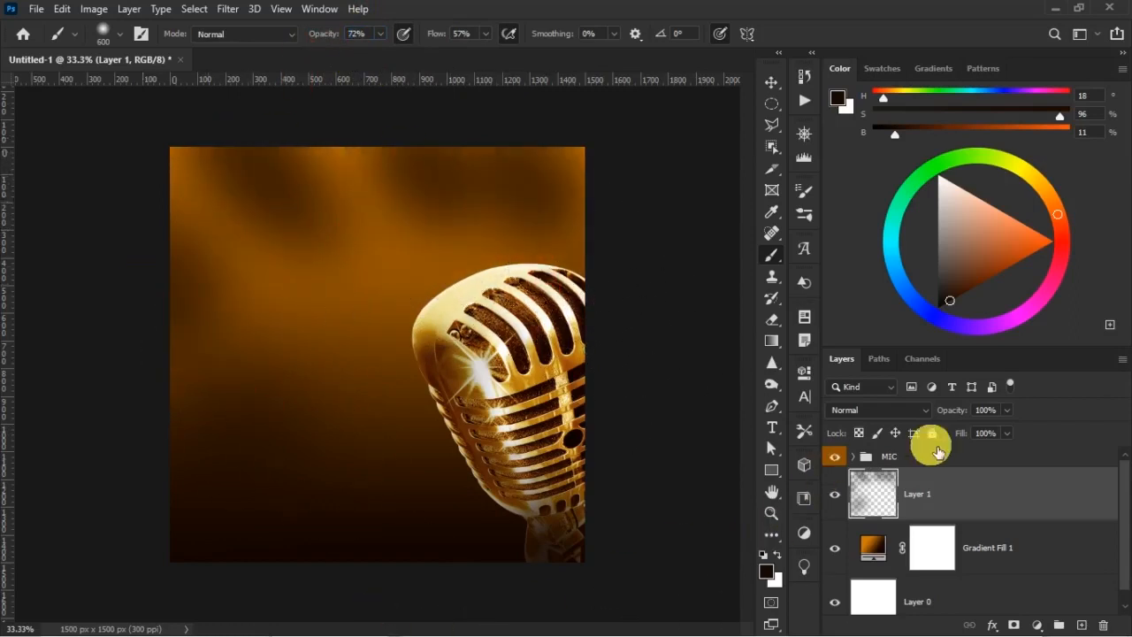
Set Layer 1 to the Color Burn blend mode with 63% opacity and 85% fill
mouse_move(961, 412)
left_mouse_down()
mouse_move(957, 433)
mouse_move(955, 417)
left_mouse_up()
left_click(978, 434)
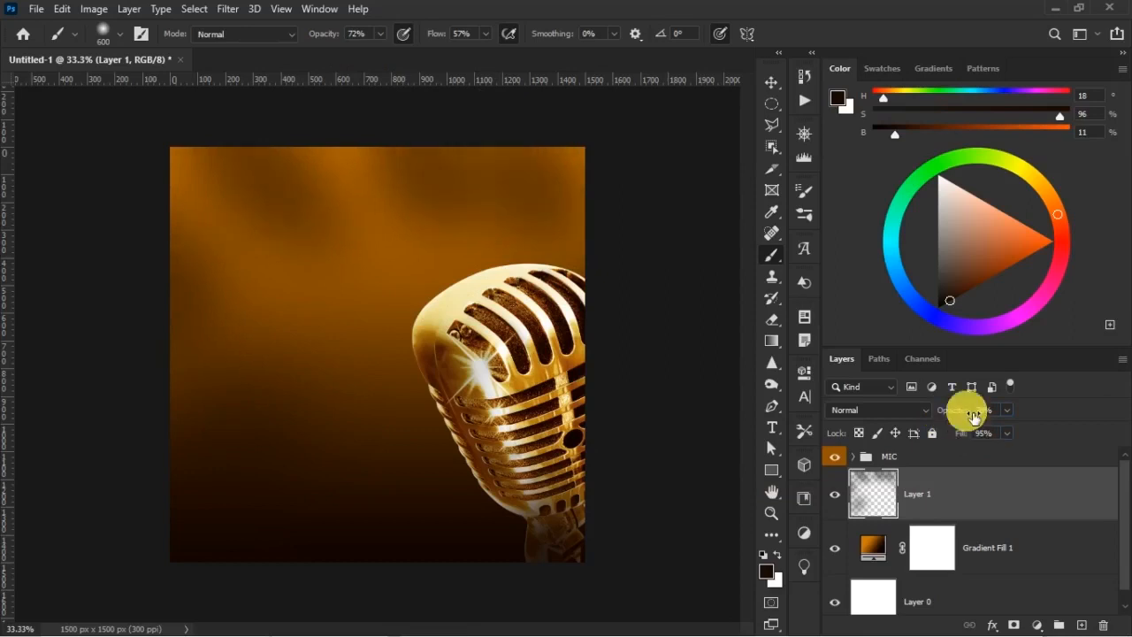
left_click(871, 409)
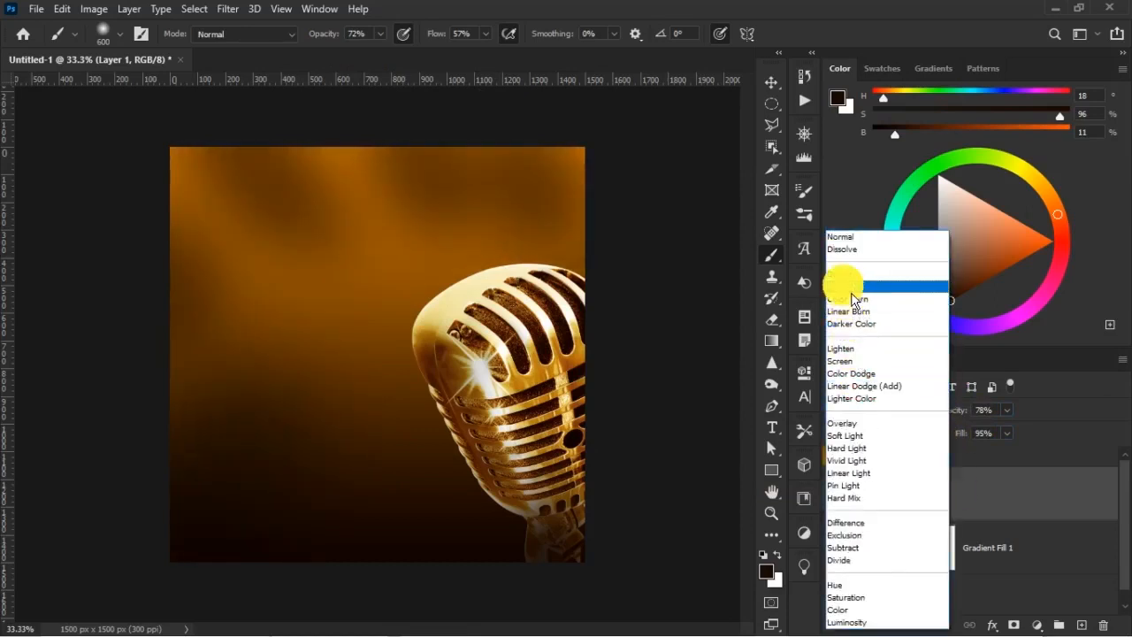
left_click(855, 299)
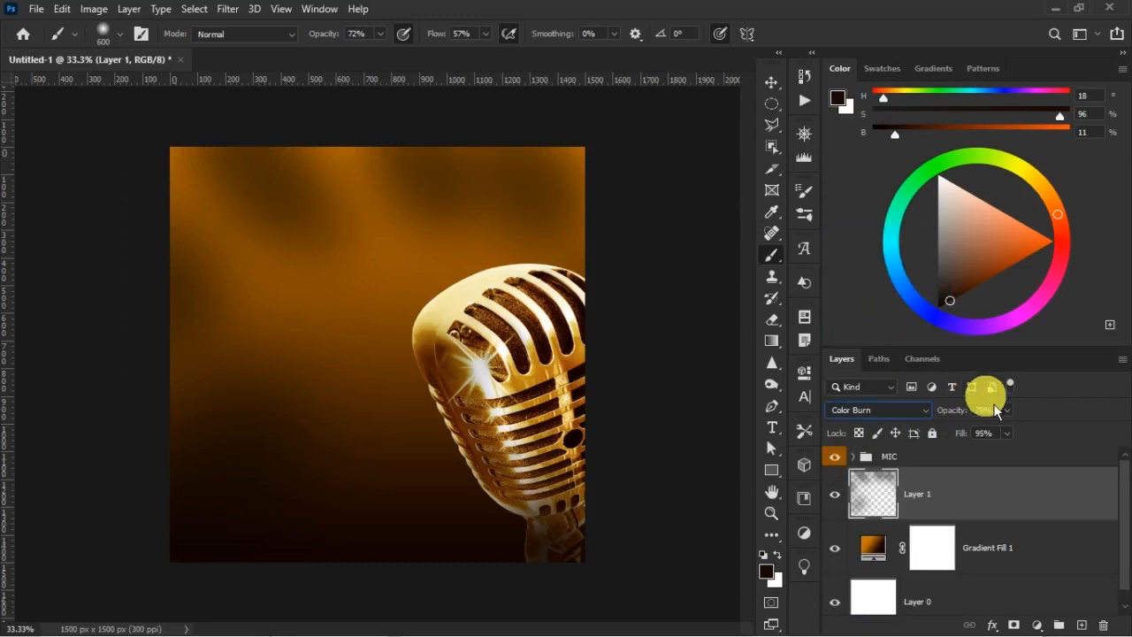
left_click_drag(954, 412, 962, 436)
Compare the background with Layer 1 hidden and shown, and convert the layer to a smart object
left_click(834, 494)
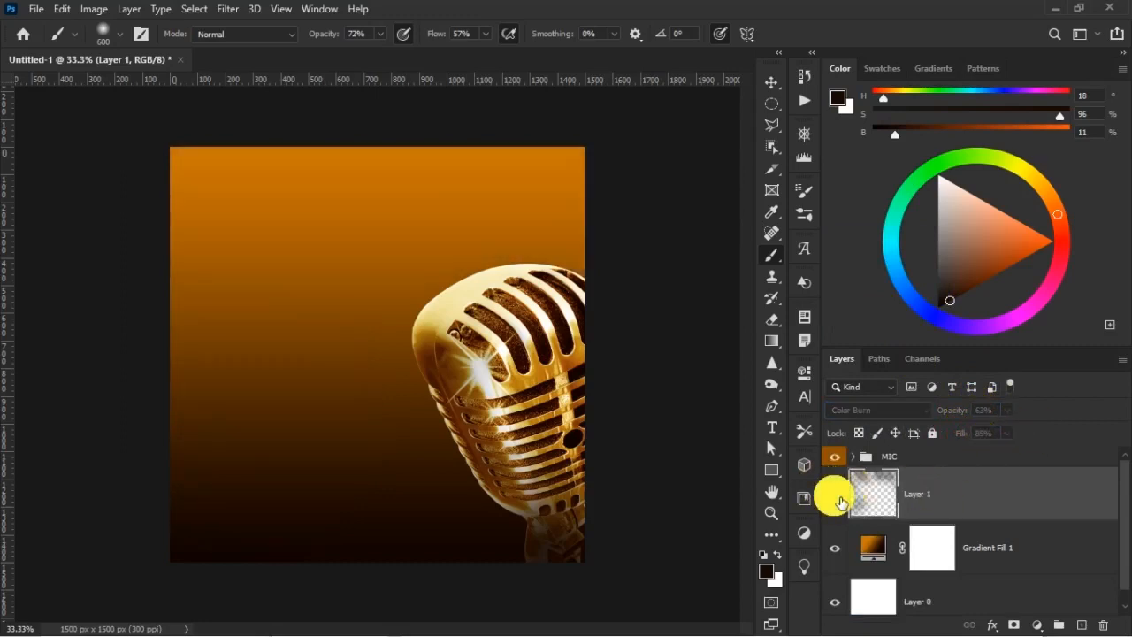
left_click(834, 496)
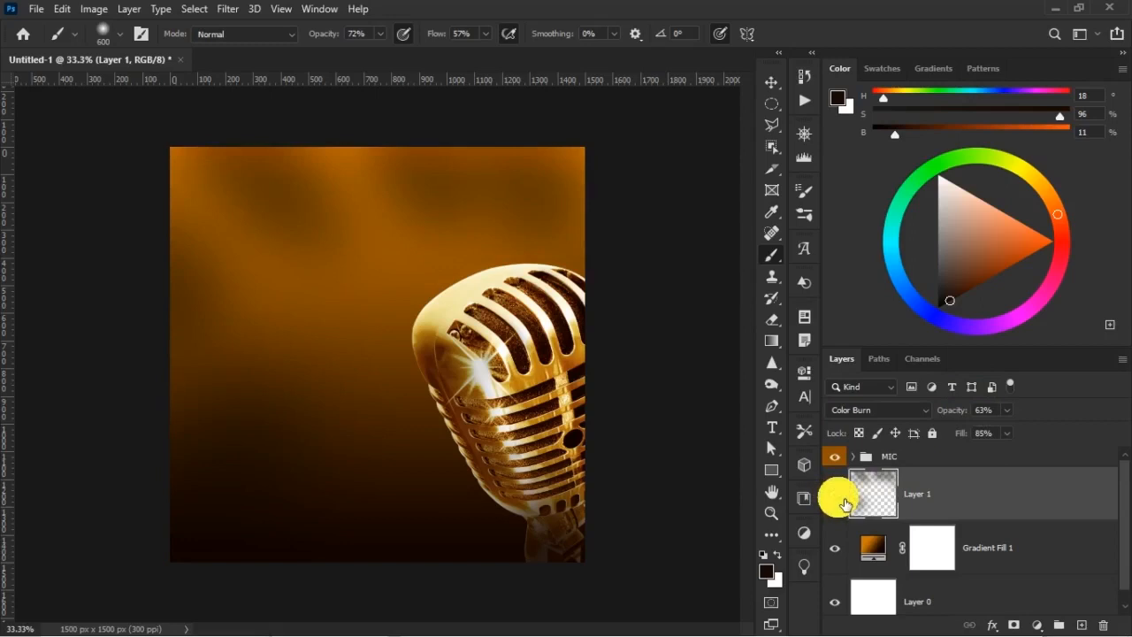
right_click(940, 492)
left_click(752, 230)
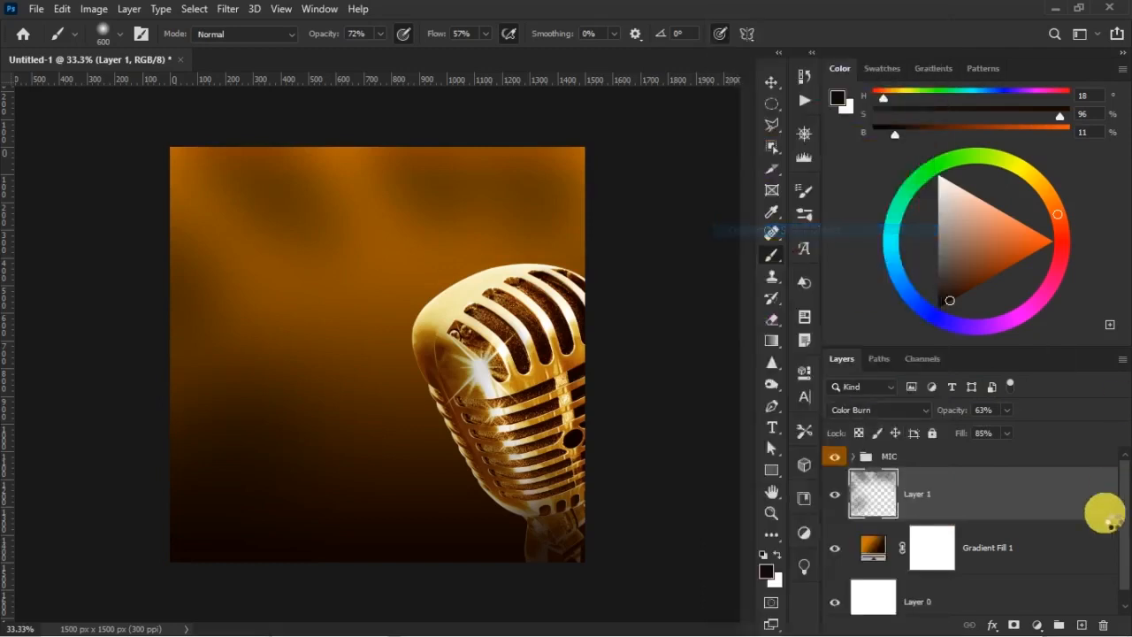
Apply a Gaussian Blur smart filter with an 18 px radius to Layer 1 and collapse its filter list
left_click(233, 12)
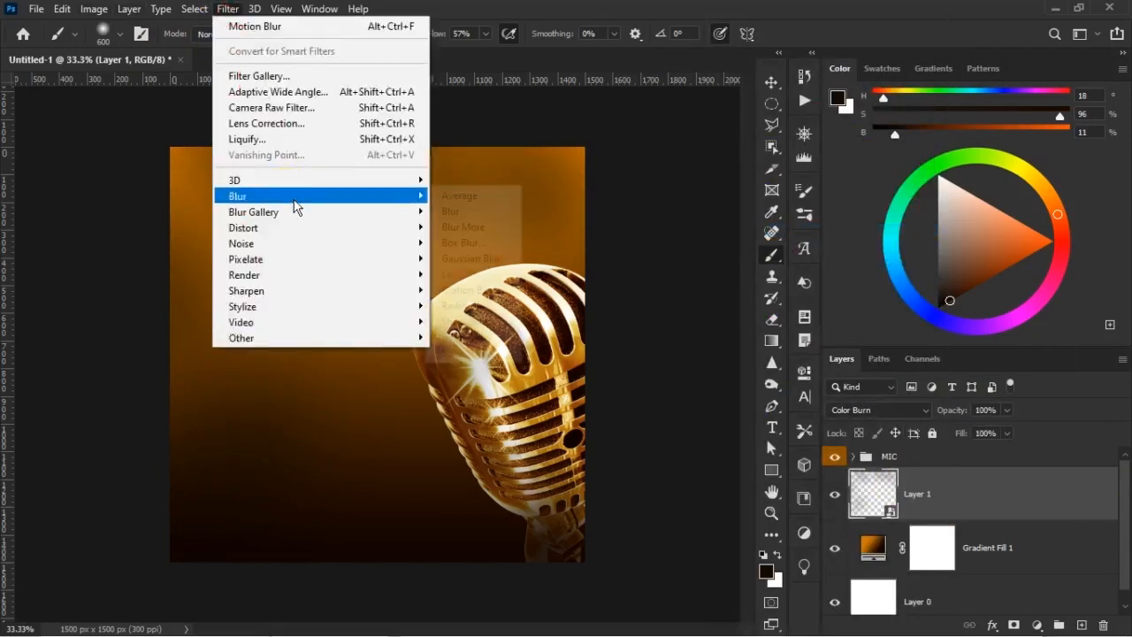
mouse_move(300, 193)
left_click(464, 266)
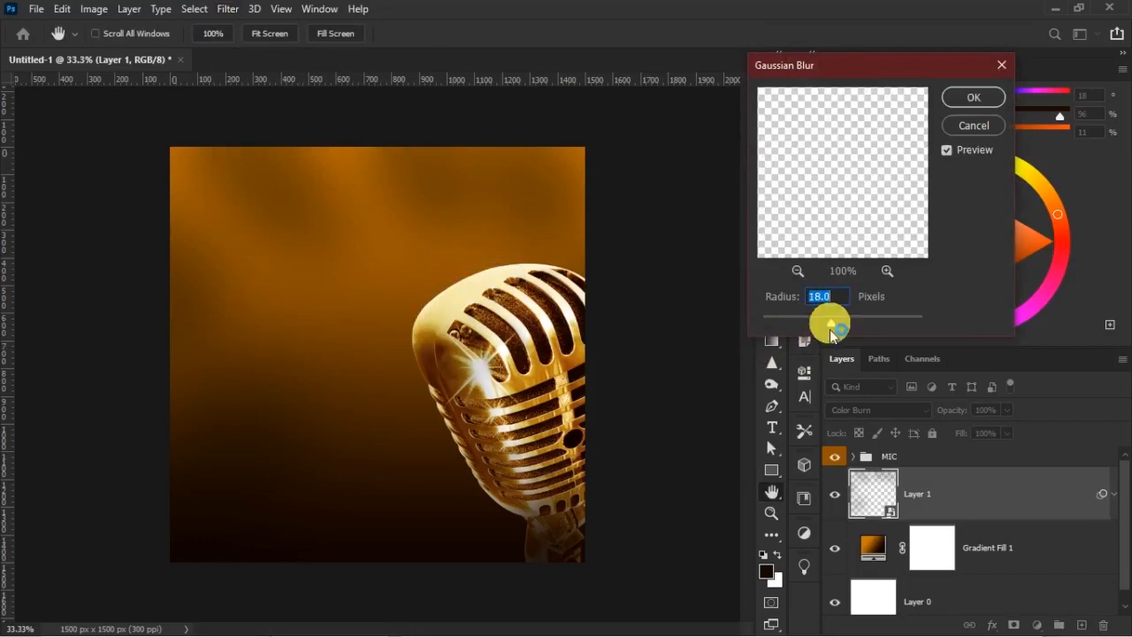
key("Return")
key("b")
left_click(874, 553)
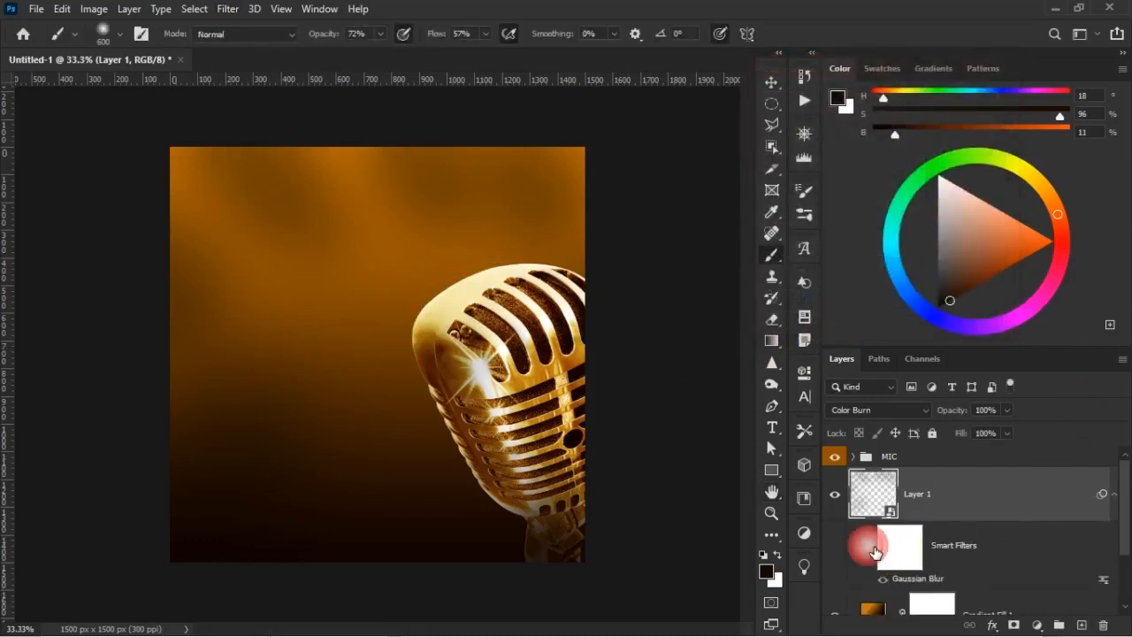
left_click(1114, 495)
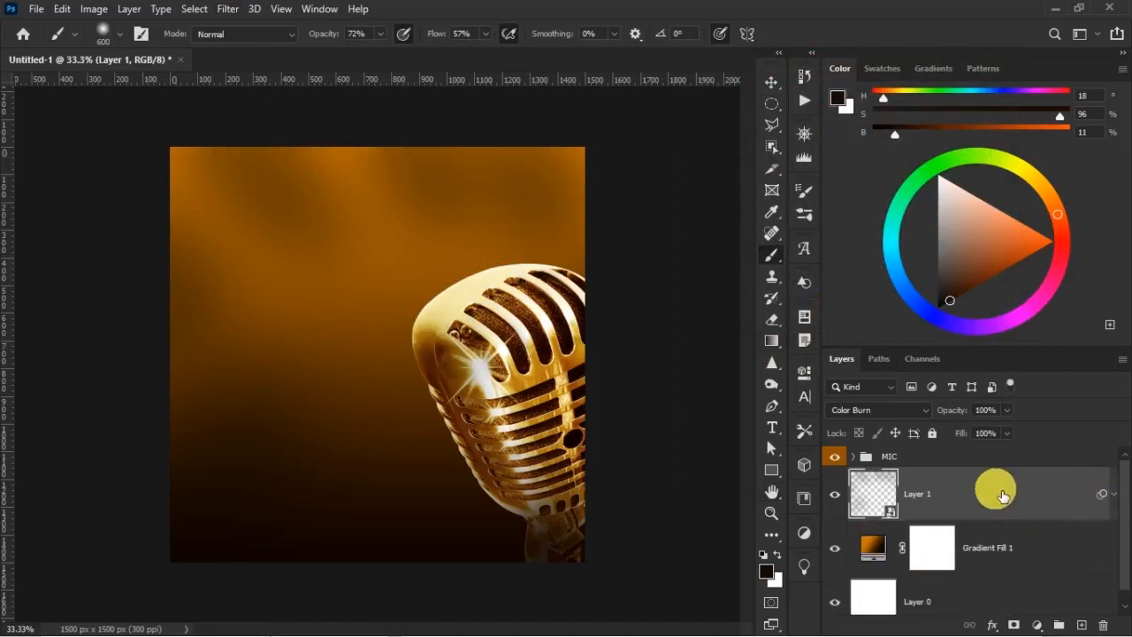
Add a new layer above Layer 1 and set the foreground color to orange #f1781e
left_click(1081, 625)
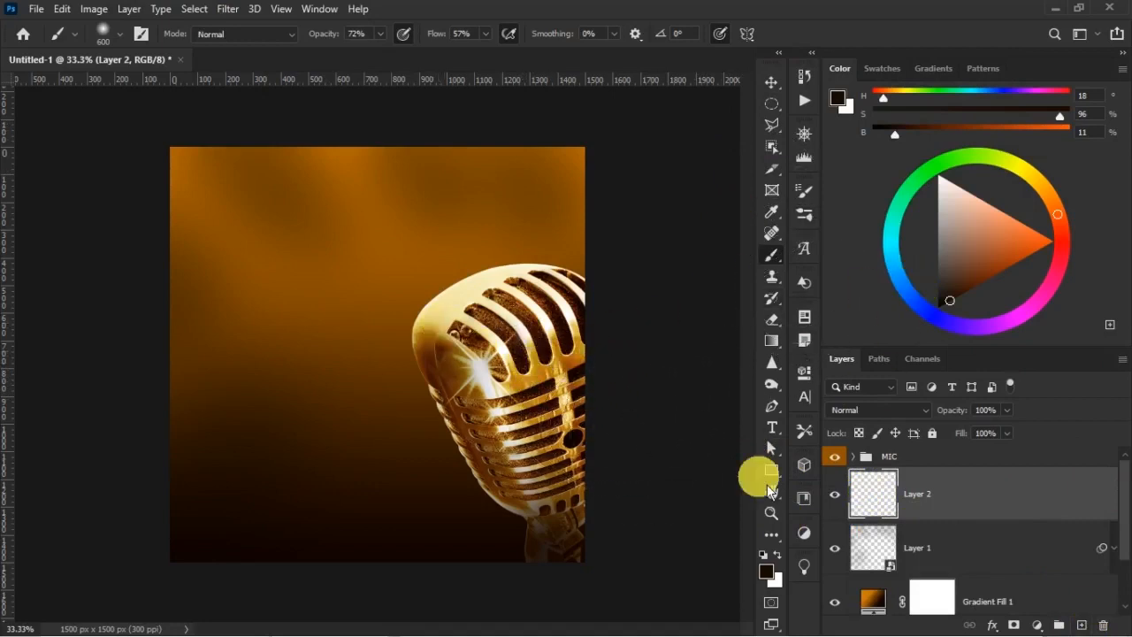
left_click(769, 575)
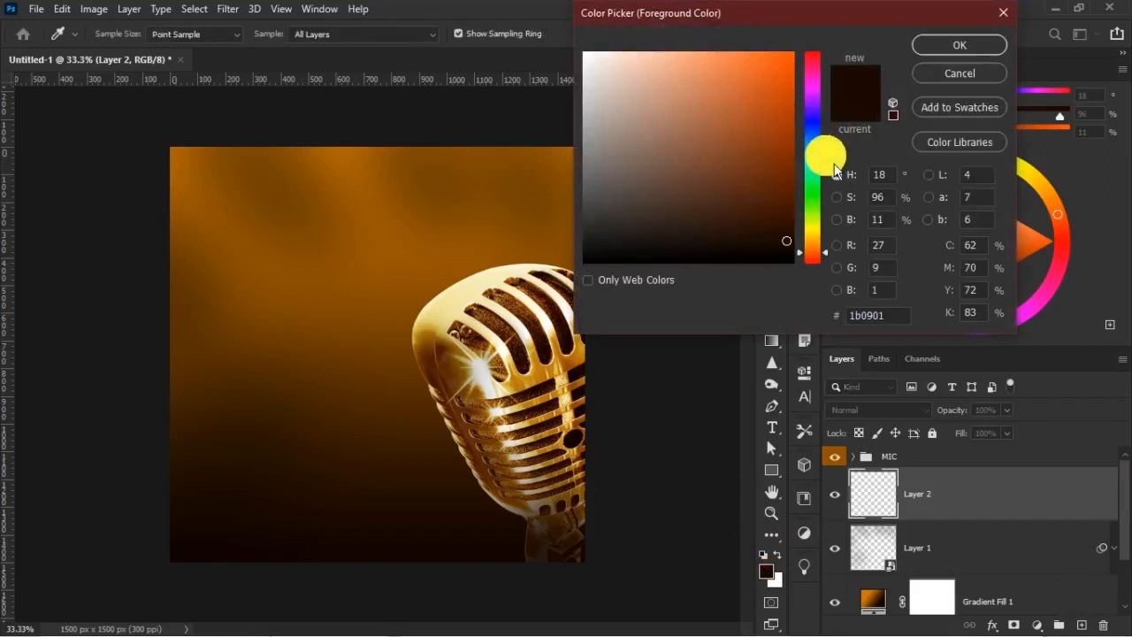
left_click(854, 316)
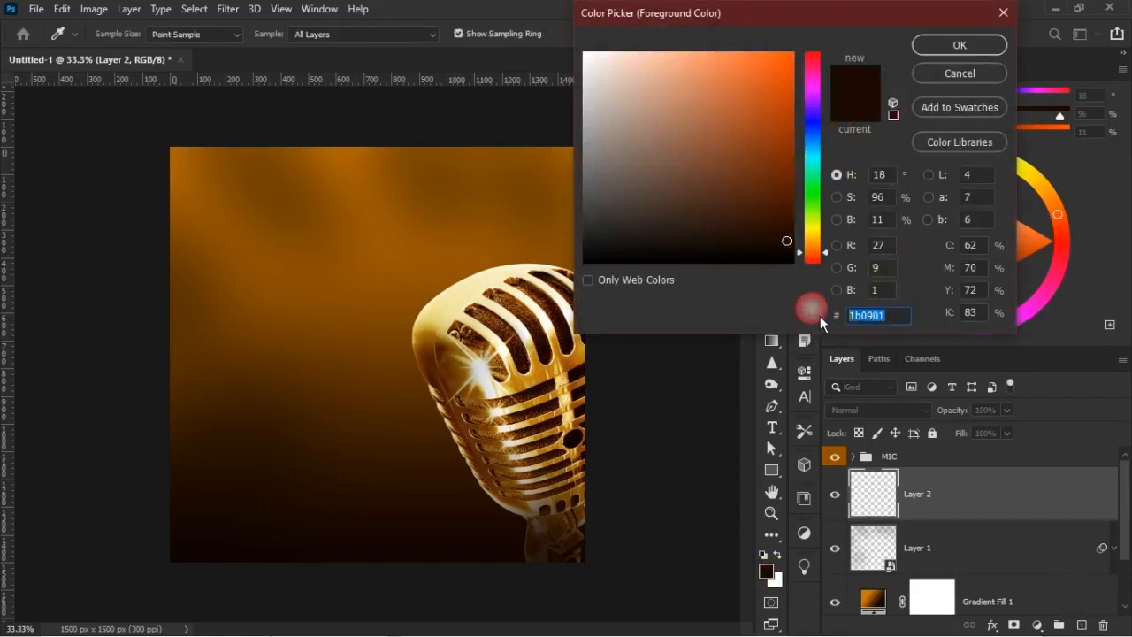
left_click(535, 365)
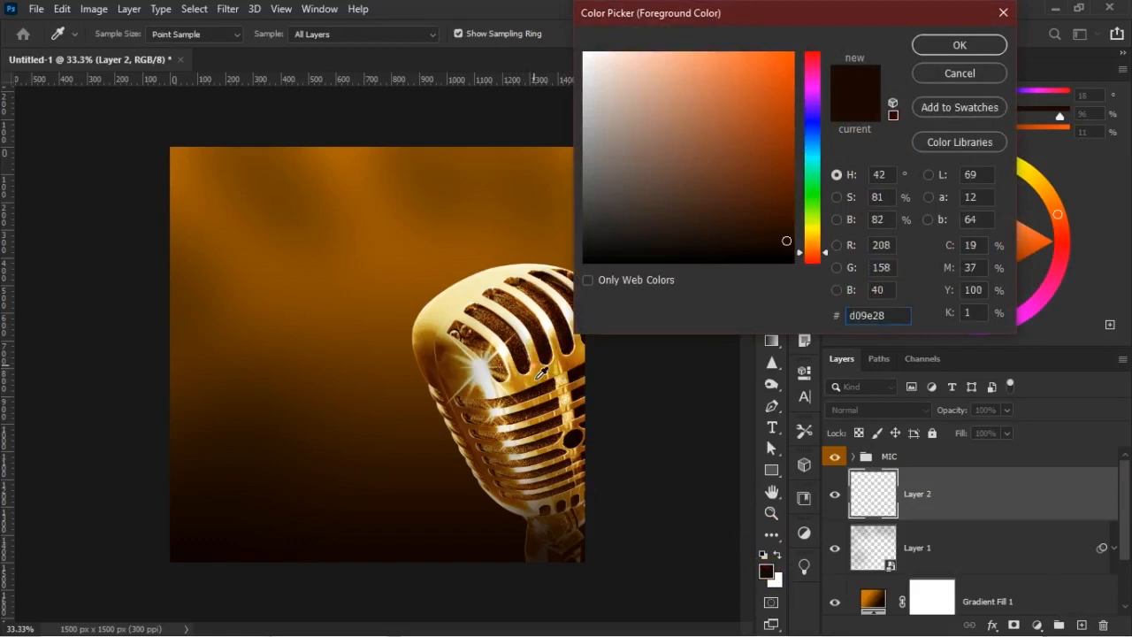
left_click(778, 77)
left_click(769, 70)
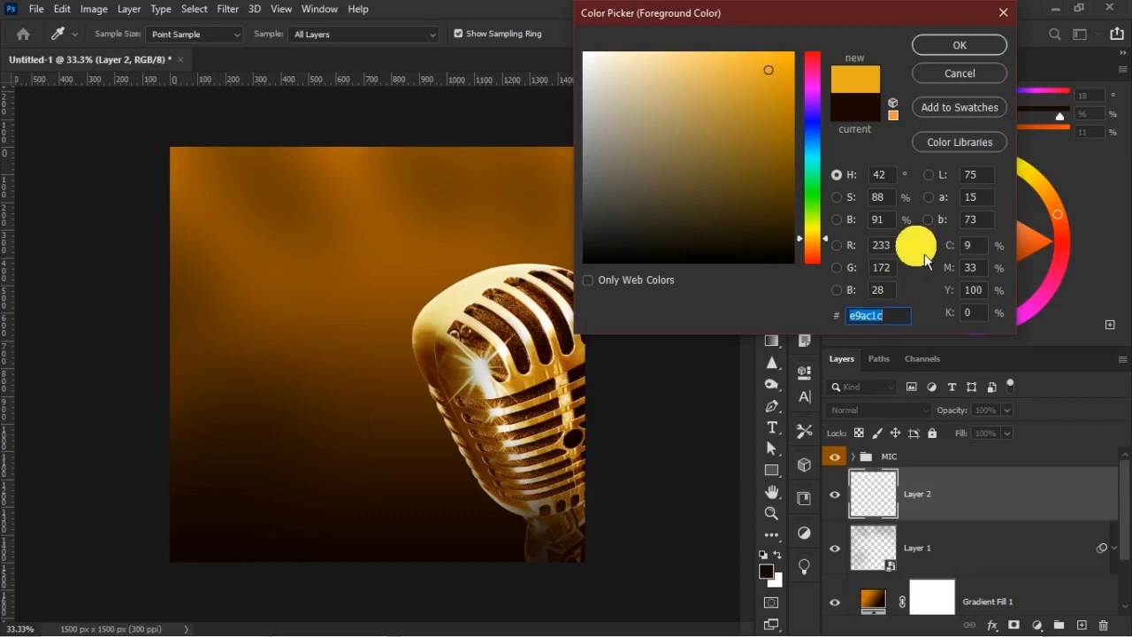
type("f")
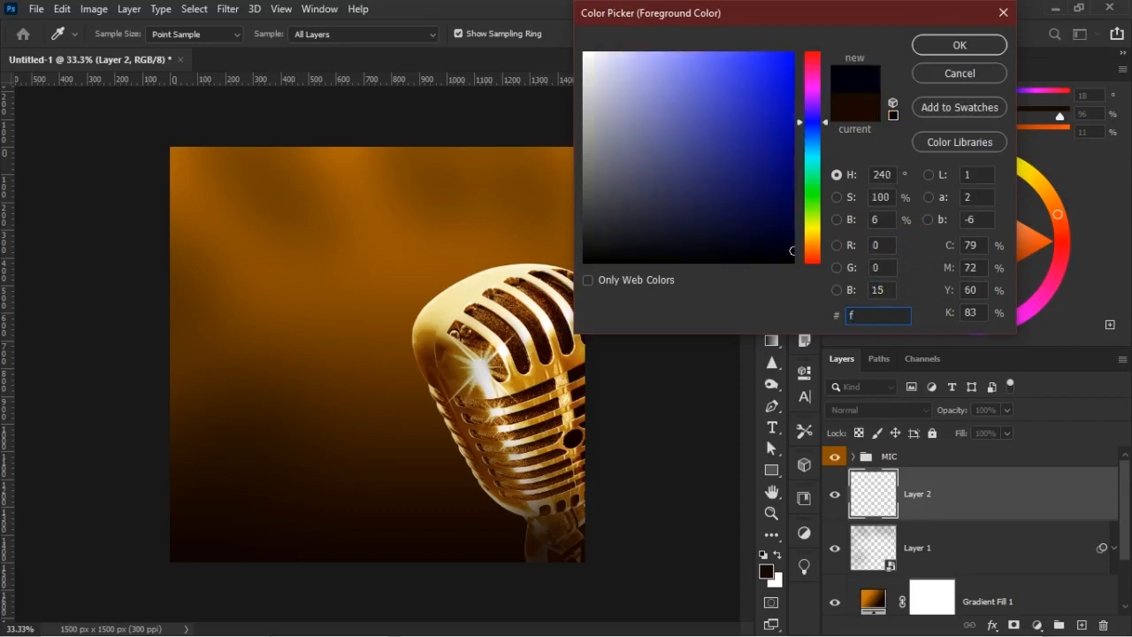
type("1781e")
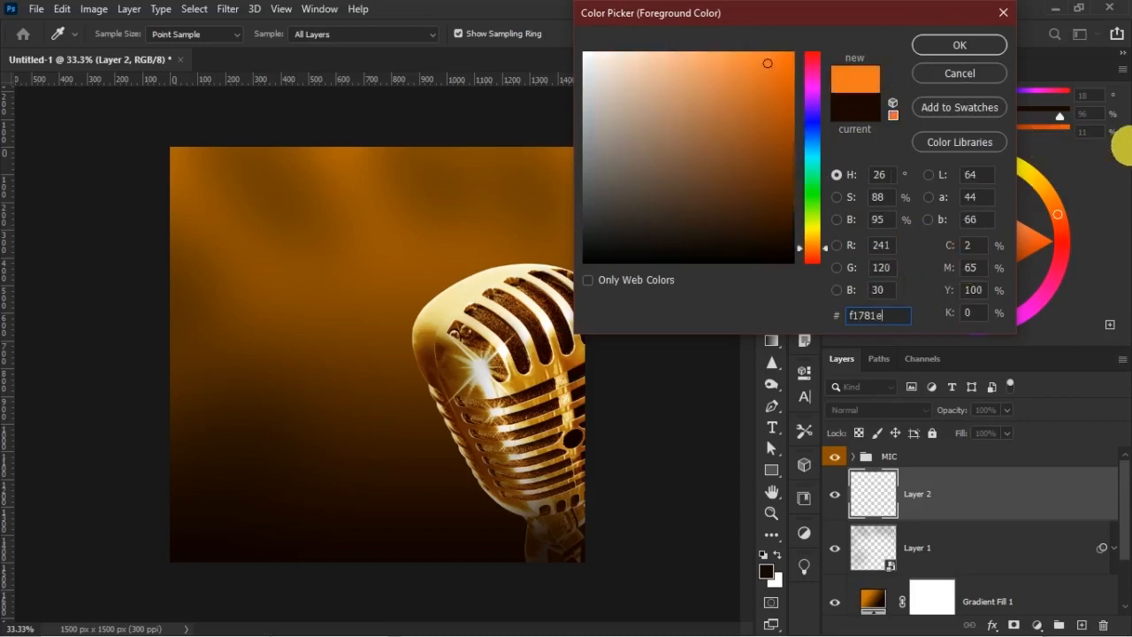
left_click(956, 46)
Paint an orange glow behind the microphone on Layer 2 with a 1200 px brush at 100% opacity and 93% flow
key("b")
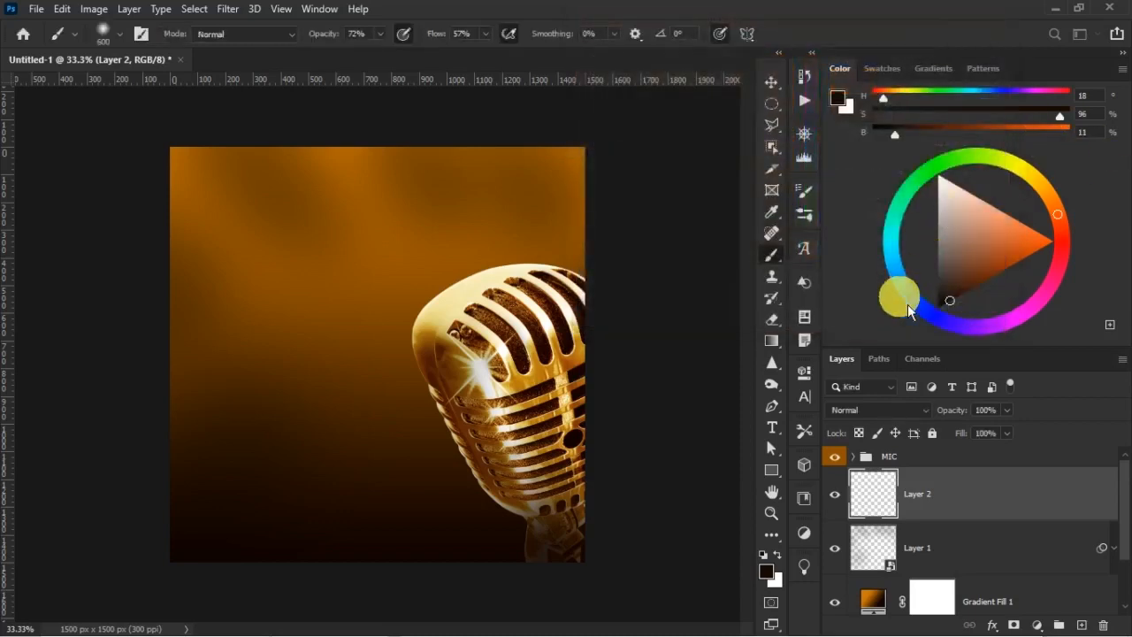
key("bracketright")
key("bracketright")
key("bracketright")
key("bracketright")
key("bracketright")
key("bracketright")
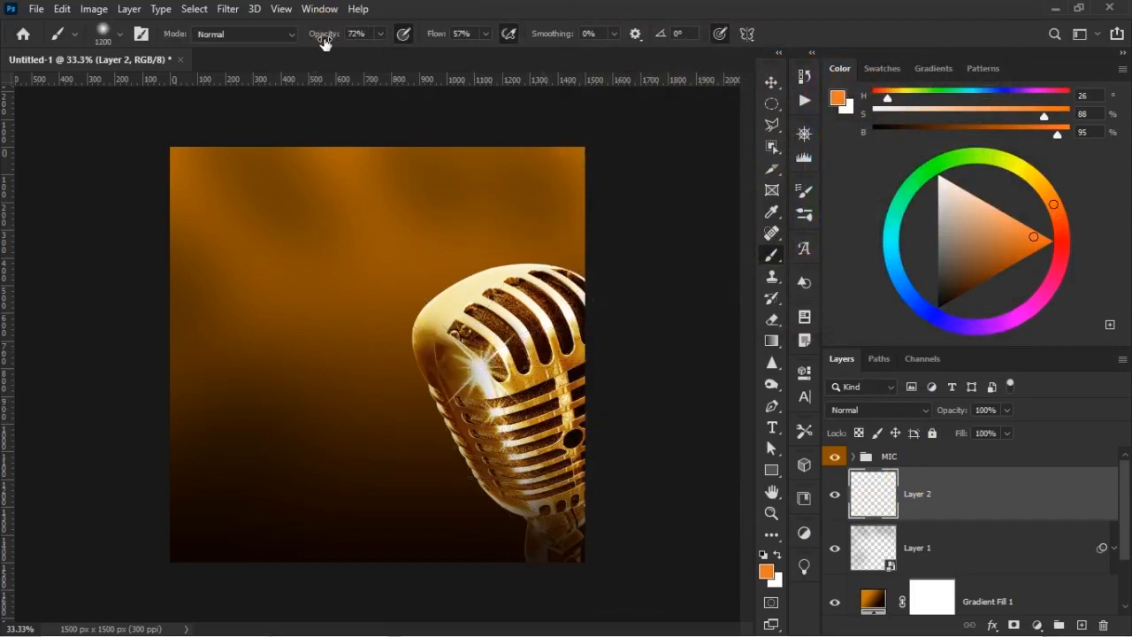
mouse_move(452, 247)
left_mouse_down()
mouse_move(472, 430)
mouse_move(495, 422)
mouse_move(569, 505)
mouse_move(591, 403)
left_mouse_up()
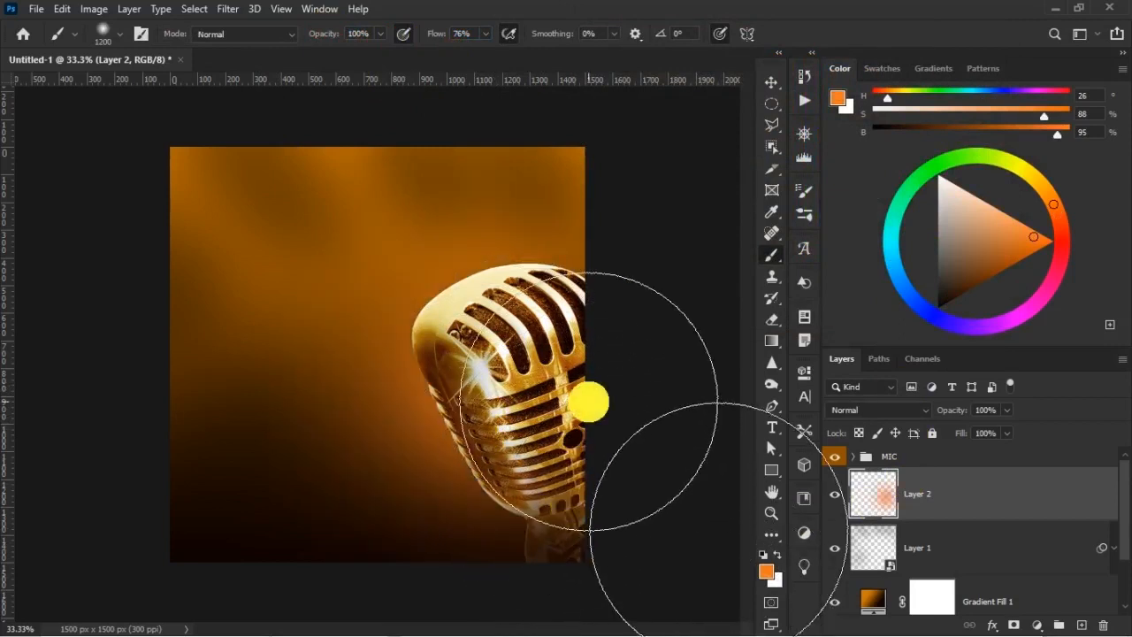
key("ctrl+z")
left_click_drag(432, 35, 449, 37)
mouse_move(487, 379)
left_mouse_down()
mouse_move(484, 347)
mouse_move(579, 498)
mouse_move(618, 490)
left_mouse_up()
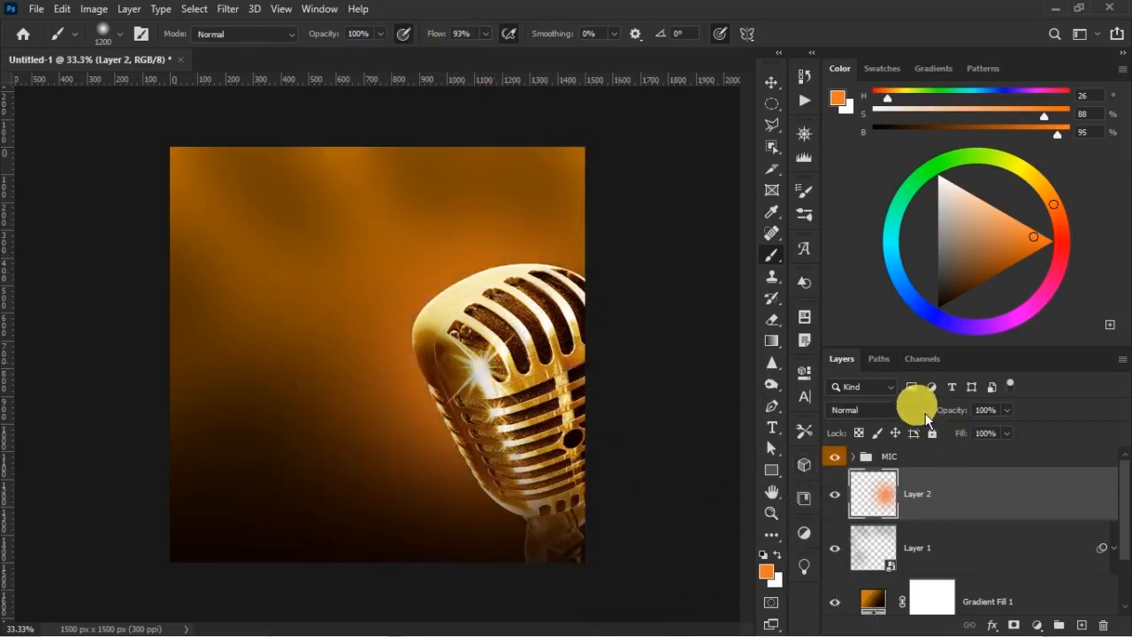
Set Layer 2 to the Screen blend mode and compare the glow hidden and shown
left_click(887, 410)
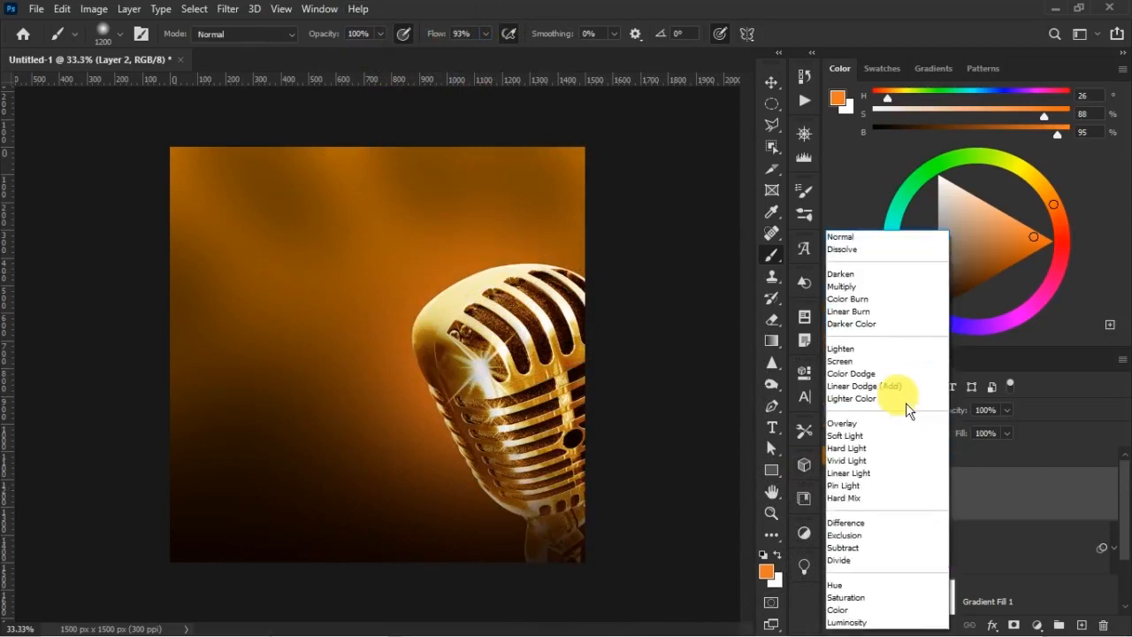
left_click(859, 362)
left_click(839, 494)
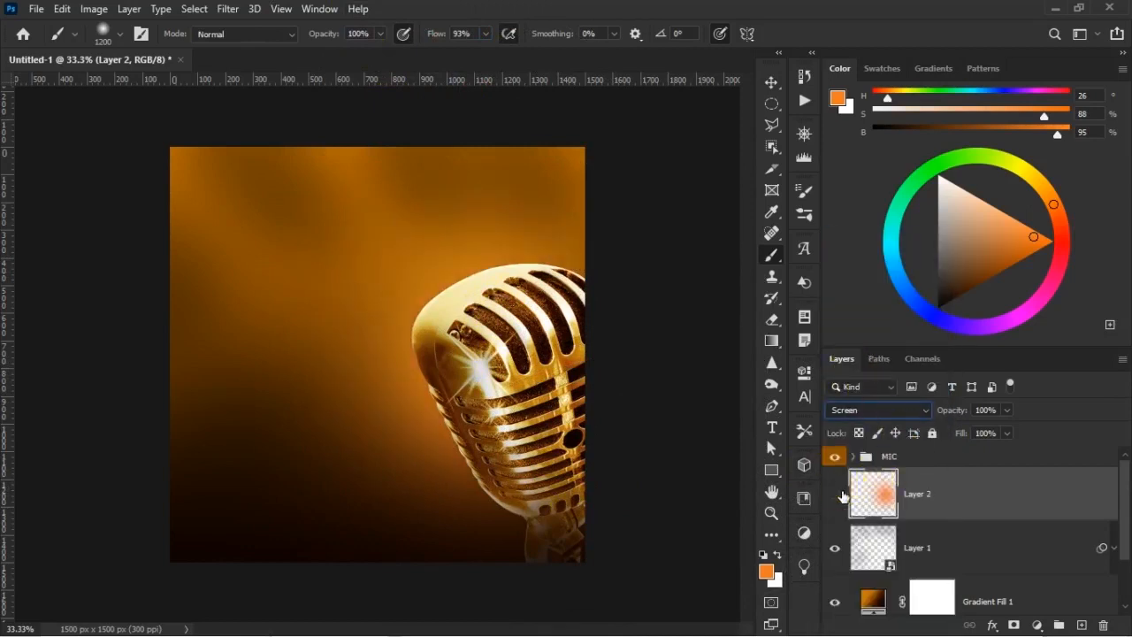
left_click(837, 494)
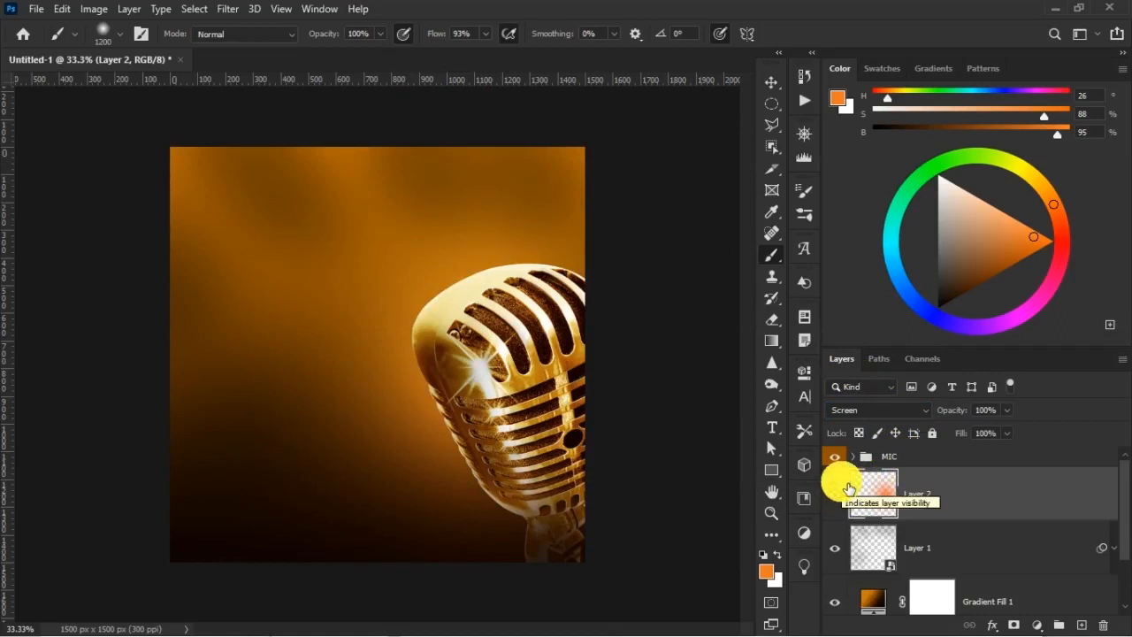
key("v")
key("alt+v")
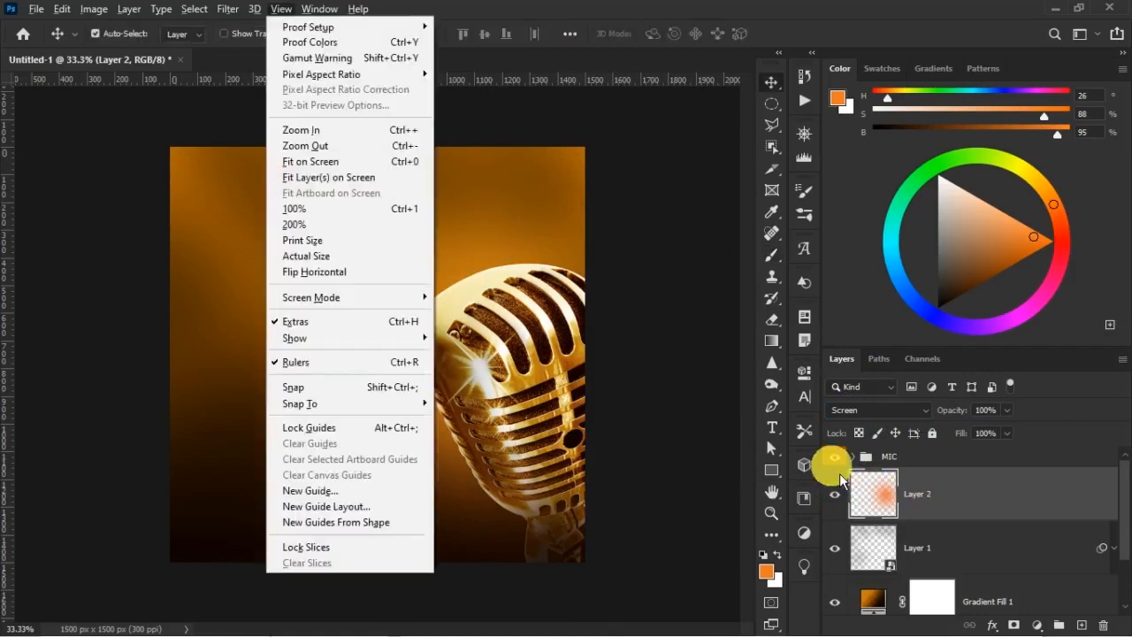
left_click(773, 108)
left_click(777, 88)
left_click(782, 108)
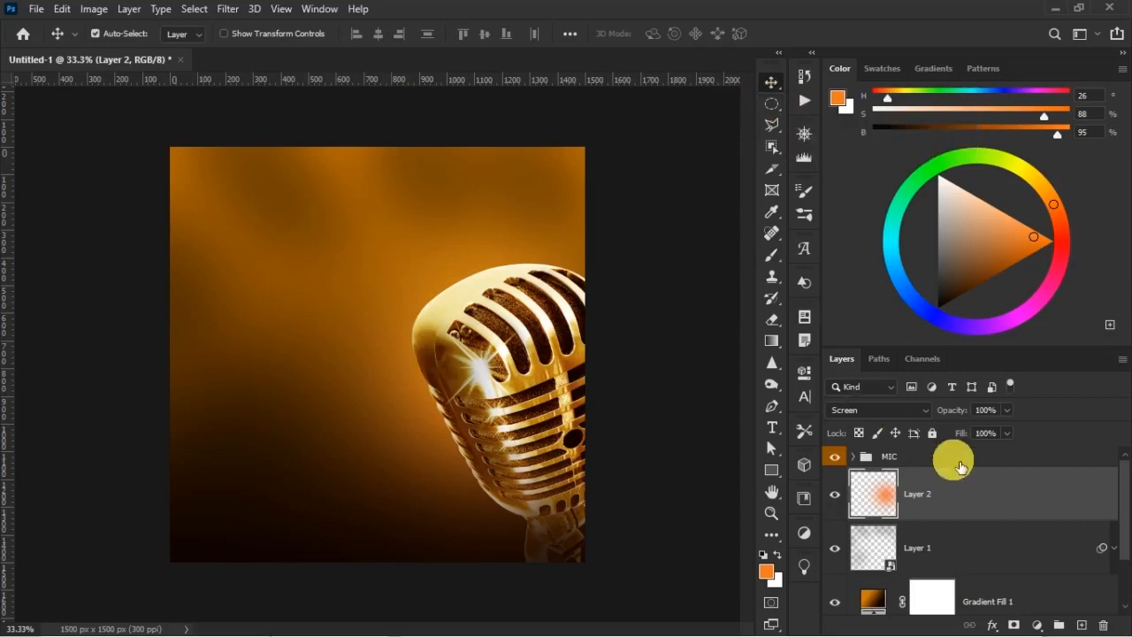
Rename Layer 2 as "Under mic light"
double_click(920, 497)
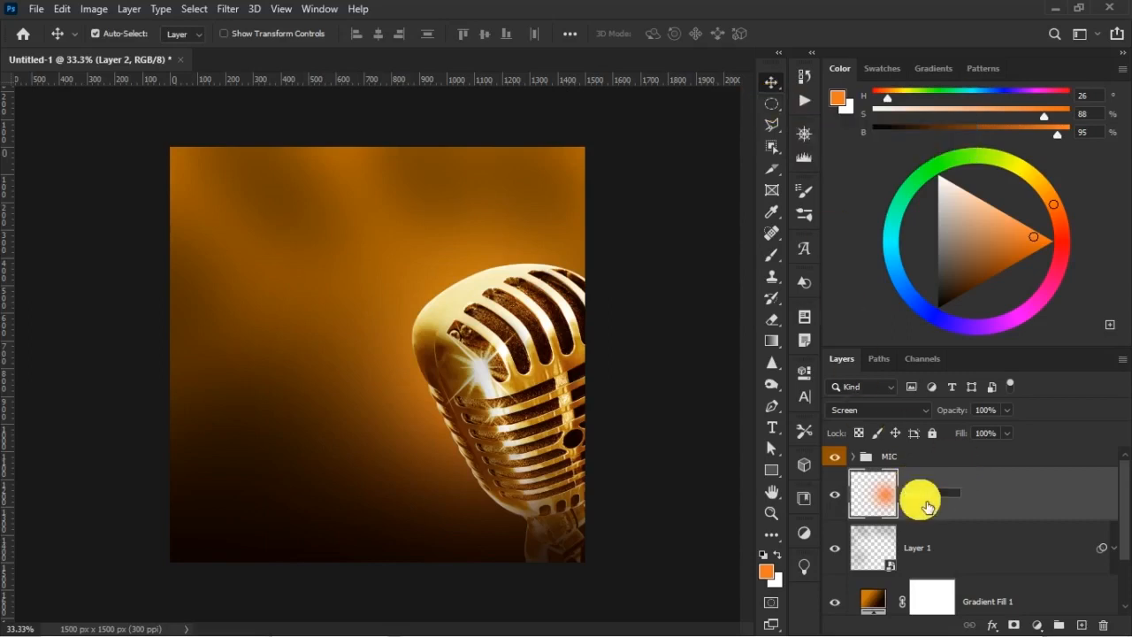
type("Under mic light")
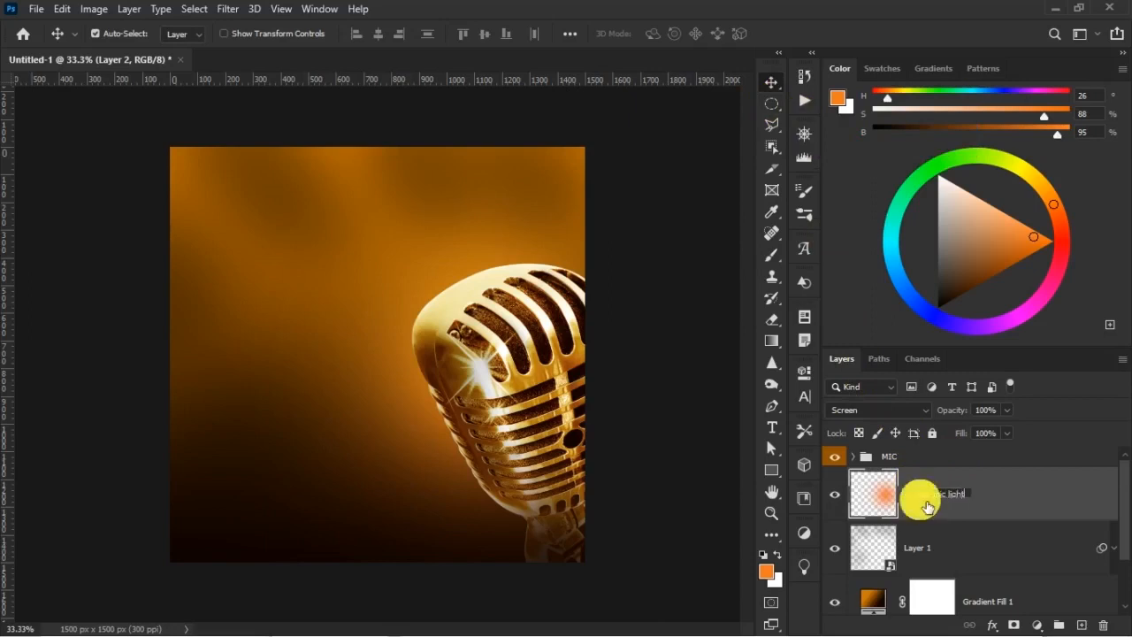
key("Return")
key("b")
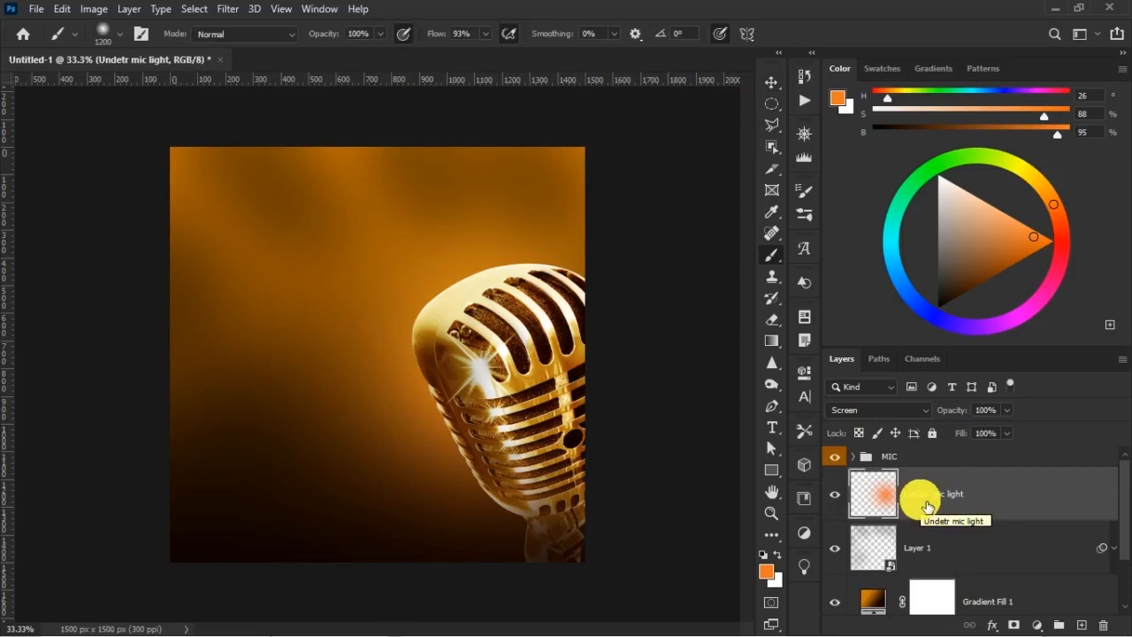
left_click(926, 497)
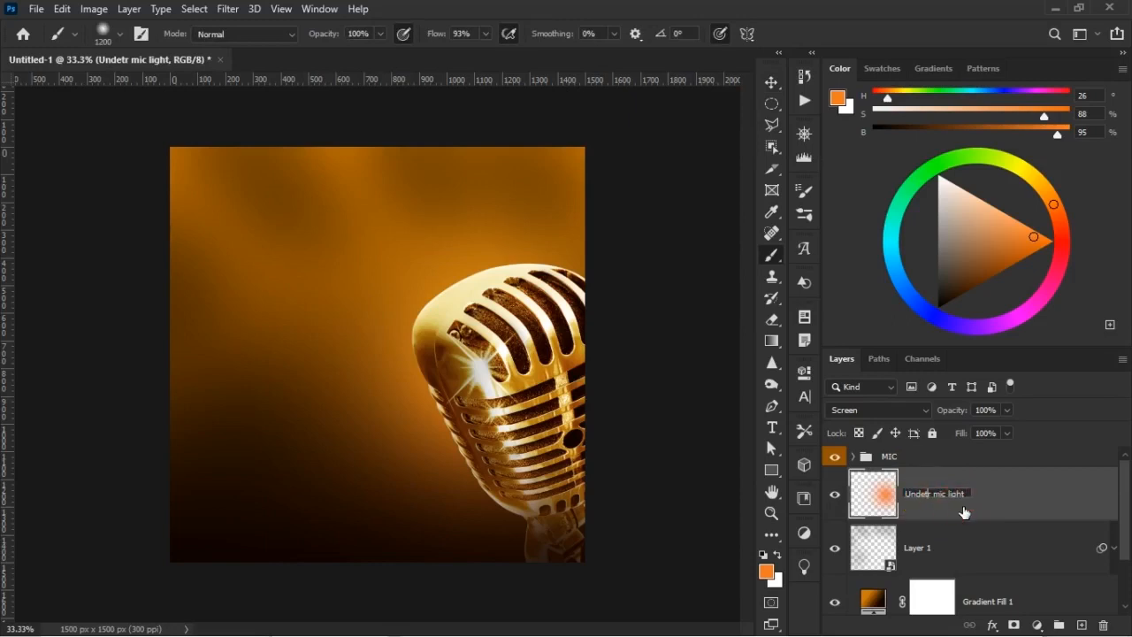
key("Return")
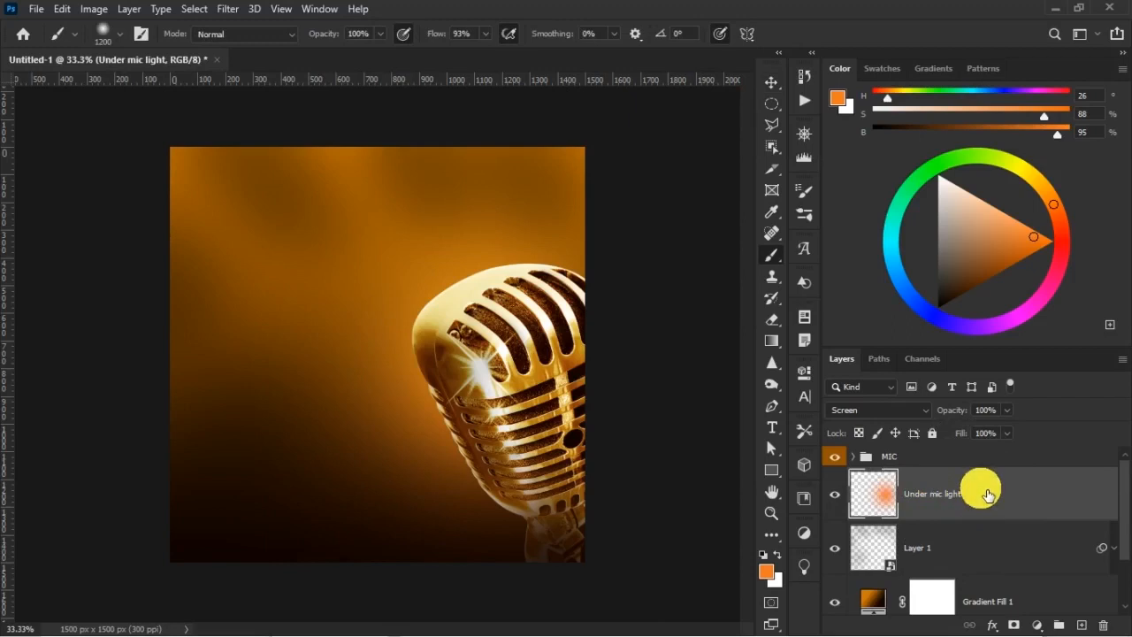
Expand the MIC group and compare the image with the Under mic light layer hidden and shown
left_click(862, 459)
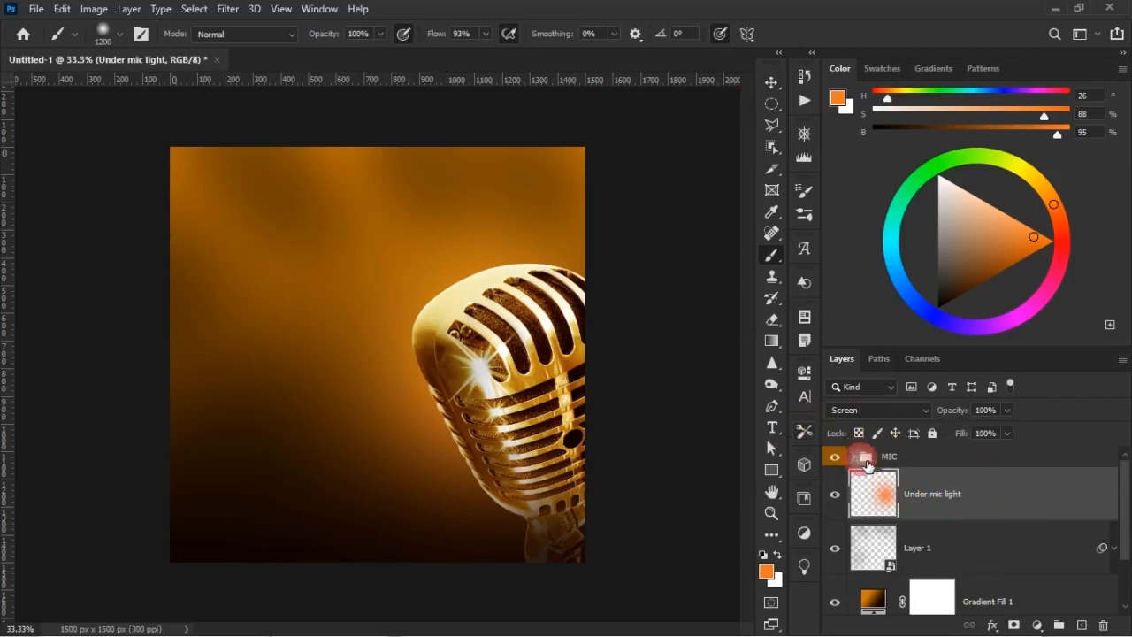
left_click(859, 460)
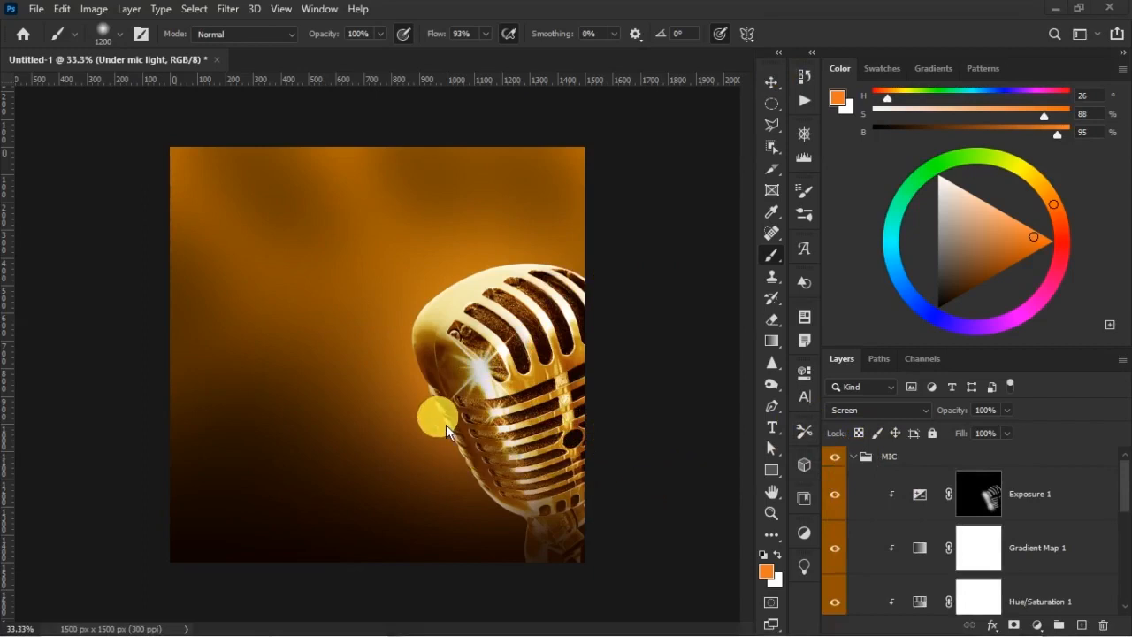
scroll(938, 513, "down", 3)
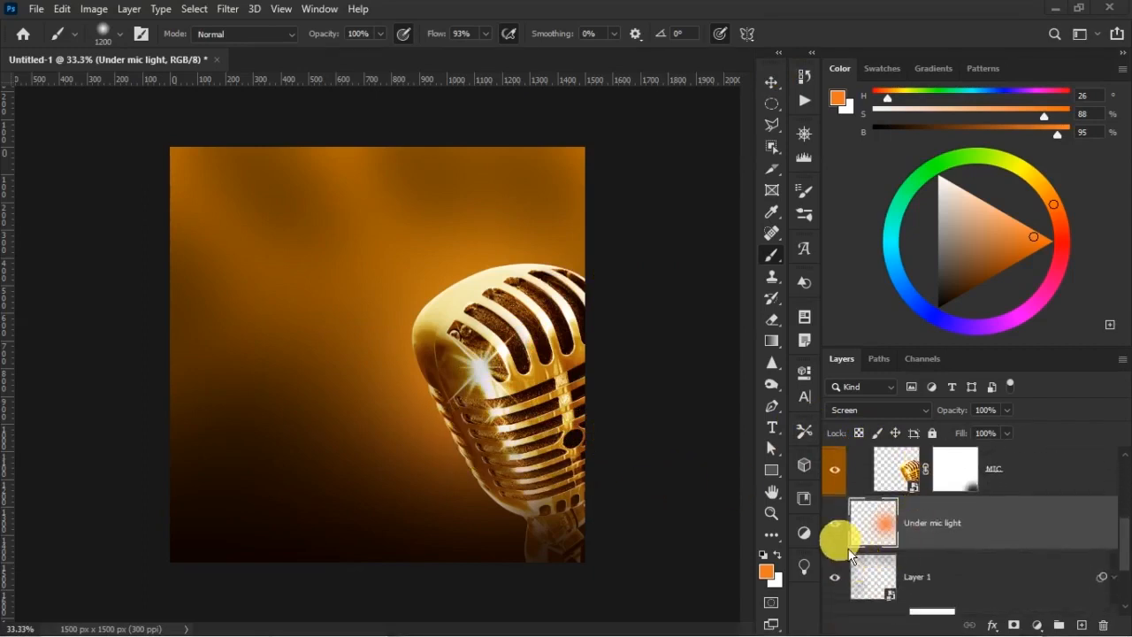
left_click(834, 526)
left_click(835, 524)
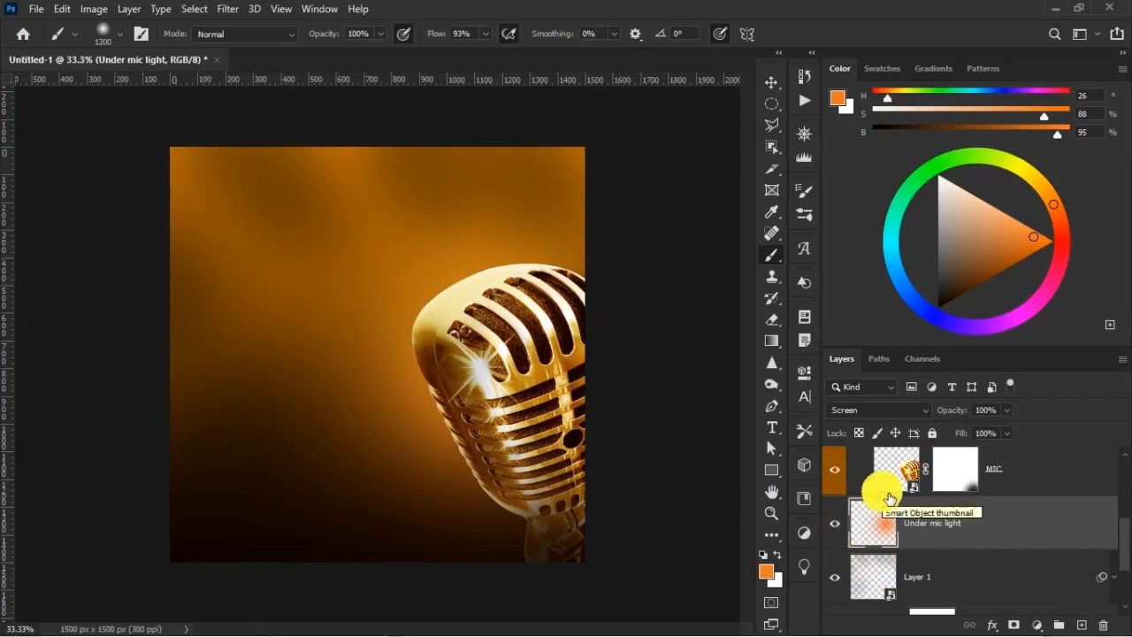
left_click(890, 495)
scroll(890, 505, "up", 3)
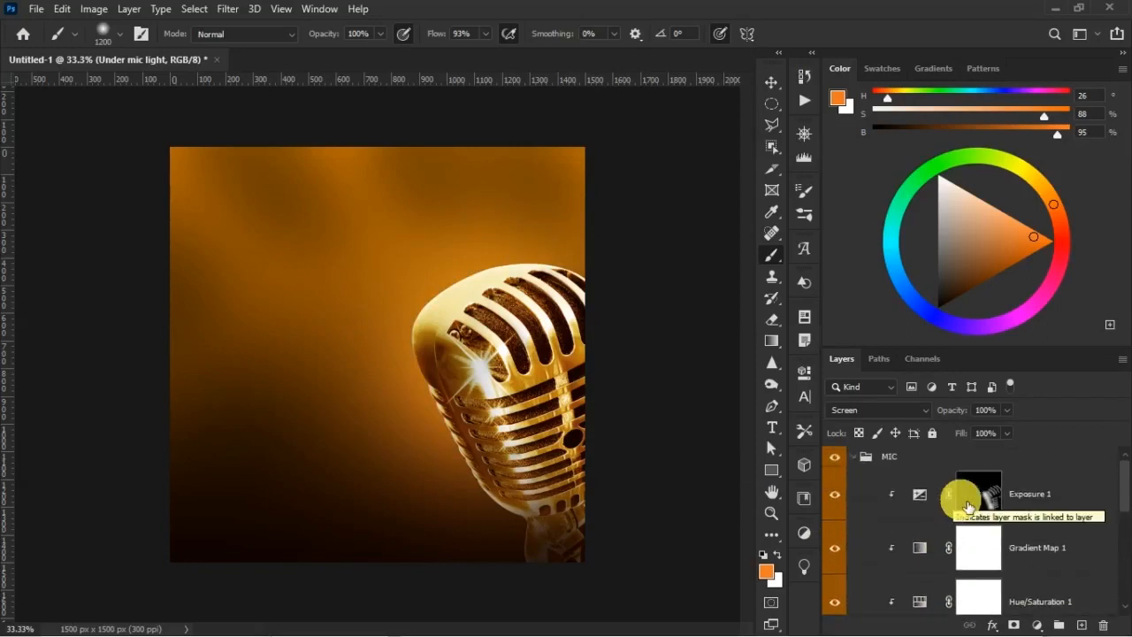
Add a Solid Color fill layer in orange #f1781e above Exposure 1 in the MIC group
left_click(889, 509)
left_click(838, 460)
left_click(838, 460)
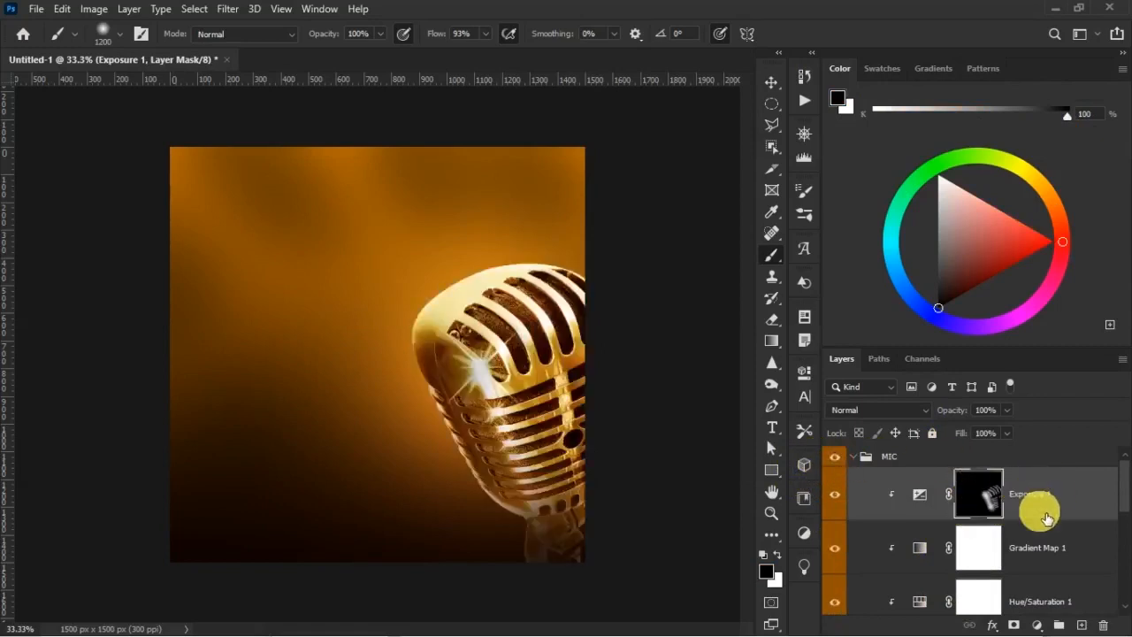
left_click(1038, 625)
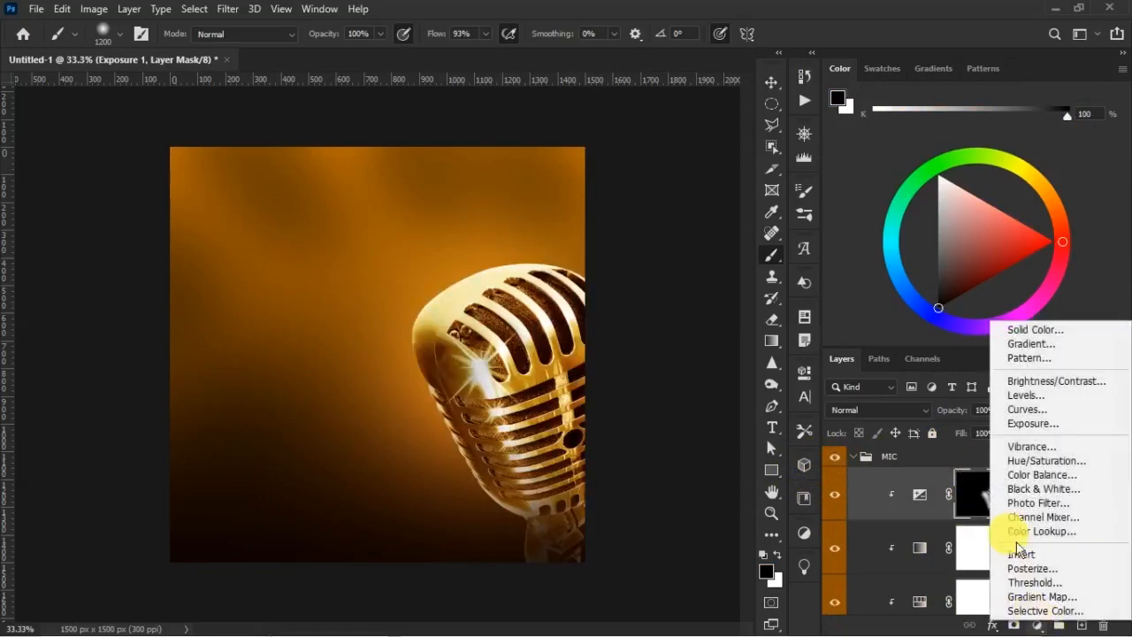
left_click(1031, 328)
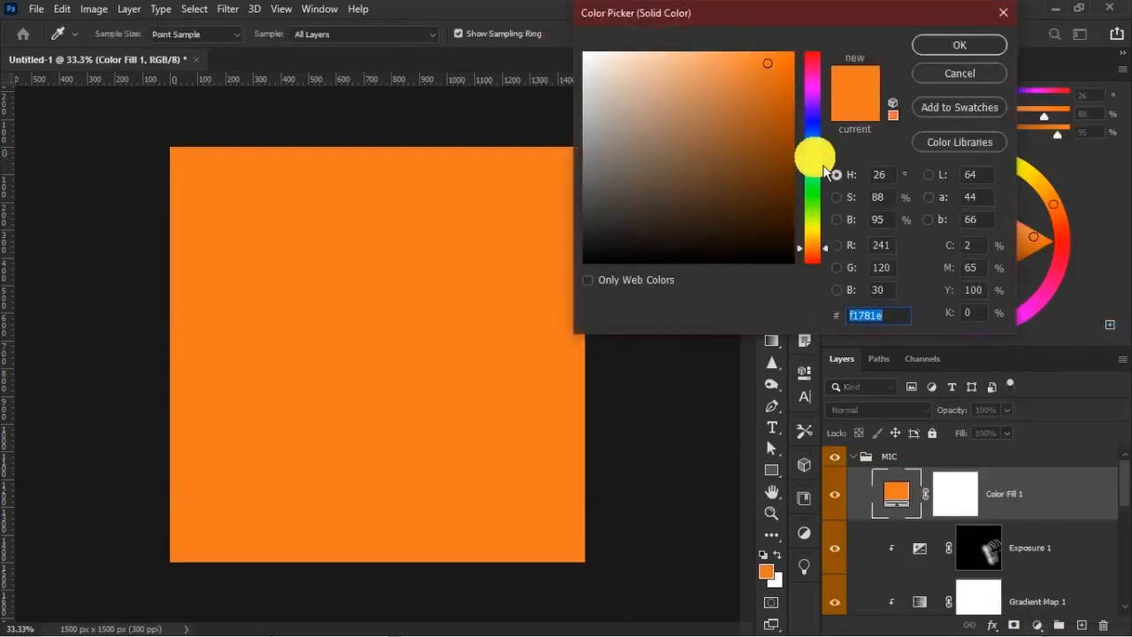
left_click(944, 51)
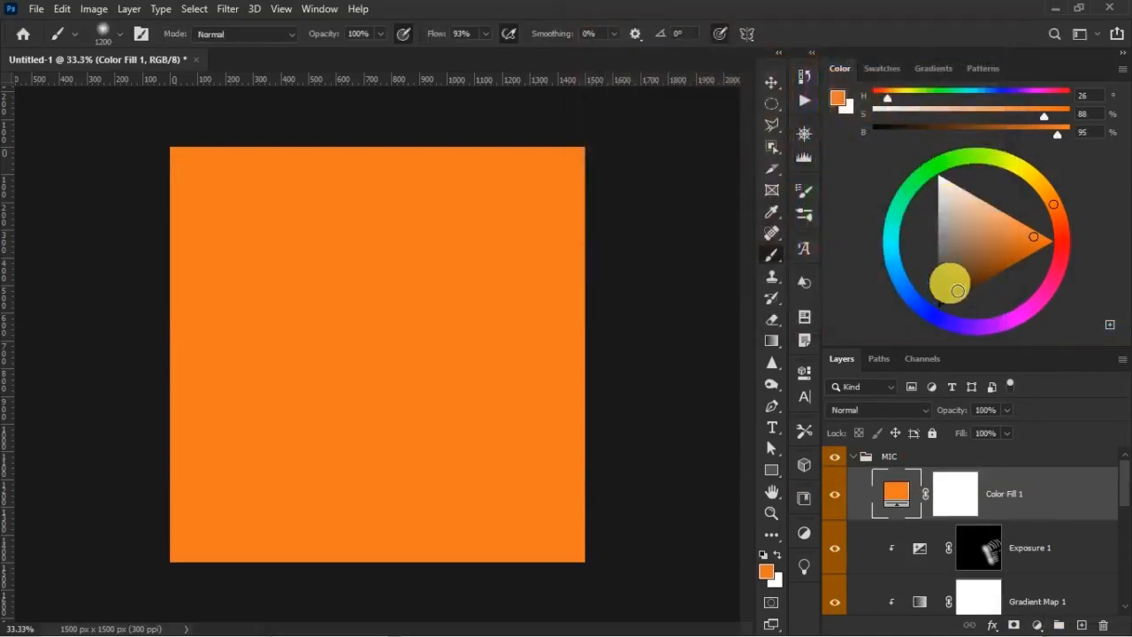
Clip Color Fill 1 to the mic layers below and recolor it to #c17610, sampled from the glow above the mic
right_click(1022, 497)
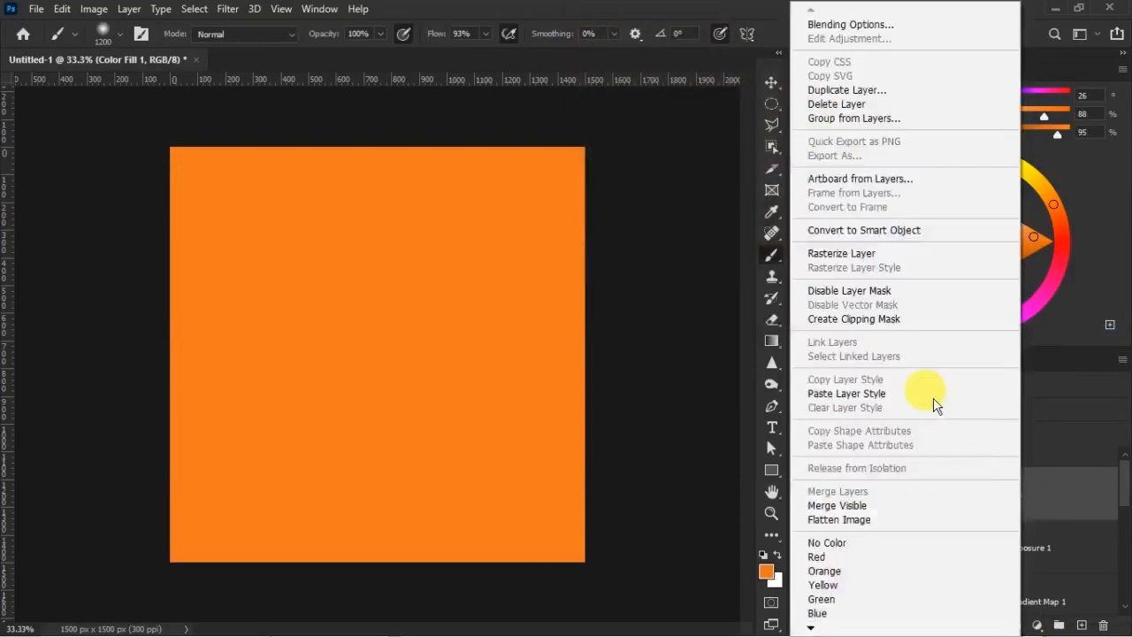
left_click(873, 321)
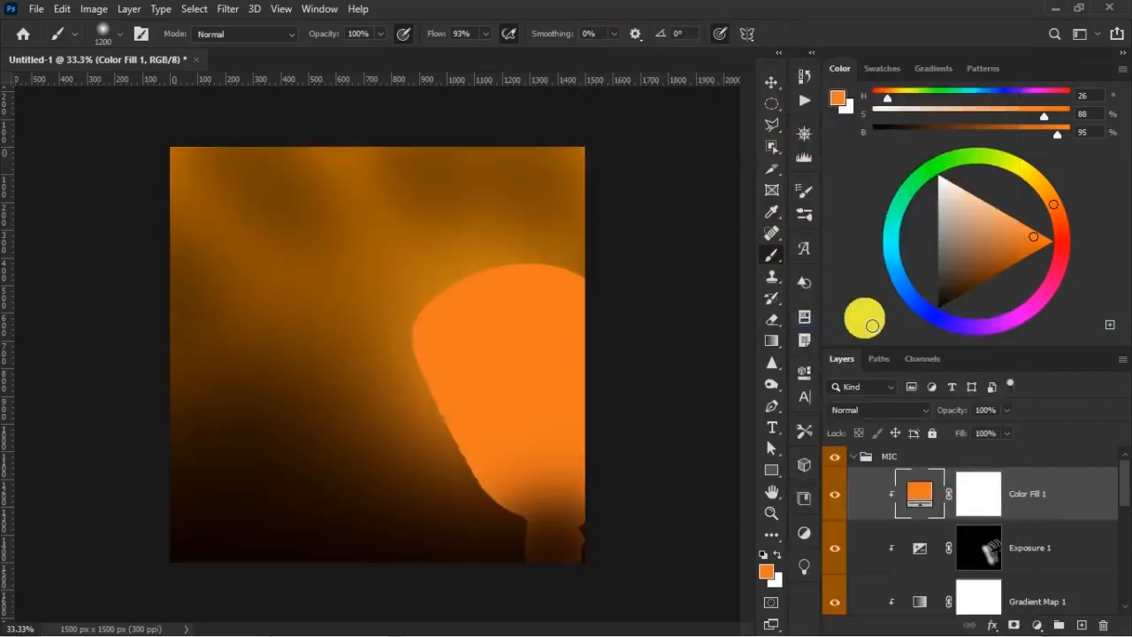
double_click(920, 494)
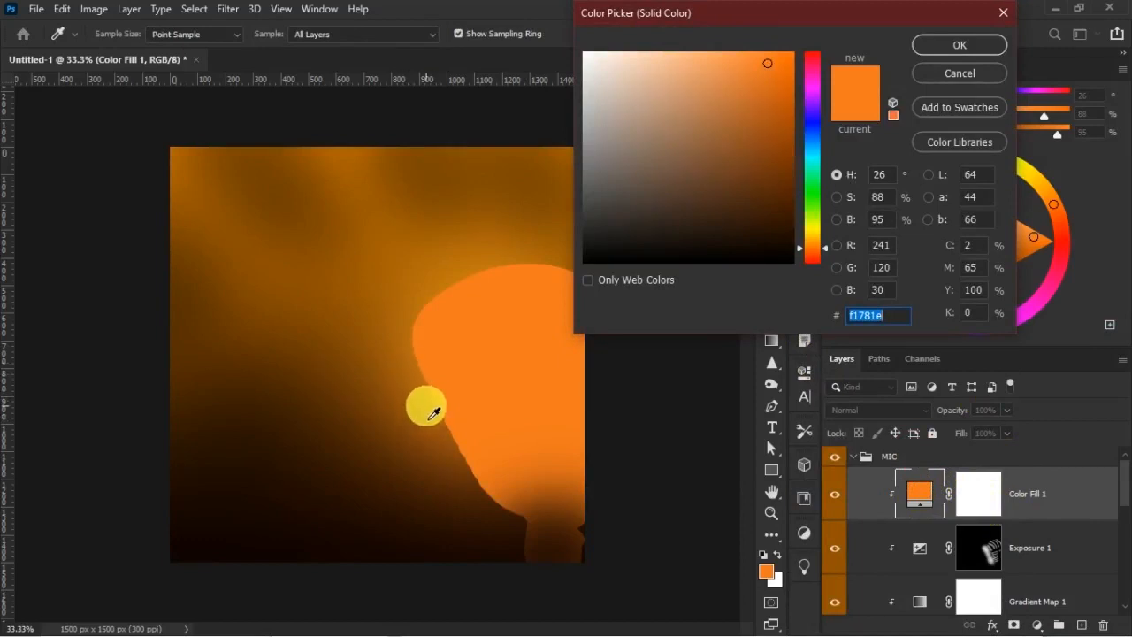
left_click(433, 406)
left_click(431, 402)
left_click(462, 277)
left_click(475, 283)
left_click(475, 283)
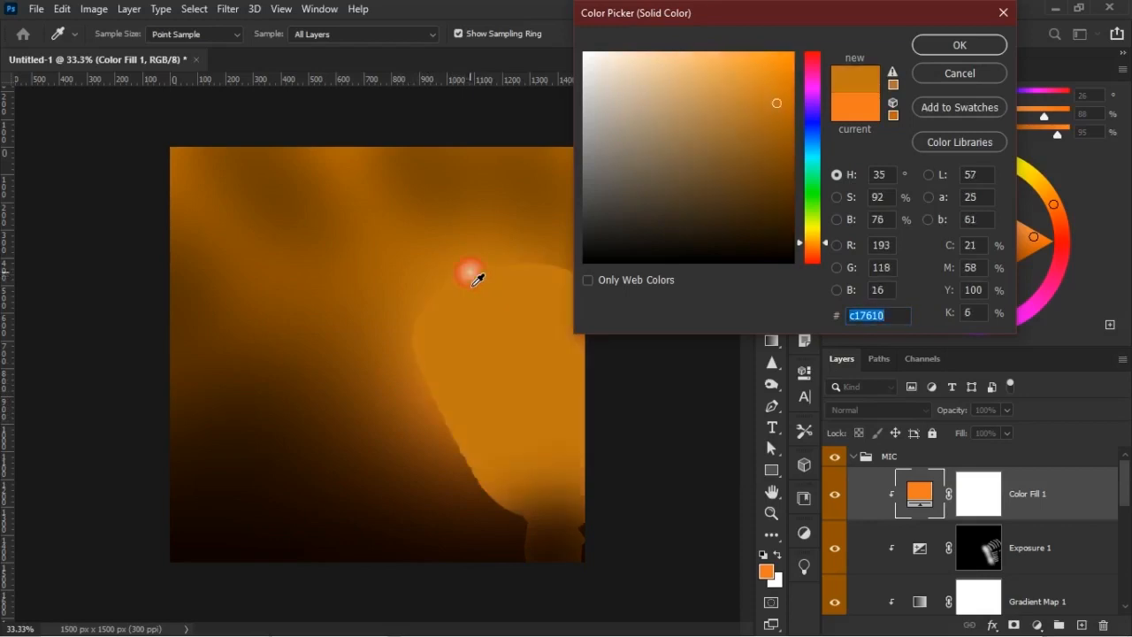
key("Return")
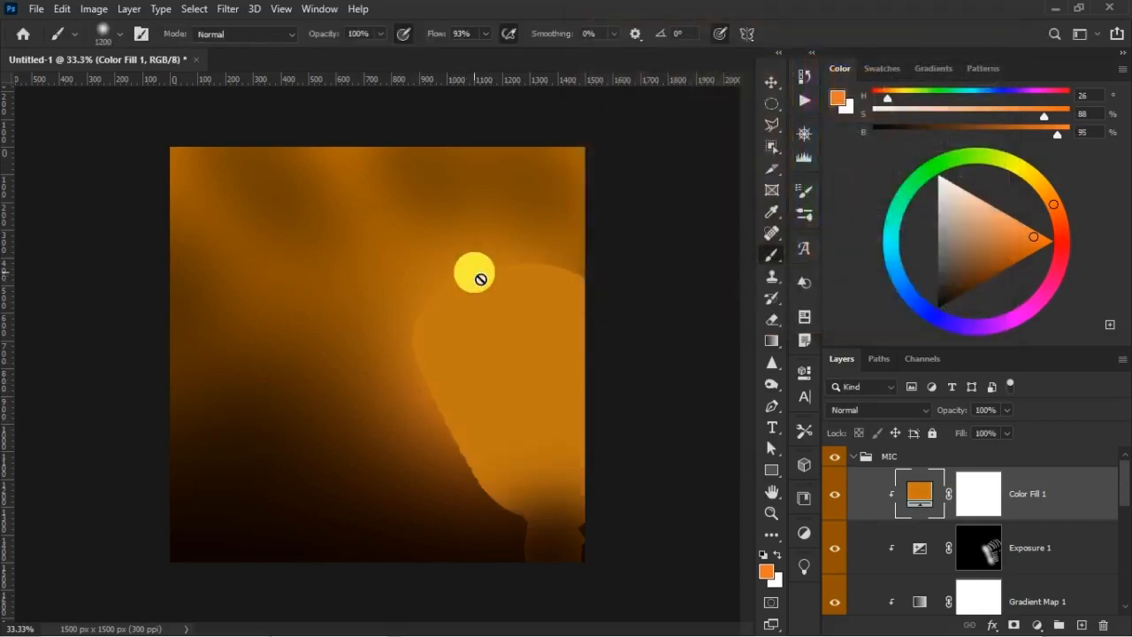
Split the Blend If black point of the underlying layer to 0 / 43 for Color Fill 1
left_click(968, 496)
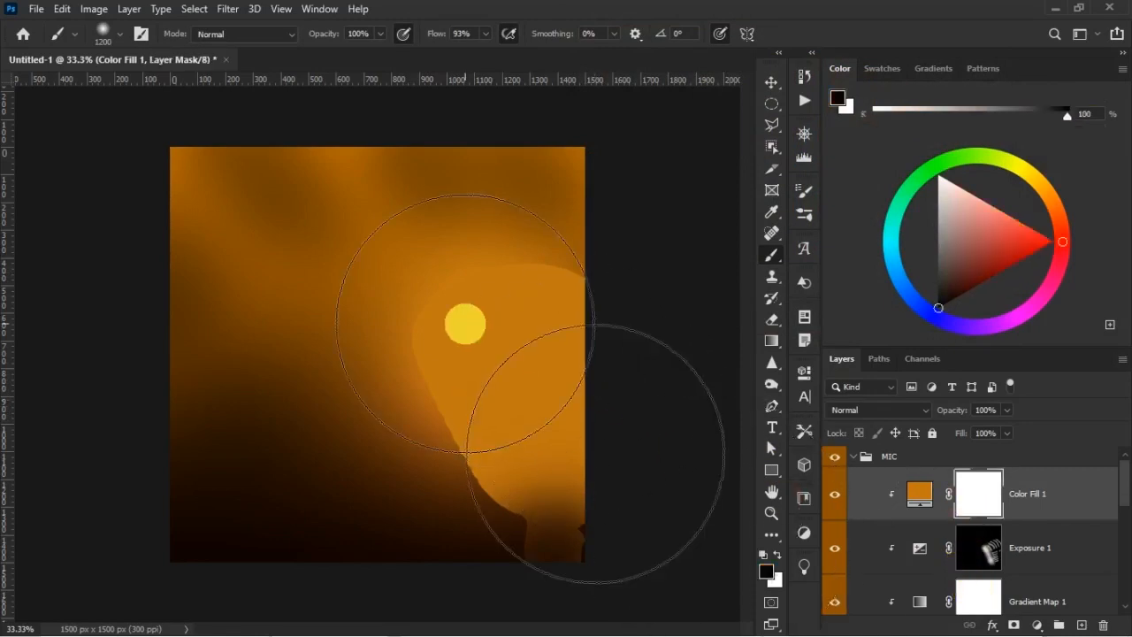
left_click(1077, 491)
double_click(1074, 493)
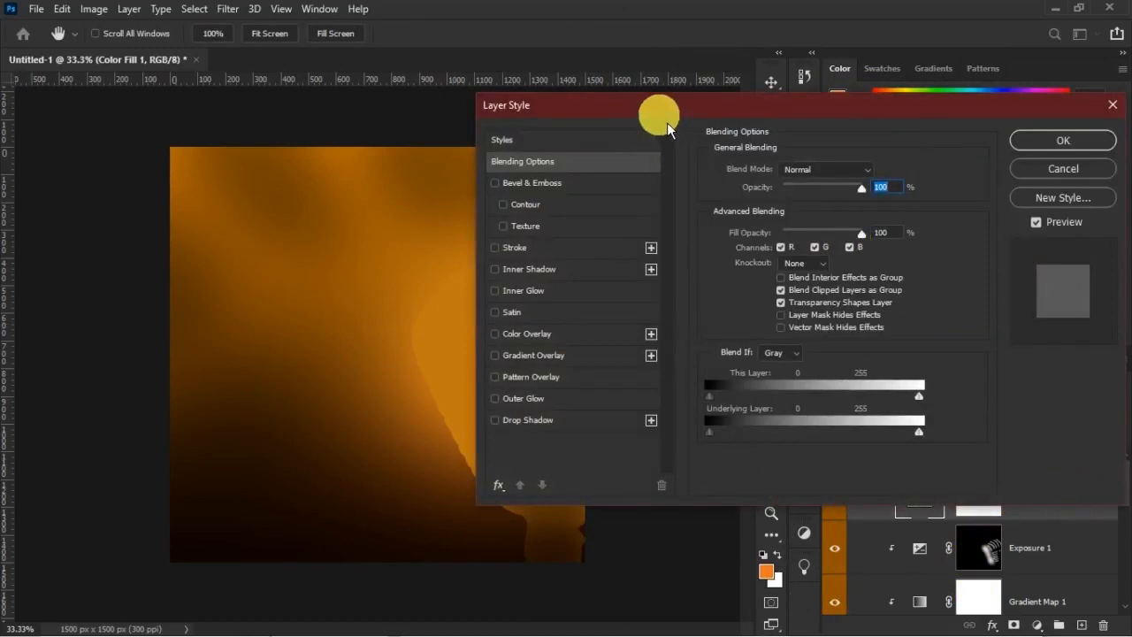
left_click_drag(659, 113, 769, 65)
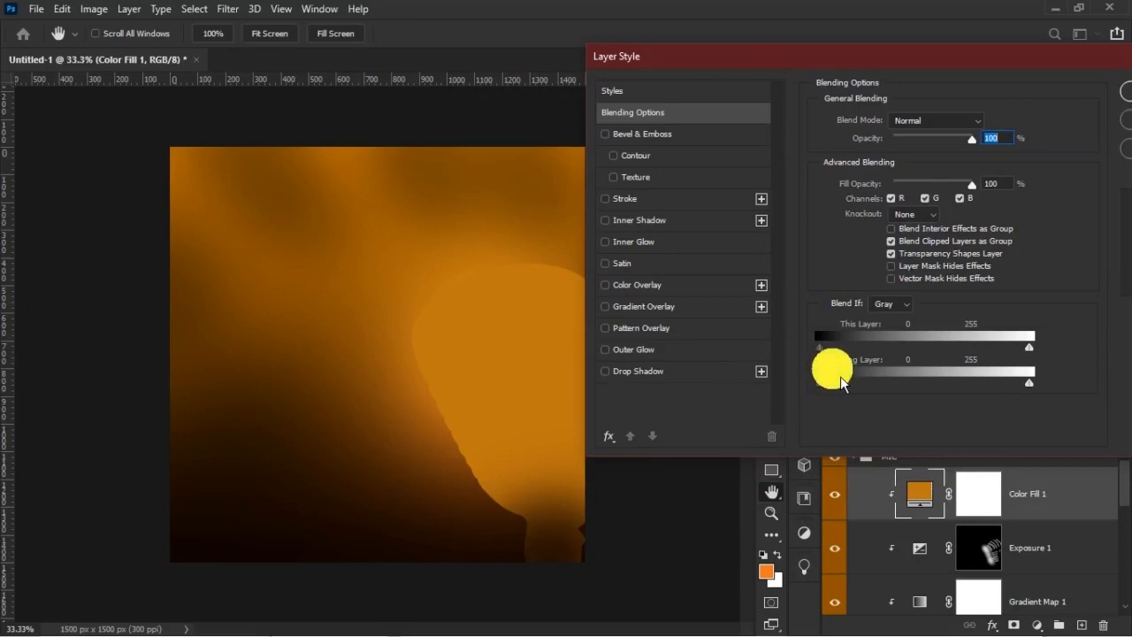
key("alt")
left_click_drag(830, 392, 860, 398)
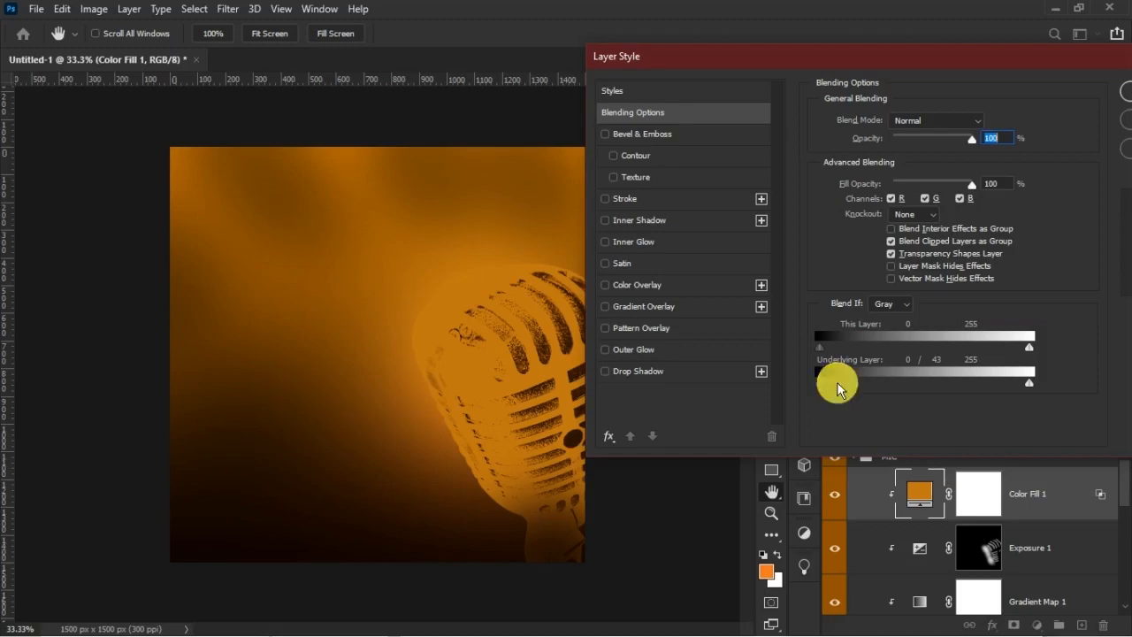
left_click_drag(947, 45, 938, 47)
left_click_drag(843, 80, 831, 69)
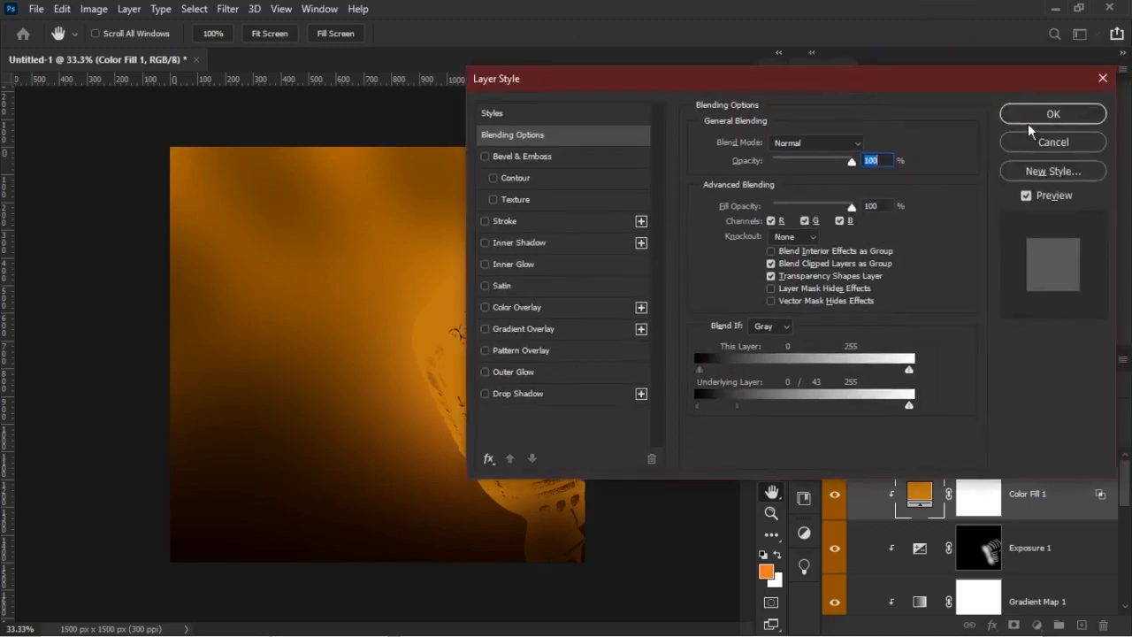
left_click(1031, 122)
Invert the Color Fill 1 layer mask to black
left_click(987, 497)
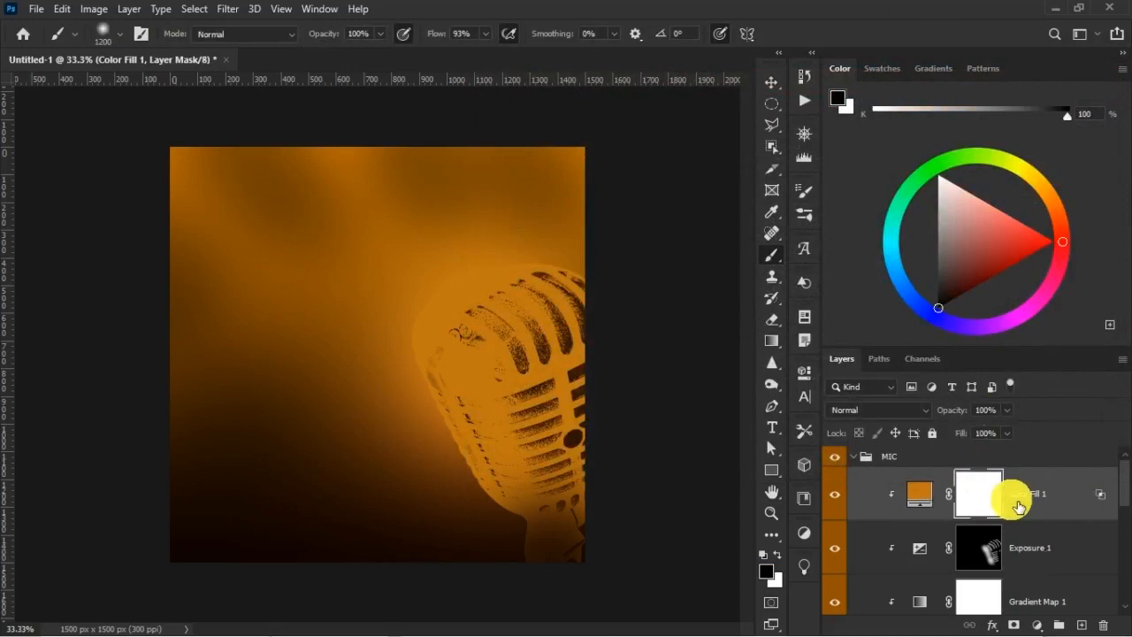
key("i")
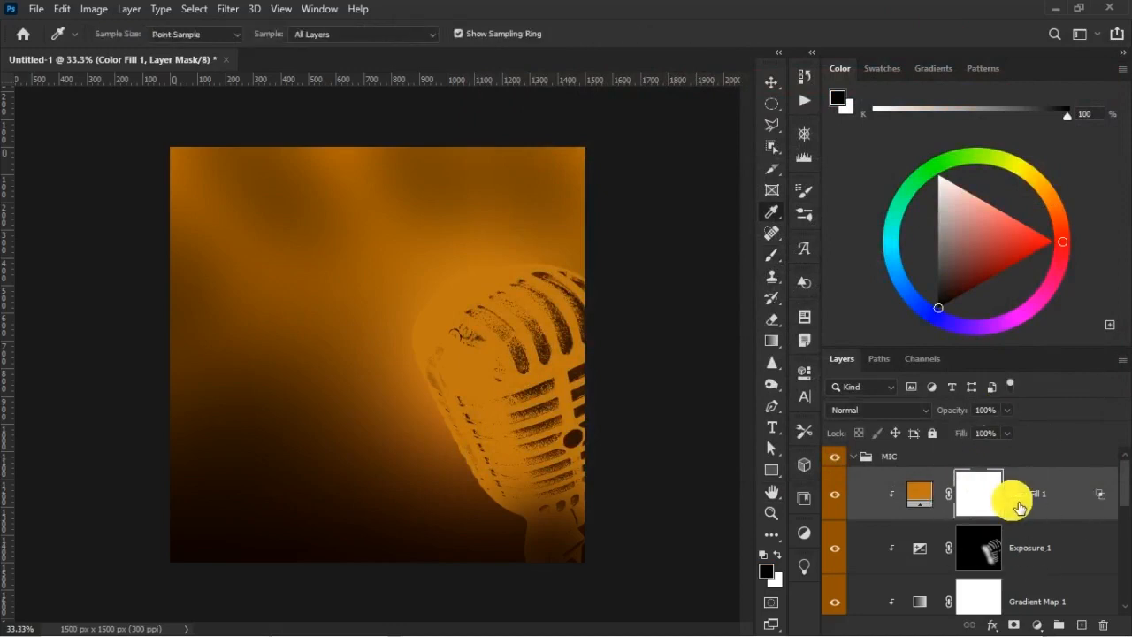
key("ctrl+i")
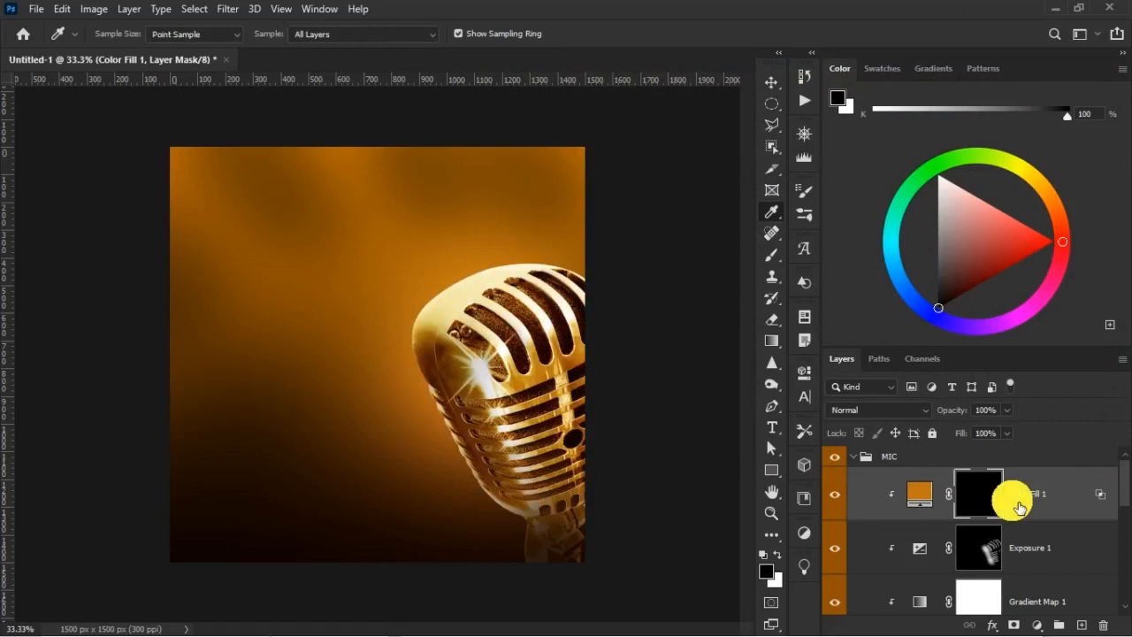
Paint the mask white along the mic's lower left edge with a 150 px brush at 82% opacity and 78% flow
left_click(772, 254)
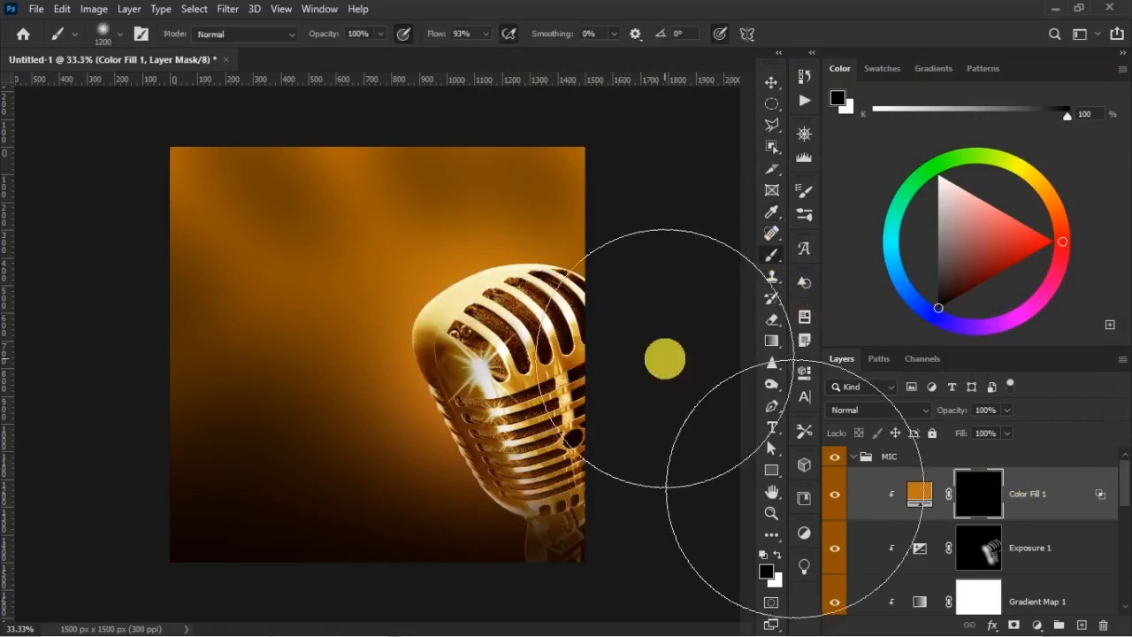
key("ctrl+plus")
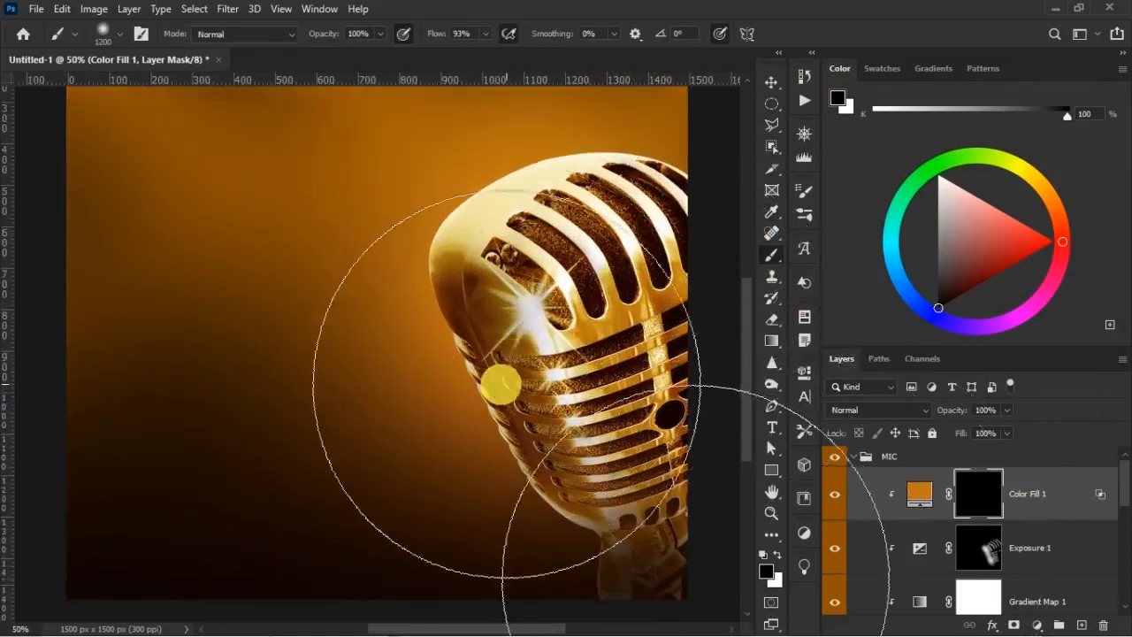
scroll(501, 384, "down", 1)
key("bracketleft")
key("bracketleft")
key("bracketleft")
key("bracketleft")
key("bracketleft")
key("bracketleft")
key("x")
key("bracketleft")
key("bracketleft")
key("bracketleft")
key("bracketleft")
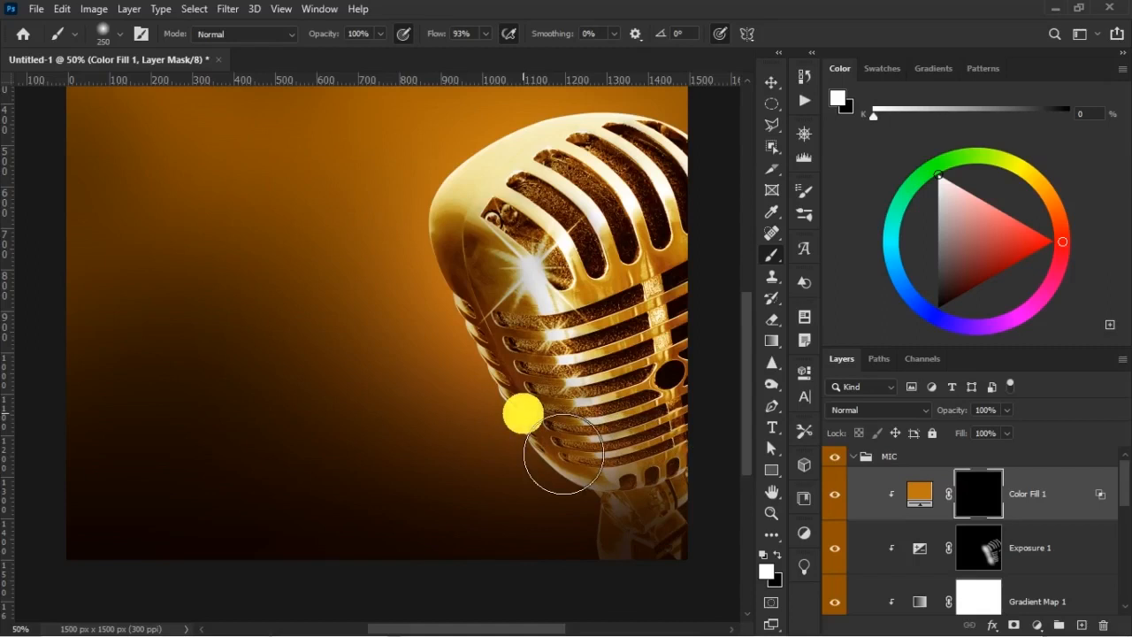
key("bracketleft")
key("bracketleft")
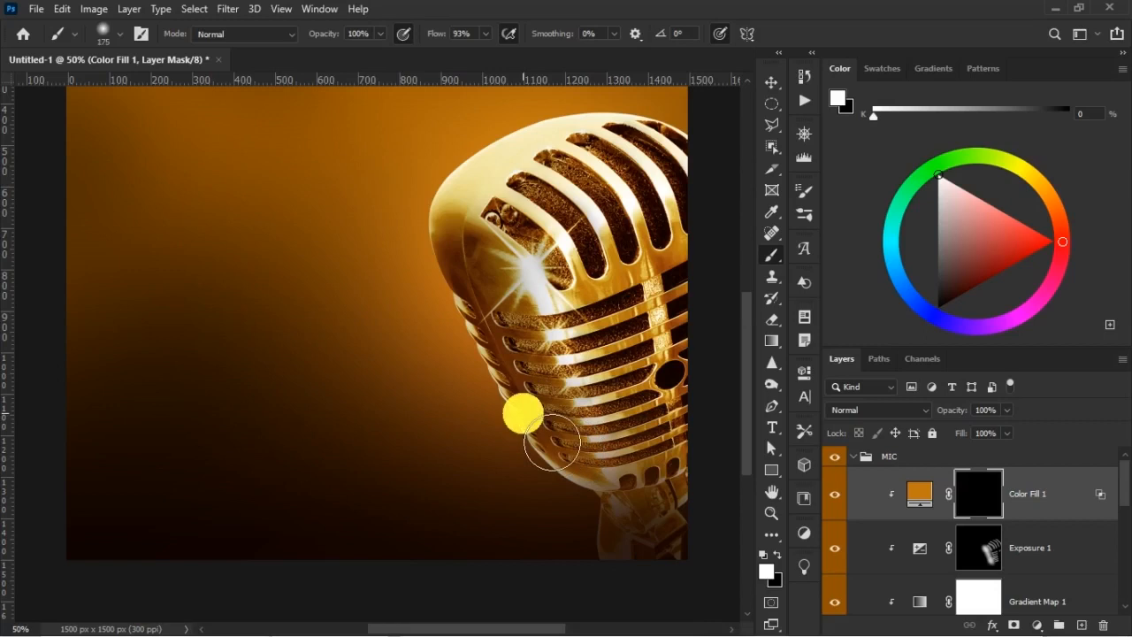
key("bracketleft")
left_click_drag(343, 44, 327, 40)
left_click_drag(439, 44, 430, 42)
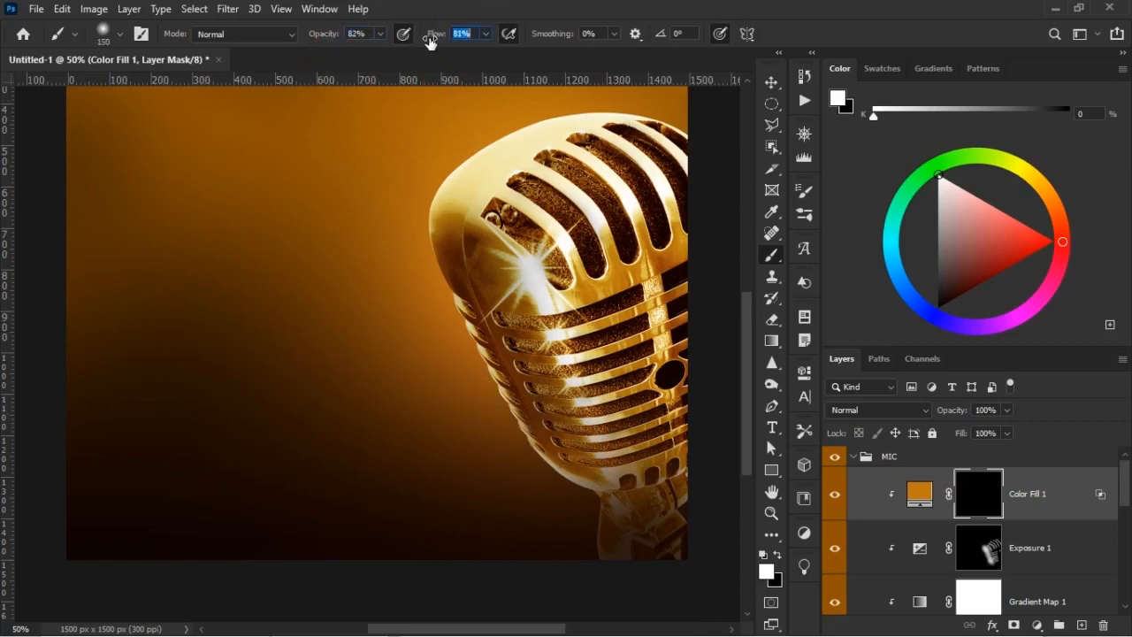
left_click(411, 39)
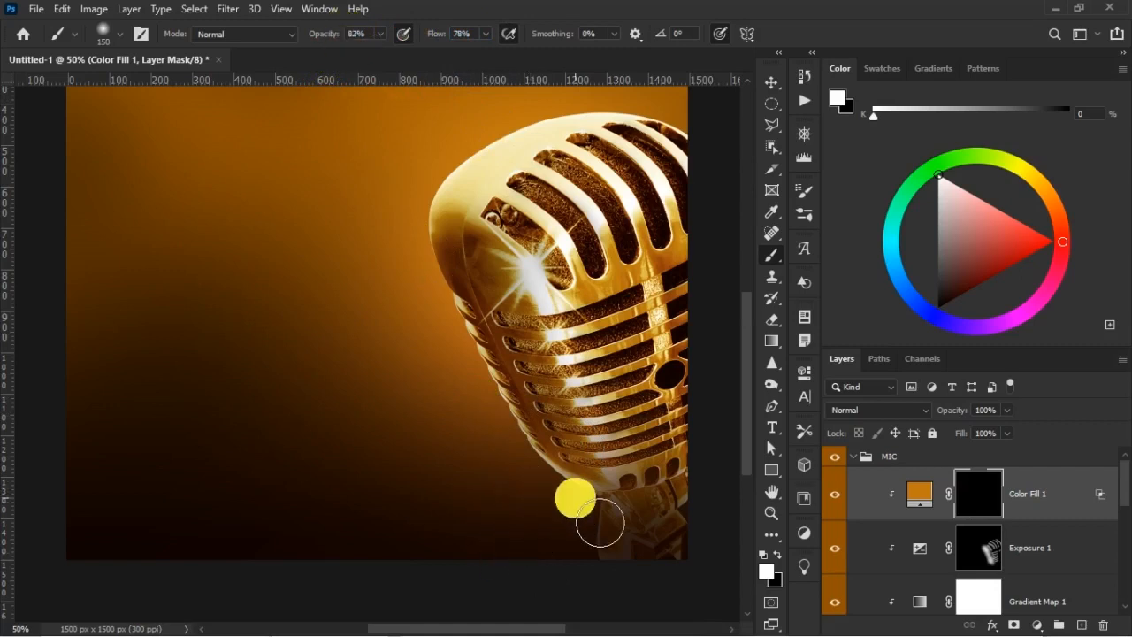
mouse_move(450, 320)
left_mouse_down()
mouse_move(476, 327)
mouse_move(543, 452)
mouse_move(623, 552)
mouse_move(593, 528)
mouse_move(642, 515)
left_mouse_up()
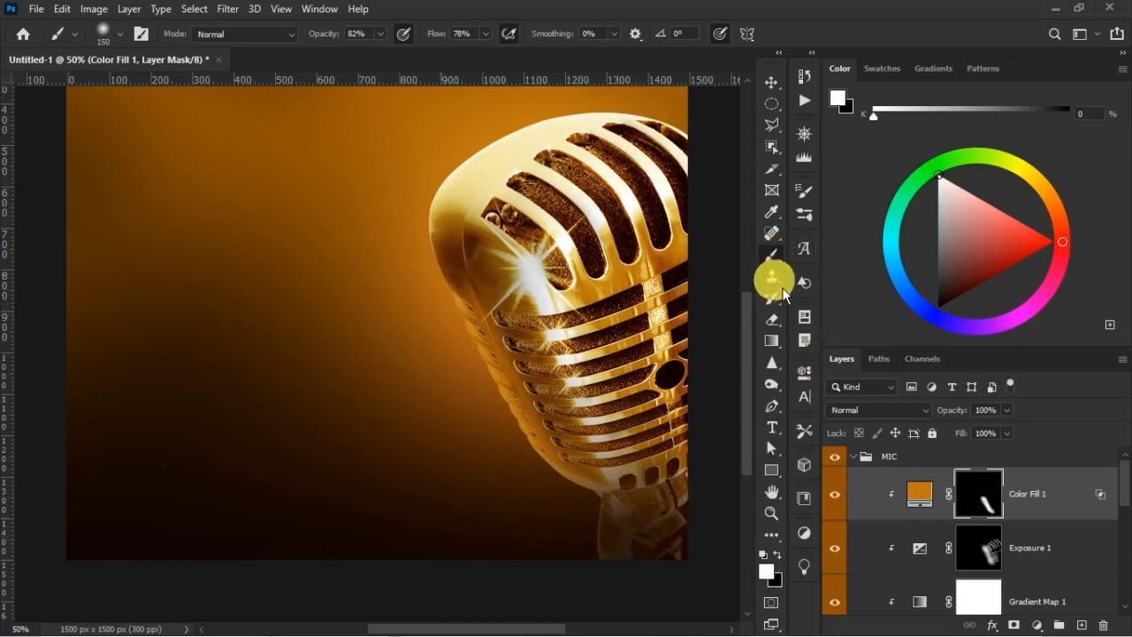
Soften the inner side of the orange edge tint with a 500 px black brush on the mask, and compare Color Fill 1 hidden and shown
key("bracketright")
key("bracketright")
key("bracketright")
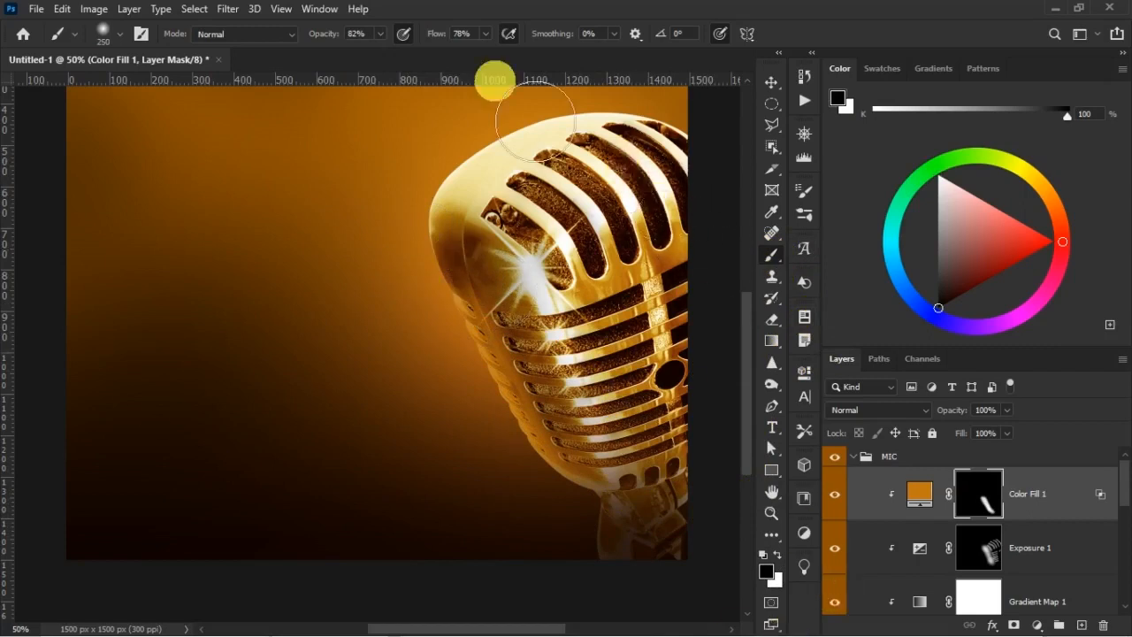
key("bracketright")
key("bracketright")
key("bracketright")
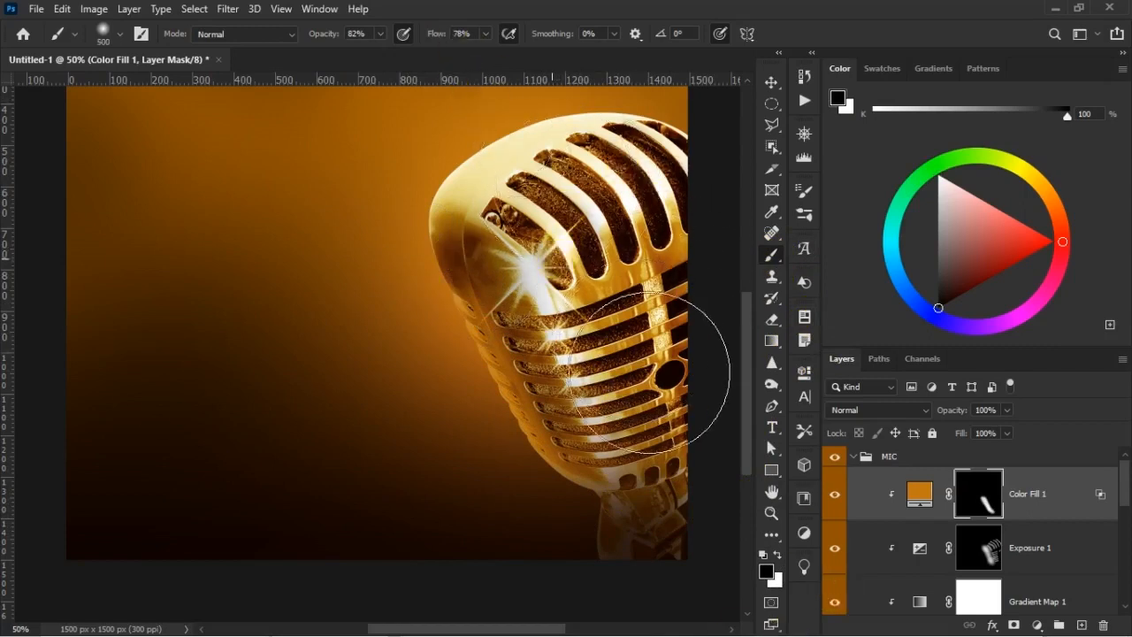
left_click(576, 356)
left_click_drag(605, 396, 629, 426)
left_click(836, 493)
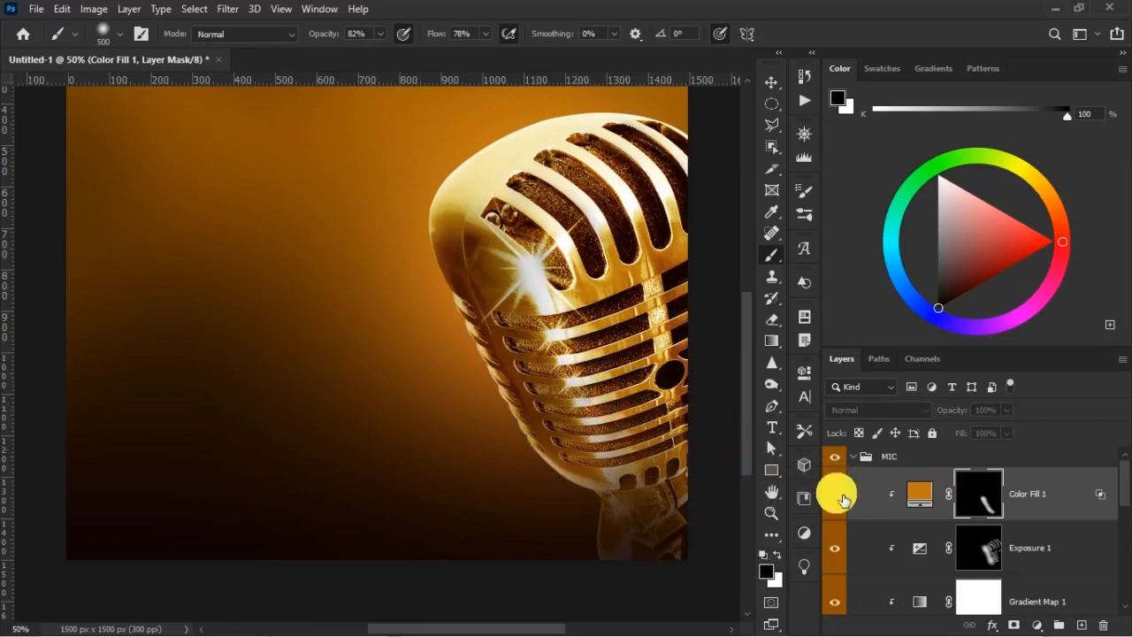
left_click(836, 493)
left_click(838, 495)
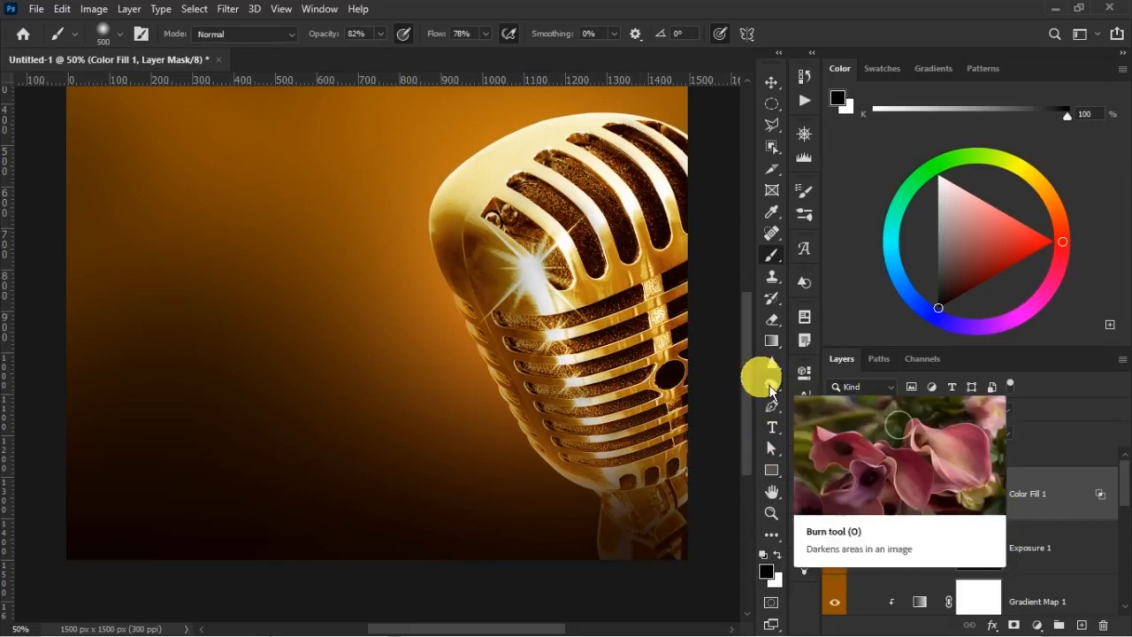
Preview other blend modes for Color Fill 1 and keep Normal
left_click(923, 495)
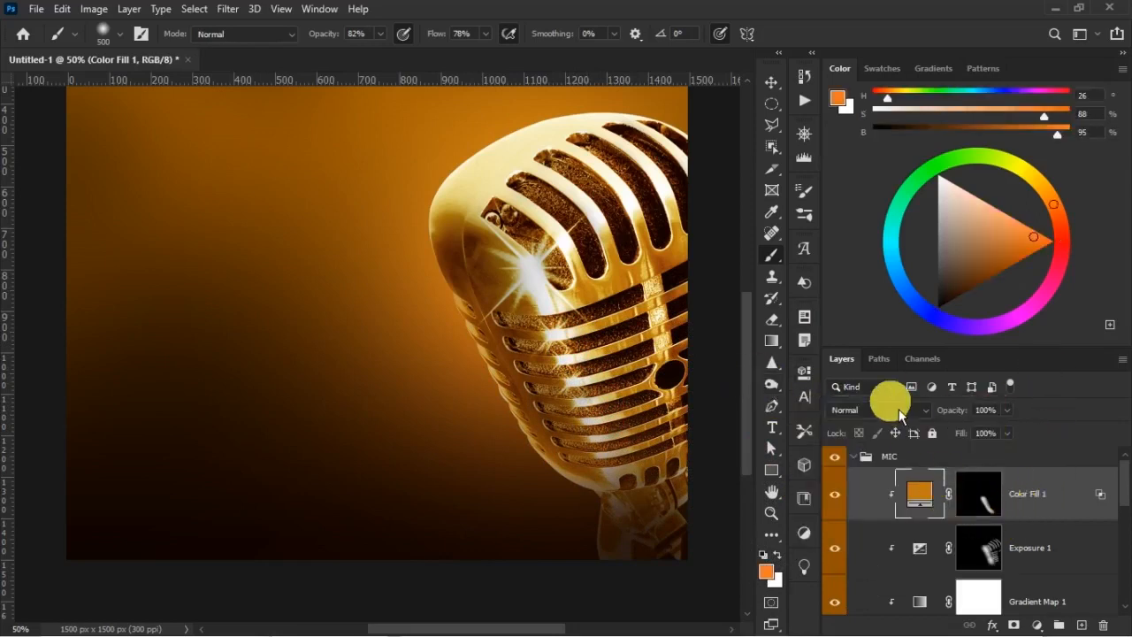
left_click(897, 412)
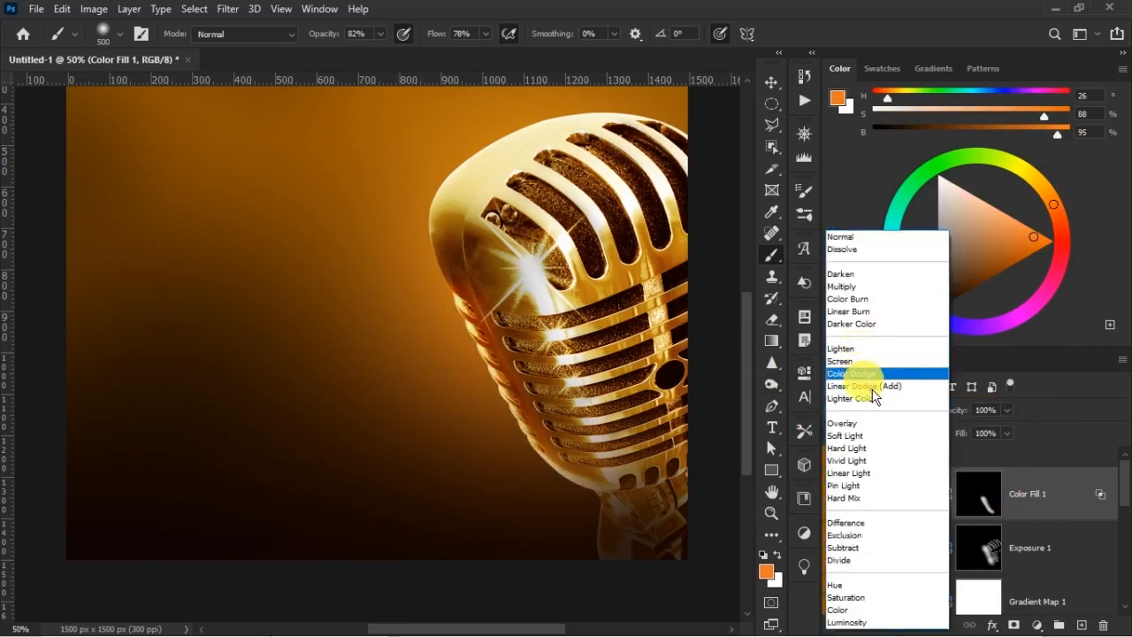
left_click(841, 237)
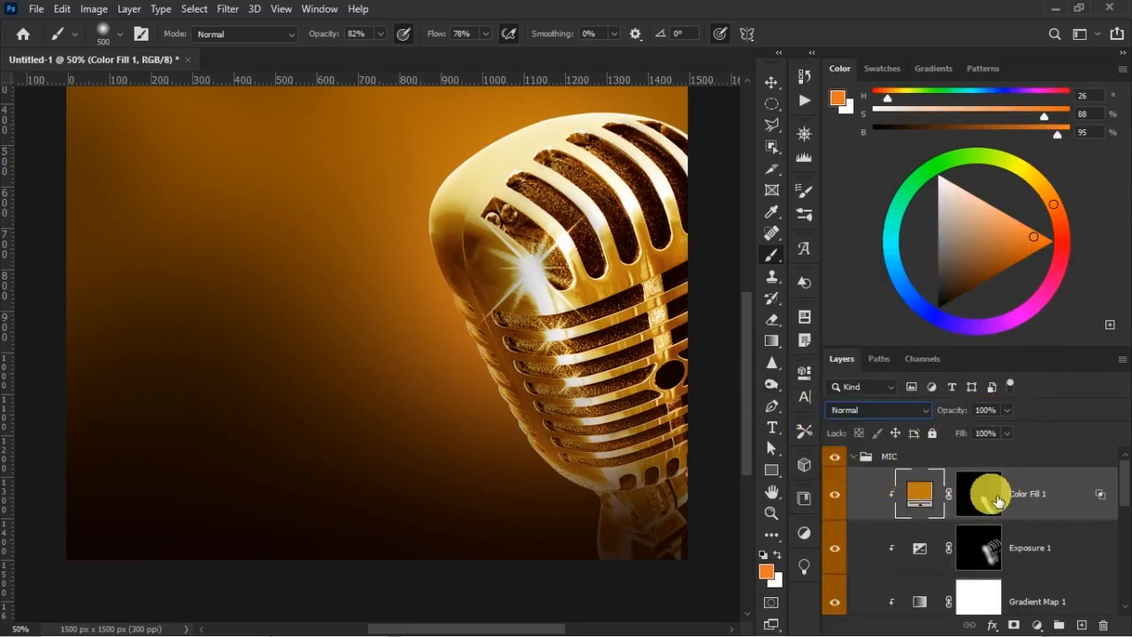
Trim the orange tint inside the mic's left edge with a 161 px black brush on the mask, and compare the layer hidden and shown
left_click(990, 496)
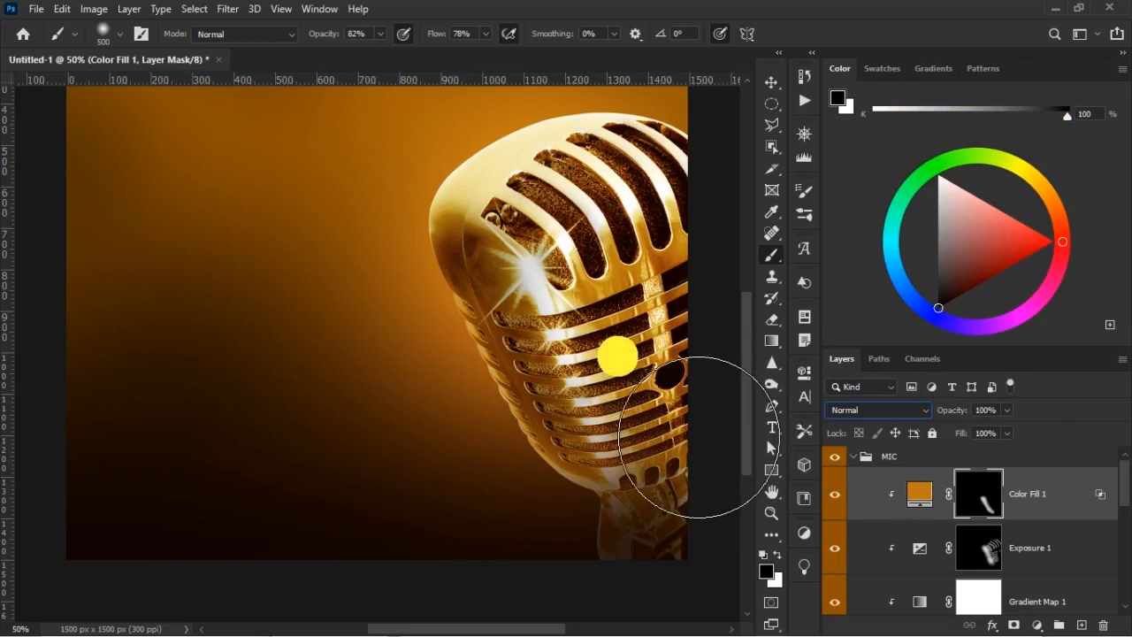
right_click(466, 332)
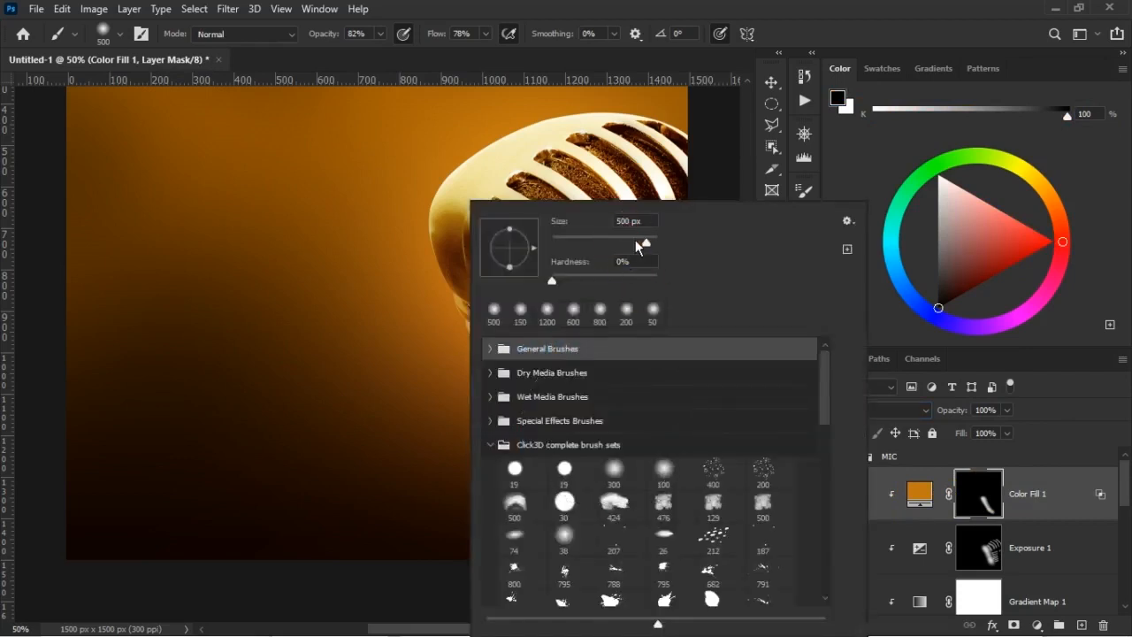
left_click(733, 147)
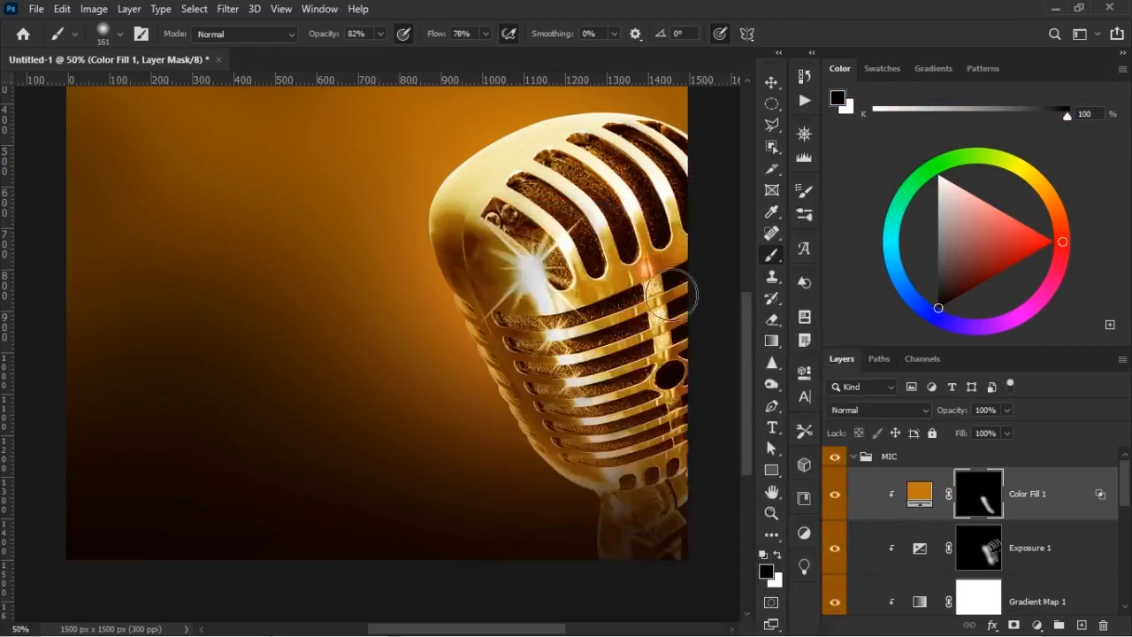
left_click_drag(549, 364, 525, 349)
left_click_drag(549, 403, 575, 429)
left_click(837, 504)
left_click(839, 504)
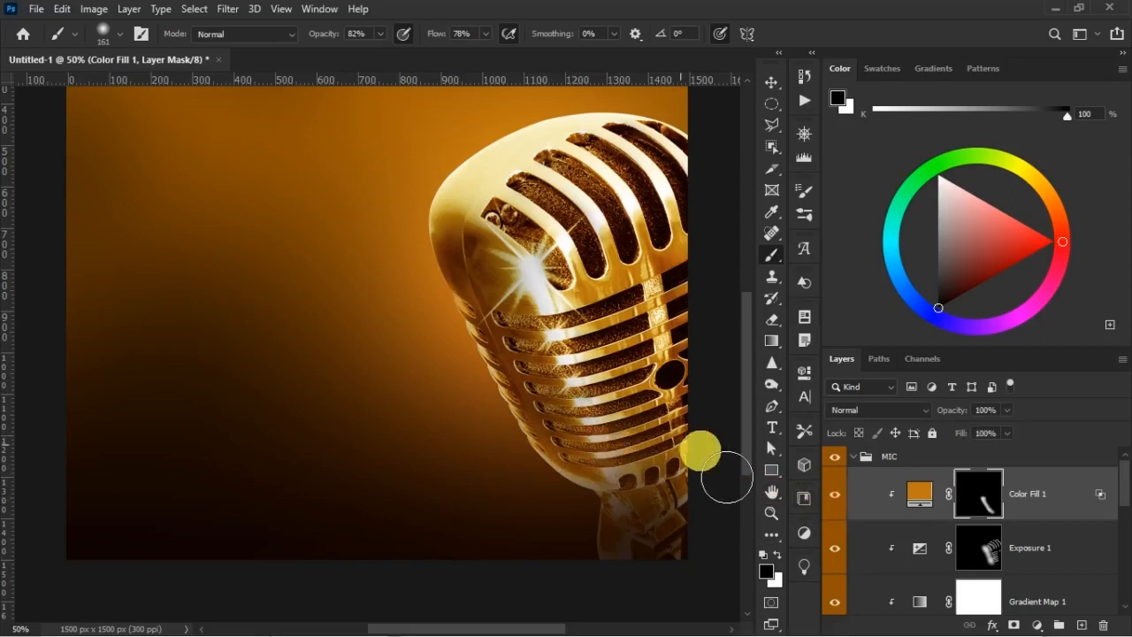
key("ctrl+minus")
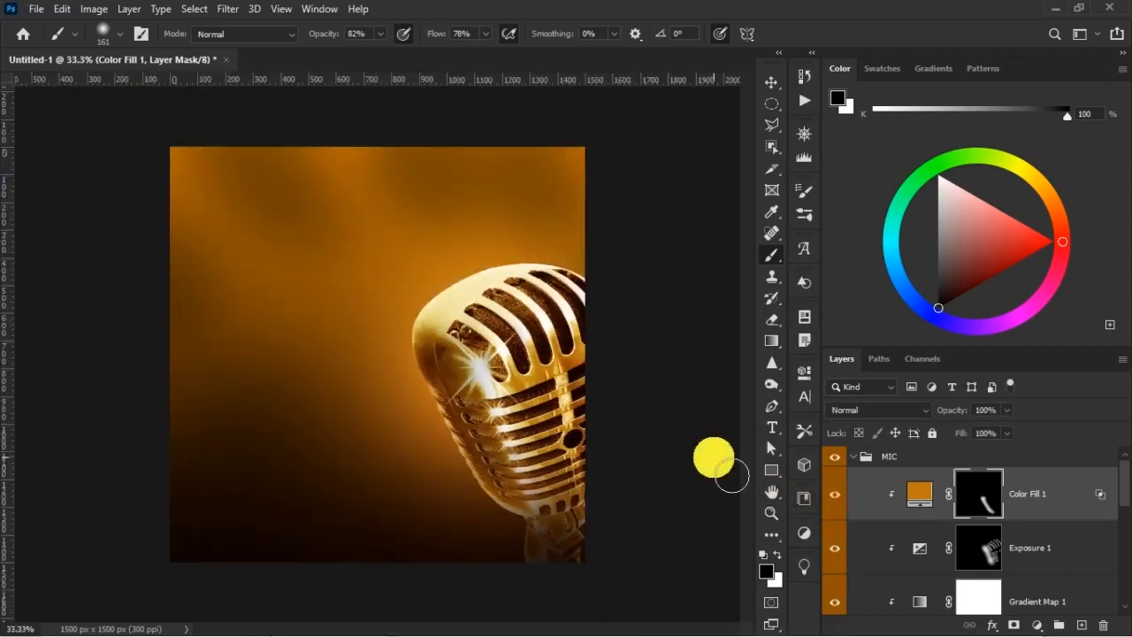
left_click(834, 492)
left_click(837, 494)
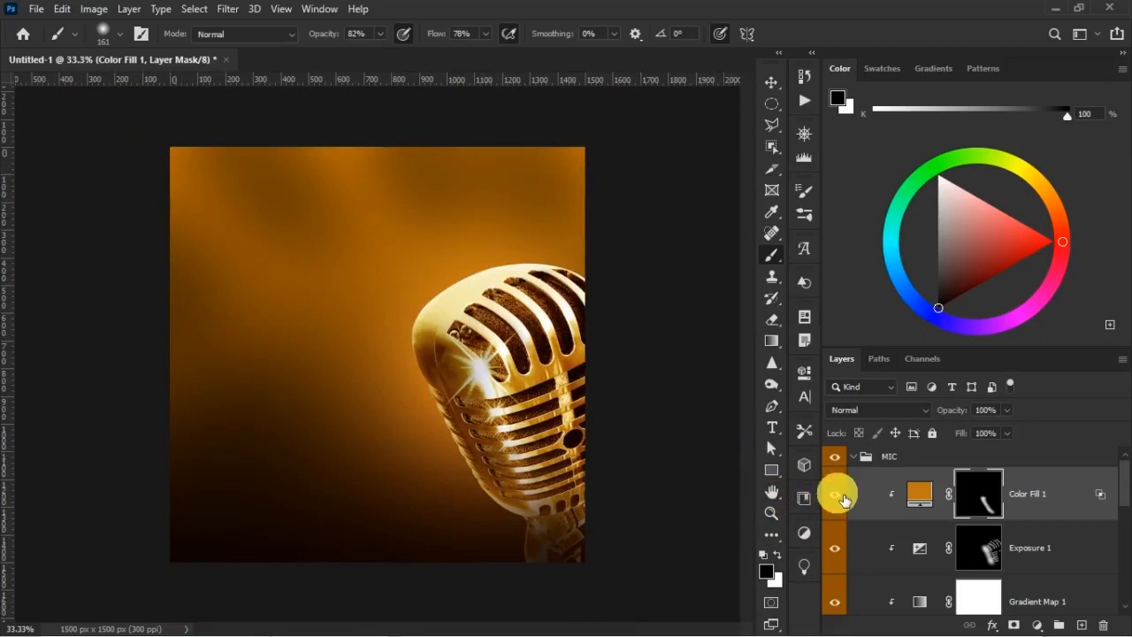
Paint the Color Fill 1 mask white along the mic's top edge with a 90 px brush
key("bracketleft")
key("bracketleft")
key("bracketleft")
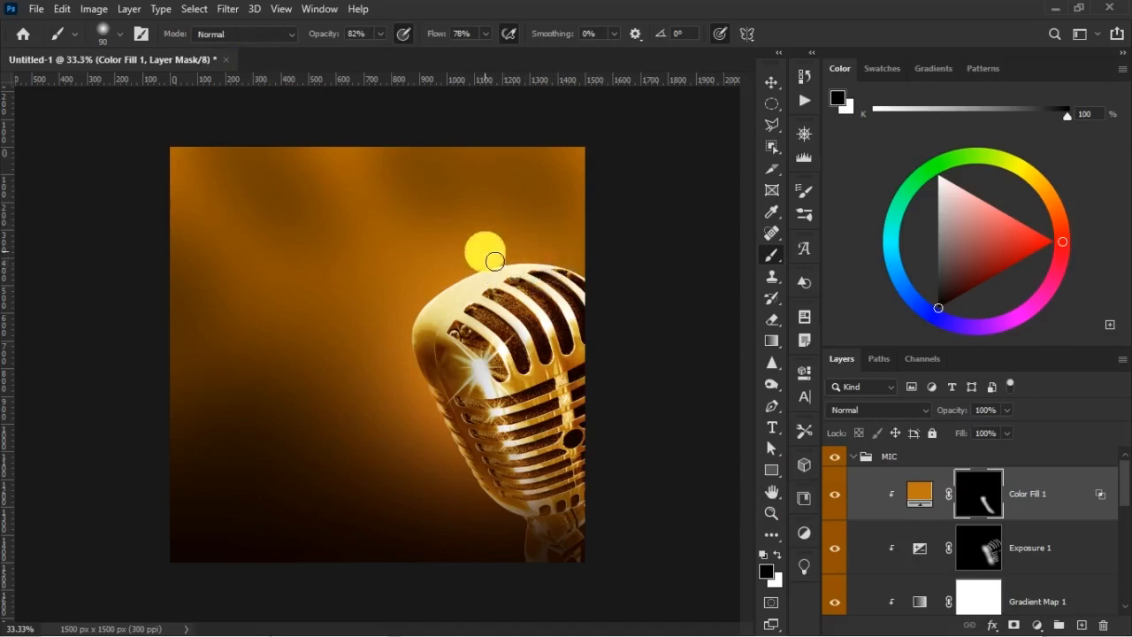
left_click(778, 554)
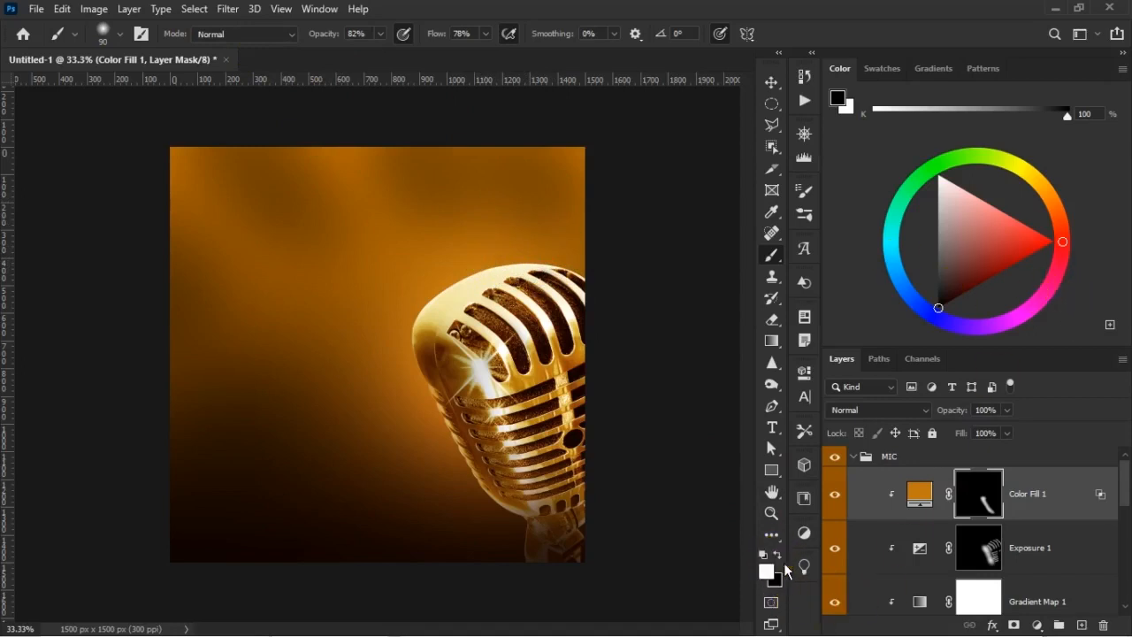
mouse_move(564, 265)
left_mouse_down()
mouse_move(507, 265)
mouse_move(460, 288)
left_mouse_up()
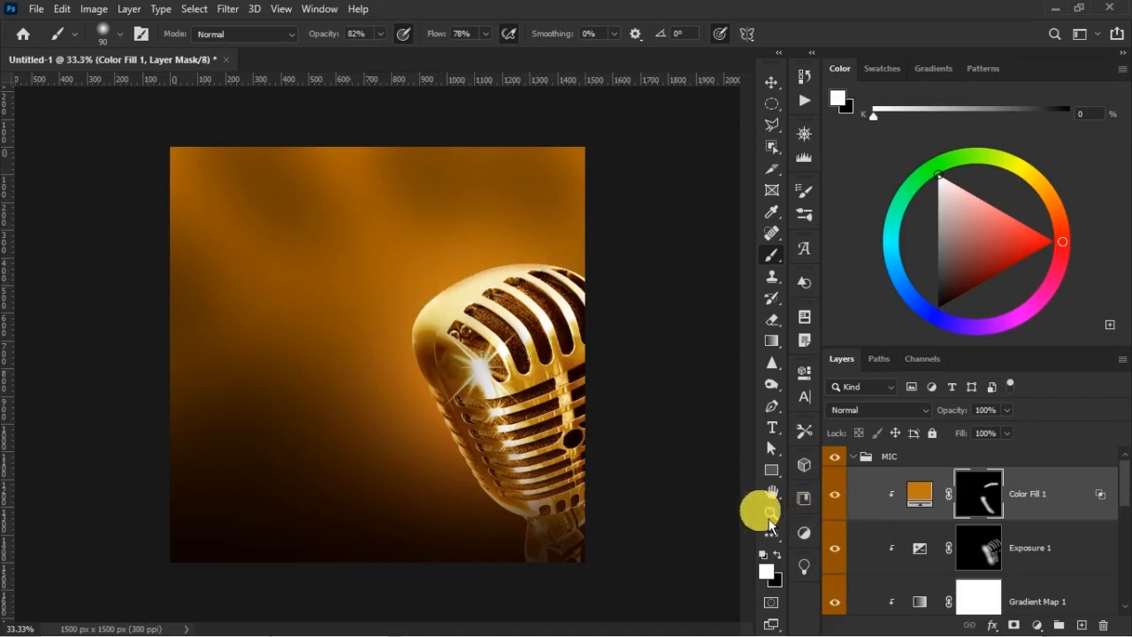
Soften the inner side of the top edge tint with a 250 px black brush on the mask, and compare Color Fill 1 hidden and shown
key("x")
key("x")
key("x")
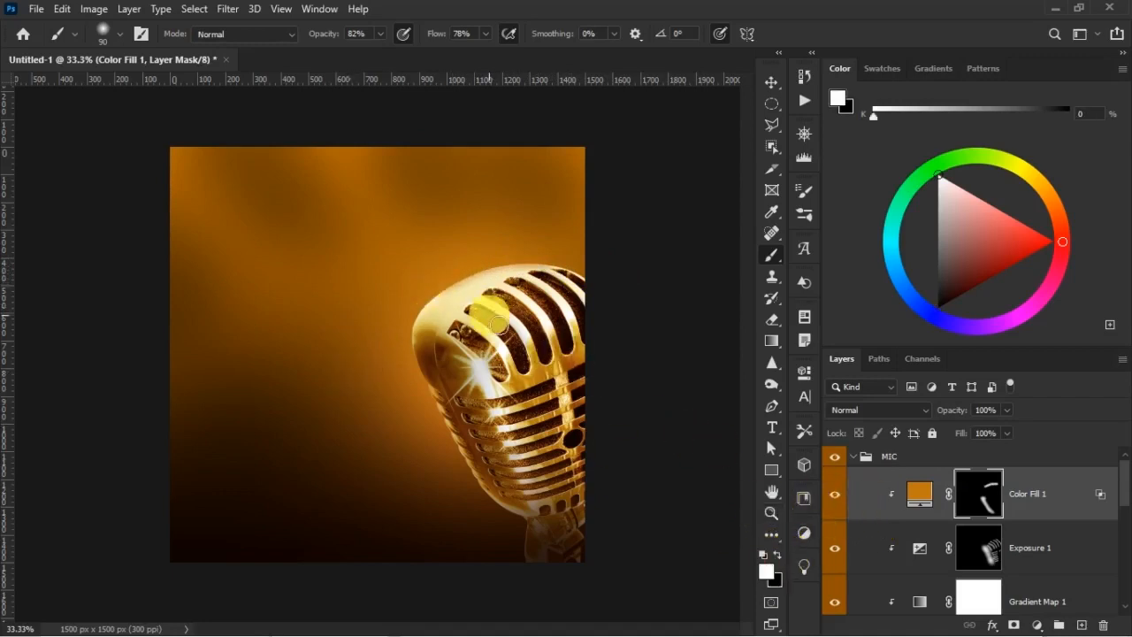
key("bracketright")
key("bracketright")
key("bracketright")
key("bracketright")
key("bracketright")
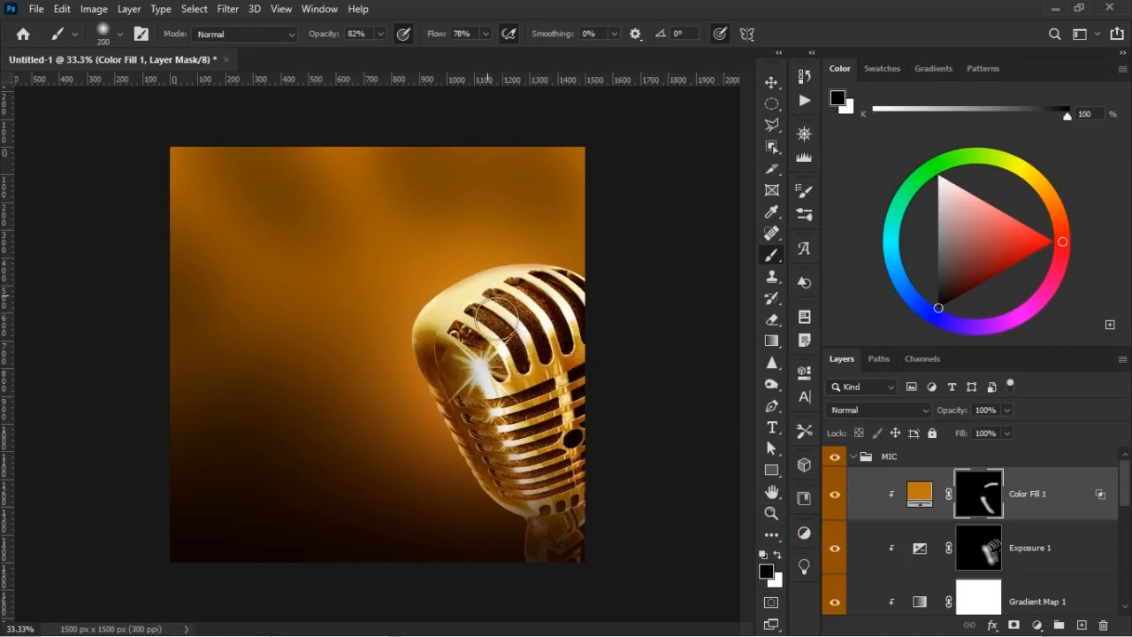
key("bracketright")
mouse_move(542, 310)
left_mouse_down()
mouse_move(488, 316)
mouse_move(581, 314)
mouse_move(513, 324)
left_mouse_up()
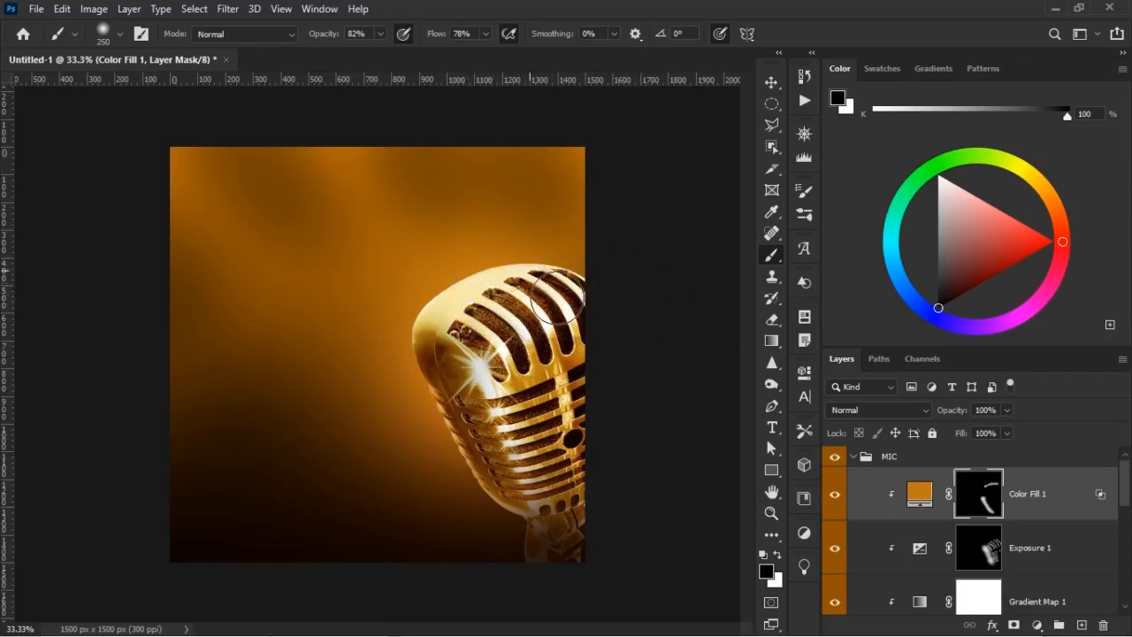
left_click(838, 498)
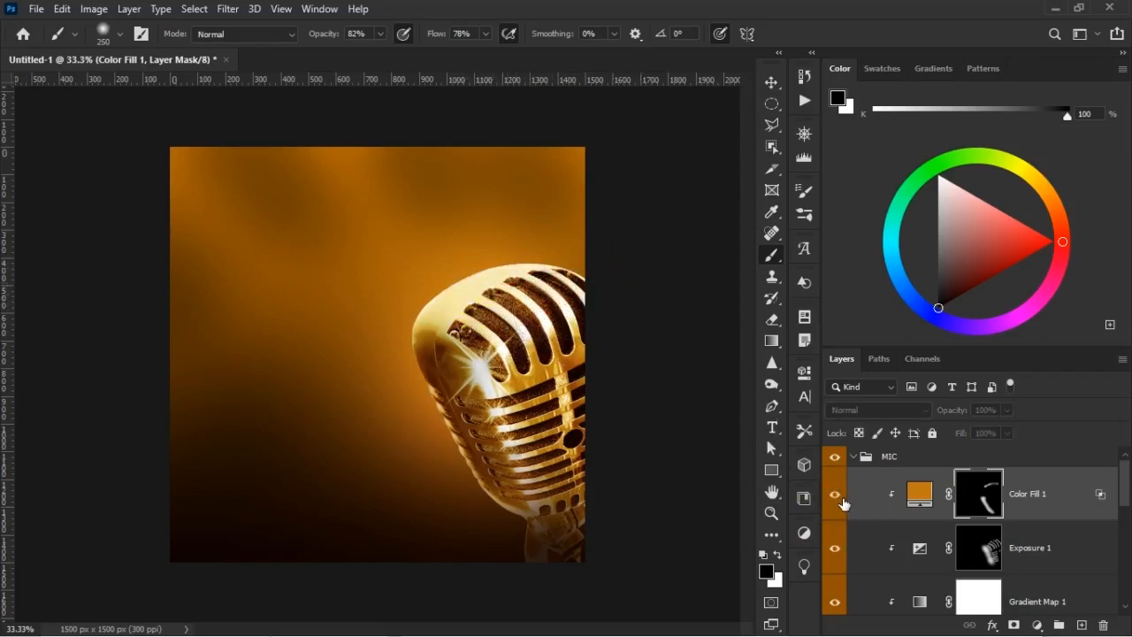
left_click(843, 502)
left_click(843, 501)
left_click(843, 502)
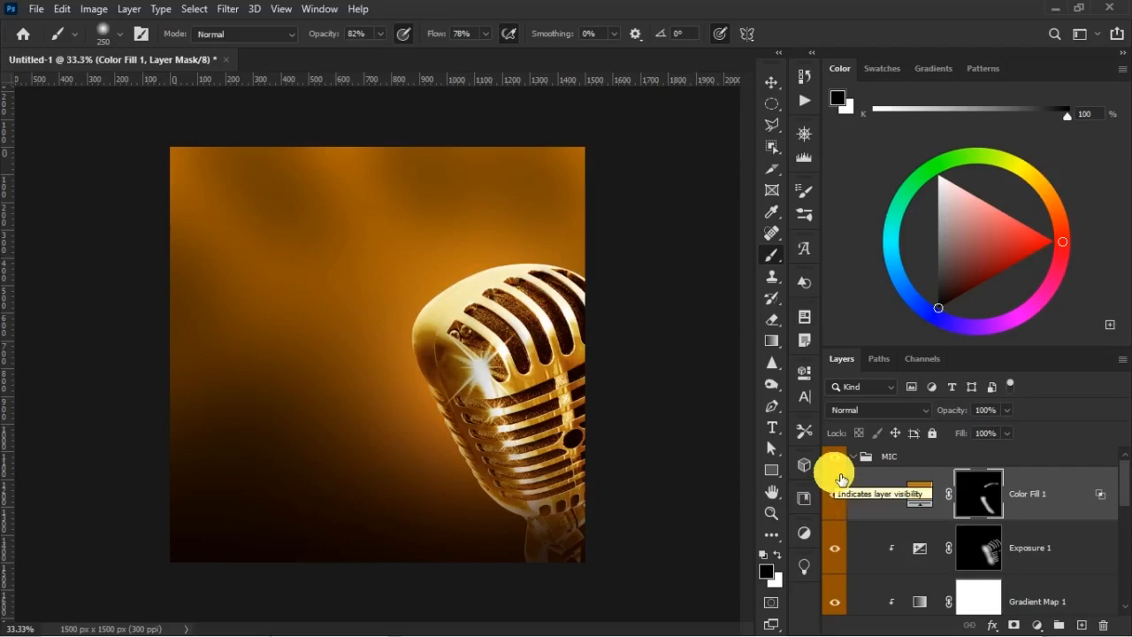
key("v")
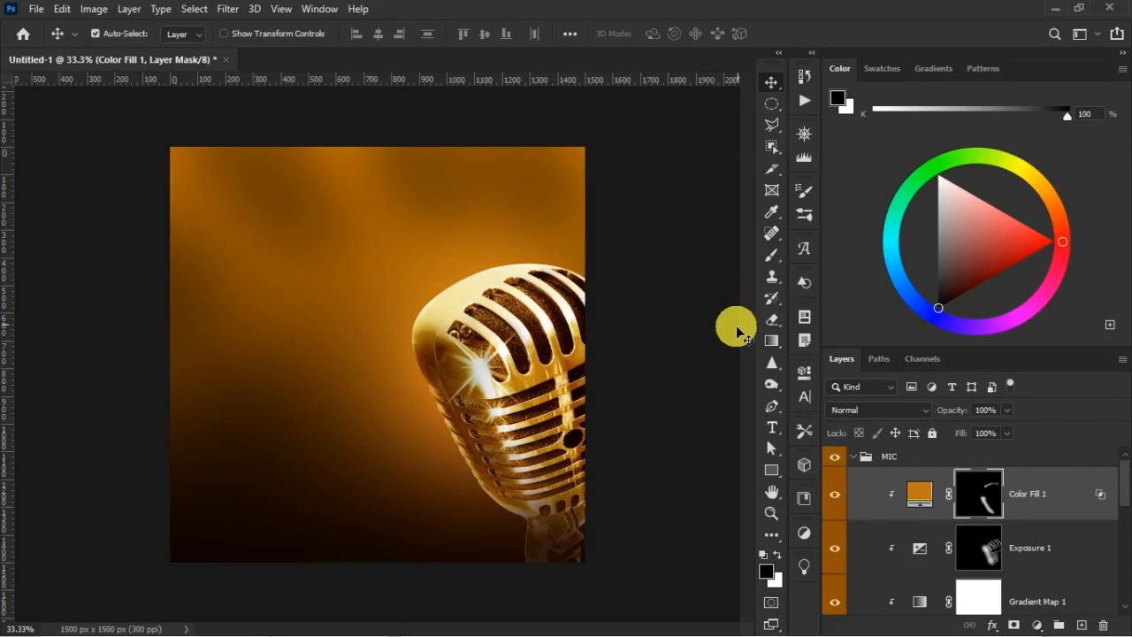
Collapse the MIC group and make Layer 1, beneath Under mic light, the active layer
left_click(852, 456)
left_click(869, 498)
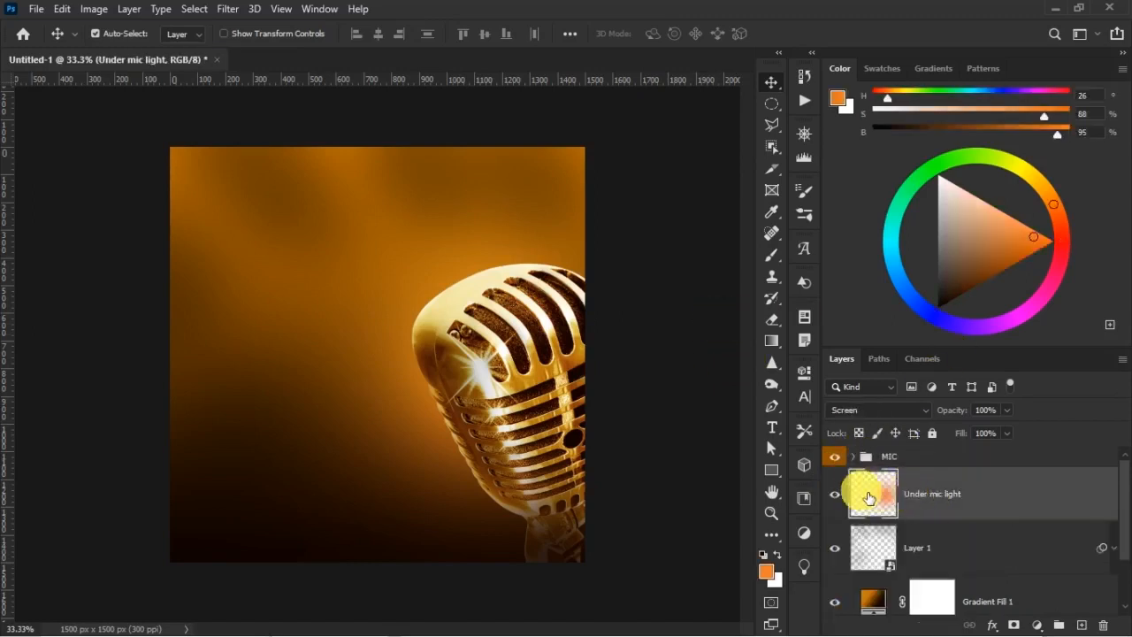
left_click(841, 491)
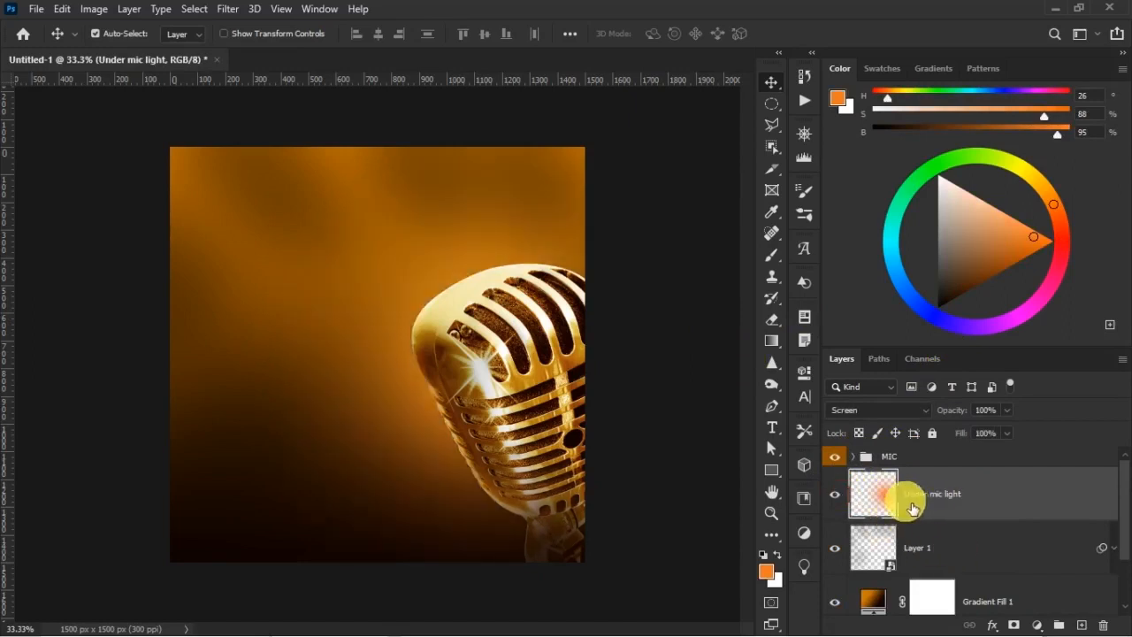
left_click(957, 541)
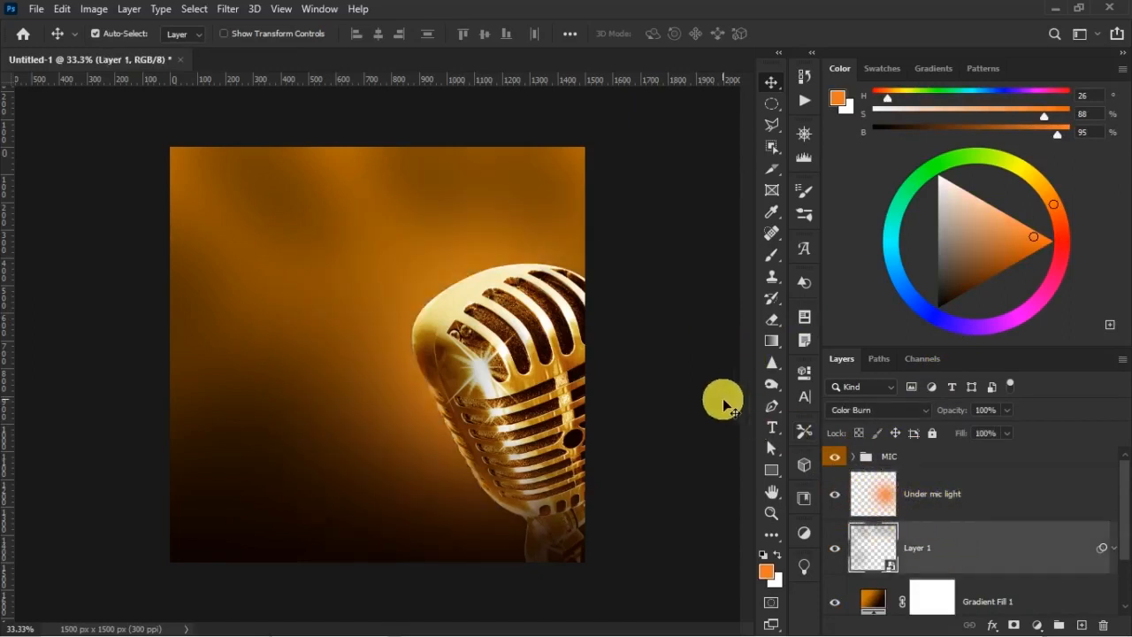
Place the cool-triangular-shaped-futuristic-sci-fi-techno-lights image as an embedded object directly above Layer 1
left_click(39, 10)
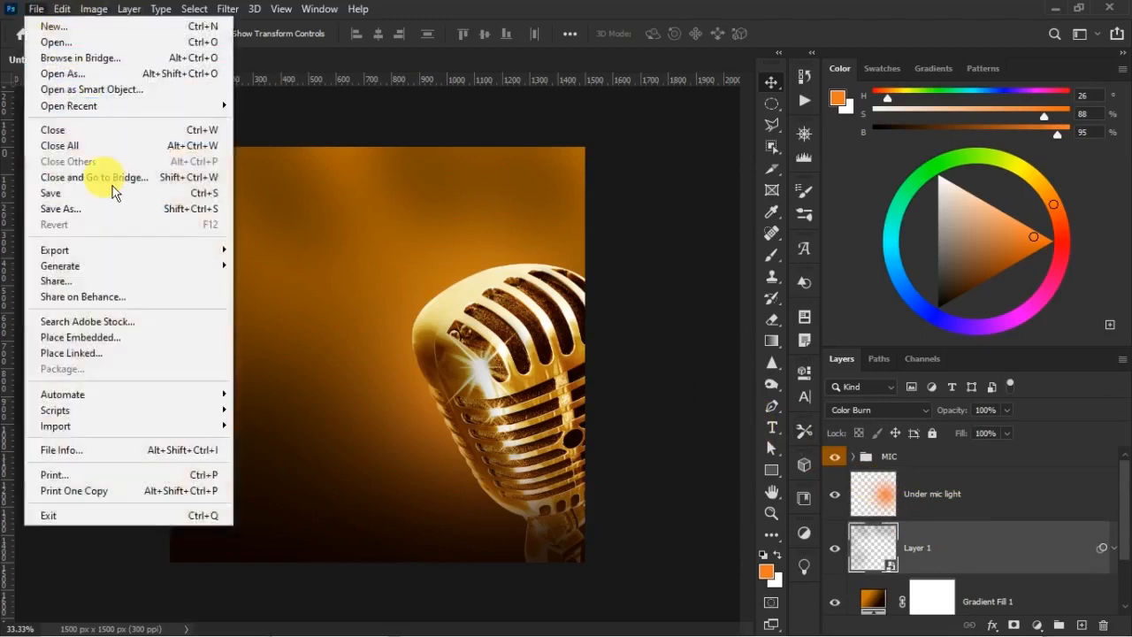
left_click(123, 330)
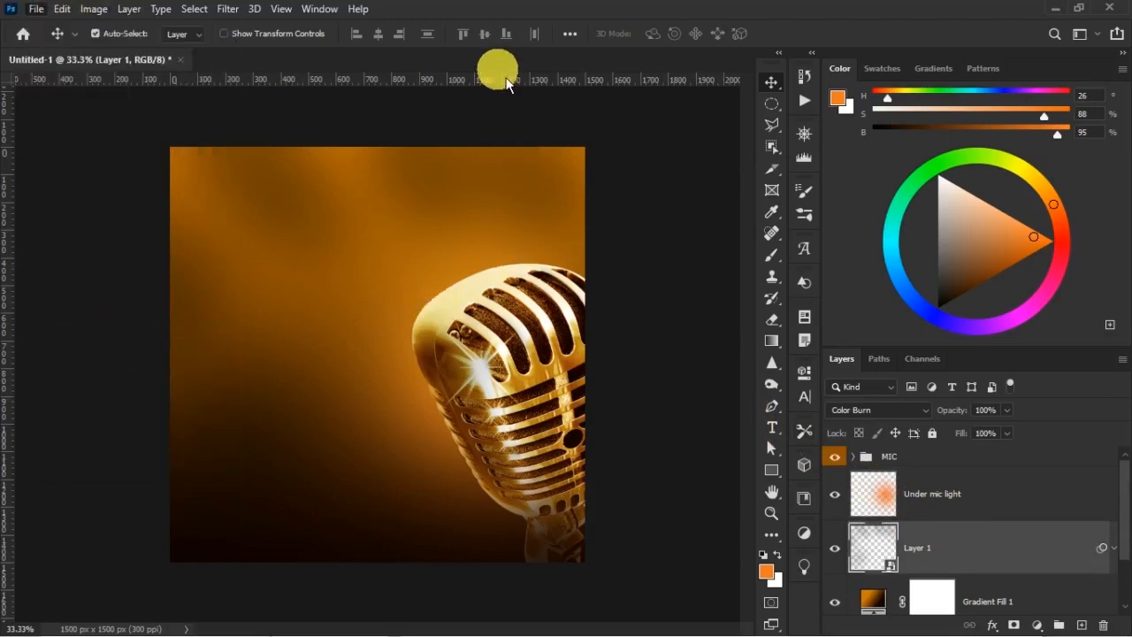
left_click(680, 219)
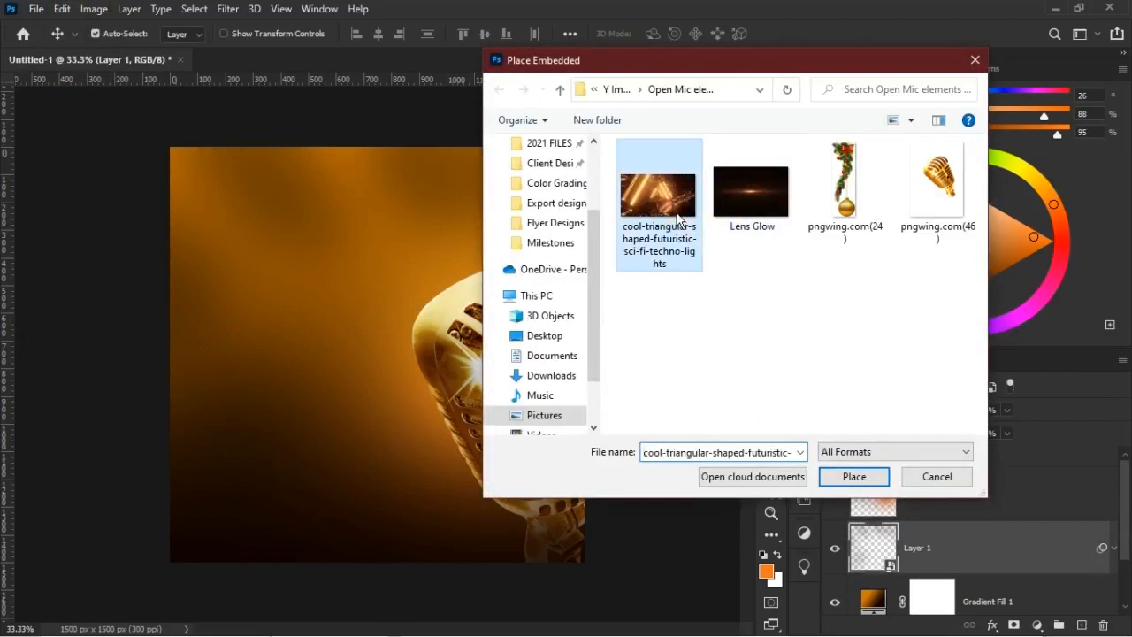
left_click(856, 475)
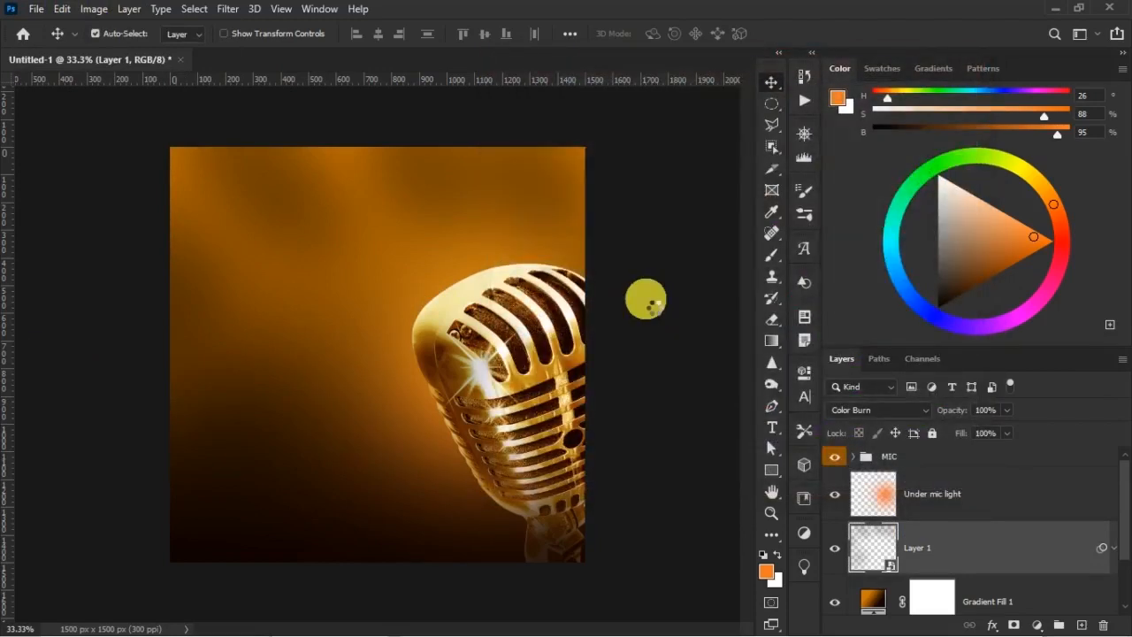
key("Return")
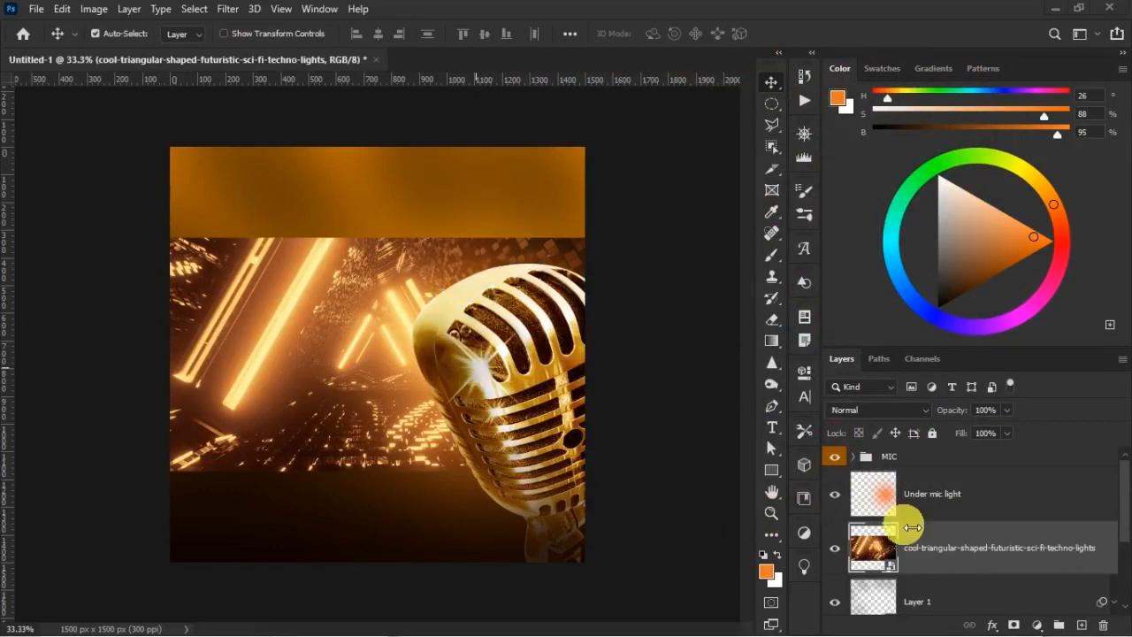
Scale the lights image to about 12.1%, flip it horizontally, and rotate it about 15° counterclockwise so its brightest beams reach the canvas's upper right
key("ctrl+t")
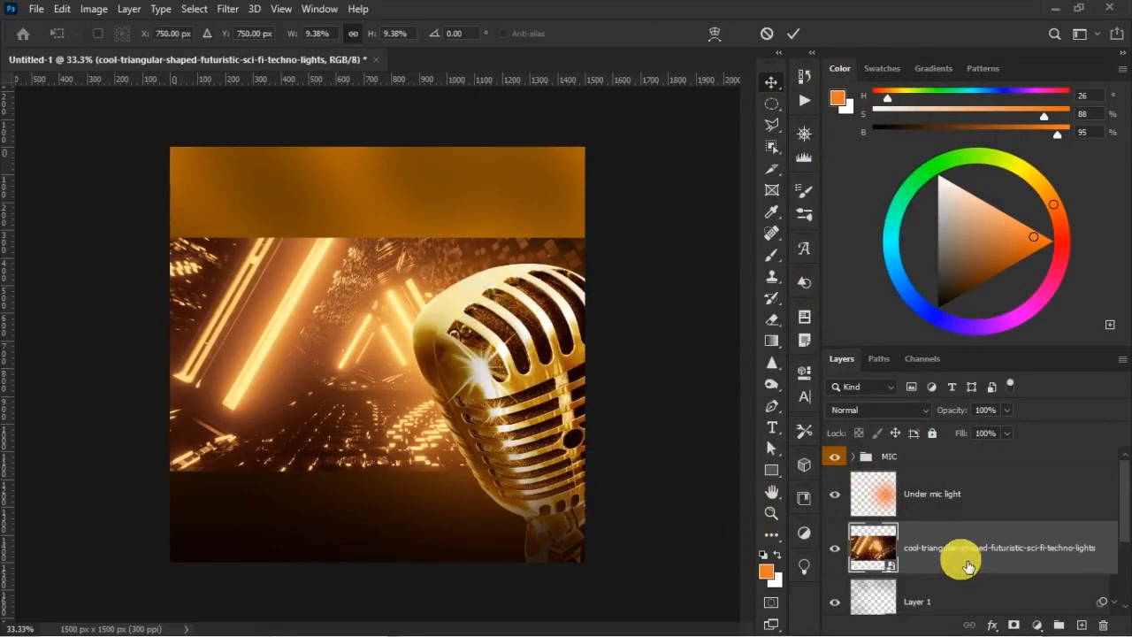
left_click_drag(585, 236, 705, 172)
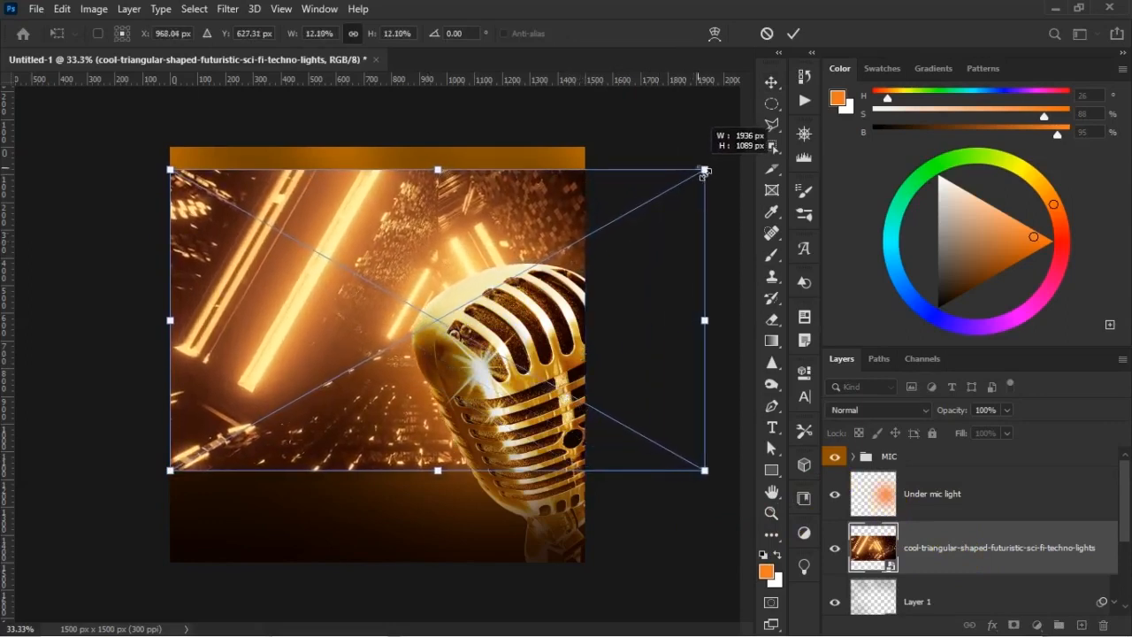
right_click(329, 374)
left_click(414, 352)
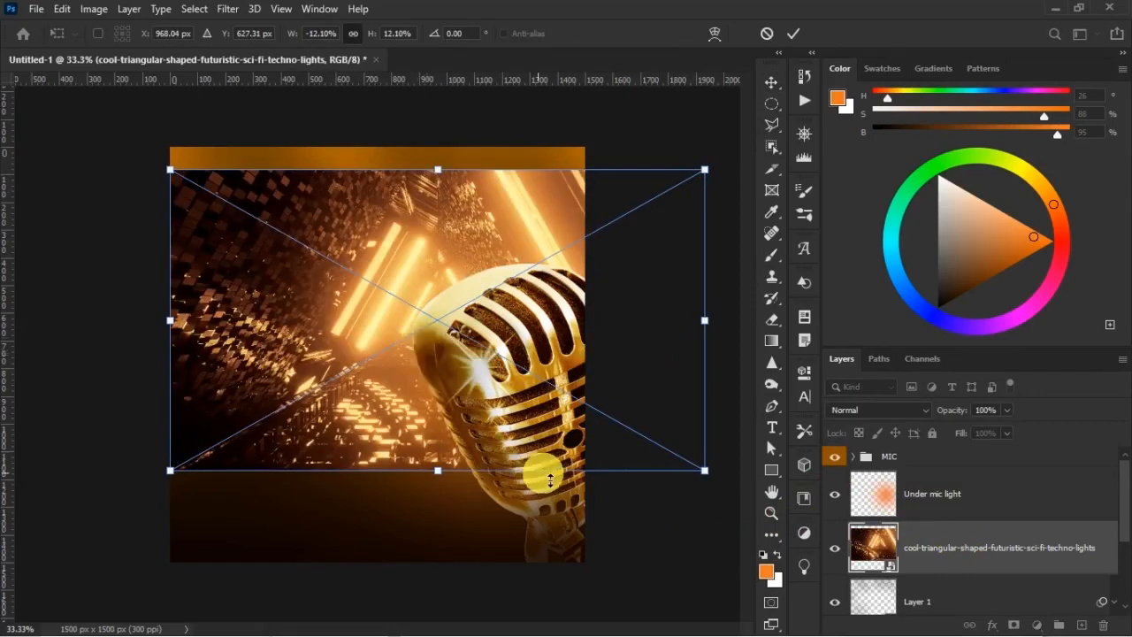
left_click_drag(723, 477, 756, 408)
left_click_drag(496, 266, 466, 243)
left_click(507, 252)
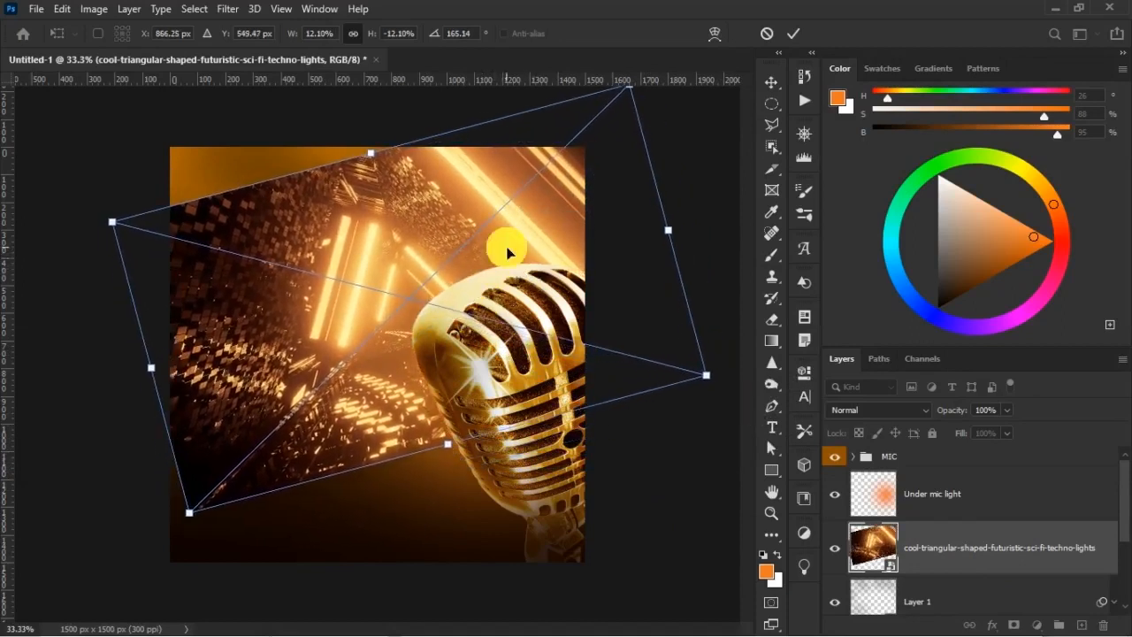
left_click(800, 35)
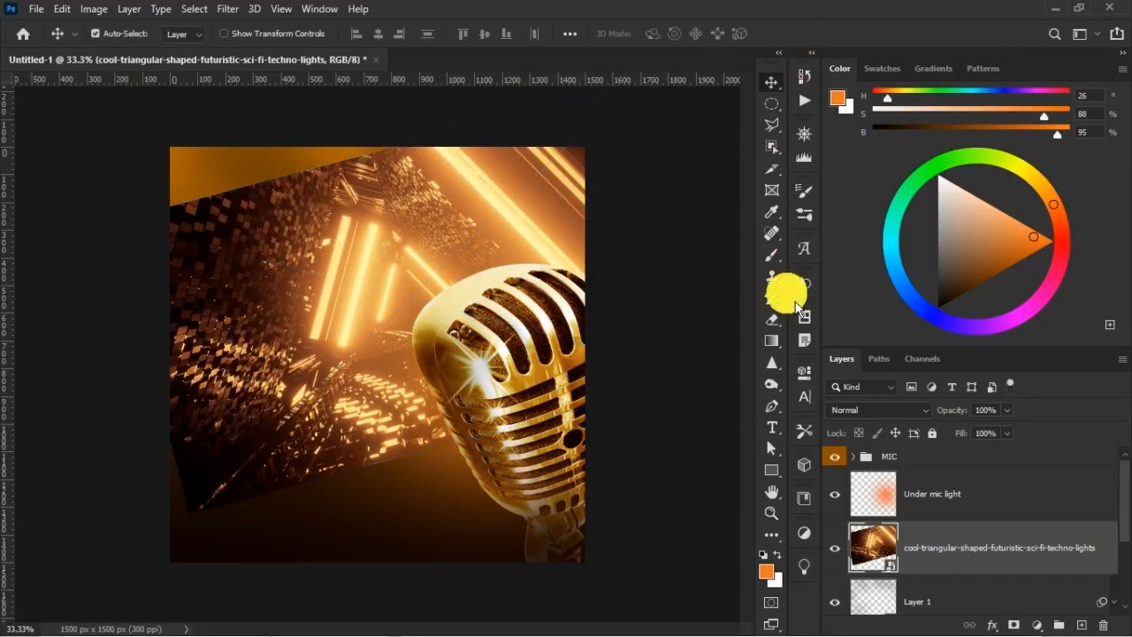
Set the lights image's blend mode to Screen and add a layer mask to it
left_click(873, 411)
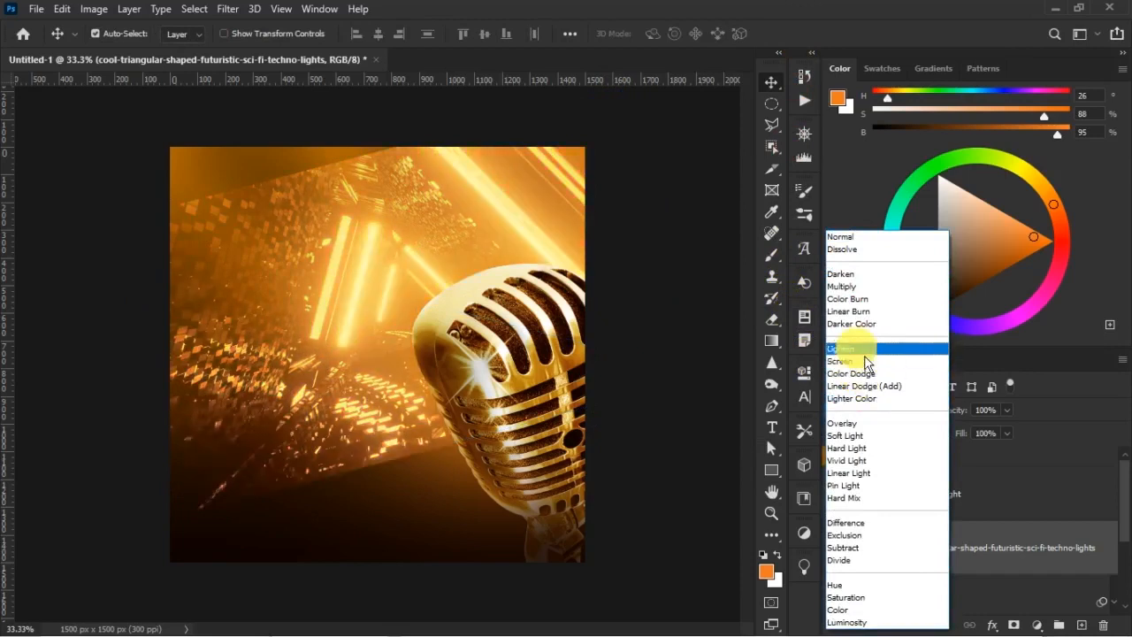
left_click(838, 243)
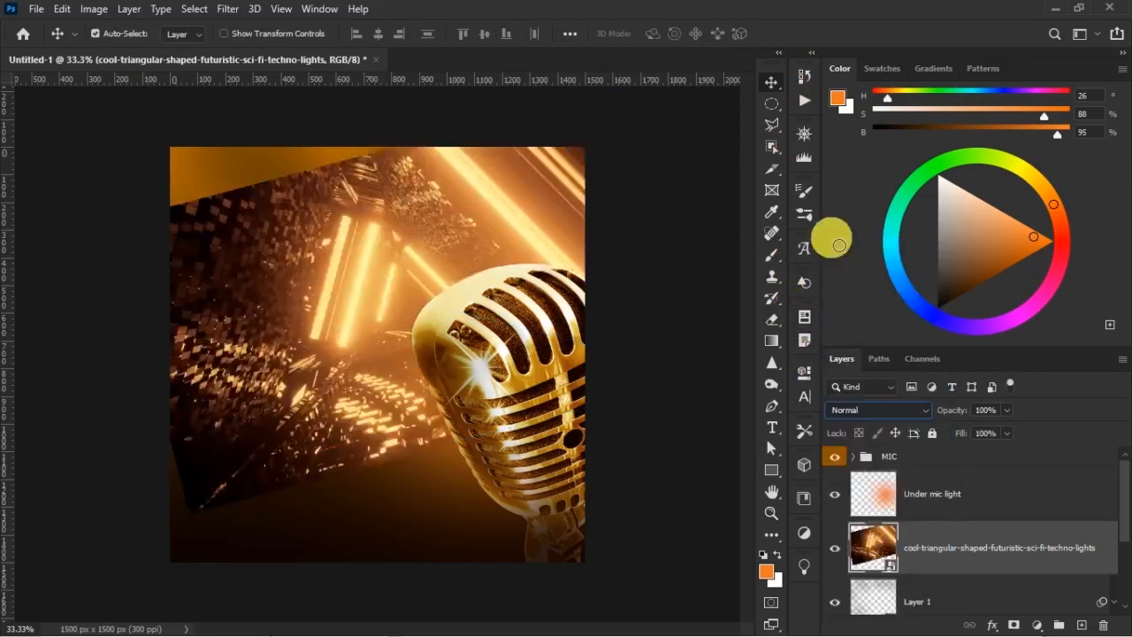
left_click(909, 411)
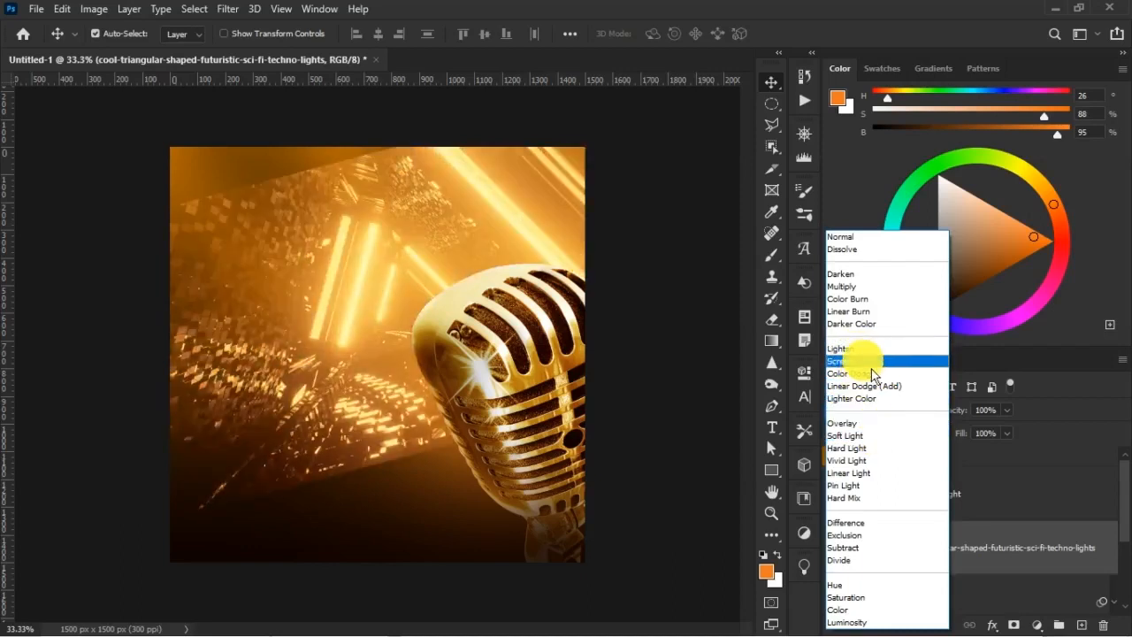
left_click(867, 362)
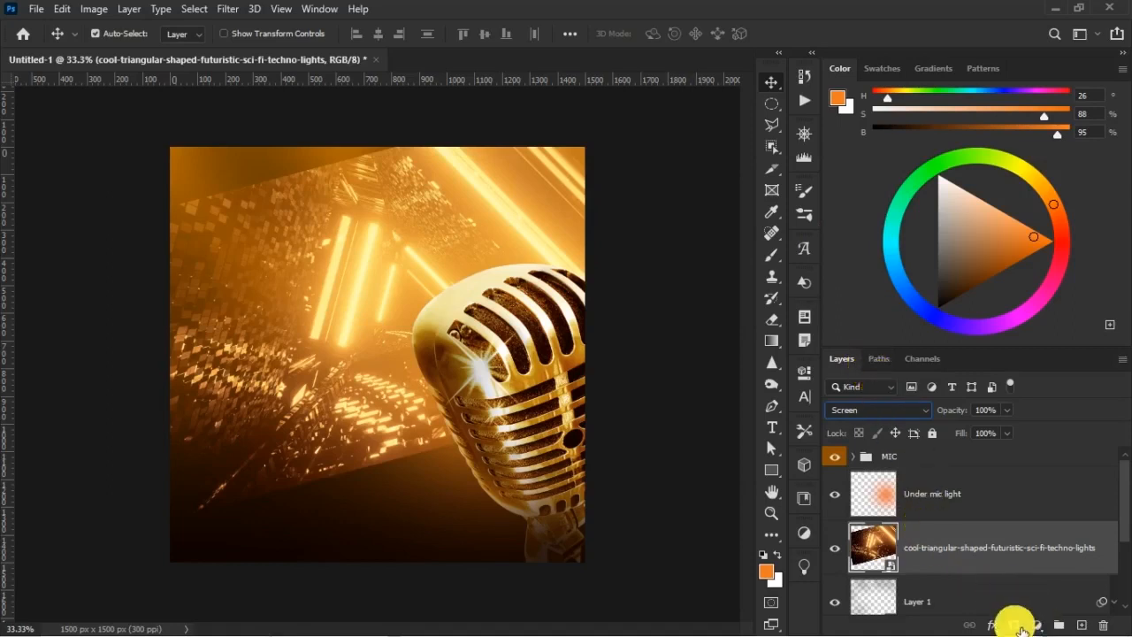
left_click(1015, 624)
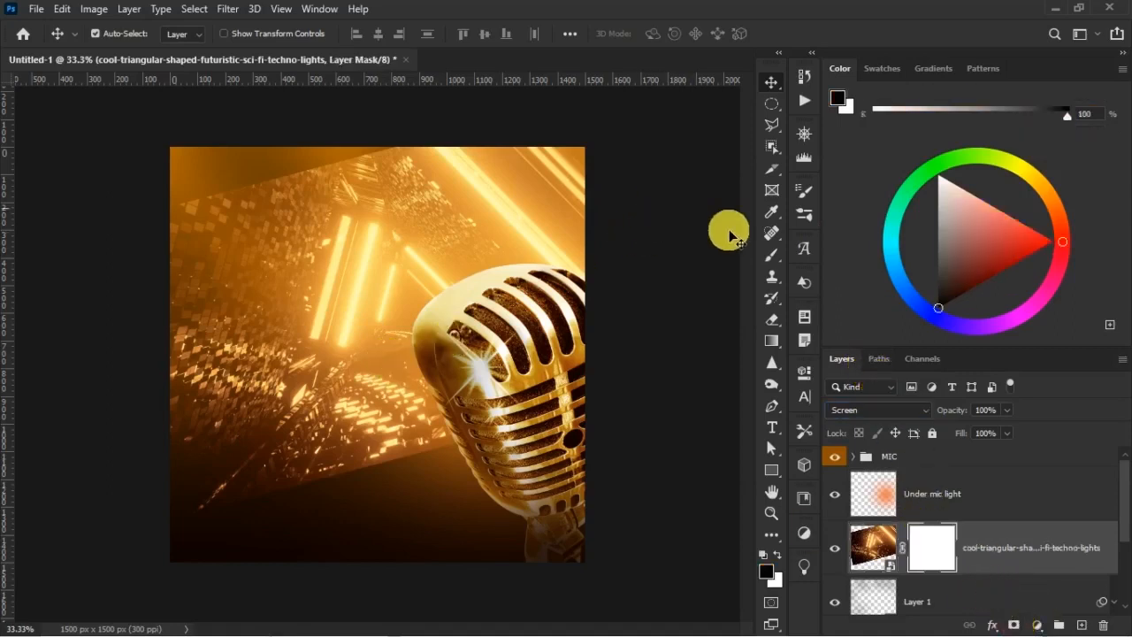
Mask out the left and lower areas of the lights image with a large black brush, starting at 1300 px with 75% opacity and 66% flow
left_click(772, 257)
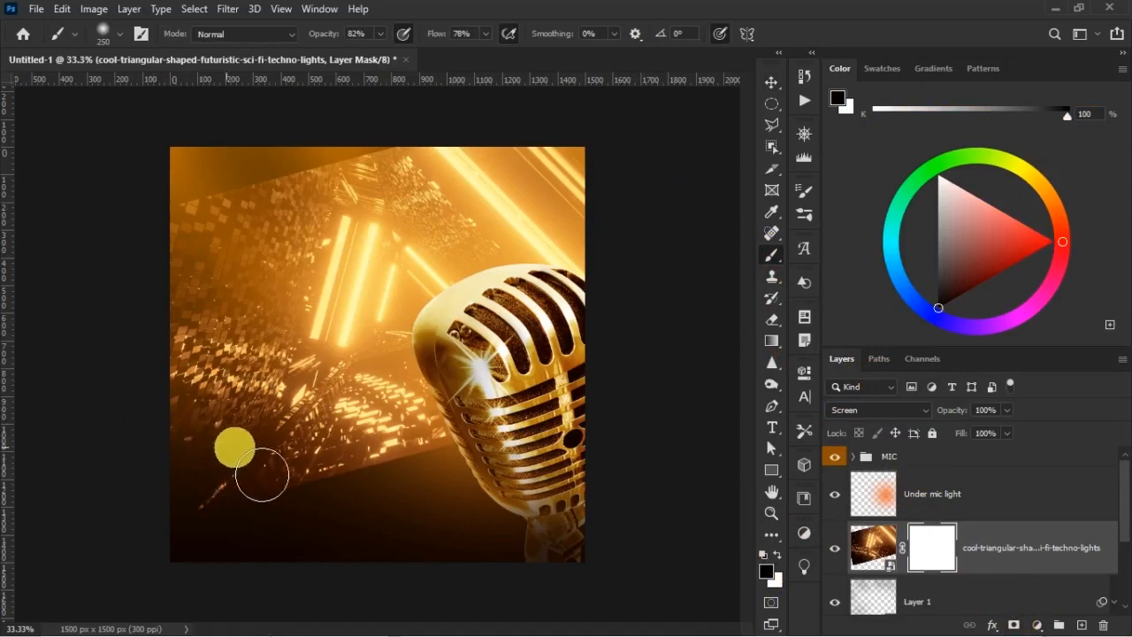
key("bracketright")
key("bracketright")
key("bracketright")
key("bracketright")
key("bracketright")
key("bracketright")
key("bracketright")
key("bracketright")
key("bracketright")
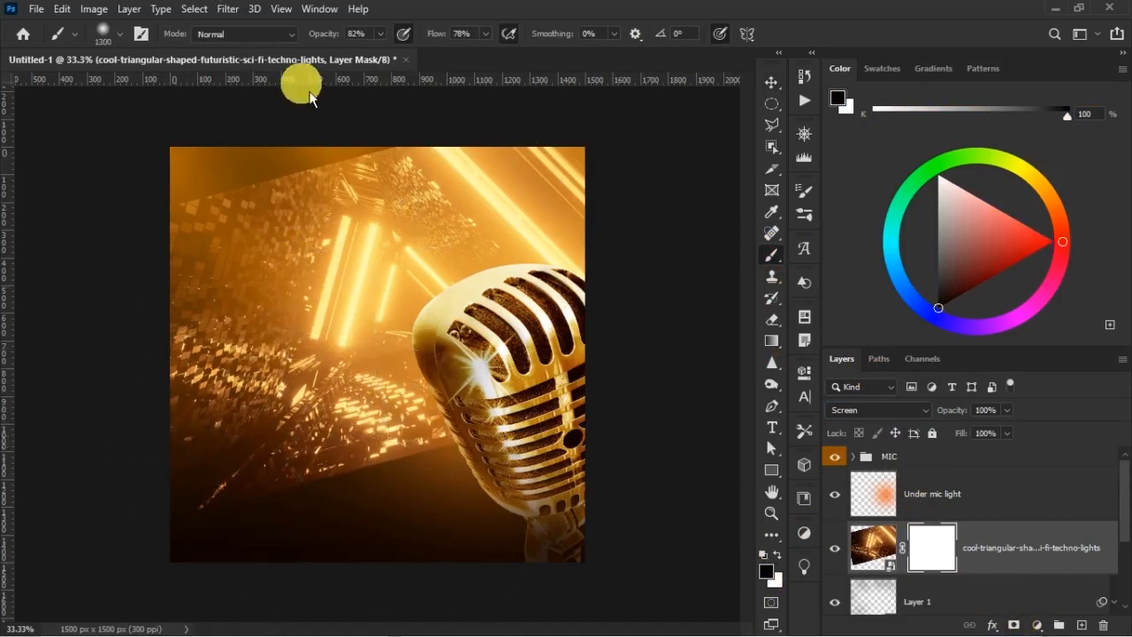
left_click_drag(444, 36, 439, 36)
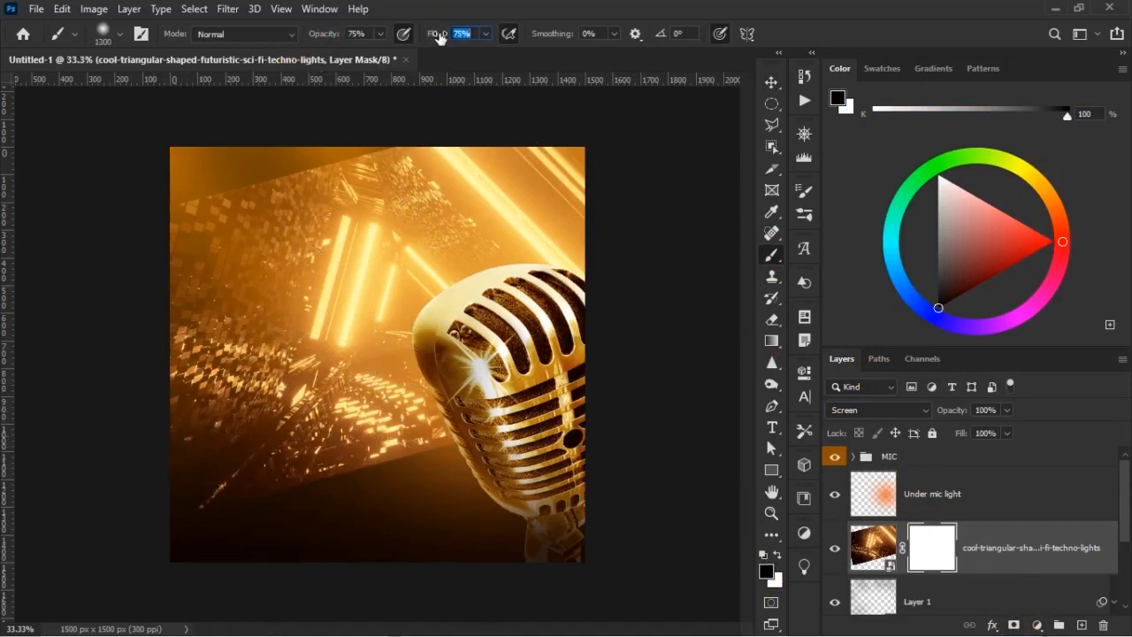
mouse_move(212, 234)
left_mouse_down()
mouse_move(220, 296)
mouse_move(195, 248)
mouse_move(203, 228)
mouse_move(302, 461)
mouse_move(283, 439)
mouse_move(291, 395)
mouse_move(407, 473)
mouse_move(387, 440)
left_mouse_up()
key("bracketleft")
key("bracketleft")
left_click(207, 452)
key("bracketleft")
left_click(245, 404)
left_click(354, 336)
Fade the light bars and particles above and left of the mic on the mask with black brushes of 400 to 700 px
key("bracketleft")
key("bracketleft")
key("bracketleft")
key("bracketleft")
key("bracketleft")
key("bracketleft")
left_click(292, 175)
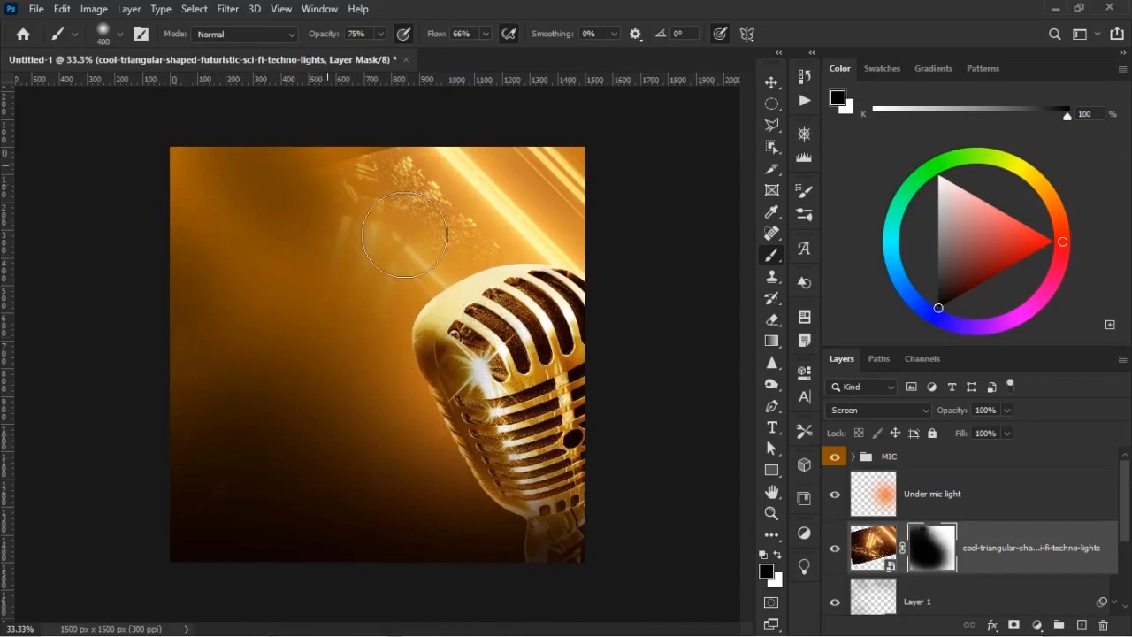
left_click(363, 188)
left_click(363, 157)
left_click(400, 200)
left_click(383, 264)
key("bracketright")
key("bracketright")
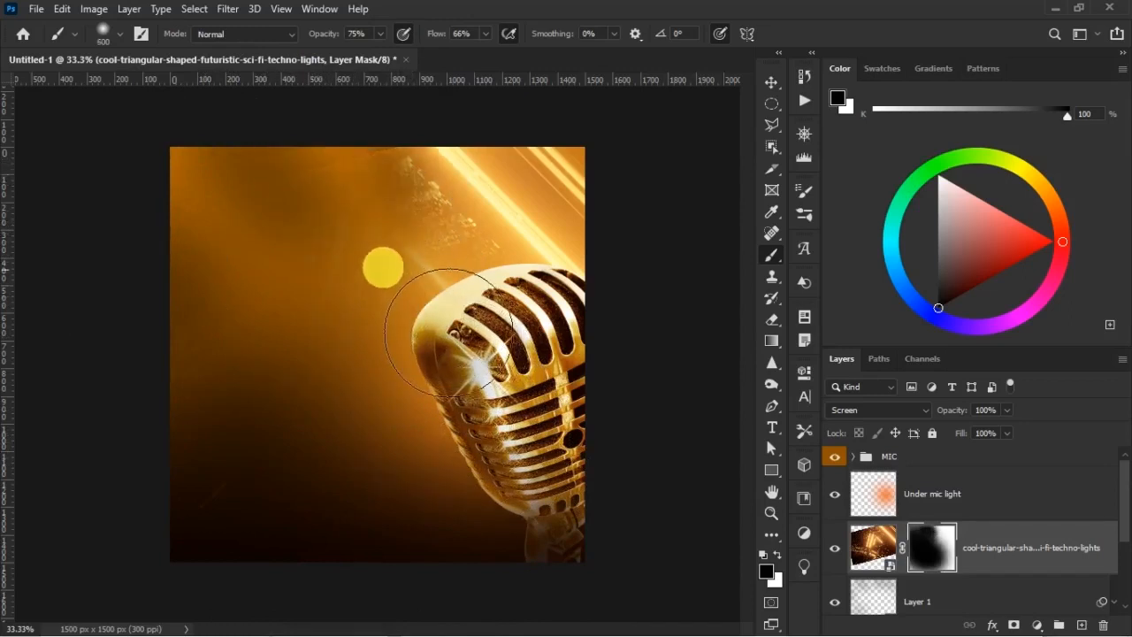
key("bracketright")
left_click(374, 264)
left_click(388, 252)
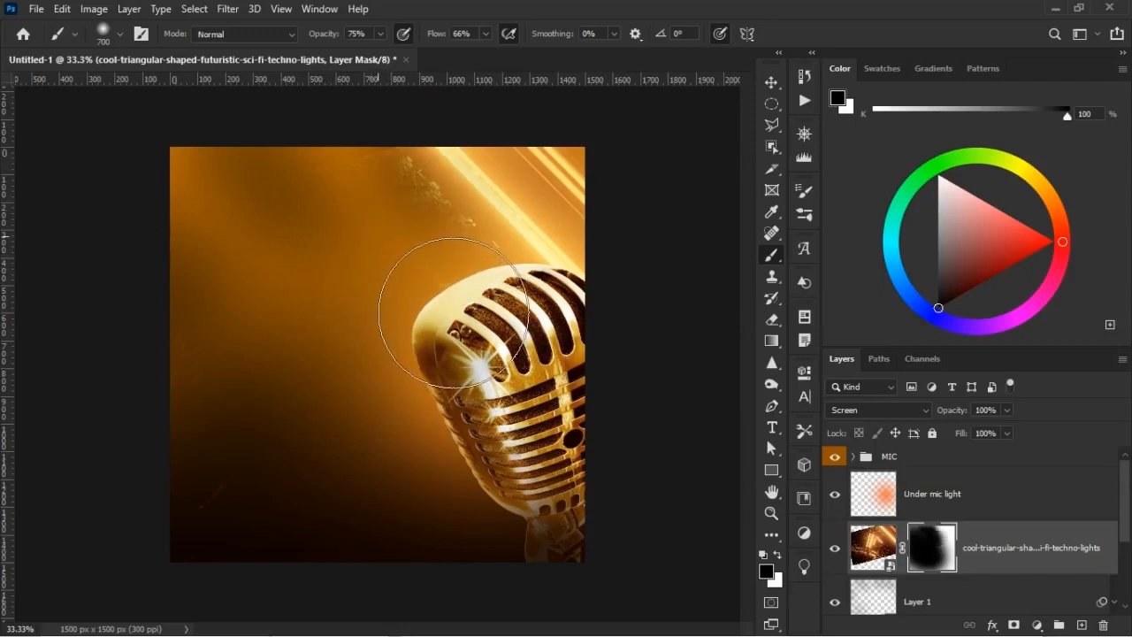
Mask out the remaining particles and soften the lower left side of the diagonal beam above the mic, finishing with a 250 px black brush
left_click(372, 219)
left_click(372, 216)
left_click(382, 218)
left_click(464, 184)
left_click(458, 308)
key("bracketleft")
key("bracketleft")
key("bracketleft")
key("bracketleft")
key("bracketleft")
mouse_move(477, 243)
left_mouse_down()
mouse_move(401, 172)
mouse_move(396, 190)
left_mouse_up()
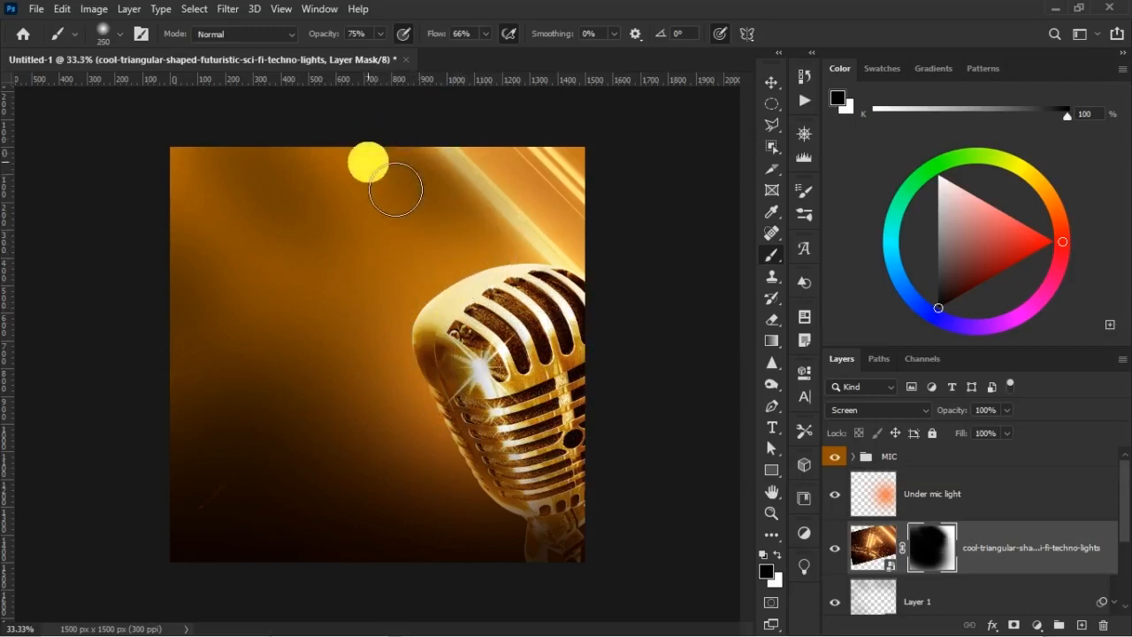
key("v")
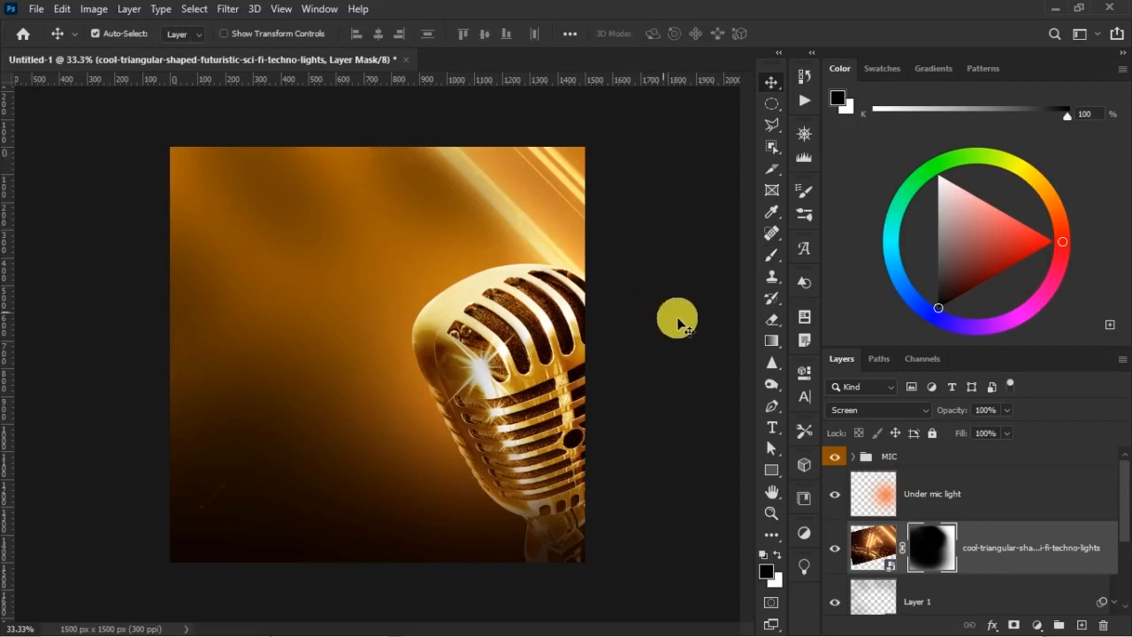
Duplicate the masked lights layer, flip the copy vertically and move it down so its beam crosses the lower right corner
key("ctrl")
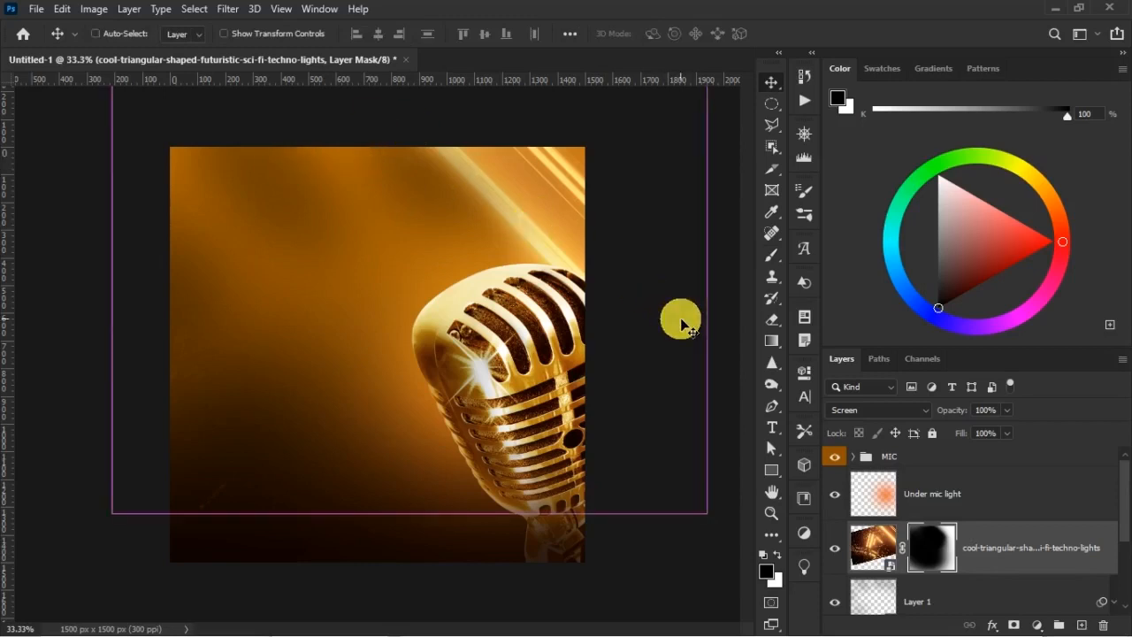
key("ctrl+j")
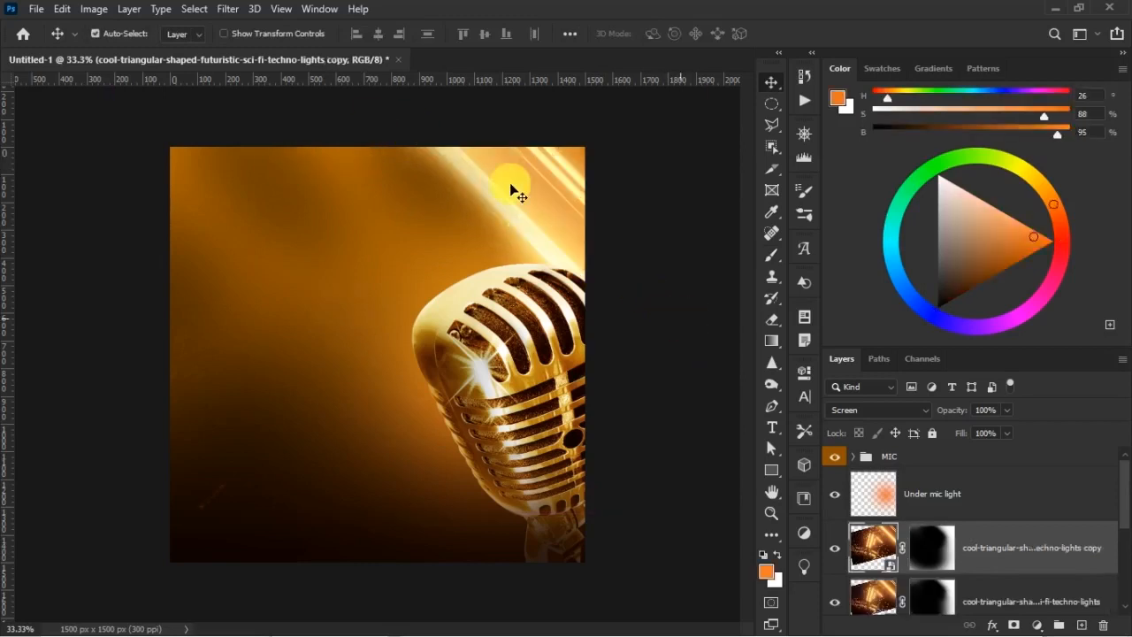
right_click(477, 145)
left_click(396, 211)
key("ctrl+t")
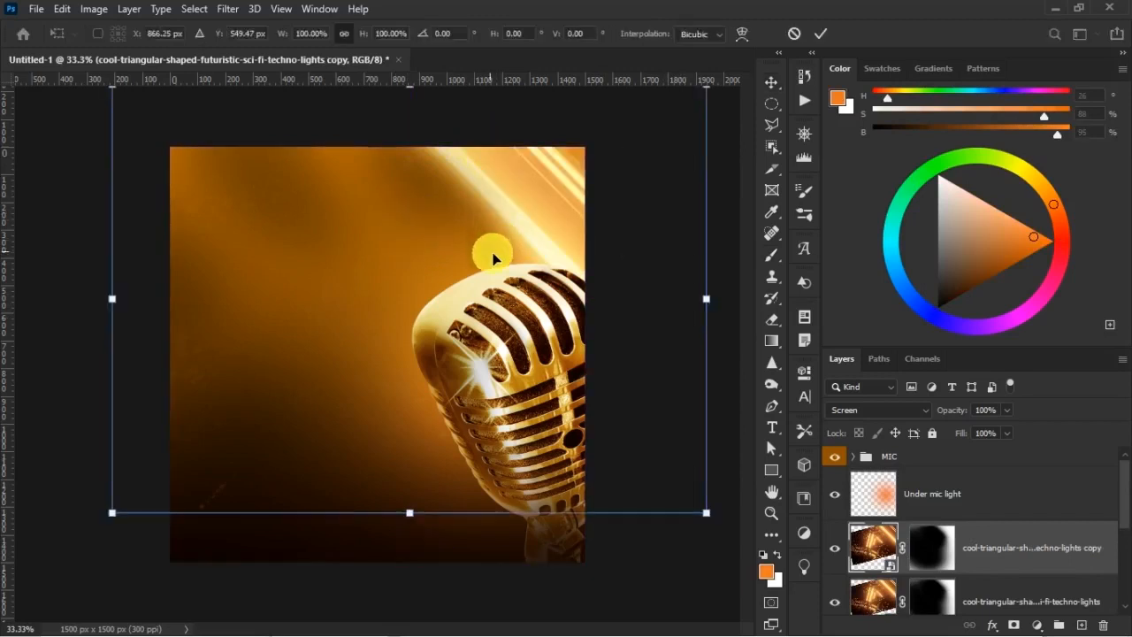
right_click(534, 213)
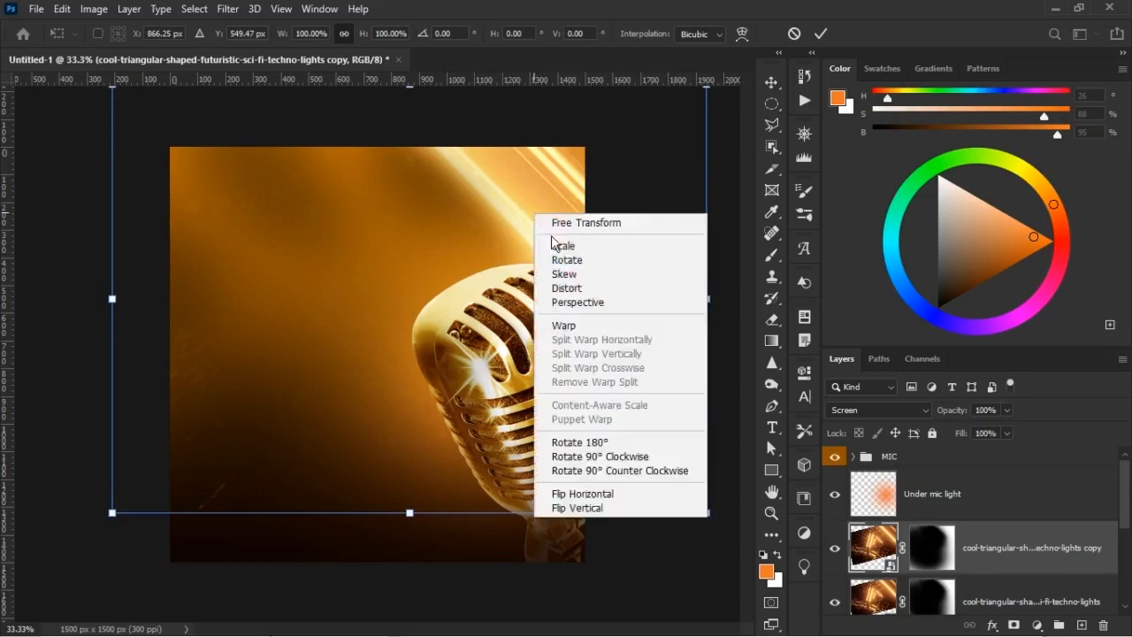
left_click(596, 519)
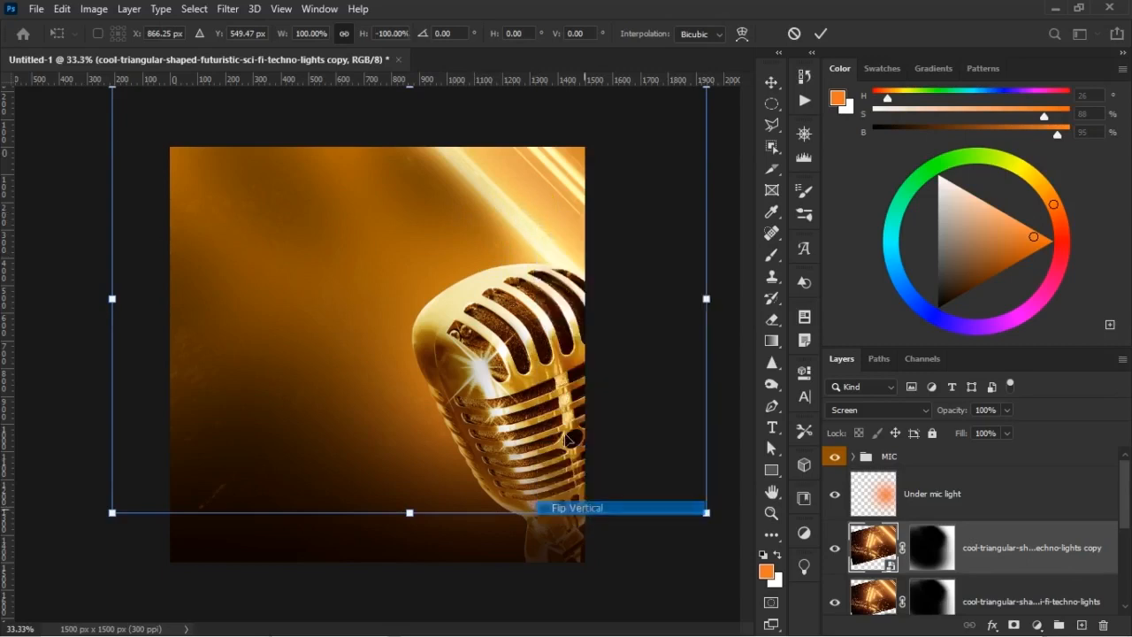
left_click_drag(541, 439, 544, 513)
double_click(566, 500)
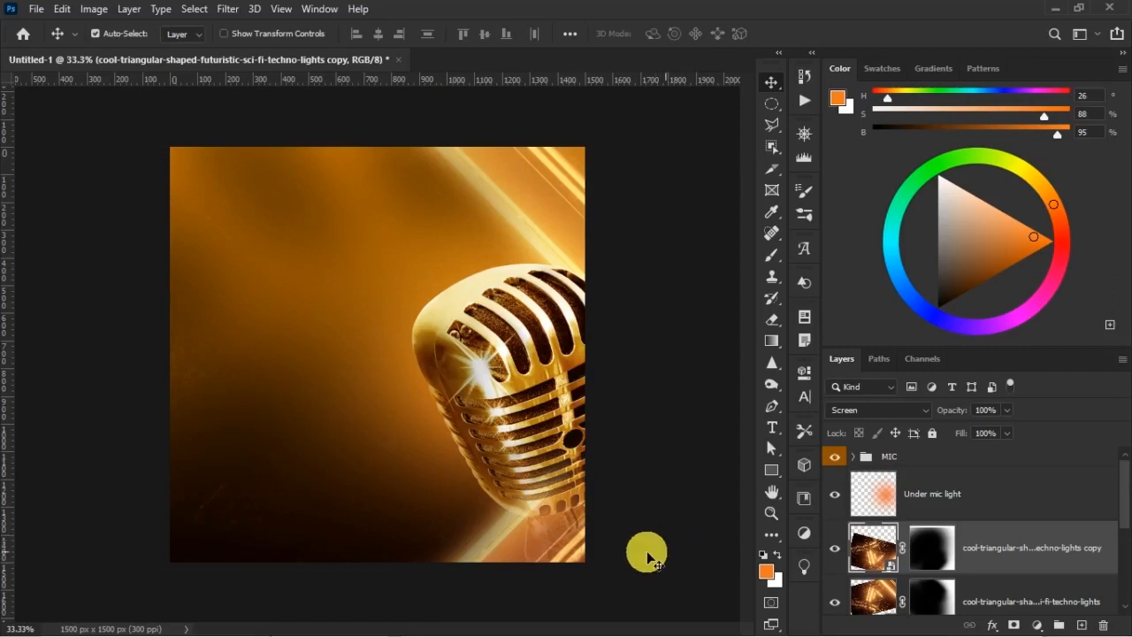
Mask out most of the flipped beam around the mic's base with a black brush of 600 px and larger
left_click(938, 553)
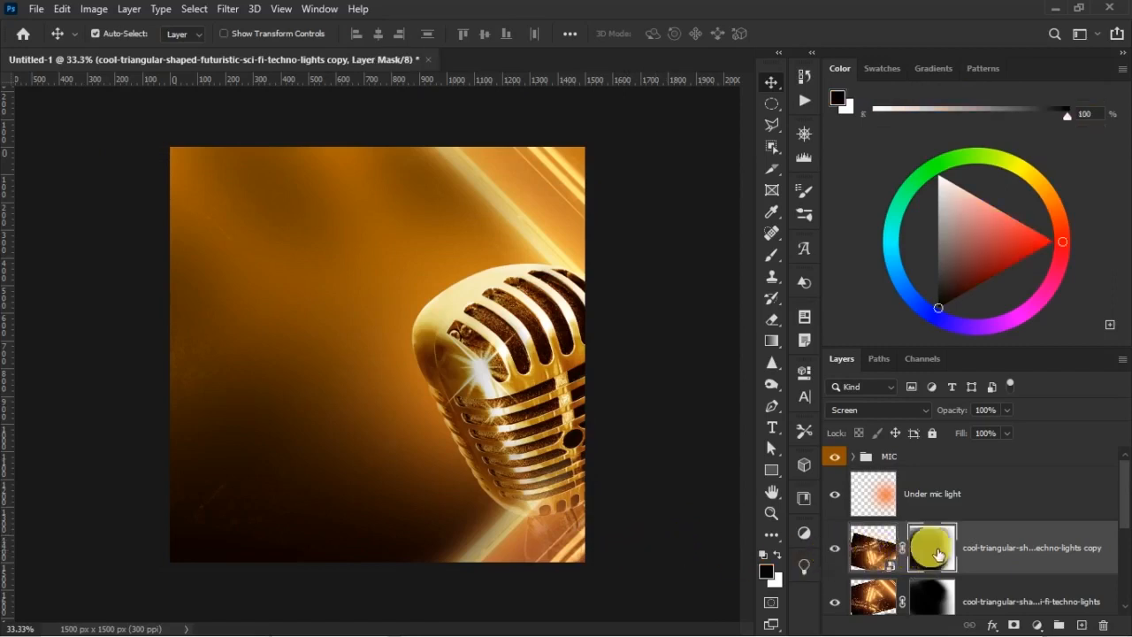
key("b")
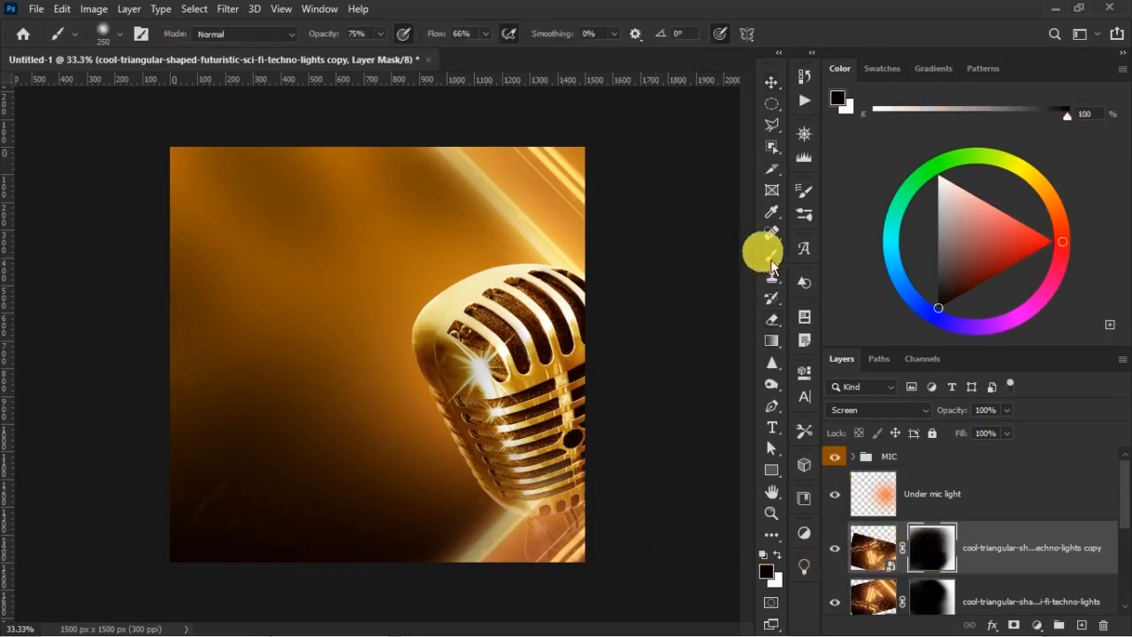
key("bracketright")
key("bracketright")
key("bracketright")
key("bracketright")
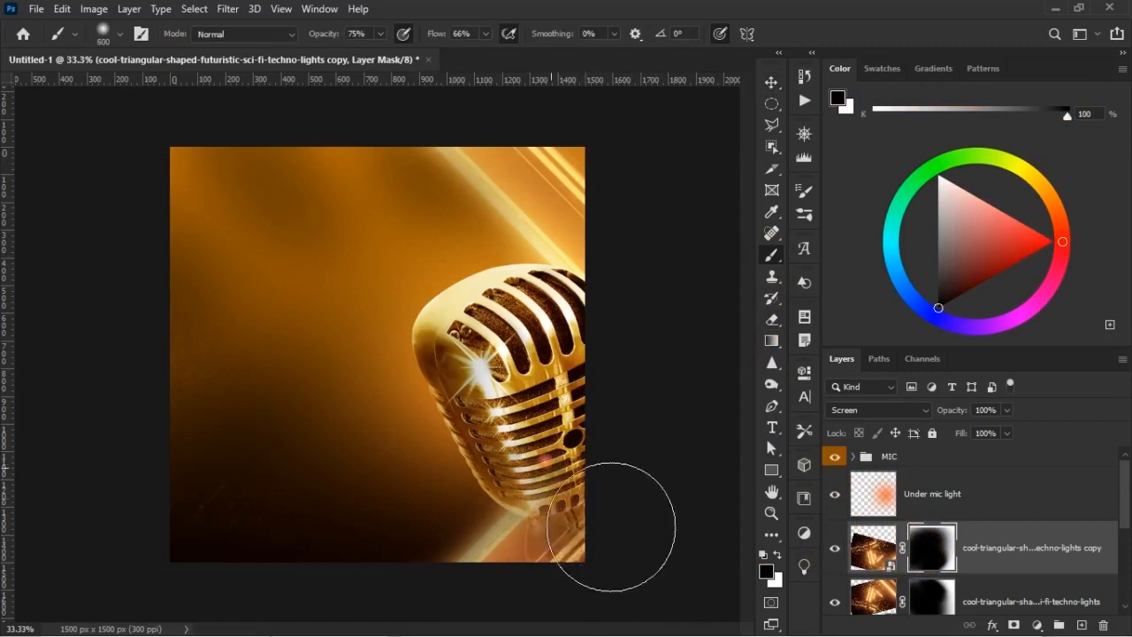
left_click_drag(611, 526, 568, 505)
key("bracketright")
left_click(576, 397)
mouse_move(575, 397)
left_mouse_down()
mouse_move(449, 399)
mouse_move(416, 456)
left_mouse_up()
left_click(434, 576)
left_click(421, 574)
Soften the rest of the flipped beam along the lower edge beside the mic stand with a 400 px black brush
key("bracketleft")
key("bracketleft")
key("bracketleft")
mouse_move(461, 577)
left_mouse_down()
mouse_move(495, 586)
mouse_move(495, 575)
left_mouse_up()
mouse_move(558, 554)
left_mouse_down()
mouse_move(463, 472)
mouse_move(495, 462)
left_mouse_up()
key("v")
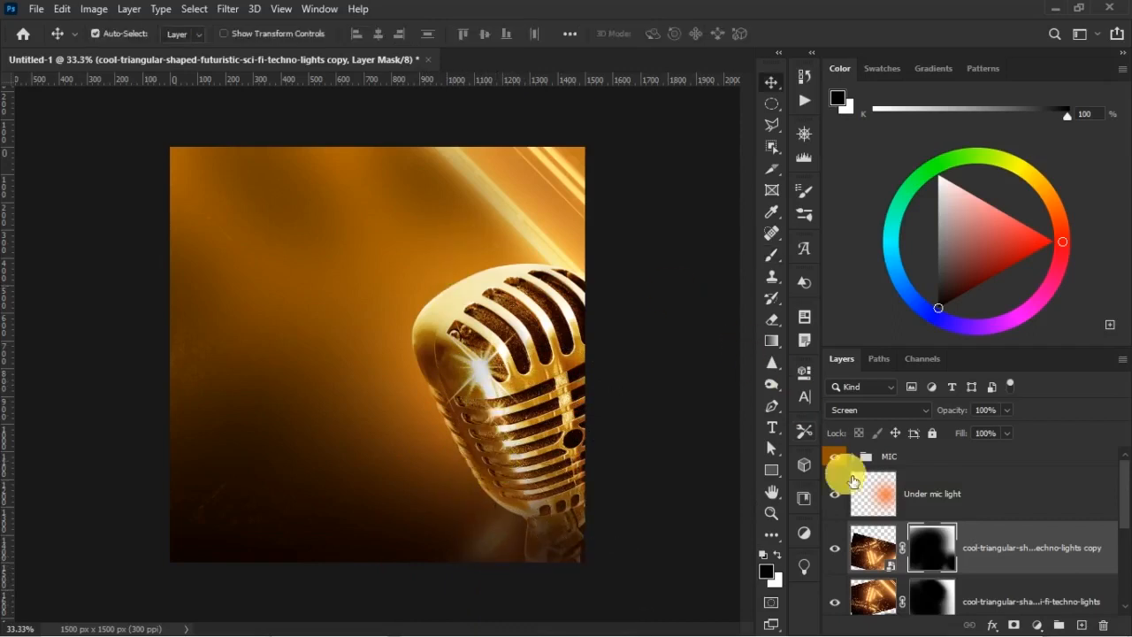
Move the original lights layer a little to the right so its diagonal beam sits closer to the canvas edge
left_click(887, 615)
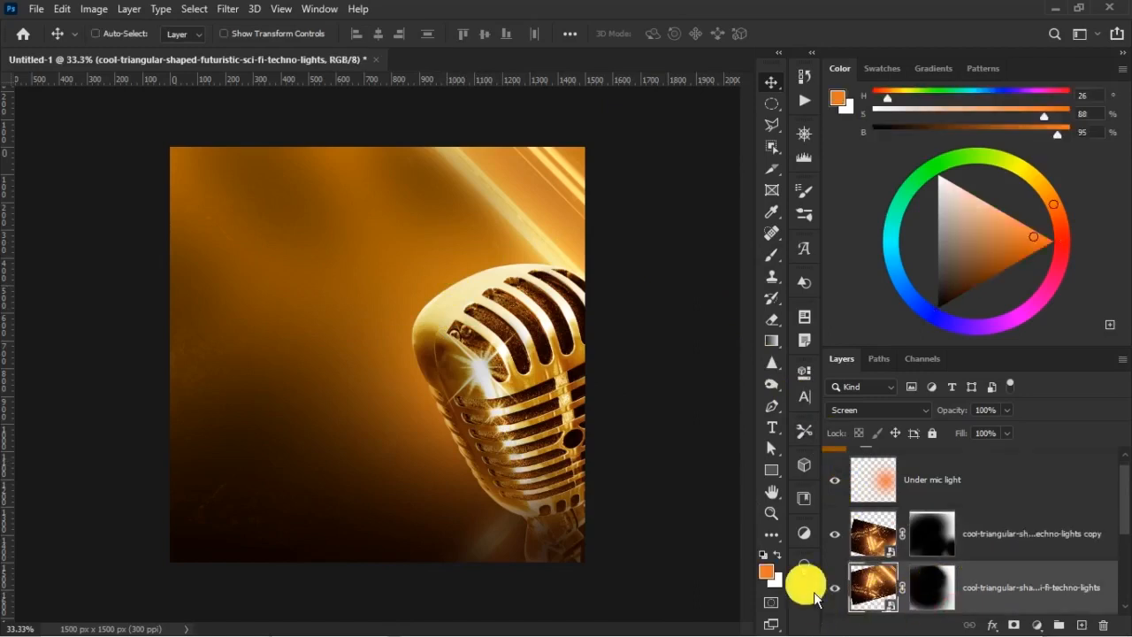
key("ctrl+t")
left_click_drag(614, 190, 669, 167)
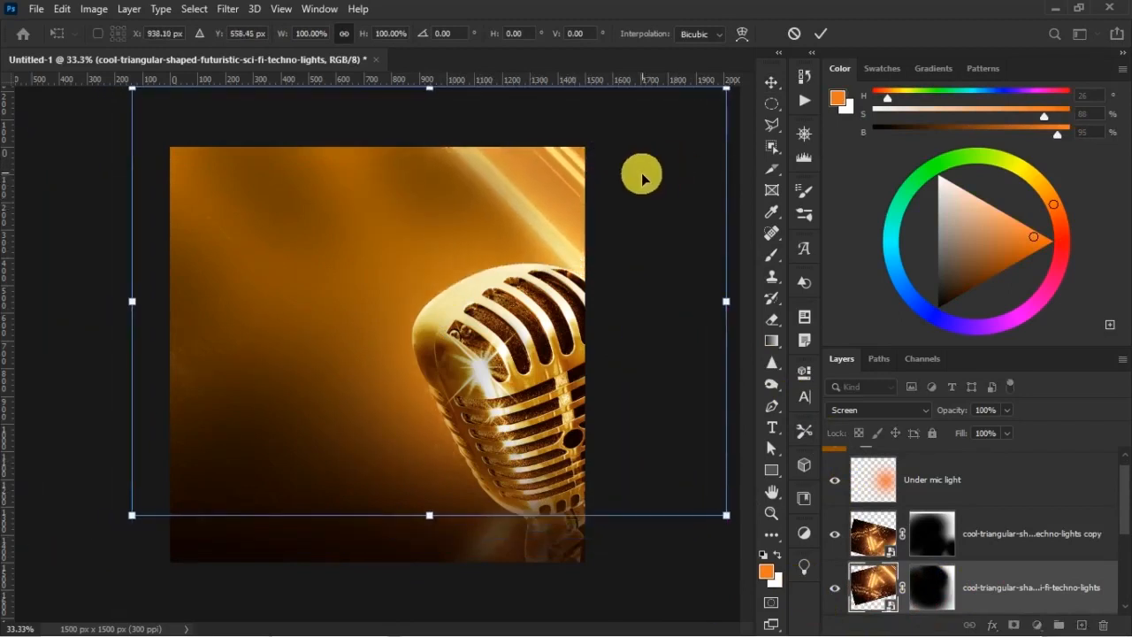
key("Return")
left_click_drag(469, 316, 575, 298)
scroll(944, 528, "up", 1)
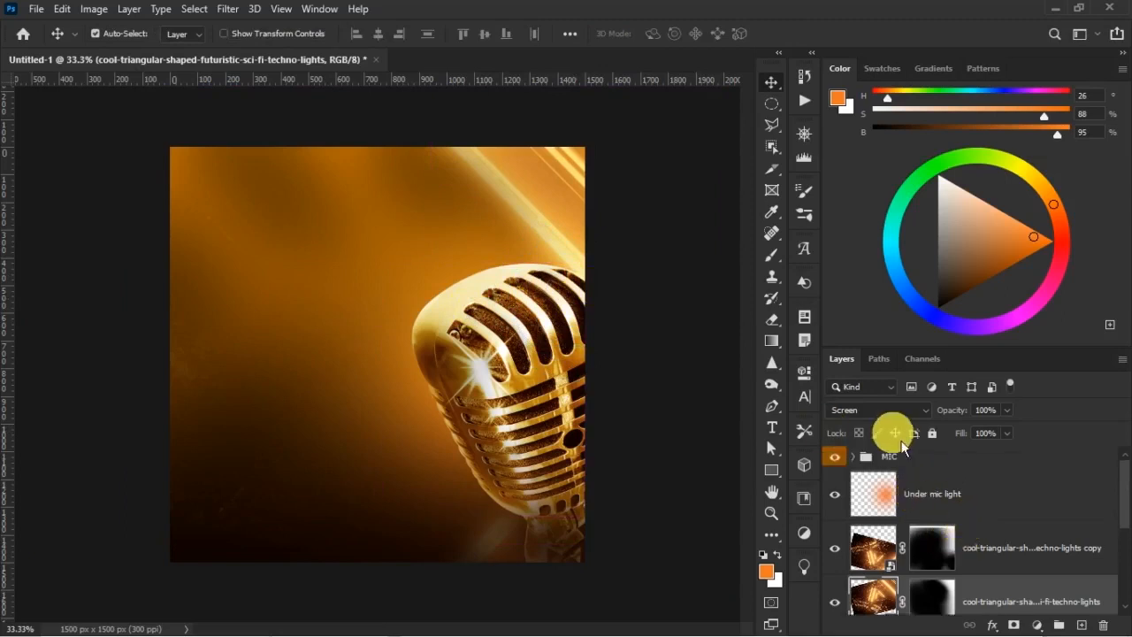
Place the embedded ornament image pngwing.com(24) above the MIC group
left_click(929, 456)
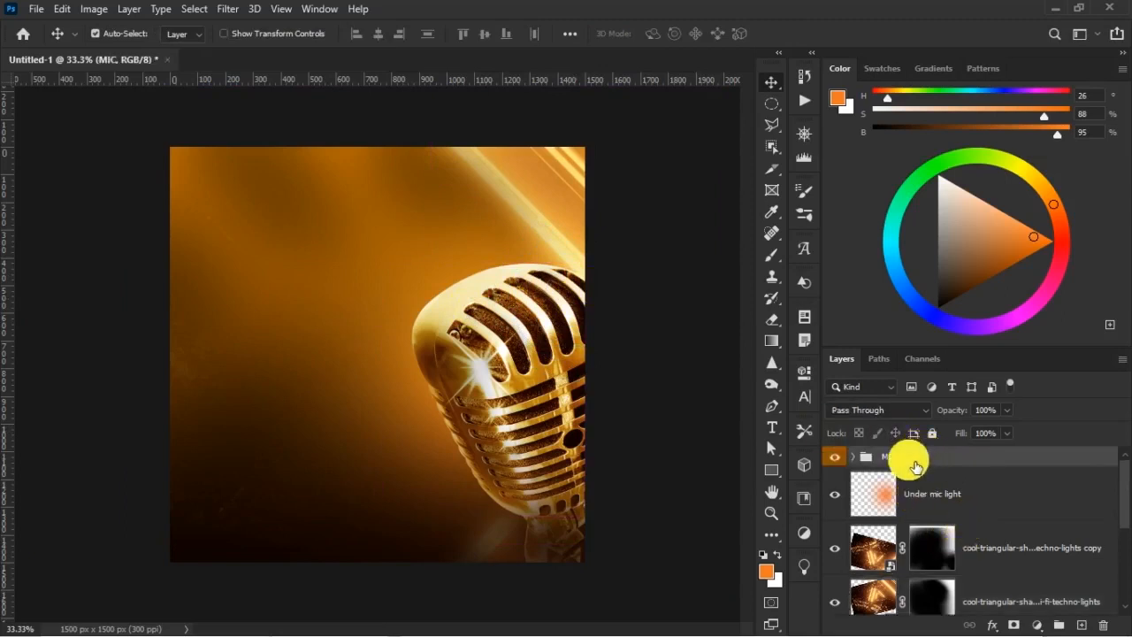
double_click(905, 464)
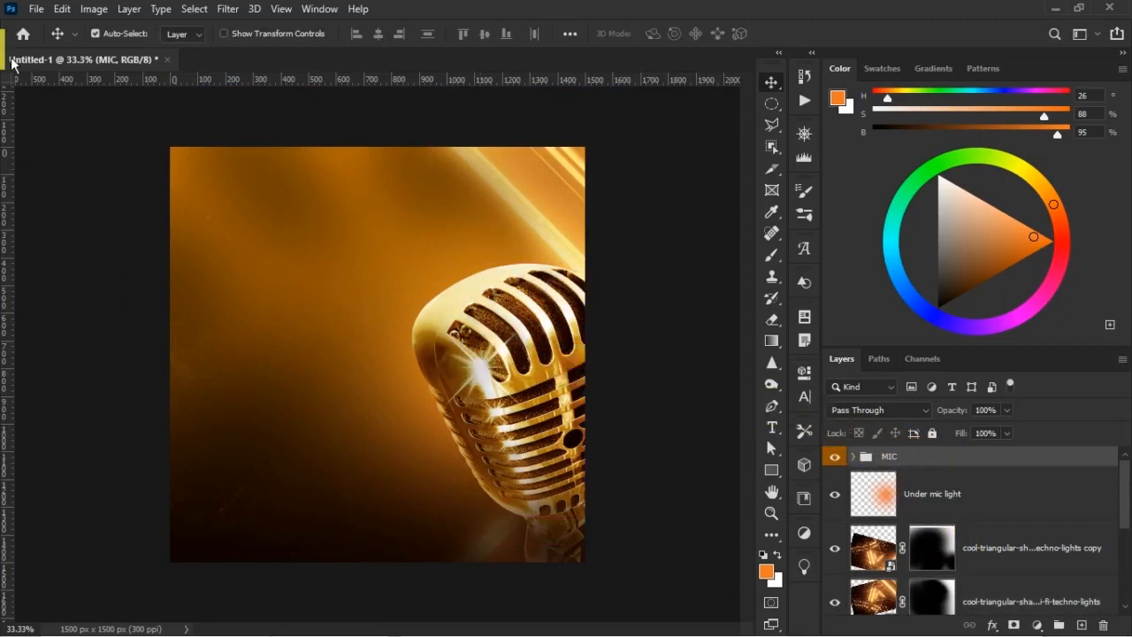
left_click(35, 11)
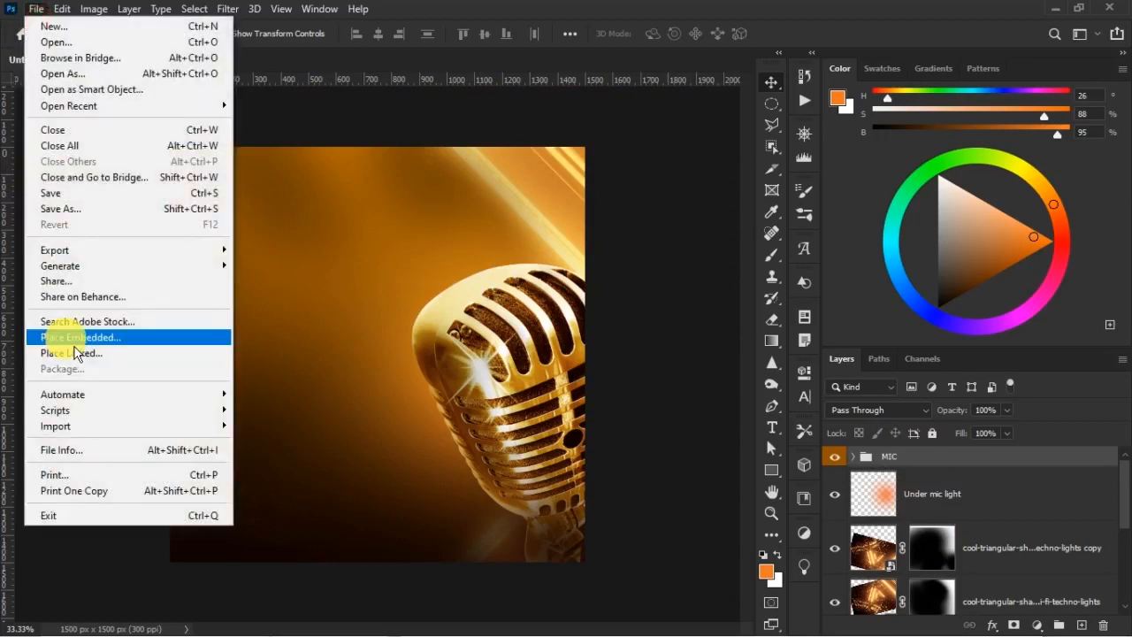
left_click(232, 334)
left_click(855, 221)
double_click(855, 221)
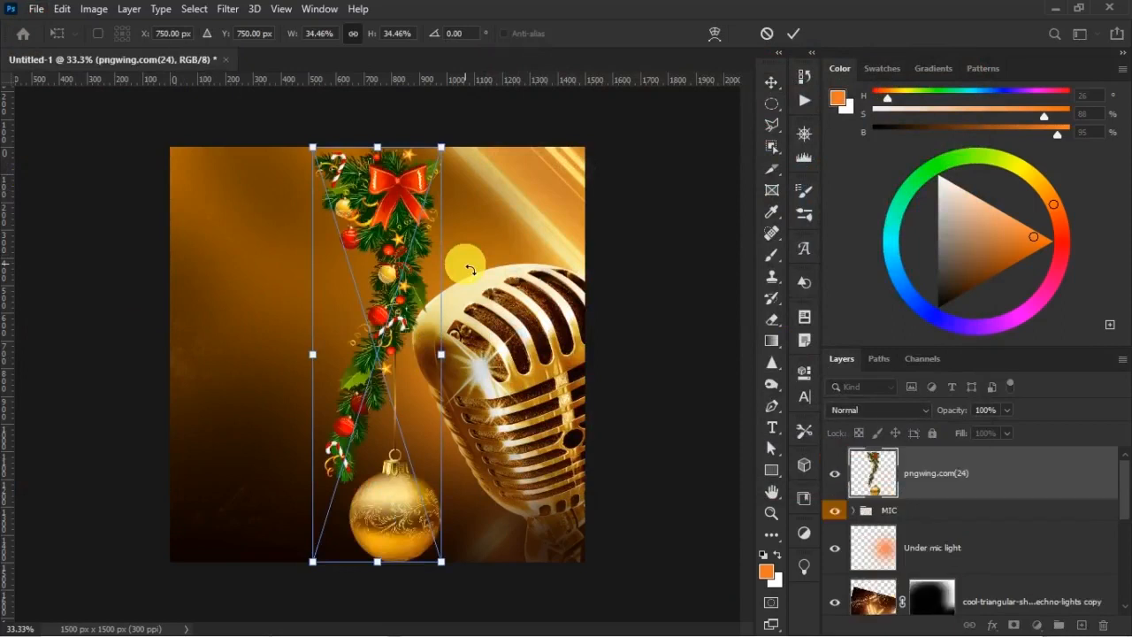
Scale the ornament image to 43.39%, rotate it 14.10° and position it so the gold bauble hangs partly off the canvas's upper left side
left_click_drag(441, 150, 554, 78)
left_click_drag(401, 267, 276, 219)
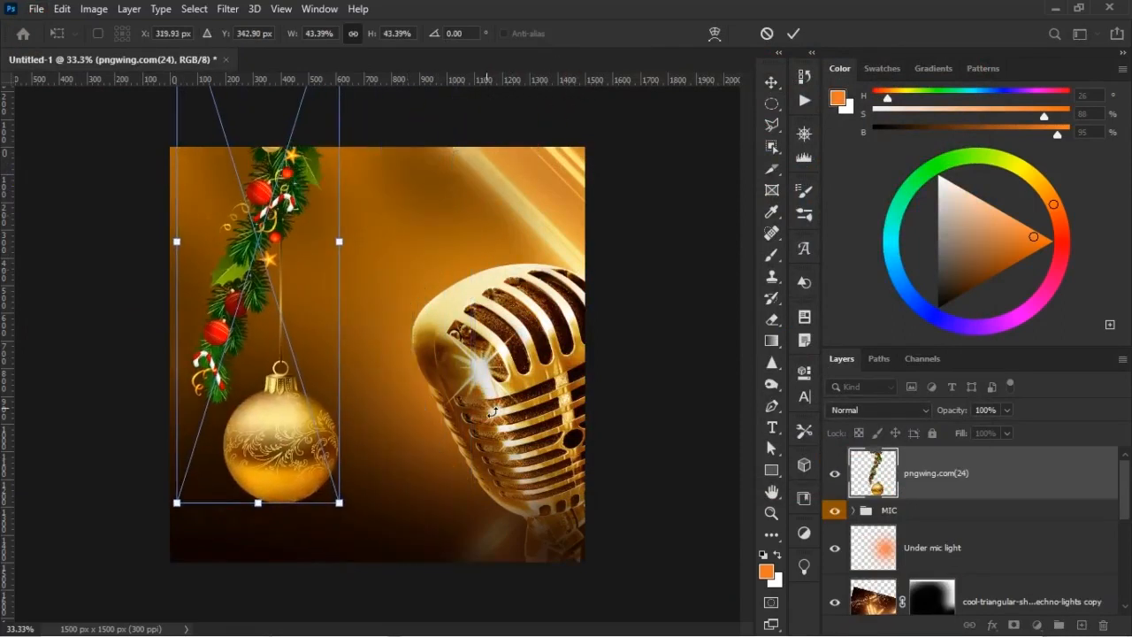
left_click_drag(453, 382, 439, 470)
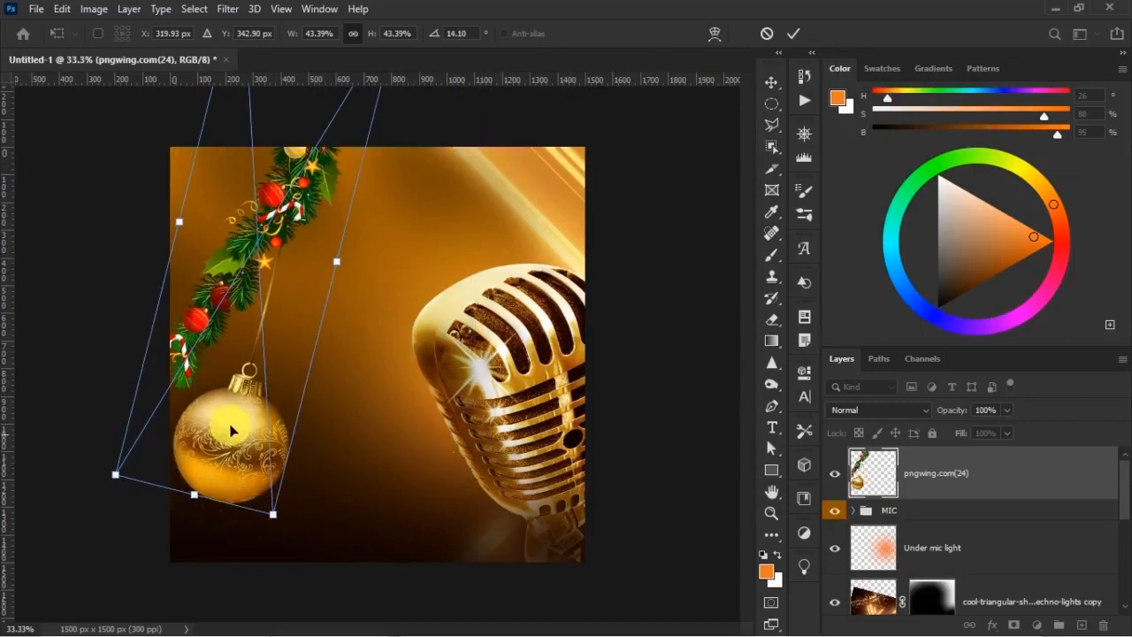
left_click_drag(260, 384, 239, 271)
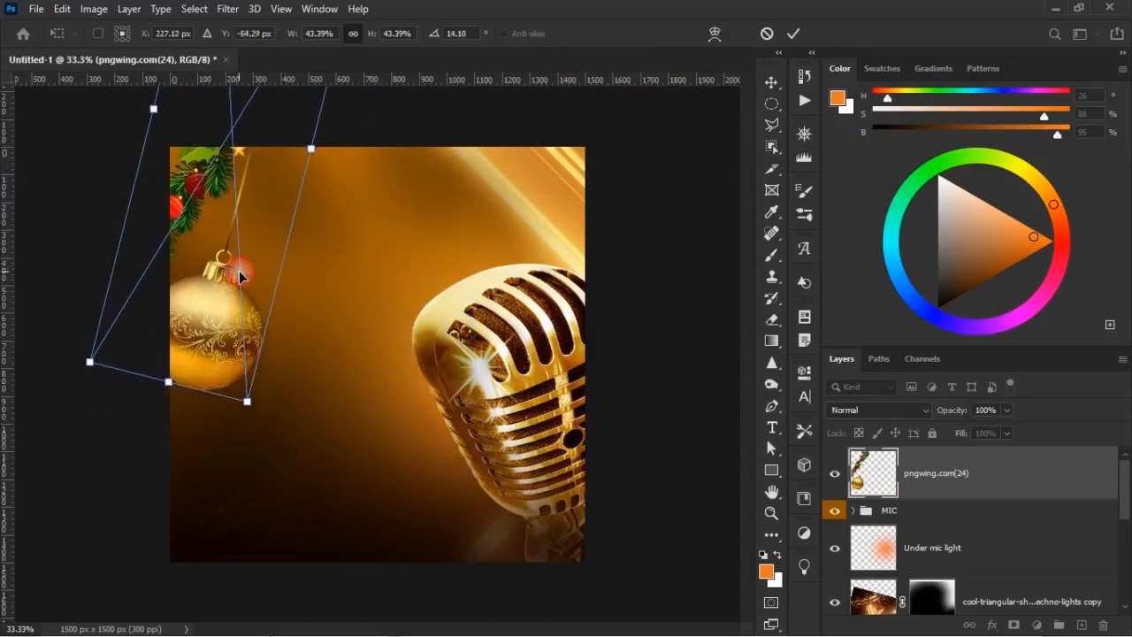
left_click(240, 272)
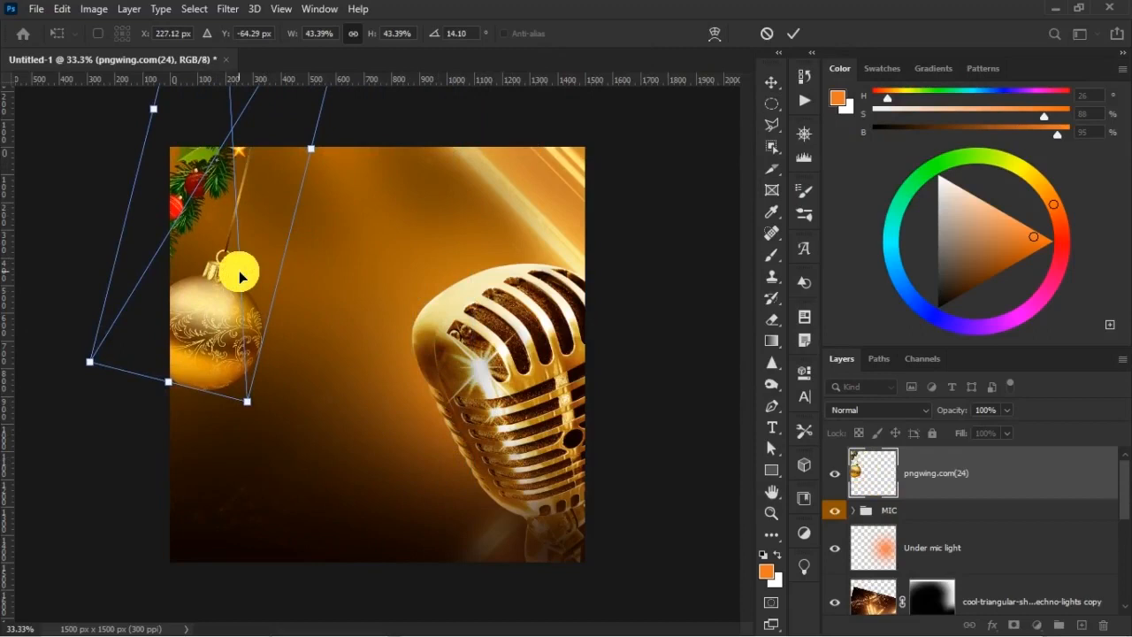
mouse_move(223, 338)
left_mouse_down()
mouse_move(206, 329)
mouse_move(204, 350)
left_mouse_up()
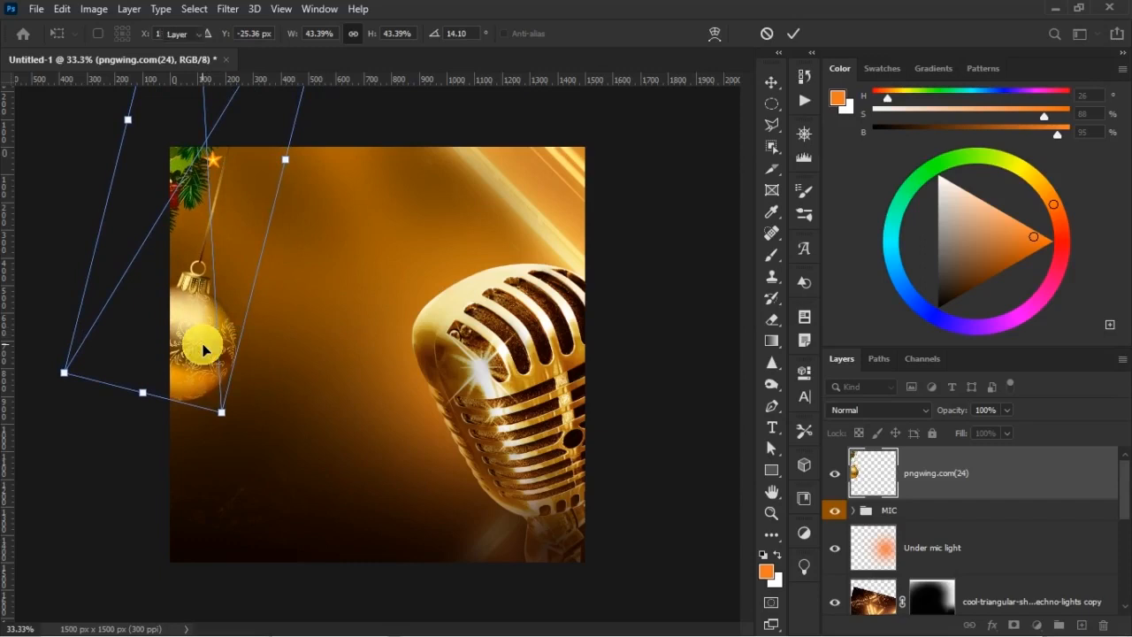
key("Return")
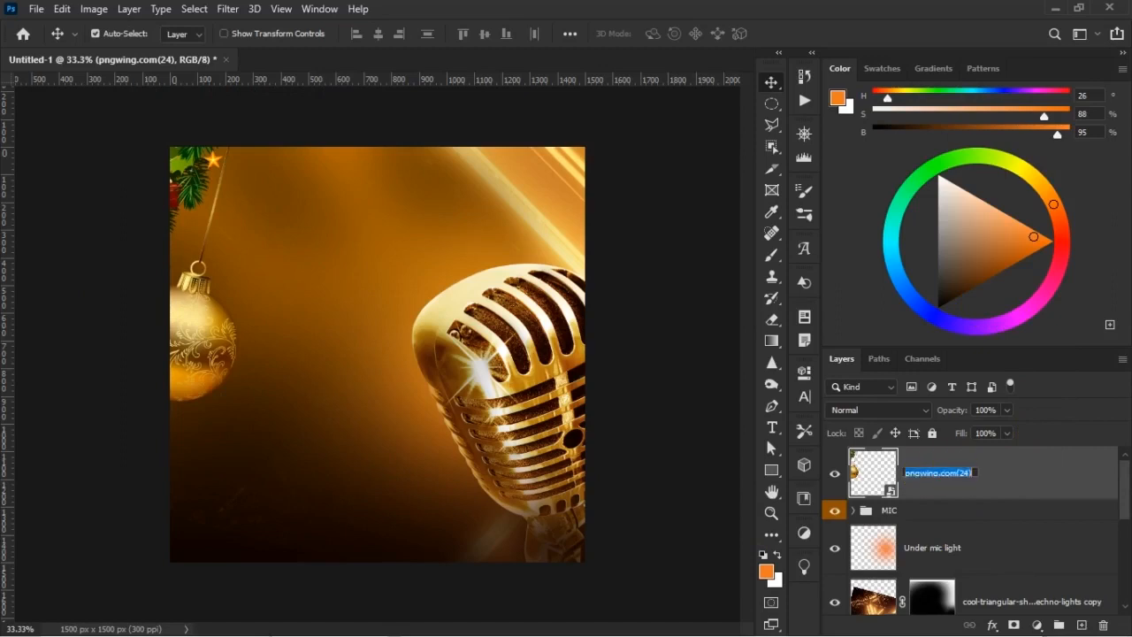
Rename the placed ornament layer to BELL and add a layer mask to it
type("L")
left_click(955, 467)
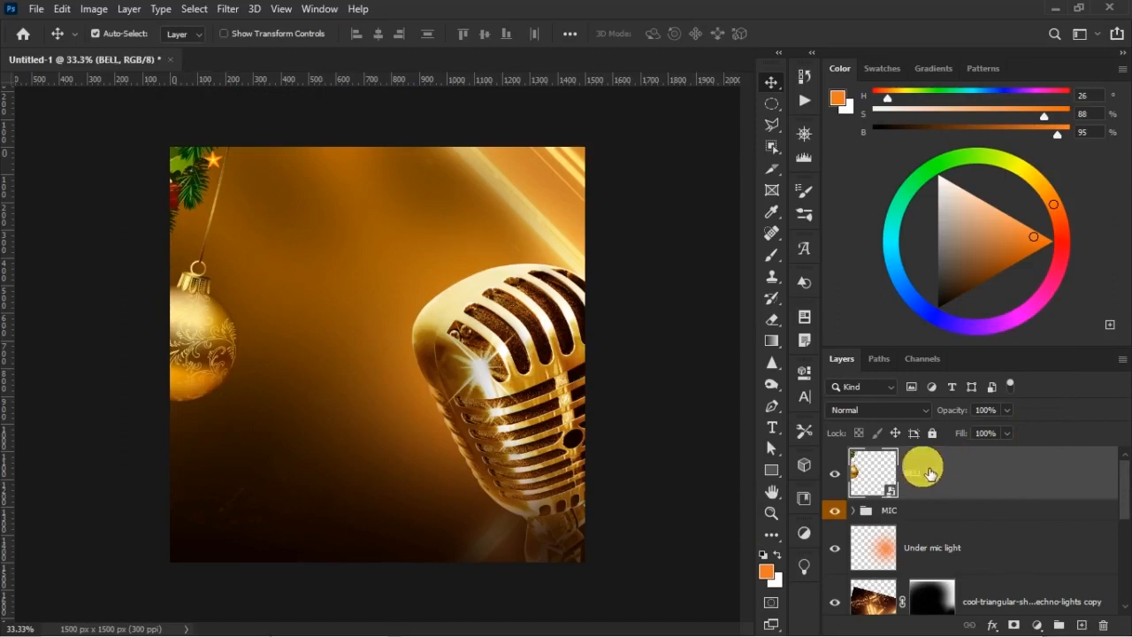
left_click(1013, 624)
Paint over the garland leaves above the bauble on the BELL mask with a black brush reduced to 250 px and 175 px
key("b")
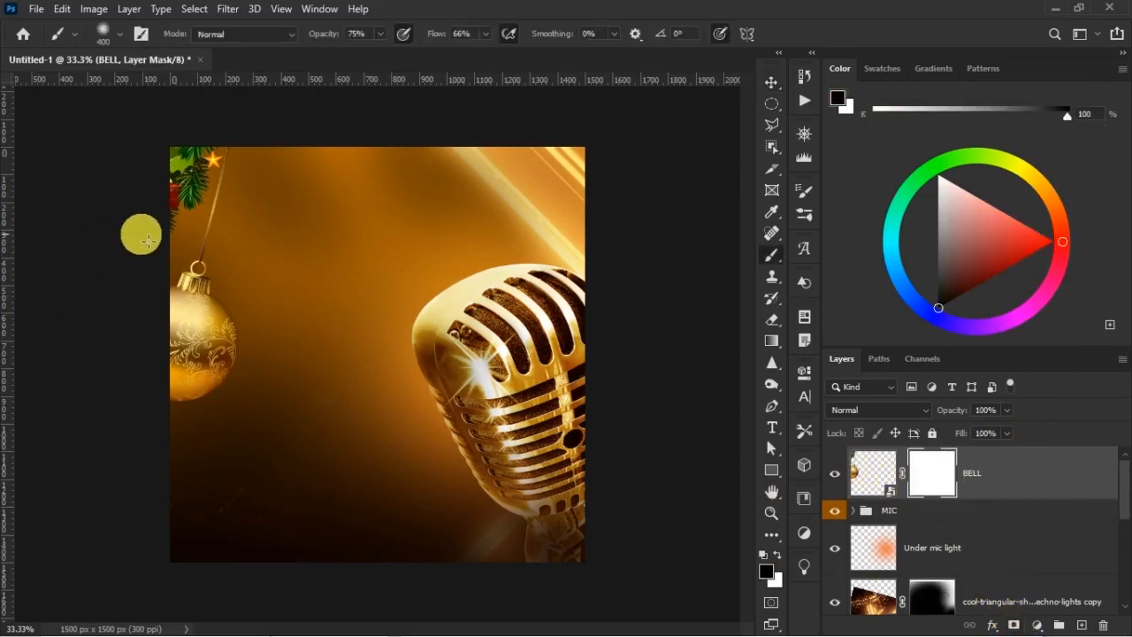
key("bracketleft")
key("bracketleft")
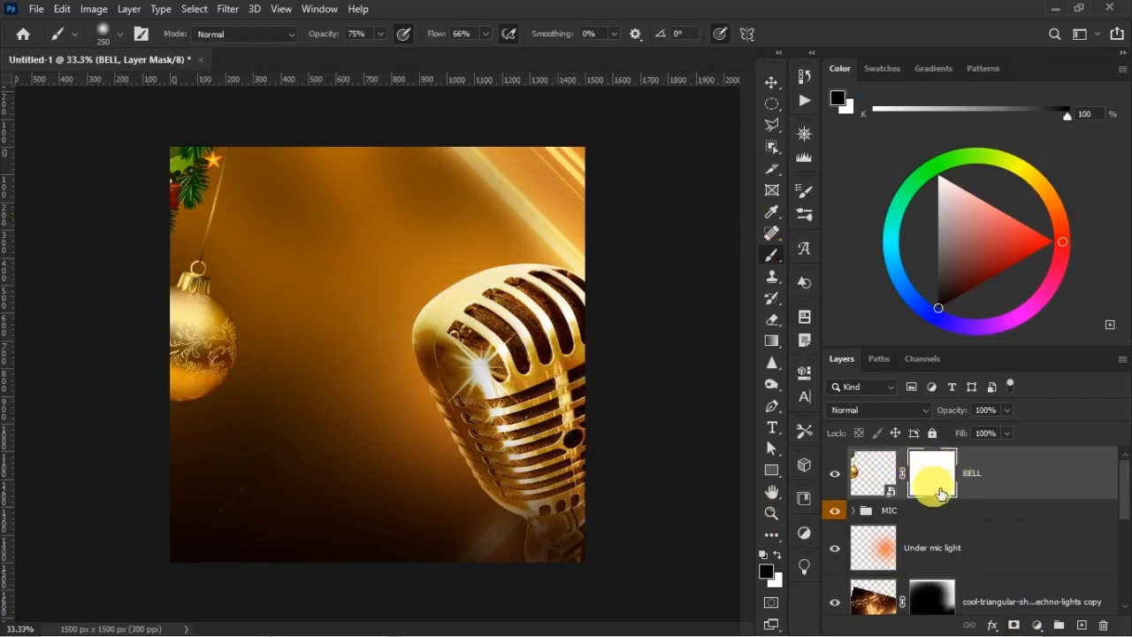
mouse_move(199, 185)
left_mouse_down()
mouse_move(197, 194)
mouse_move(199, 175)
mouse_move(221, 199)
mouse_move(237, 263)
mouse_move(277, 280)
left_mouse_up()
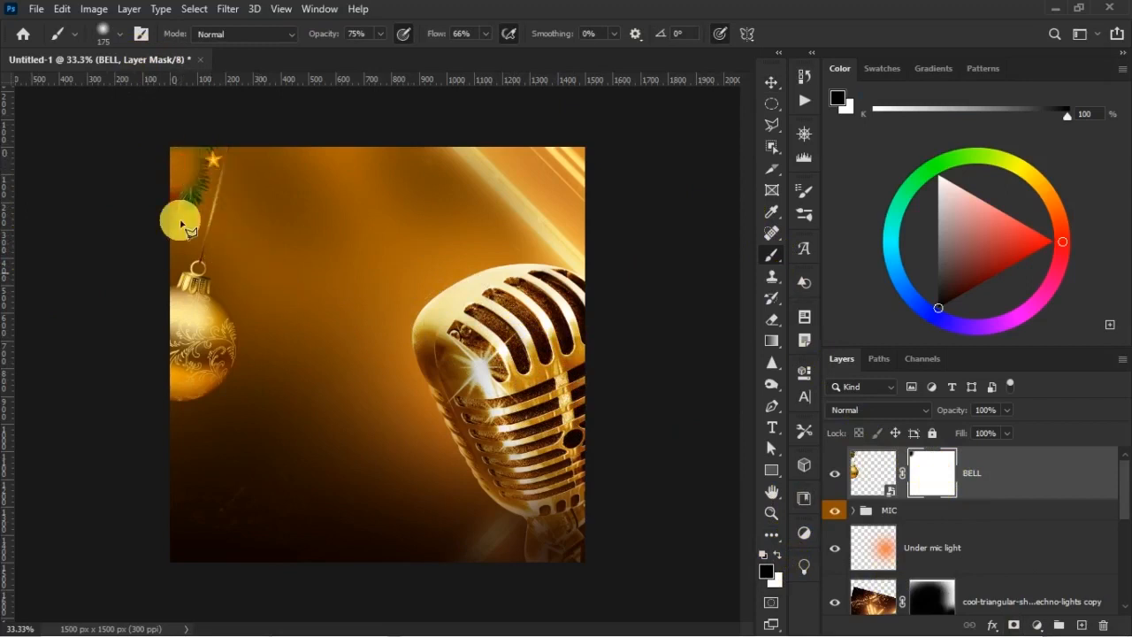
Outline the remaining garland beside the bauble's string with the Polygonal Lasso, keeping the string outside the selection
key("l")
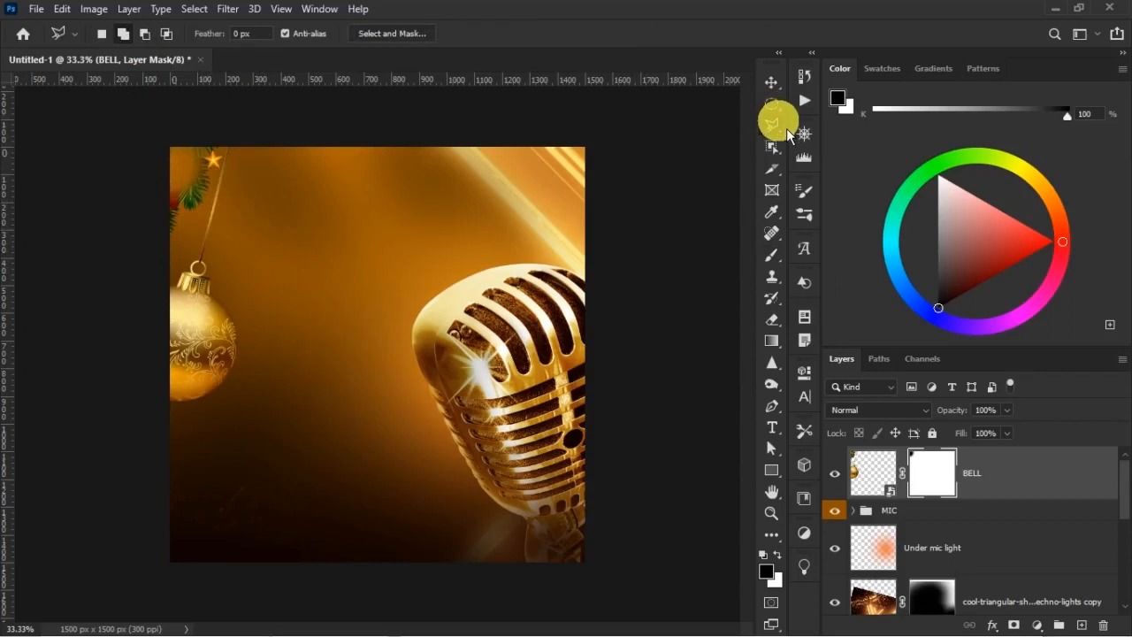
left_click(856, 141)
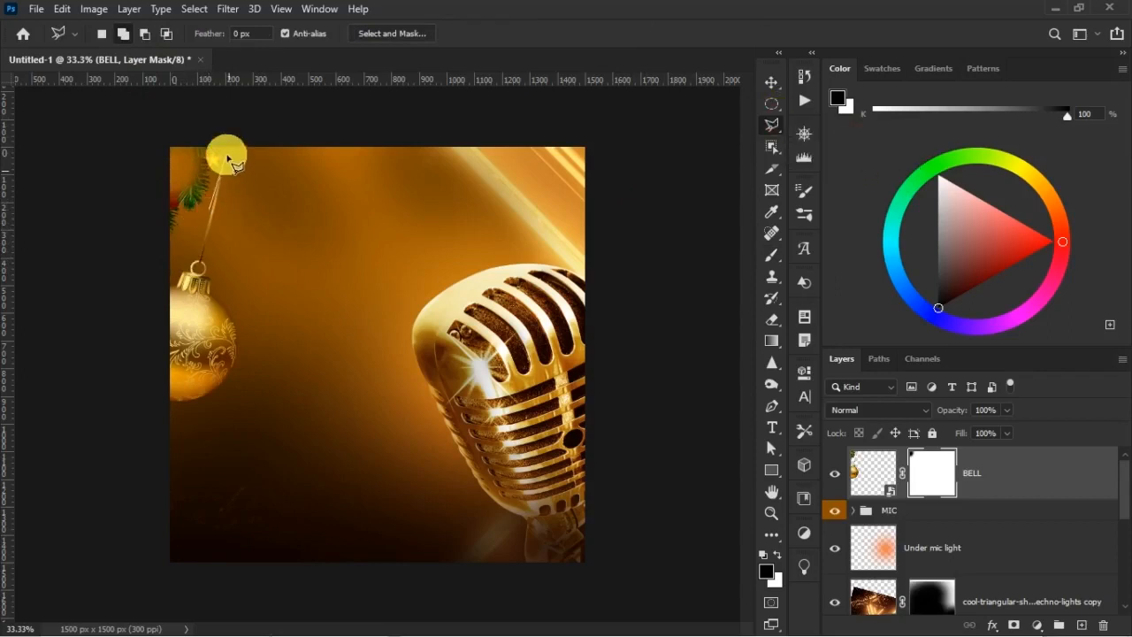
left_click(224, 128)
left_click(145, 124)
left_click(141, 250)
left_click(200, 249)
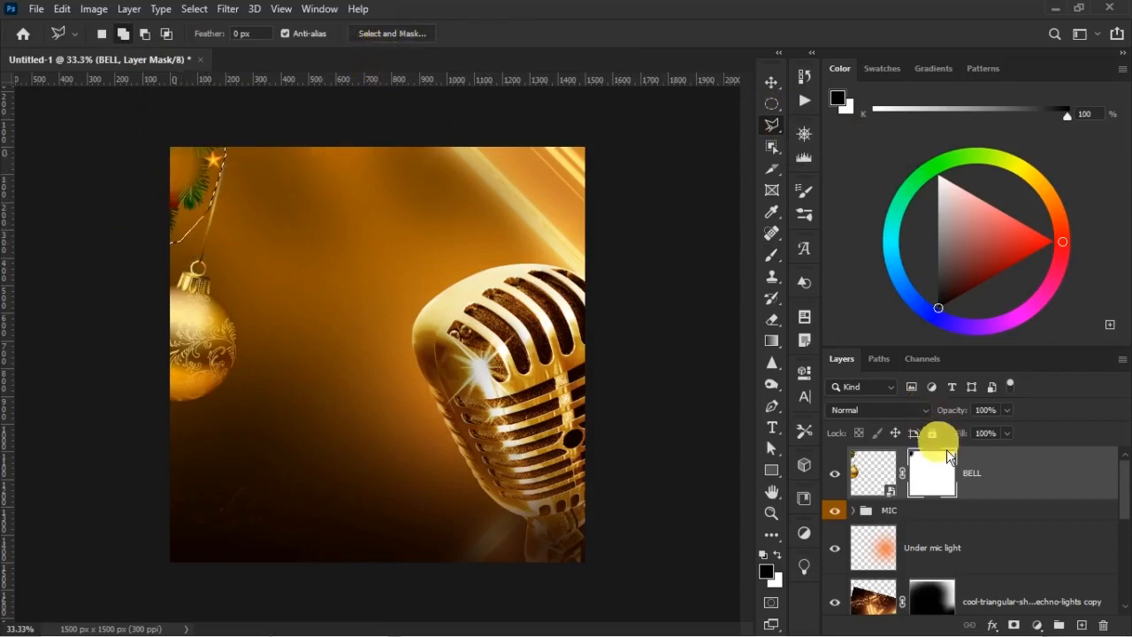
Mask out the garland inside the selection with a 250 px black brush, and clear the selection
left_click(772, 256)
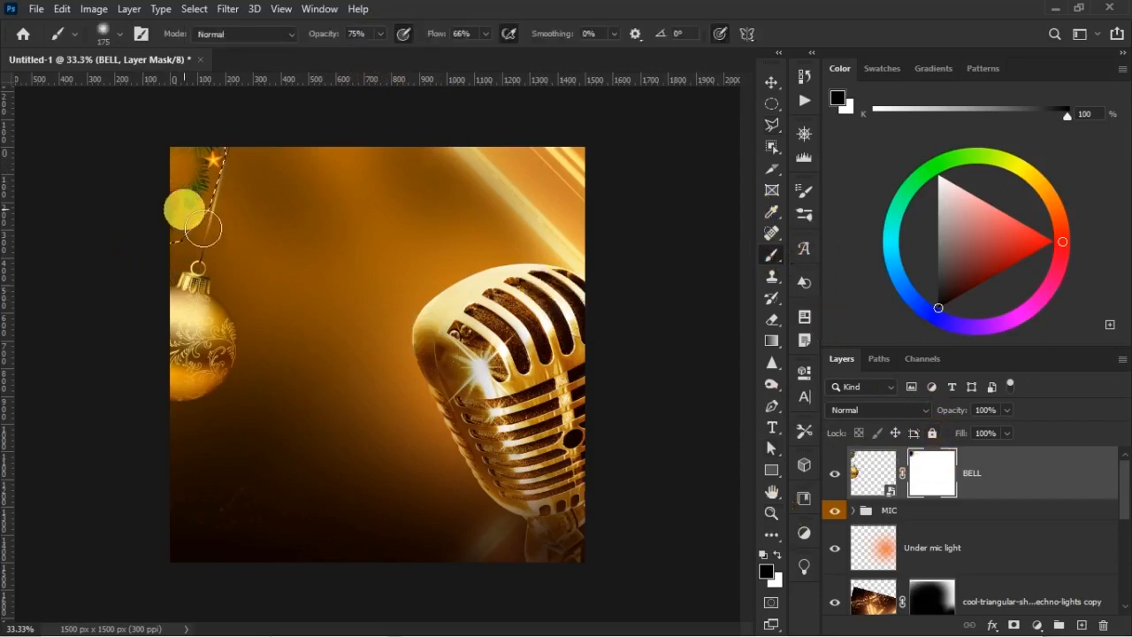
key("bracketright")
key("bracketright")
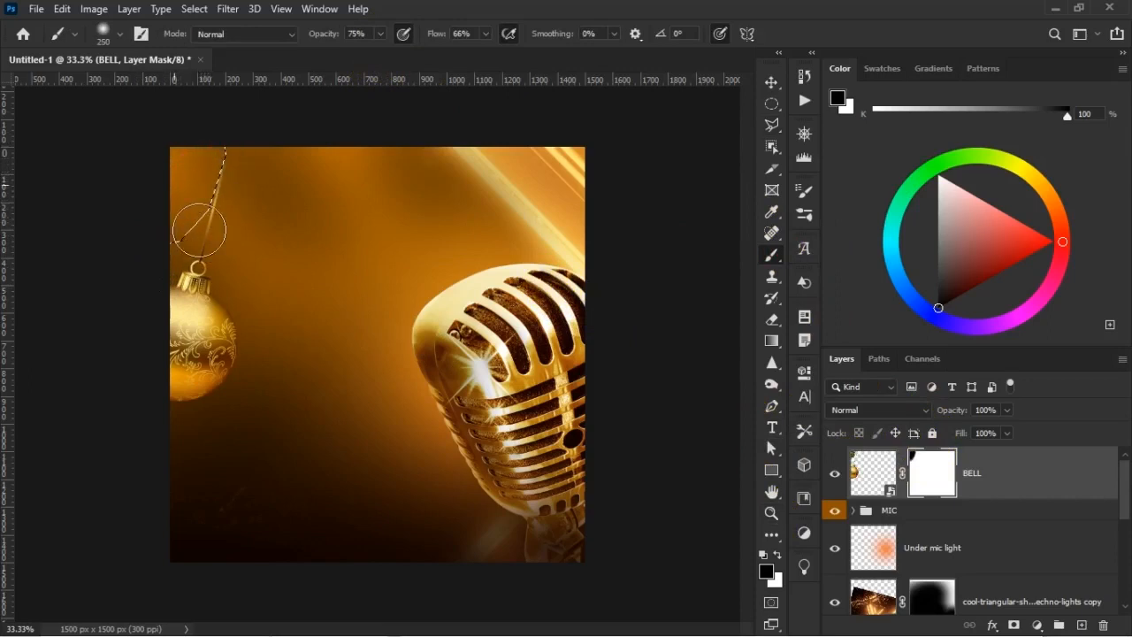
left_click(365, 340)
left_click(778, 138)
left_click(774, 108)
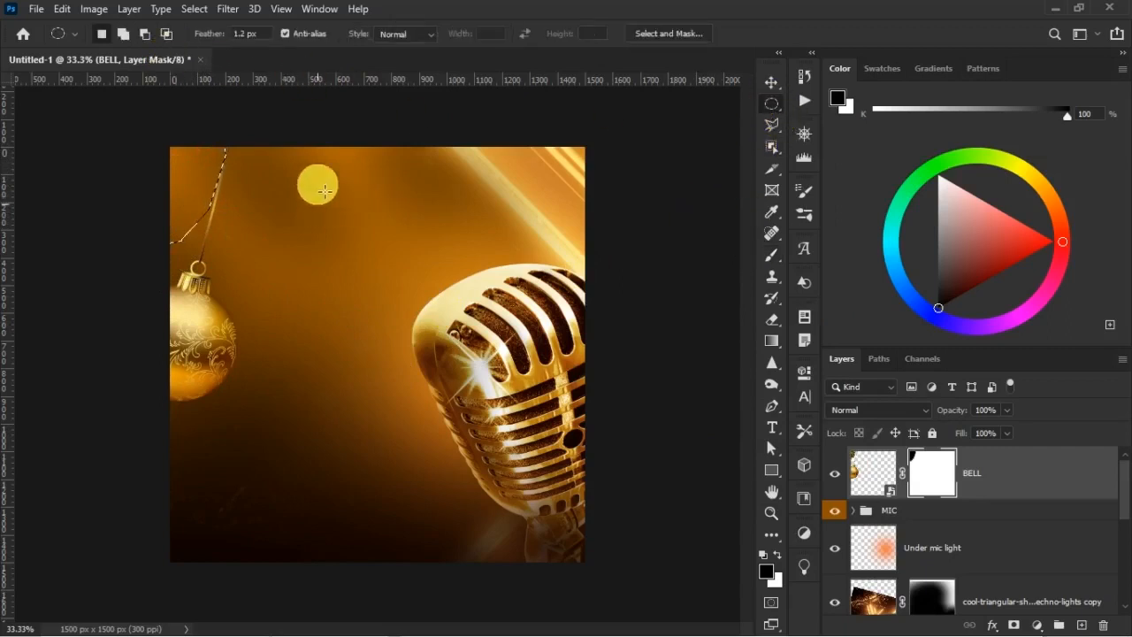
right_click(777, 107)
left_click(842, 117)
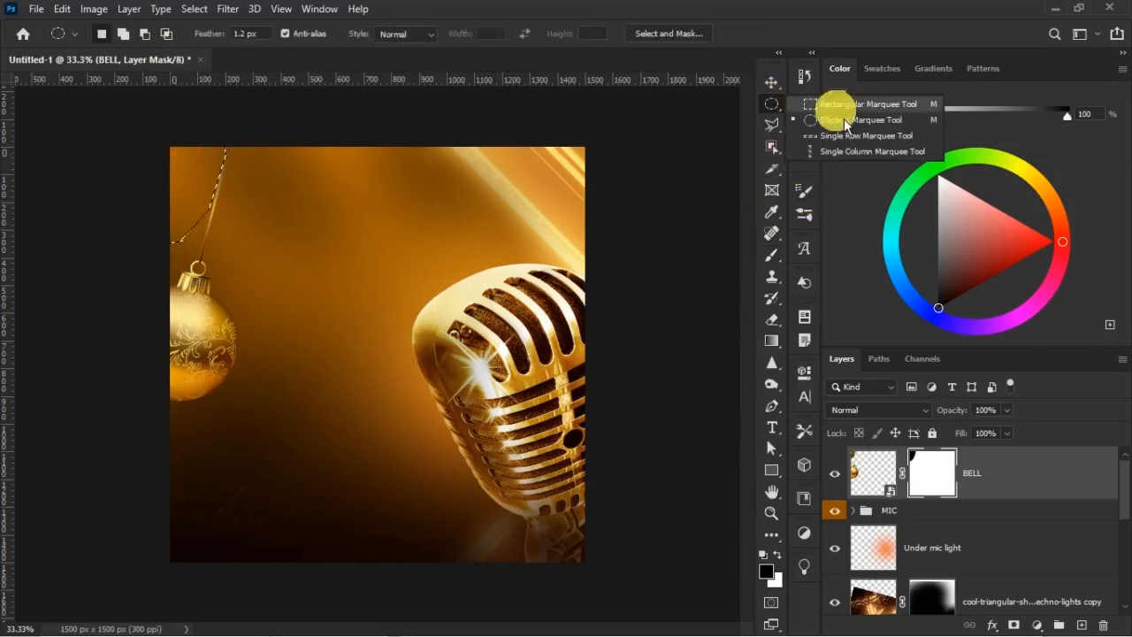
left_click(370, 235)
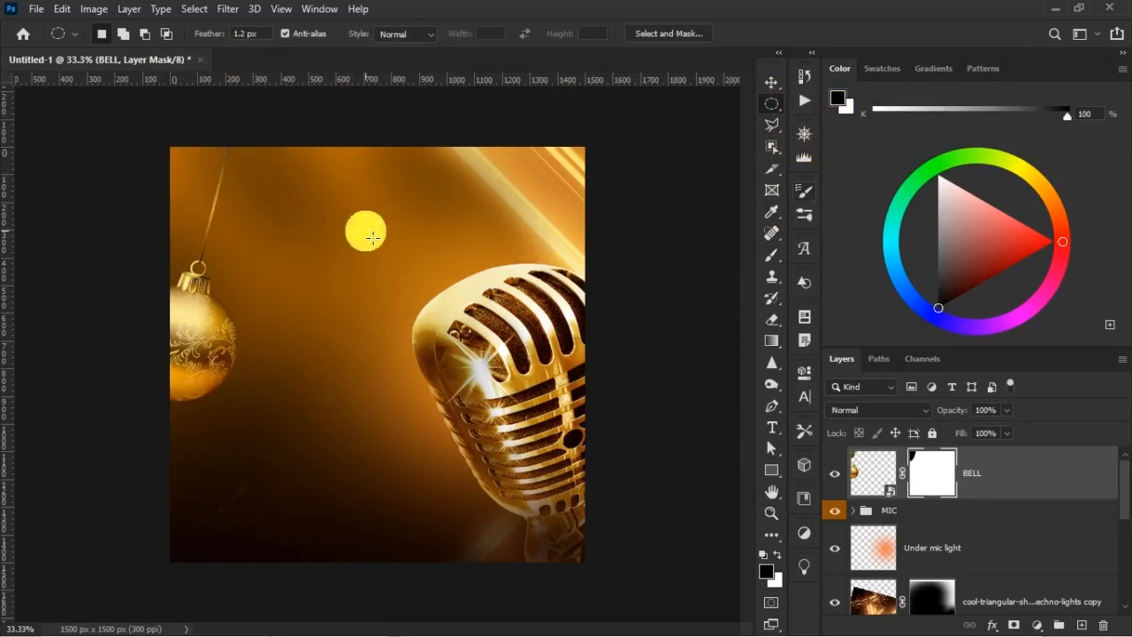
key("v")
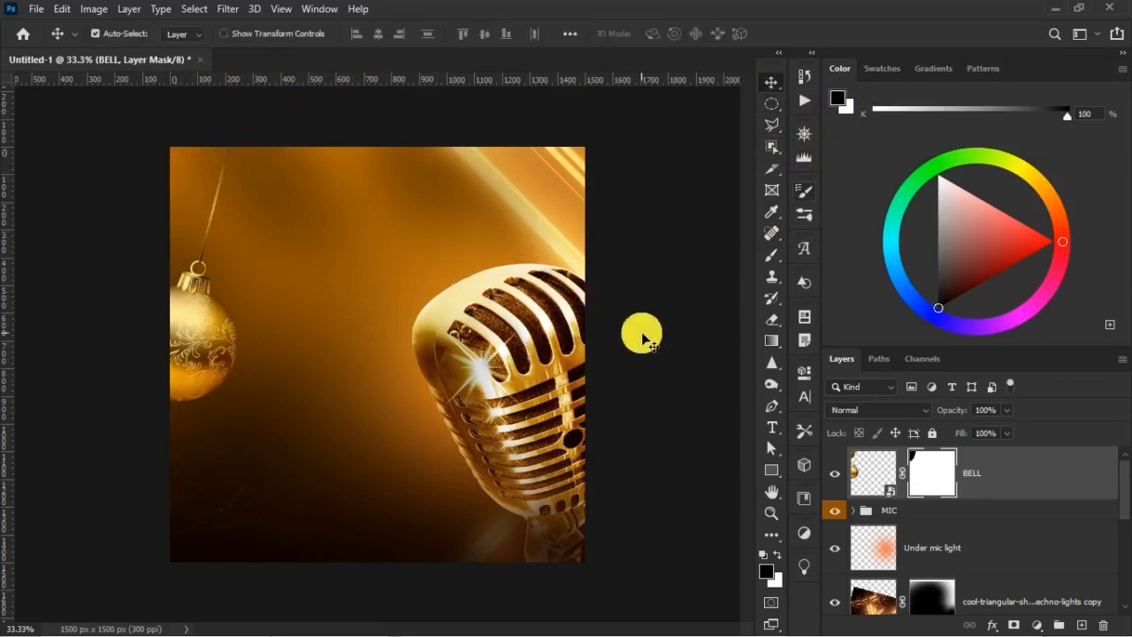
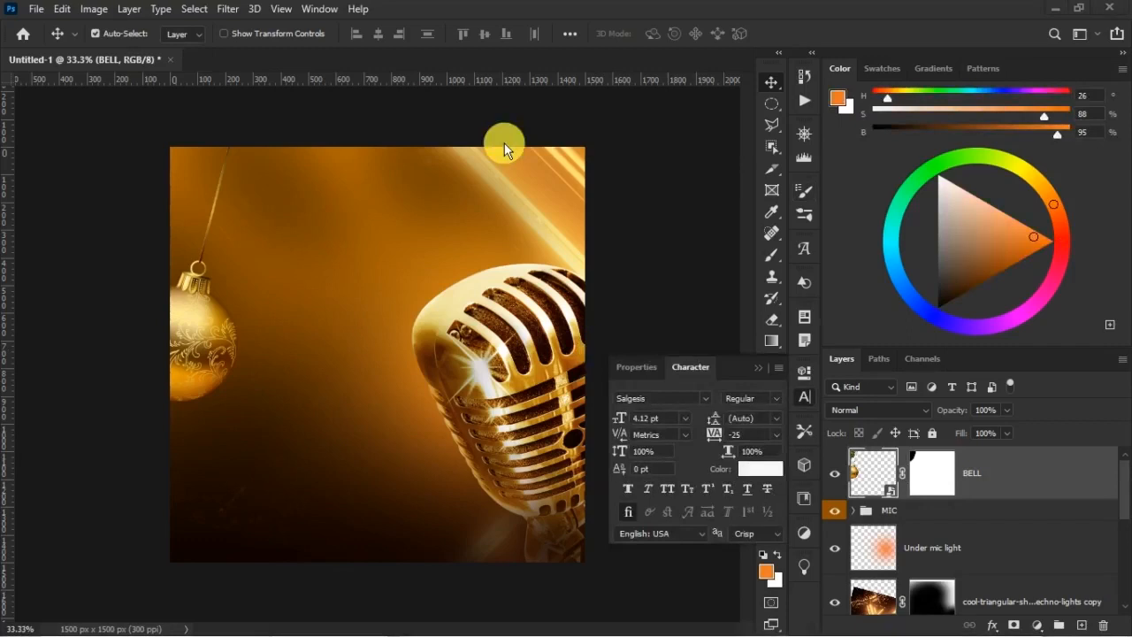
Apply a Gaussian Blur with a radius of about 2 pixels to the BELL layer
left_click(231, 11)
mouse_move(298, 198)
left_click(466, 256)
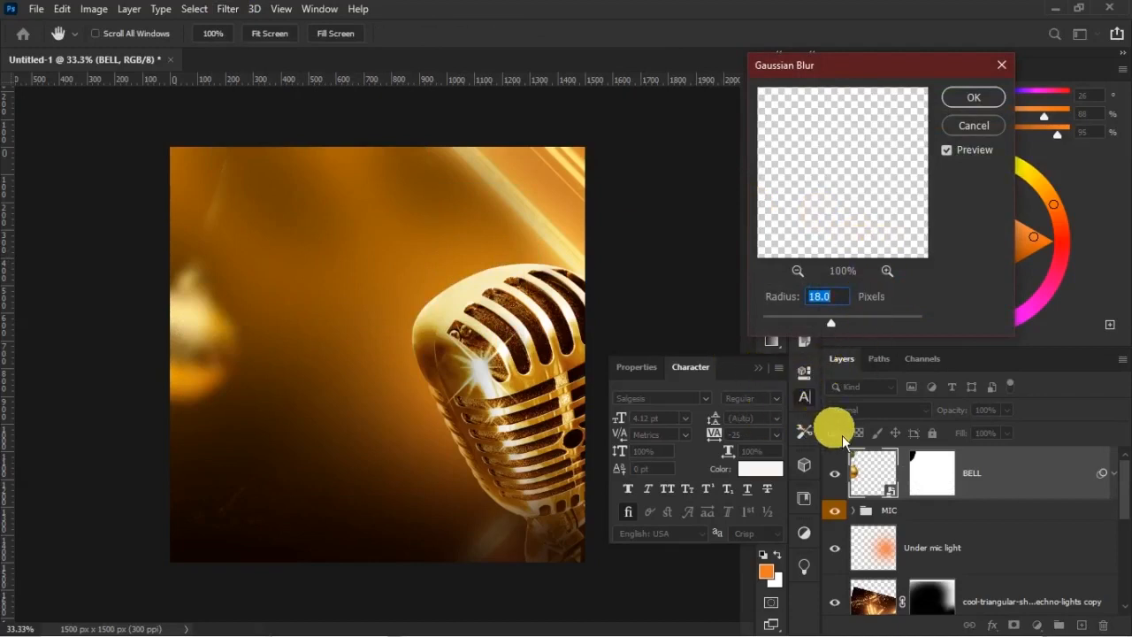
type(".")
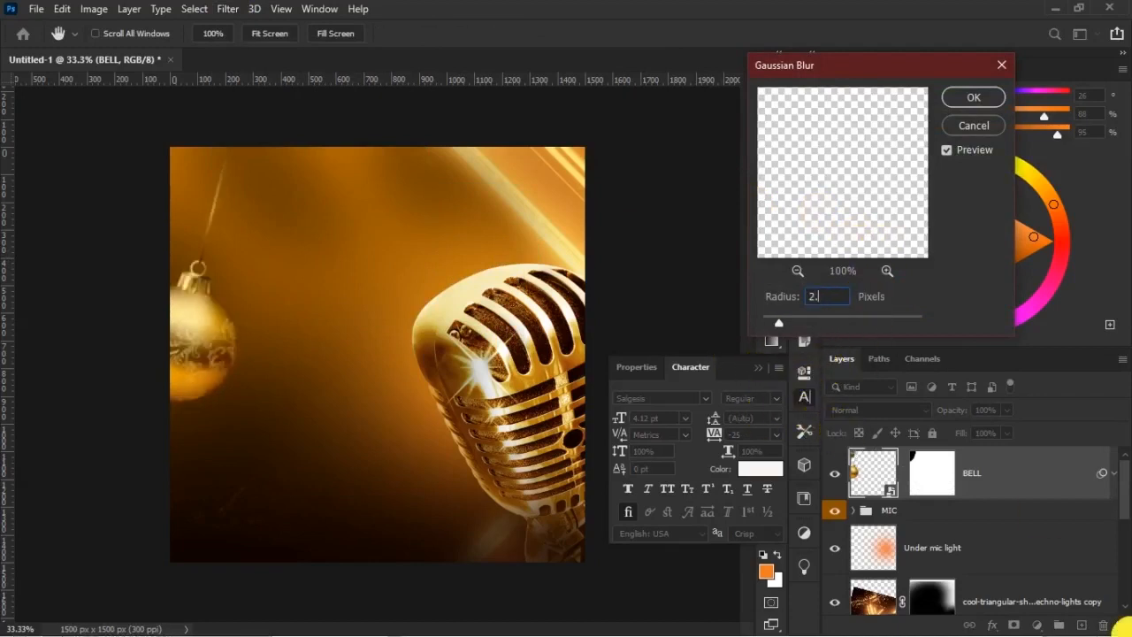
key("Return")
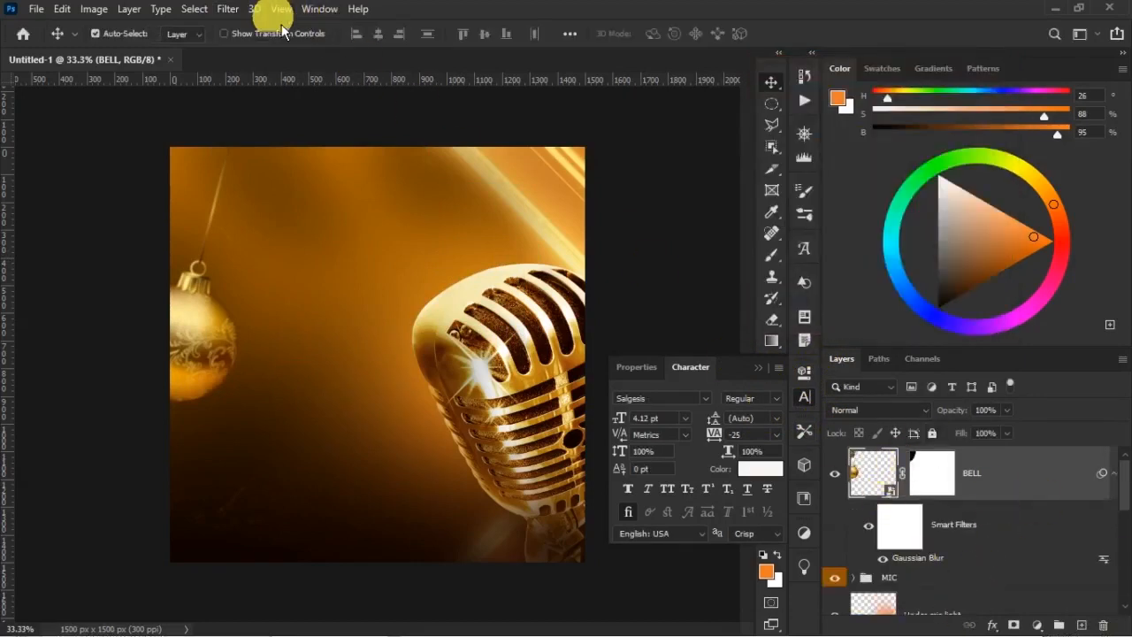
Add a Motion Blur to the BELL layer with an angle of -13° and a distance of 11 pixels
left_click(228, 9)
mouse_move(292, 196)
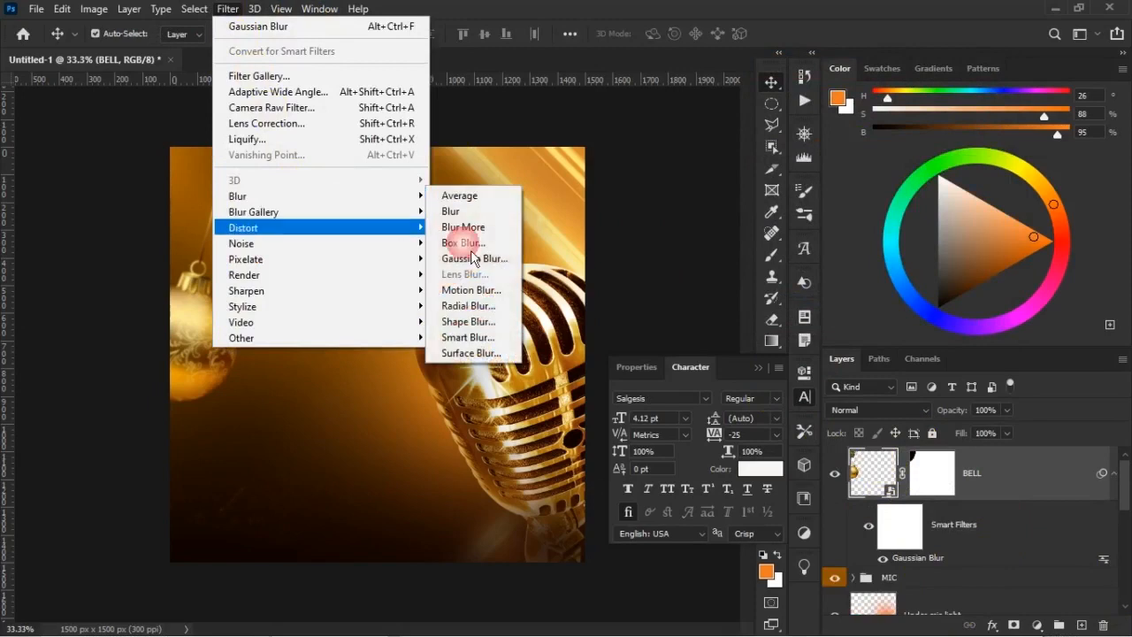
left_click(489, 292)
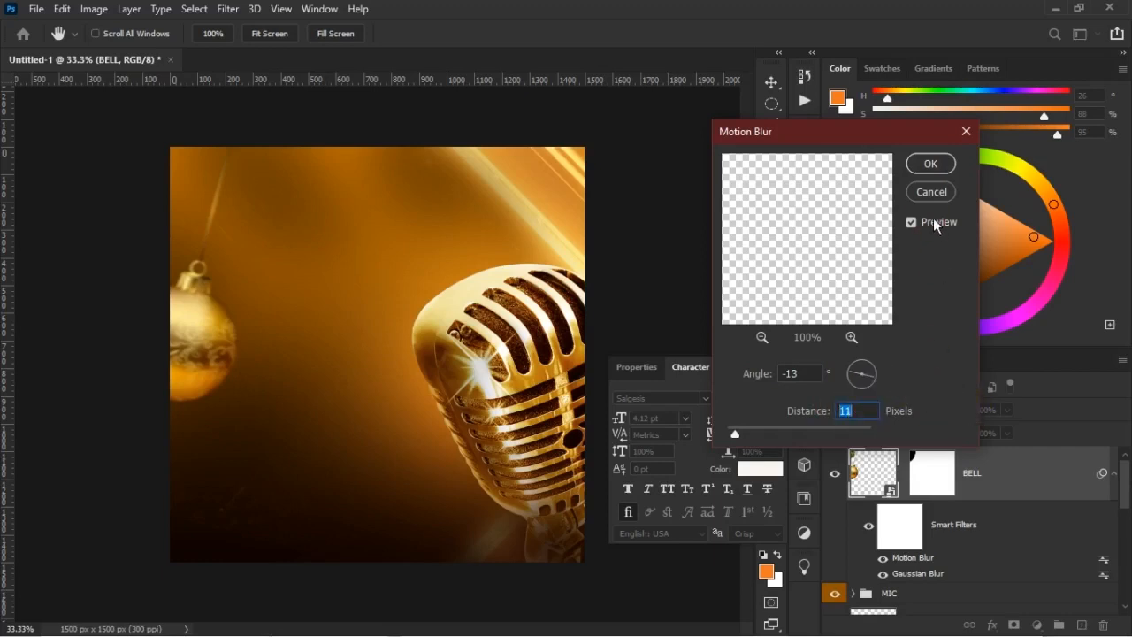
left_click(930, 168)
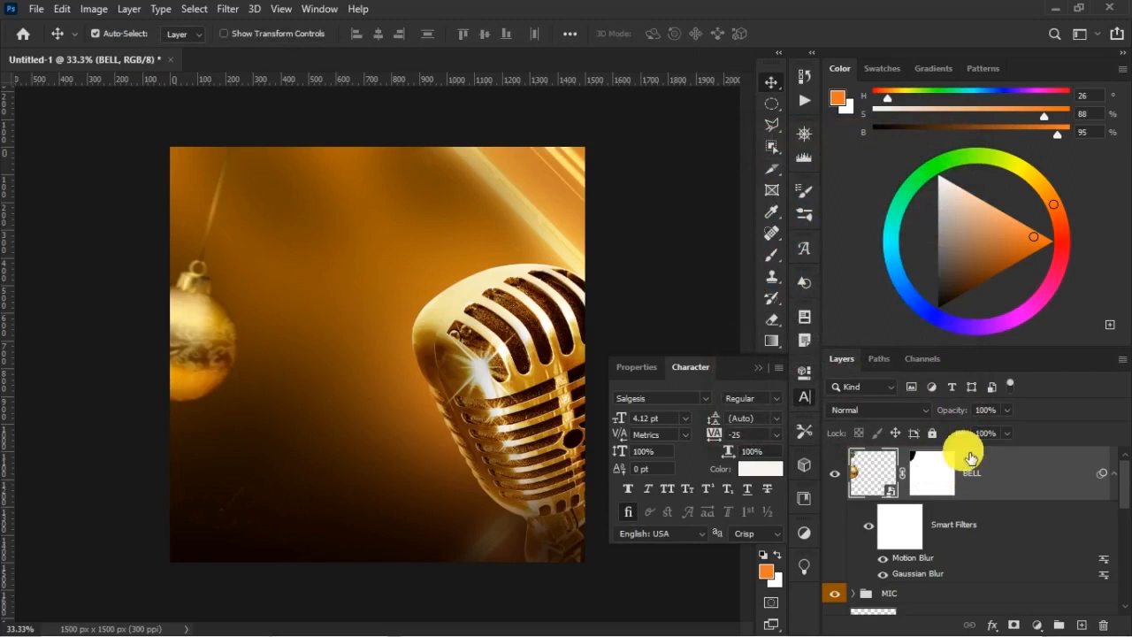
Rotate the BELL bauble slightly so its string hangs more upright, and keep it at the canvas's left edge
key("ctrl+t")
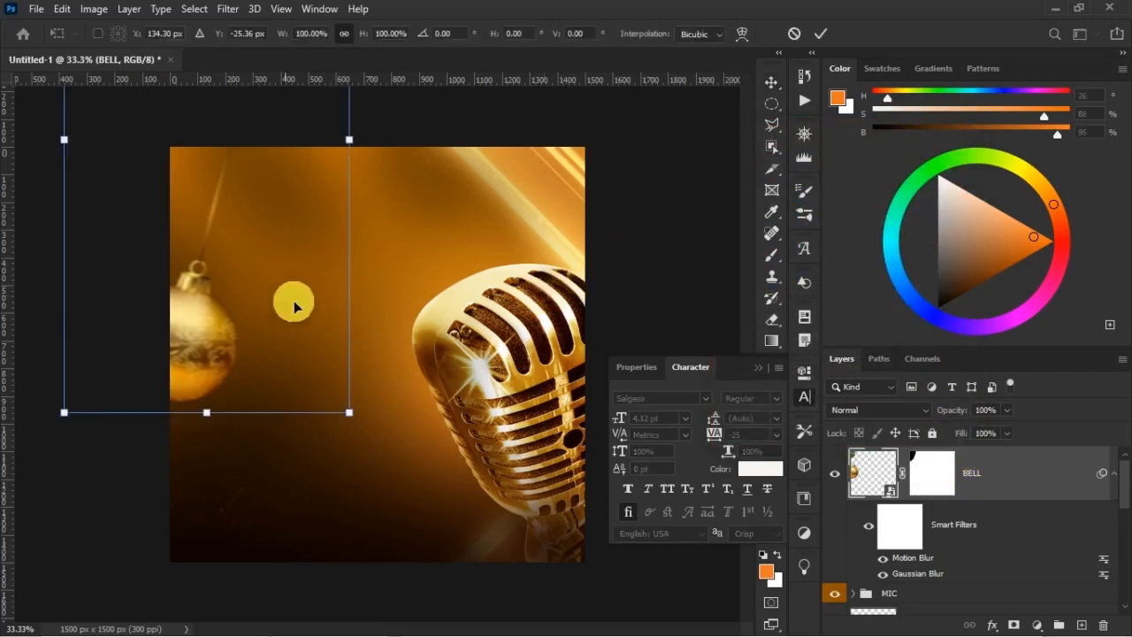
left_click_drag(371, 271, 394, 279)
left_click_drag(263, 327, 225, 327)
key("Return")
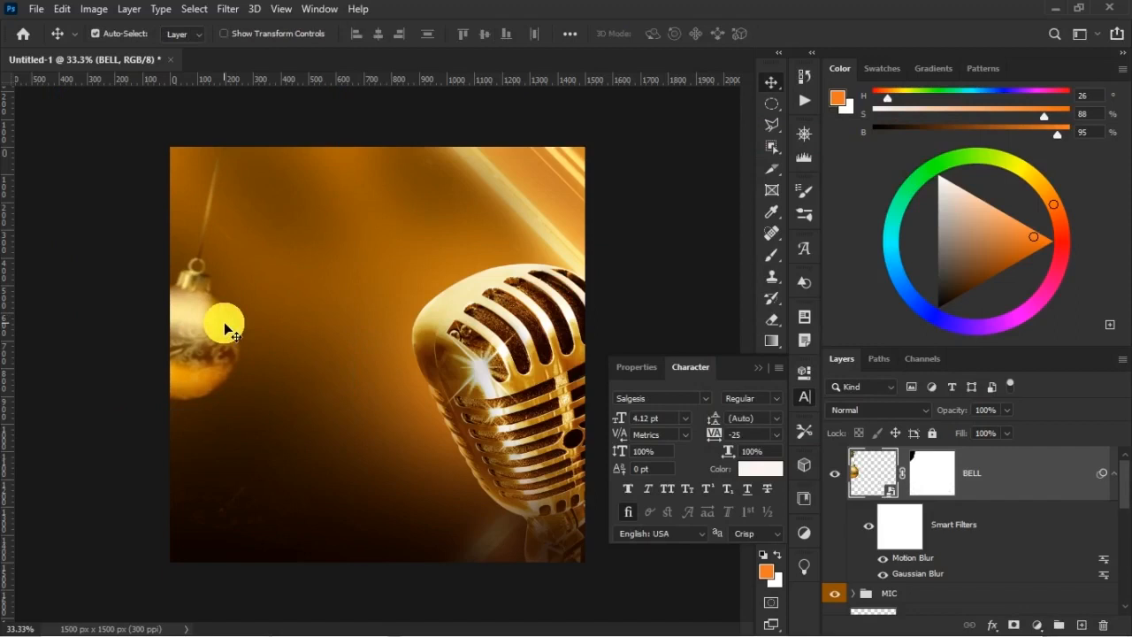
Select the whole MIC group and transform it, shifting and rotating the microphone slightly clockwise
right_click(500, 295)
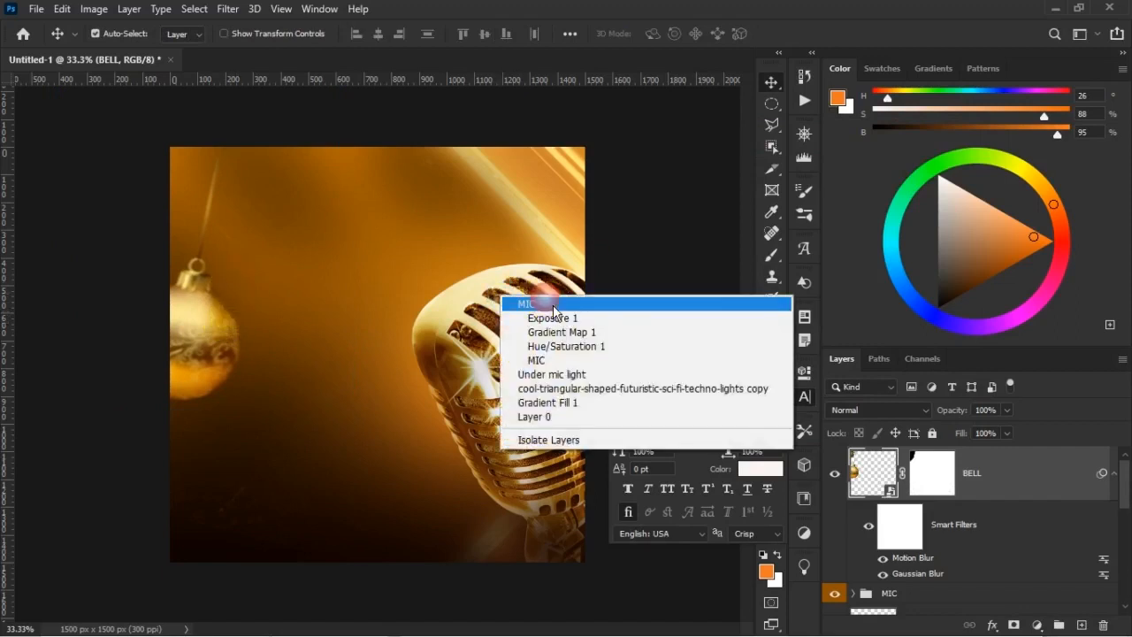
left_click(558, 300)
key("ctrl+t")
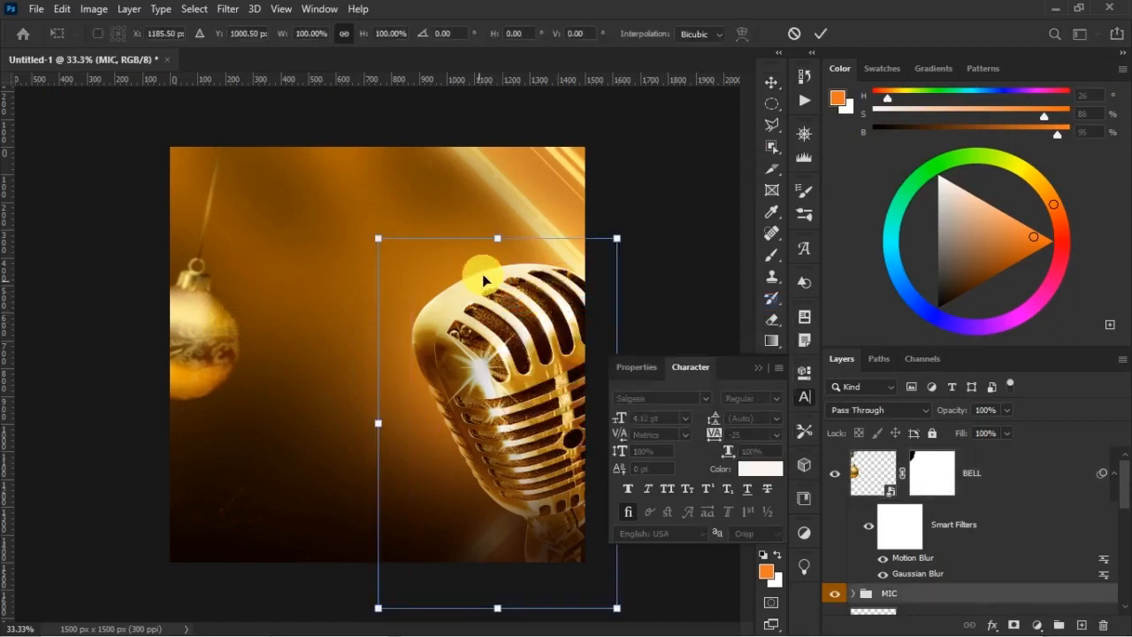
mouse_move(497, 307)
left_mouse_down()
mouse_move(511, 313)
mouse_move(500, 307)
left_mouse_up()
left_click_drag(687, 306, 703, 315)
left_click(696, 307)
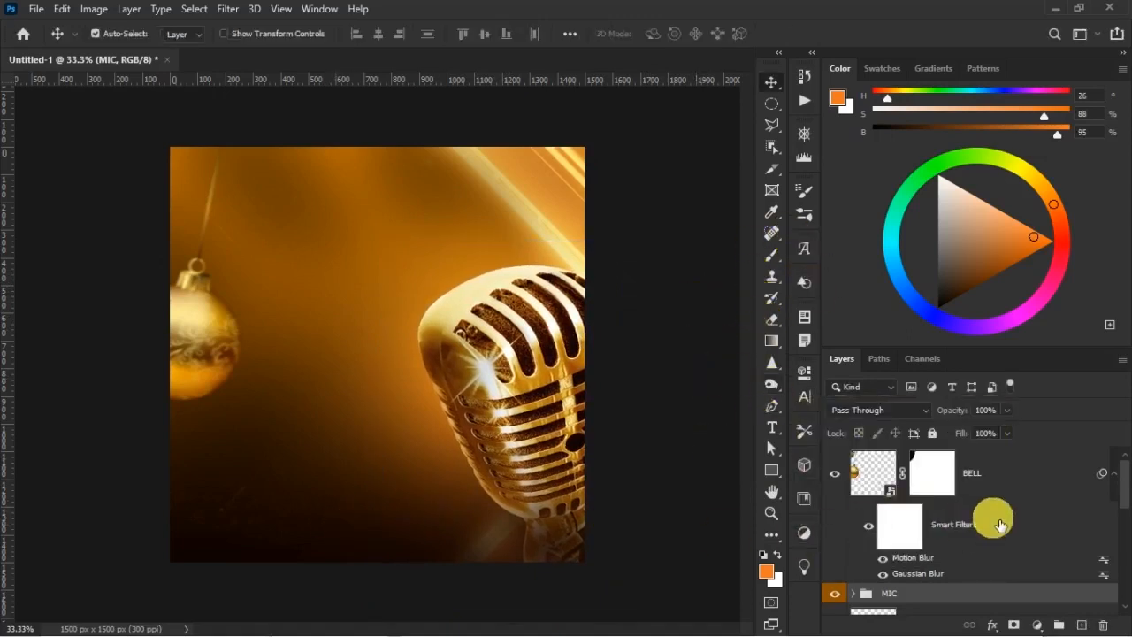
Compare the design with and without the Under mic light layer
scroll(997, 525, "down", 3)
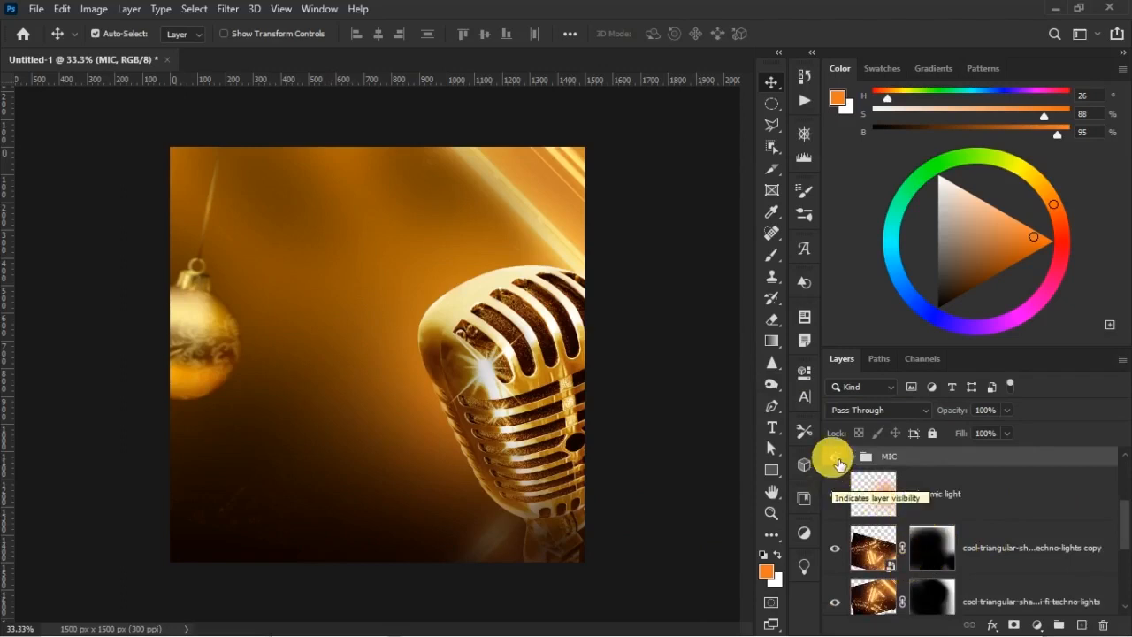
scroll(941, 513, "up", 3)
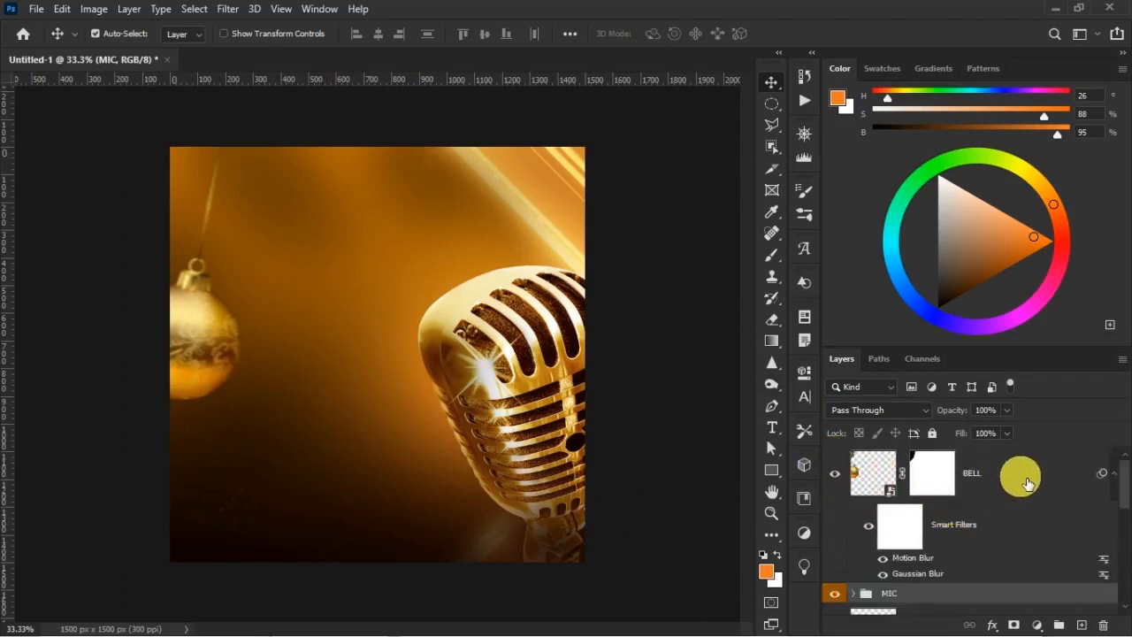
scroll(1011, 475, "down", 3)
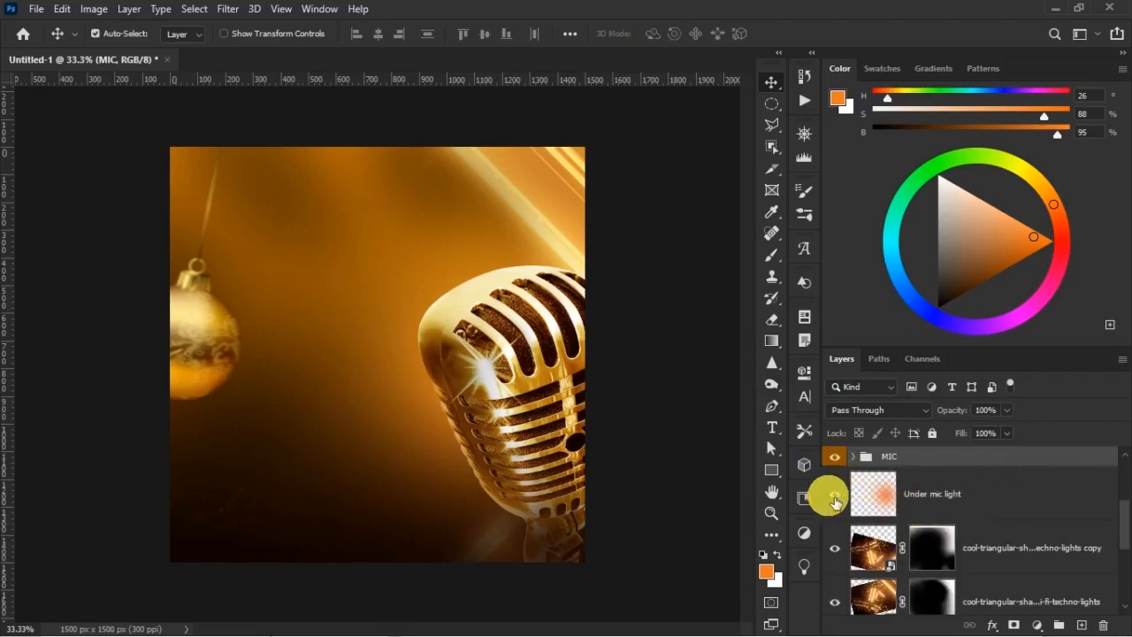
left_click(835, 496)
left_click(837, 497)
Reposition the techno-lights copy layer behind the microphone and scale it to 101.74%
left_click(989, 550)
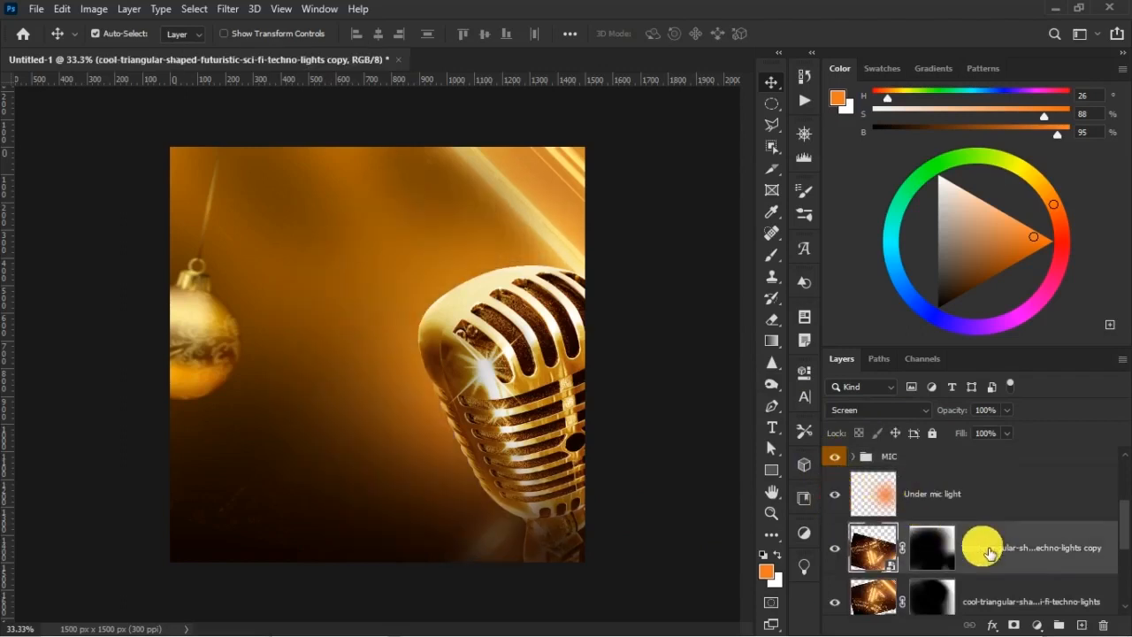
scroll(982, 553, "down", 3)
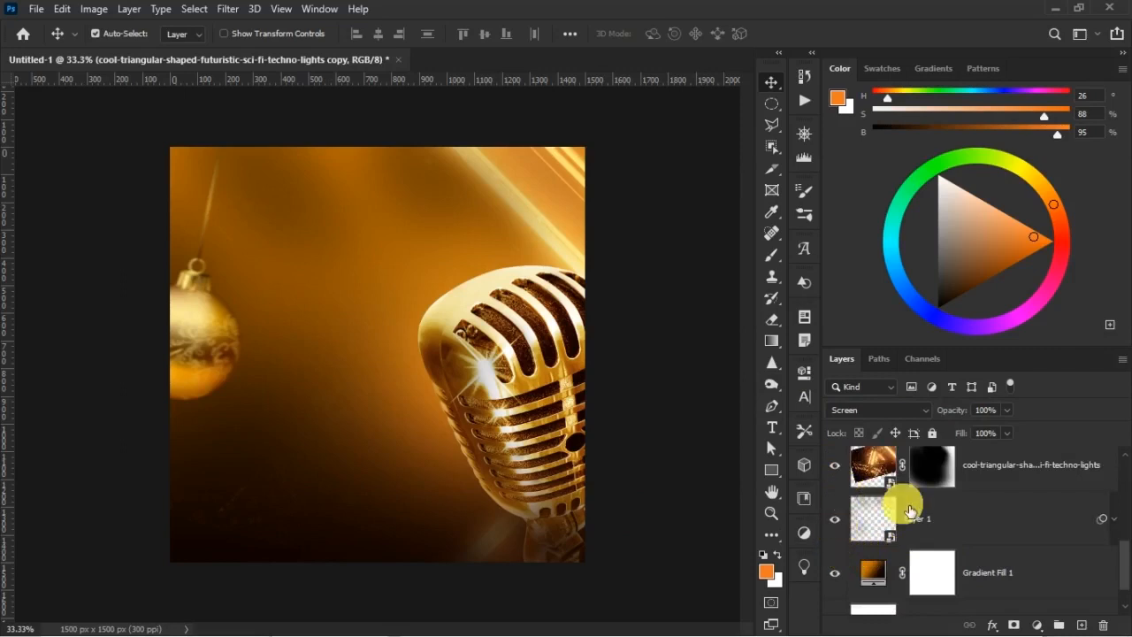
left_click(980, 475)
scroll(1017, 517, "up", 3)
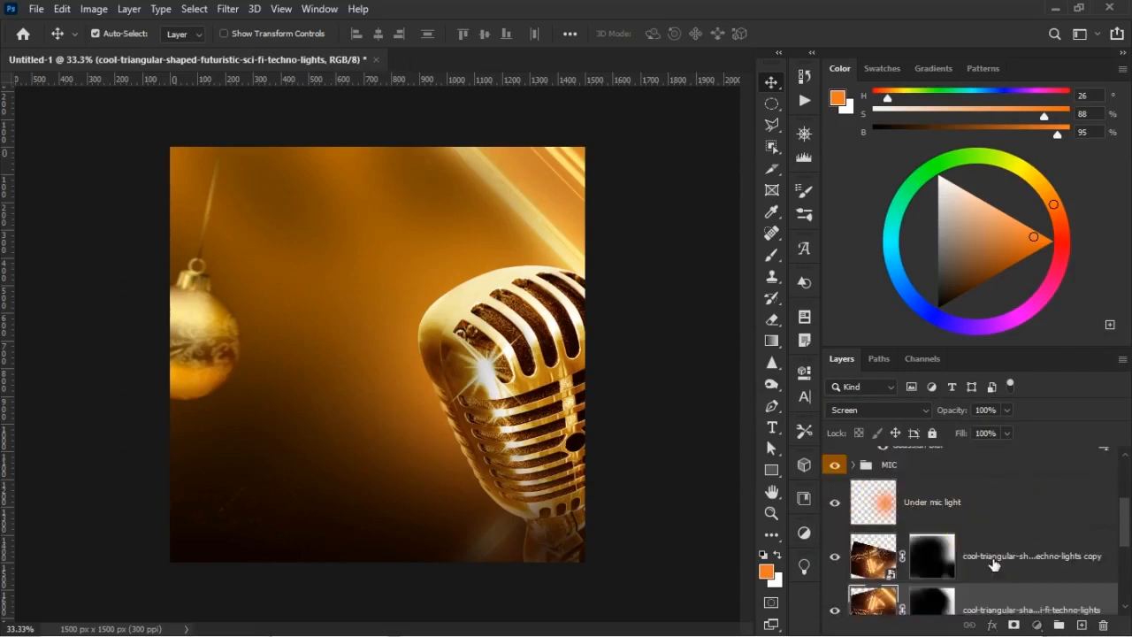
left_click(1005, 550)
key("ctrl+t")
left_click_drag(518, 525, 458, 514)
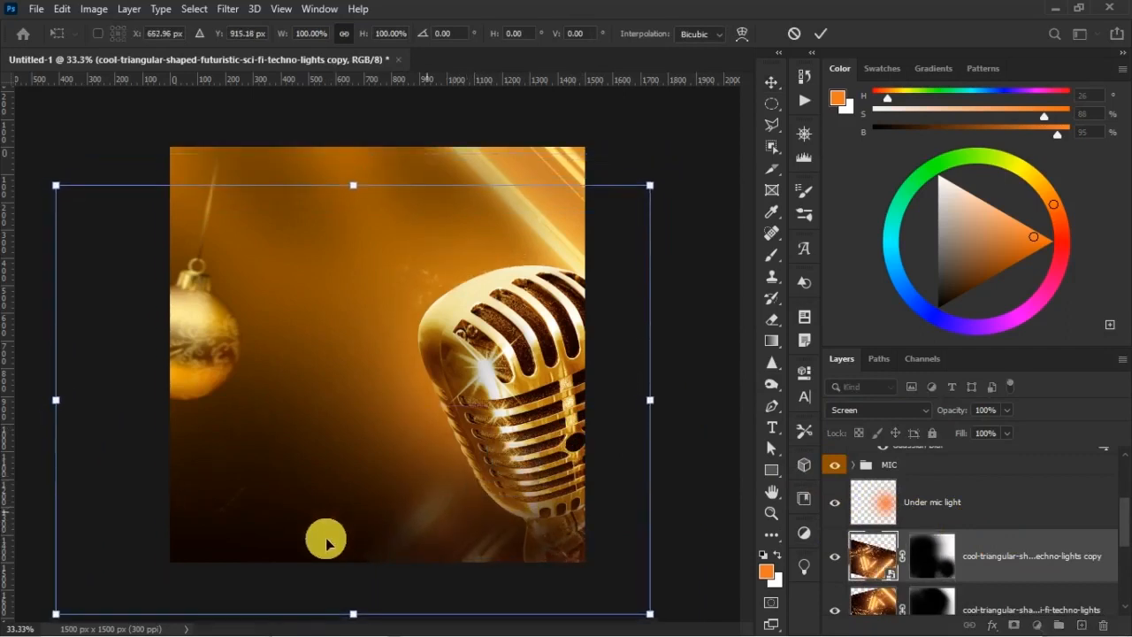
left_click_drag(362, 618, 363, 622)
left_click_drag(446, 512, 451, 508)
double_click(478, 462)
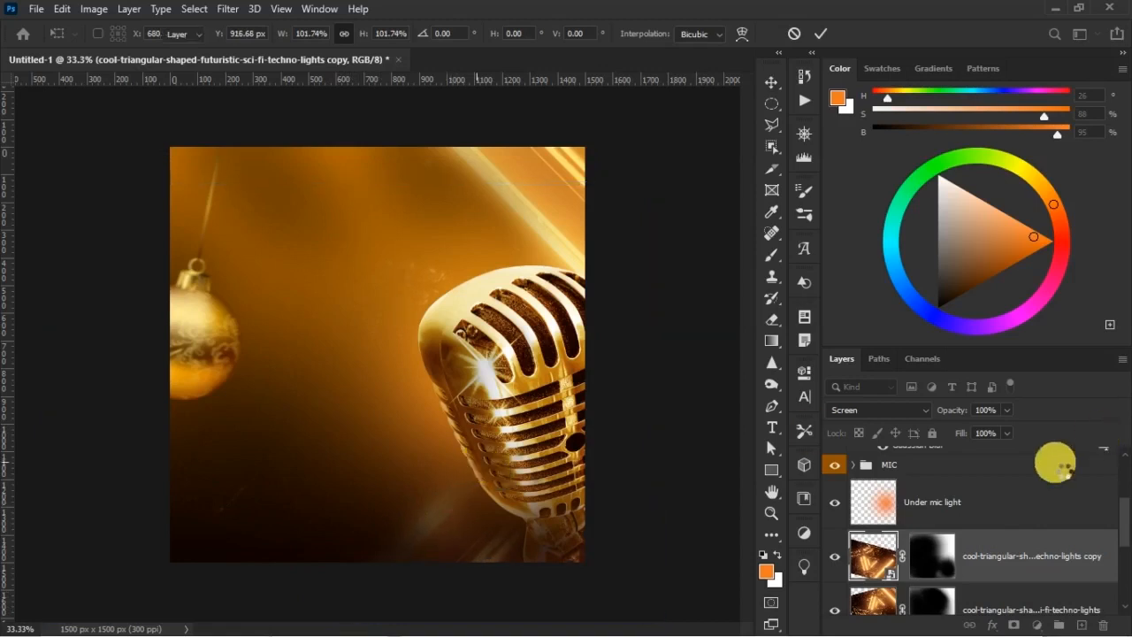
Reveal the light beams beneath the microphone on the techno-lights copy mask with a white brush enlarged to 600 px
left_click(929, 553)
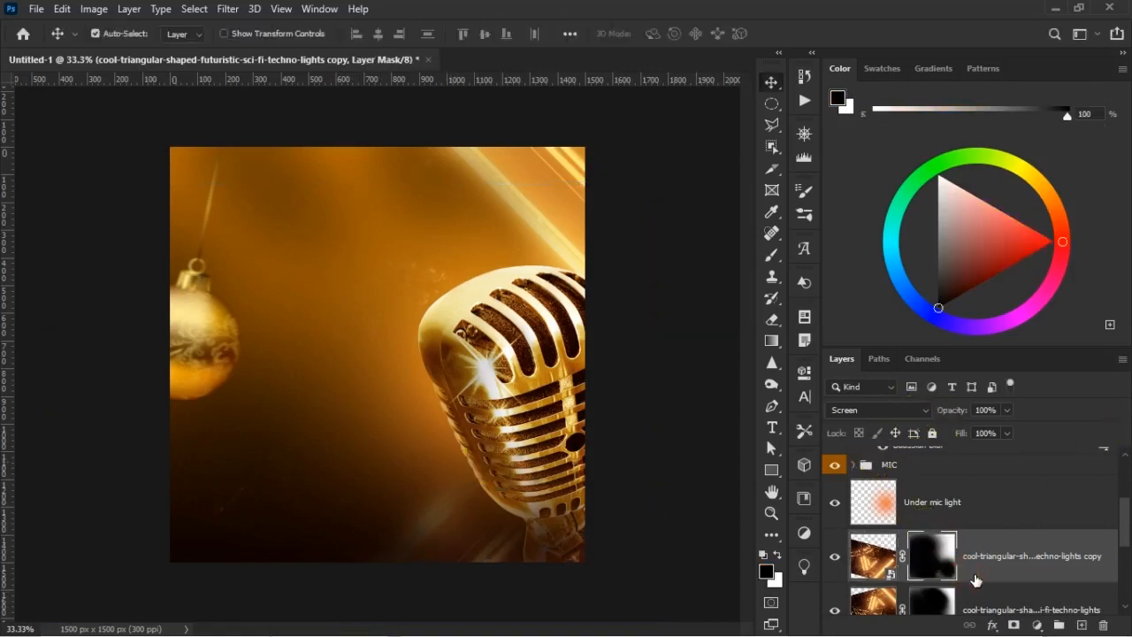
key("b")
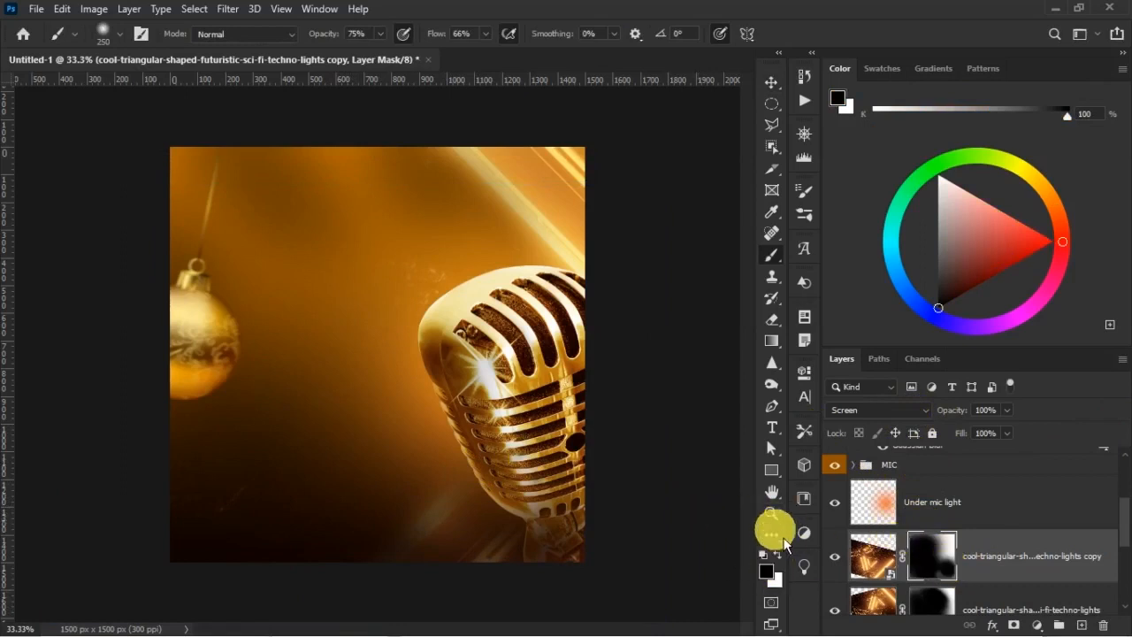
mouse_move(480, 533)
left_mouse_down()
mouse_move(437, 632)
mouse_move(464, 575)
left_mouse_up()
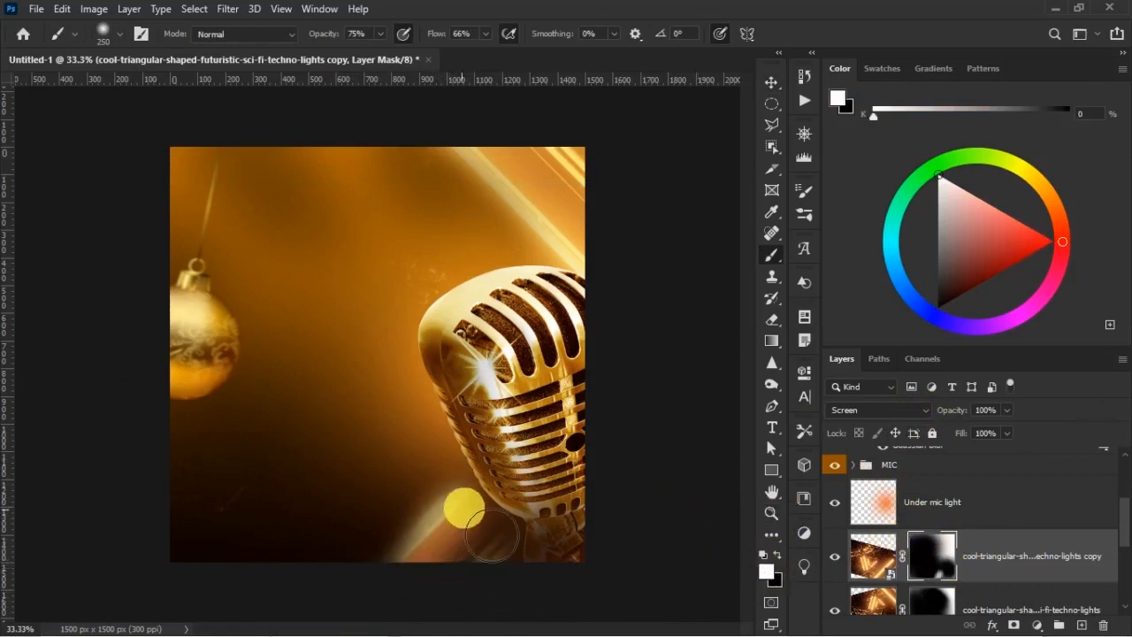
key("ctrl+z")
key("]")
key("]")
key("]")
key("]")
mouse_move(525, 576)
left_mouse_down()
mouse_move(572, 572)
mouse_move(540, 573)
left_mouse_up()
Fade the beams around the microphone's base and their lower-left end on the same mask with a black 400 px brush
key("x")
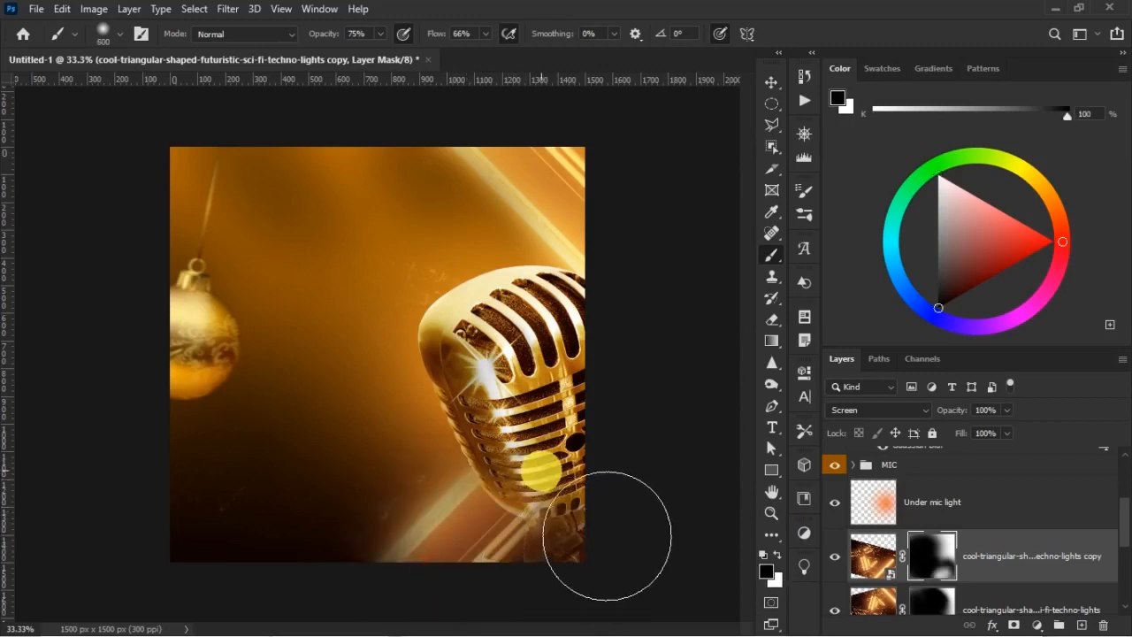
key("[")
key("[")
left_click(536, 486)
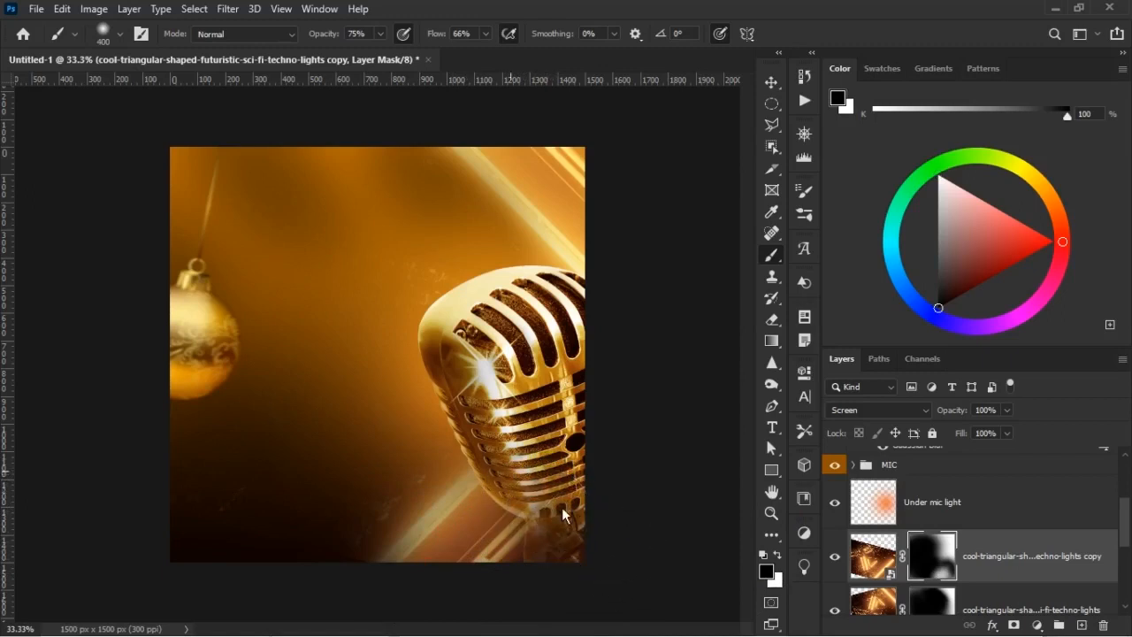
mouse_move(509, 531)
left_mouse_down()
mouse_move(569, 563)
mouse_move(552, 580)
left_mouse_up()
left_click_drag(430, 546, 380, 583)
left_click(478, 510)
mouse_move(478, 510)
left_mouse_down()
mouse_move(399, 582)
mouse_move(362, 571)
mouse_move(355, 601)
left_mouse_up()
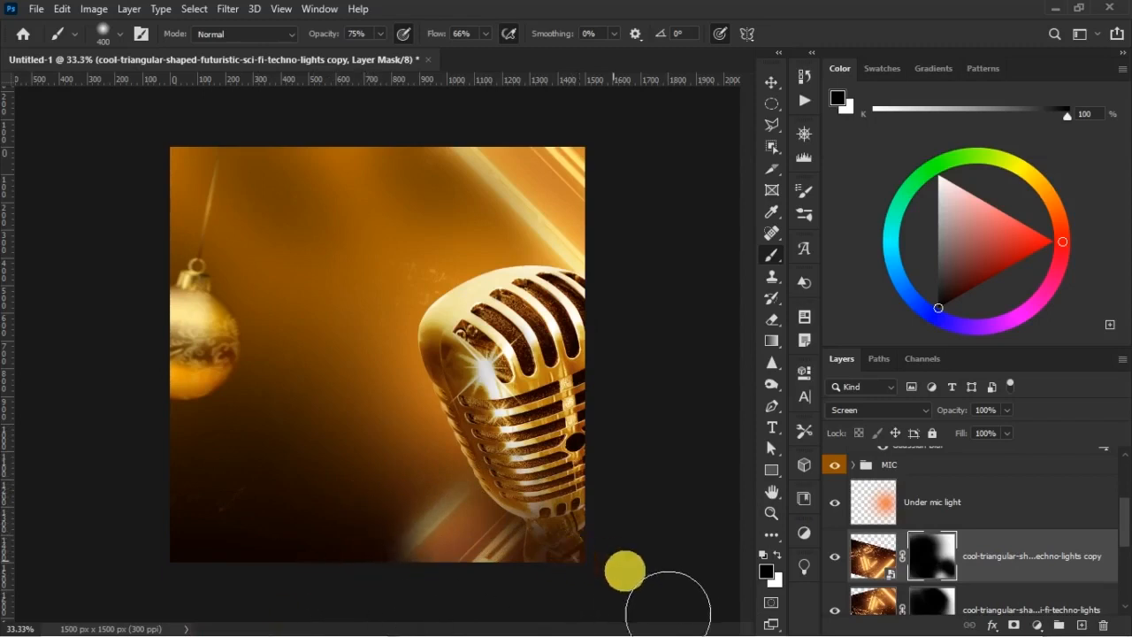
Set the blending mode of both techno-lights layers to Lighten
key("v")
left_click(902, 410)
left_click(920, 360)
left_click(1011, 584)
left_click(885, 410)
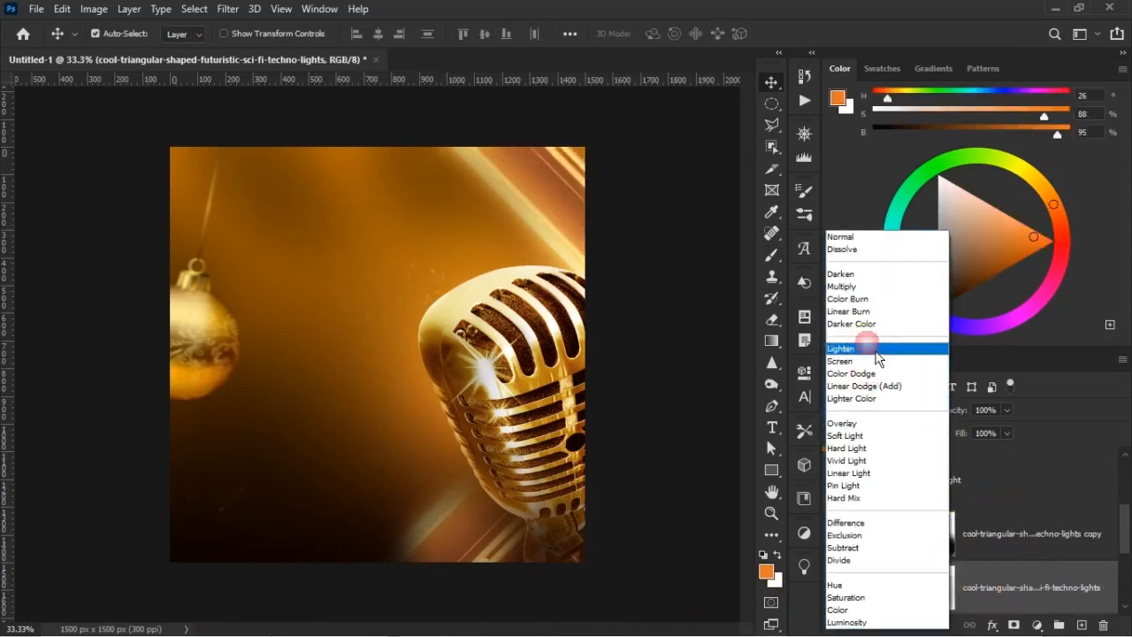
left_click(869, 346)
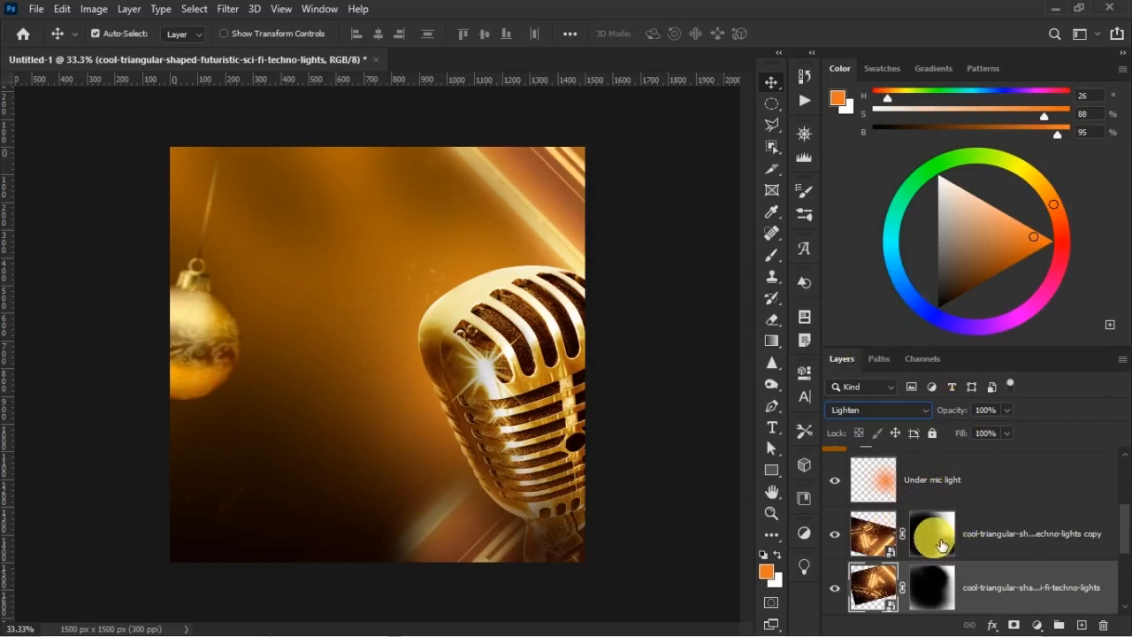
Refine the beam's lower-left end on the techno-lights copy mask with a 400 px brush, alternating white and black
left_click(931, 534)
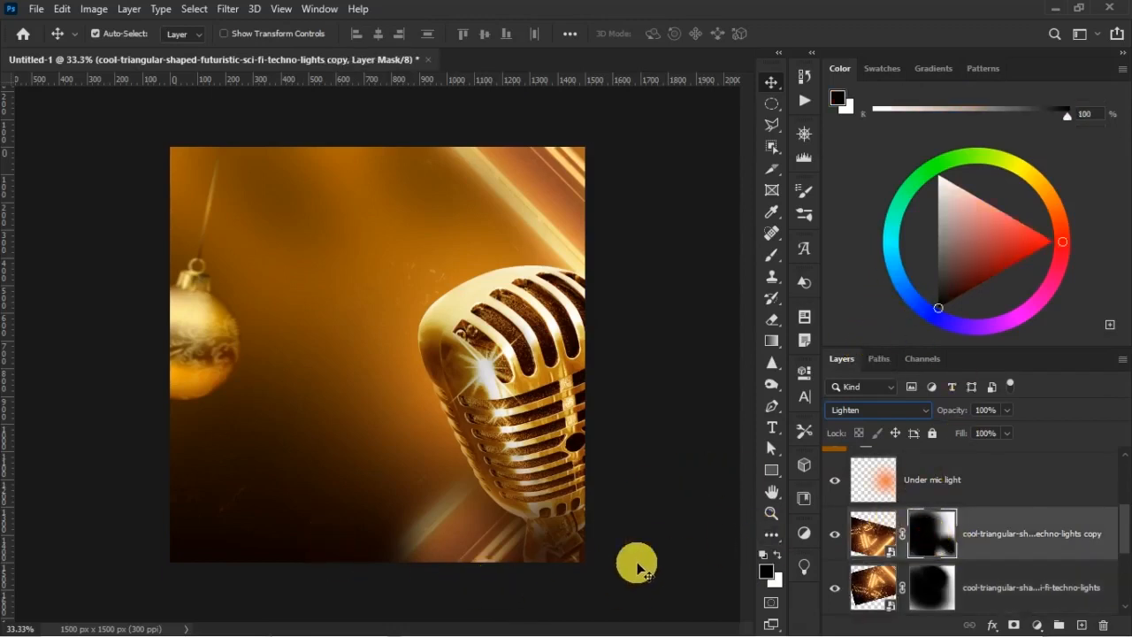
left_click(770, 254)
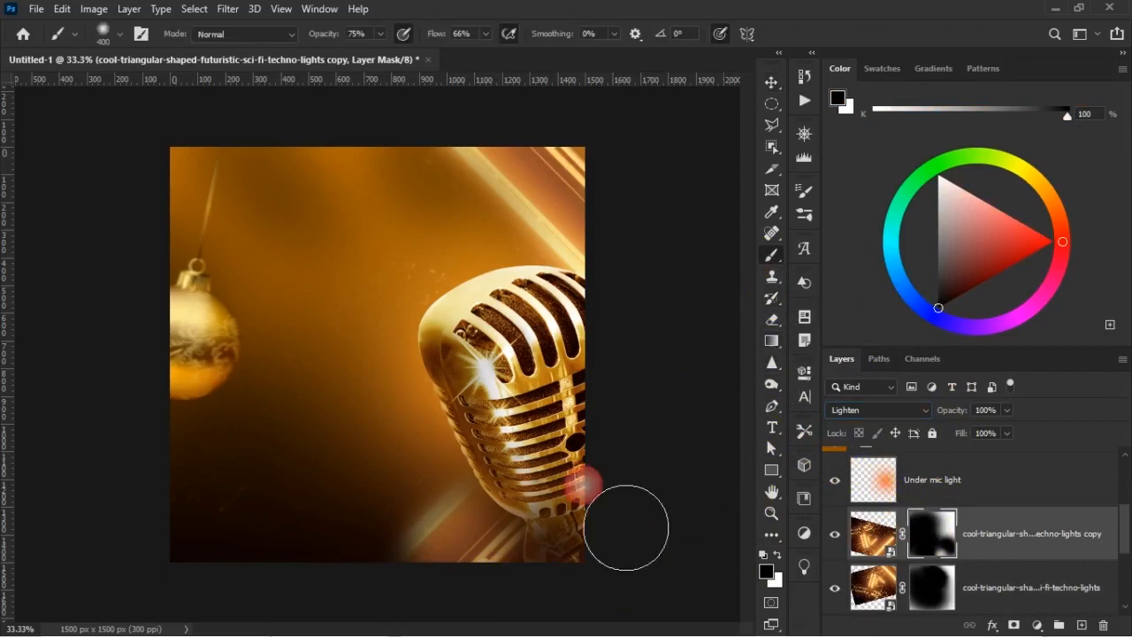
key("x")
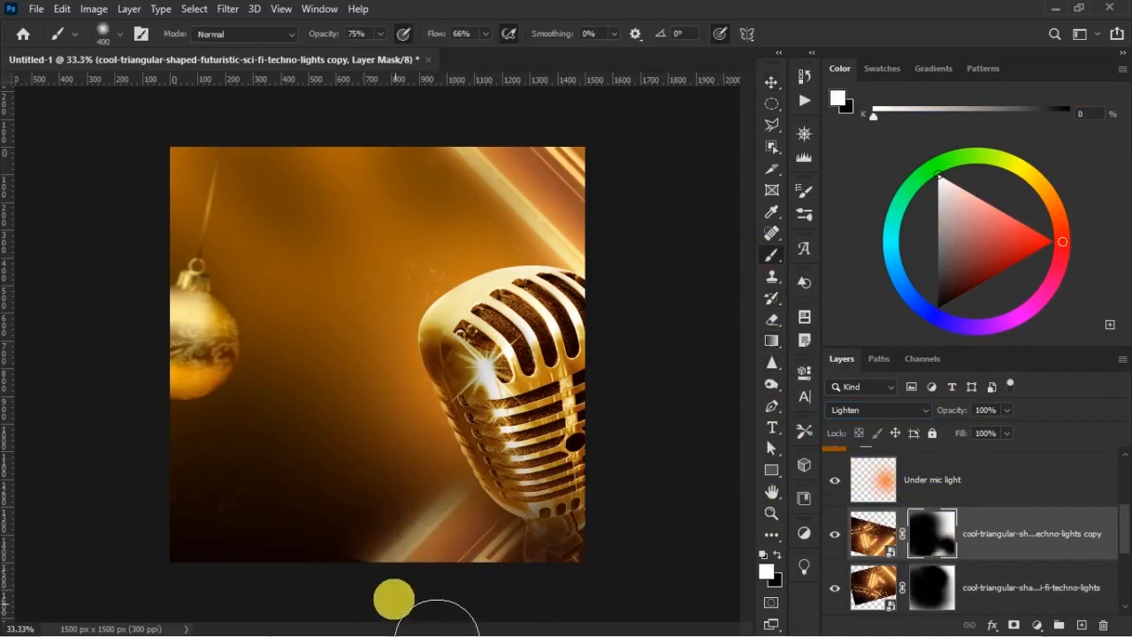
key("x")
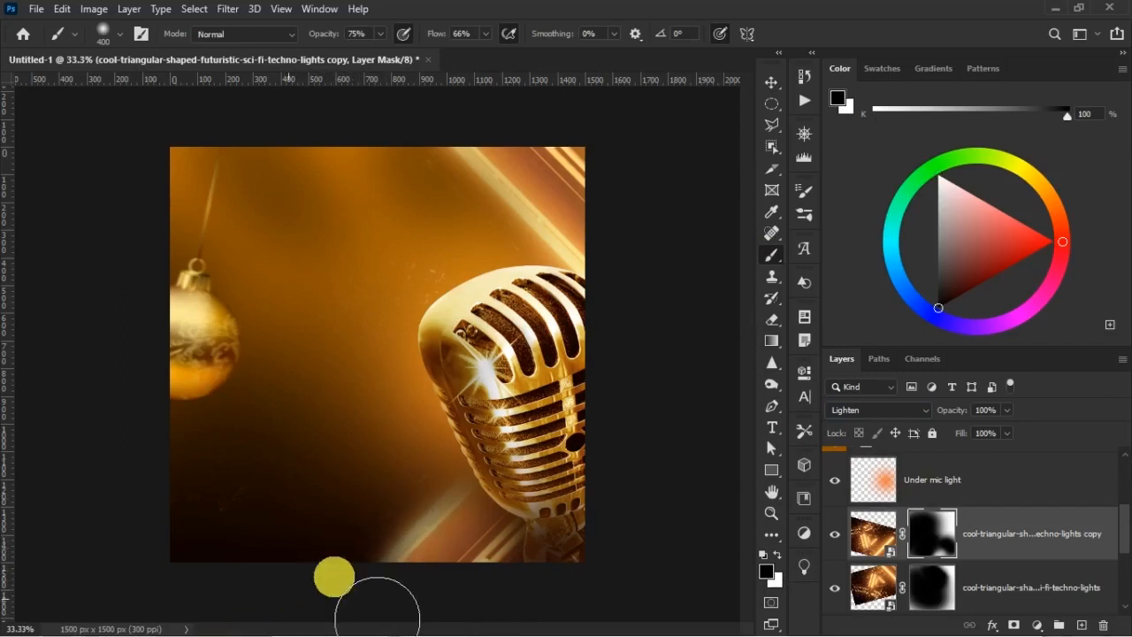
key("v")
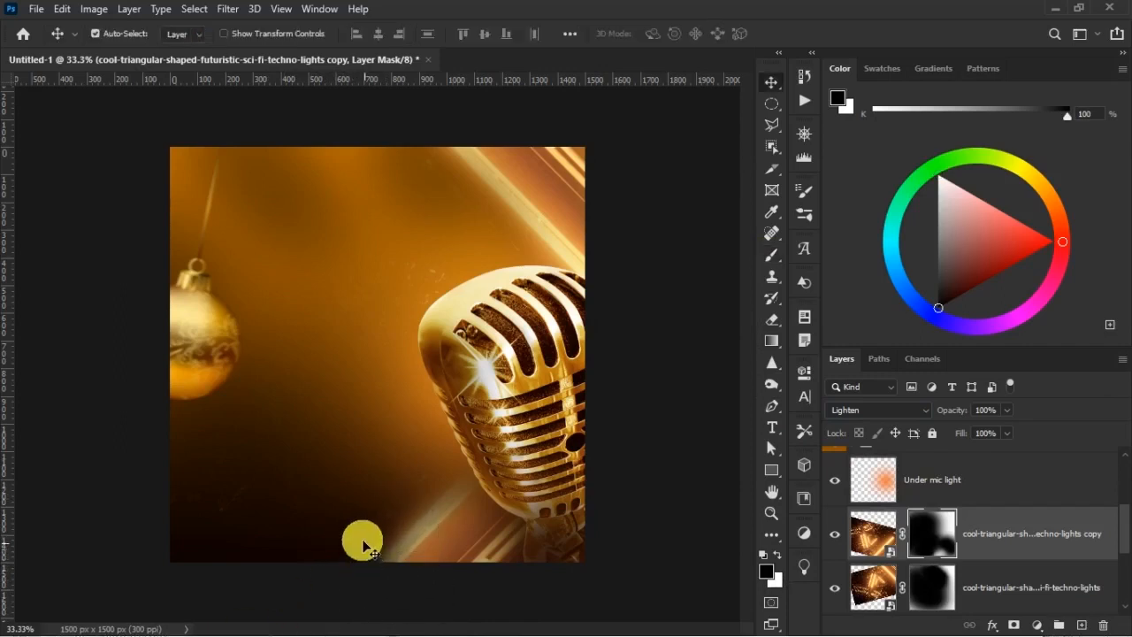
Fade the microphone's base at the canvas's bottom edge on the MIC layer mask with a black 500 px brush
left_click(564, 371)
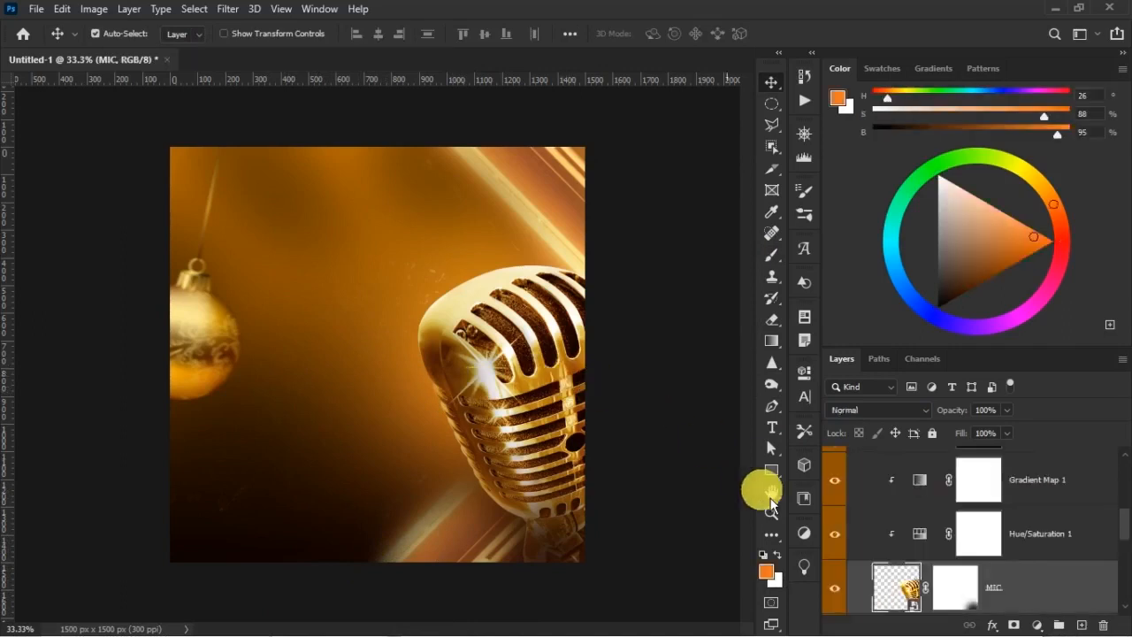
left_click(955, 586)
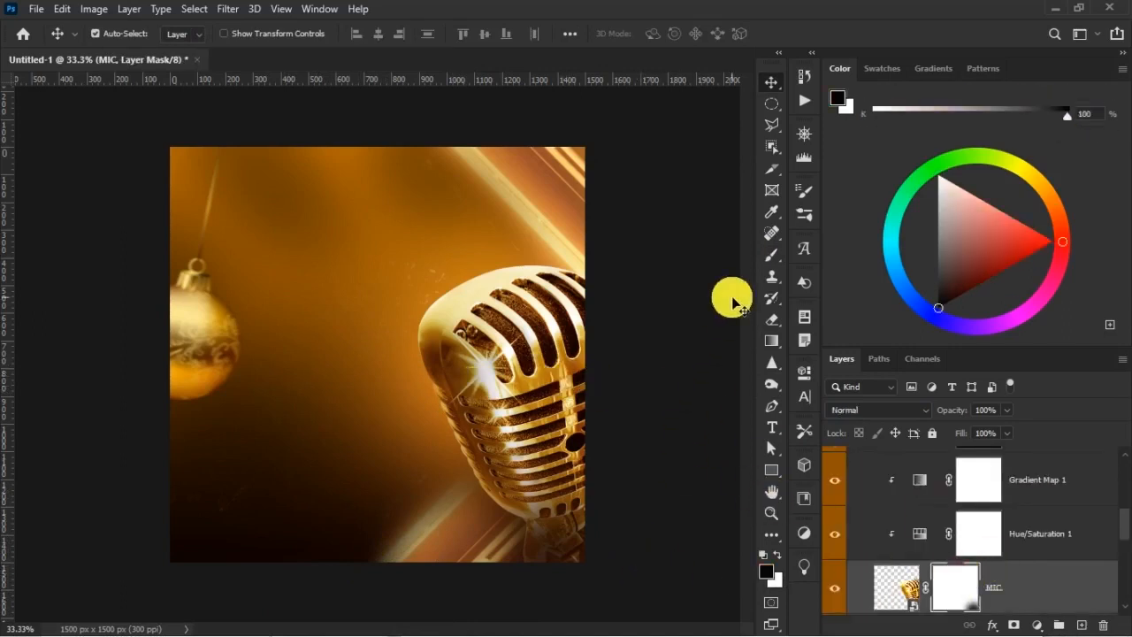
left_click(771, 255)
key("bracketright")
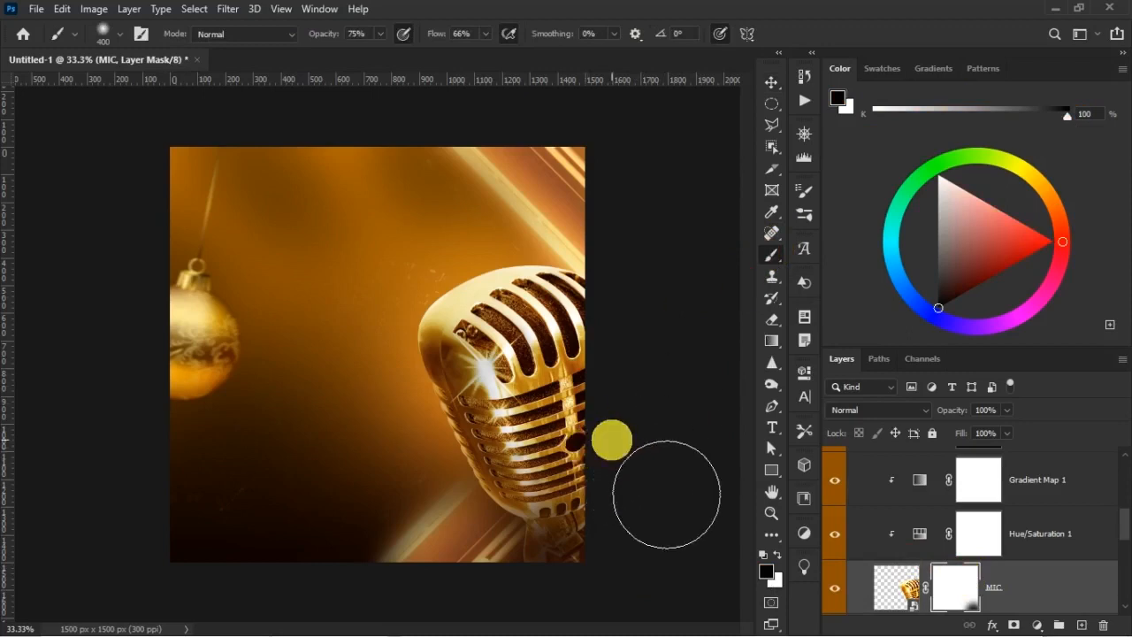
left_click(569, 587)
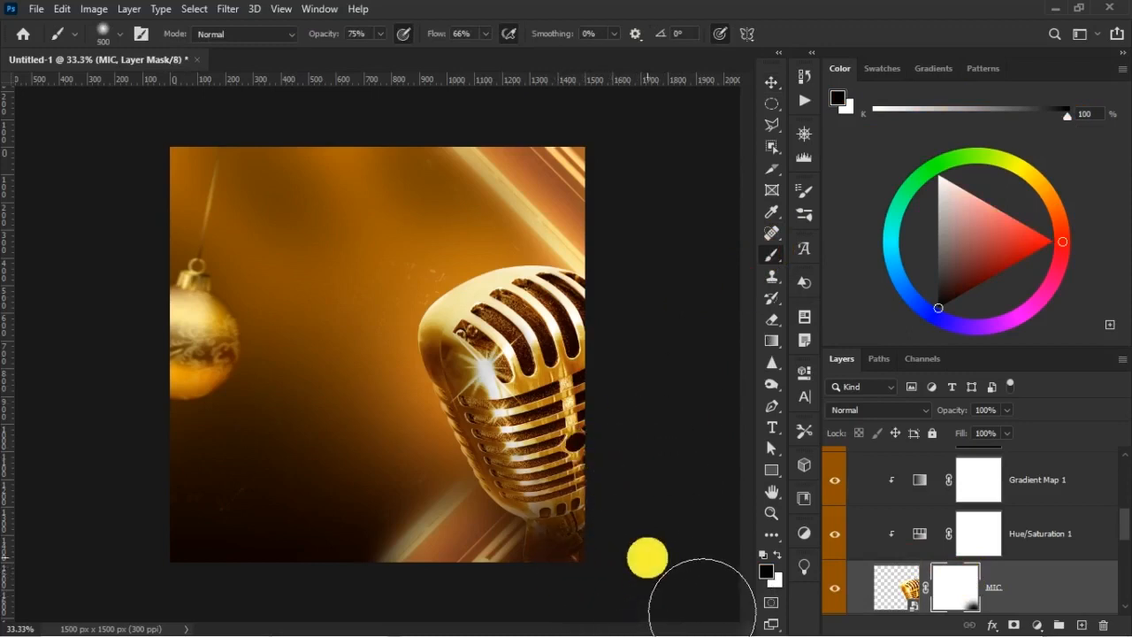
key("v")
Collapse the MIC layer group and toggle its visibility off and on to compare the design
scroll(937, 531, "up", 3)
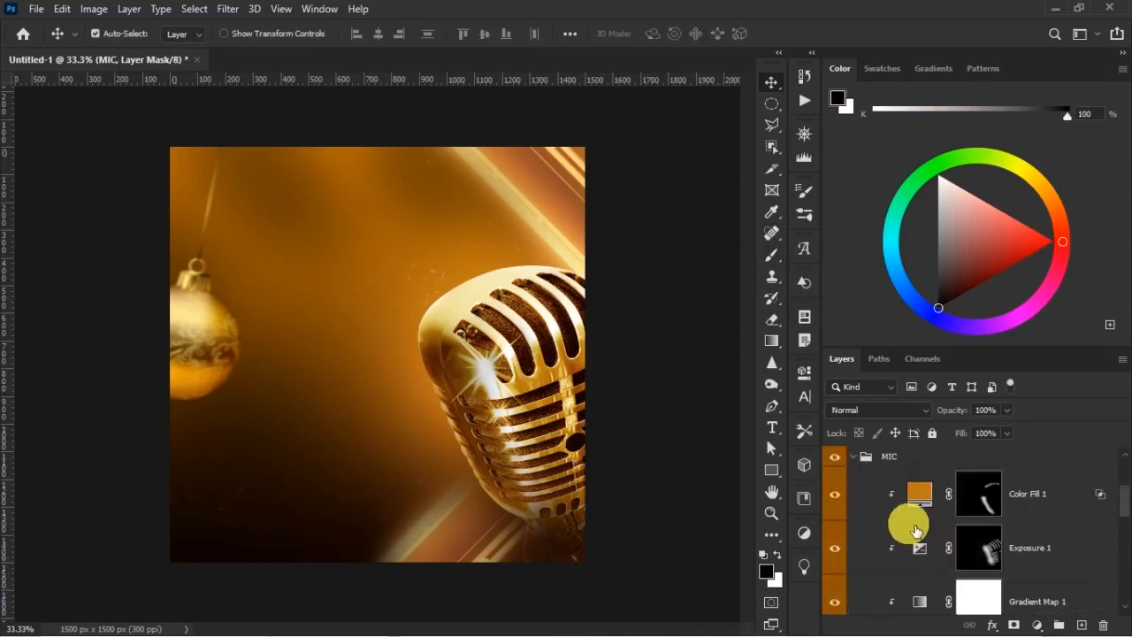
left_click(854, 457)
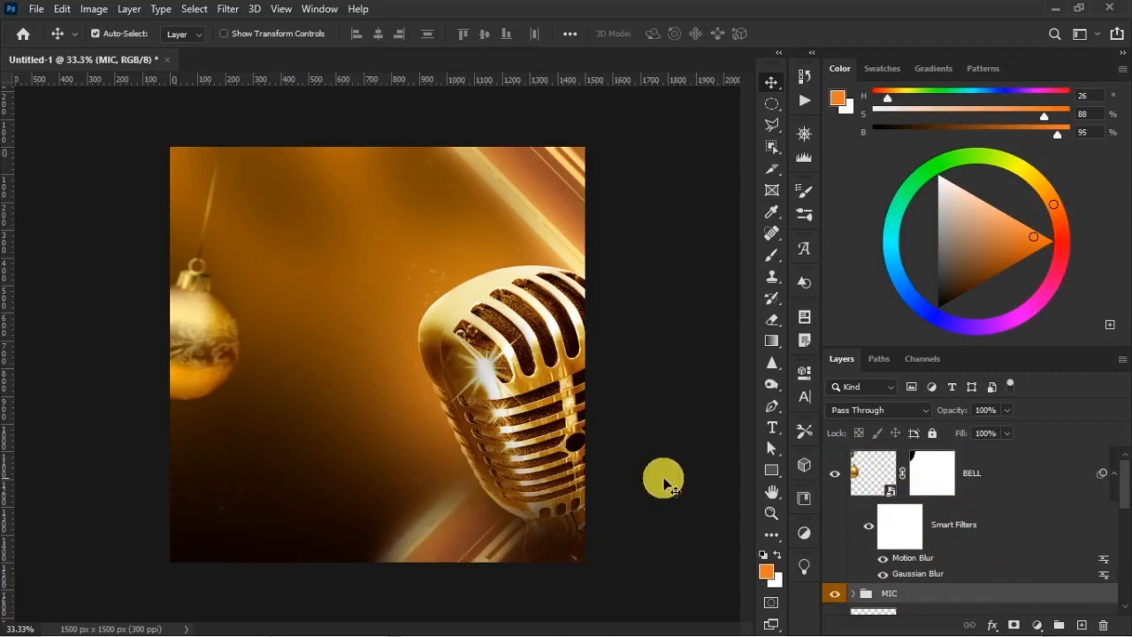
left_click(835, 595)
left_click(836, 595)
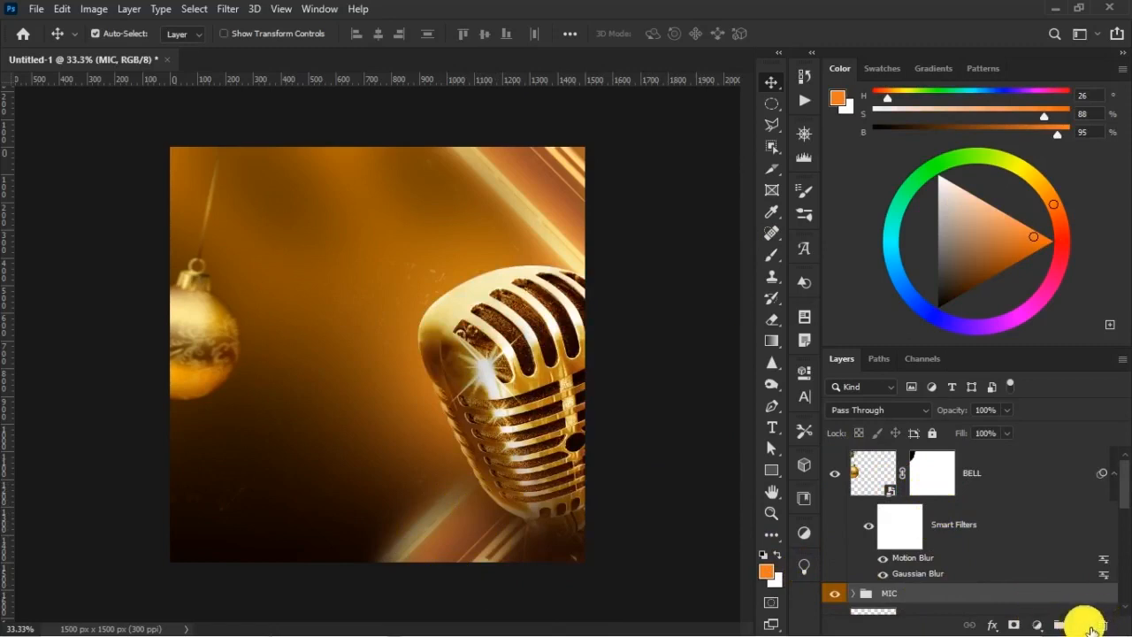
On a new layer above the MIC group, draw a black-to-transparent linear gradient rising from the canvas's bottom edge, redoing it taller
left_click(1083, 624)
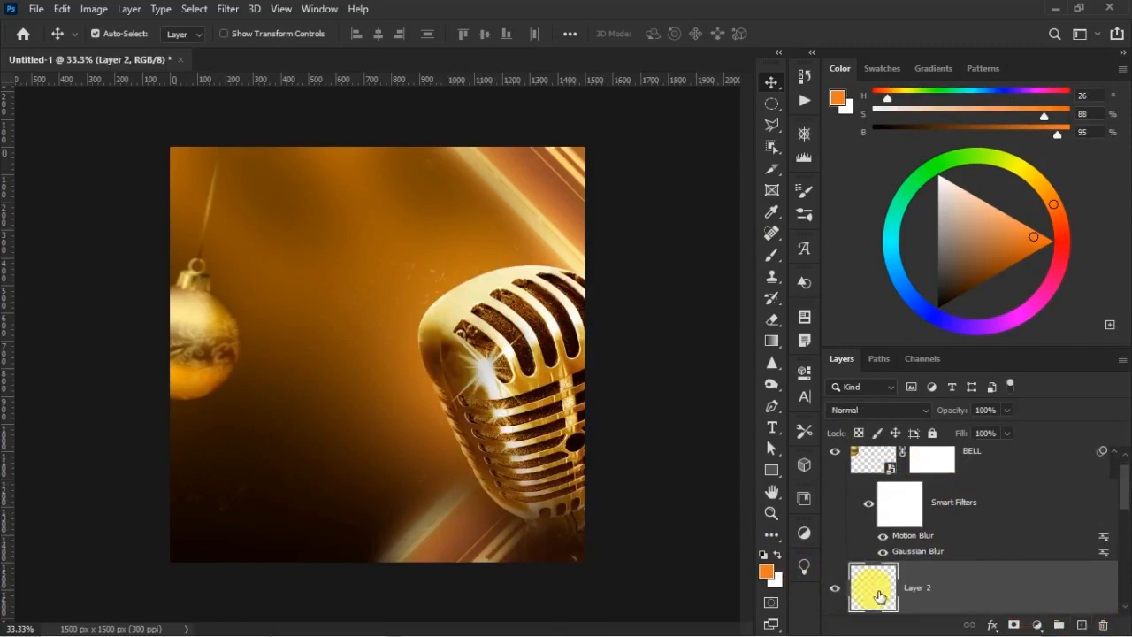
left_click(771, 340)
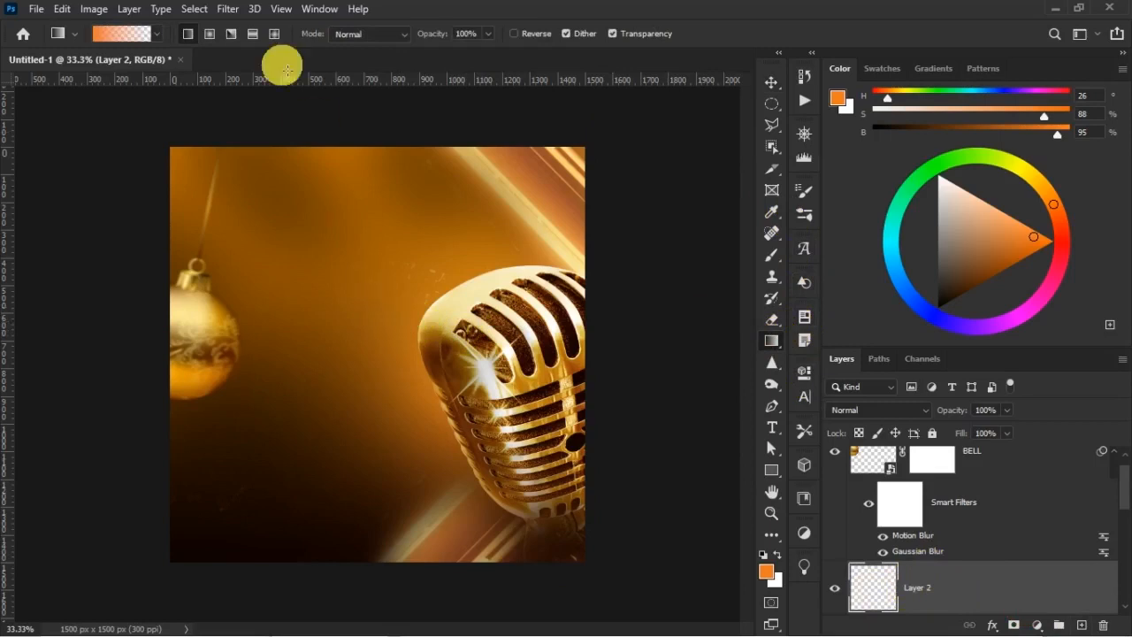
left_click(768, 559)
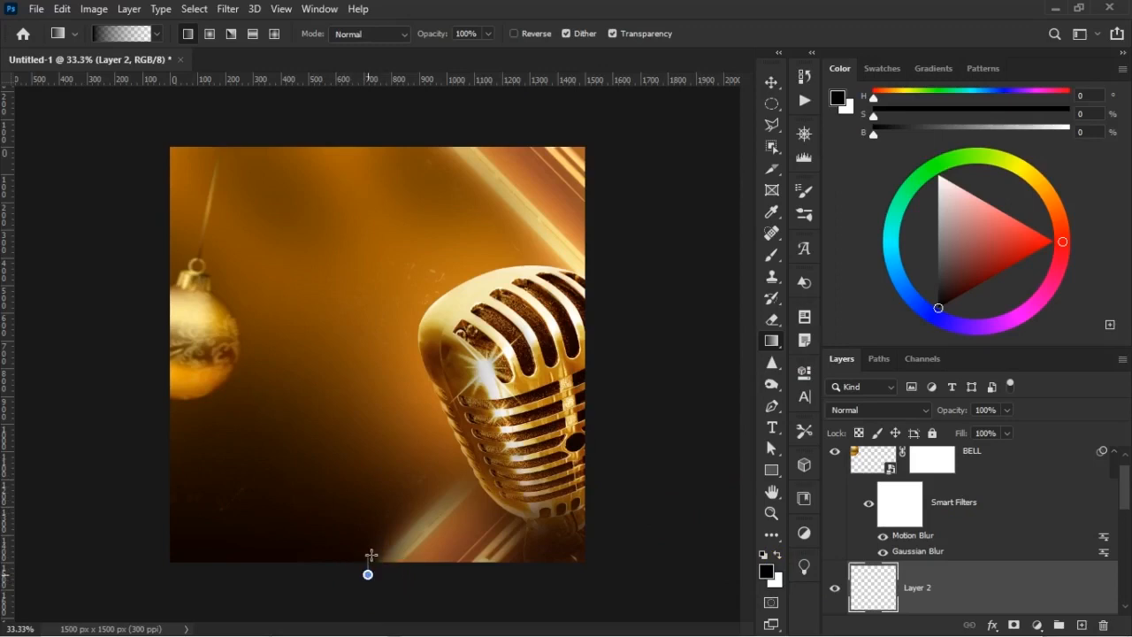
left_click_drag(378, 466, 375, 464)
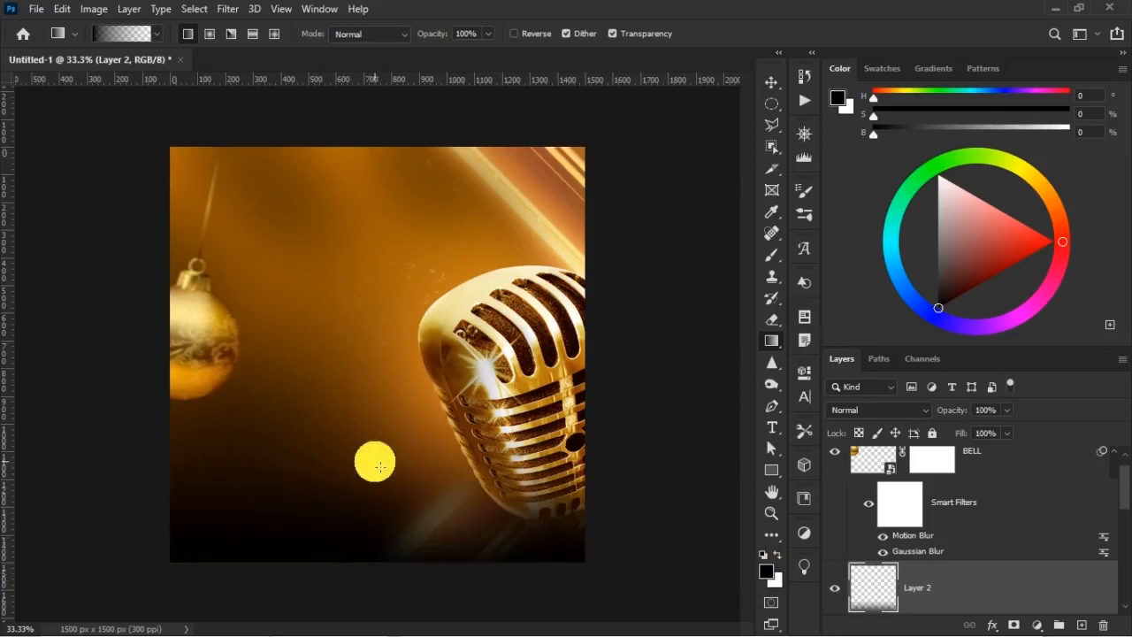
key("ctrl+z")
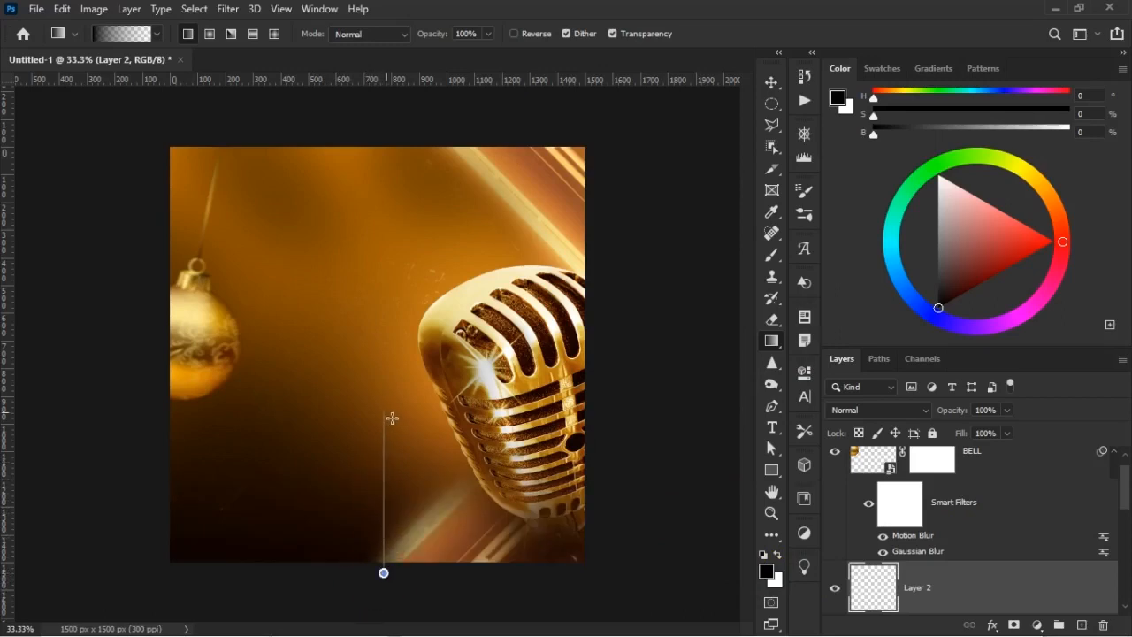
left_click_drag(391, 418, 392, 417)
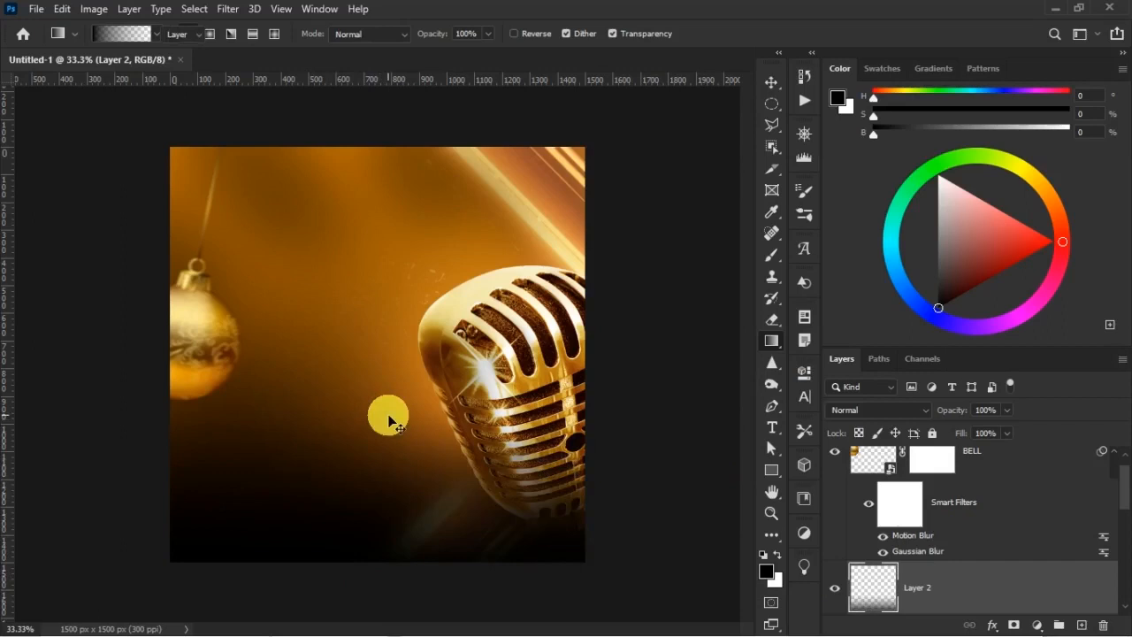
key("v")
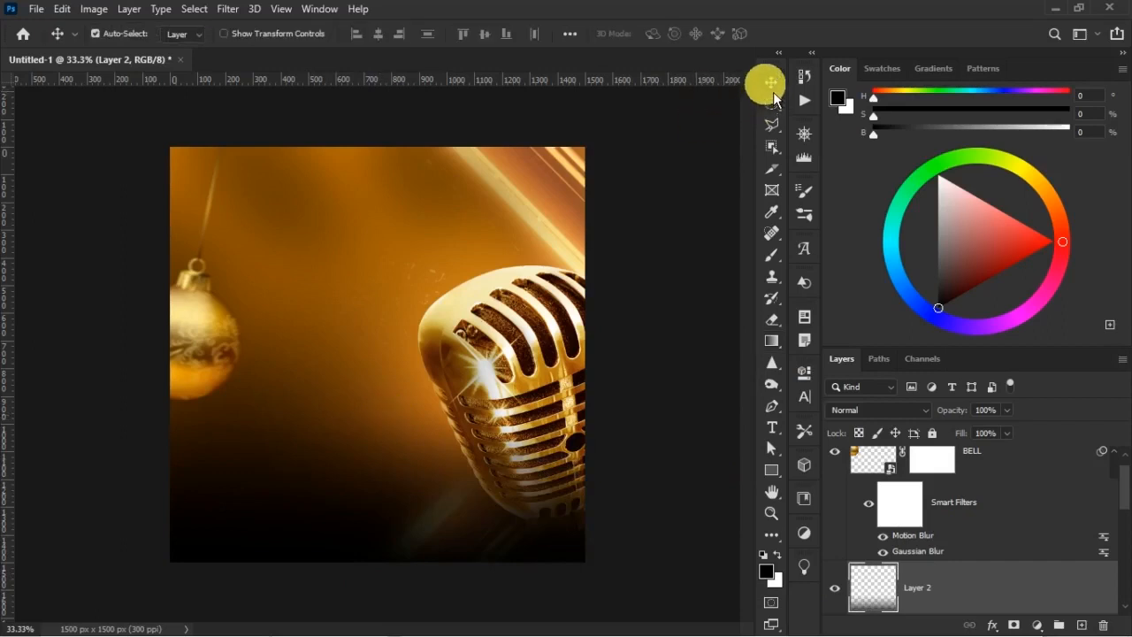
Shift the black gradient slightly downward with Free Transform
key("ctrl+t")
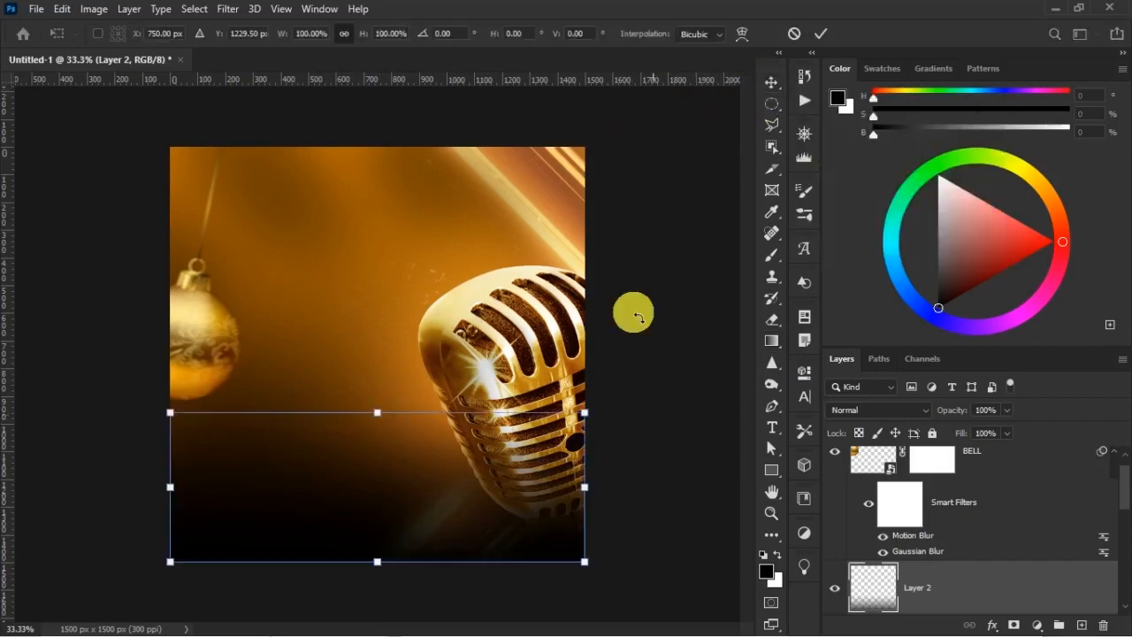
left_click_drag(447, 491, 449, 500)
key("Return")
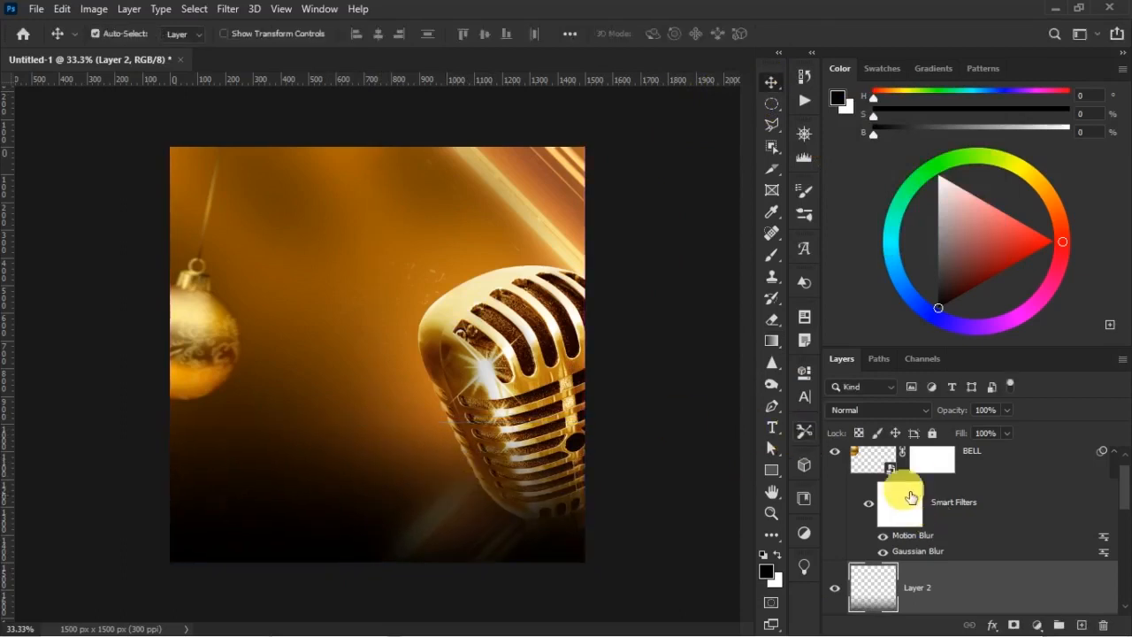
On a new layer, paint soft dark-brown shading (H 27, S 94, B 18) below the bauble with a brush enlarged to 800 px
key("b")
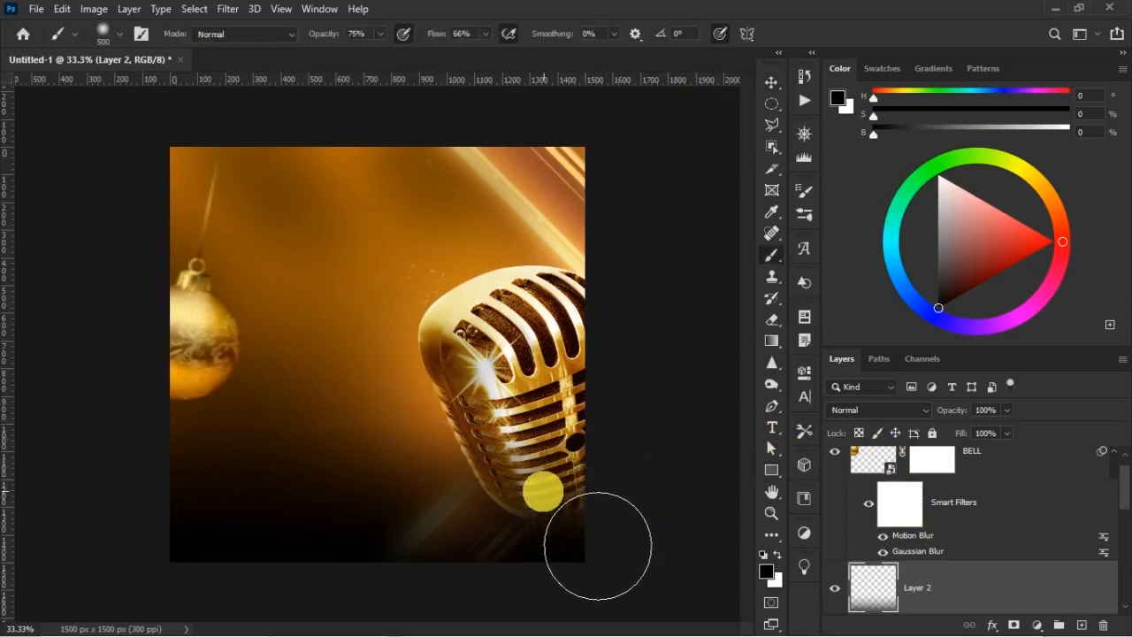
left_click(1081, 626)
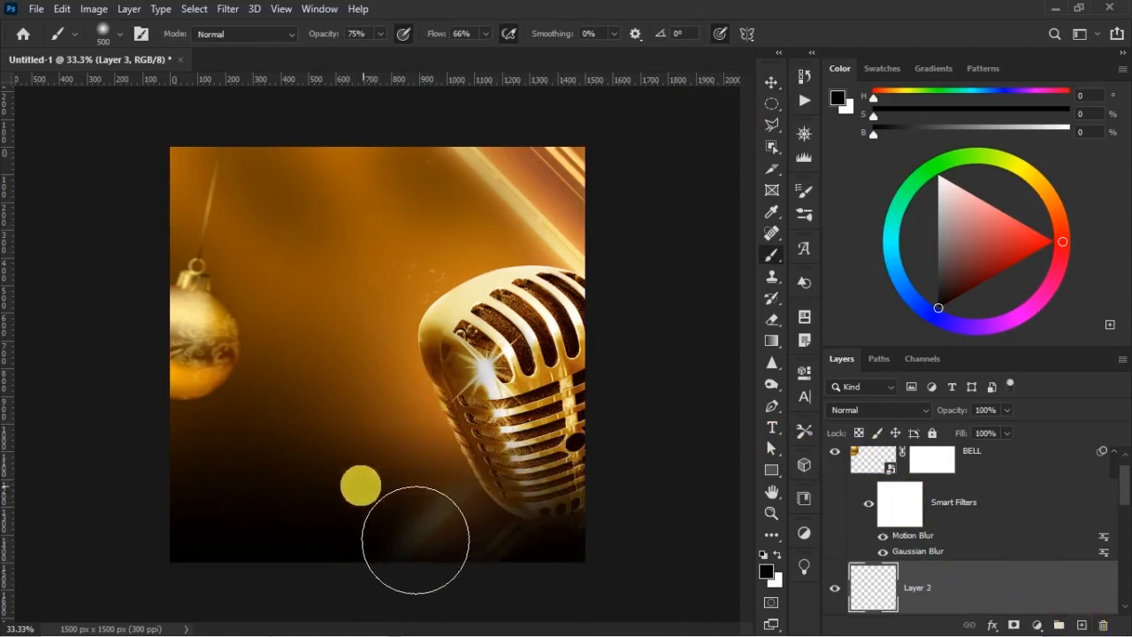
left_click(335, 461, "alt")
key("bracketright")
key("bracketright")
key("bracketright")
left_click(247, 422)
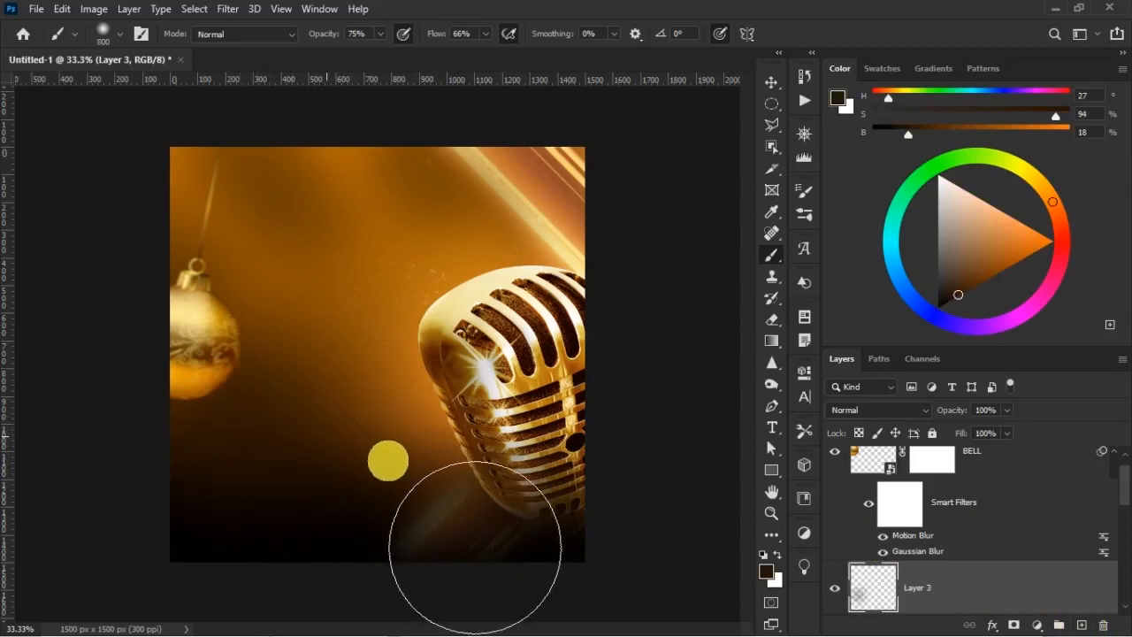
left_click(393, 464)
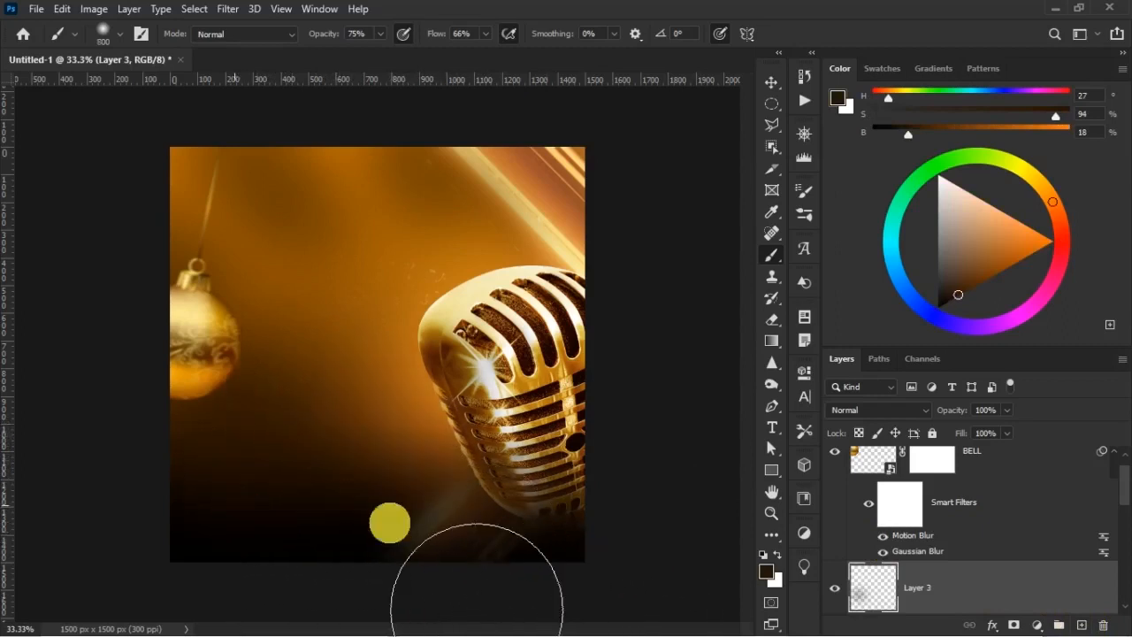
key("v")
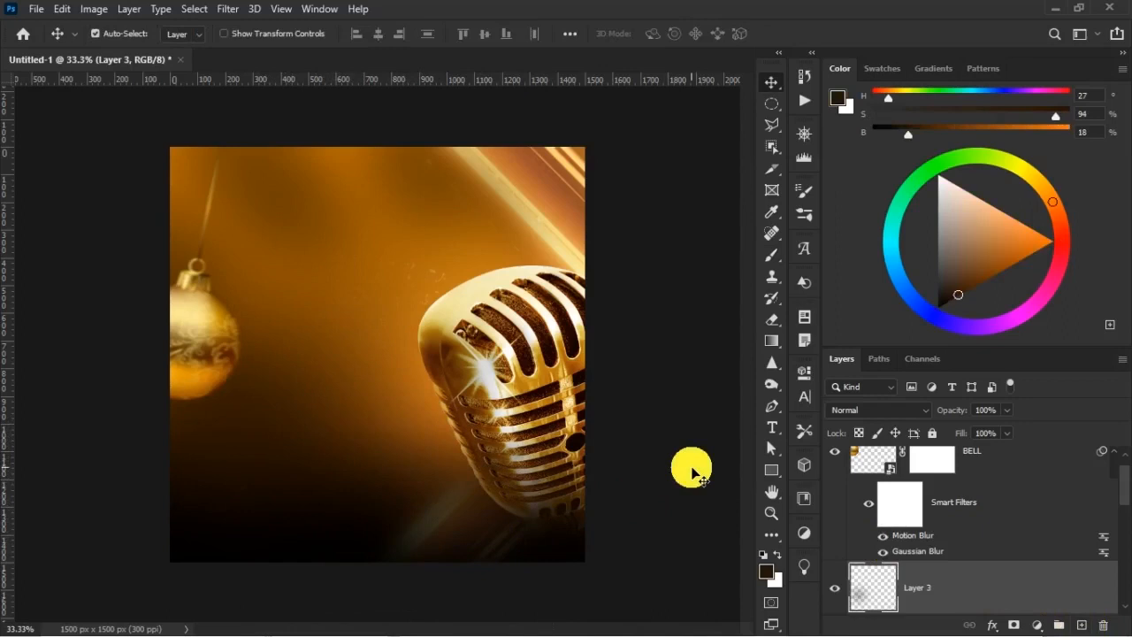
Delete the black gradient layer directly above the MIC group
scroll(960, 567, "down", 3)
left_click(943, 507)
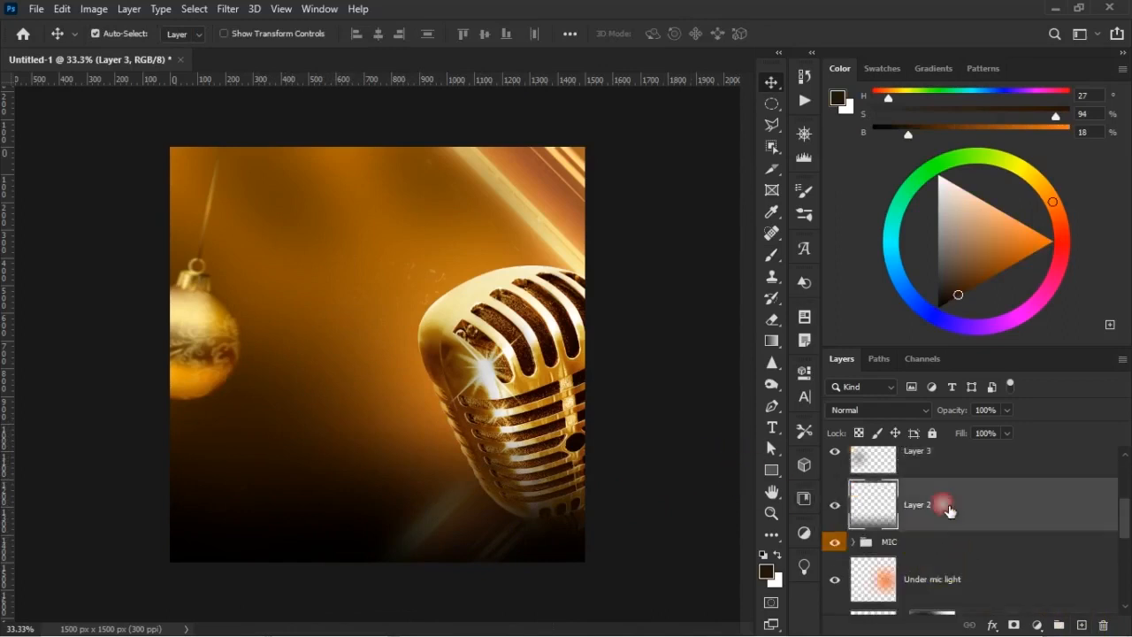
key("Delete")
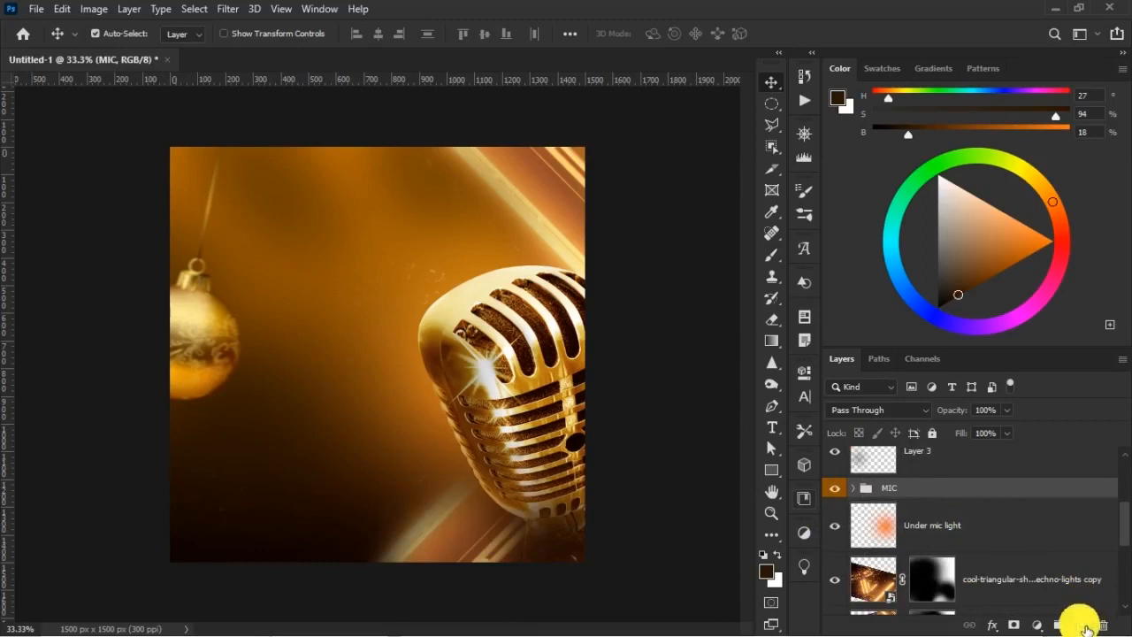
On a new layer above the MIC group, draw a bottom-up gradient to transparent in dark brown (H 11, S 96, B 9) sampled from the background
left_click(1083, 625)
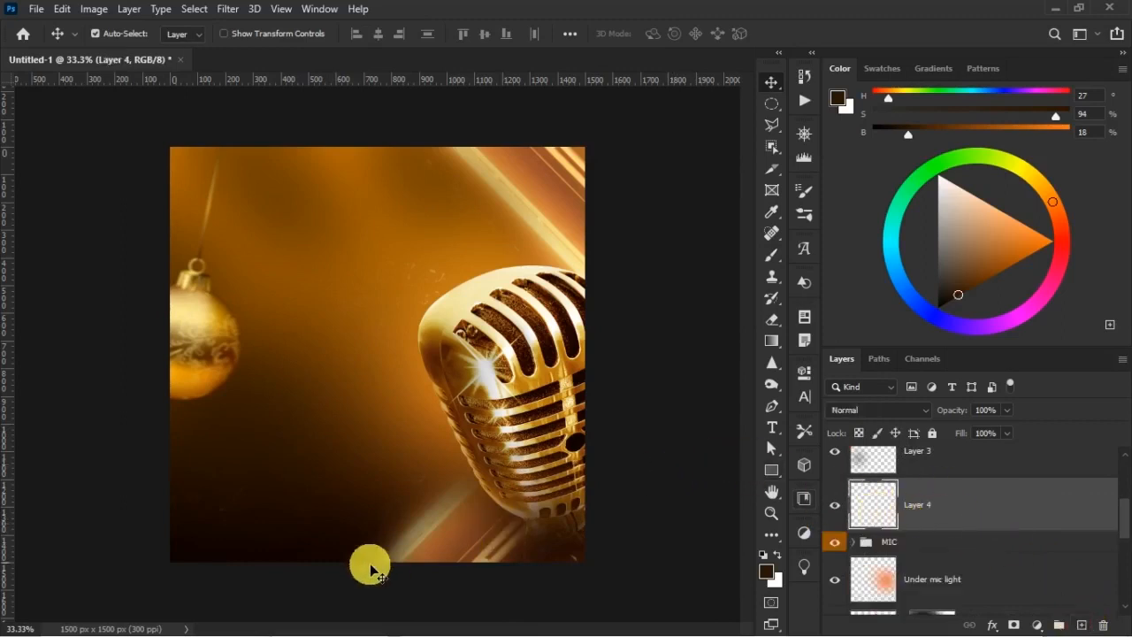
key("i")
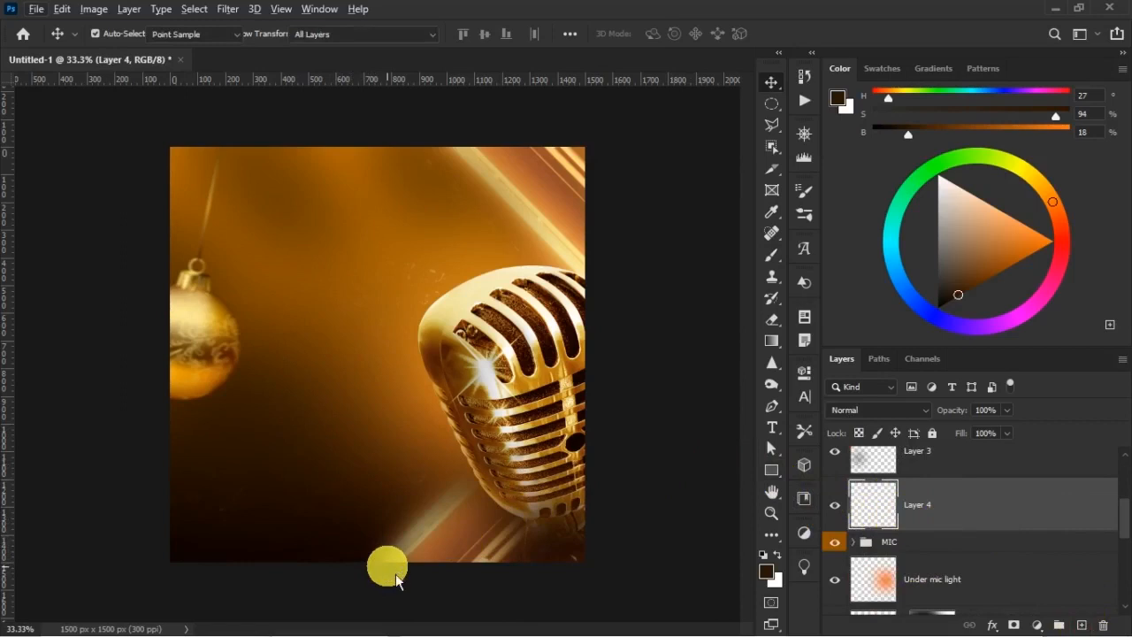
key("alt+i")
left_click(668, 14)
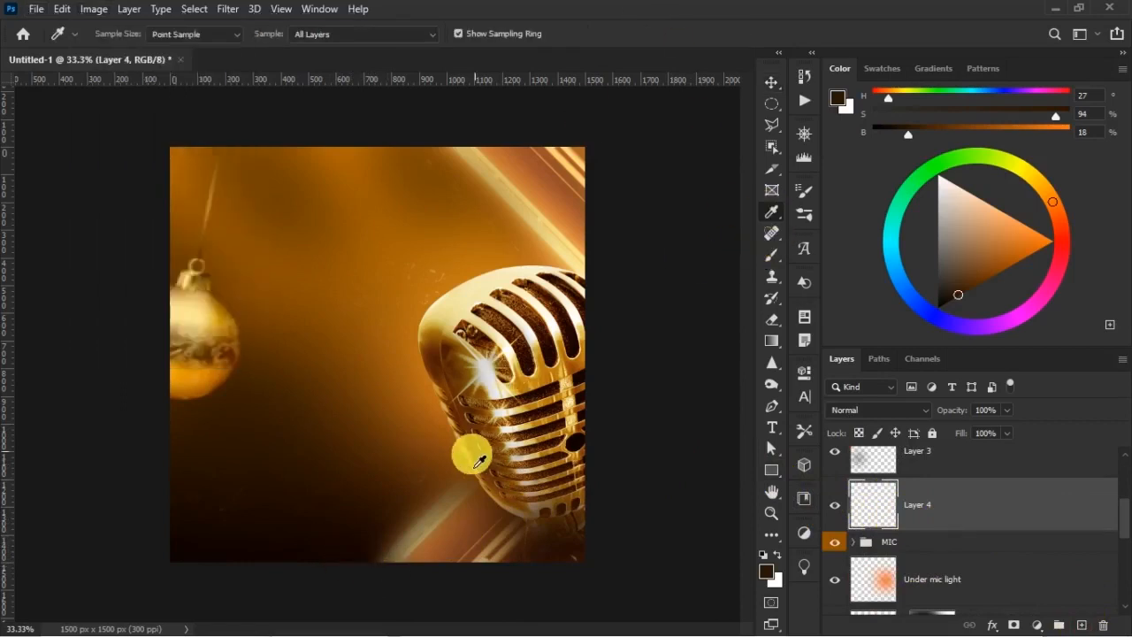
left_click(351, 548)
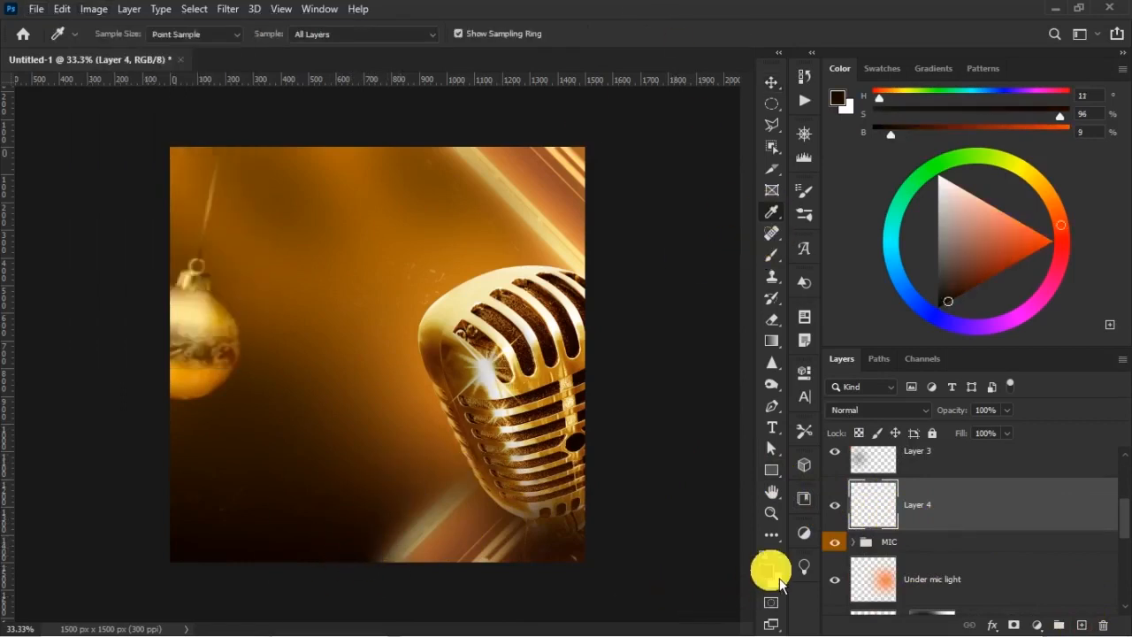
key("v")
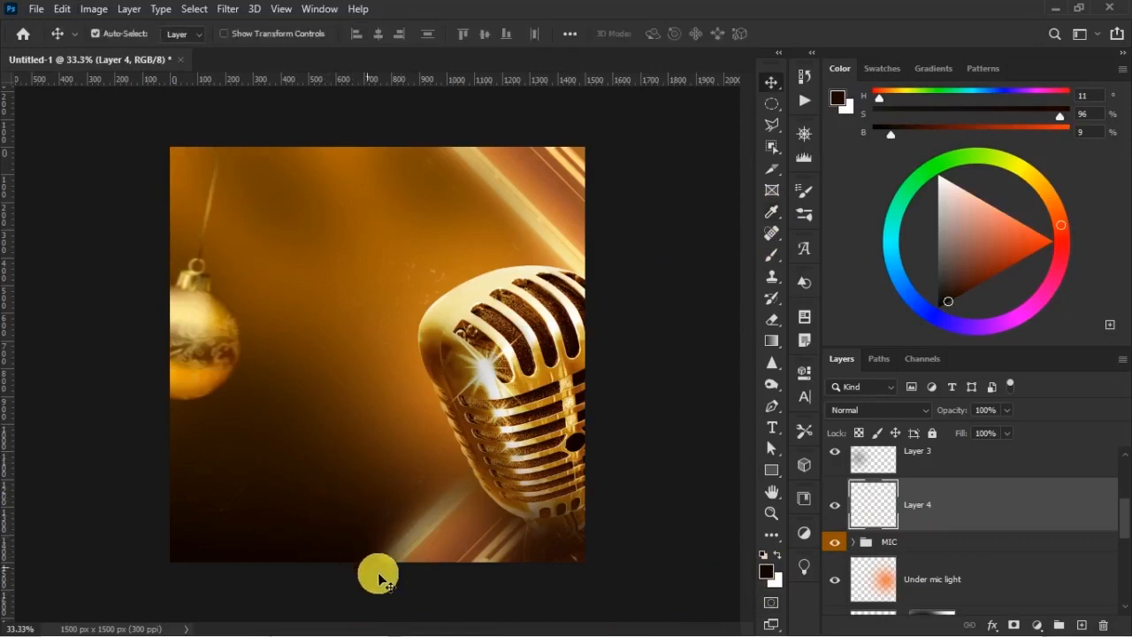
left_click(772, 341)
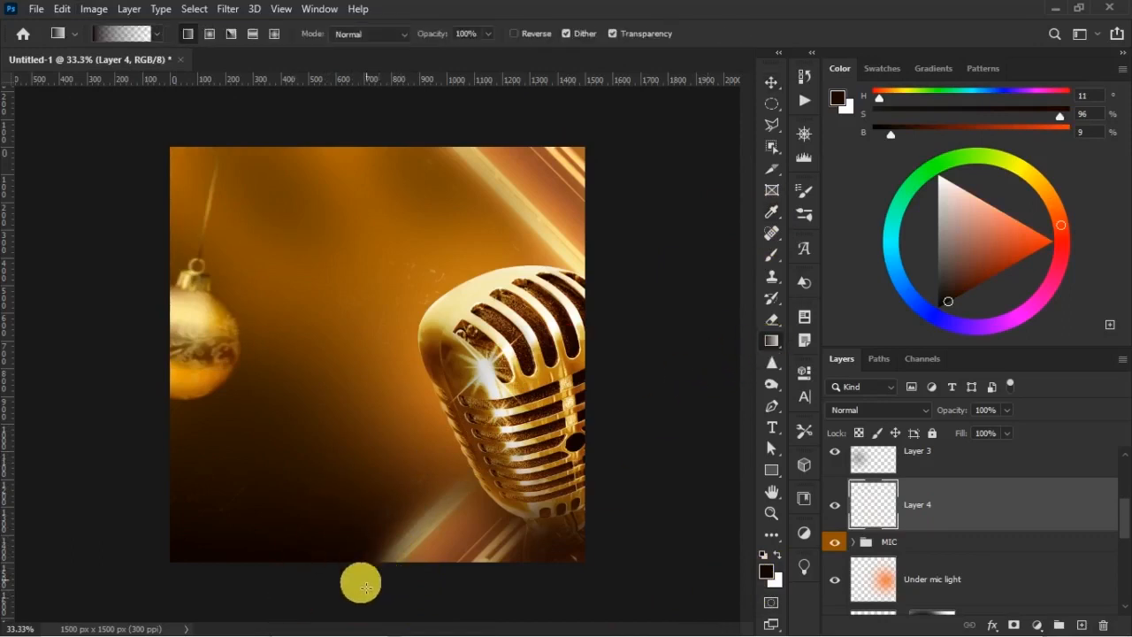
left_click_drag(368, 431, 362, 425)
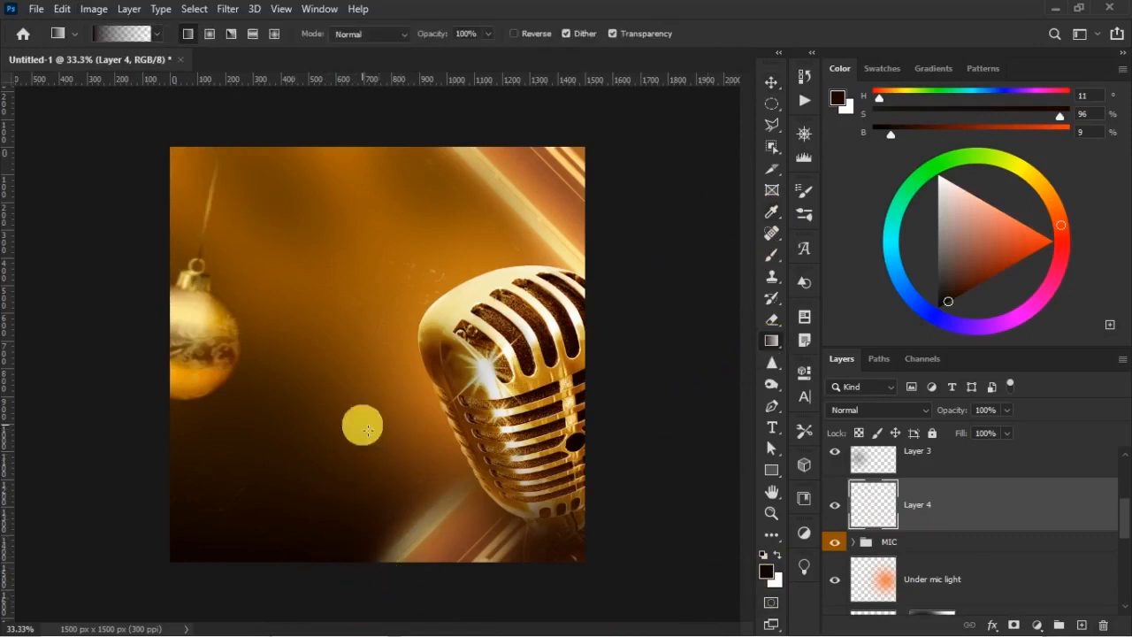
Darken the foreground colour to #0e0301 and draw a second gradient to transparent up from the canvas's bottom edge on the same layer
left_click(768, 572)
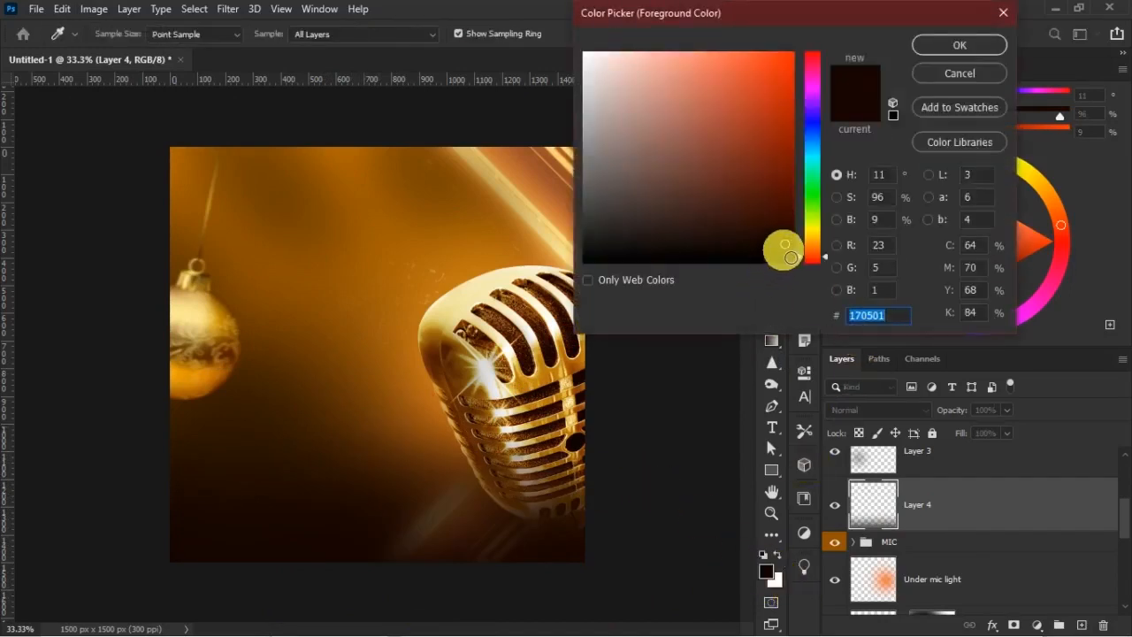
left_click(992, 48)
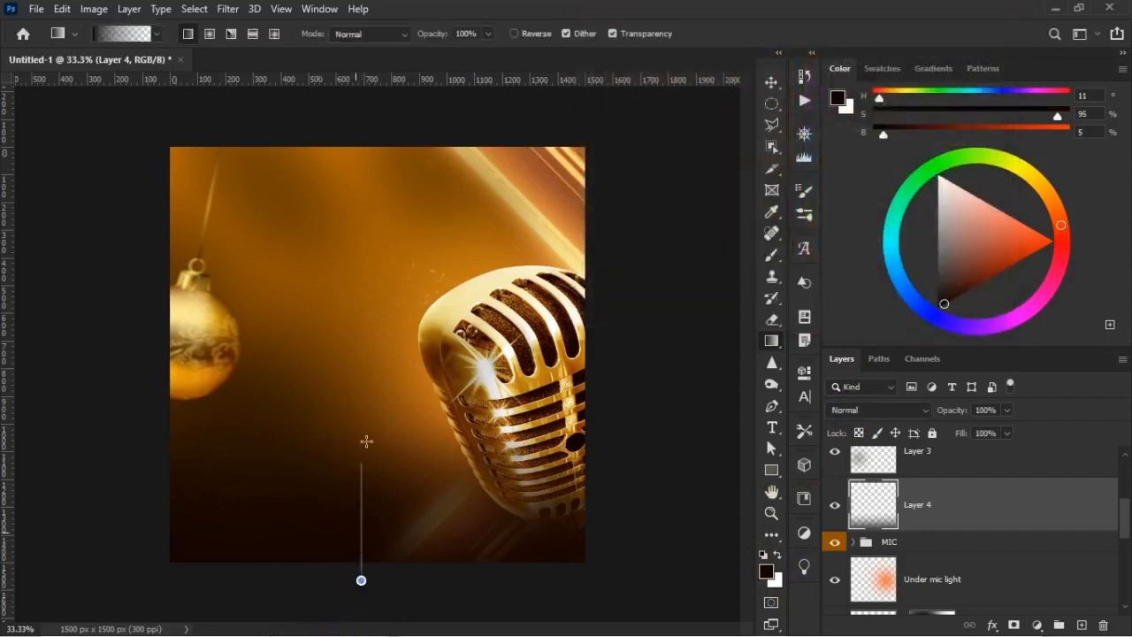
left_click_drag(369, 421, 364, 416)
key("v")
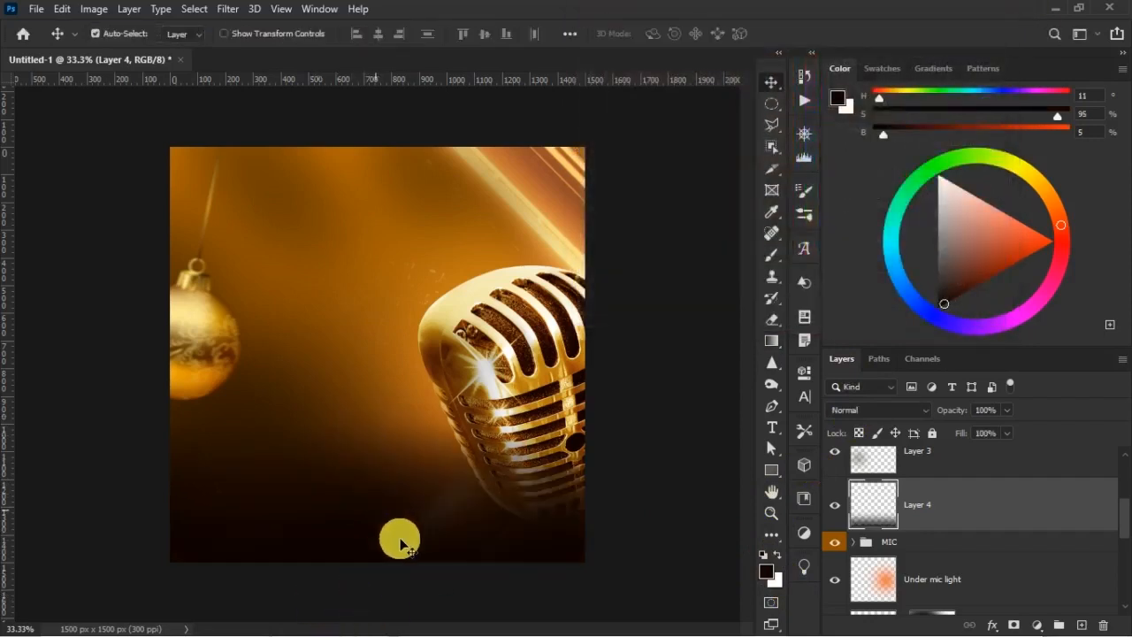
Stretch the brown gradient layer slightly past the canvas's bottom edge with Free Transform
key("ctrl+t")
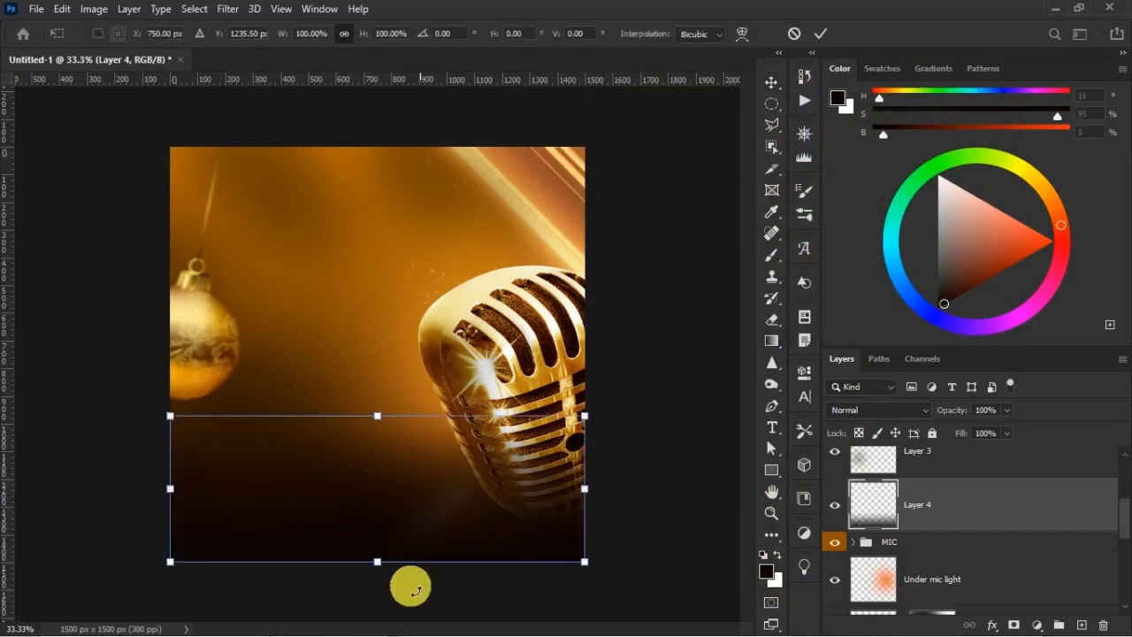
left_click_drag(379, 562, 378, 572)
key("Return")
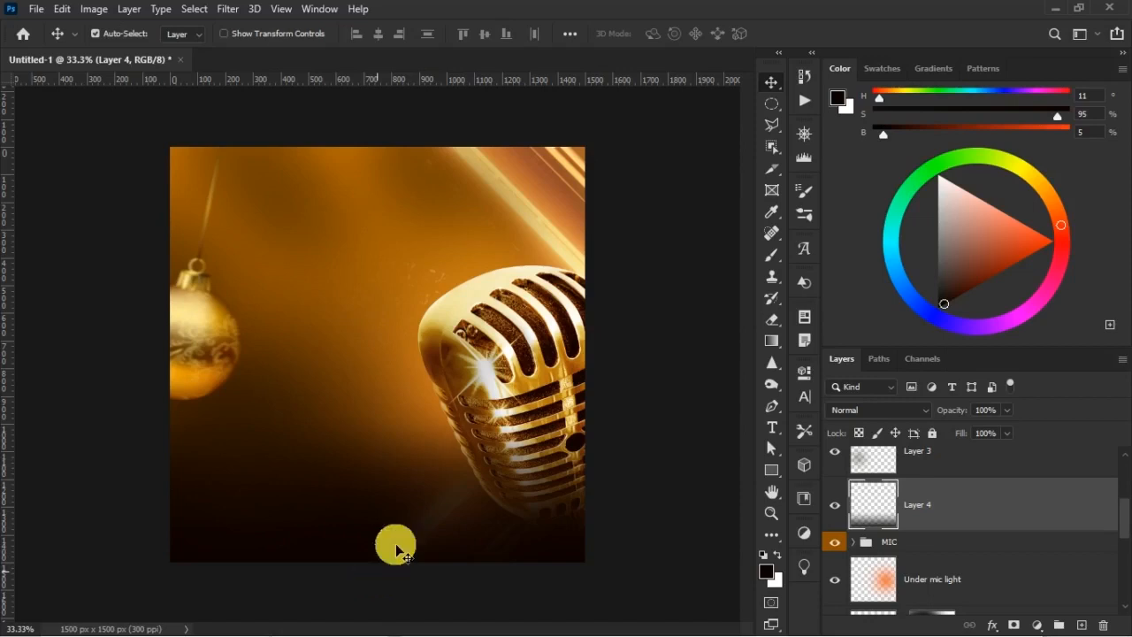
Scale the MIC group down slightly from its upper-left corner with Free Transform
right_click(529, 333)
left_click(598, 340)
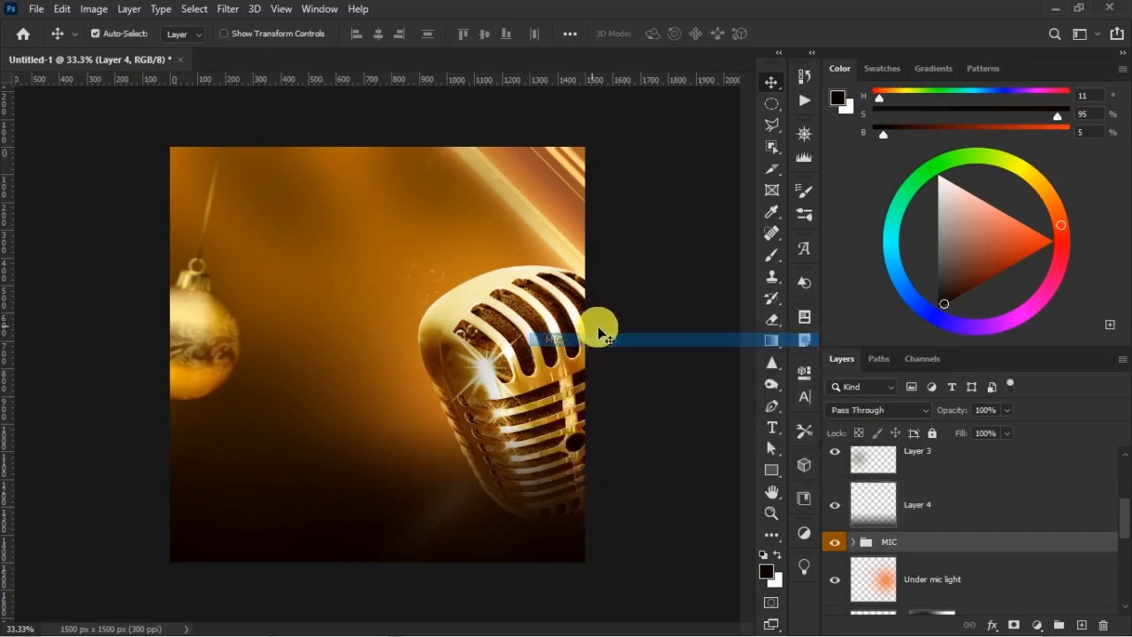
key("ctrl+t")
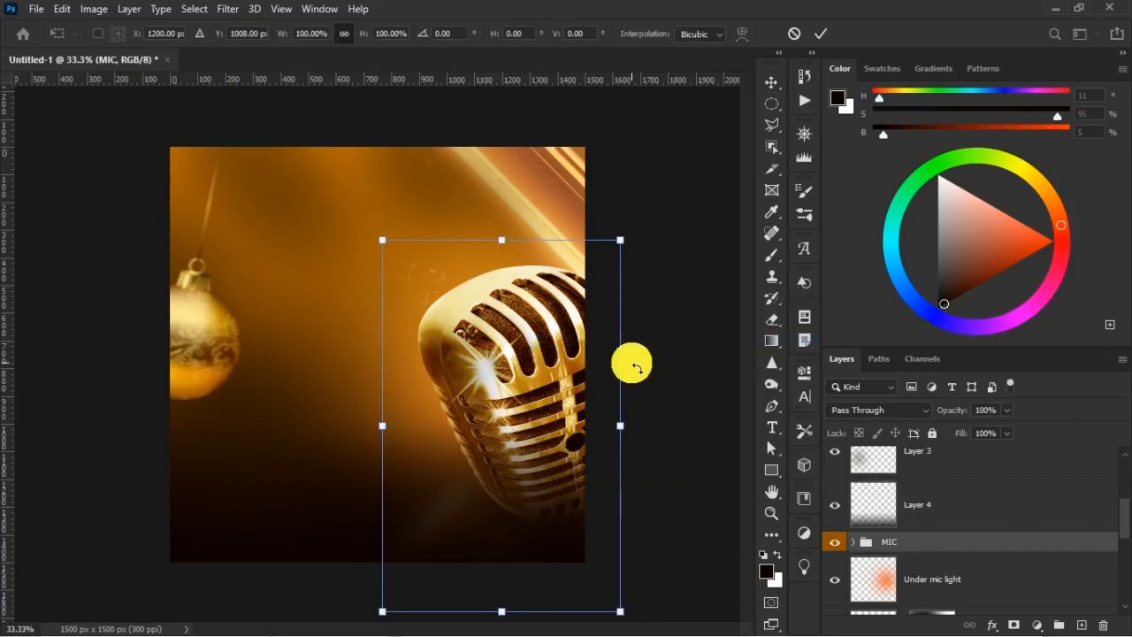
mouse_move(381, 244)
left_mouse_down()
mouse_move(386, 257)
mouse_move(383, 245)
left_mouse_up()
double_click(392, 254)
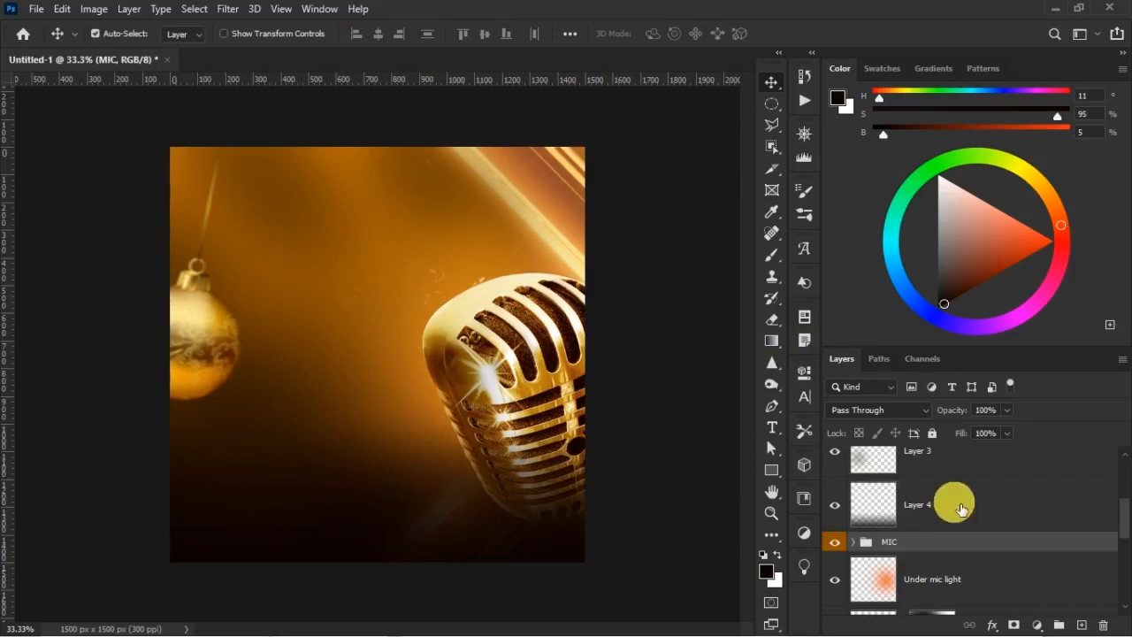
Select the BELL layer and save the document as a Photoshop file named open mic in the Open Mic elements folder
scroll(964, 491, "up", 3)
left_click(1008, 460)
key("ctrl")
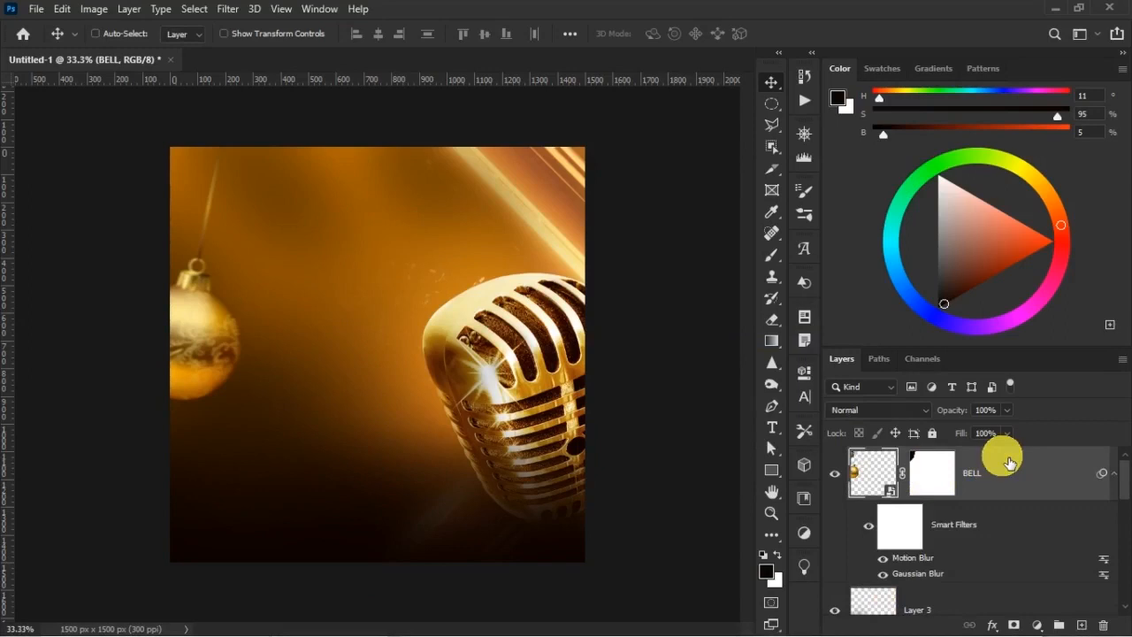
key("ctrl+s")
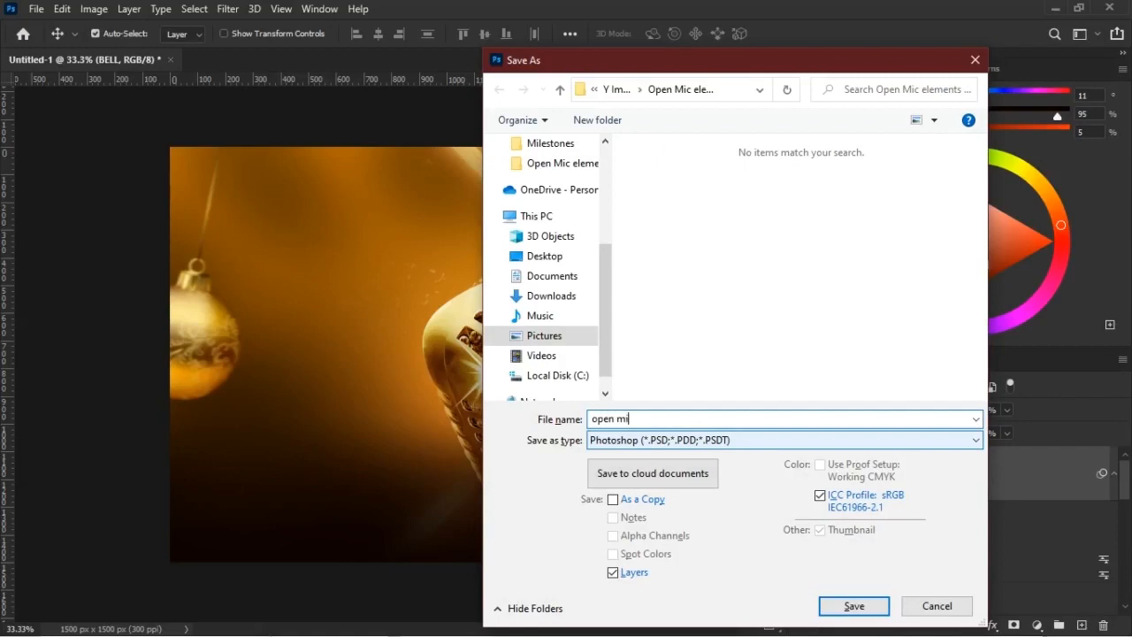
key("Return")
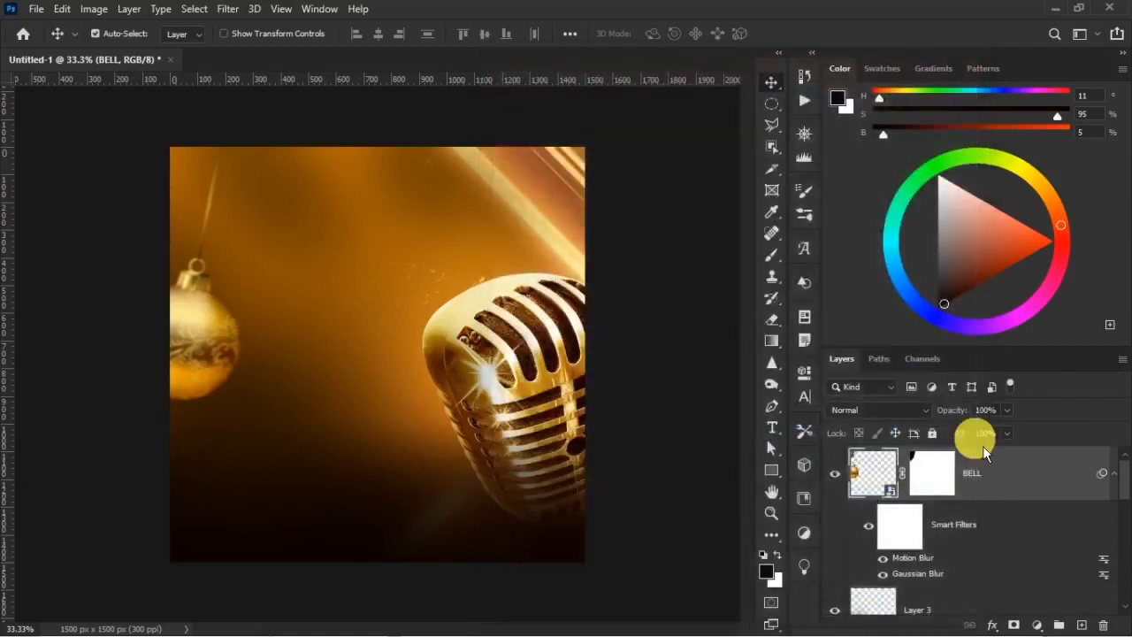
key("Return")
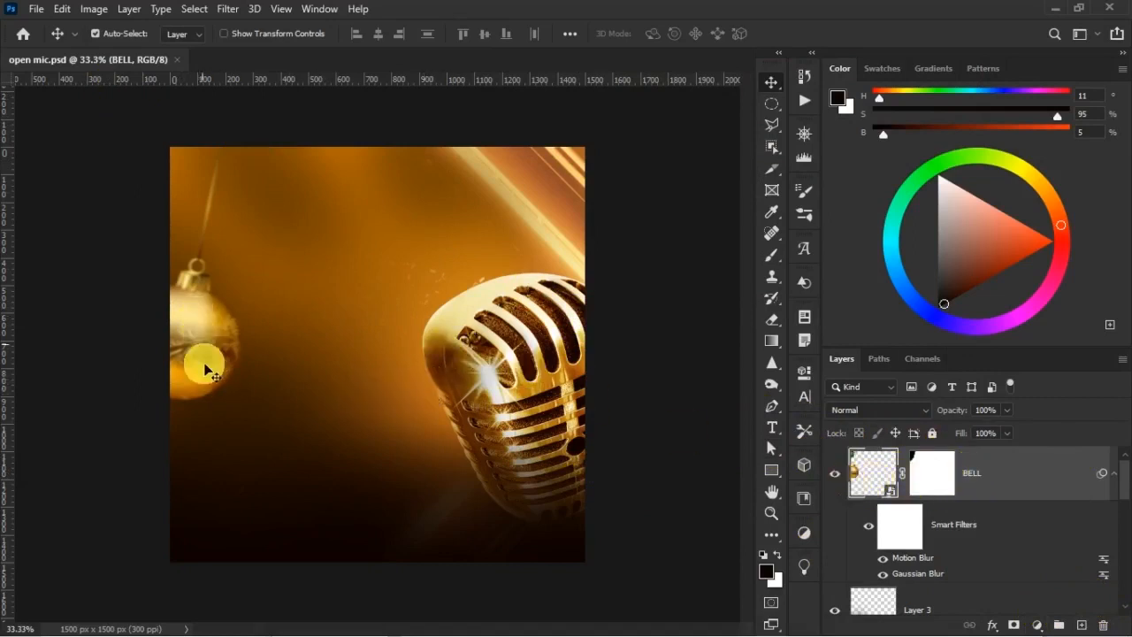
Collapse the BELL layer's smart filters and add the text MIC on a new layer directly above Layer 3
left_click(1113, 473)
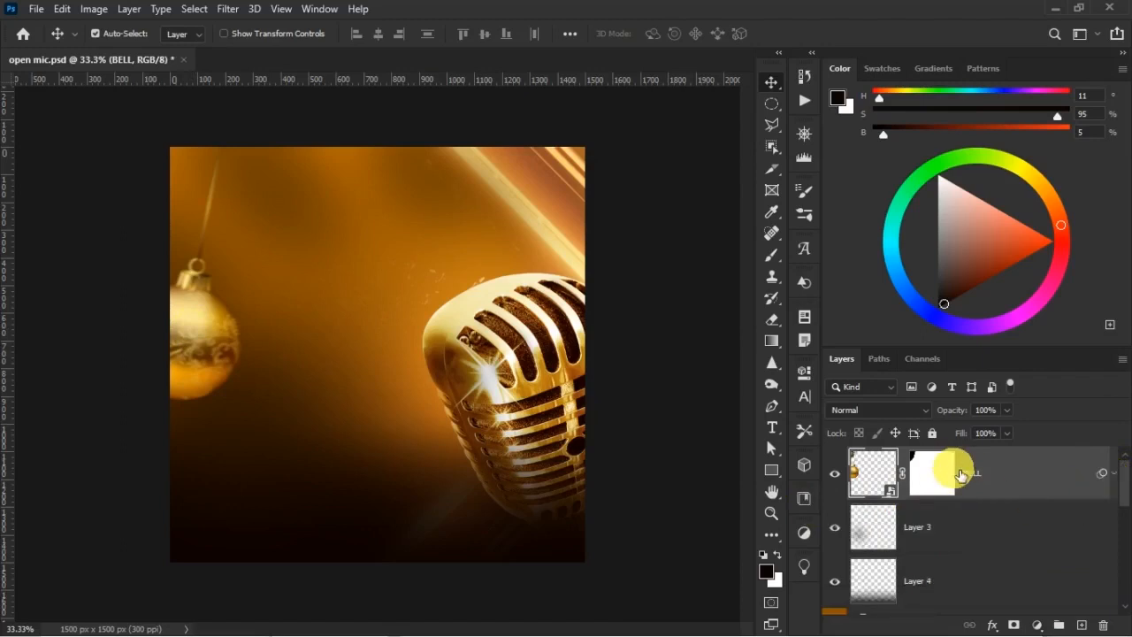
left_click(949, 537)
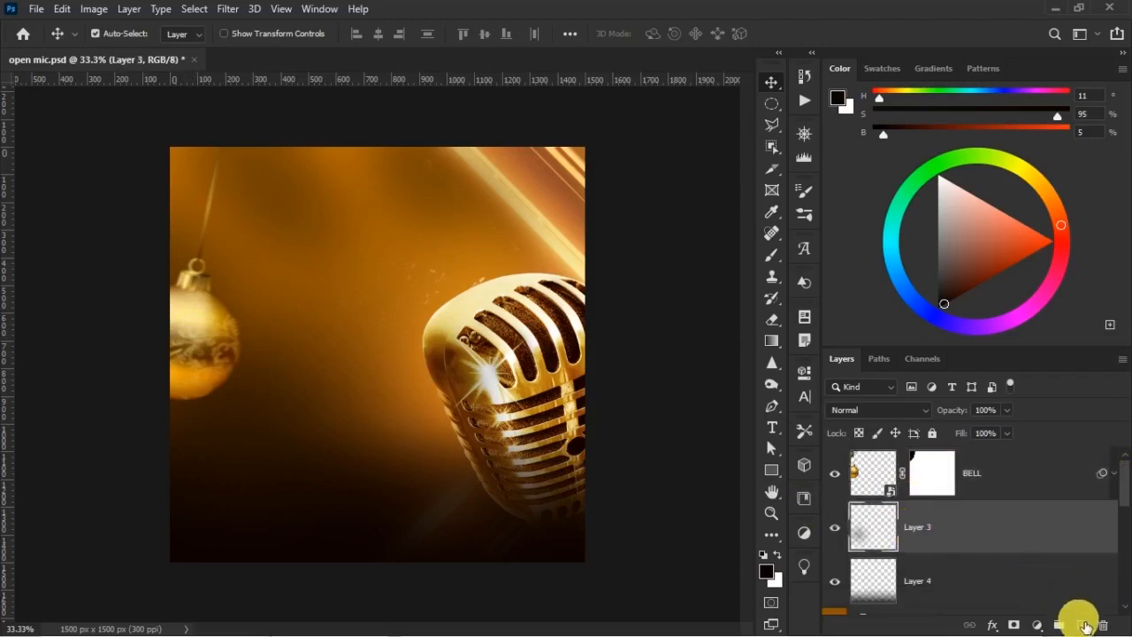
left_click(1081, 625)
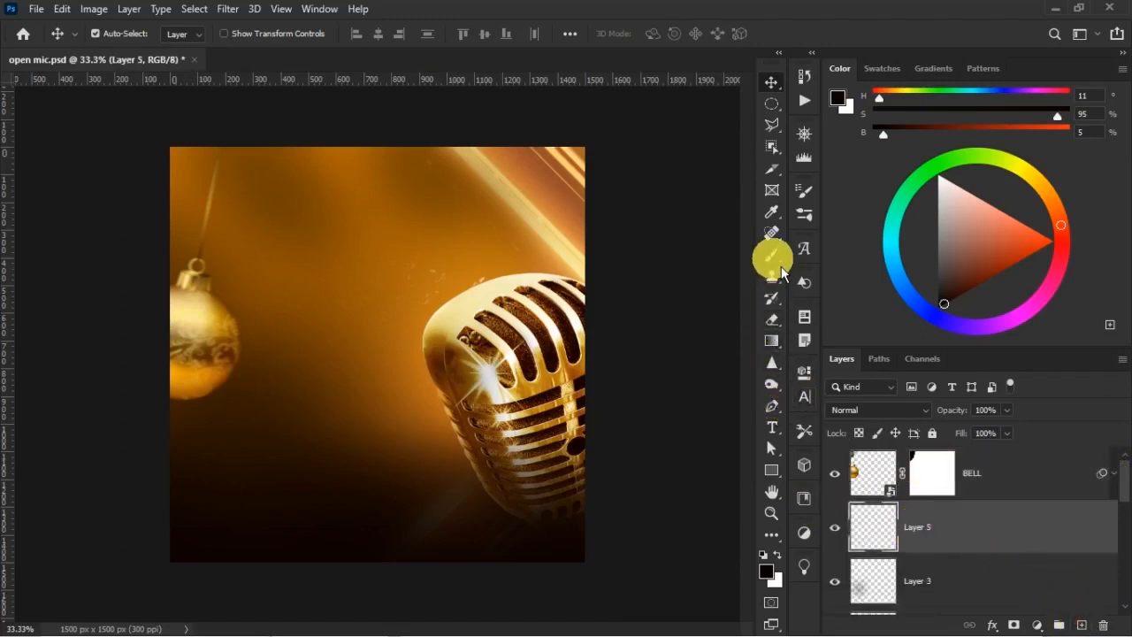
left_click(772, 428)
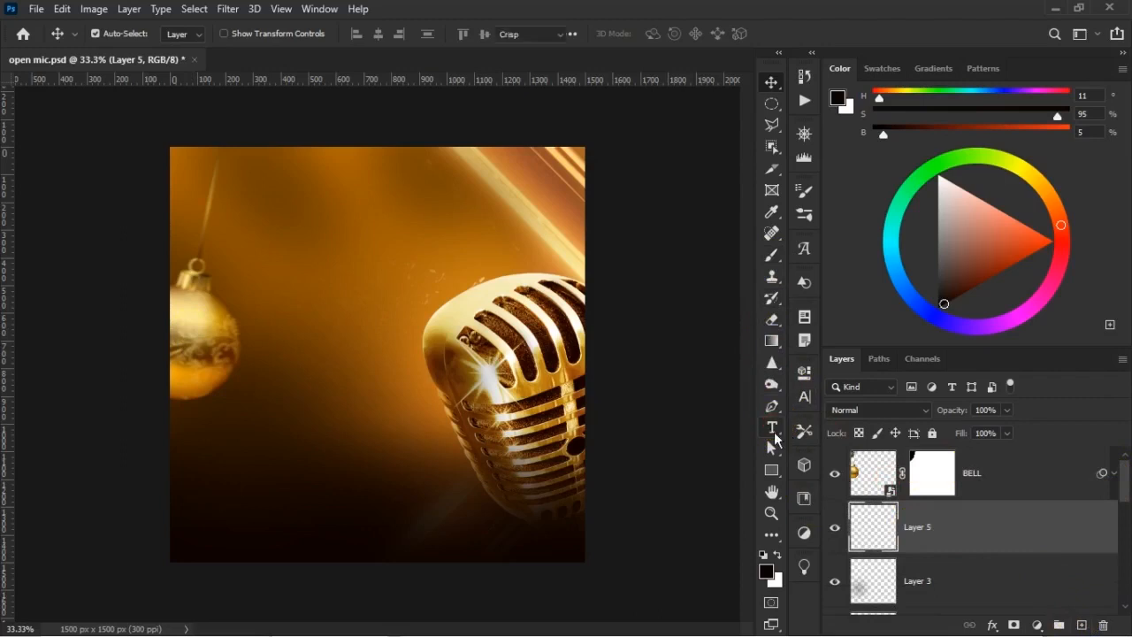
left_click(286, 325)
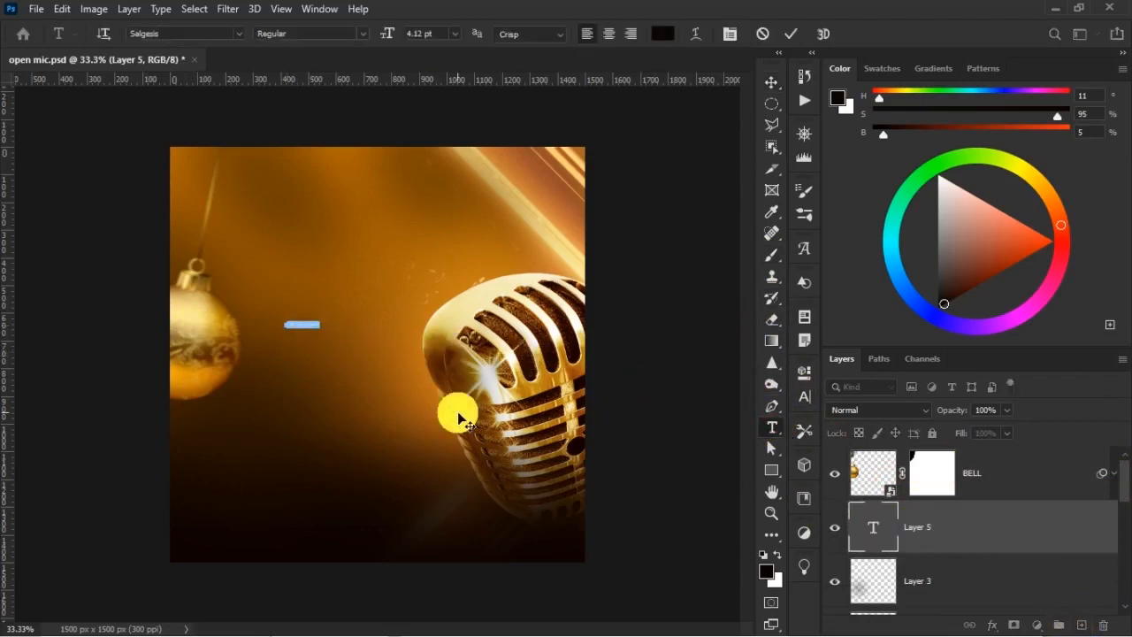
type("MIC")
key("ctrl+Return")
Enlarge the MIC text to about 88 pt with Free Transform and place it between the bauble and the microphone
key("ctrl+t")
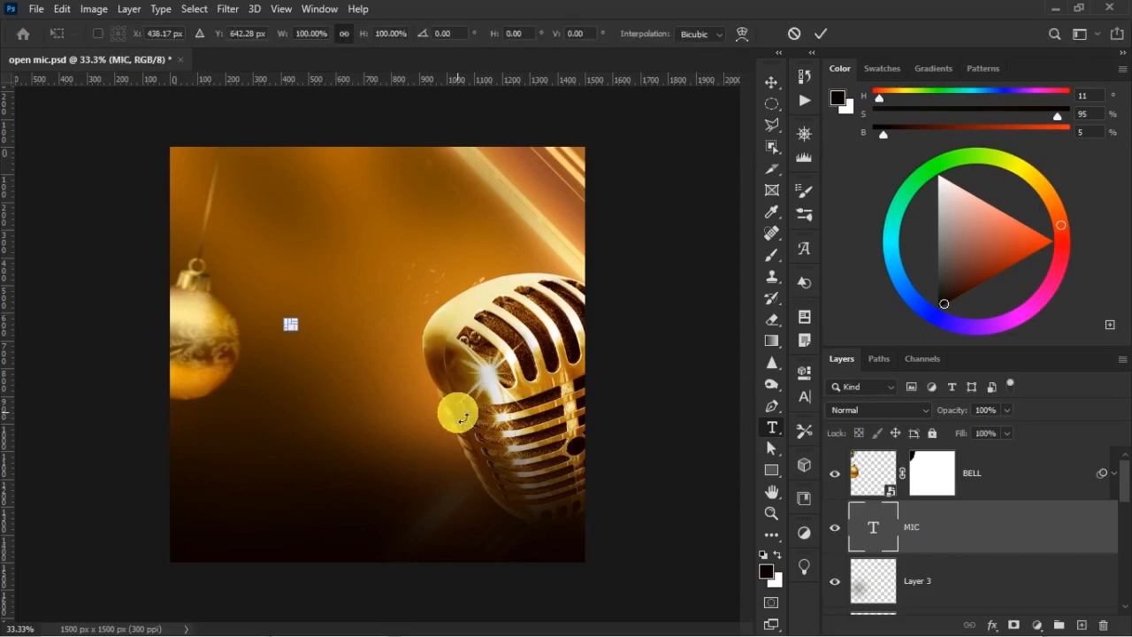
left_click_drag(300, 325, 461, 187)
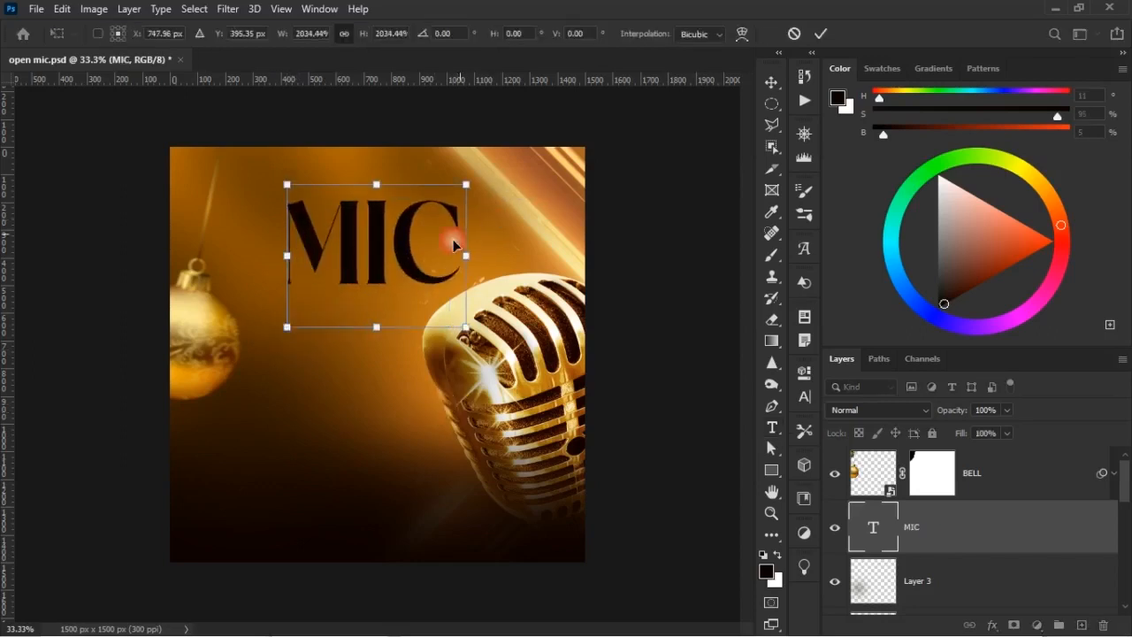
left_click_drag(383, 298, 351, 357)
mouse_move(434, 270)
left_mouse_down()
mouse_move(435, 260)
mouse_move(450, 265)
left_mouse_up()
key("Return")
Set the MIC text's font size to 93 pt
key("t")
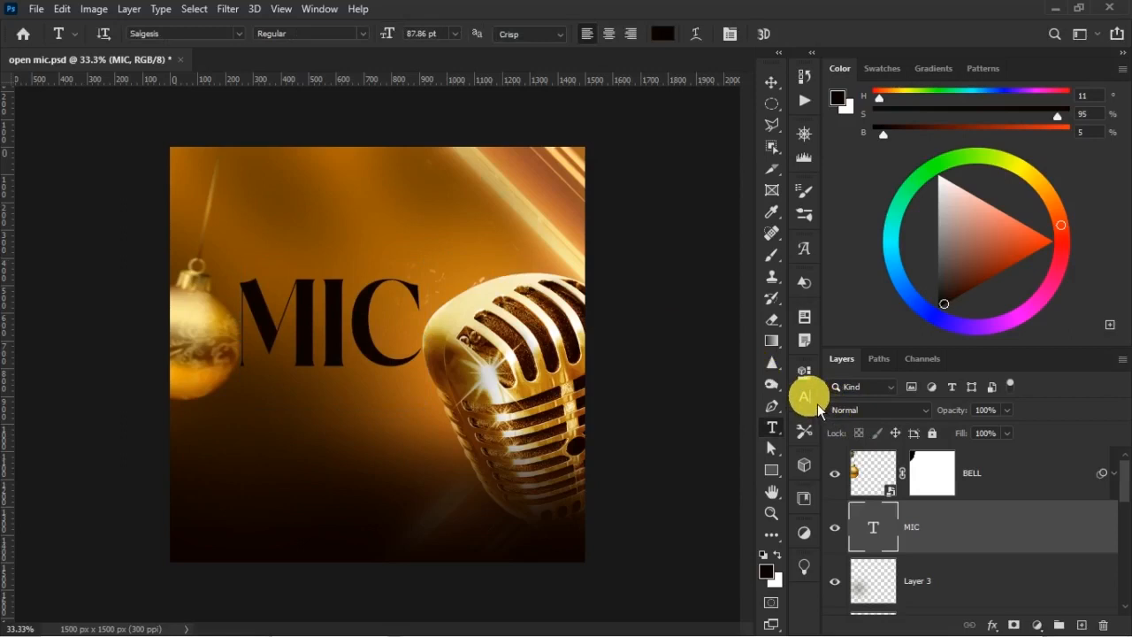
left_click(803, 396)
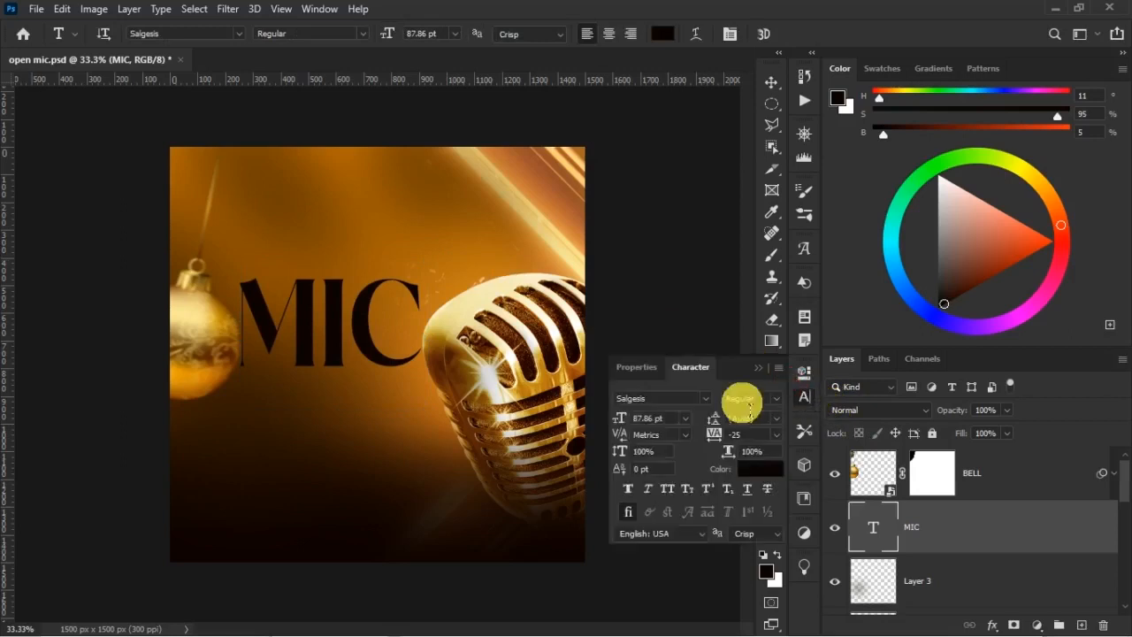
left_click(667, 400)
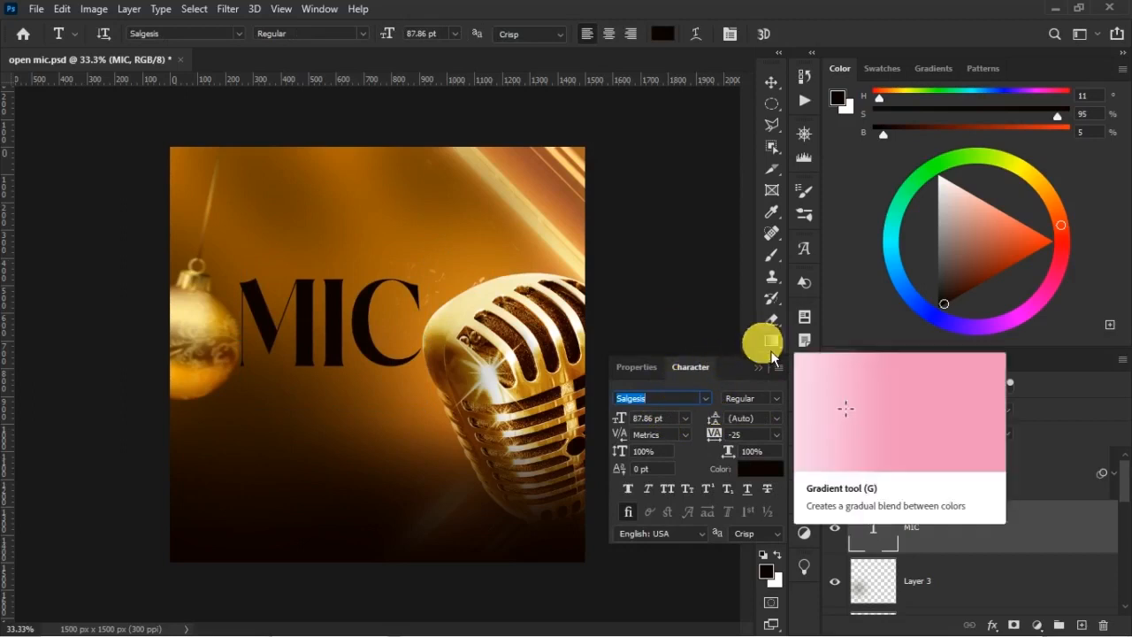
left_click(655, 418)
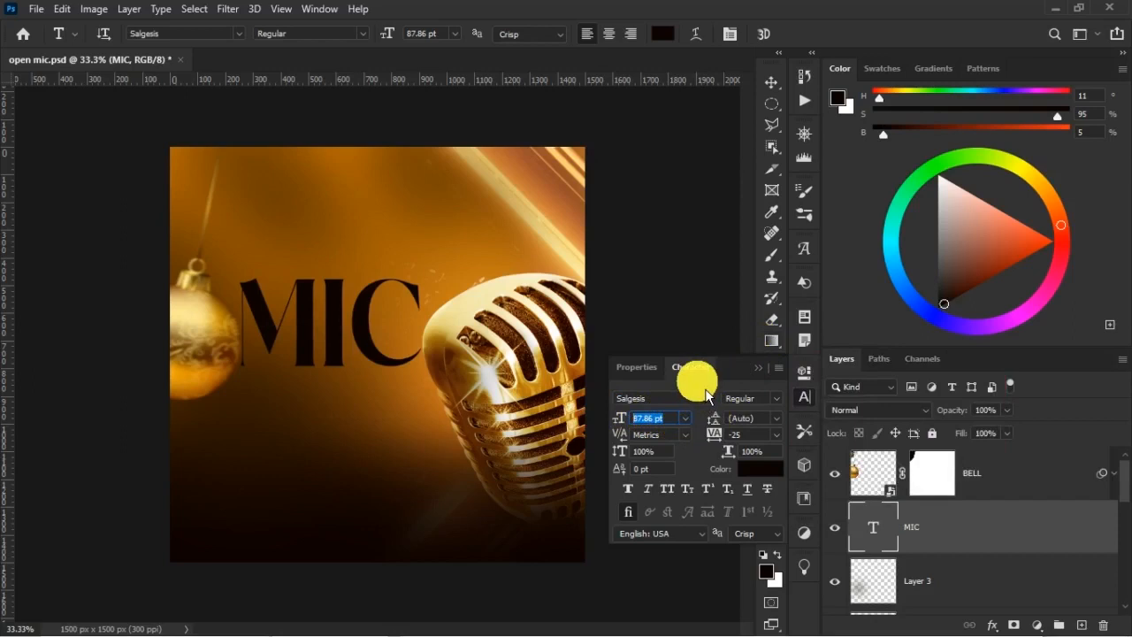
type("93")
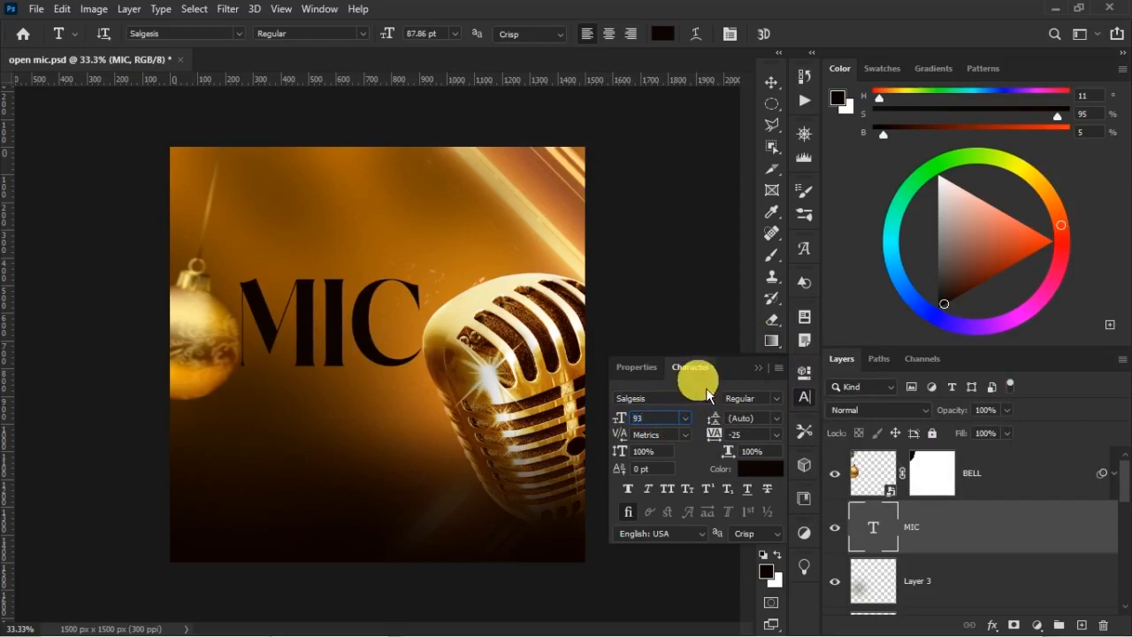
key("Return")
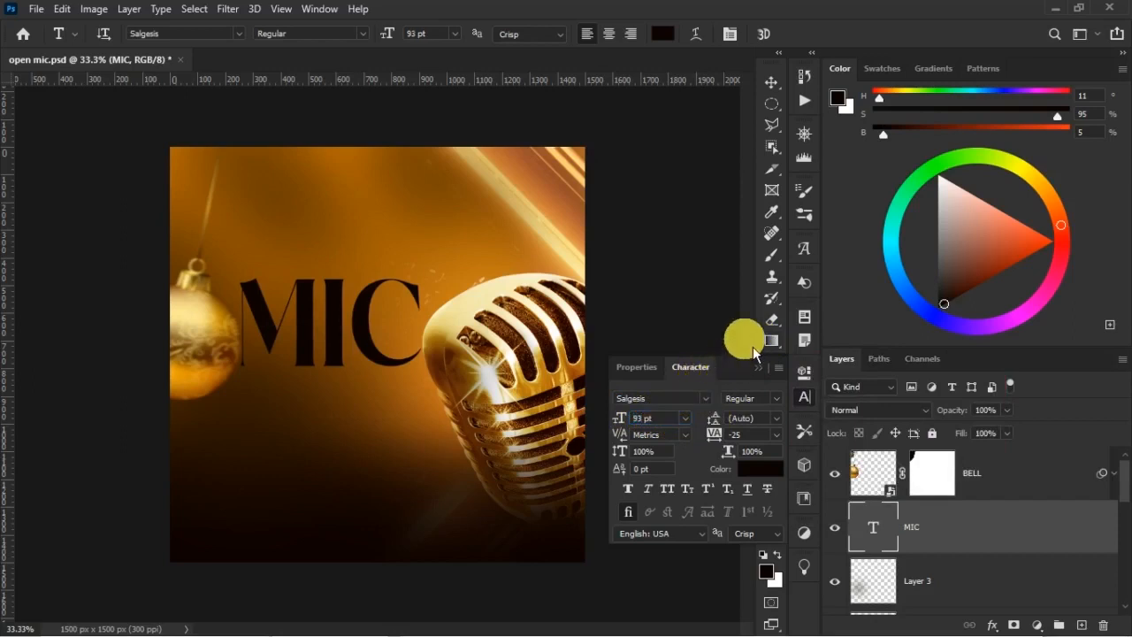
Set the MIC text's colour to #F7DD79 and its tracking to -25
left_click(761, 469)
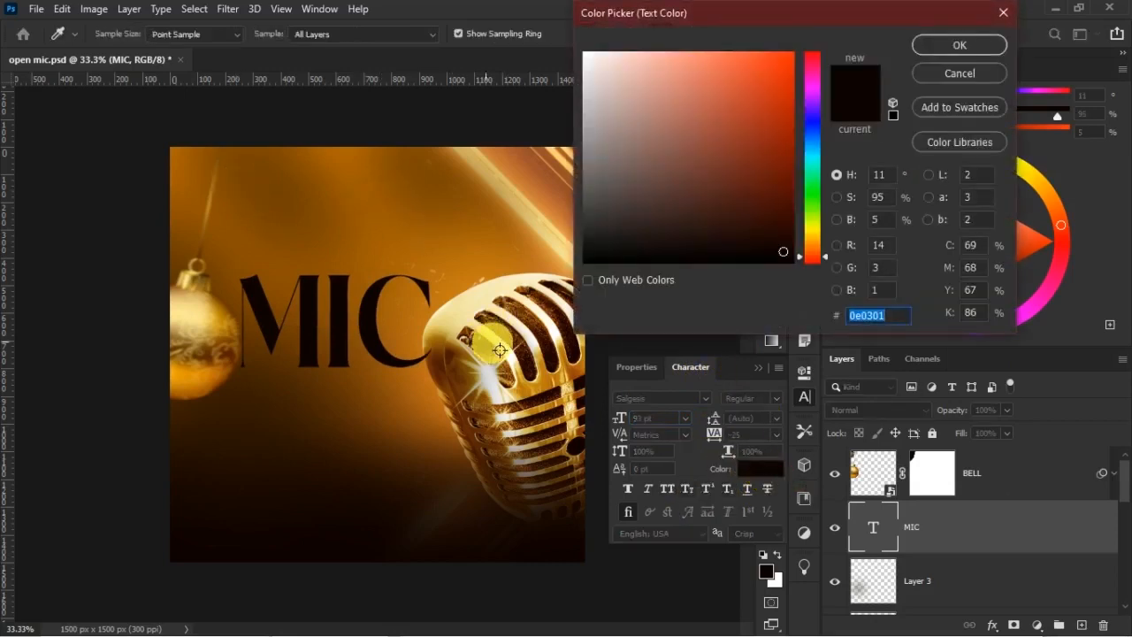
left_click(458, 333)
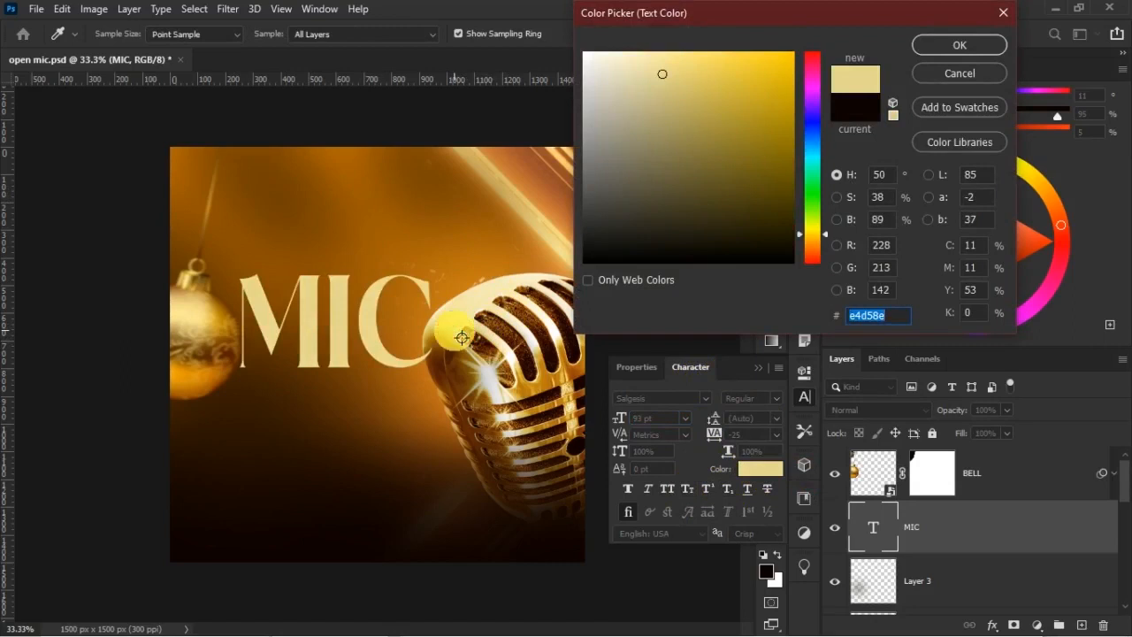
left_click(523, 371)
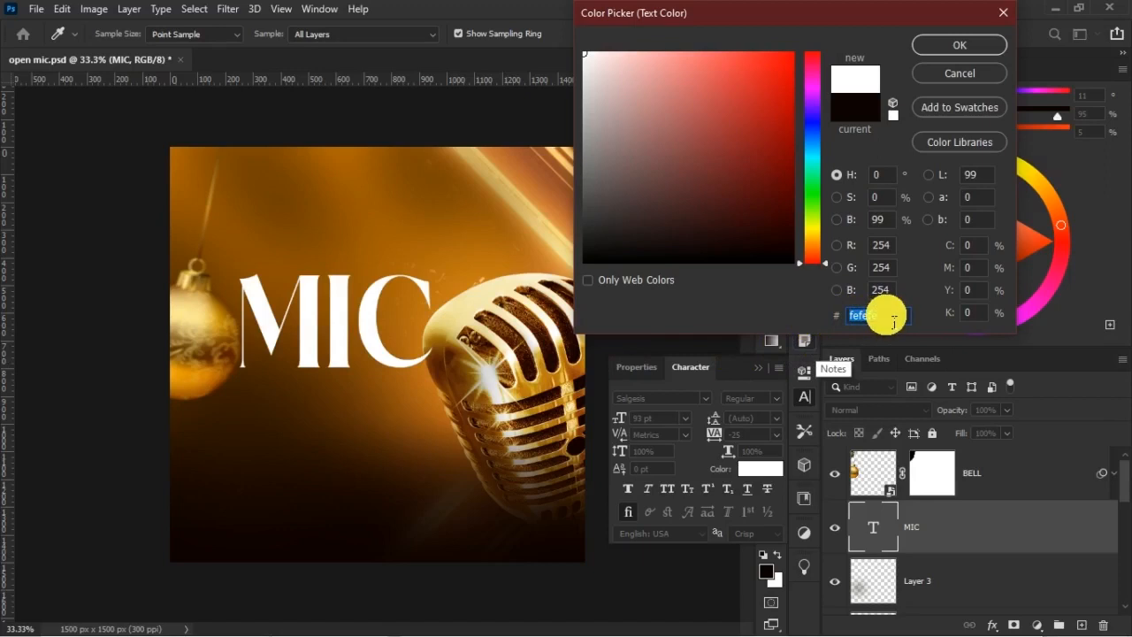
type("F")
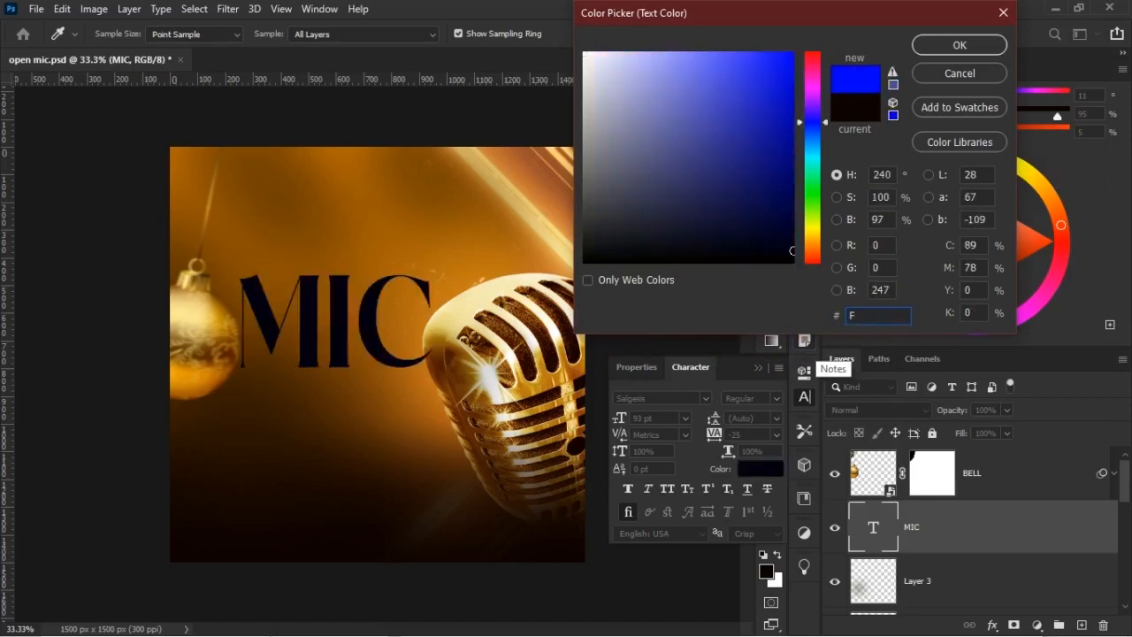
type("7DD79")
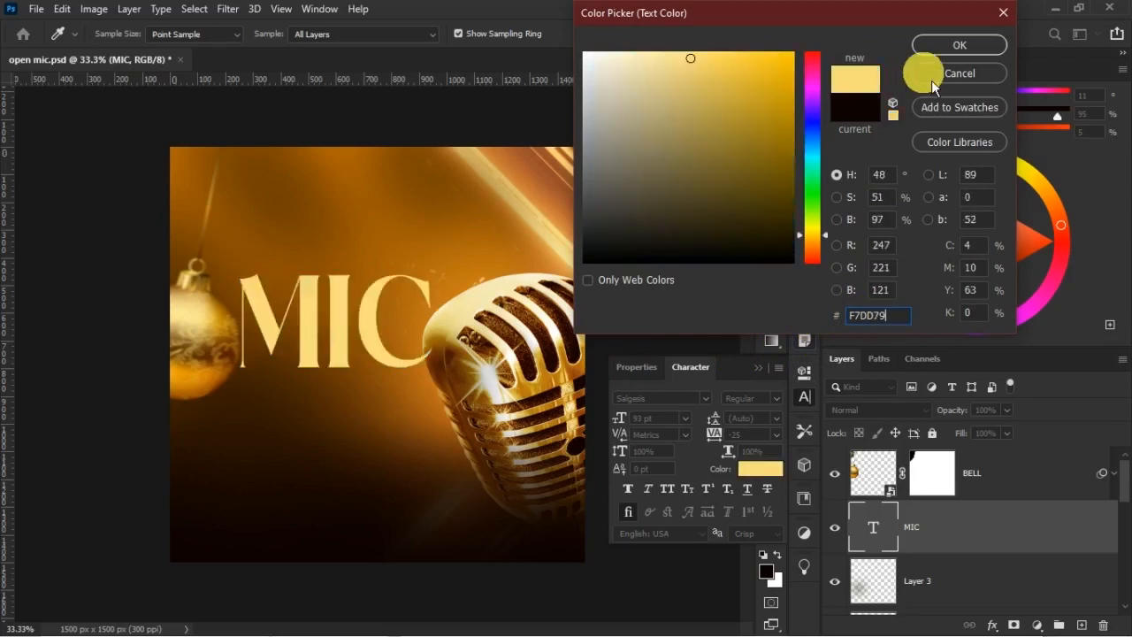
left_click(931, 80)
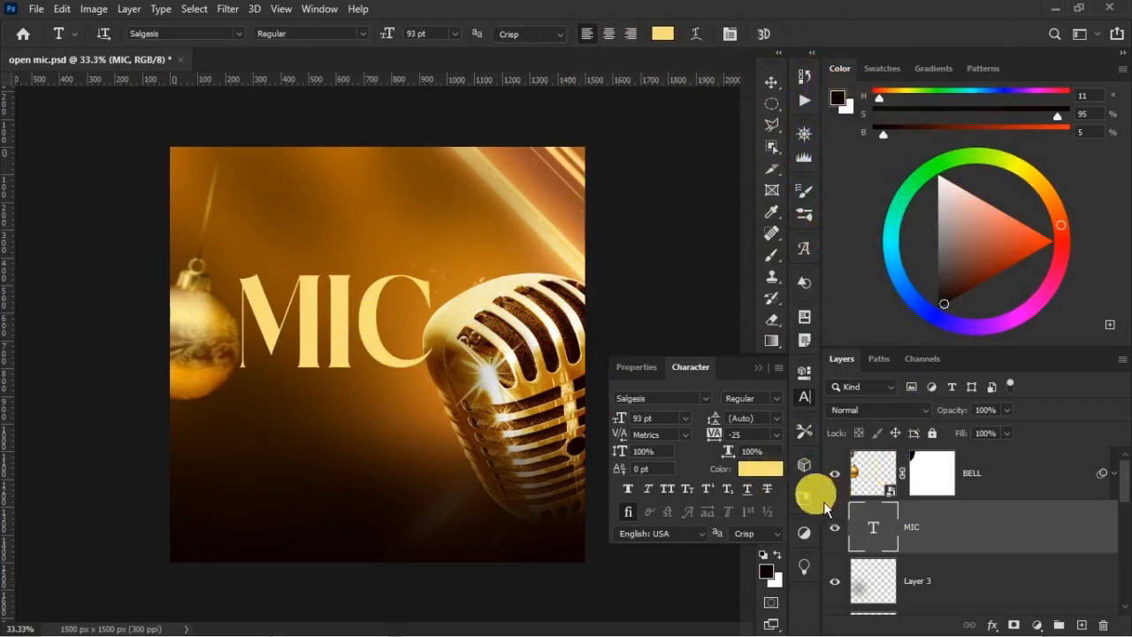
left_click(774, 435)
left_click(753, 479)
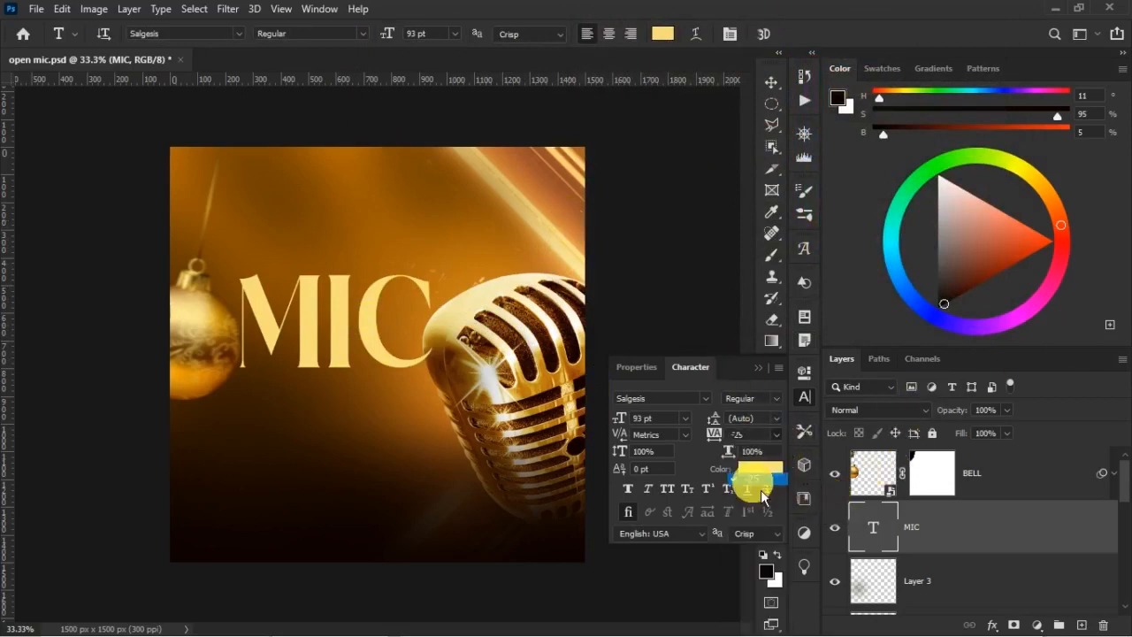
Shift the MIC text slightly down and to the left, between the bauble and the microphone
left_click(772, 81)
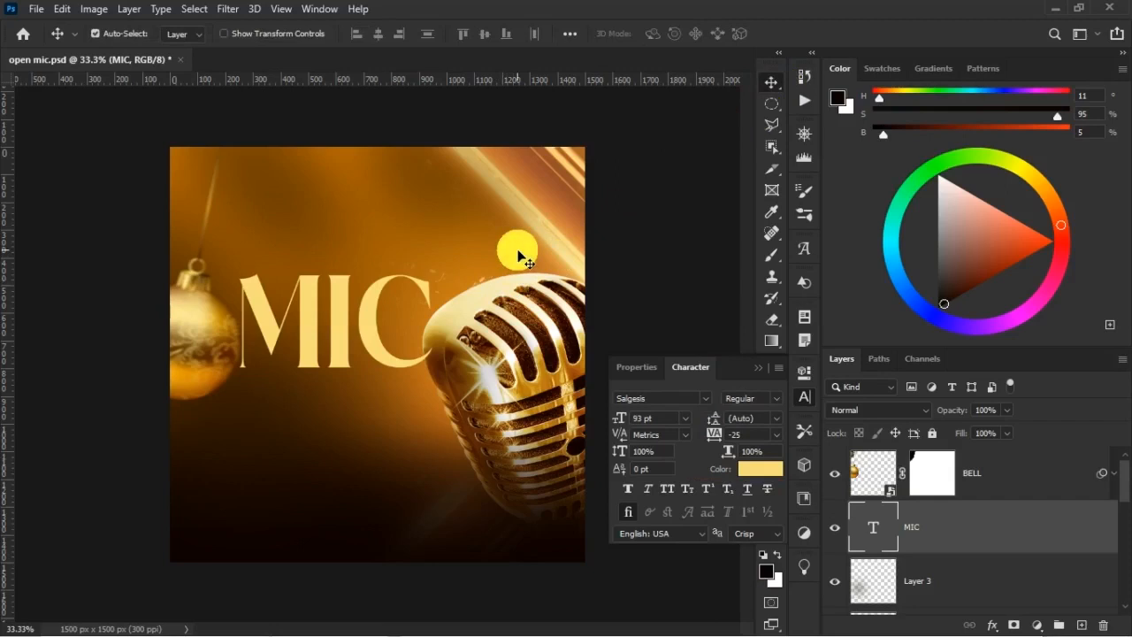
key("ctrl+t")
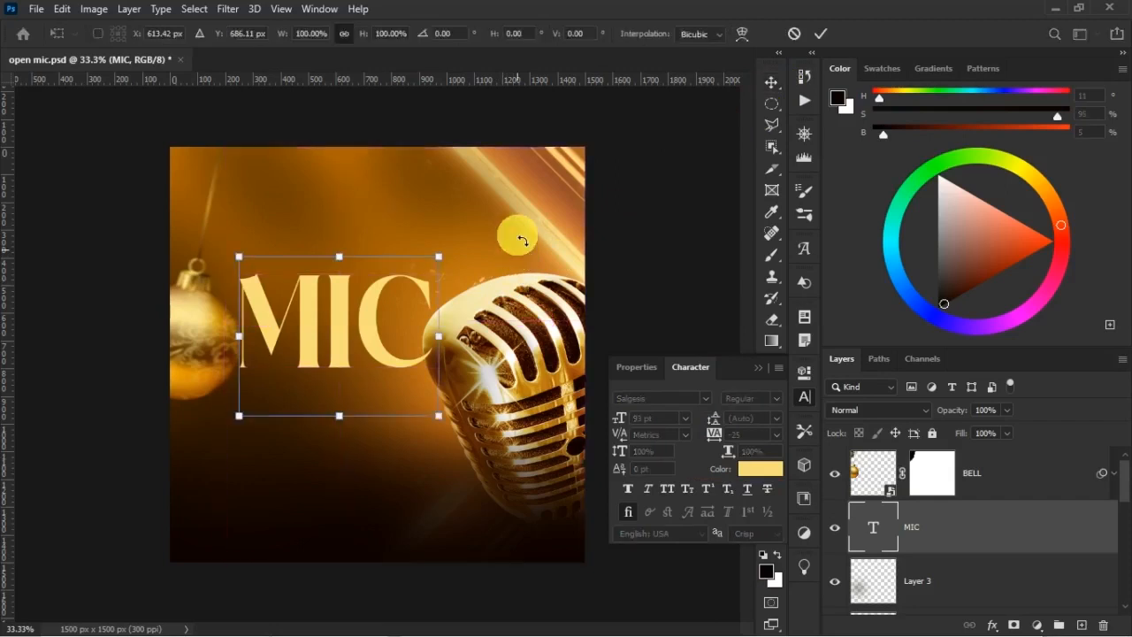
mouse_move(329, 338)
left_mouse_down()
mouse_move(314, 371)
mouse_move(343, 353)
left_mouse_up()
key("Return")
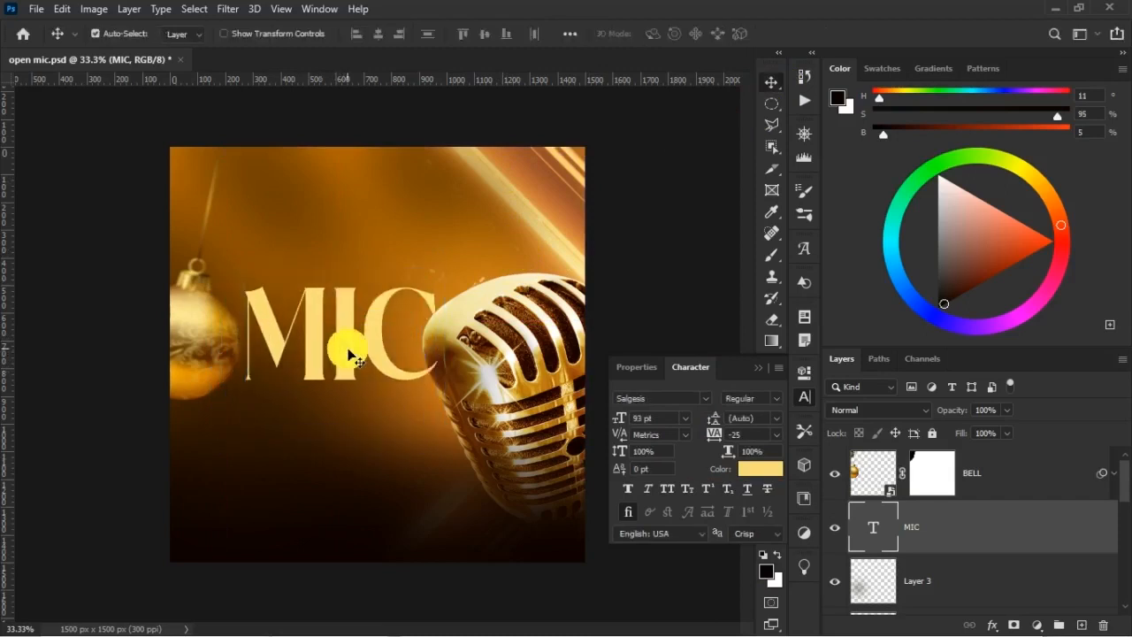
key("shift+Left")
key("shift+Left")
key("shift+Left")
key("shift+Left")
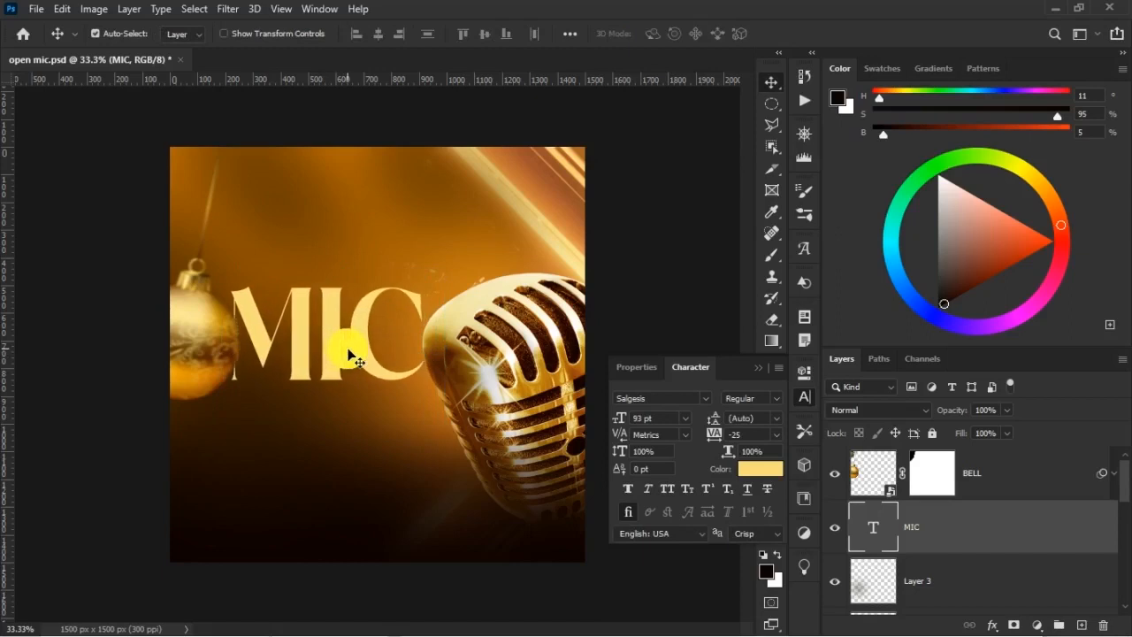
key("shift+Down")
key("shift+Left")
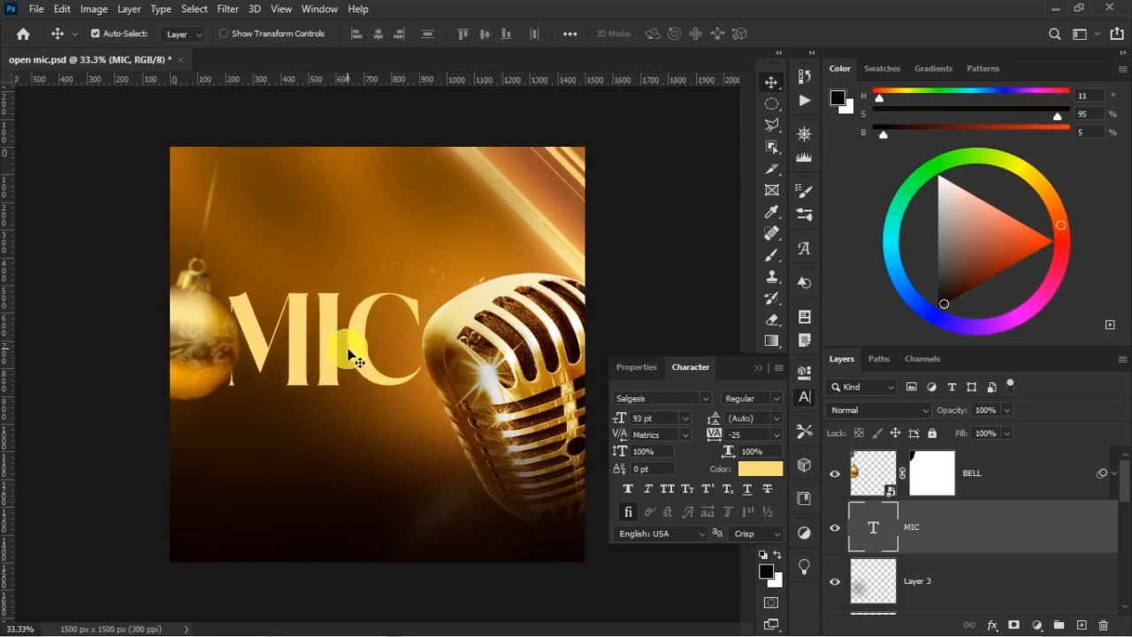
Nudge the bauble on the BELL layer about 30 px to the left, away from the MIC text
right_click(182, 307)
left_click(209, 313)
key("shift+Left")
key("shift+Left")
key("shift+Left")
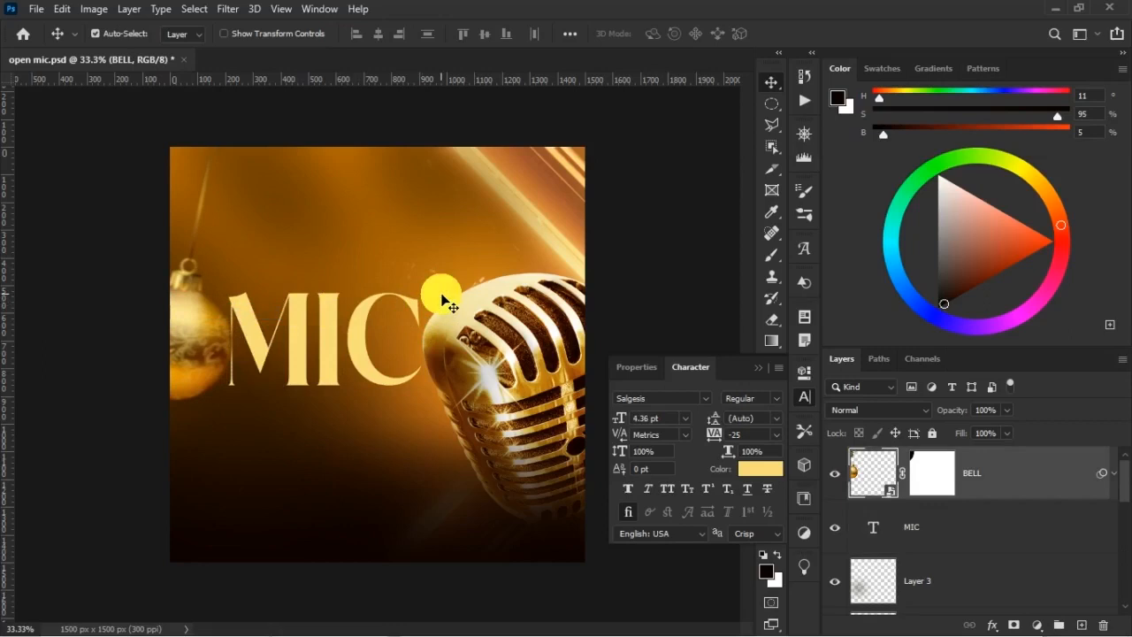
Nudge the MIC text about 40 px to the left, away from the microphone
right_click(310, 324)
left_click(341, 321)
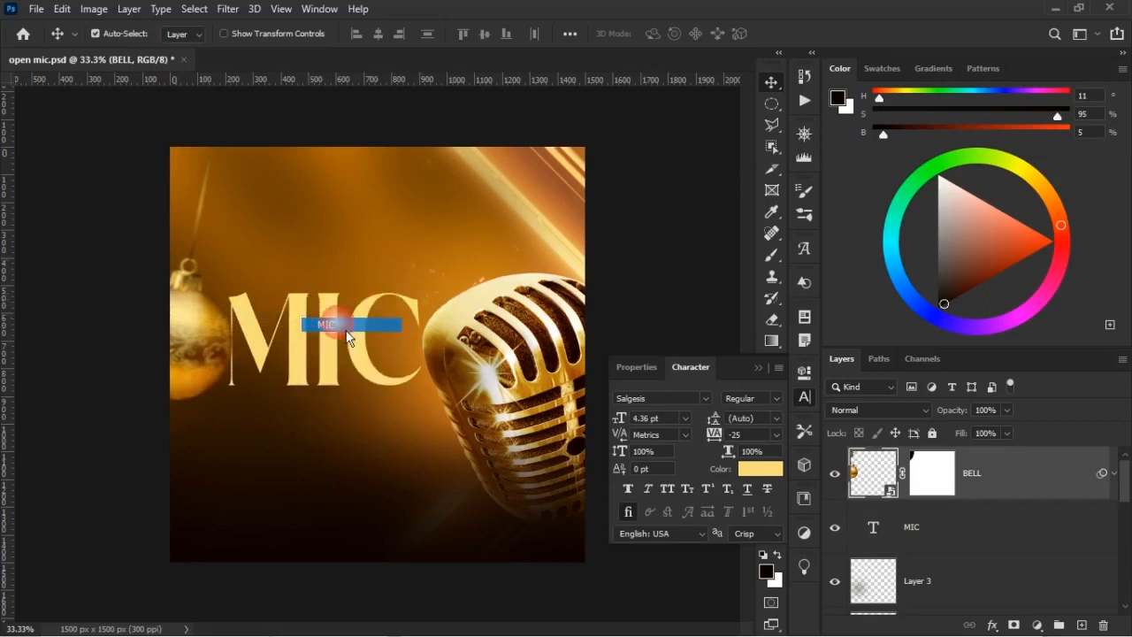
key("shift+Left")
key("shift+Left")
key("shift+Left")
key("shift+Left")
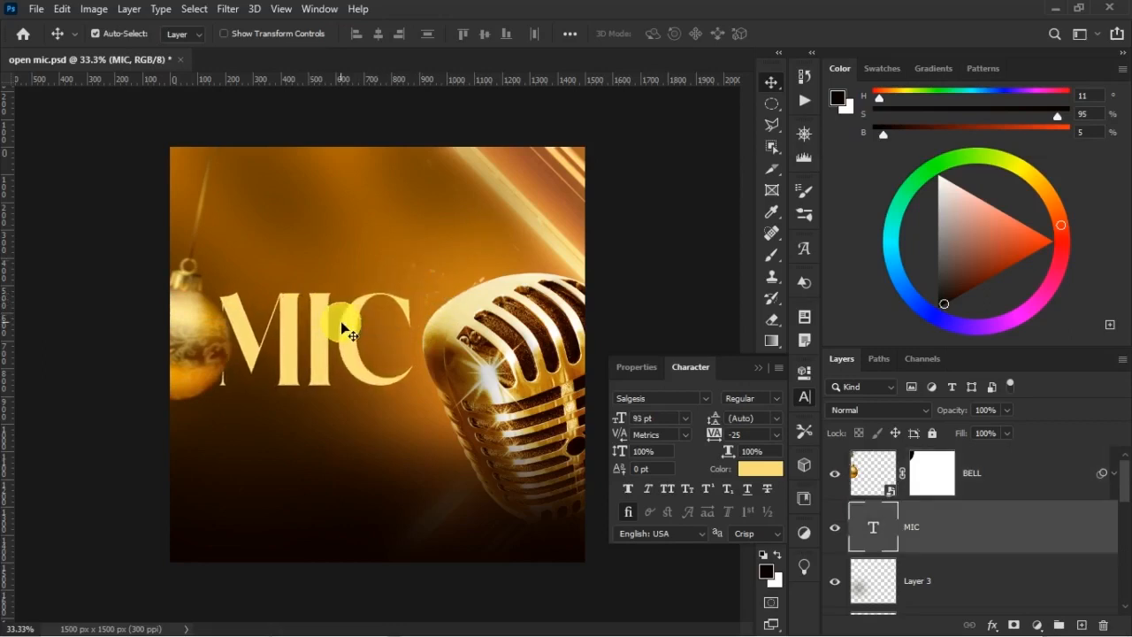
Select the microphone's MIC group and nudge it slightly to the right, away from the MIC lettering
right_click(468, 320)
left_click(525, 326)
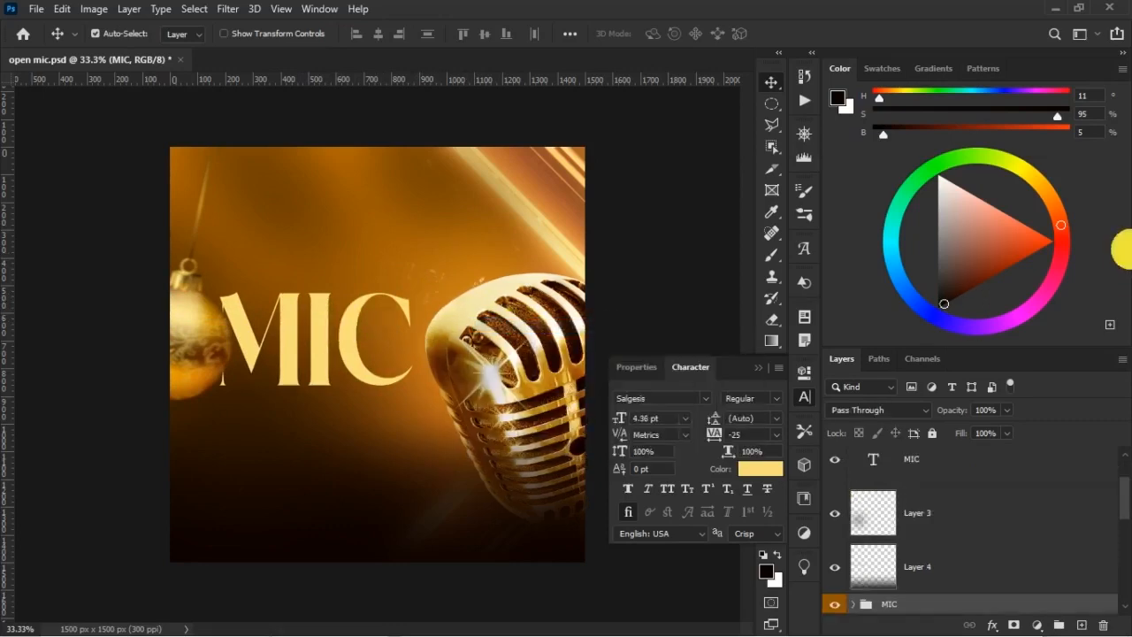
key("shift+Right")
key("Right")
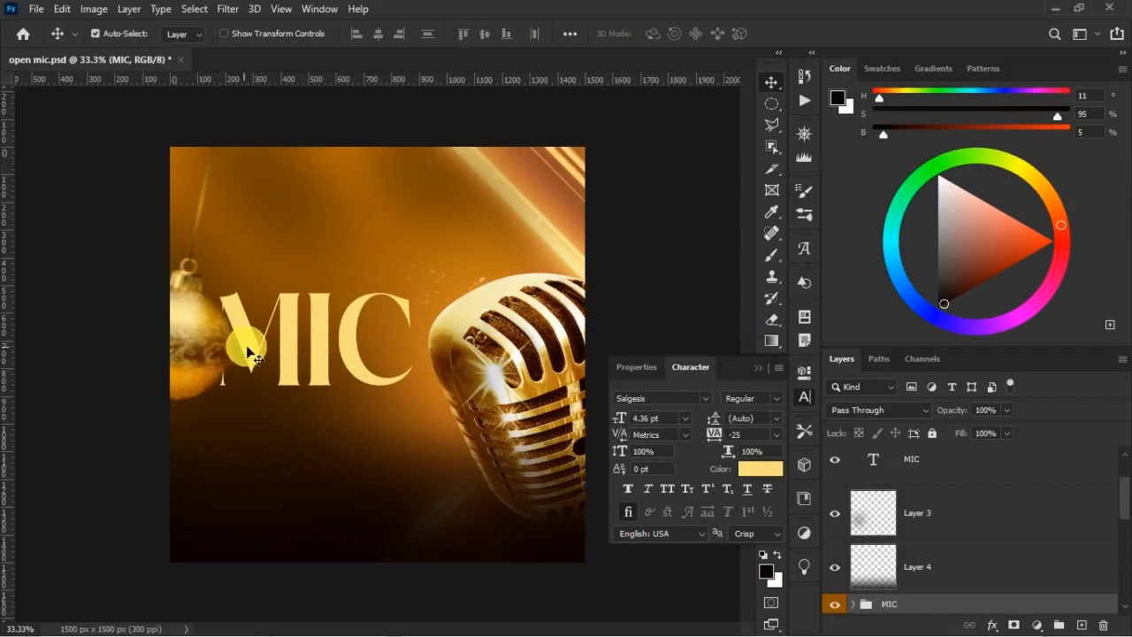
Nudge the MIC text about 30 px straight down
left_click(295, 315)
key("shift+Down")
key("shift+Down")
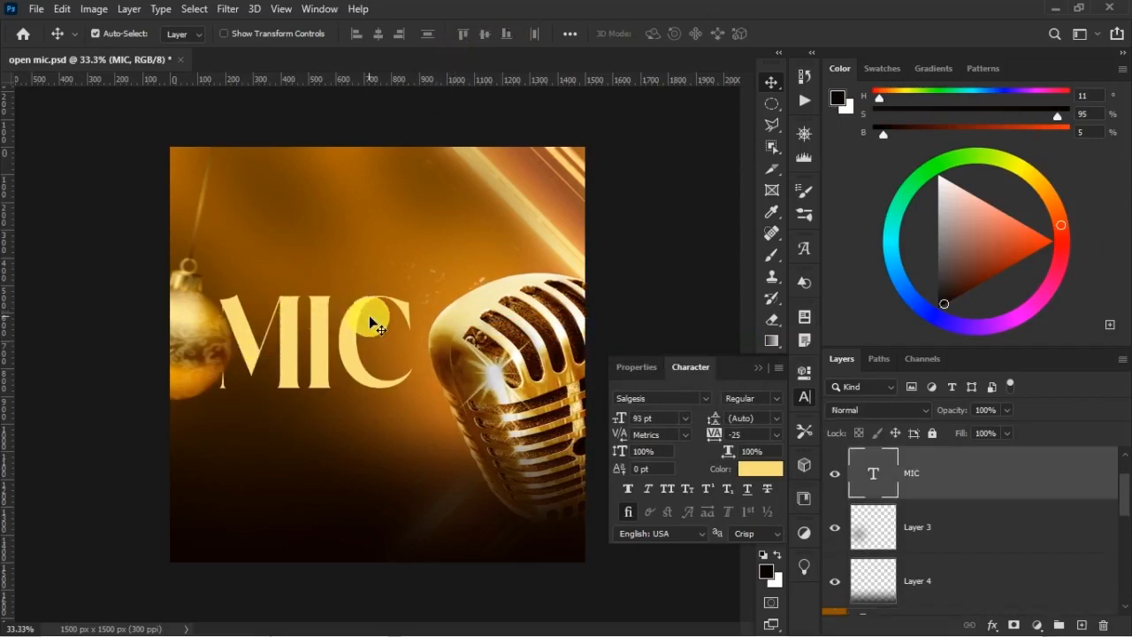
key("shift+Down")
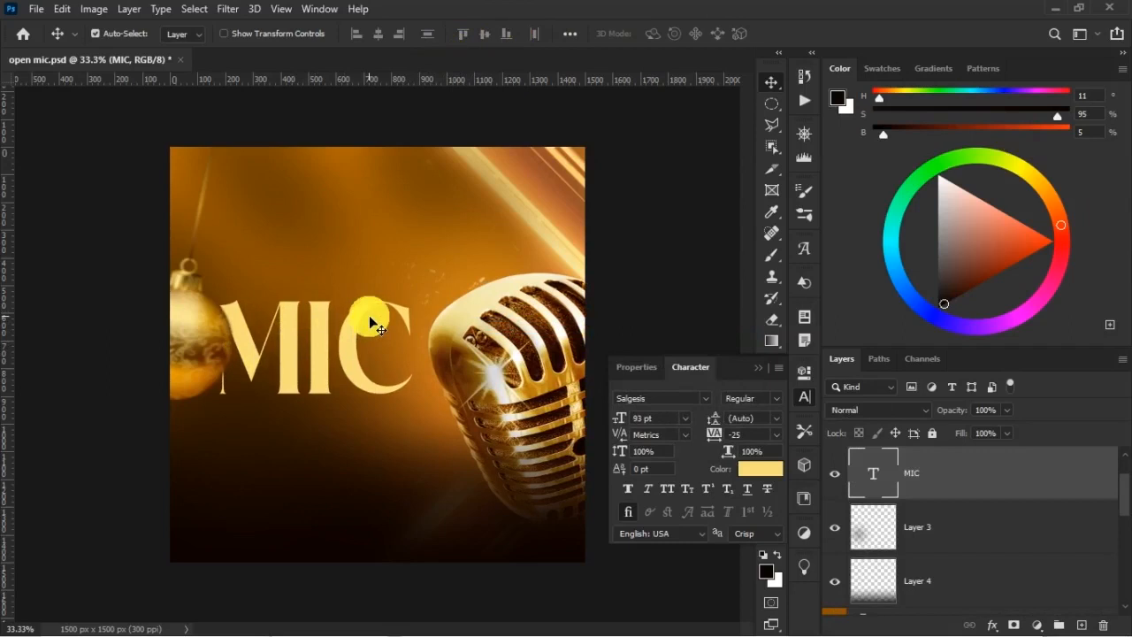
Duplicate the MIC text layer and move the copy about 200 px straight up
key("ctrl")
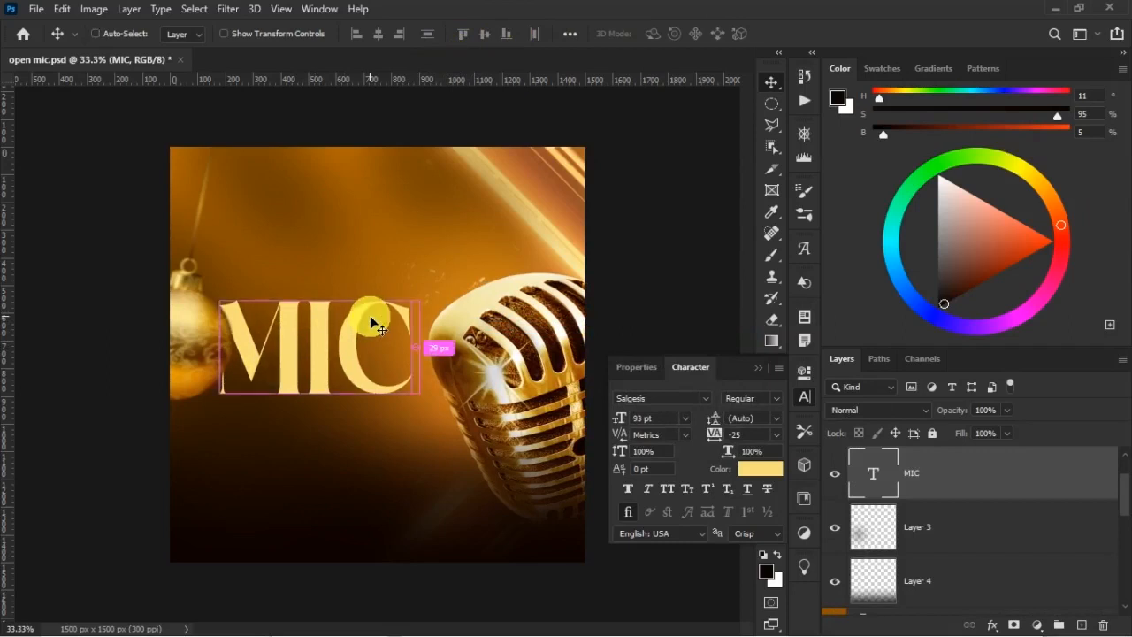
key("ctrl+j")
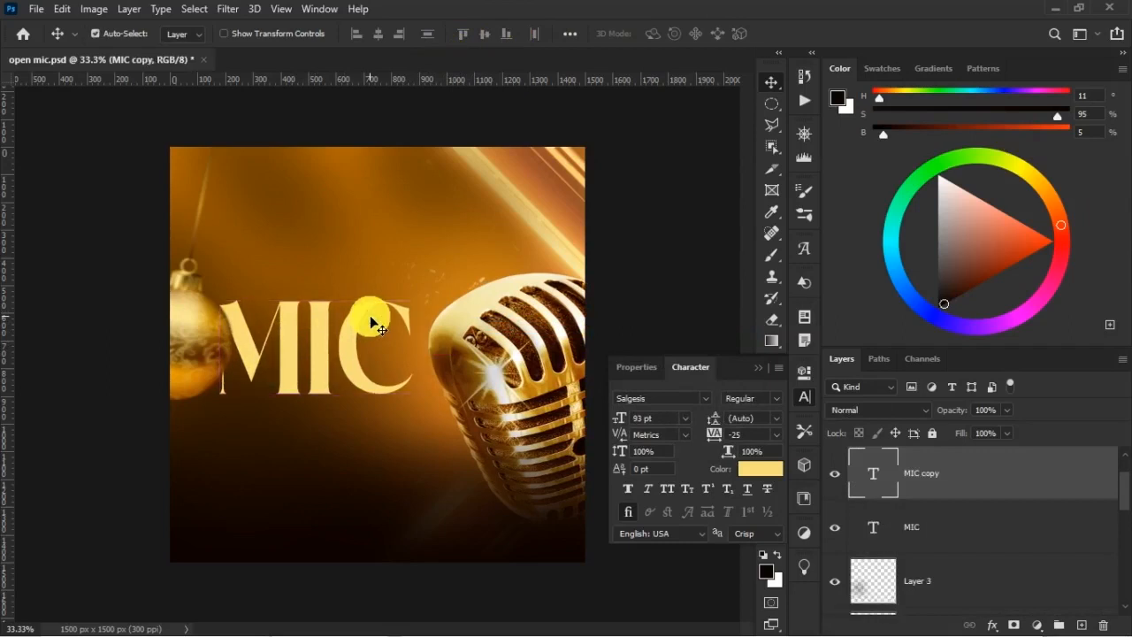
key("shift+Up")
key("shift+Up")
key("shift+Up")
key("shift+Up")
key("shift+Up")
key("shift+Up")
key("shift+Up")
key("shift+Up")
key("shift+Up")
key("shift+Up")
key("shift+Up")
key("shift+Up")
key("shift+Up")
key("shift+Up")
key("shift+Up")
key("shift+Up")
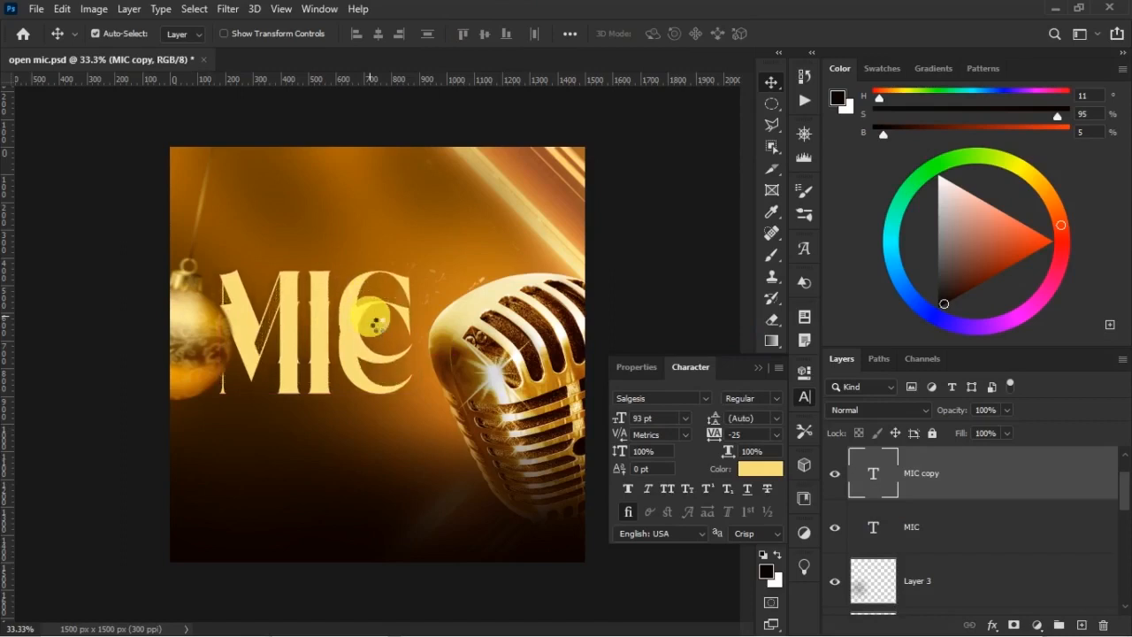
key("shift+Up")
key("shift+Up")
Replace the wording of the upper MIC copy with OPEN
key("t")
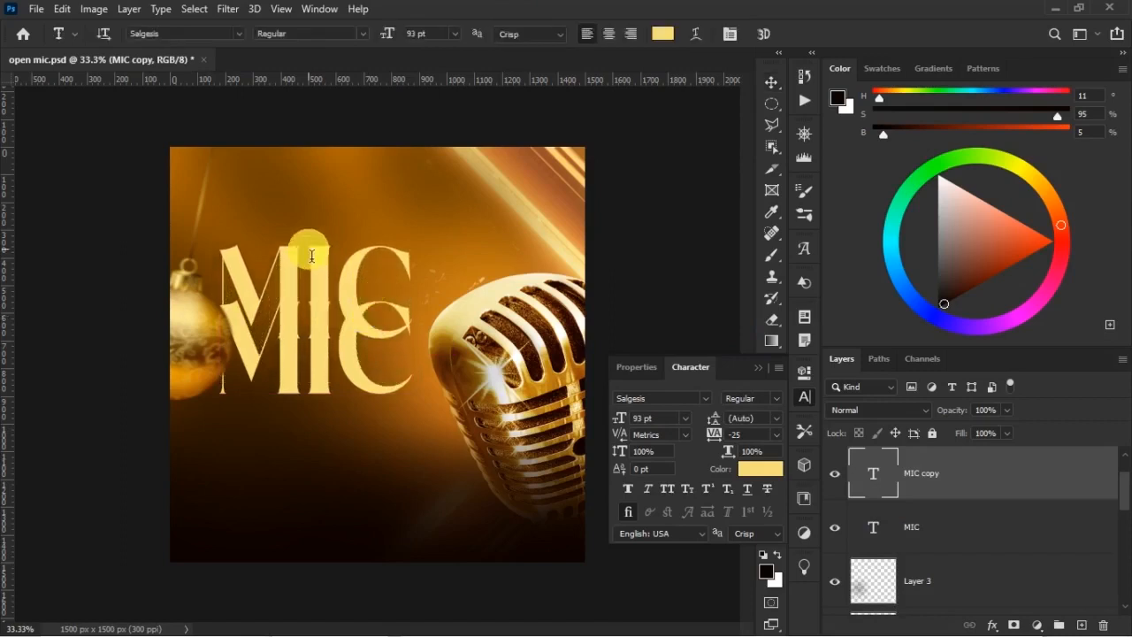
double_click(347, 265)
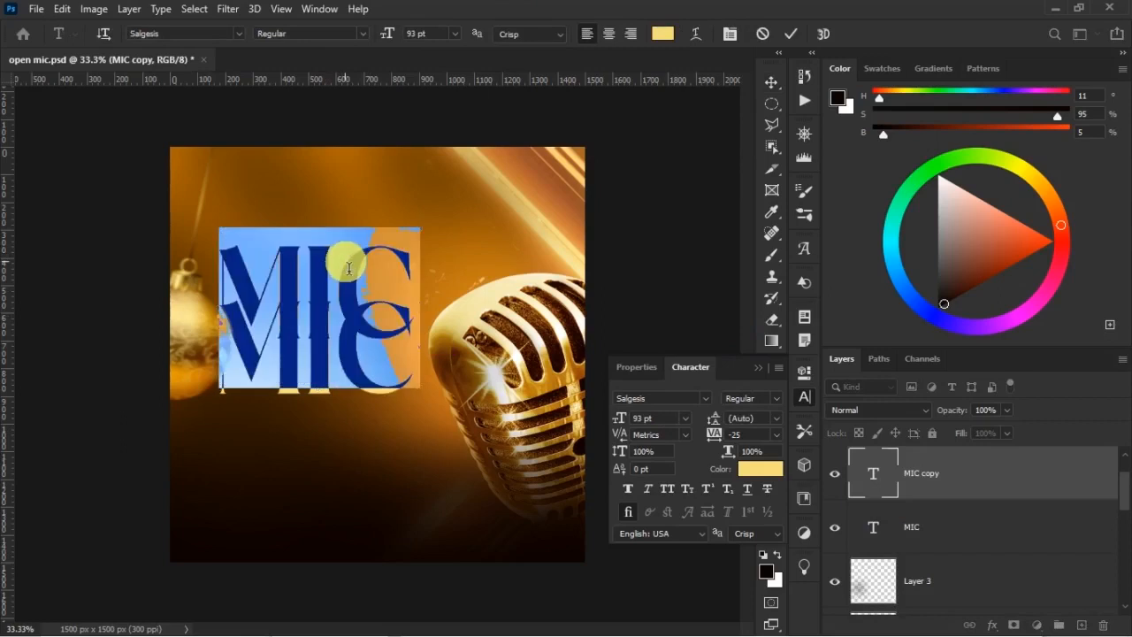
type("OPEN")
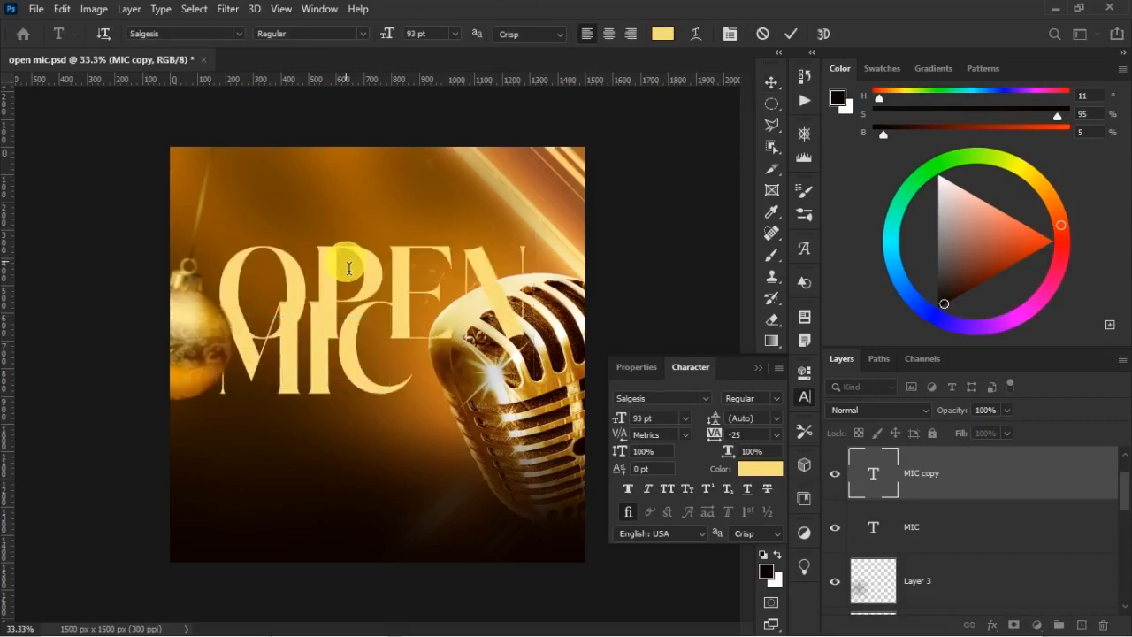
key("ctrl+Return")
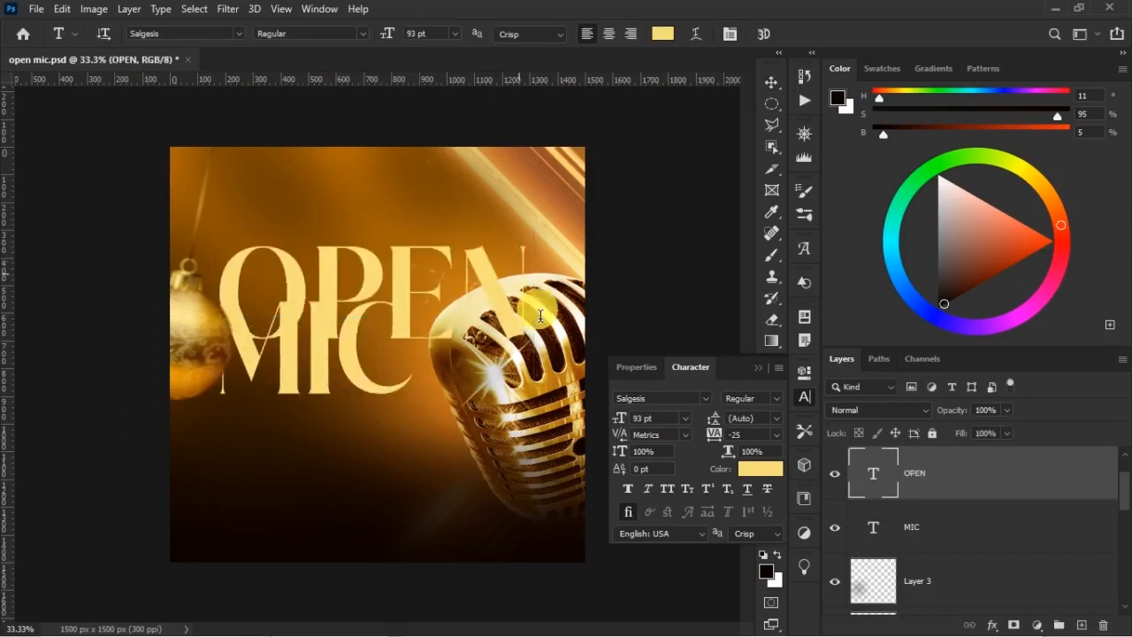
Set the OPEN text's size to 65 pt and place it directly above the MIC text
left_click(771, 84)
left_click(664, 419)
left_click(673, 421)
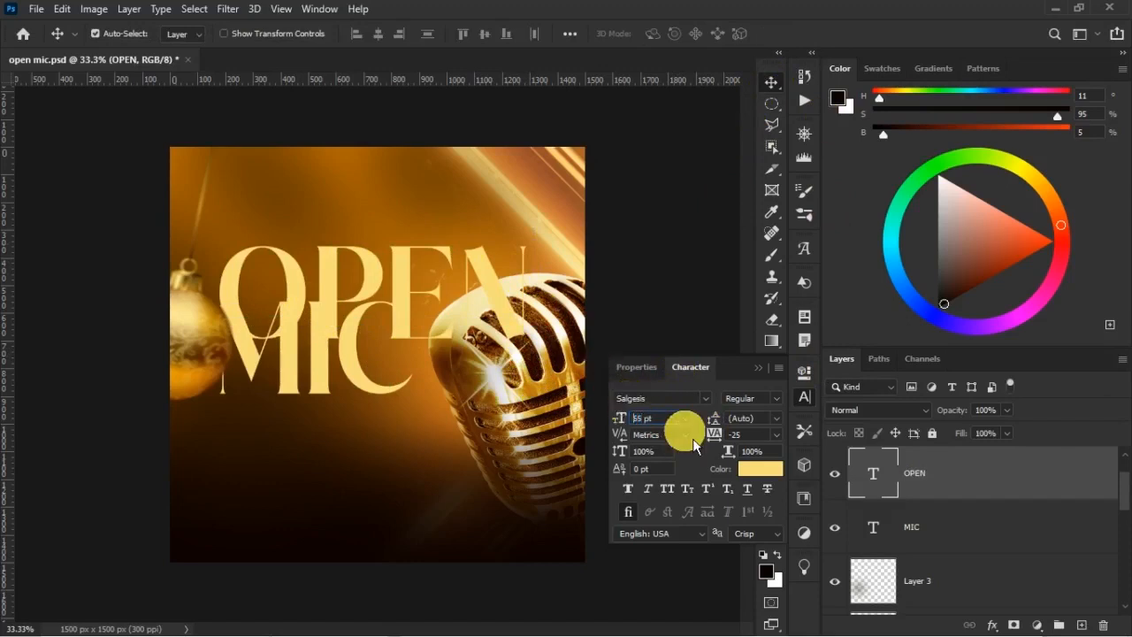
key("Return")
left_click_drag(347, 278, 344, 243)
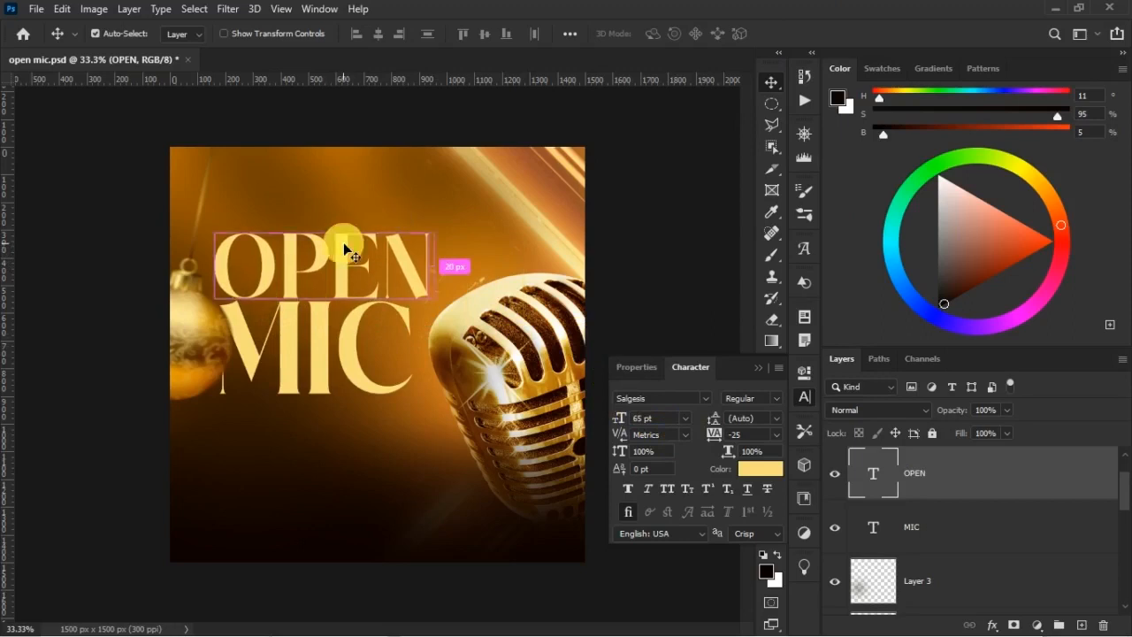
Scale the OPEN text proportionally to about 87% so it roughly matches the MIC text's width just above it
key("ctrl+t")
left_click_drag(447, 222, 415, 236)
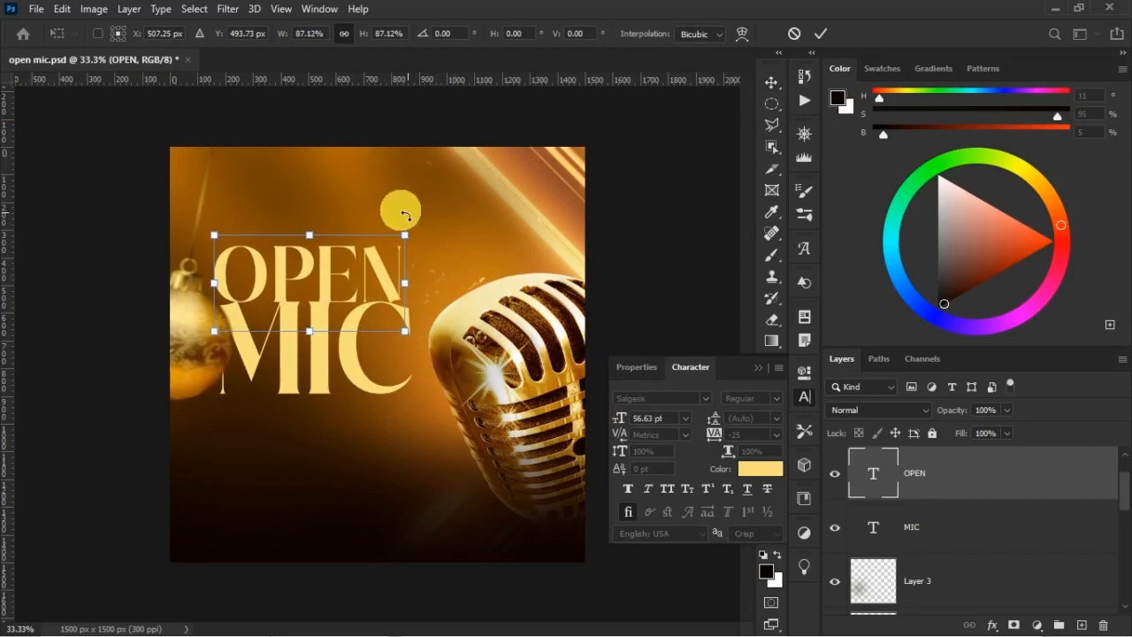
key("Return")
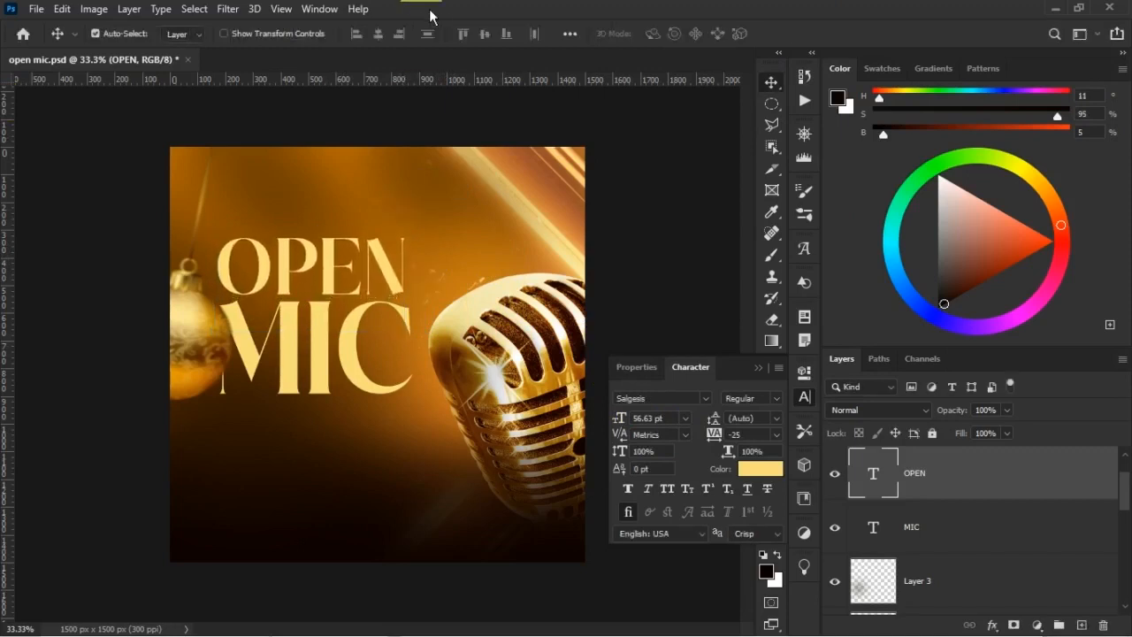
Set the OPEN text's colour to #FAF3EF
left_click(778, 474)
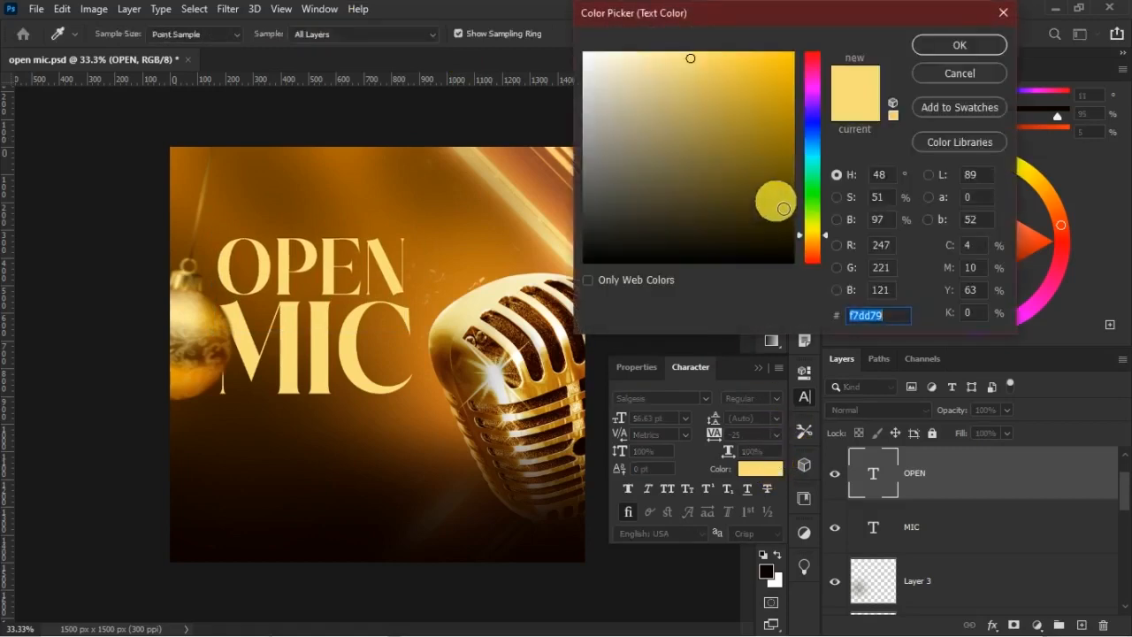
type("F")
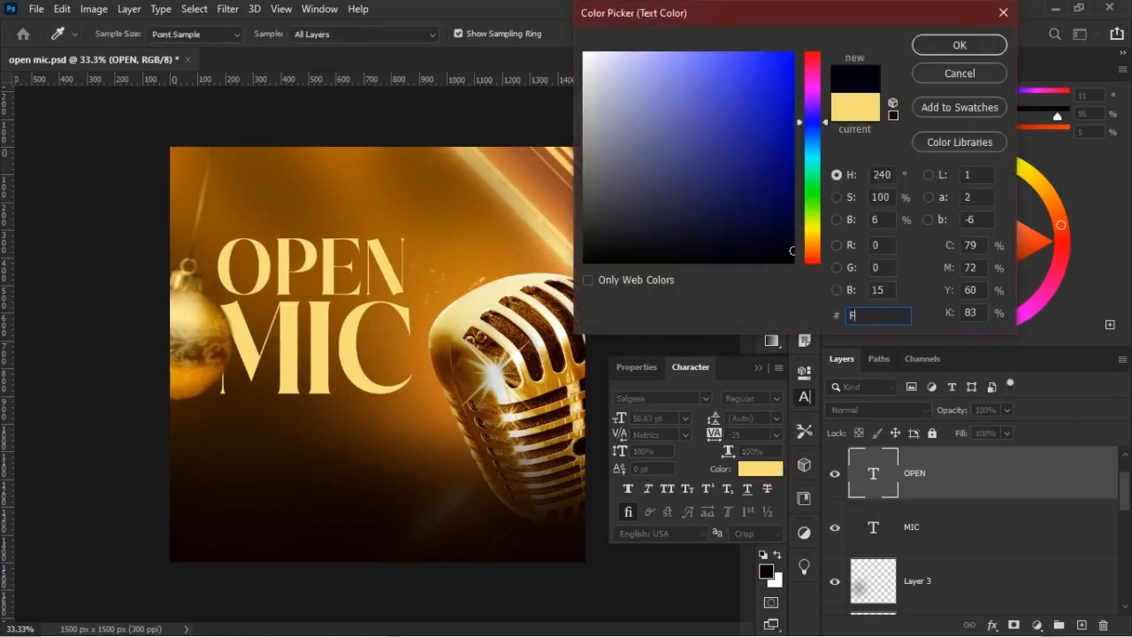
type("AF")
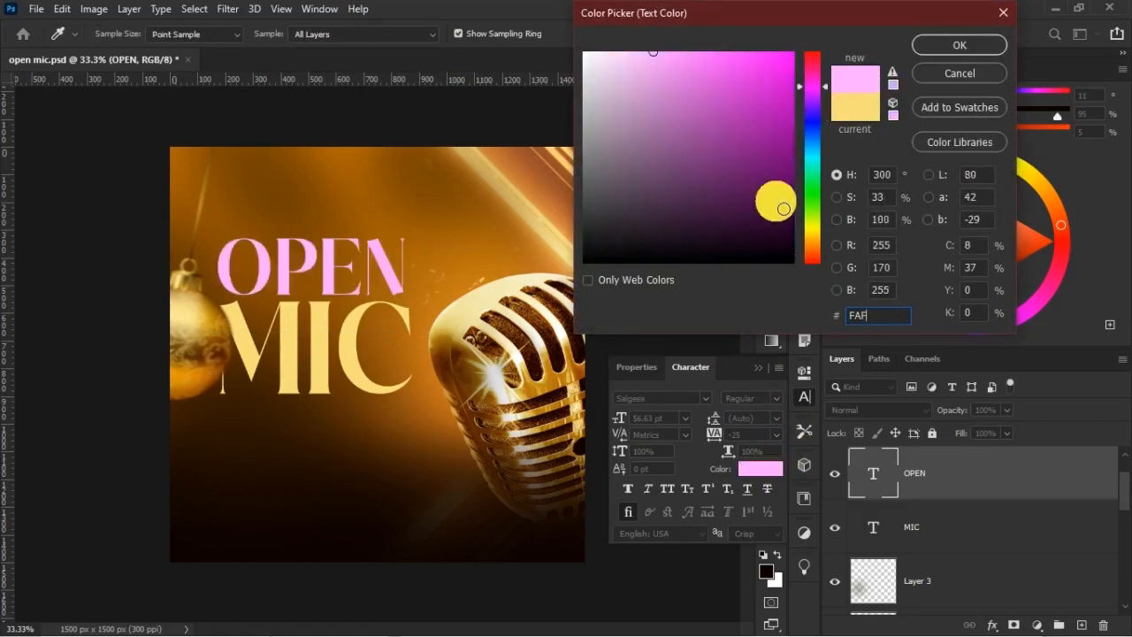
type("3EF")
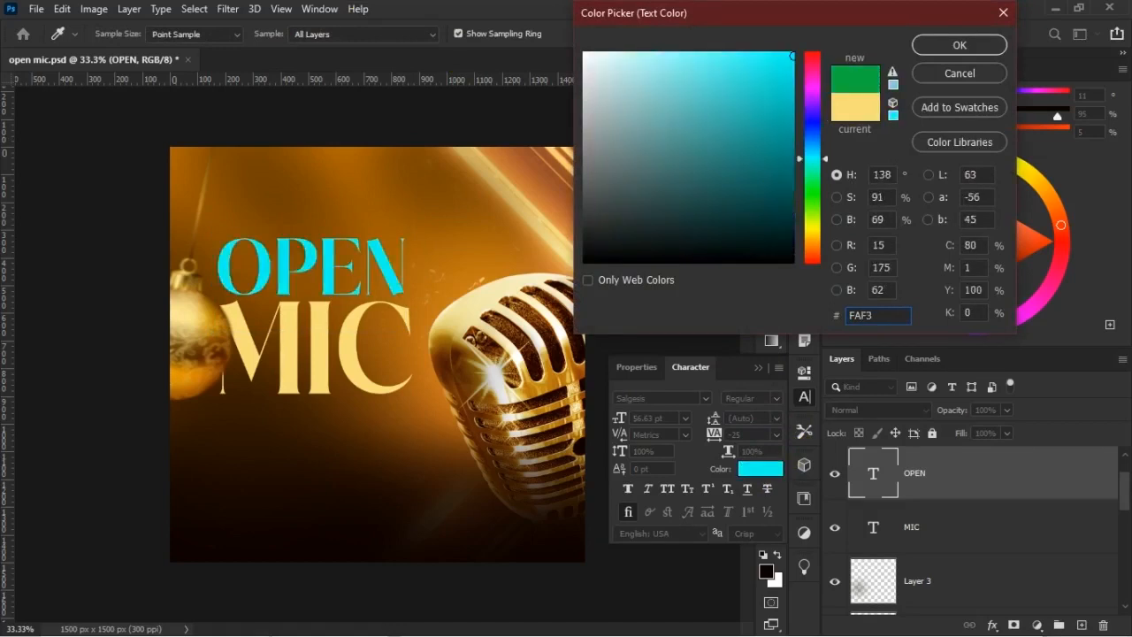
left_click(978, 46)
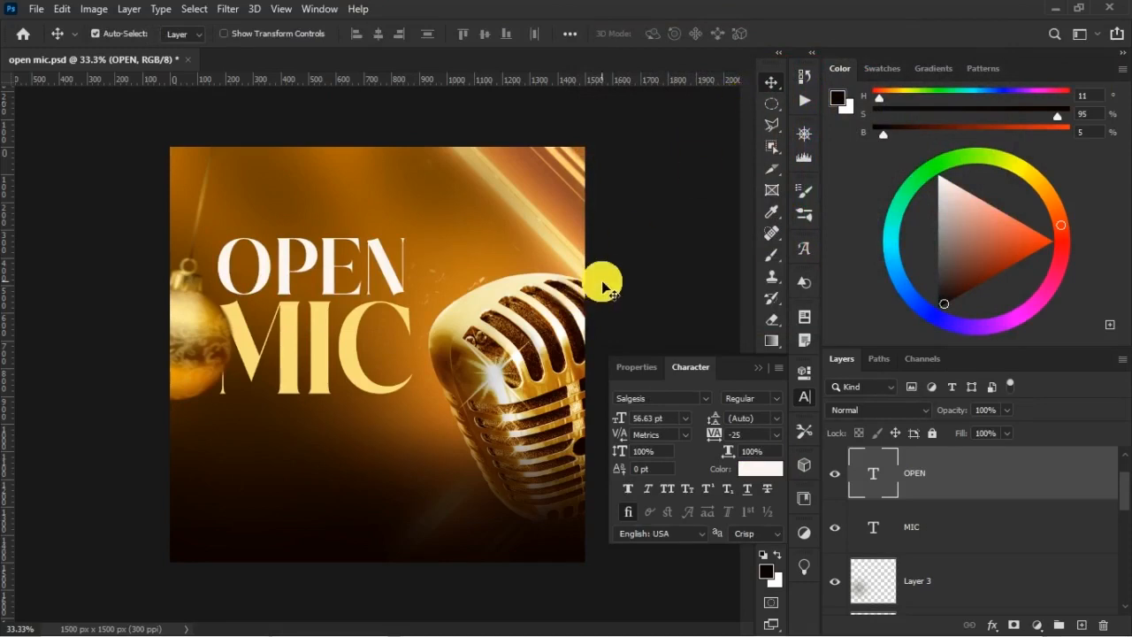
left_click(768, 384)
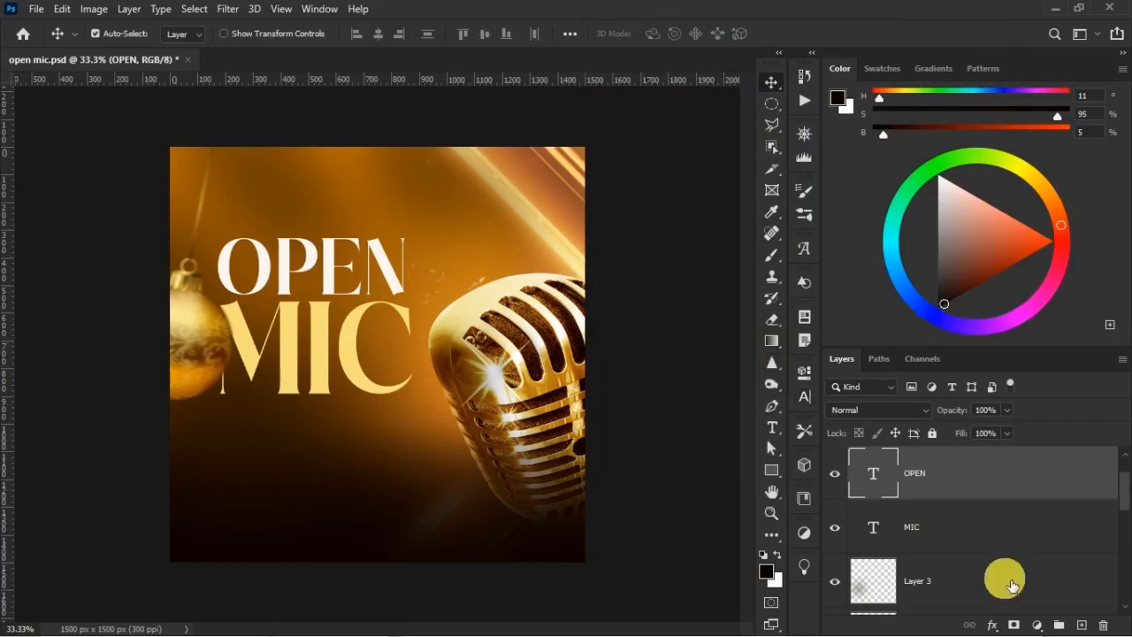
Add a Drop Shadow to the bauble's BELL layer with 26% opacity and 73 px size, and compare it on and off
scroll(1003, 575, "up", 1)
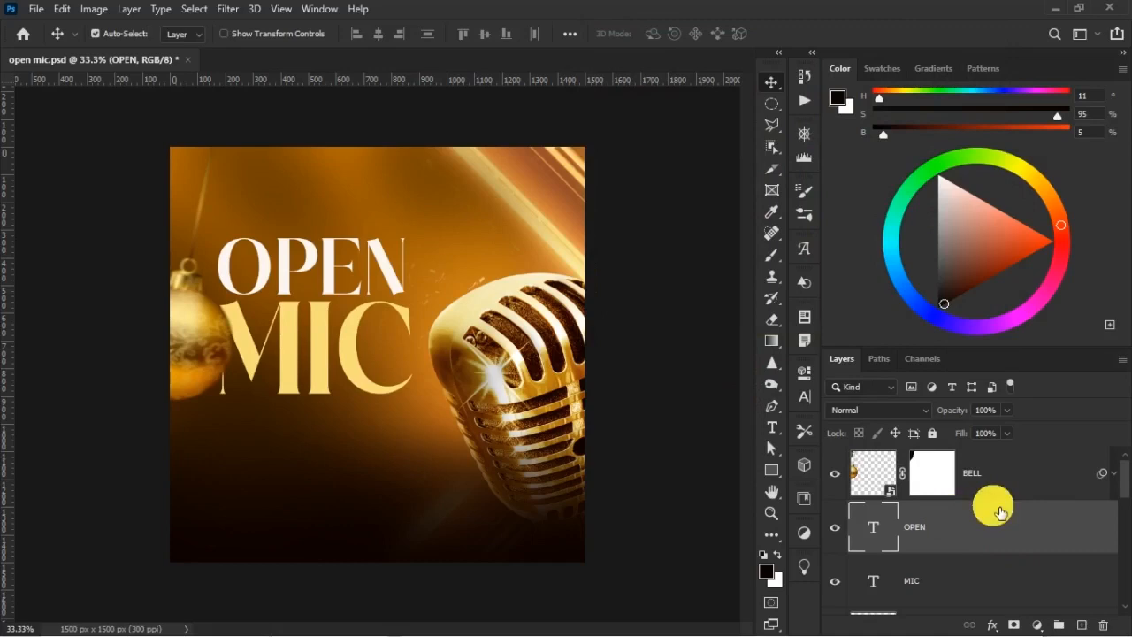
left_click(214, 343)
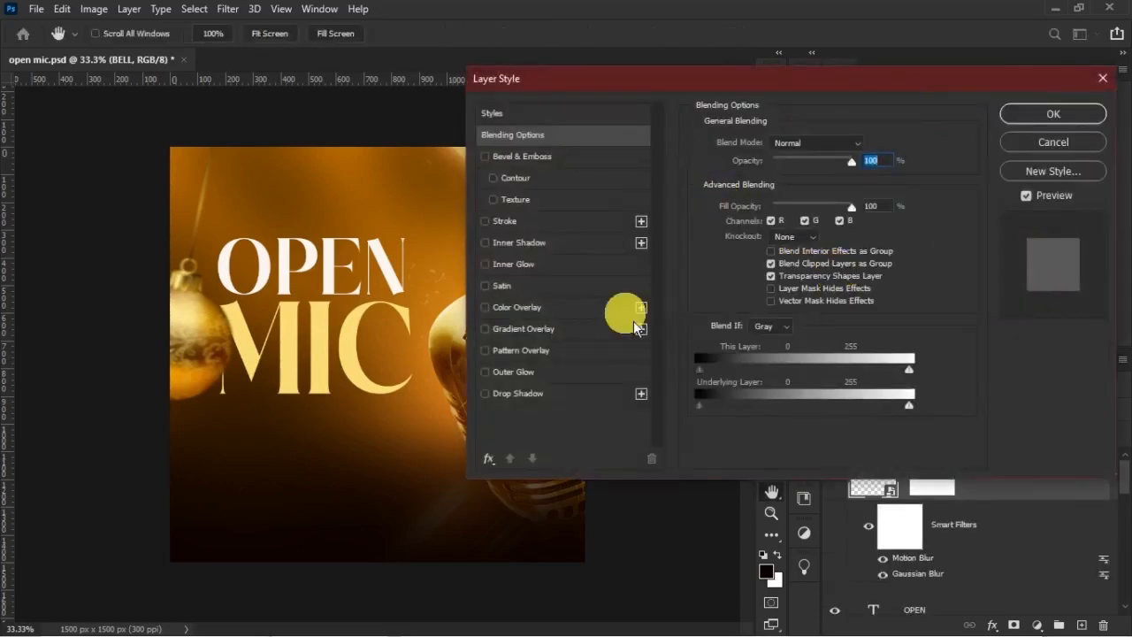
left_click(528, 400)
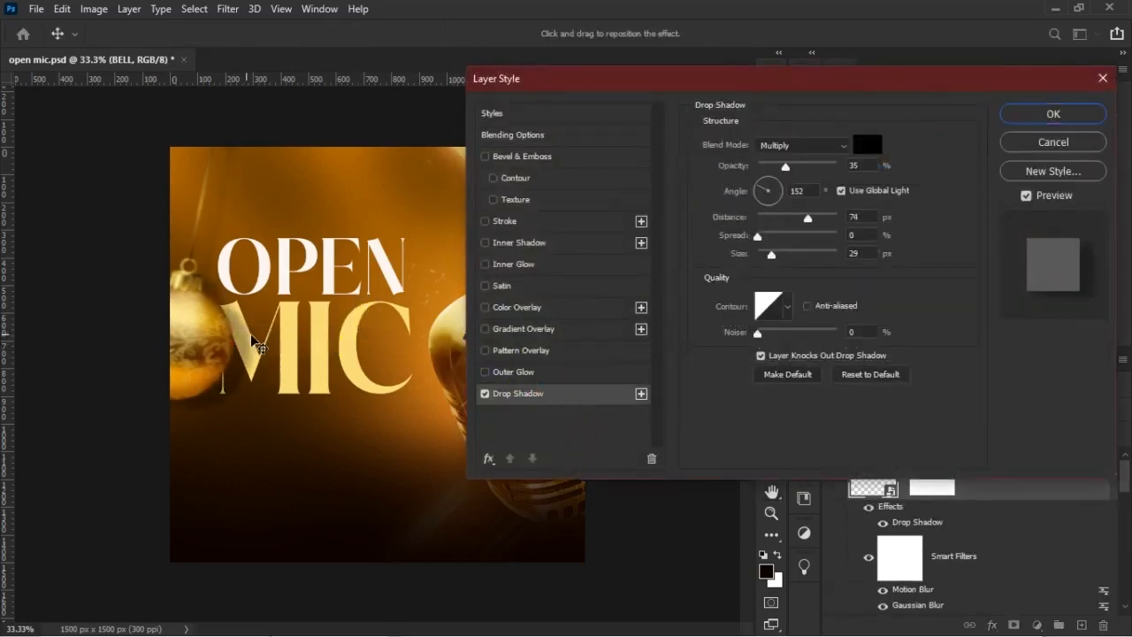
left_click(783, 255)
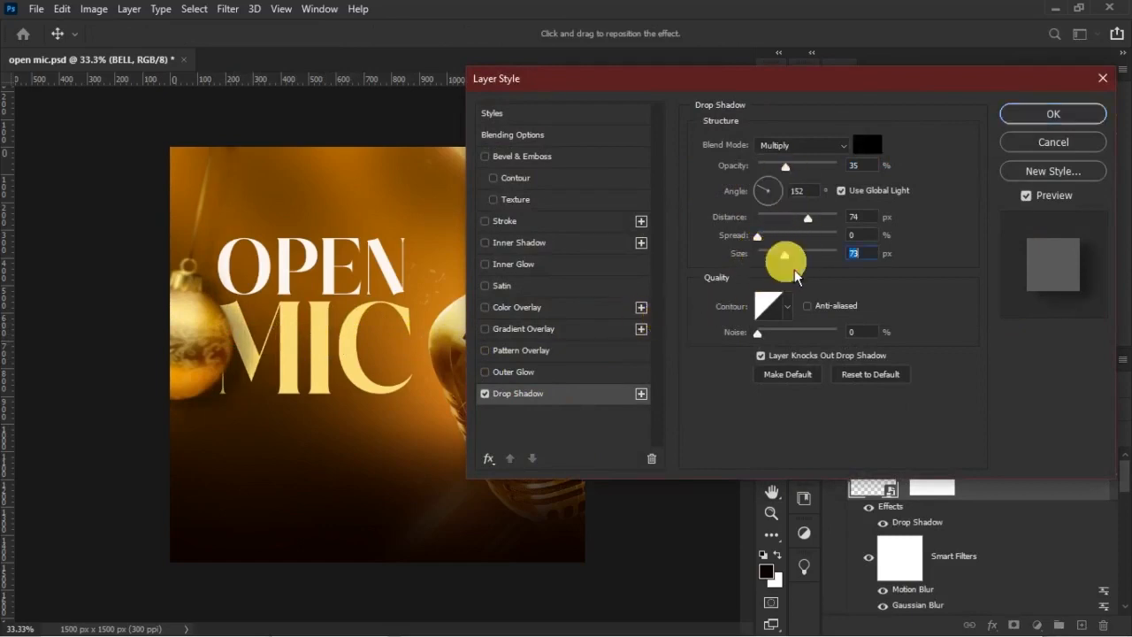
left_click(786, 172)
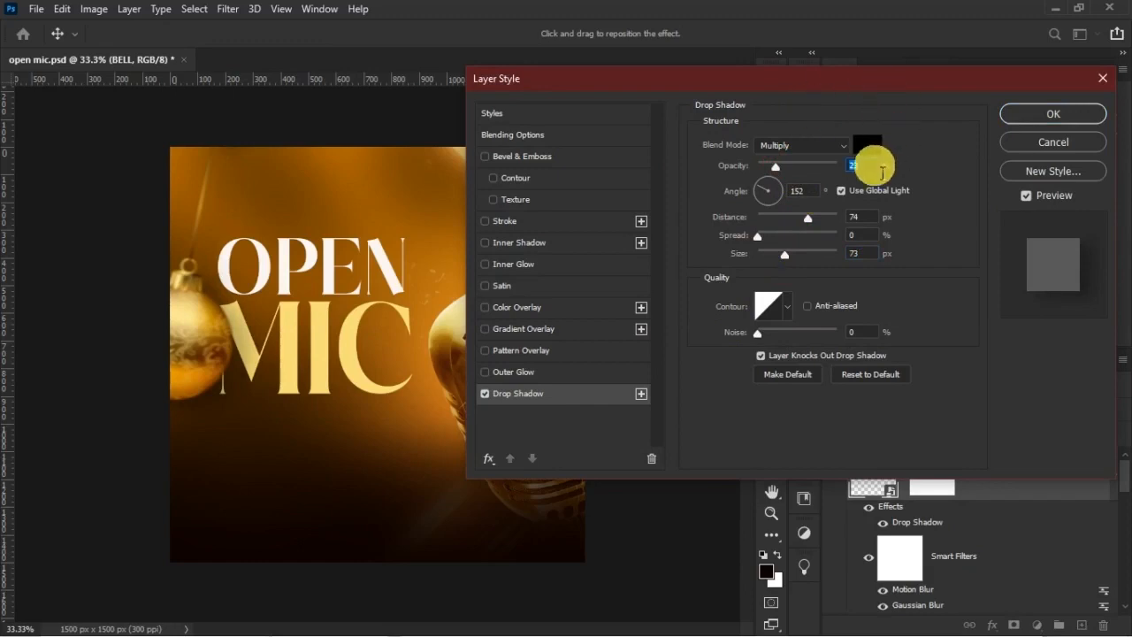
key("Return")
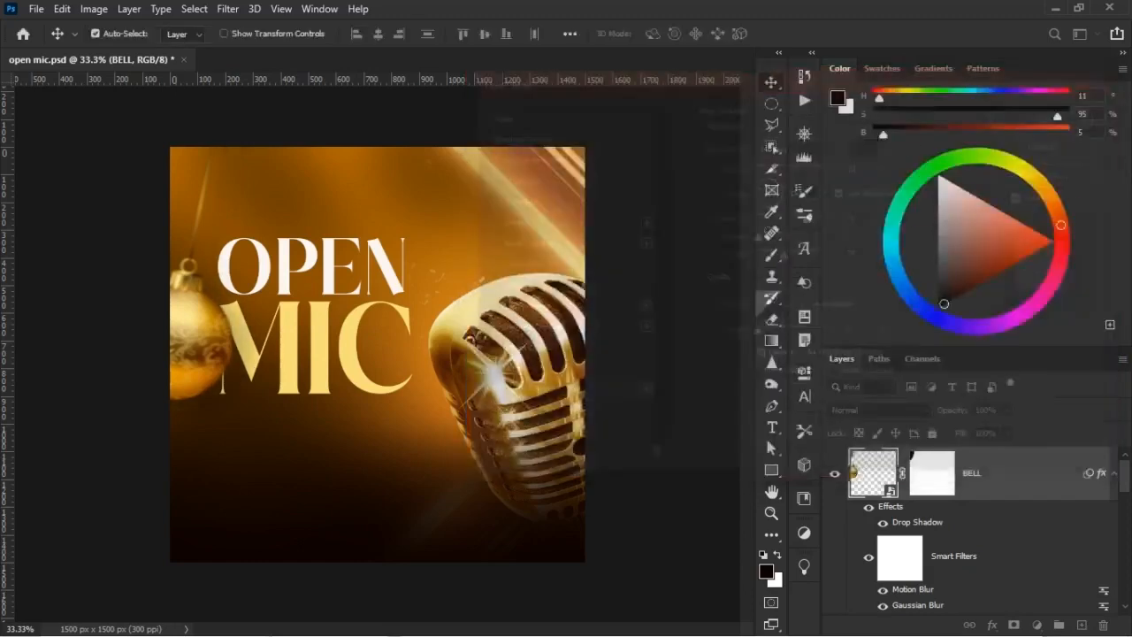
left_click(885, 525)
left_click(885, 525)
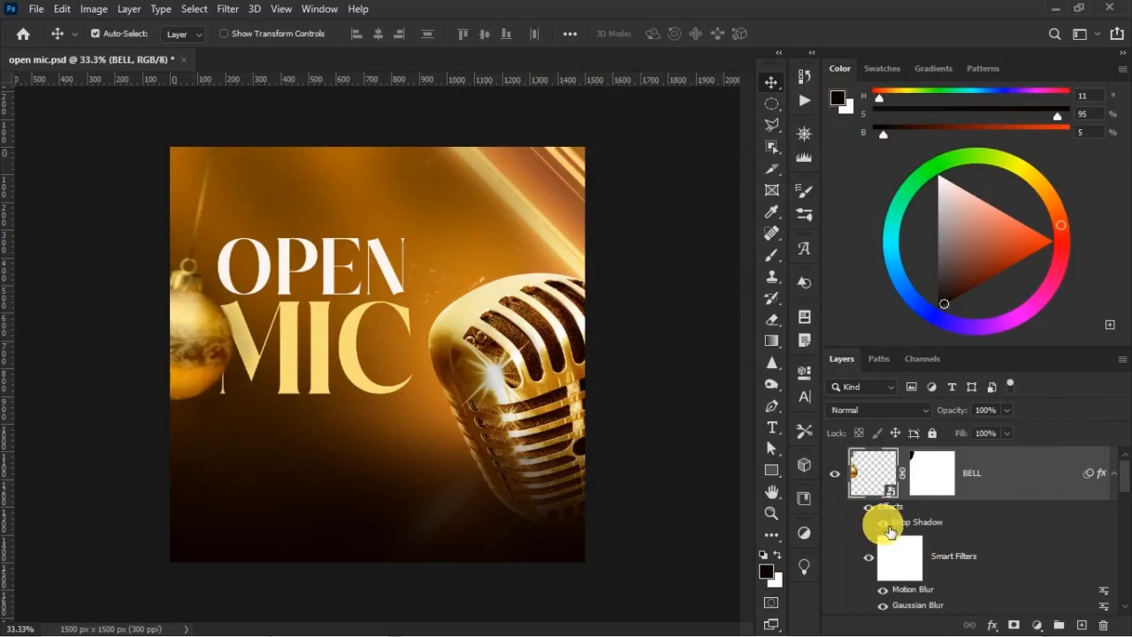
Reduce the fill of the lower techno-lights layer, behind the upper-right light beams, to 86%
left_click(549, 237)
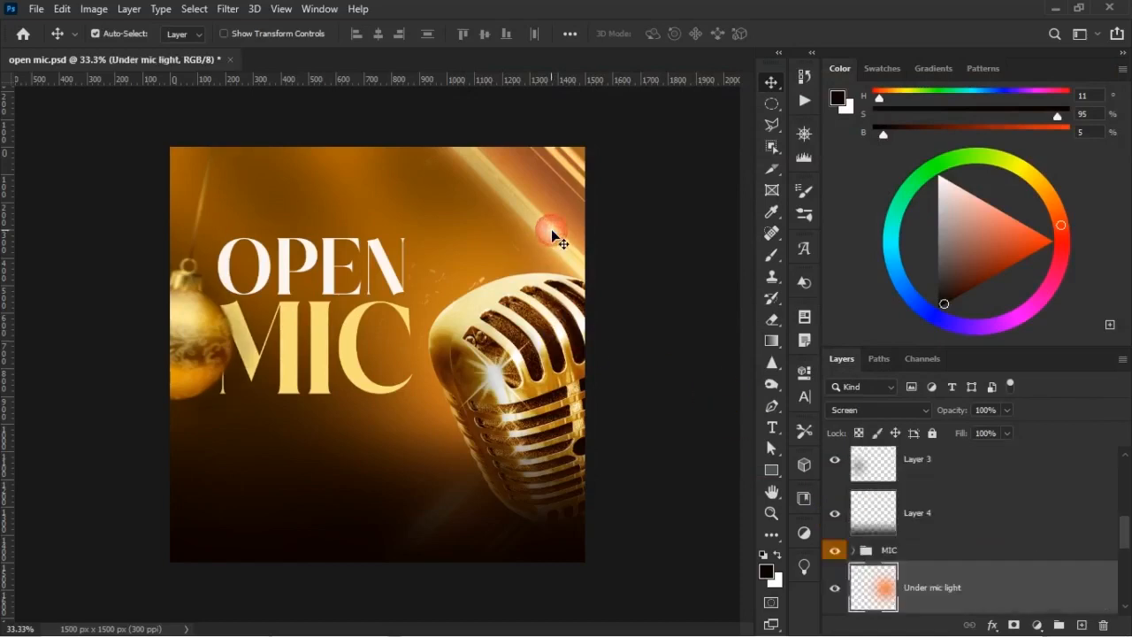
left_click(567, 168)
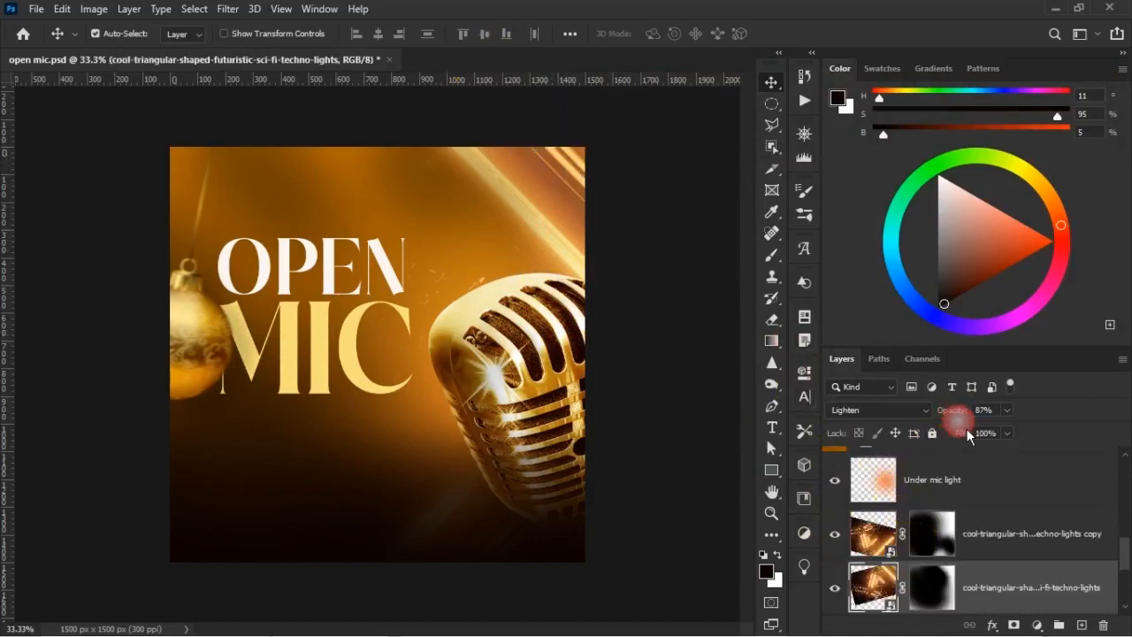
left_click_drag(961, 437, 957, 436)
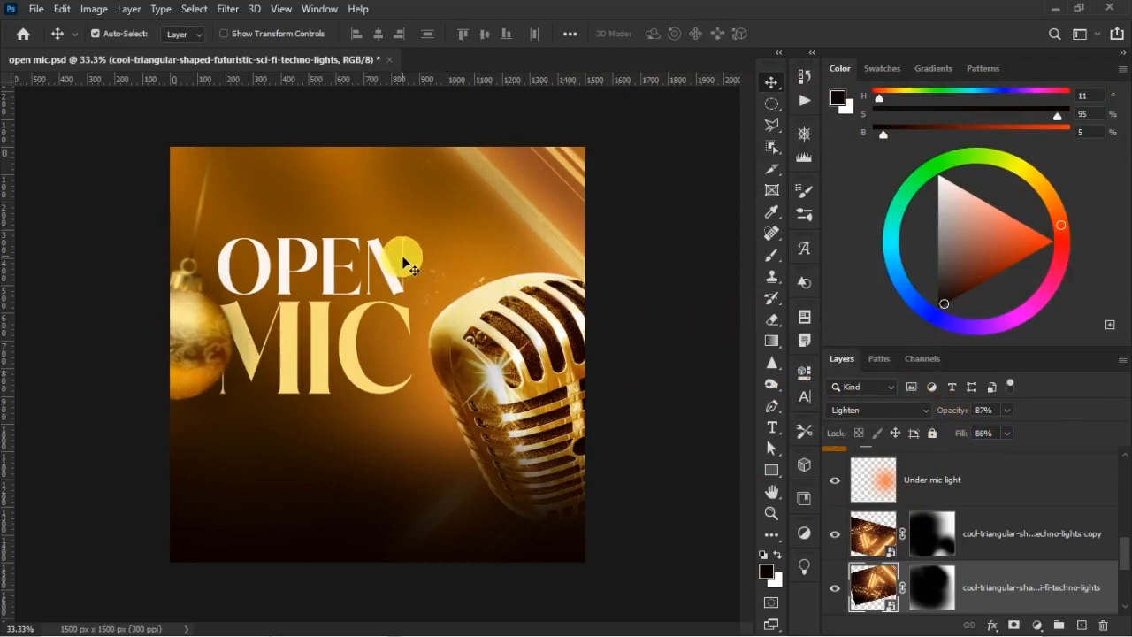
Align the OPEN and MIC text layers on their horizontal centres
left_click(336, 276)
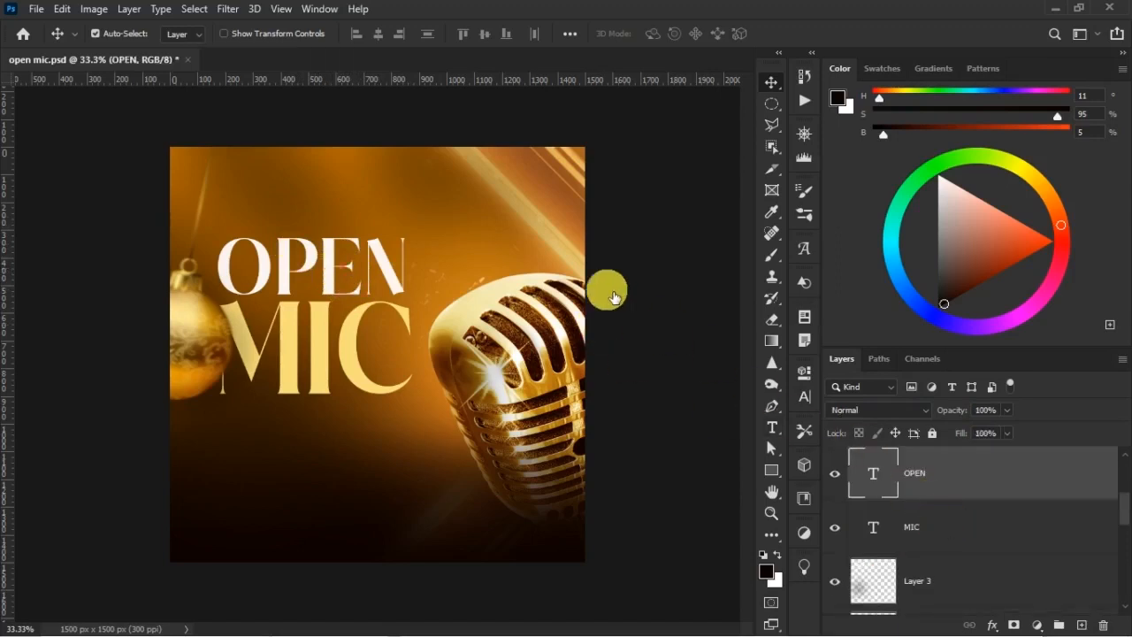
left_click_drag(614, 297, 376, 148)
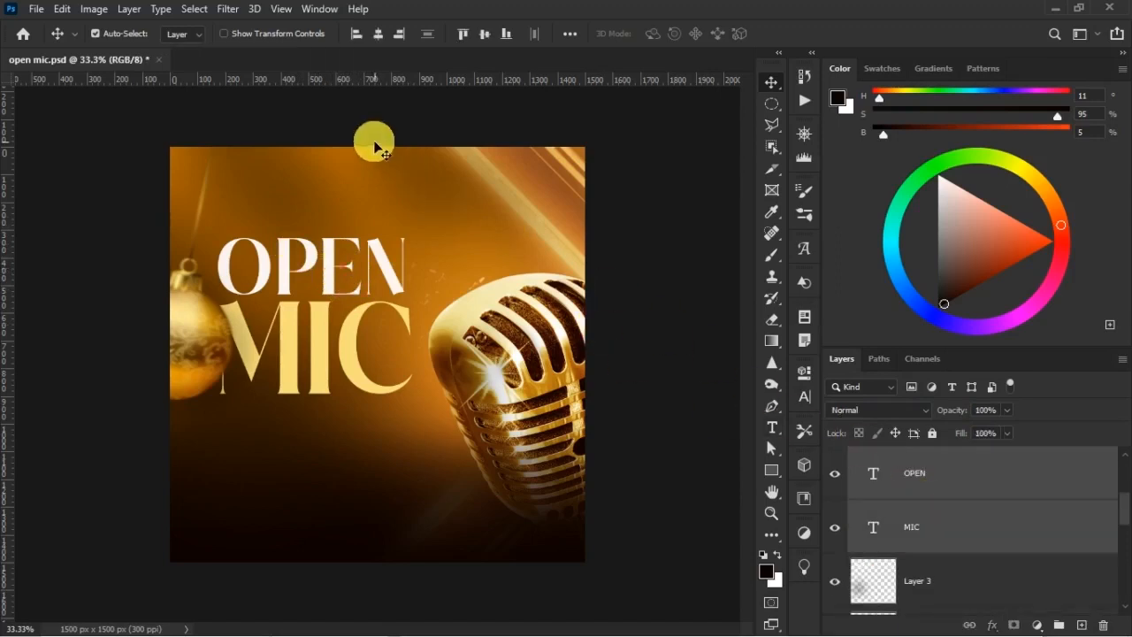
left_click(378, 35)
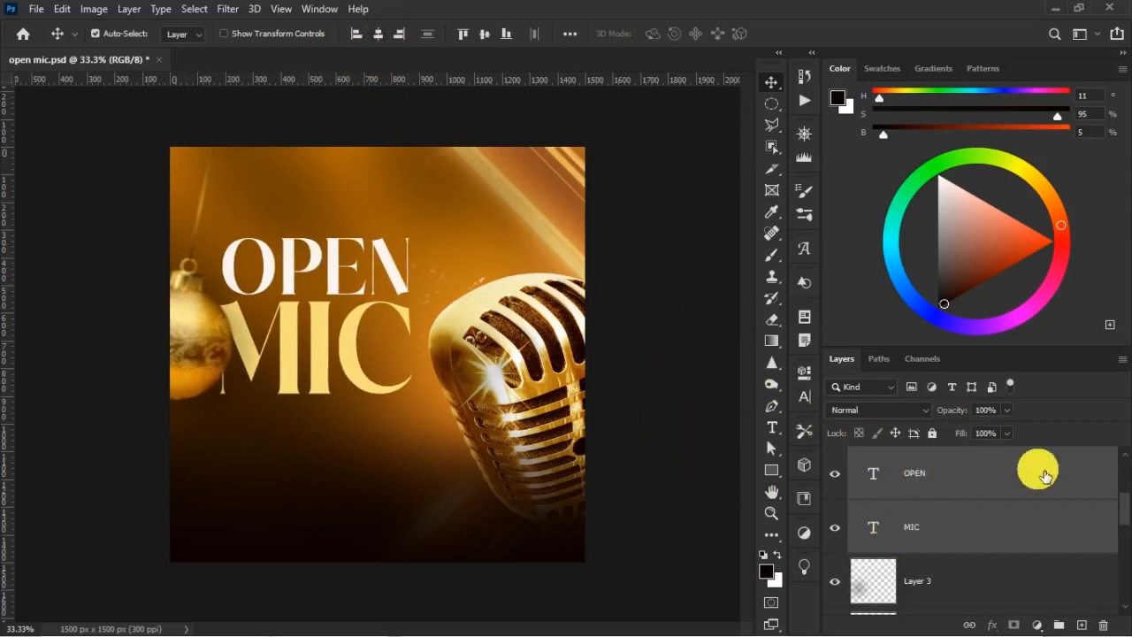
Add a new empty layer directly above the OPEN text layer
left_click(1044, 473)
scroll(1076, 505, "up", 1)
scroll(1062, 513, "down", 2)
scroll(1025, 516, "up", 1)
scroll(1024, 516, "up", 2)
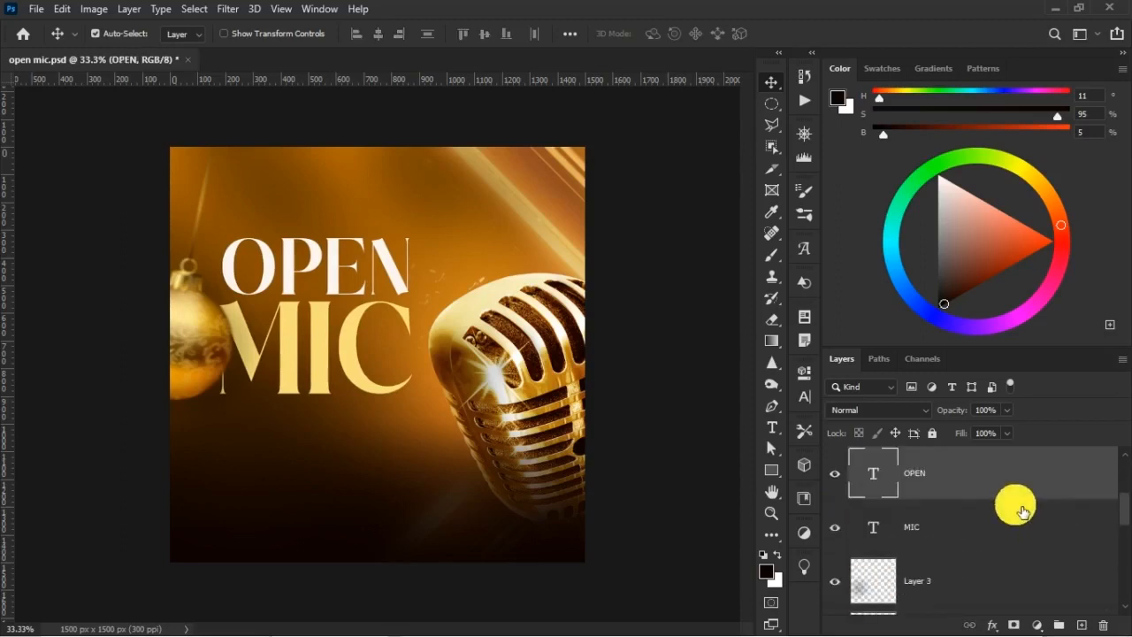
left_click(1079, 619)
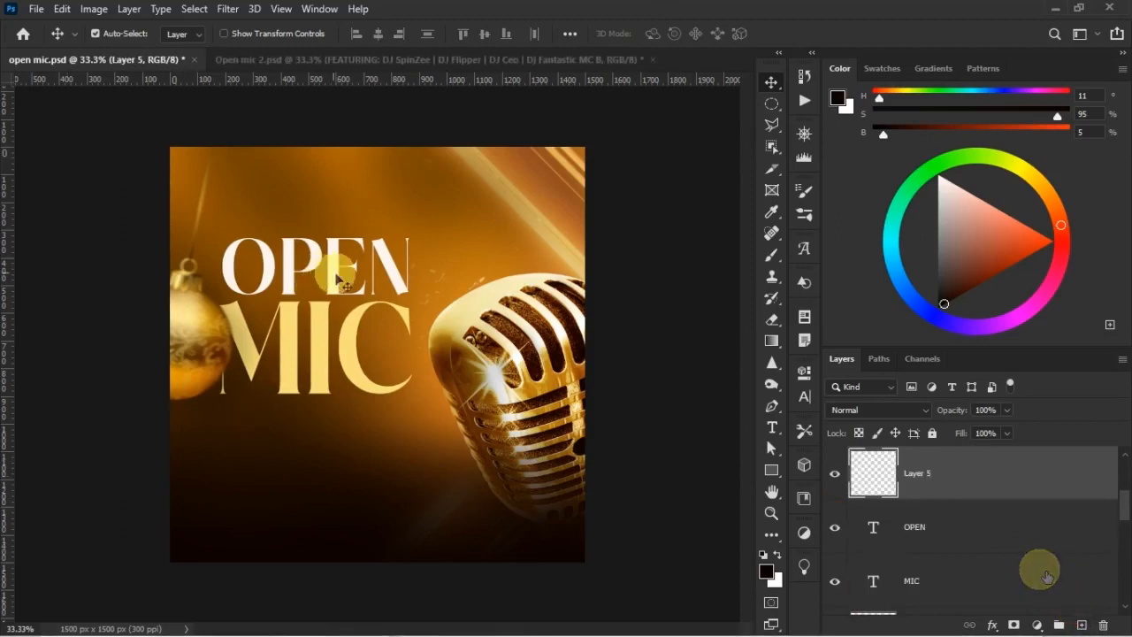
Add a new text layer reading "Cross Over Party" in the dark area below the MIC lettering
left_click(1017, 531)
left_click(804, 397)
left_click(757, 366)
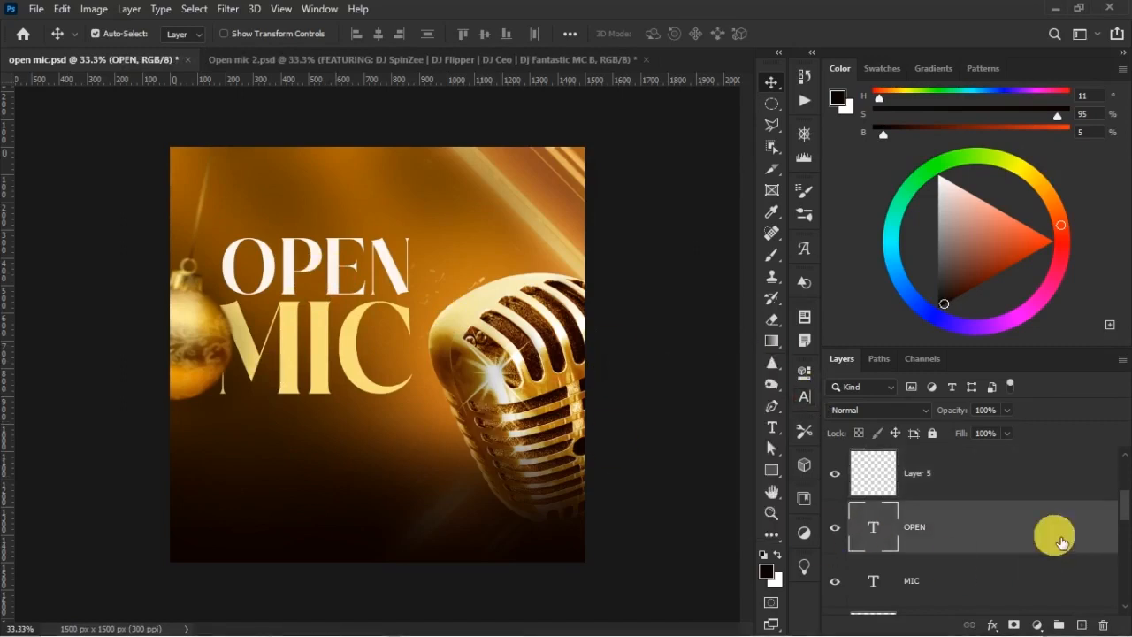
left_click(1017, 473)
key("t")
left_click(248, 478)
type("Cross Over Party")
key("ctrl+Return")
Enlarge the Cross Over Party text and move it directly underneath the MIC lettering
key("ctrl+t")
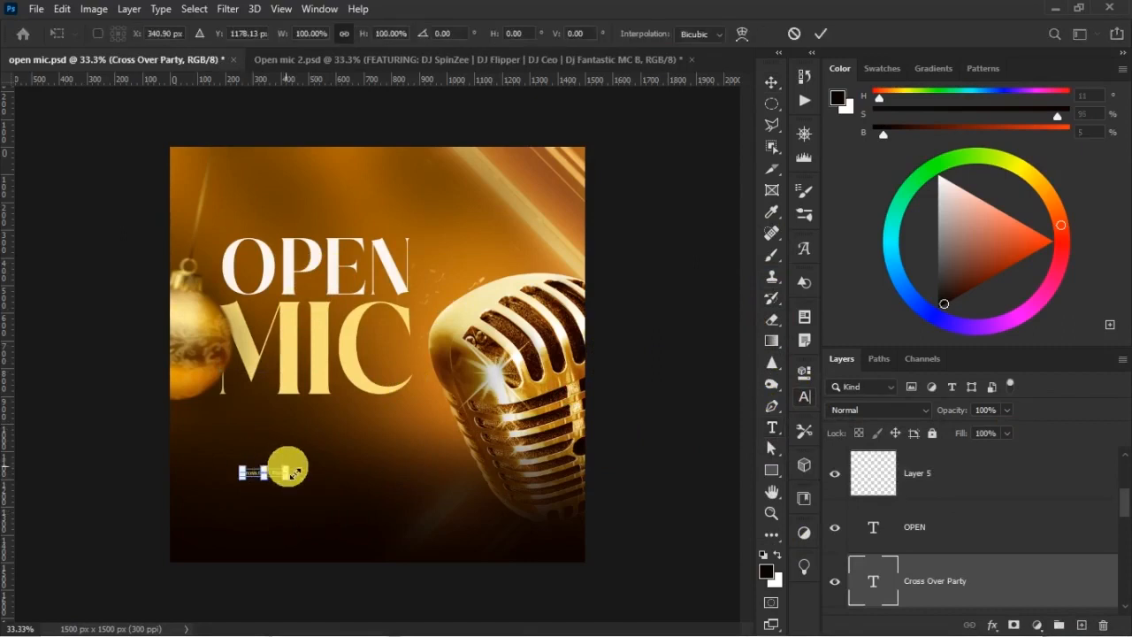
left_click_drag(287, 468, 405, 449)
key("Return")
key("v")
key("shift+Up")
key("shift+Up")
key("shift+Up")
key("shift+Up")
key("shift+Up")
key("shift+Up")
key("shift+Up")
key("shift+Up")
key("shift+Up")
key("shift+Up")
key("shift+Up")
key("shift+Up")
key("shift+Up")
key("shift+Up")
key("shift+Up")
key("shift+Up")
key("shift+Up")
key("shift+Left")
key("shift+Left")
key("shift+Left")
Set the Cross Over Party text in Just Signature Regular at 12.37 pt
left_click(804, 397)
left_click(674, 399)
left_click(706, 398)
left_click(733, 207)
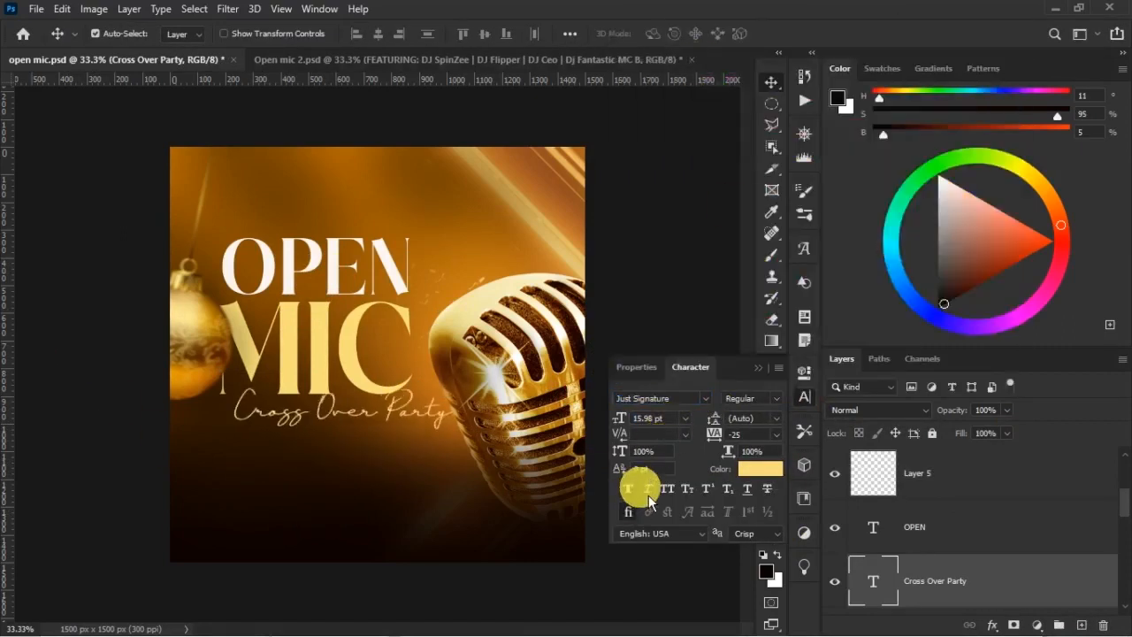
type("11.37")
key("Return")
left_click(758, 367)
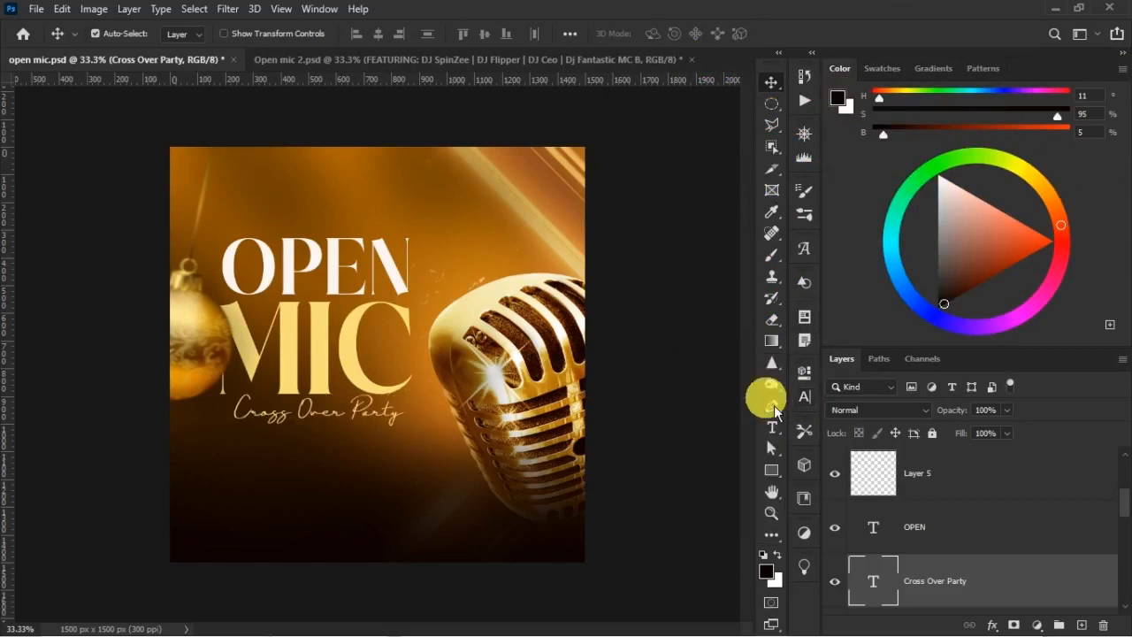
right_click(988, 568)
left_click(826, 86)
left_click(703, 170)
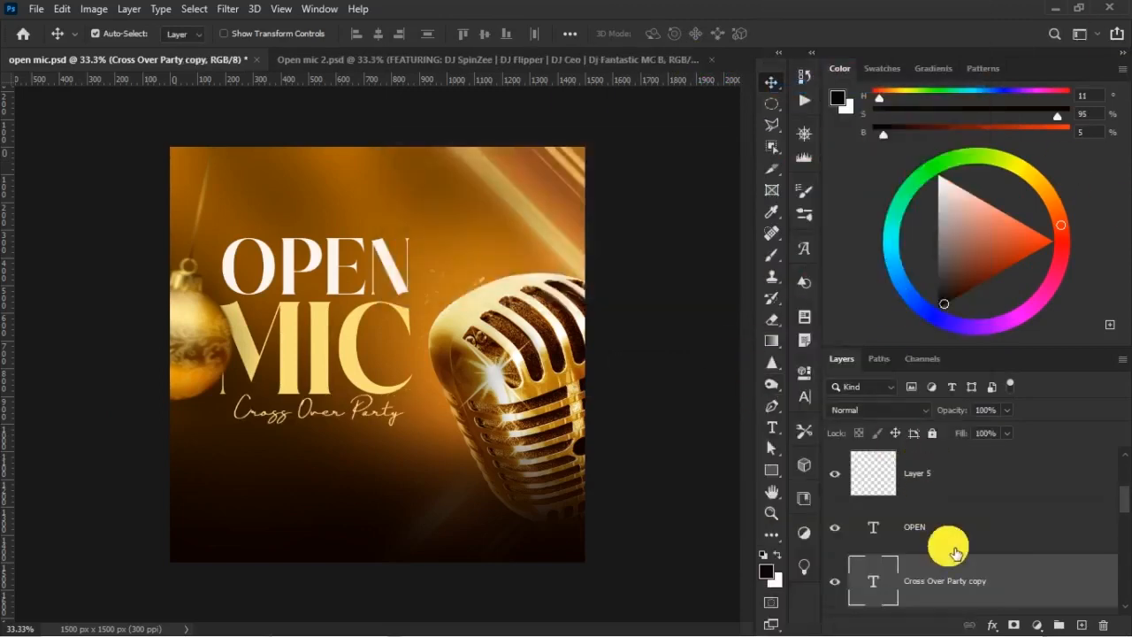
key("ctrl+z")
Recolour the Cross Over Party text with the off-white sampled from the OPEN lettering and duplicate its layer
left_click(805, 396)
left_click(758, 468)
left_click(338, 252)
key("Return")
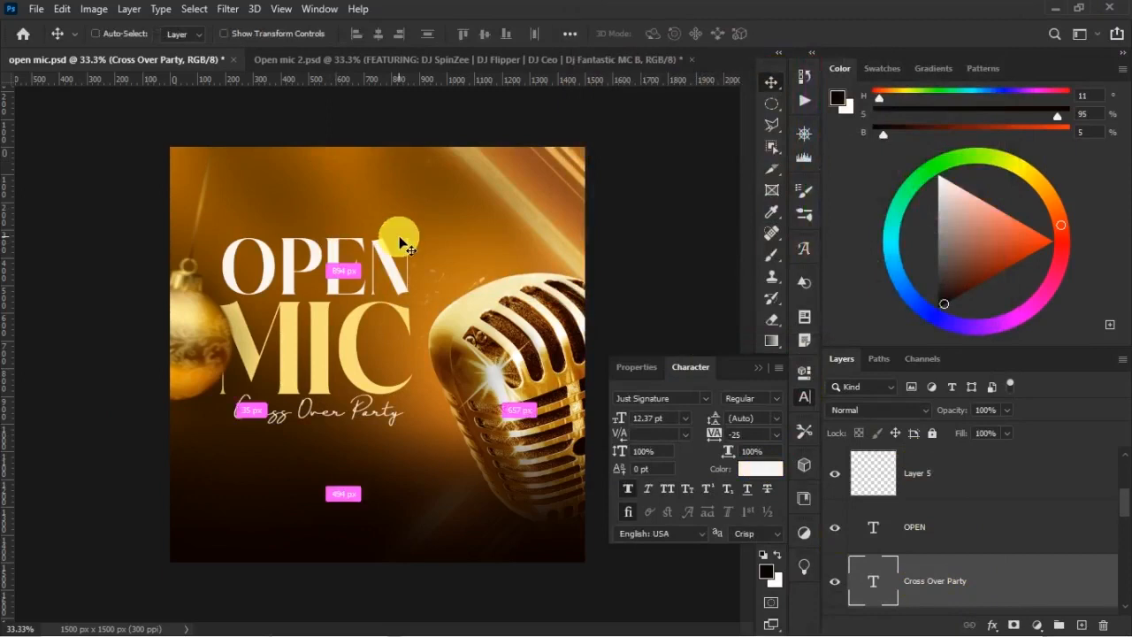
right_click(929, 577)
left_click(775, 87)
left_click(702, 170)
left_click(758, 367)
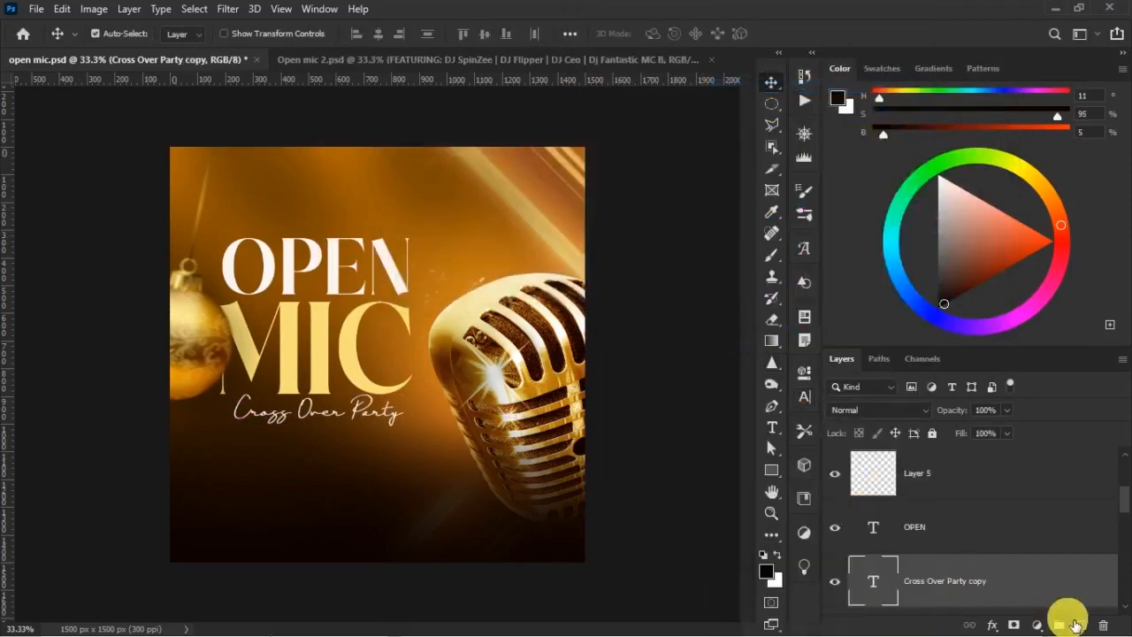
Add the text "31ST DEC 22 | 11PM" below Cross Over Party in Swis721 Cn BT Bold at 16 pt
left_click(1081, 625)
key("t")
left_click(236, 457)
left_click(456, 34)
left_click(442, 156)
left_click(208, 35)
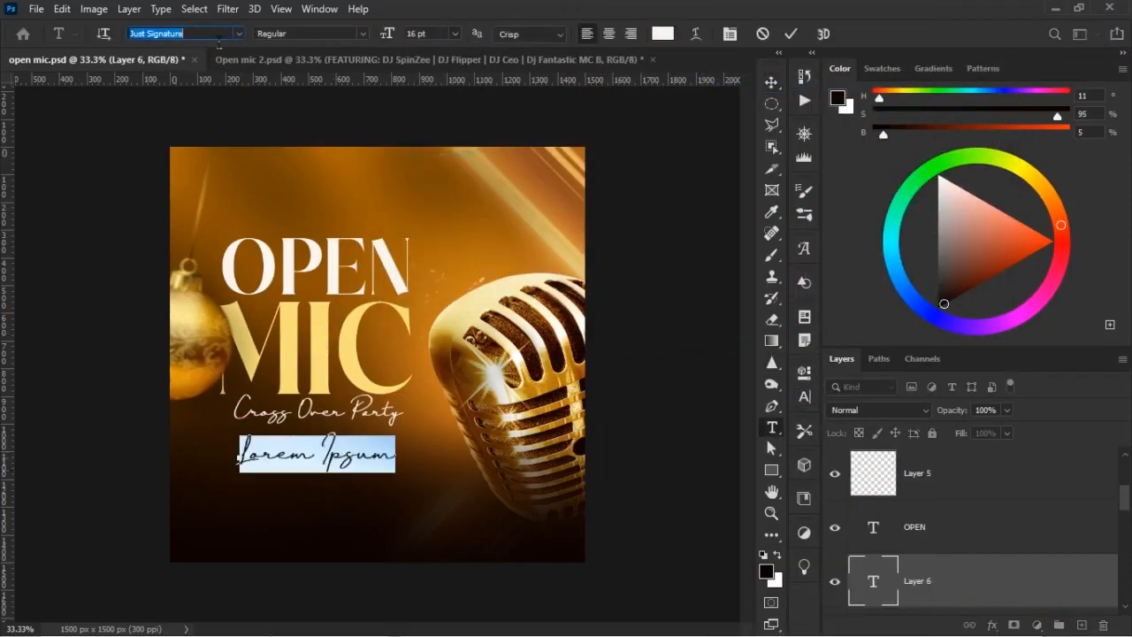
type("swis")
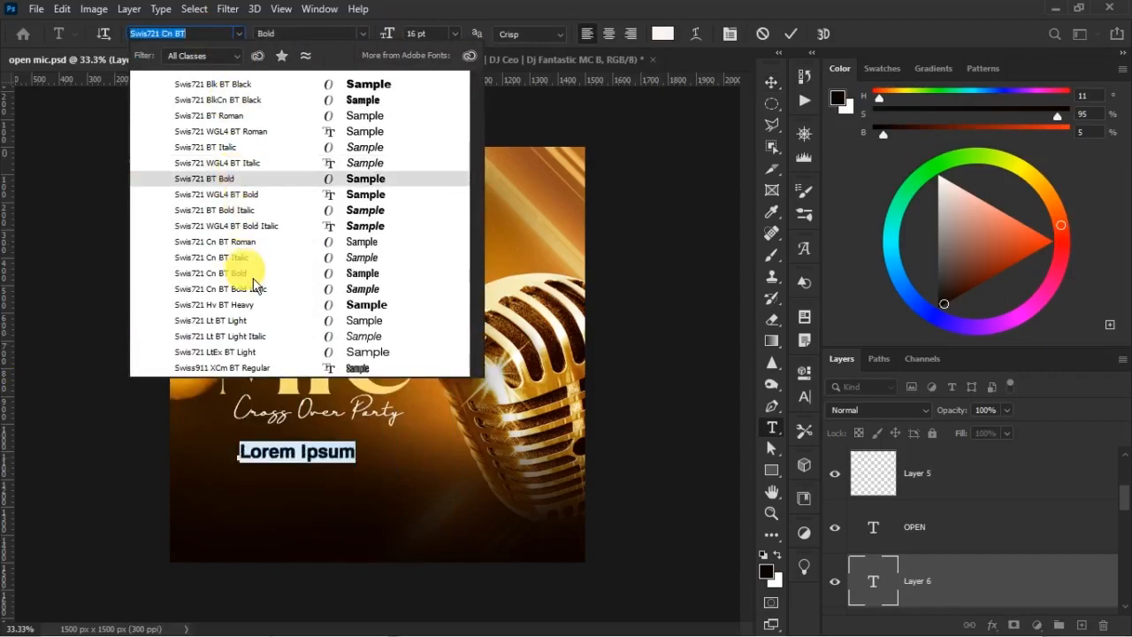
left_click(250, 274)
type("31ST DEC 22 | ")
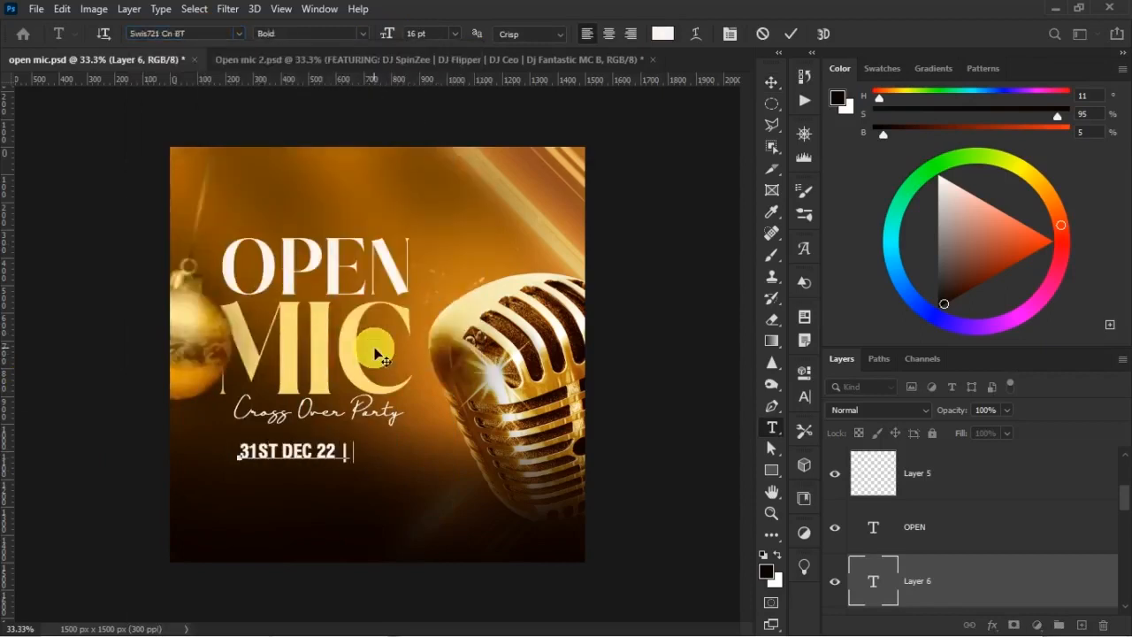
type("11PM")
key("ctrl+Return")
key("v")
Recolour the date and time text with the gold sampled from the MIC lettering
left_click(804, 396)
left_click(761, 469)
left_click(353, 341)
key("Return")
Set the date and time text to 16.5 pt and nudge it up closer to Cross Over Party
left_click(628, 489)
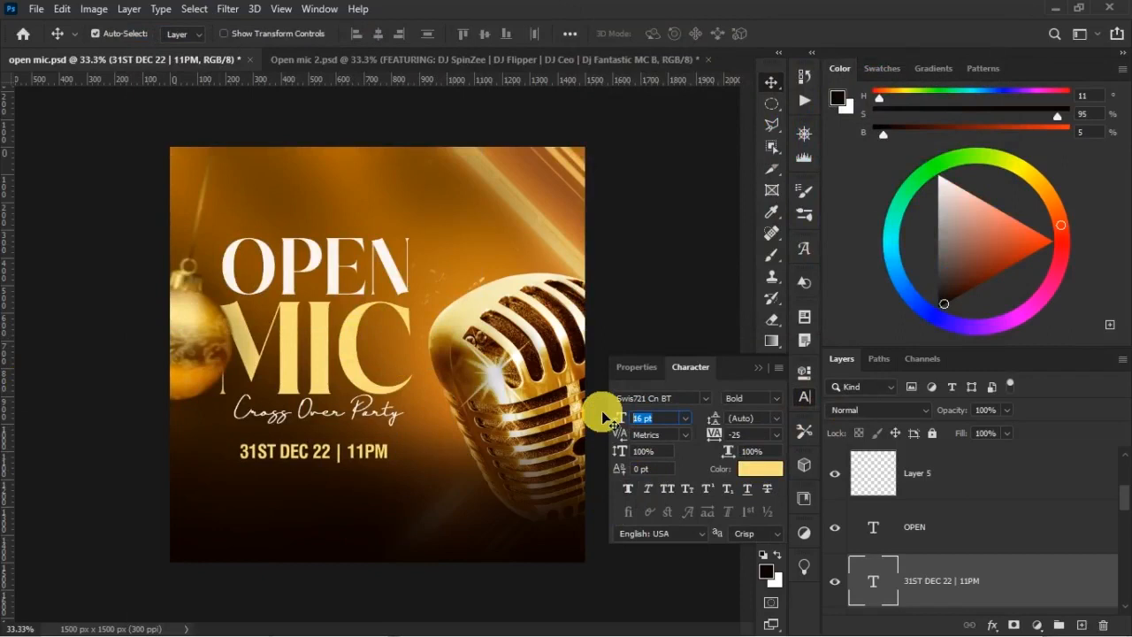
key("BackSpace")
key("BackSpace")
key("BackSpace")
type(".5")
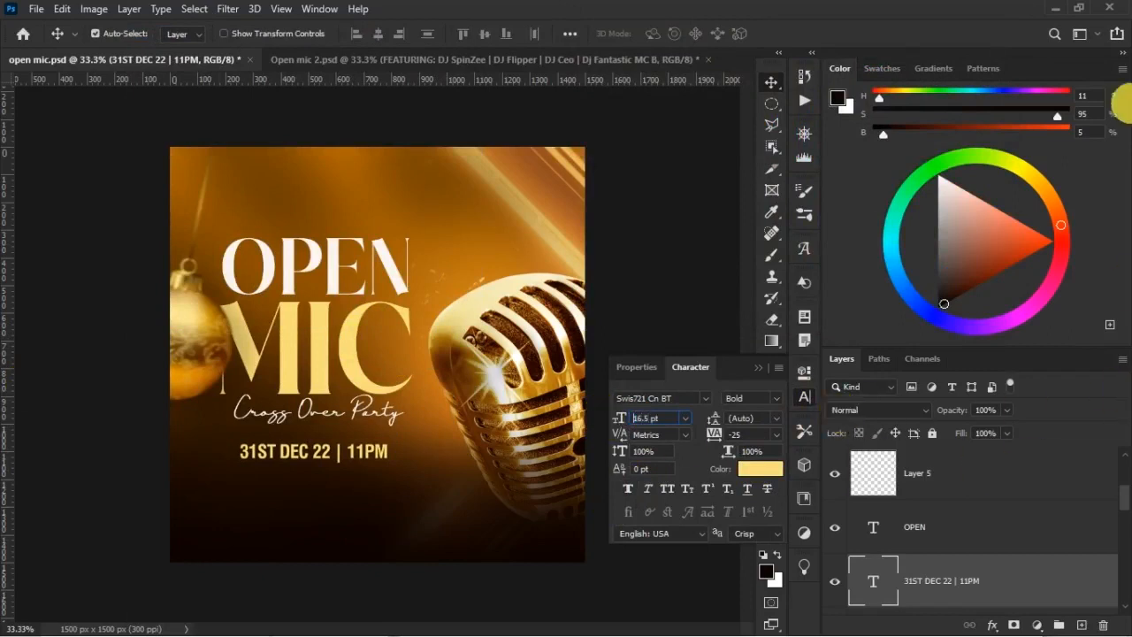
key("Return")
left_click(759, 367)
key("shift+Up")
key("shift+Up")
Align the OPEN, date, Cross Over Party and MIC text layers on their horizontal centres
left_click(1001, 528)
scroll(993, 563, "down", 3)
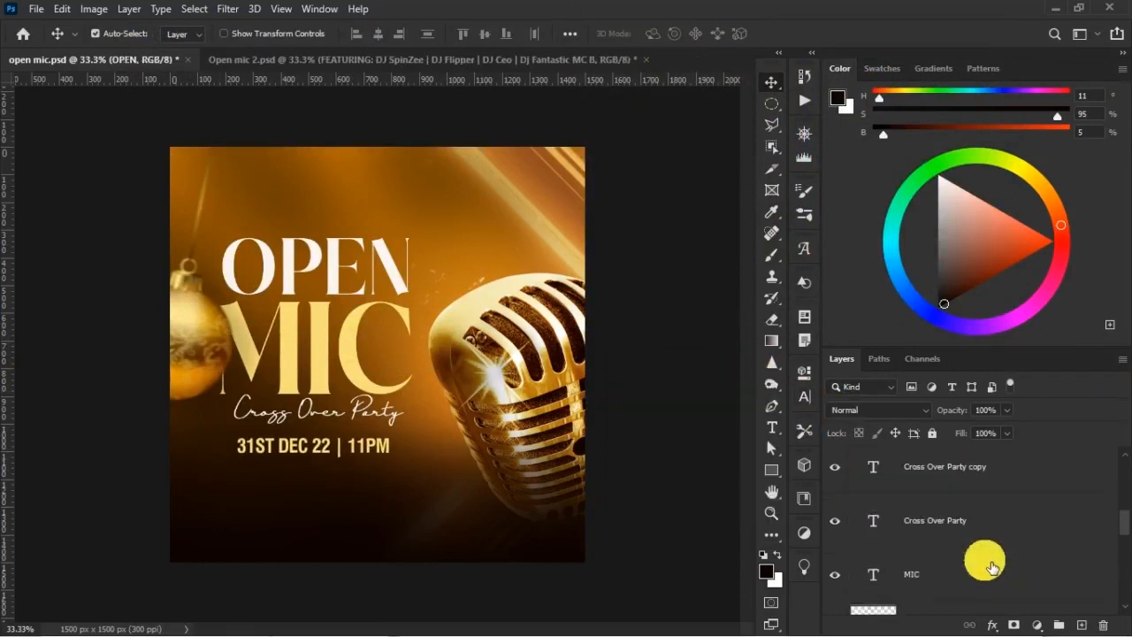
left_click(991, 565, "shift")
left_click(378, 35)
scroll(977, 496, "down", 5)
left_click(878, 540)
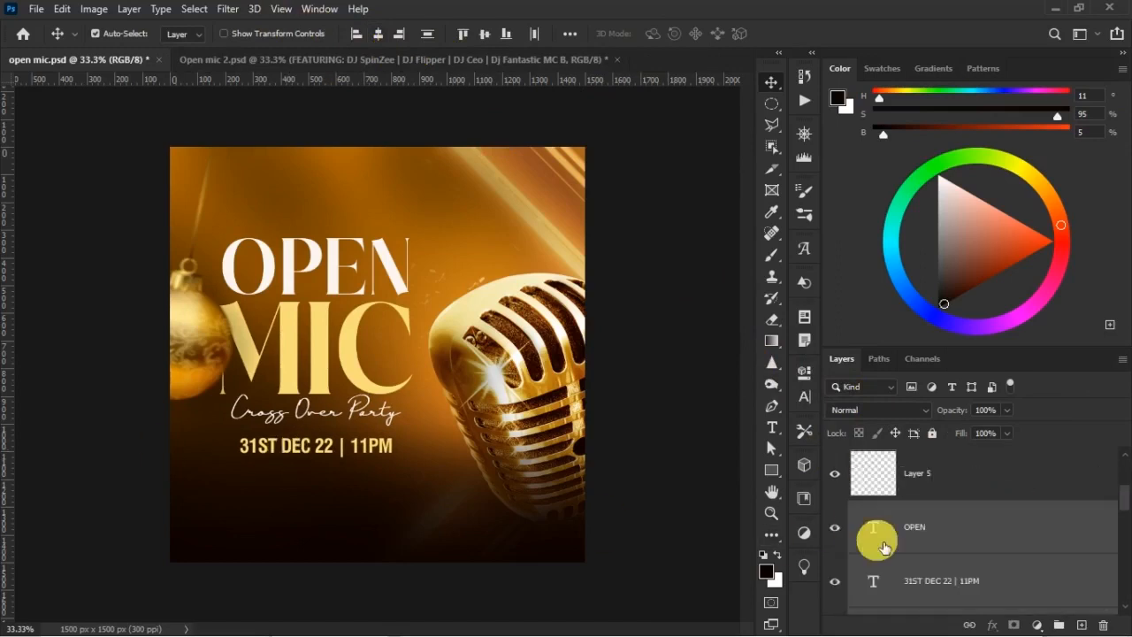
Draw a rectangle about 681 x 115 px around the date and time text, with no fill
key("u")
left_click_drag(217, 430, 407, 463)
left_click(585, 383)
left_click(584, 386)
Give the rectangle a 3 px stroke in the gold #f7dd79 sampled from the MIC lettering
left_click(612, 384)
left_click(783, 387)
left_click(356, 349)
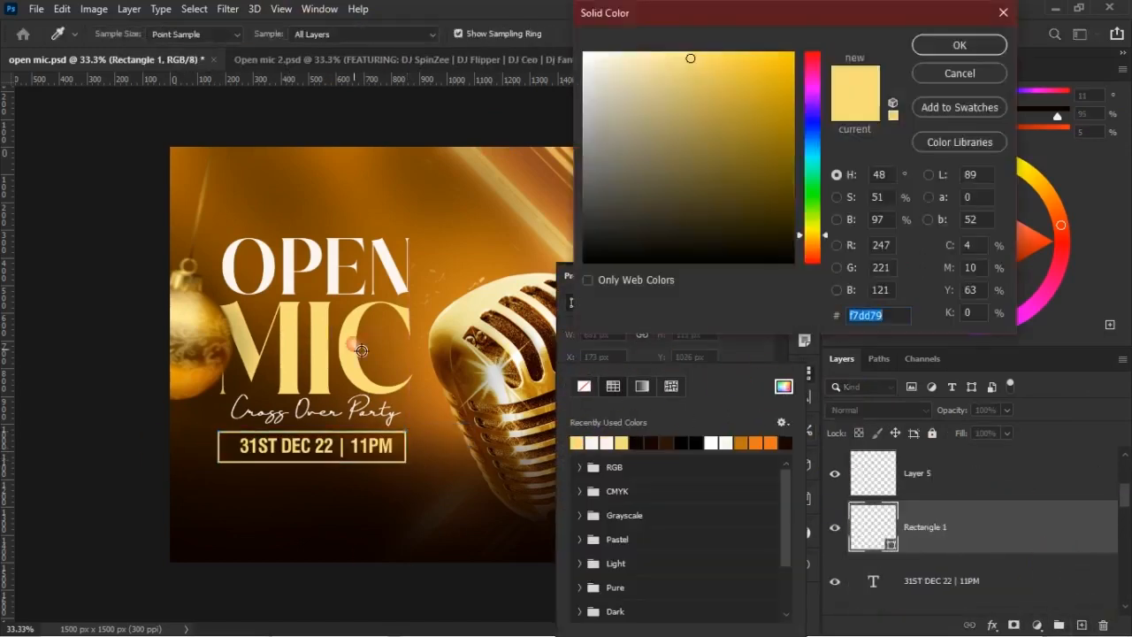
key("Return")
key("Return")
left_click_drag(650, 382, 595, 383)
type("2")
key("Return")
key("v")
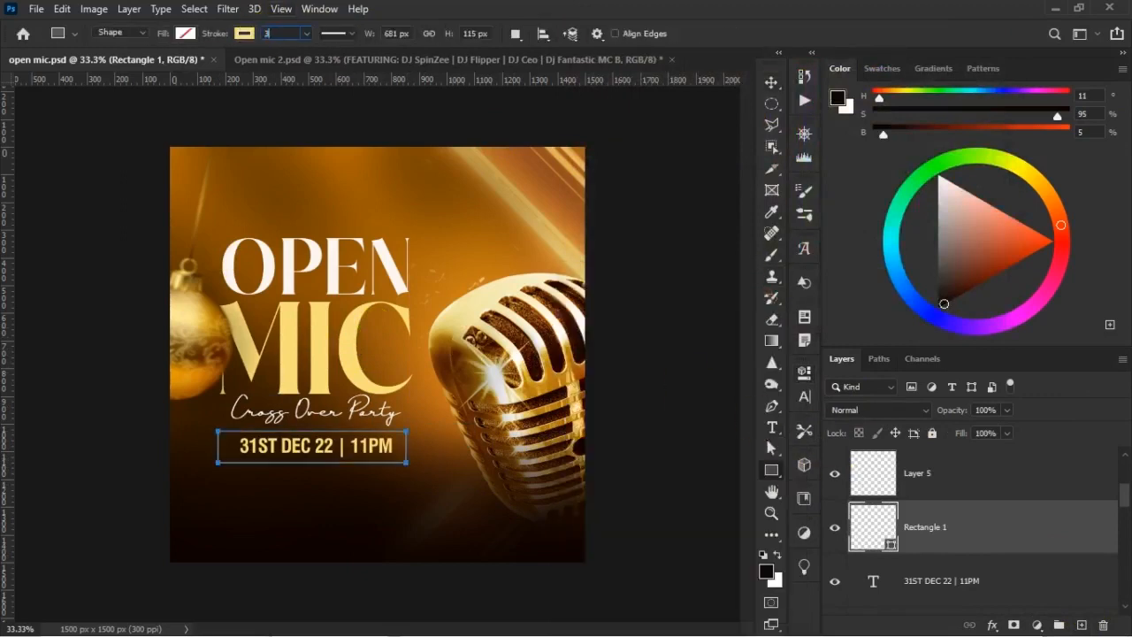
Nudge the date and time text into the middle of its rectangular frame
left_click(943, 576, "shift")
key("Right")
key("Right")
key("Right")
key("Right")
key("Right")
key("Right")
key("Down")
key("Down")
key("Down")
Duplicate the date text layer, stack the copy above Rectangle 1 and move it below the frame
left_click(1016, 580)
key("ctrl+j")
left_click_drag(1016, 580, 910, 524)
key("shift+Down")
key("shift+Down")
key("shift+Down")
key("shift+Down")
key("shift+Down")
key("shift+Down")
key("shift+Down")
key("shift+Down")
key("shift+Down")
key("shift+Down")
key("shift+Down")
key("shift+Down")
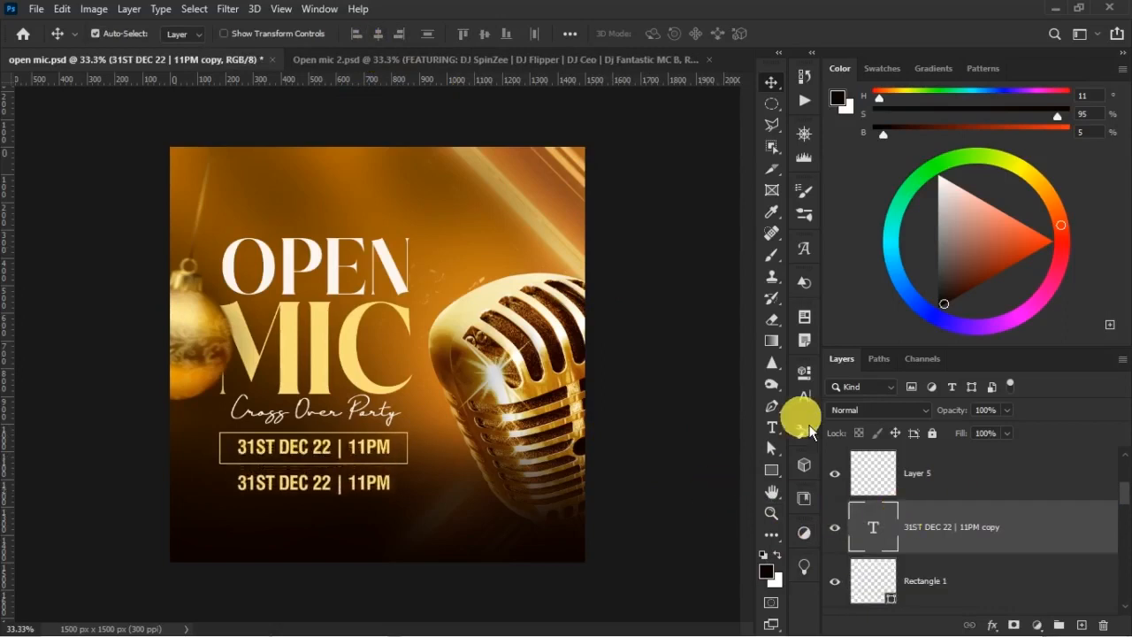
Replace the duplicated date text with the pasted, multi-line FEATURING list of performers
double_click(381, 486)
key("ctrl+a")
key("ctrl+v")
key("ctrl+Return")
Scale down the FEATURING list and centre it below the date frame
key("ctrl+t")
left_click_drag(239, 564, 380, 521)
left_click_drag(341, 492, 348, 498)
key("Return")
key("ctrl+plus")
left_click_drag(443, 458, 576, 281)
key("ctrl+t")
left_click_drag(429, 421, 433, 426)
key("Return")
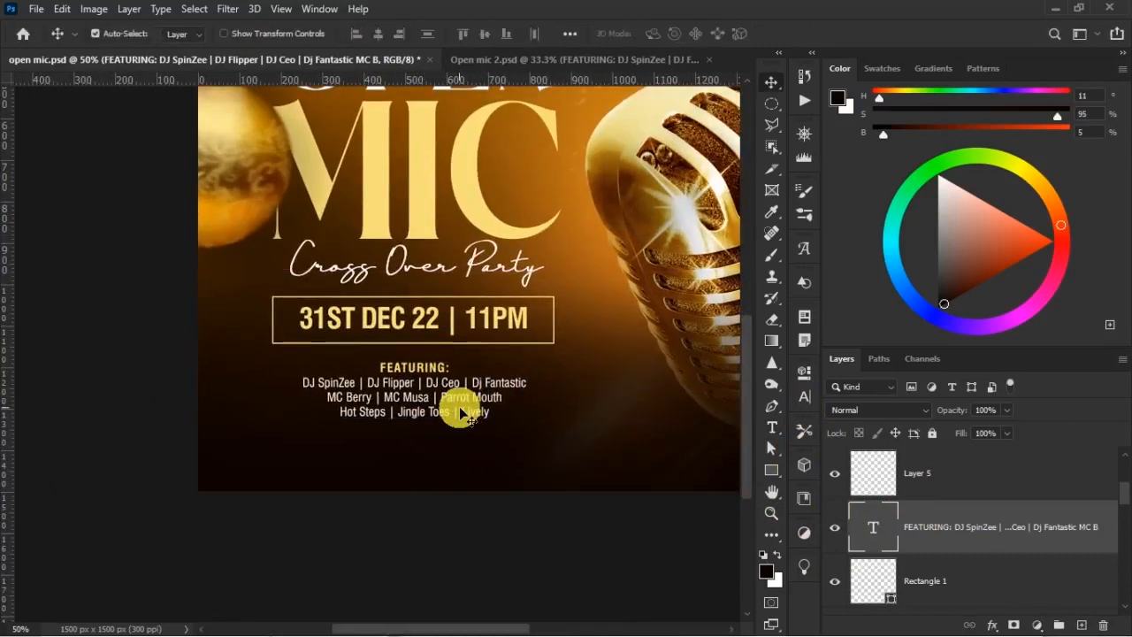
Copy the Sponsorship & Enquiries contact line from Open mic 2.psd and paste it into open mic.psd
left_click(637, 59)
left_click_drag(335, 491, 583, 302)
key("t")
left_click(515, 363)
left_click(727, 474)
key("ctrl+c")
left_click(246, 62)
key("ctrl+v")
Place the Sponsorship & Enquiries line below the performer list, near the design's lower edge
left_click_drag(468, 461, 518, 279)
key("ctrl+t")
left_click_drag(526, 173, 436, 408)
key("Return")
key("ctrl+minus")
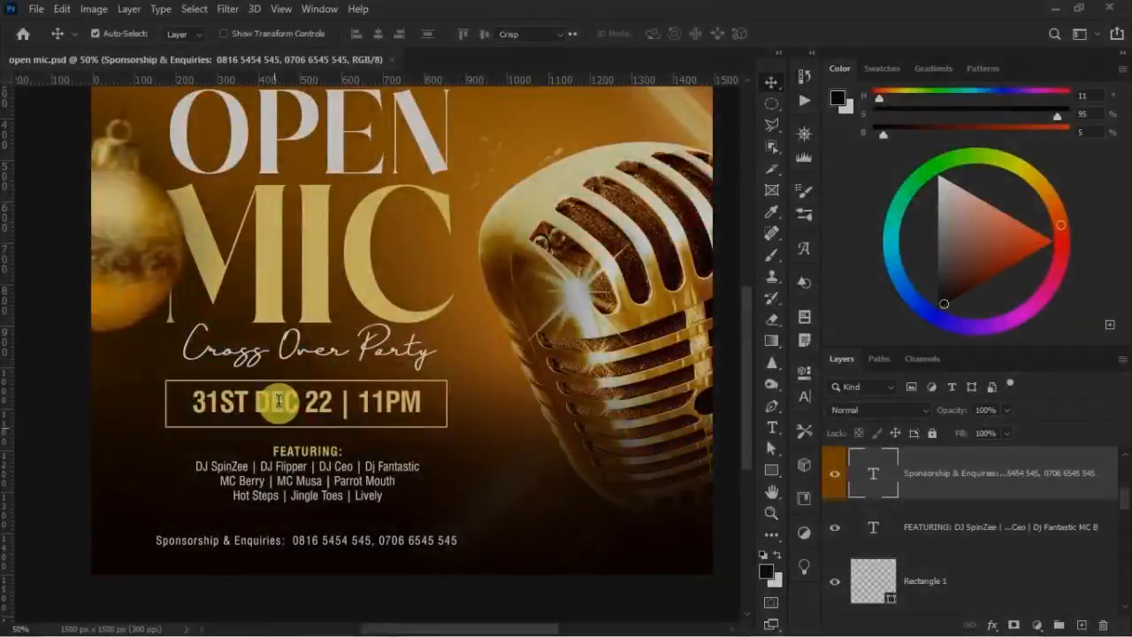
Examine the date text's character settings and the surrounding rectangle's fill, stroke colour and stroke width
key("t")
left_click(280, 403)
left_click(804, 397)
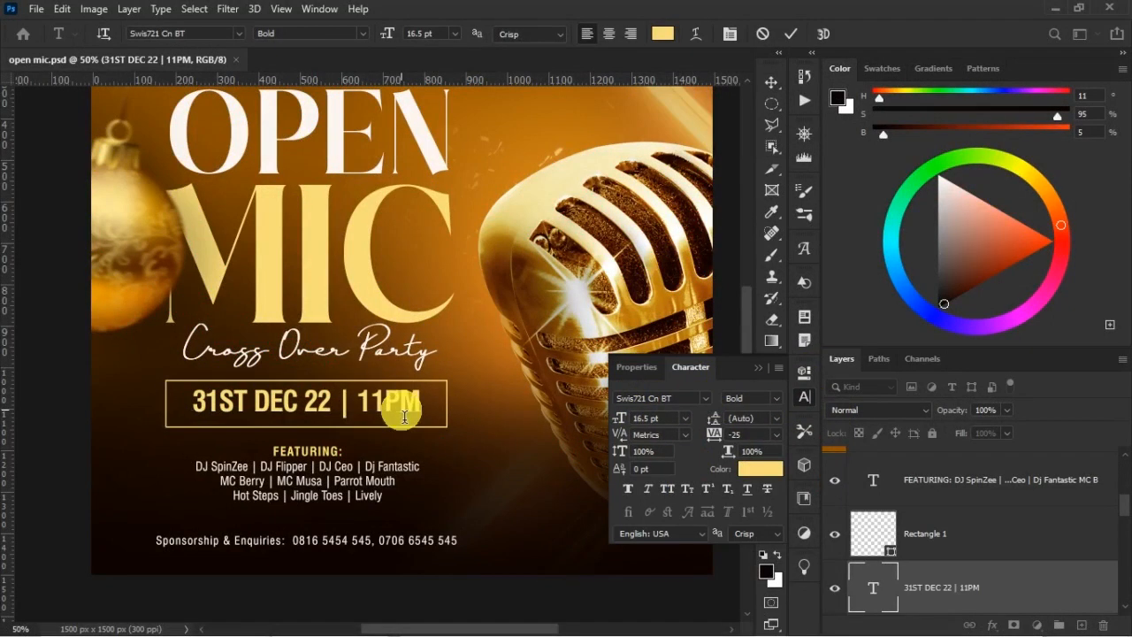
left_click(430, 394)
key("v")
left_click(939, 534)
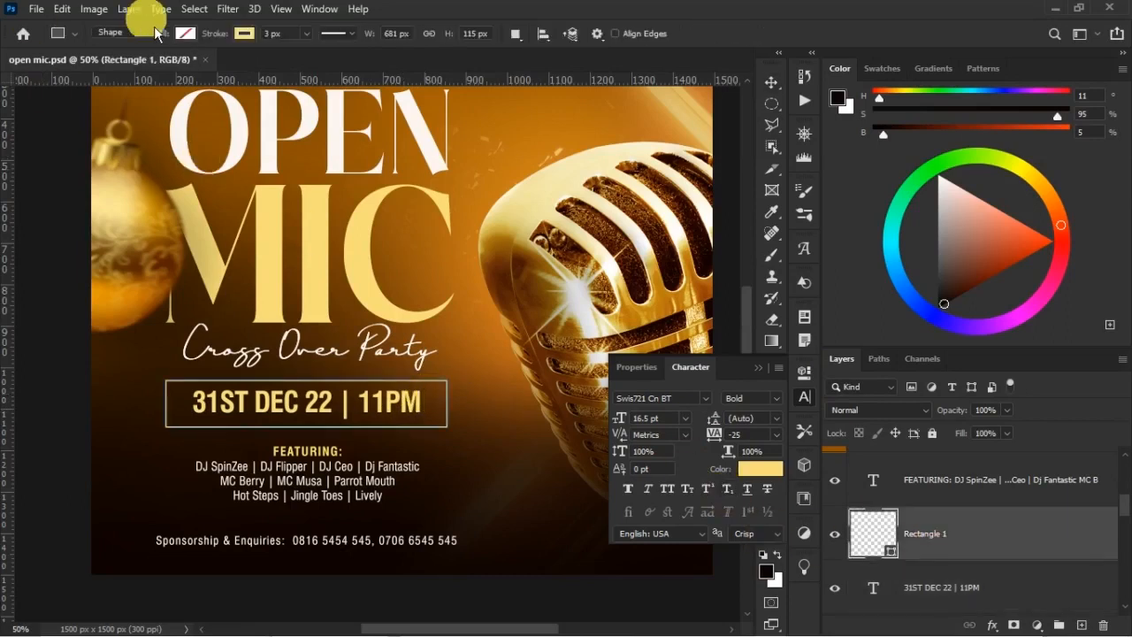
left_click(185, 34)
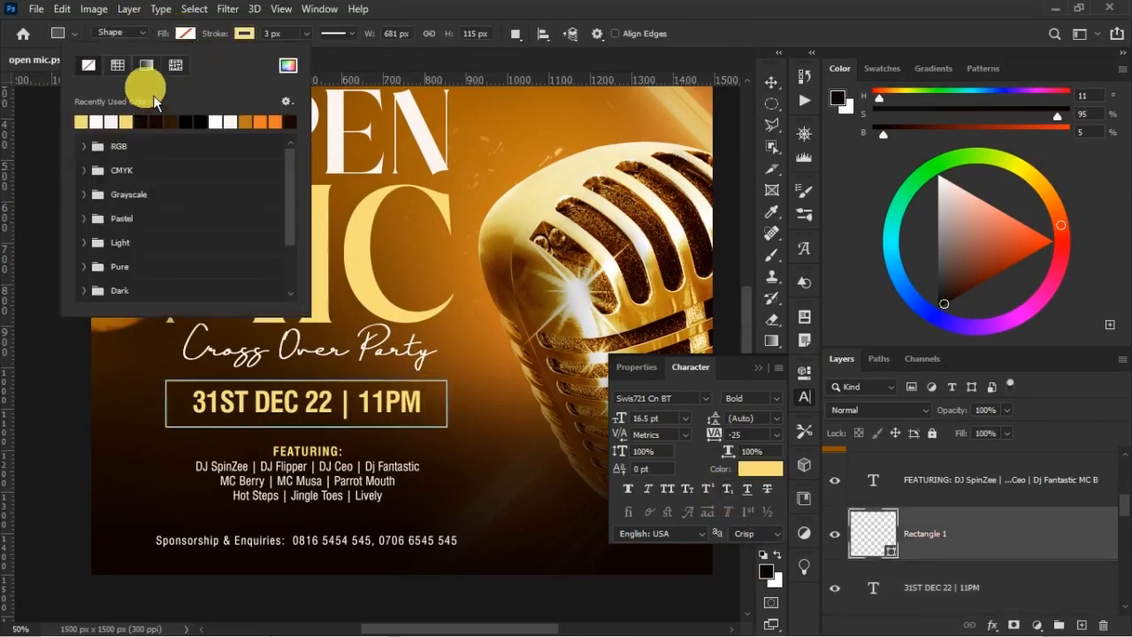
left_click(244, 34)
left_click(289, 37)
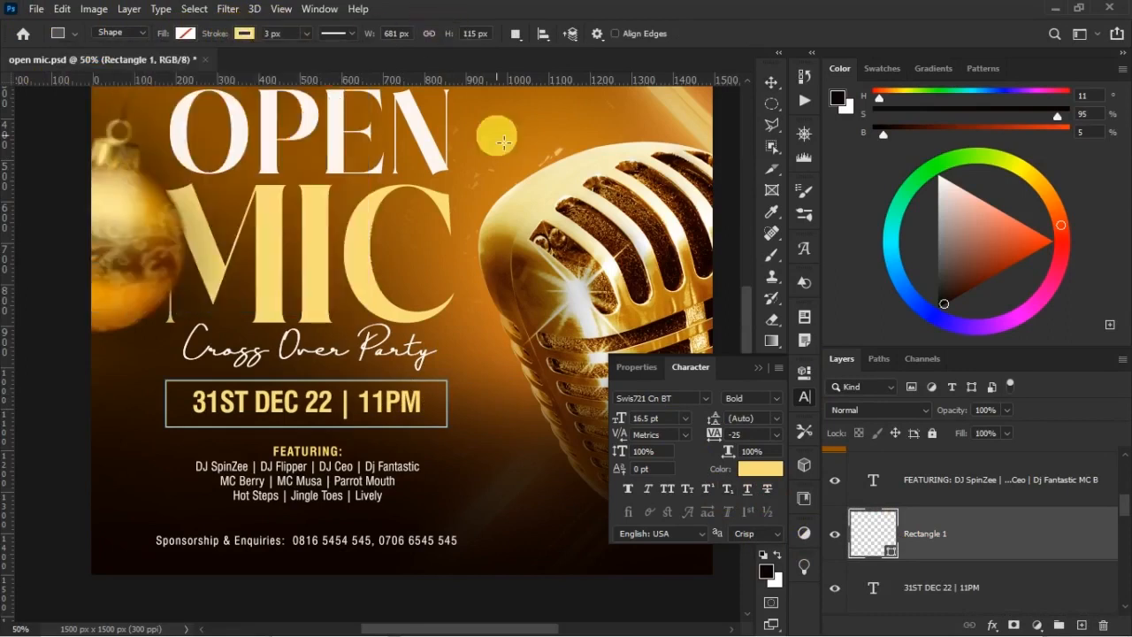
key("v")
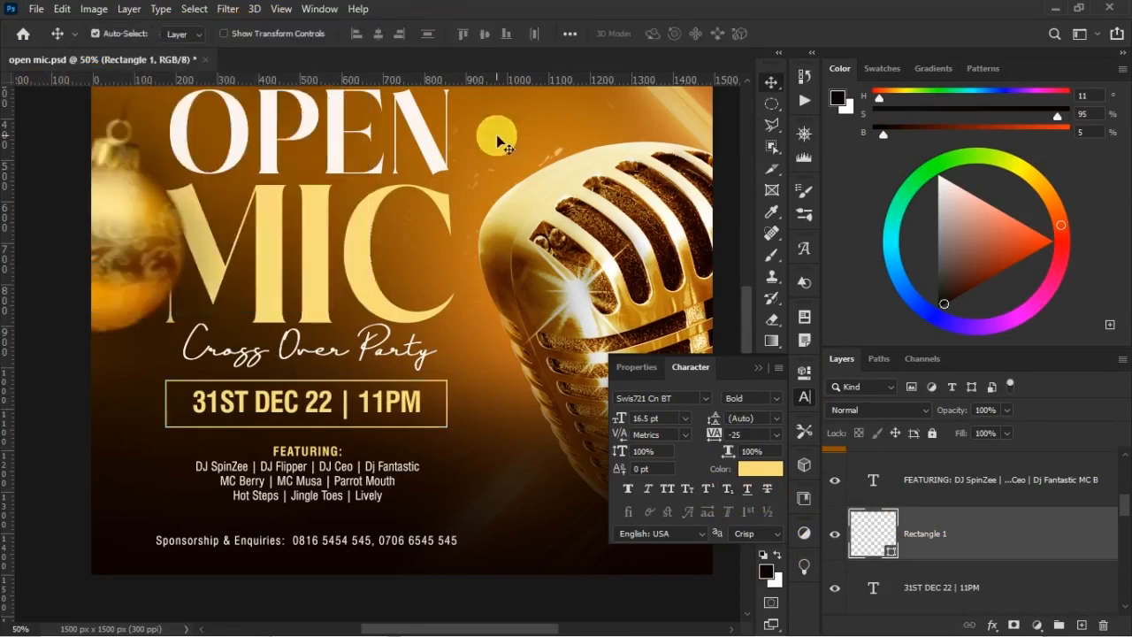
Examine the Cross Over Party text's font, size and tracking, and check its layer's visibility
key("t")
left_click(327, 358)
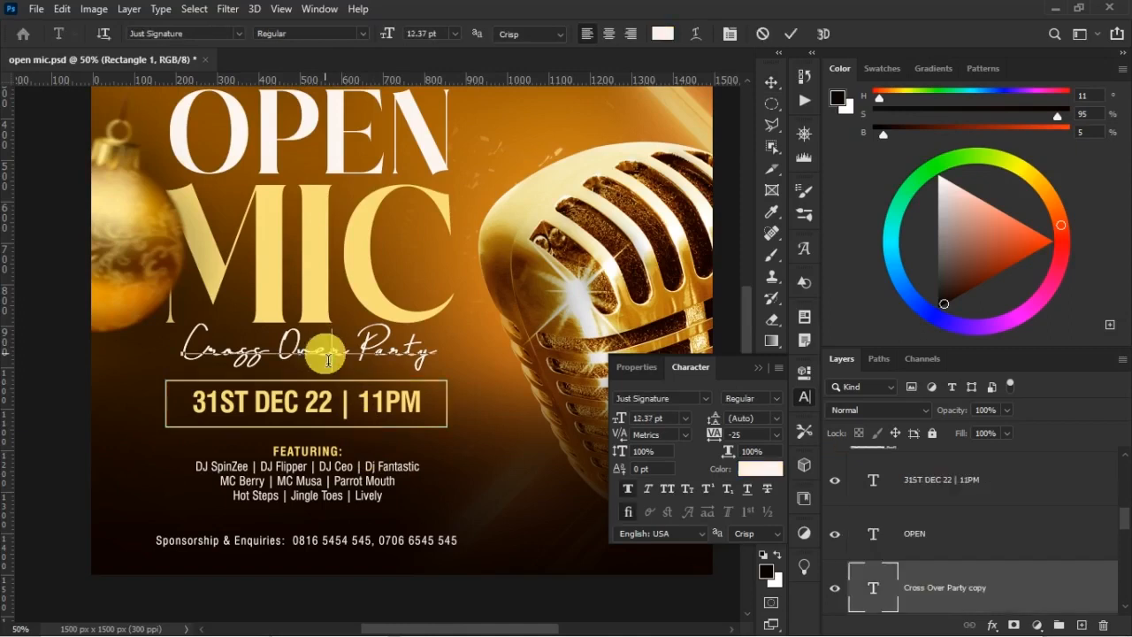
key("ctrl+Return")
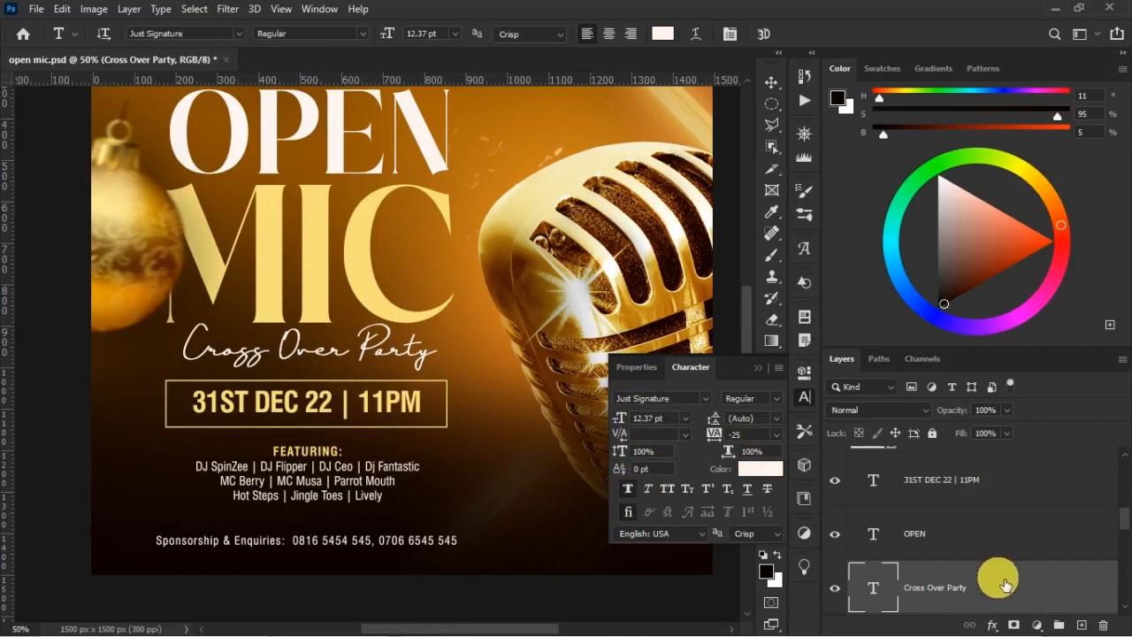
scroll(990, 557, "down", 2)
scroll(975, 549, "up", 2)
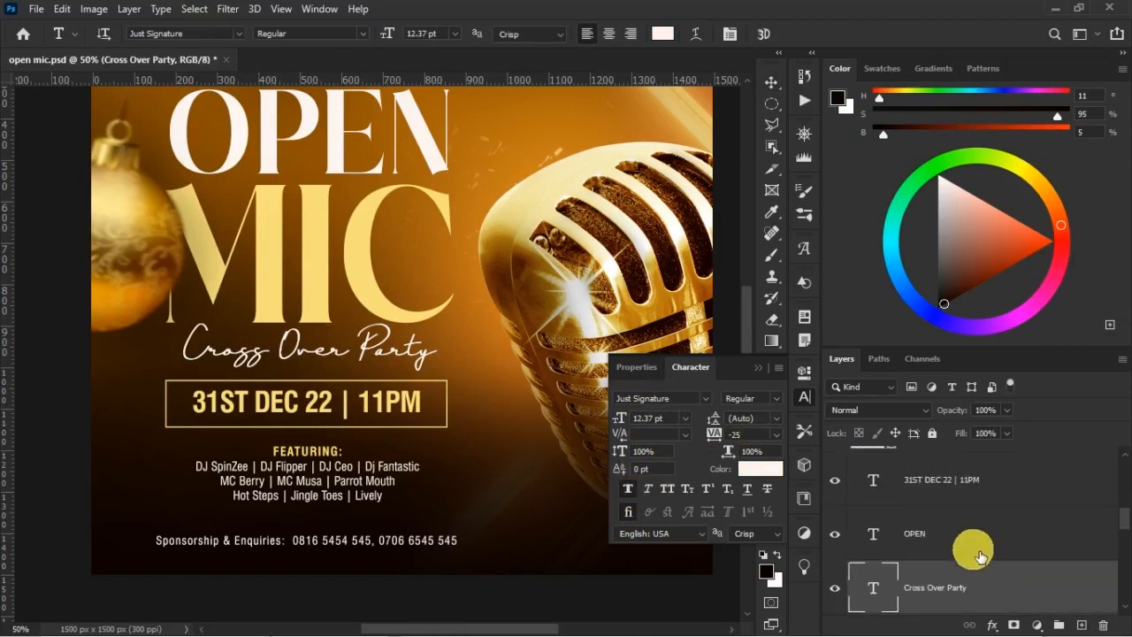
key("v")
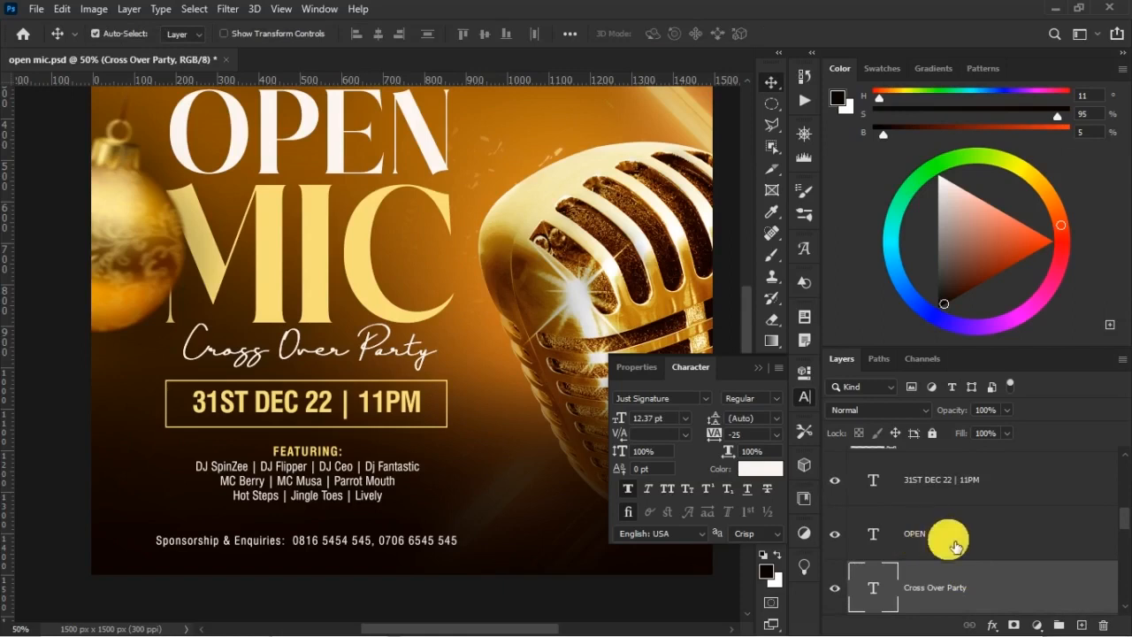
scroll(973, 548, "down", 2)
left_click(834, 475)
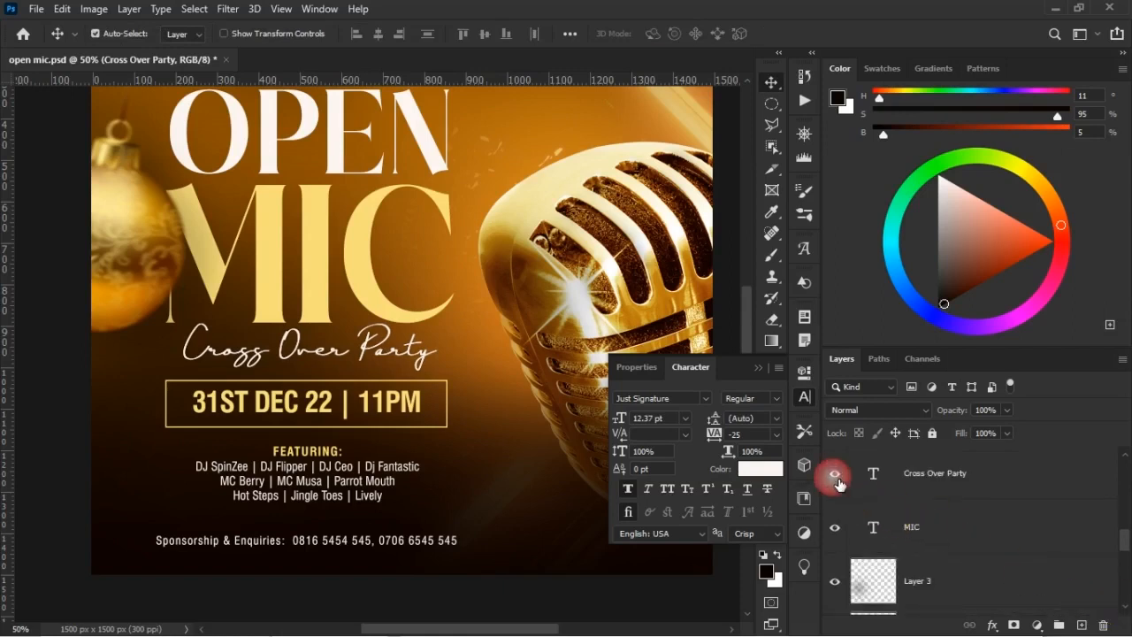
Examine the character settings of the FEATURING list and of the Sponsorship & Enquiries line
left_click(325, 465)
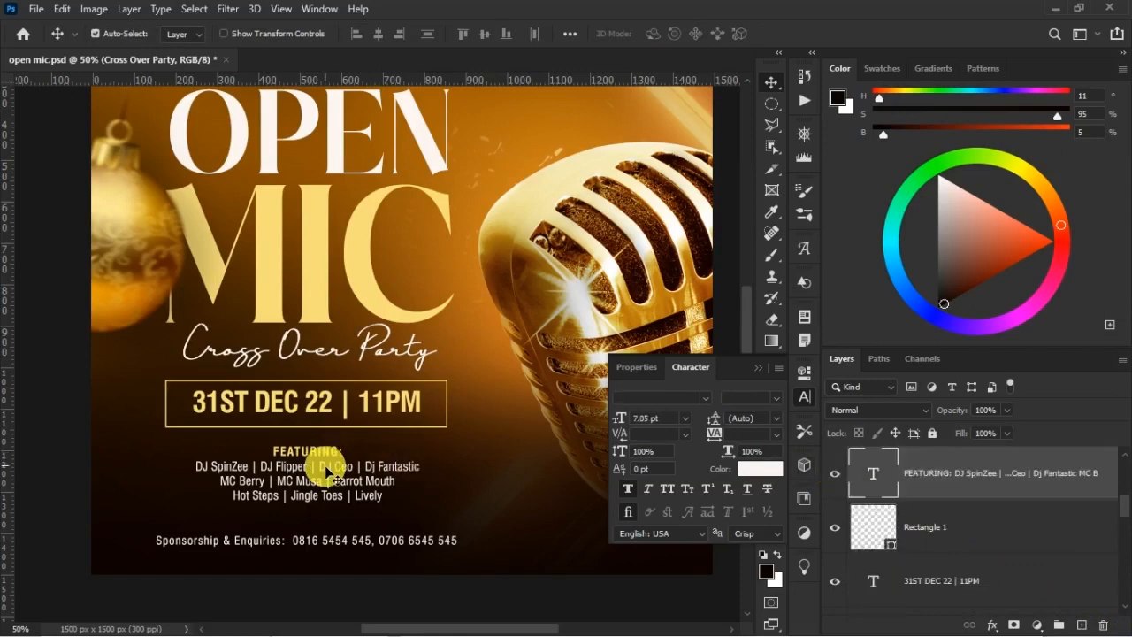
double_click(324, 465)
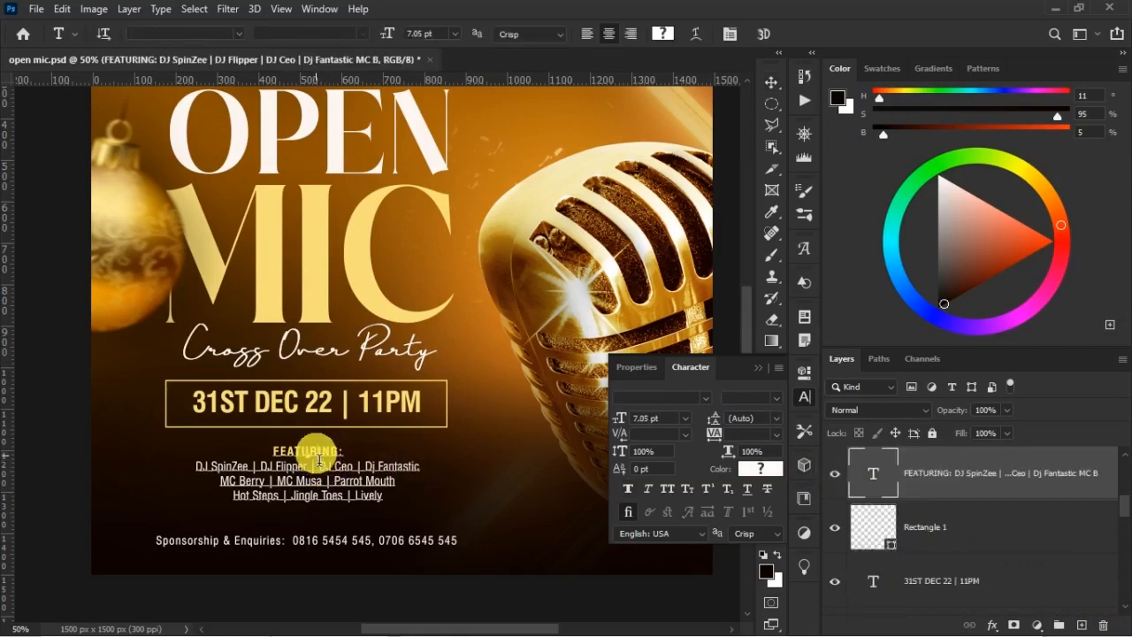
left_click(356, 408)
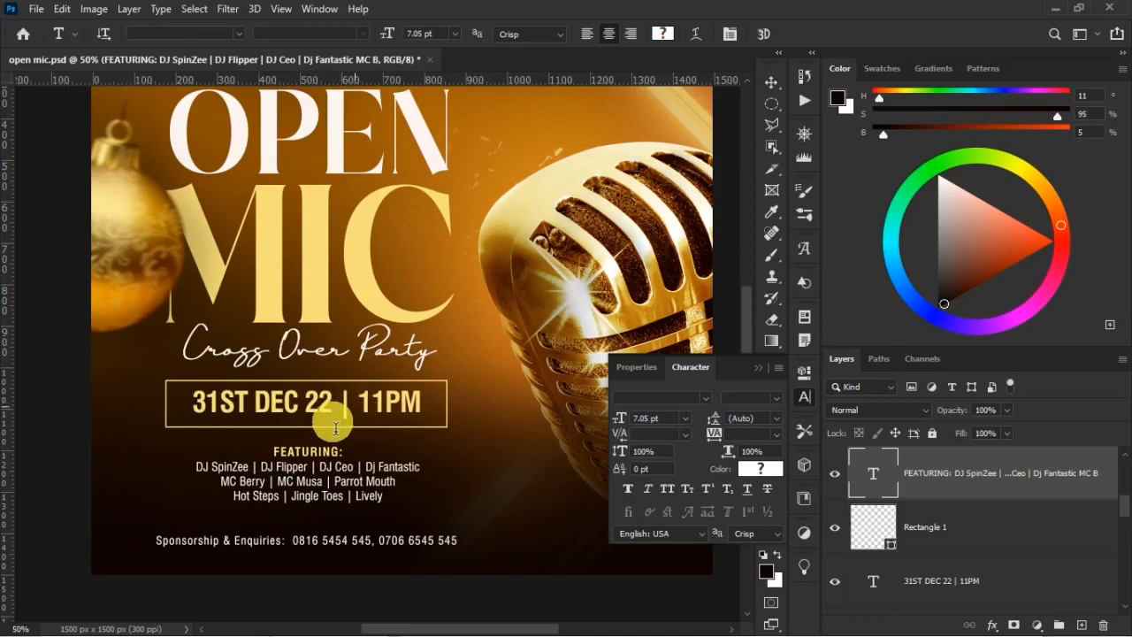
left_click(324, 481)
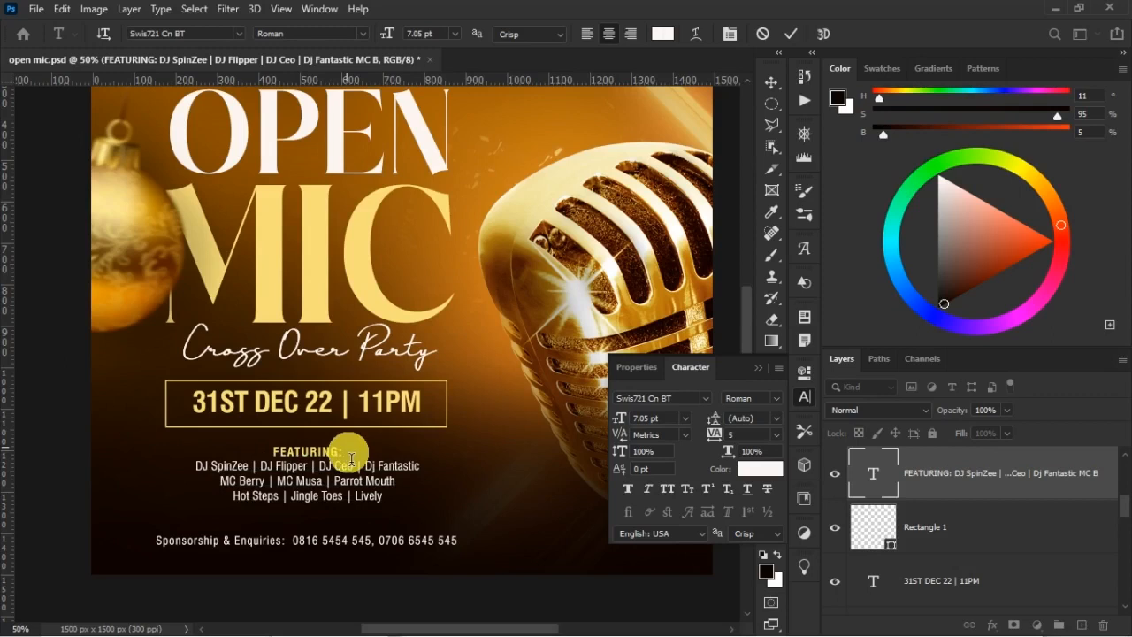
left_click(304, 540)
key("ctrl+Return")
key("v")
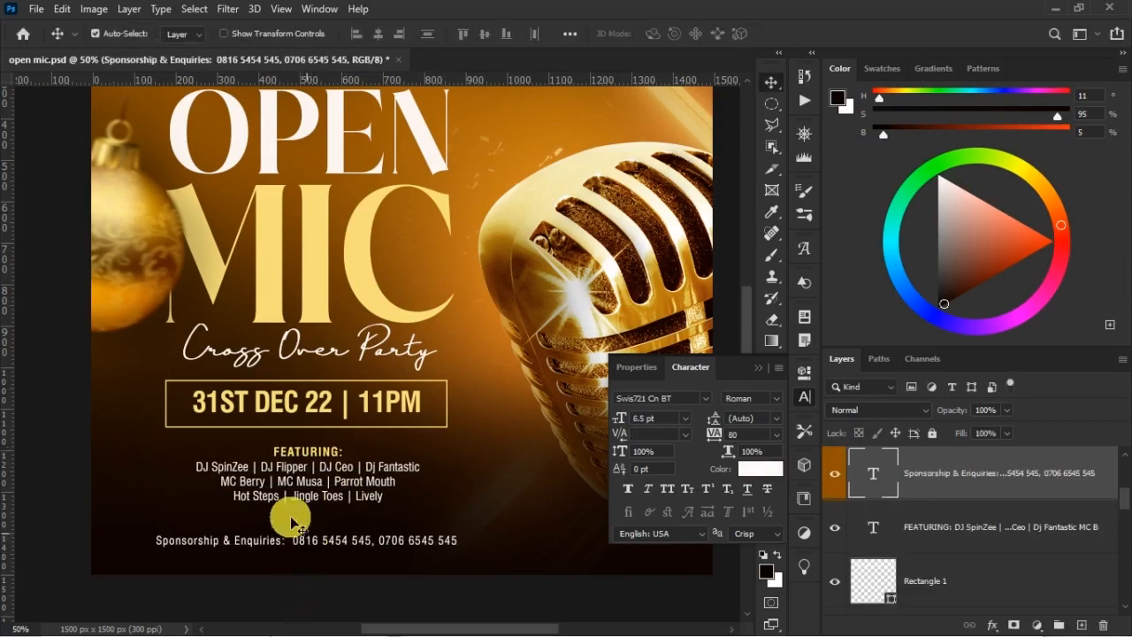
scroll(328, 493, "up", 2)
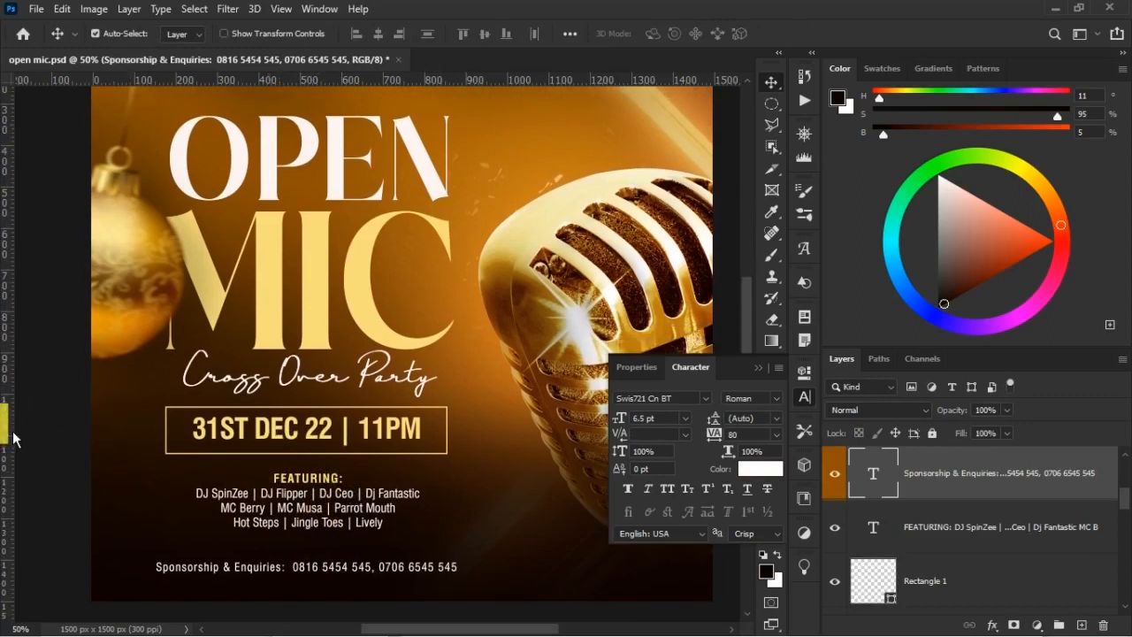
Close the character settings and select the BELL layer at the top of the layer stack
left_click_drag(229, 433, 11, 428)
scroll(533, 263, "up", 2)
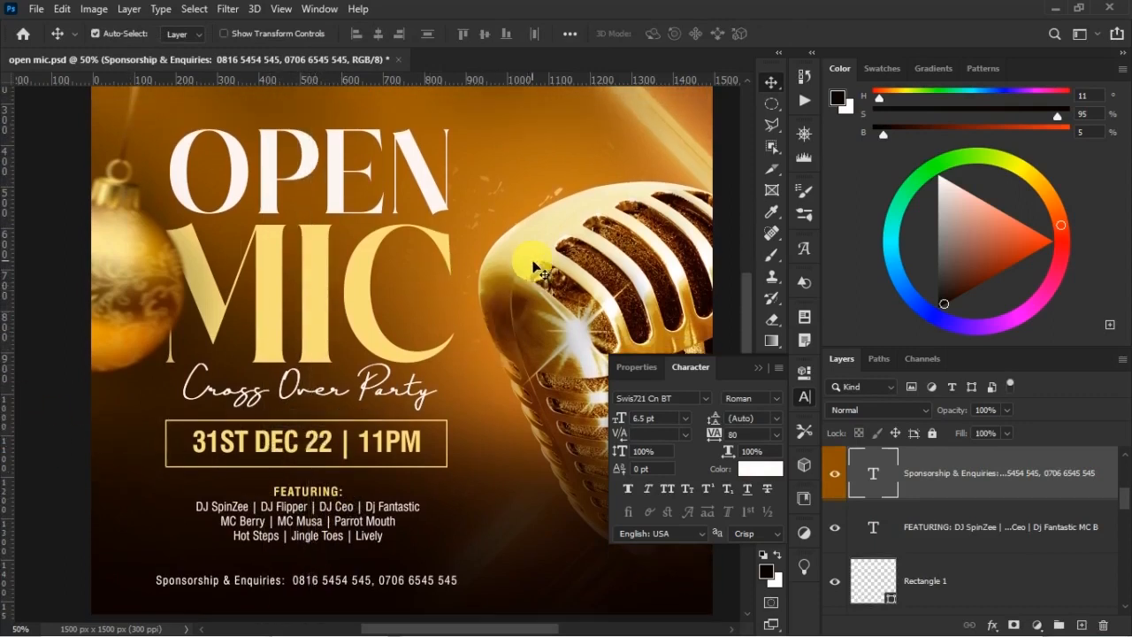
key("ctrl+minus")
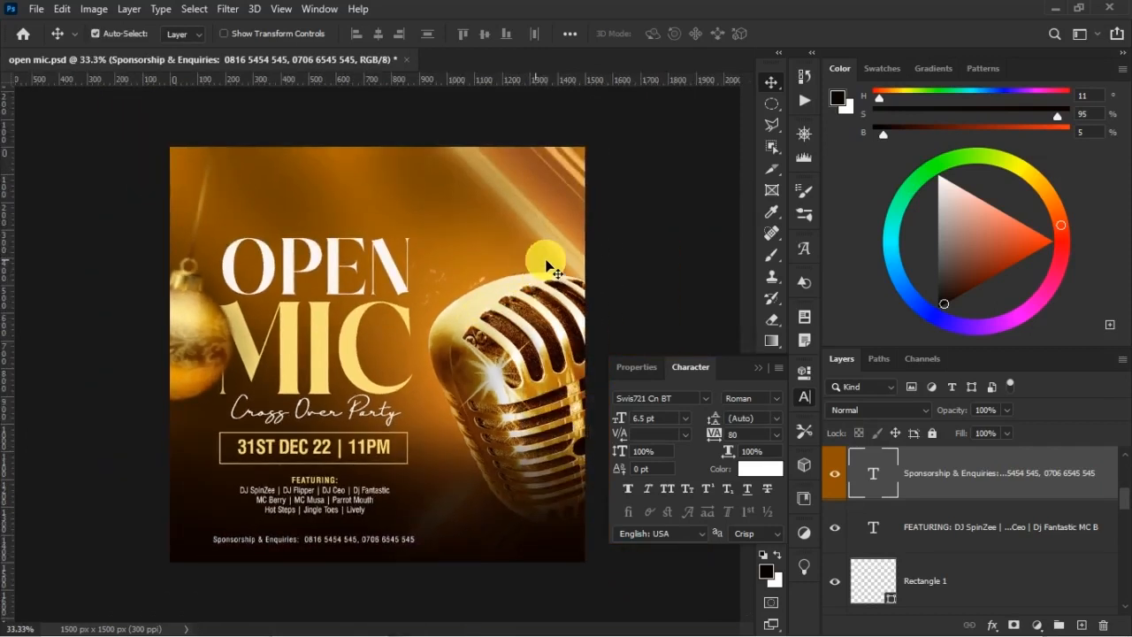
left_click(767, 371)
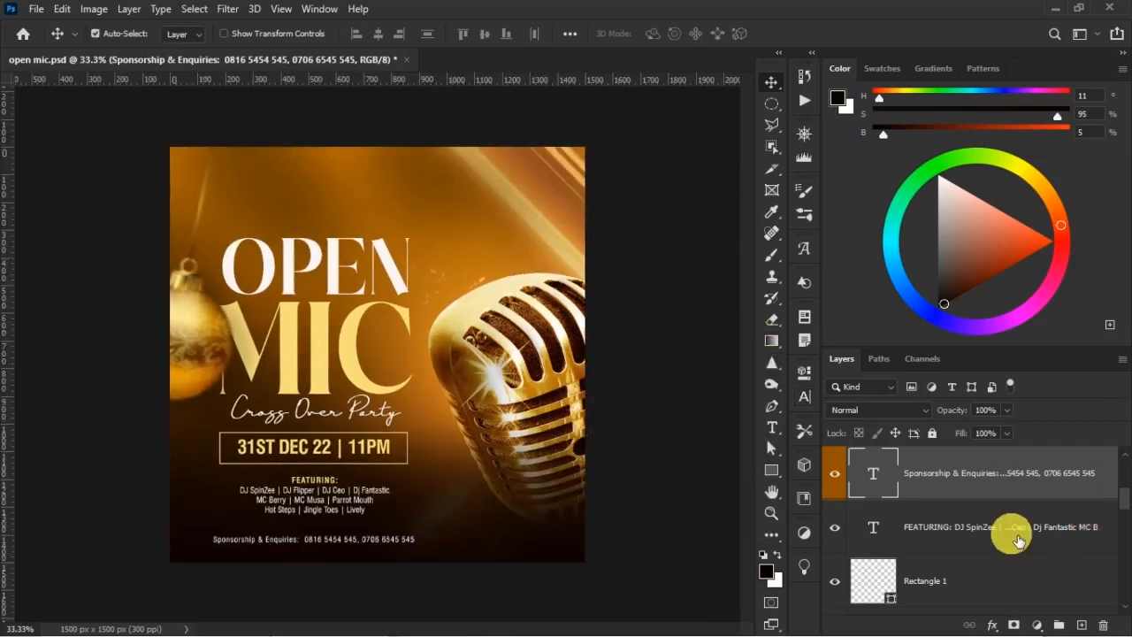
scroll(1017, 537, "up", 5)
left_click(1017, 488)
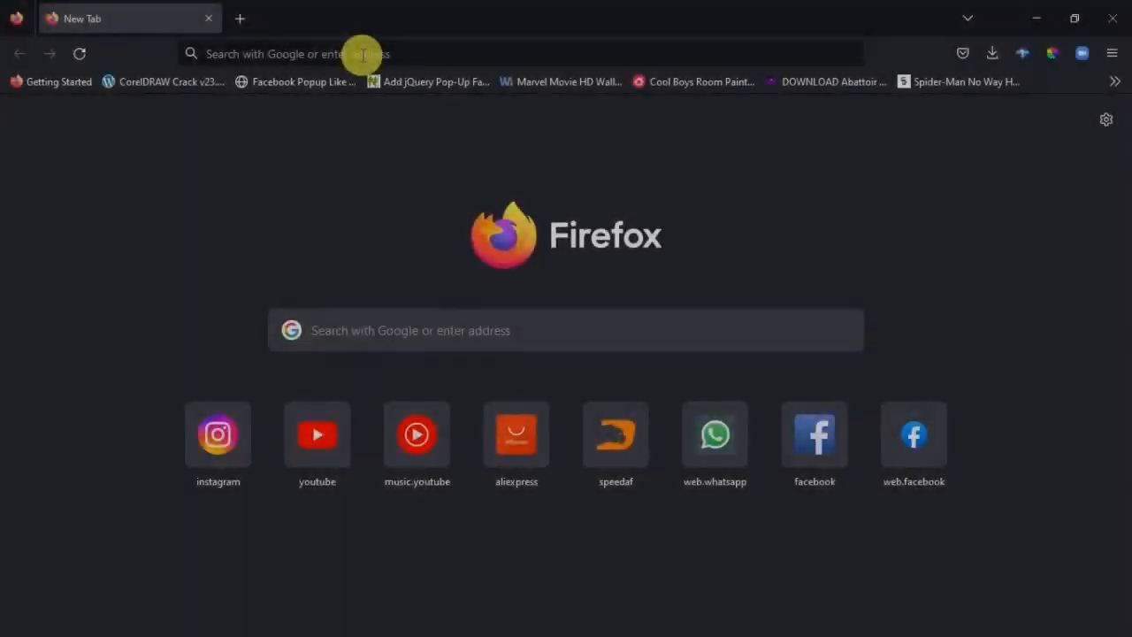
Switch to Firefox and search the web for "LION ICON PNG"
left_click(363, 54)
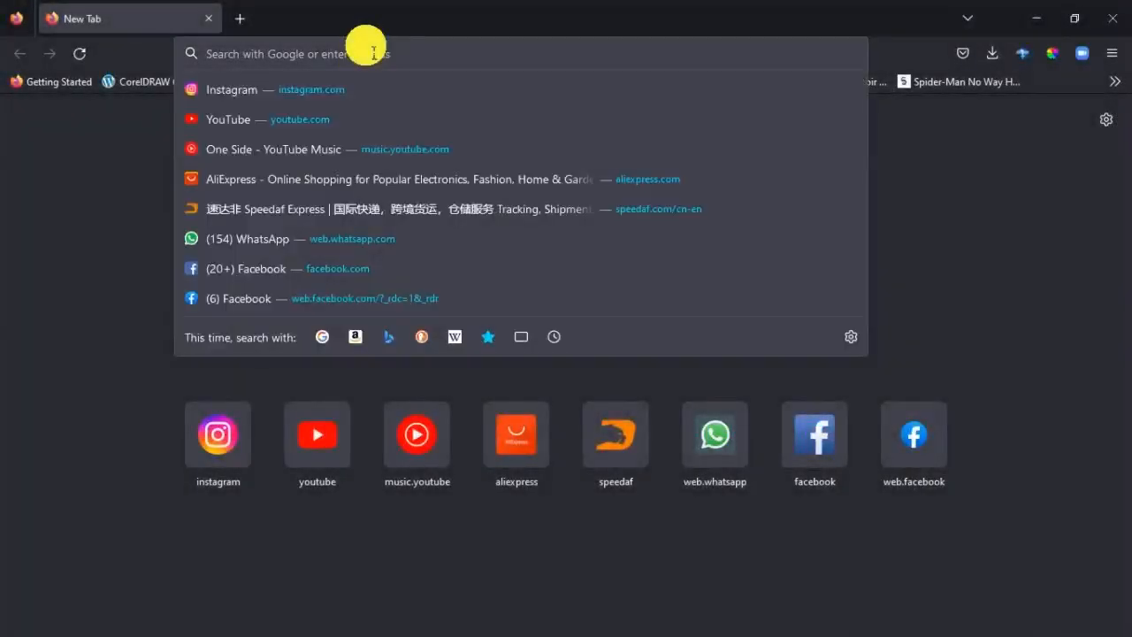
type("LION")
type("  ICON PNG")
key("Return")
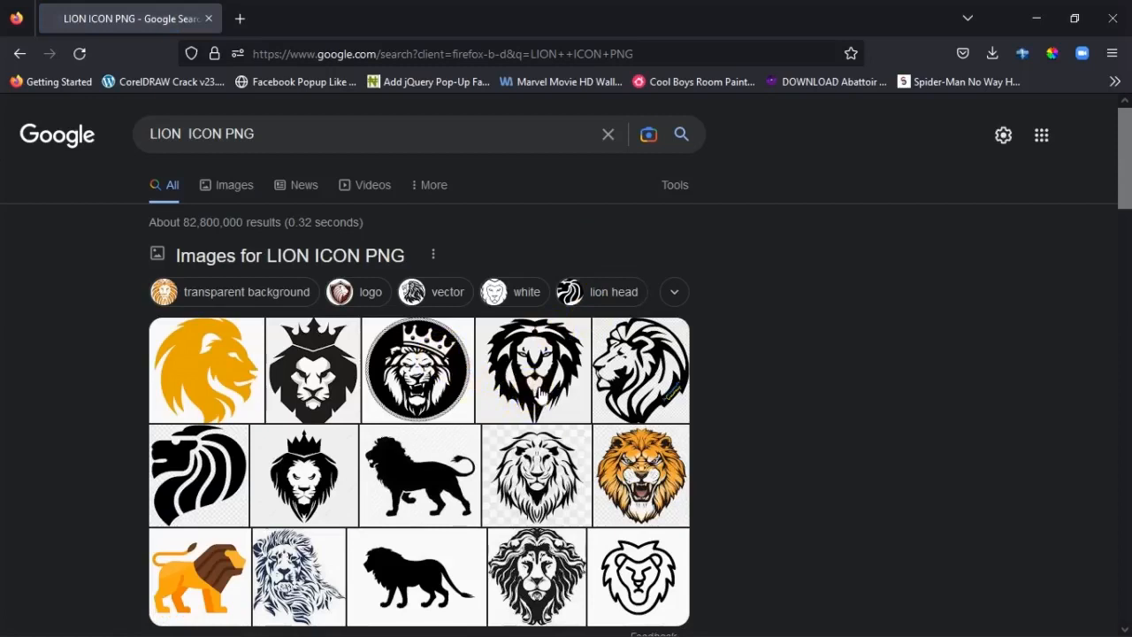
Download the black crowned lion head PNG from its PNGitem page
left_click(347, 369)
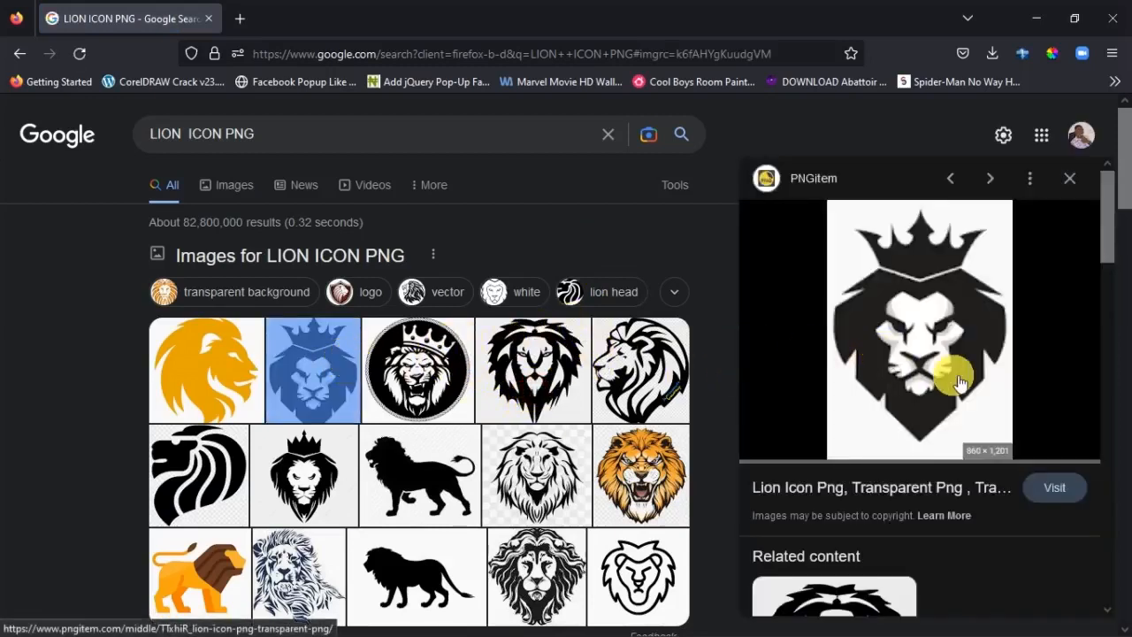
left_click(1058, 489)
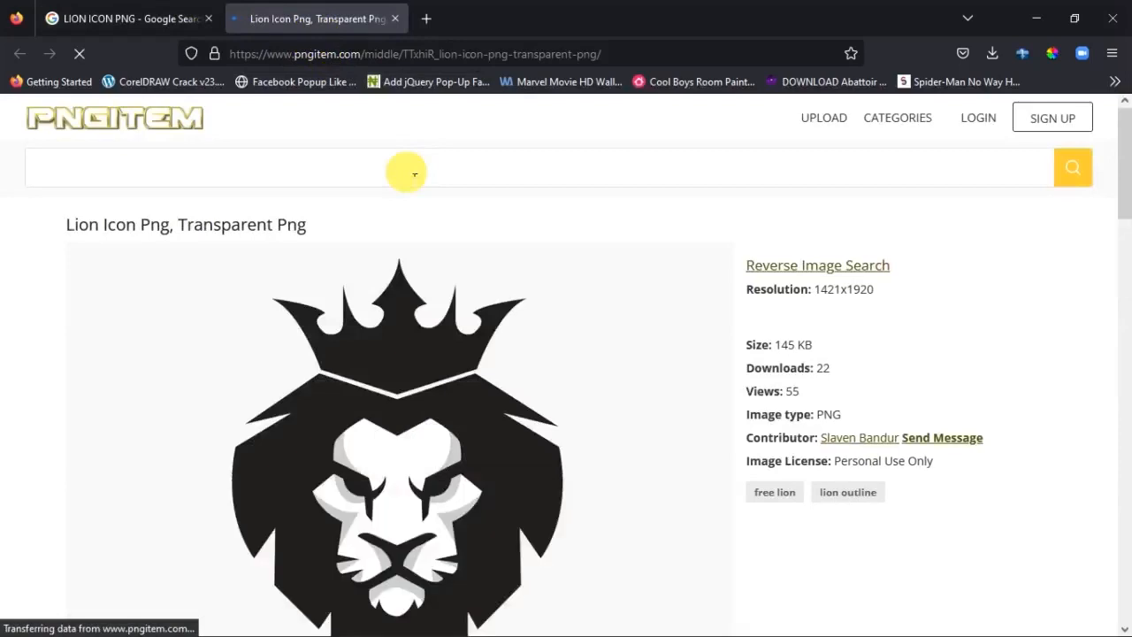
scroll(442, 336, "down", 5)
scroll(482, 370, "down", 5)
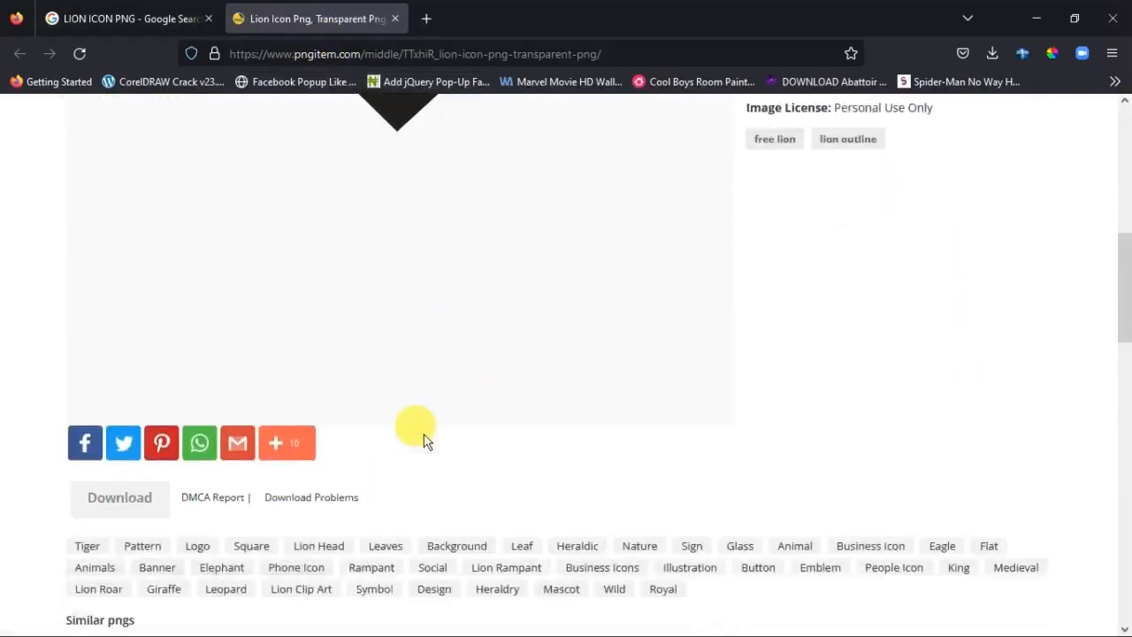
left_click(130, 398)
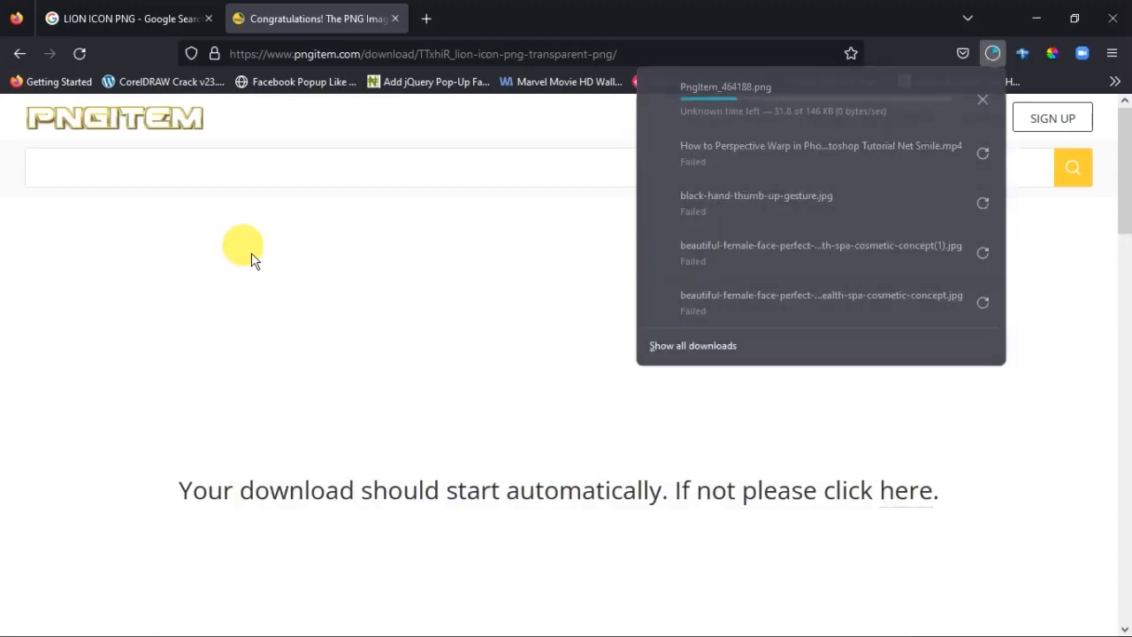
left_click(168, 18)
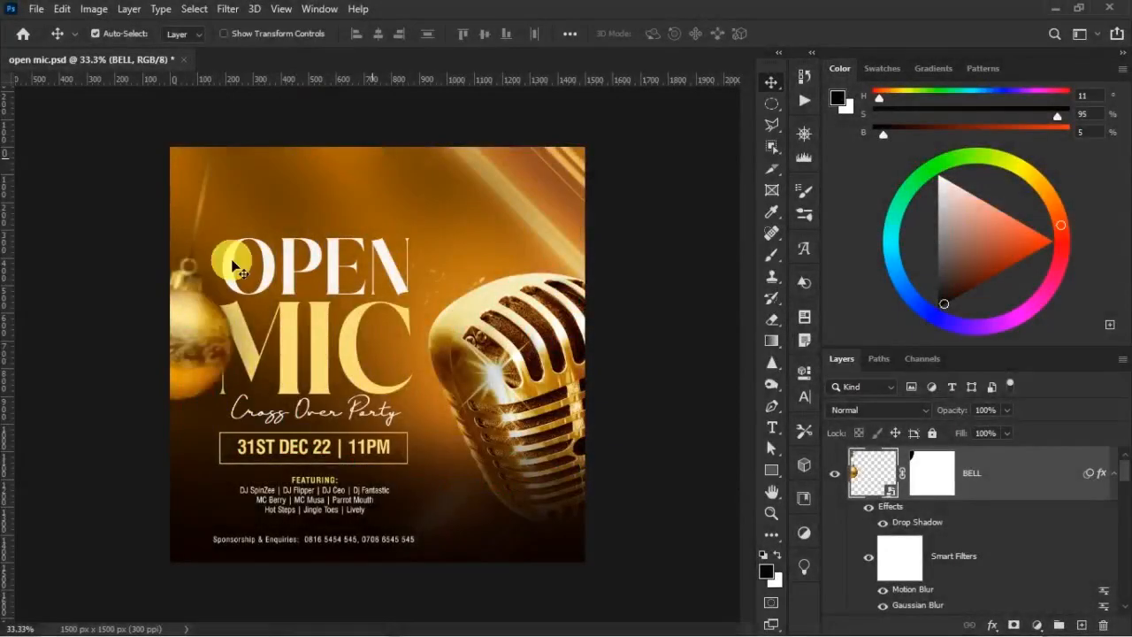
Place the lion PNG from the Downloads folder into the Photoshop flyer as an embedded small logo above the word OPEN
left_click(38, 10)
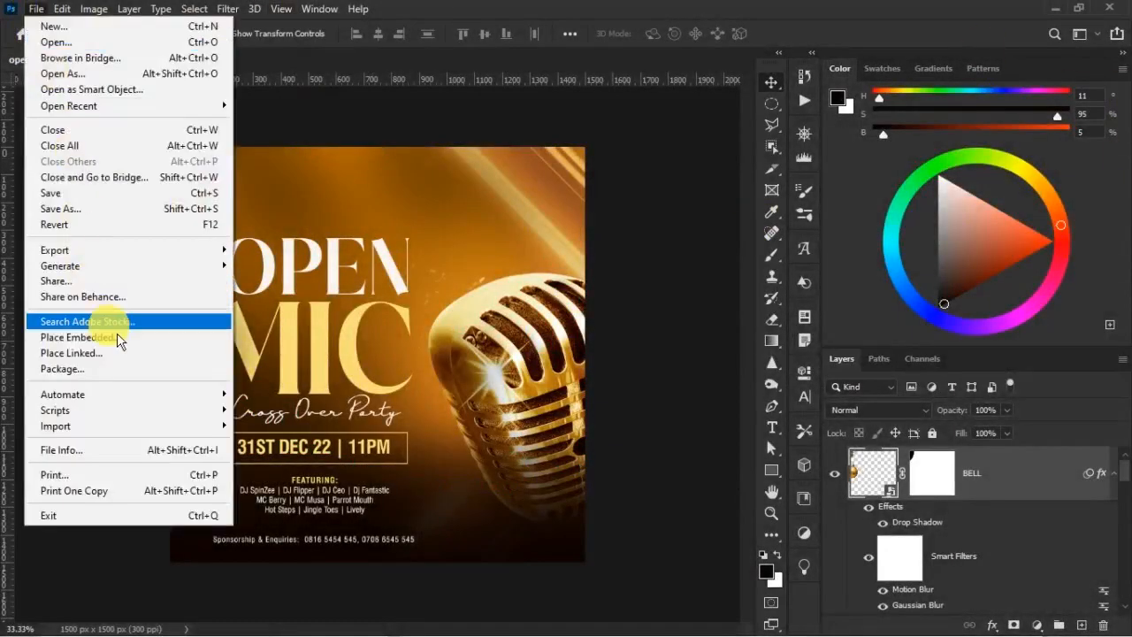
left_click(117, 339)
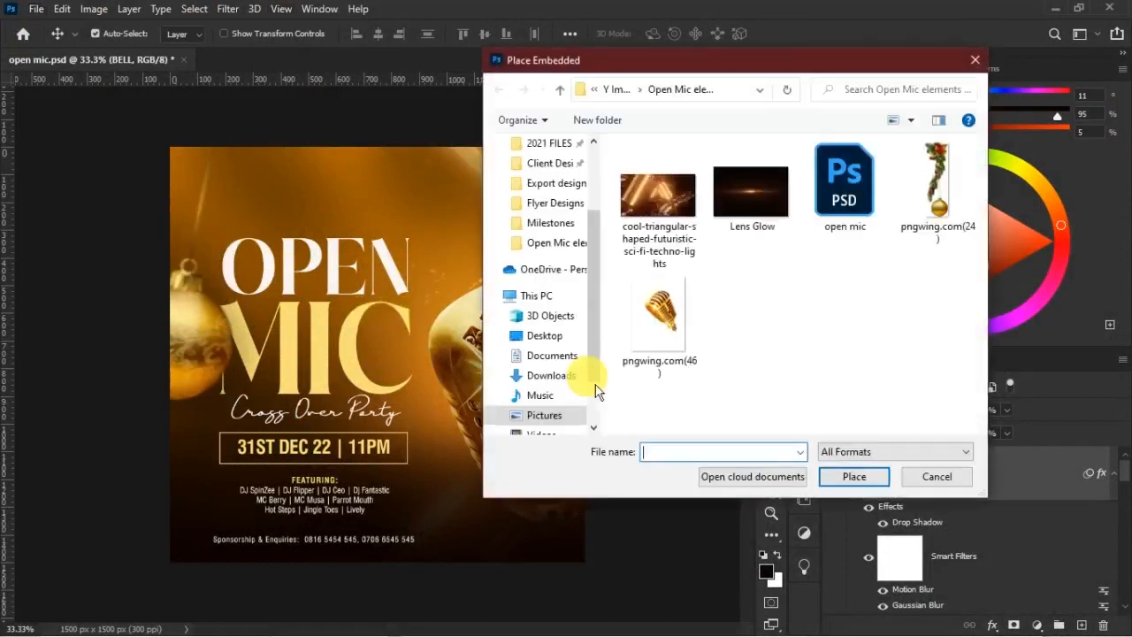
left_click(556, 375)
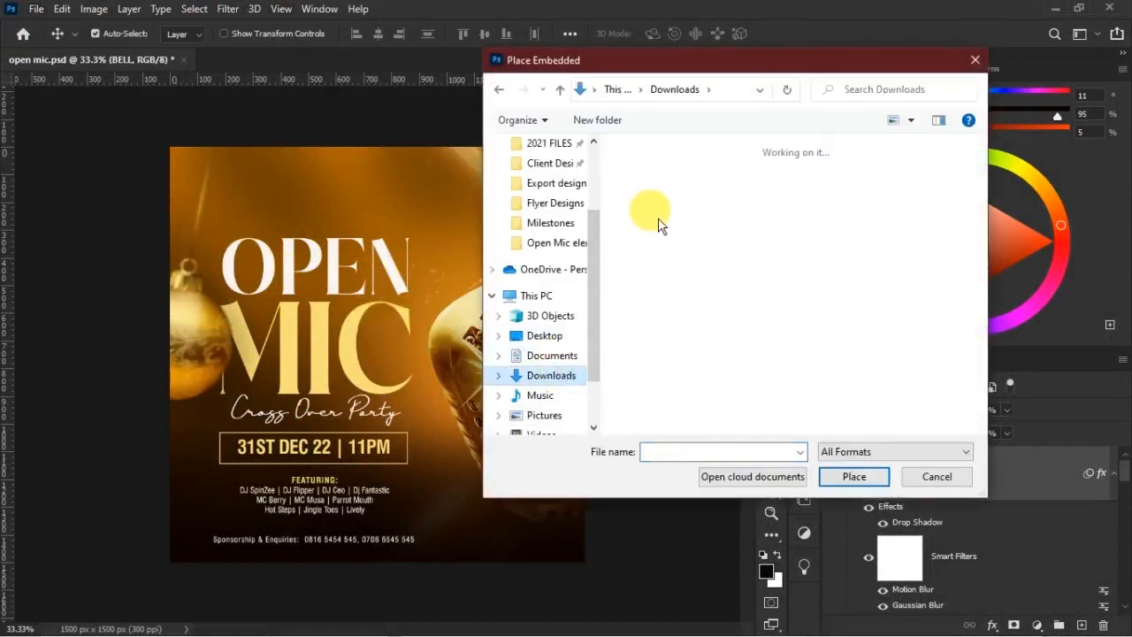
double_click(659, 216)
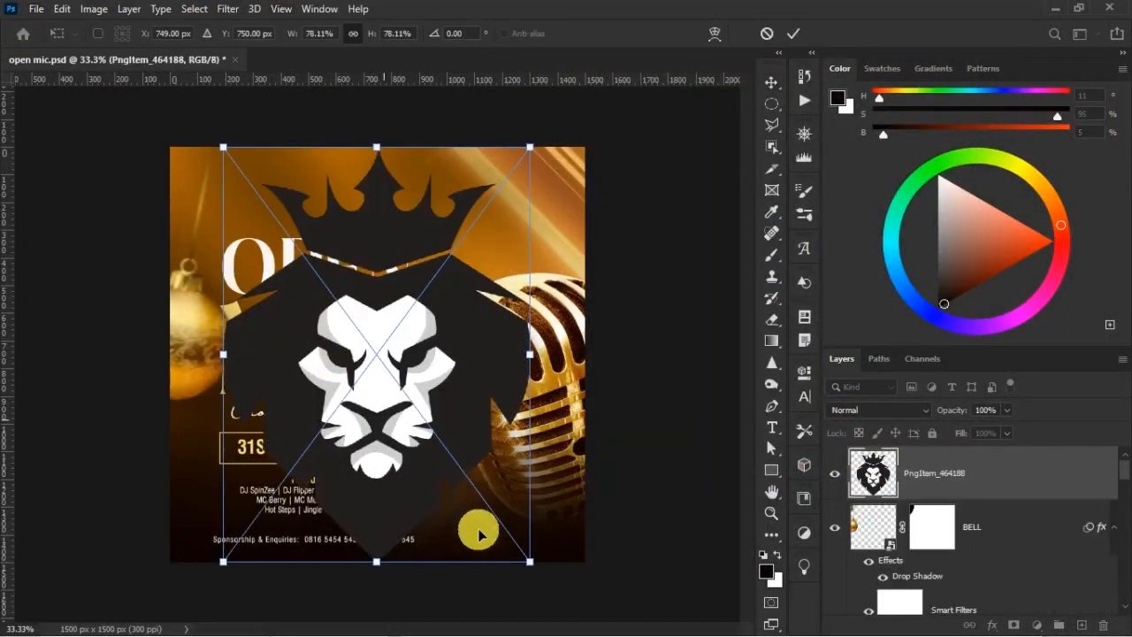
left_click_drag(529, 561, 265, 199)
key("Return")
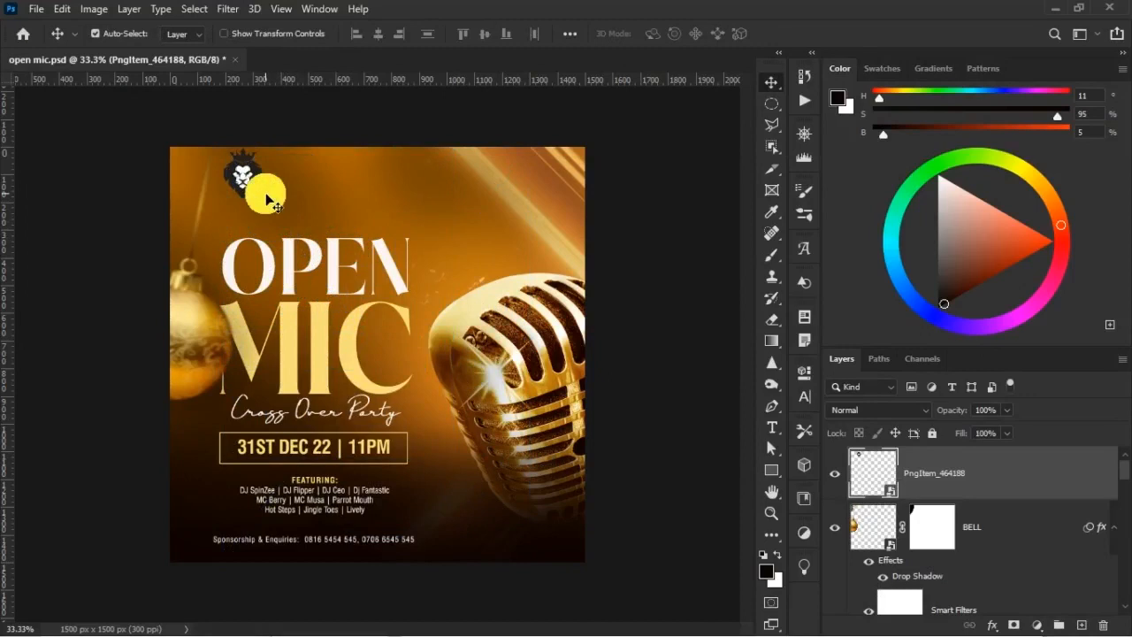
key("shift+Down")
key("shift+Down")
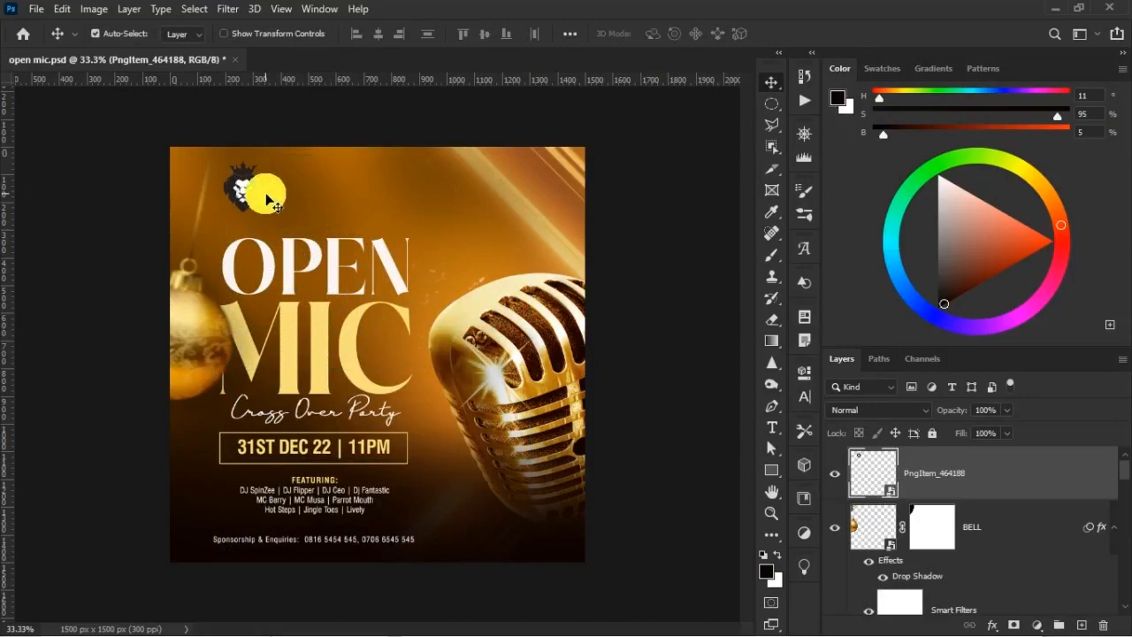
Select the lion's dark area with the Magic Wand and copy it onto its own layer above the placed logo
key("ctrl+plus")
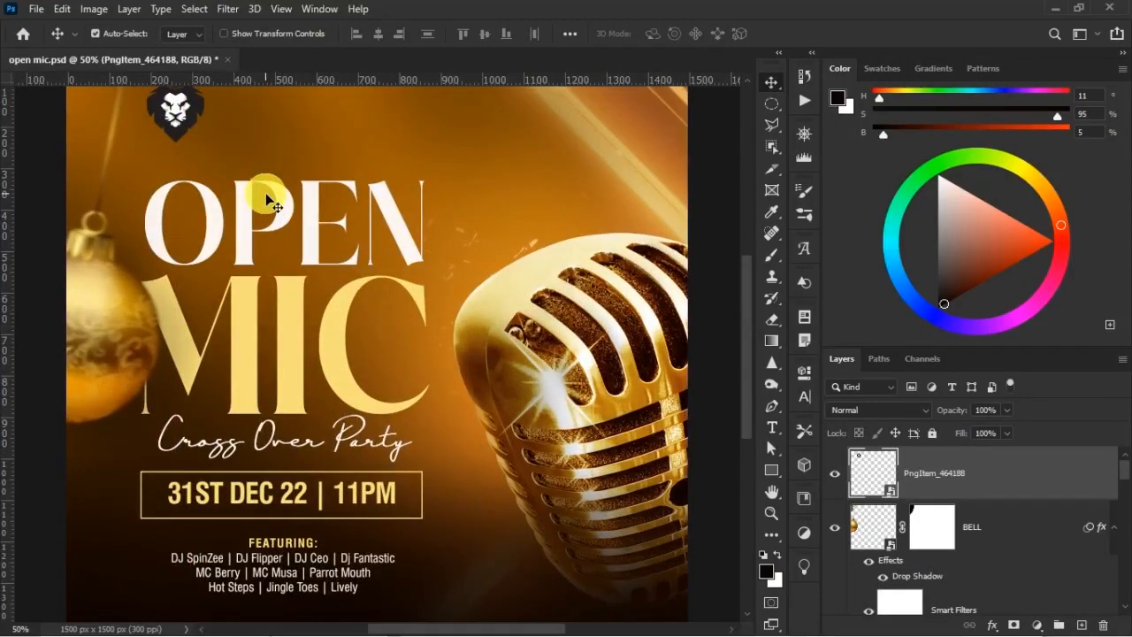
scroll(320, 255, "up", 1)
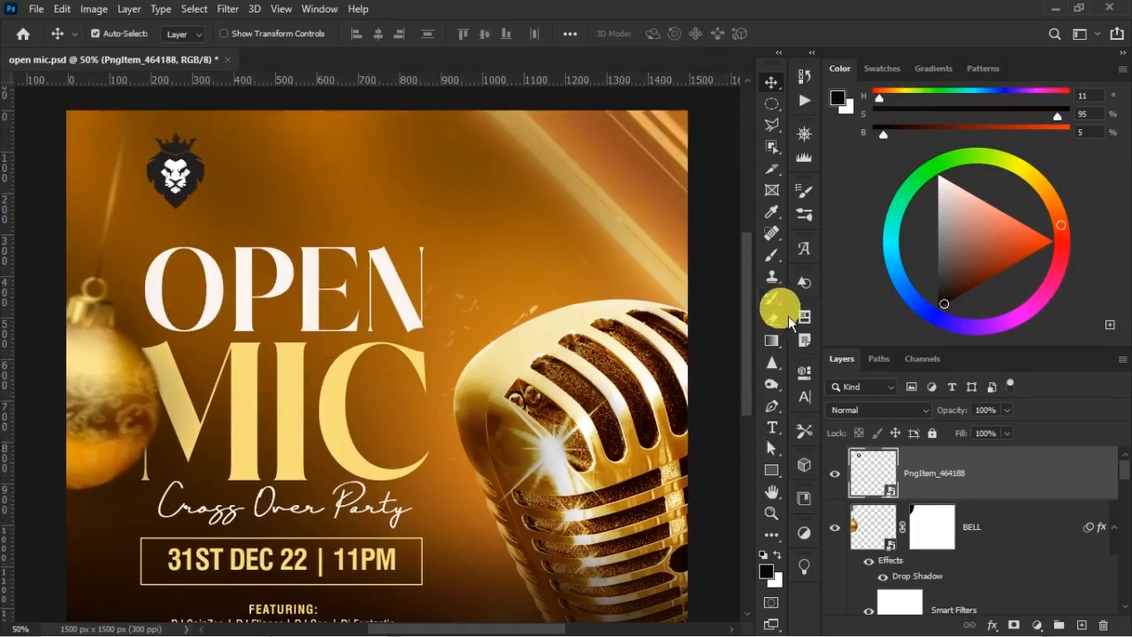
left_click(783, 163)
left_click_drag(785, 159, 846, 175)
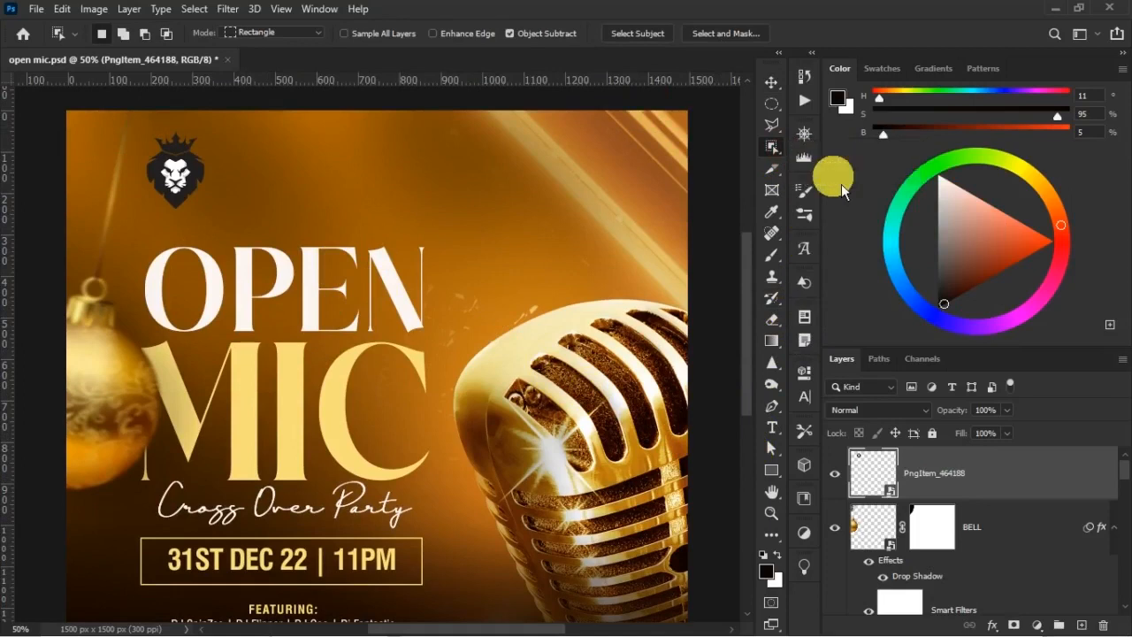
left_click(195, 200)
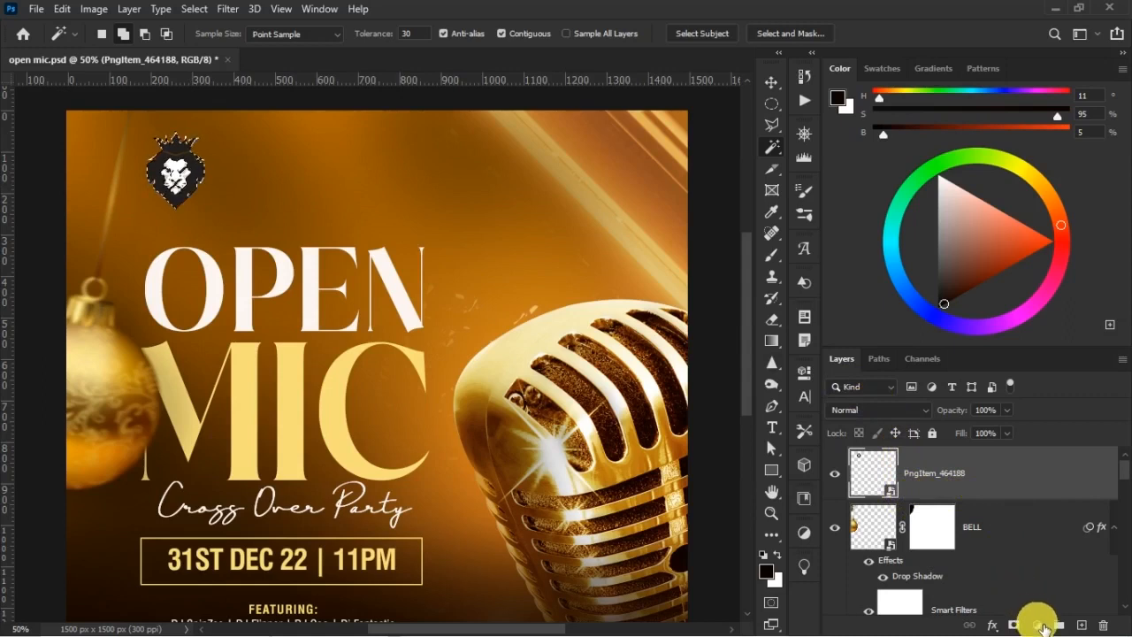
right_click(188, 174)
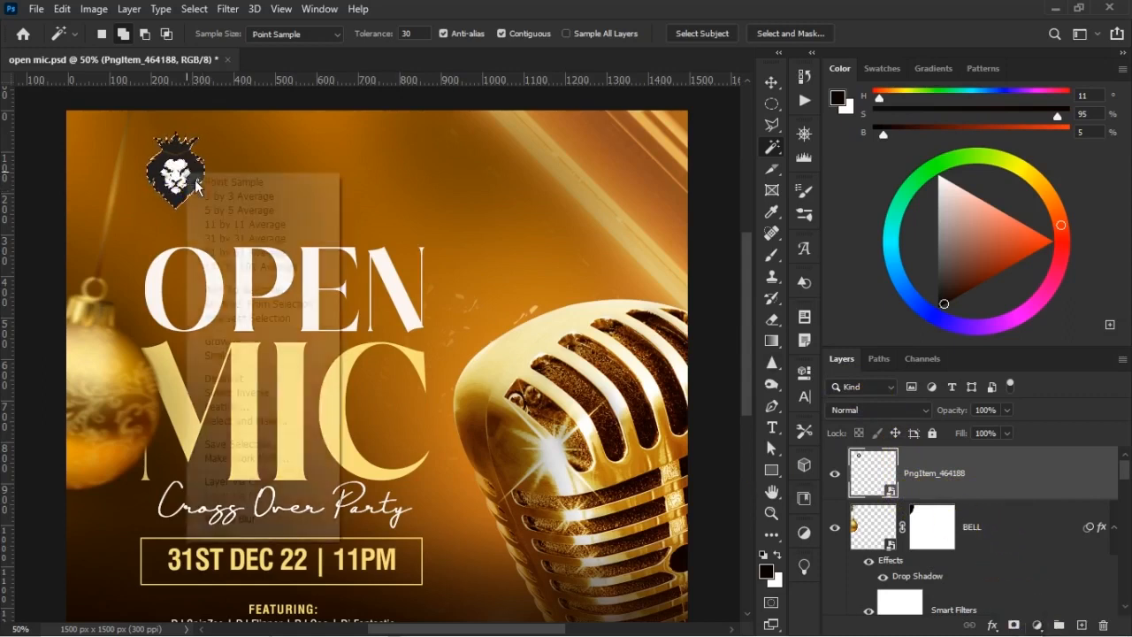
left_click(285, 484)
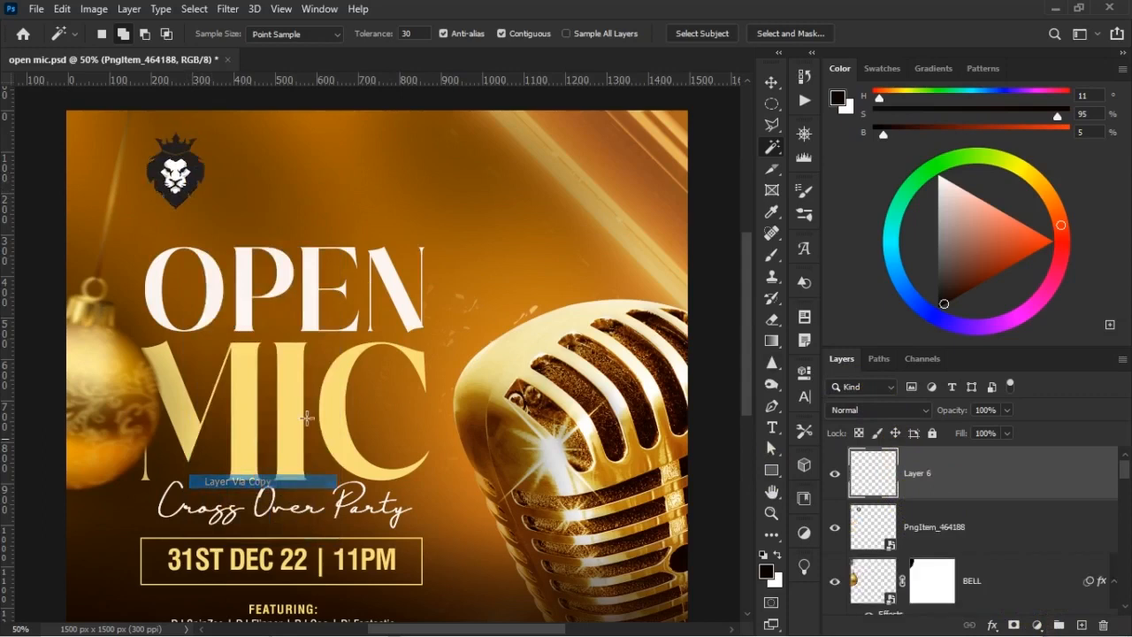
left_click(839, 528)
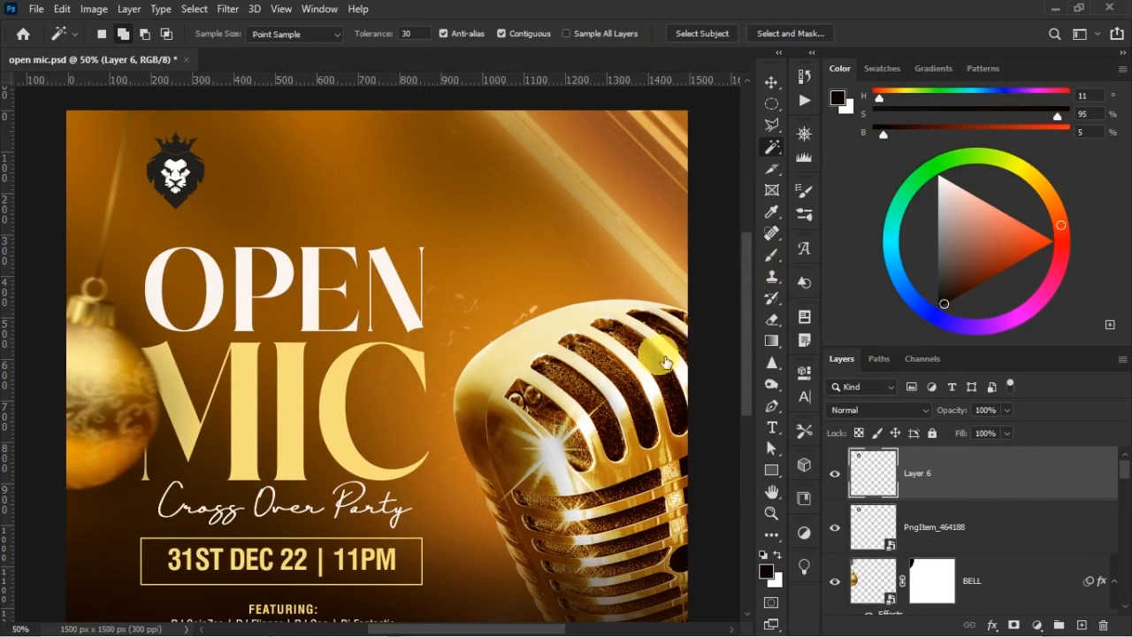
Add a Color Overlay to the copied lion layer using dark brown 210401 sampled from the microphone
left_click_drag(679, 71, 790, 5)
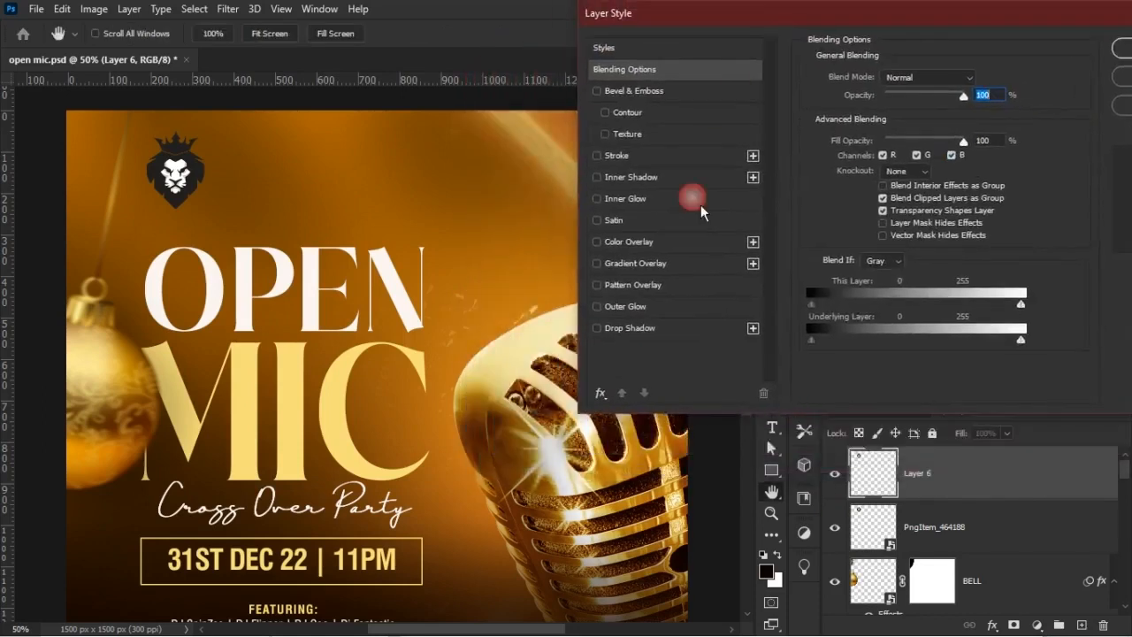
left_click(686, 240)
left_click(978, 86)
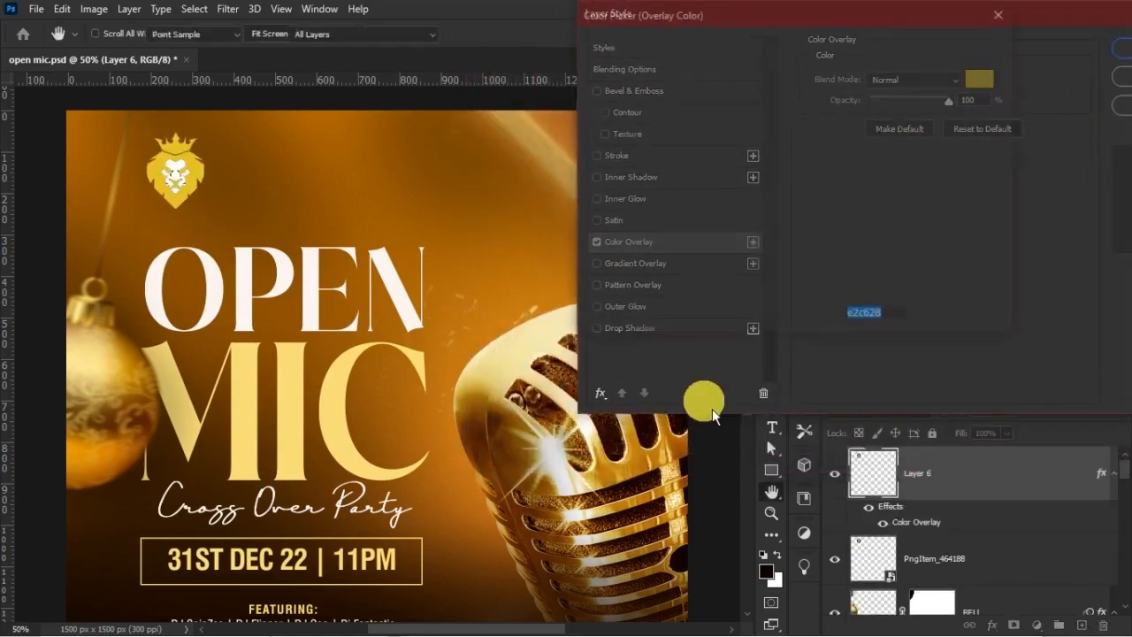
left_click(625, 452)
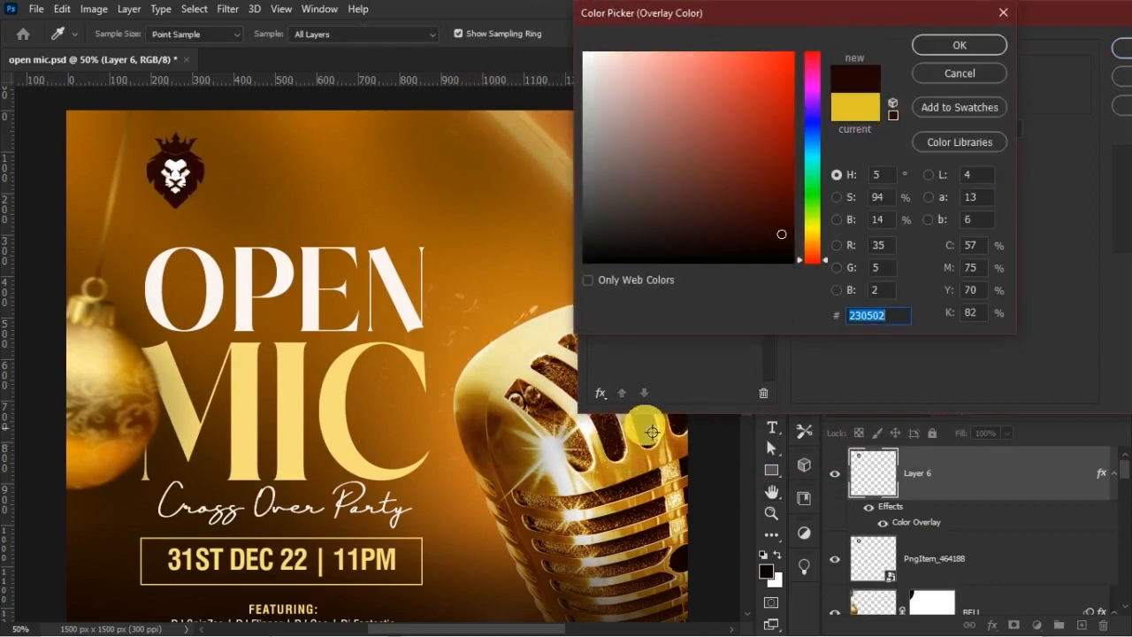
left_click(616, 442)
left_click(622, 447)
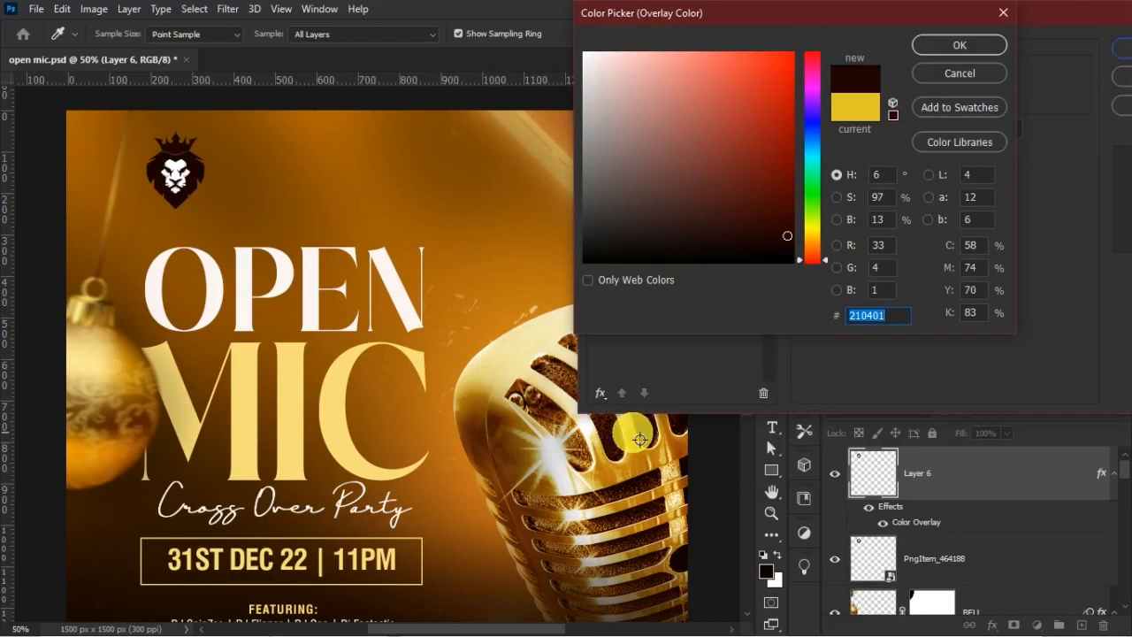
key("Return")
key("Return")
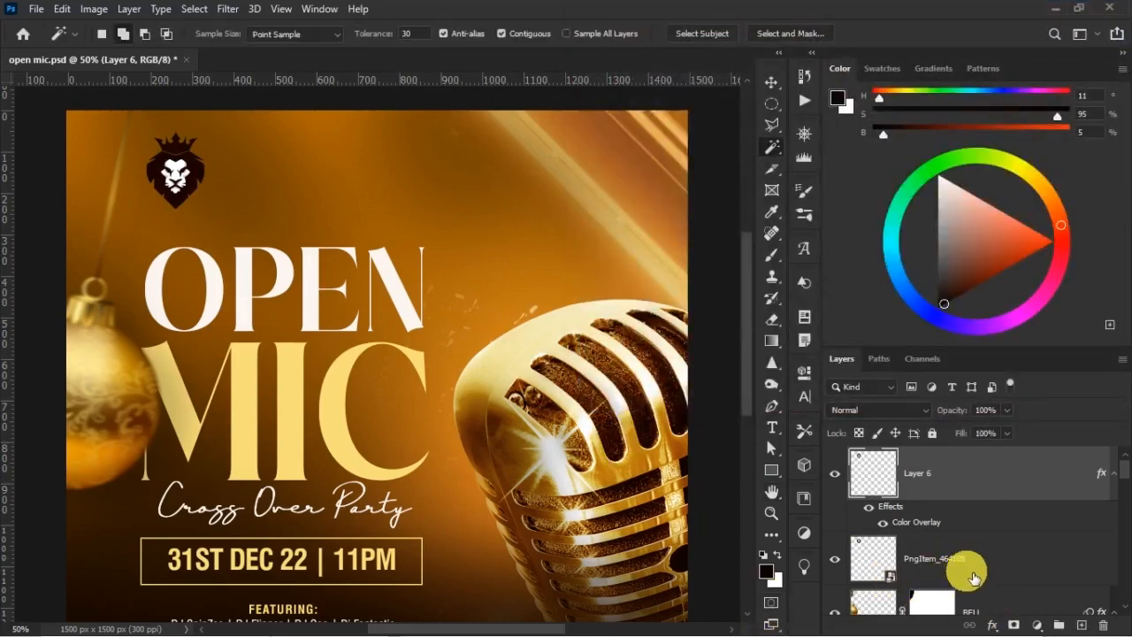
Group the two lion layers as BRAND LOGO and add an empty layer at the top inside the group
left_click(978, 574)
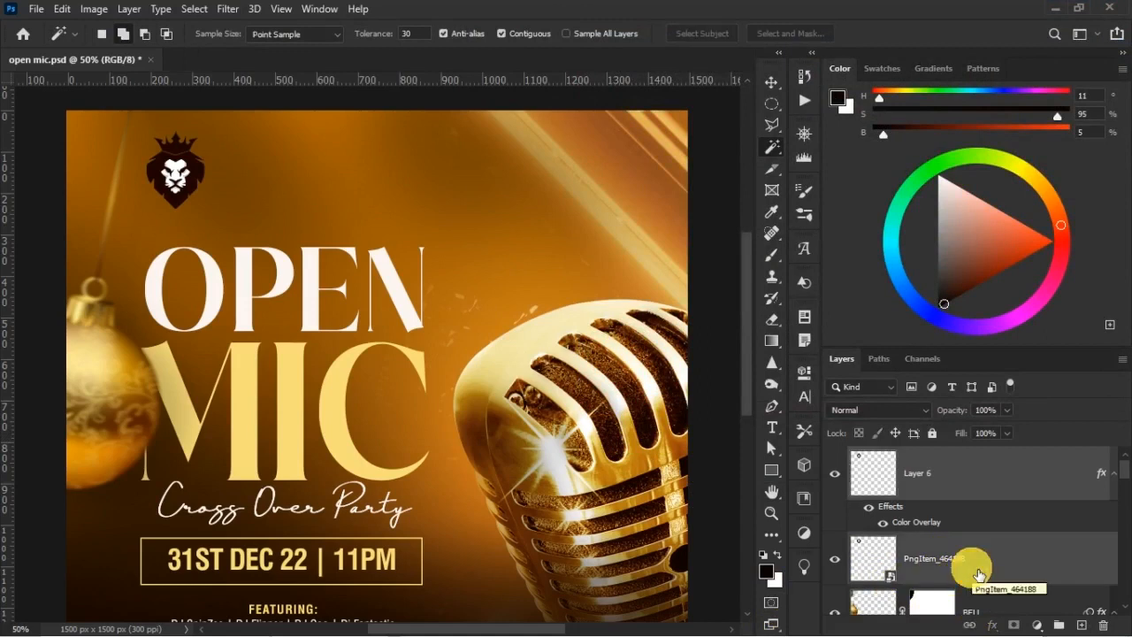
key("ctrl+g")
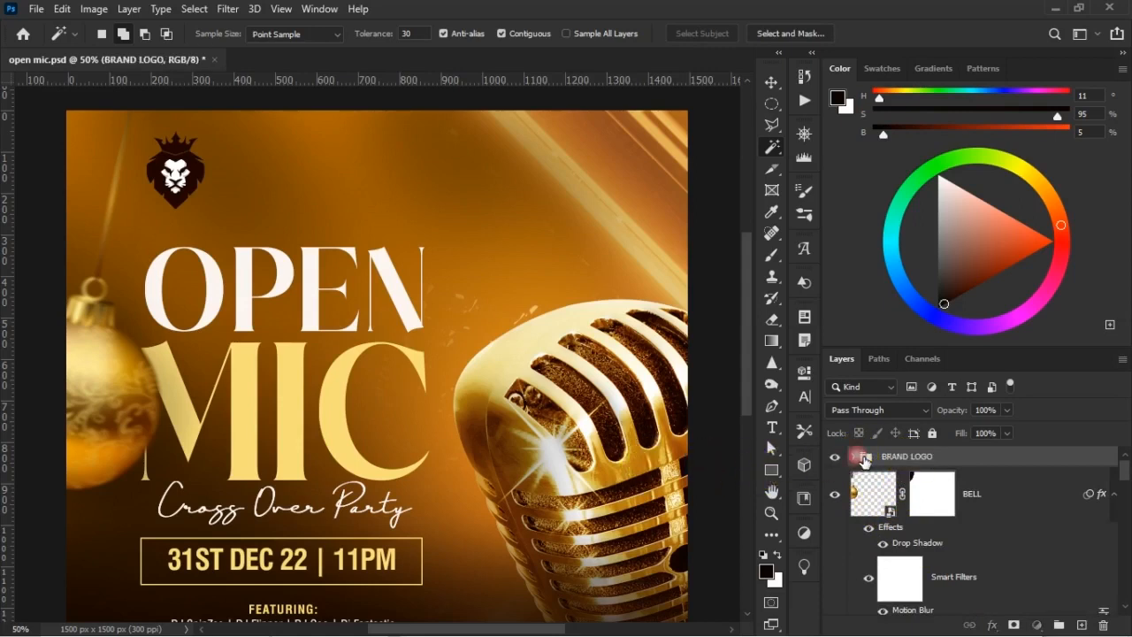
left_click(862, 457)
left_click(991, 487)
left_click(1080, 624)
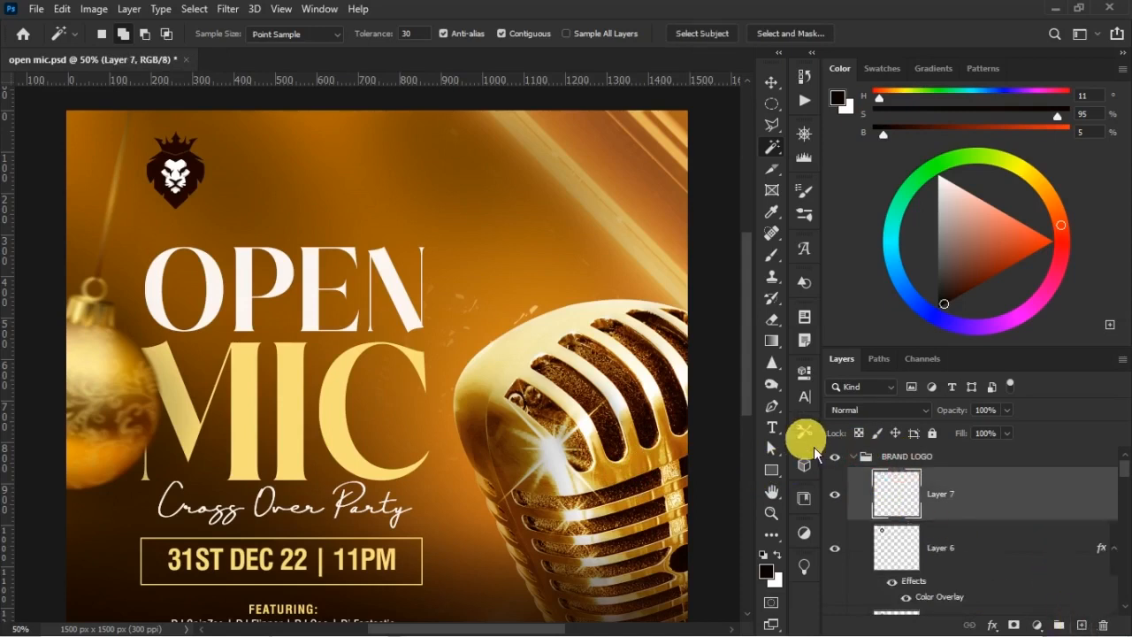
Add the text ODOGWU BAR beside the lion logo in white Swis721 Cn BT Roman
left_click(772, 431)
scroll(350, 262, "up", 1)
left_click(260, 222)
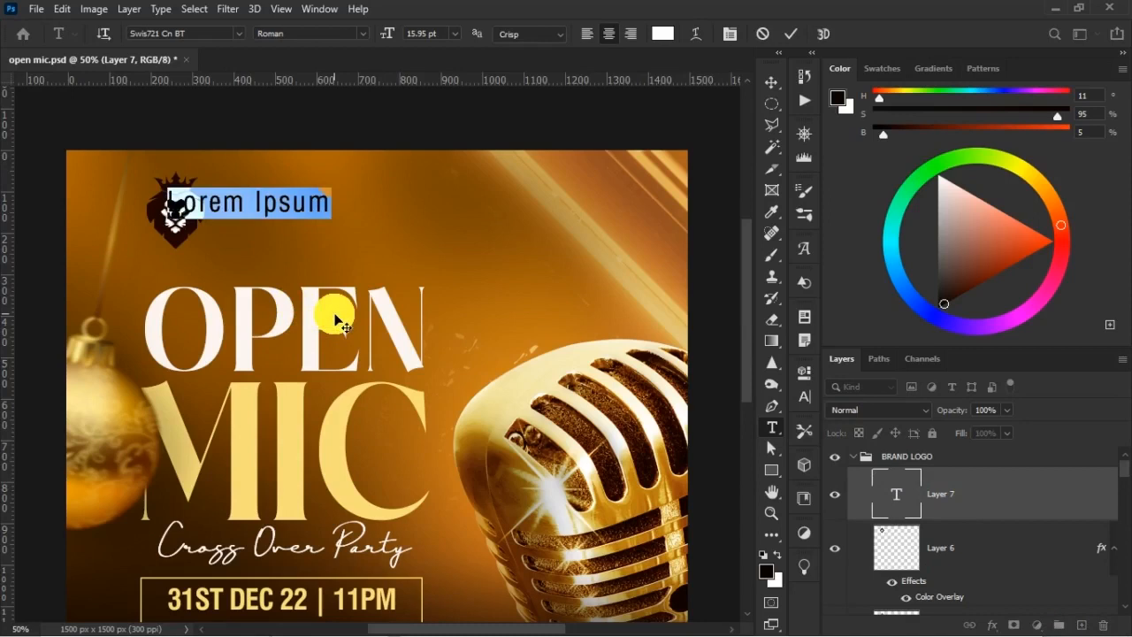
type("LION")
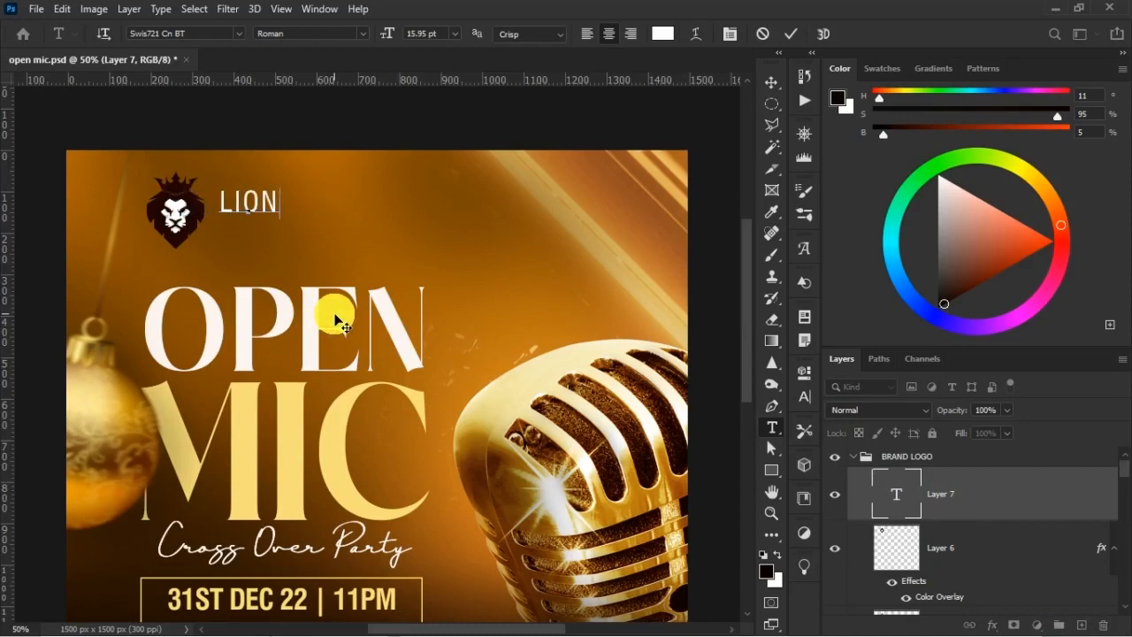
type("ODOGWU")
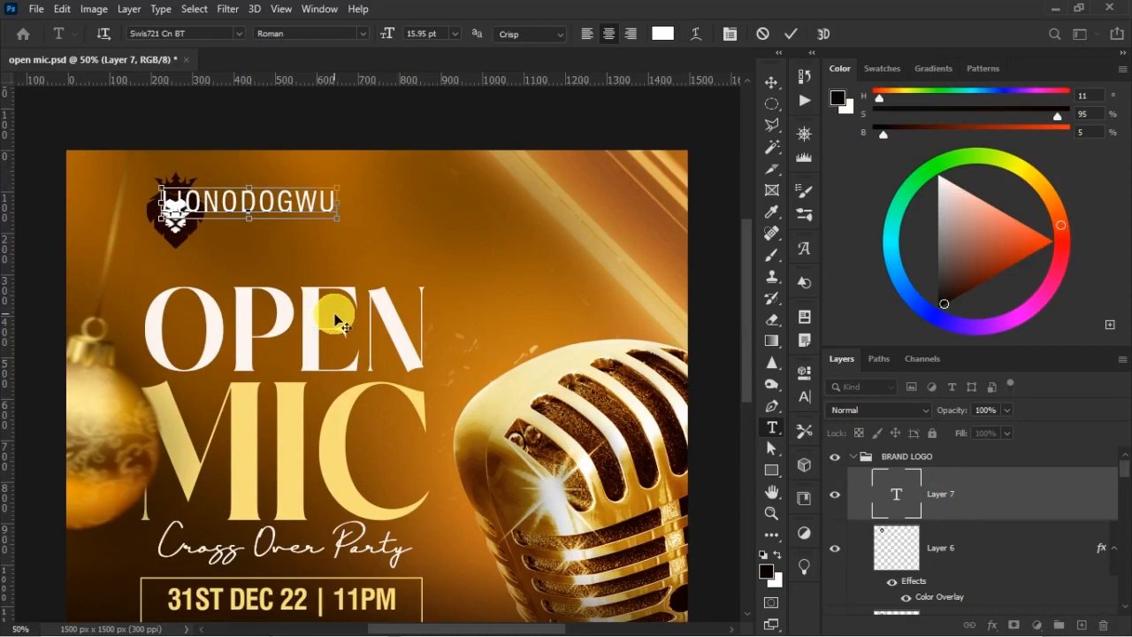
key("ctrl+a")
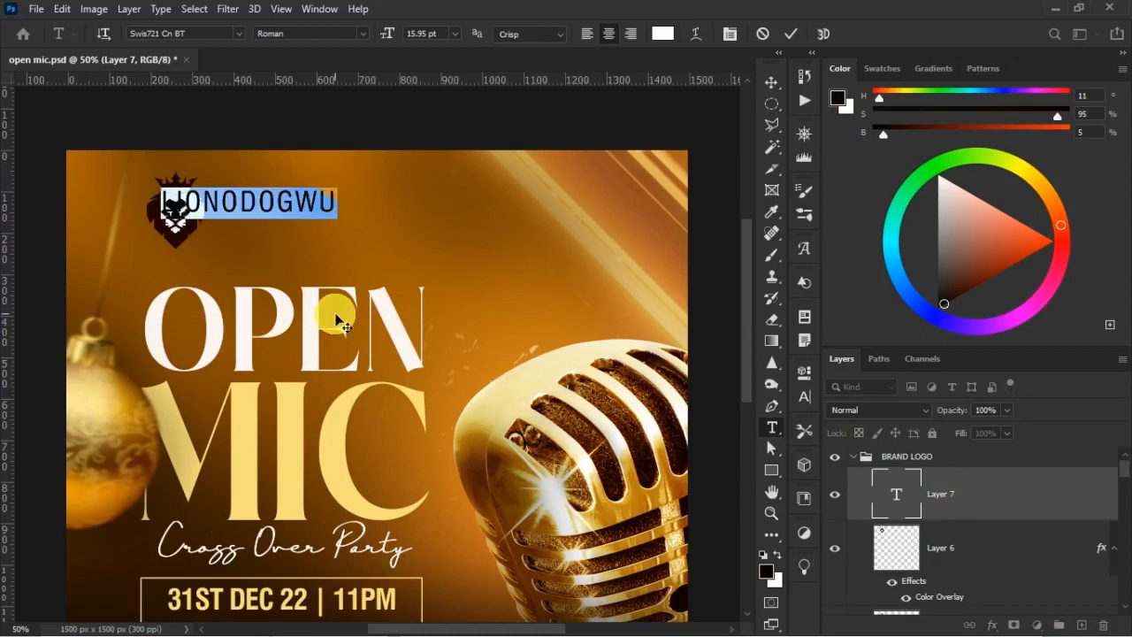
key("Left")
key("Delete")
key("Delete")
key("Delete")
key("Delete")
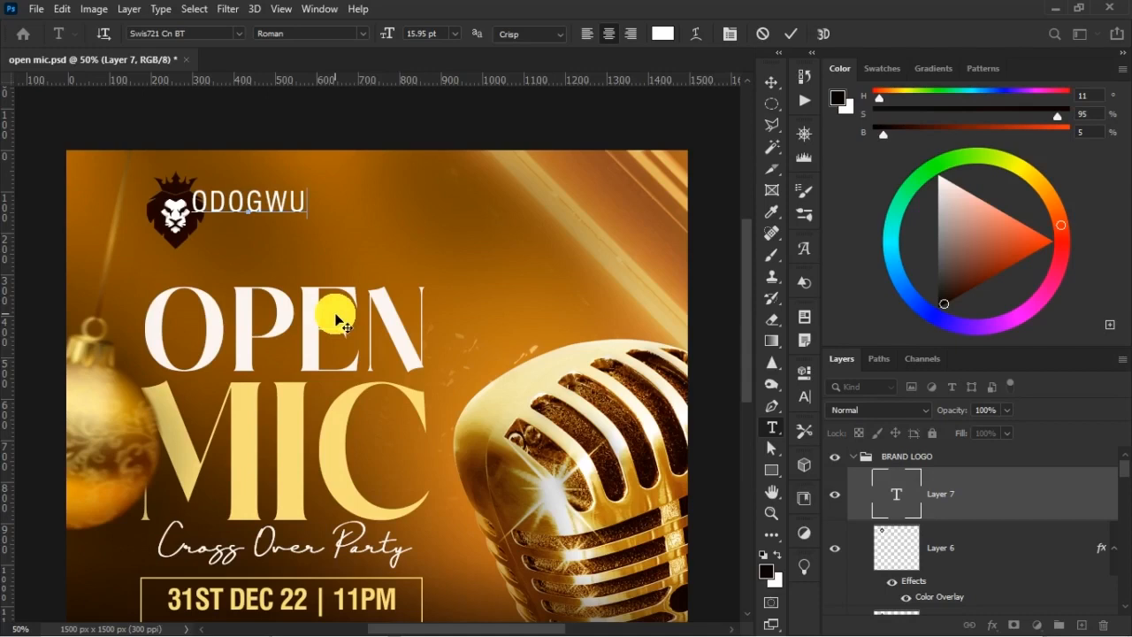
key("ctrl+a")
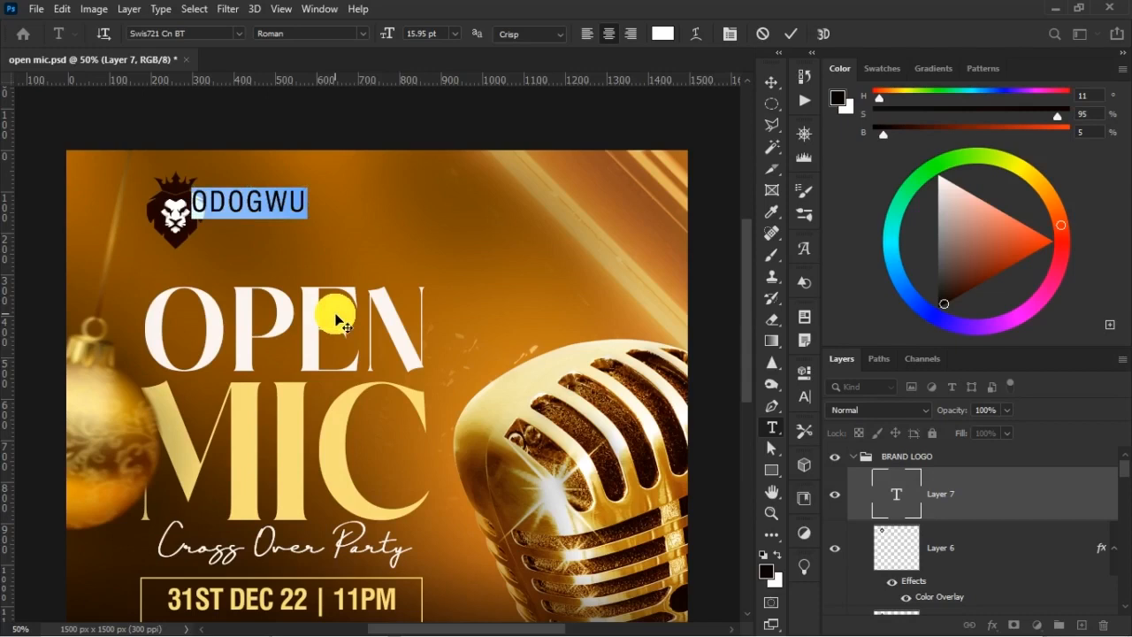
key("Right")
type("BAR")
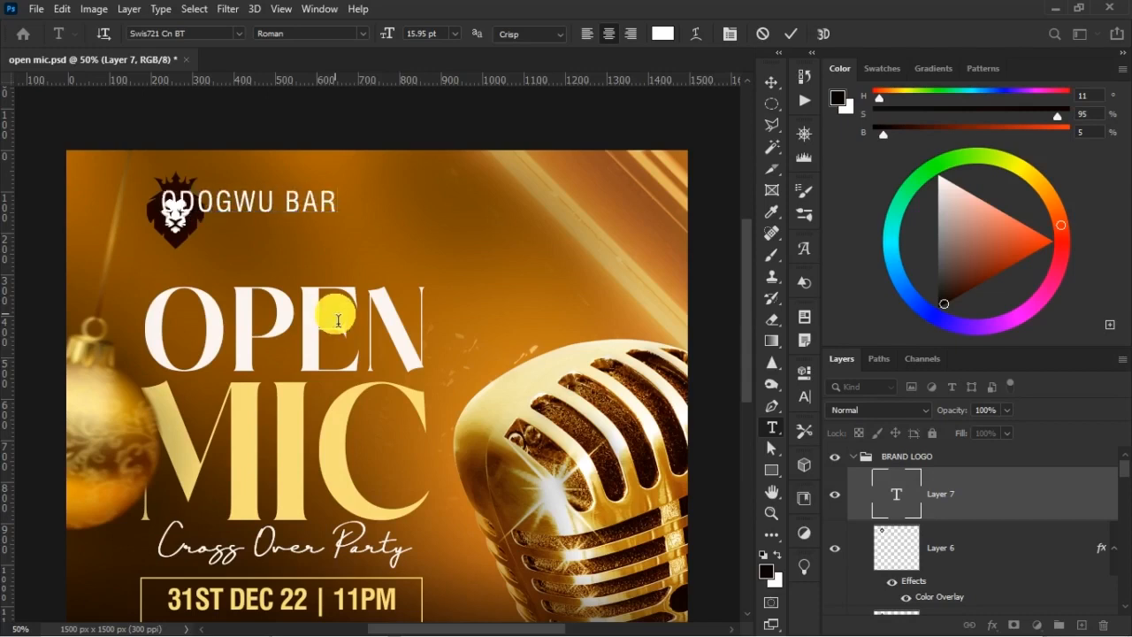
key("ctrl+Return")
Move the ODOGWU BAR text to the right side of the lion and scale it down to about 75%
key("v")
key("ctrl+t")
left_click_drag(271, 208, 333, 211)
key("Return")
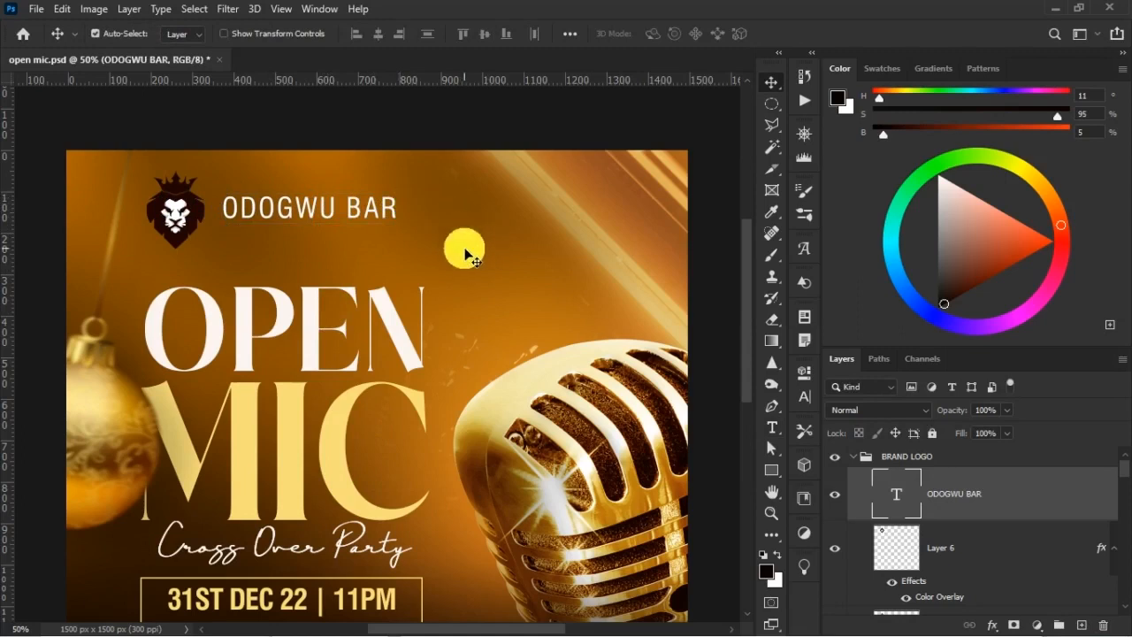
key("ctrl+t")
left_click_drag(411, 198, 365, 206)
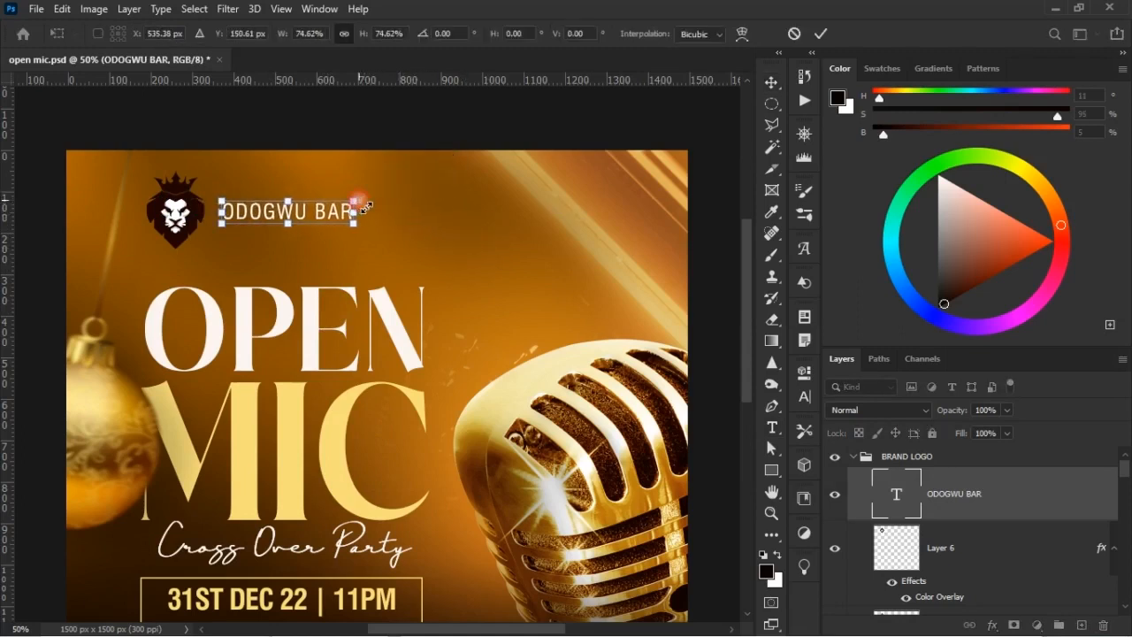
key("Return")
Select both lion layers and scale them down together toward the ODOGWU BAR text
left_click(962, 562)
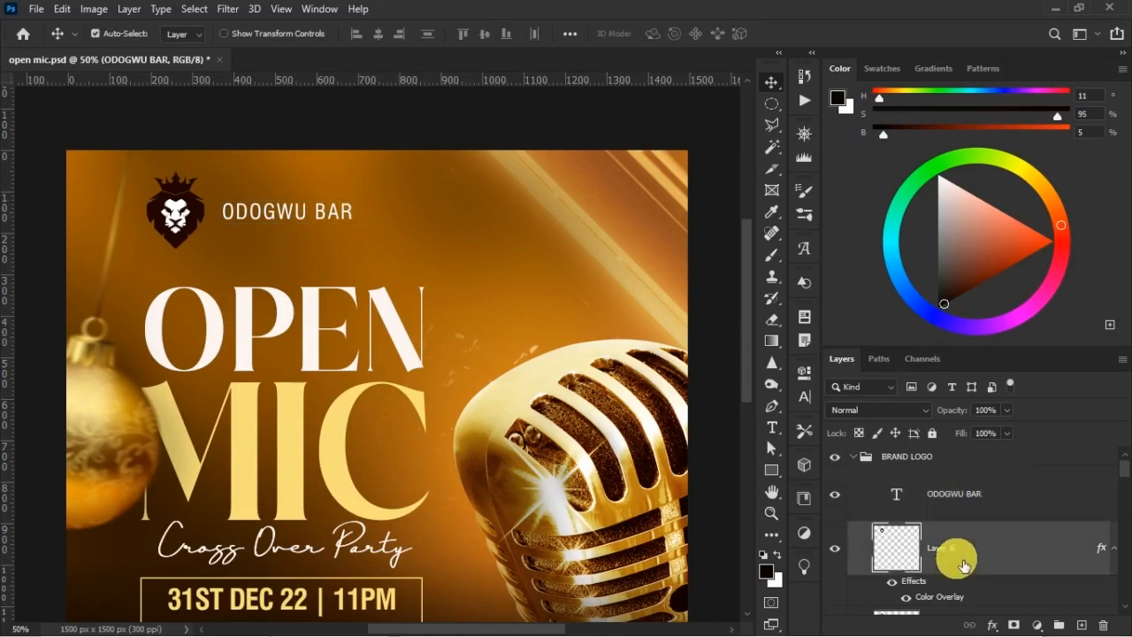
scroll(964, 566, "down", 1)
left_click(961, 609, "shift")
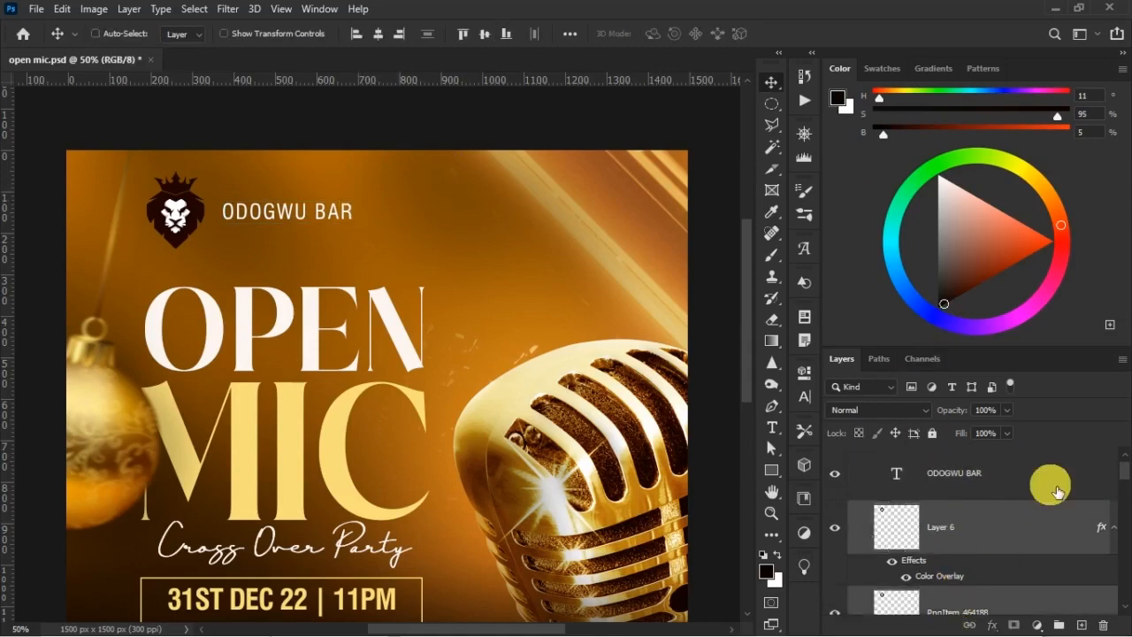
key("ctrl+t")
left_click_drag(155, 183, 186, 210)
key("Return")
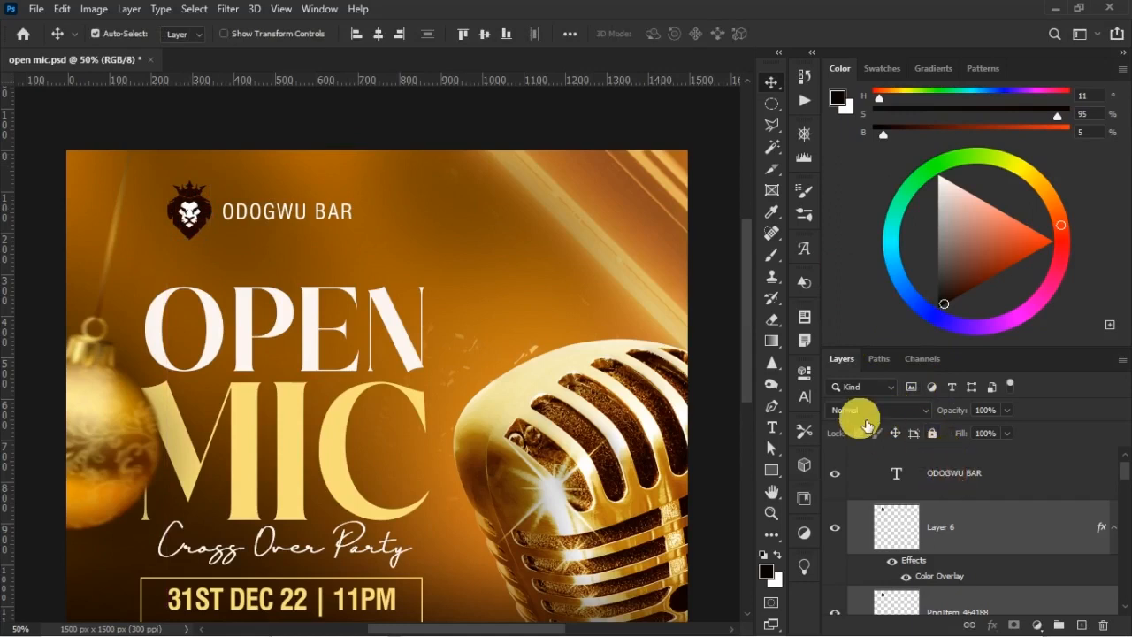
Select the BRAND LOGO group and nudge it down closer to the word OPEN
left_click(938, 477)
left_click(933, 470)
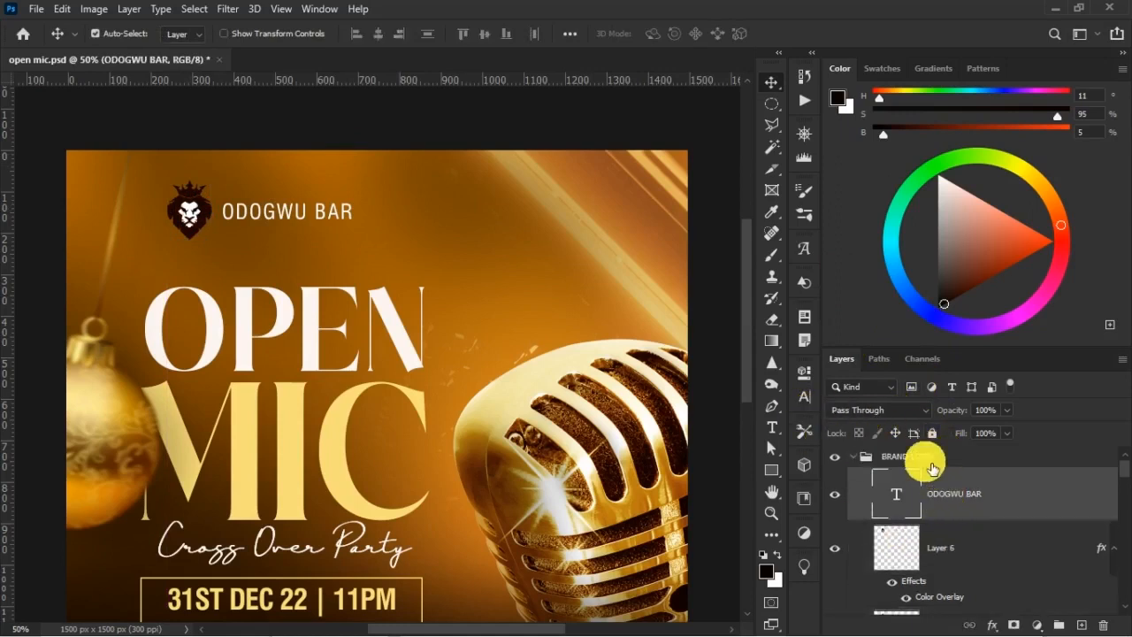
key("shift+Down")
key("shift+Left")
key("shift+Down")
key("ctrl+0")
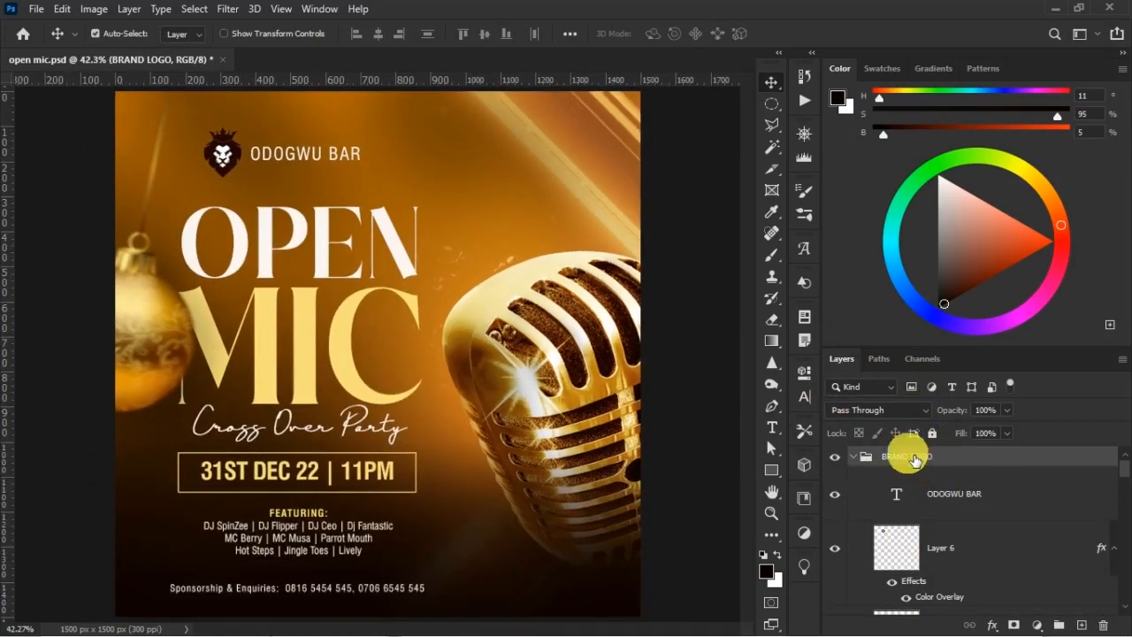
key("ctrl+minus")
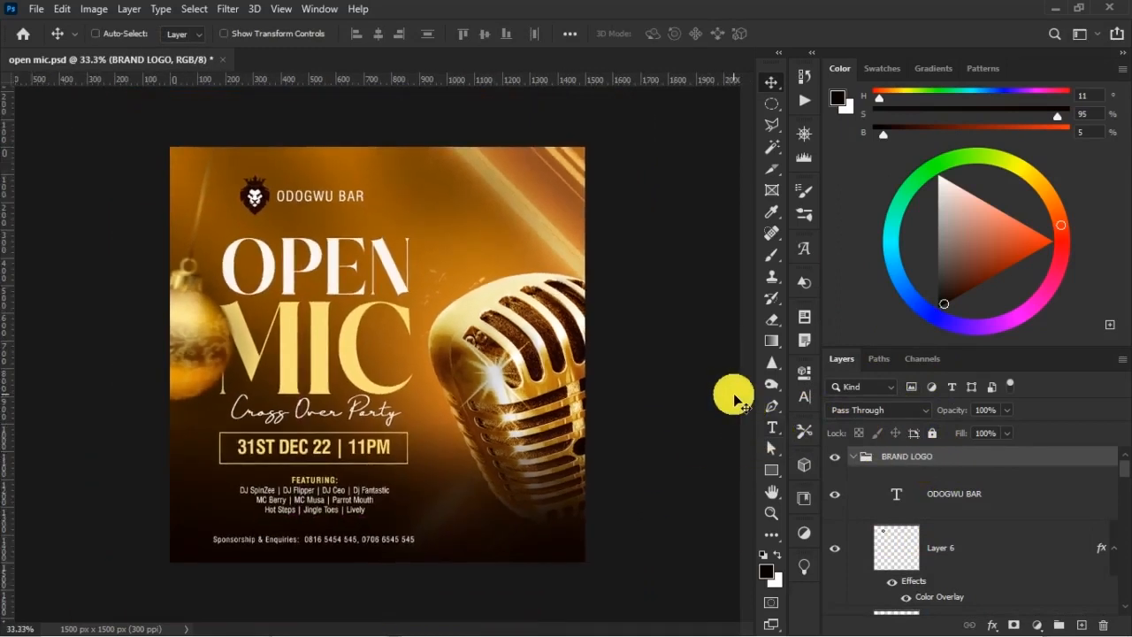
Scale the BRAND LOGO group down slightly and nudge it right and down to center it above OPEN
key("ctrl+t")
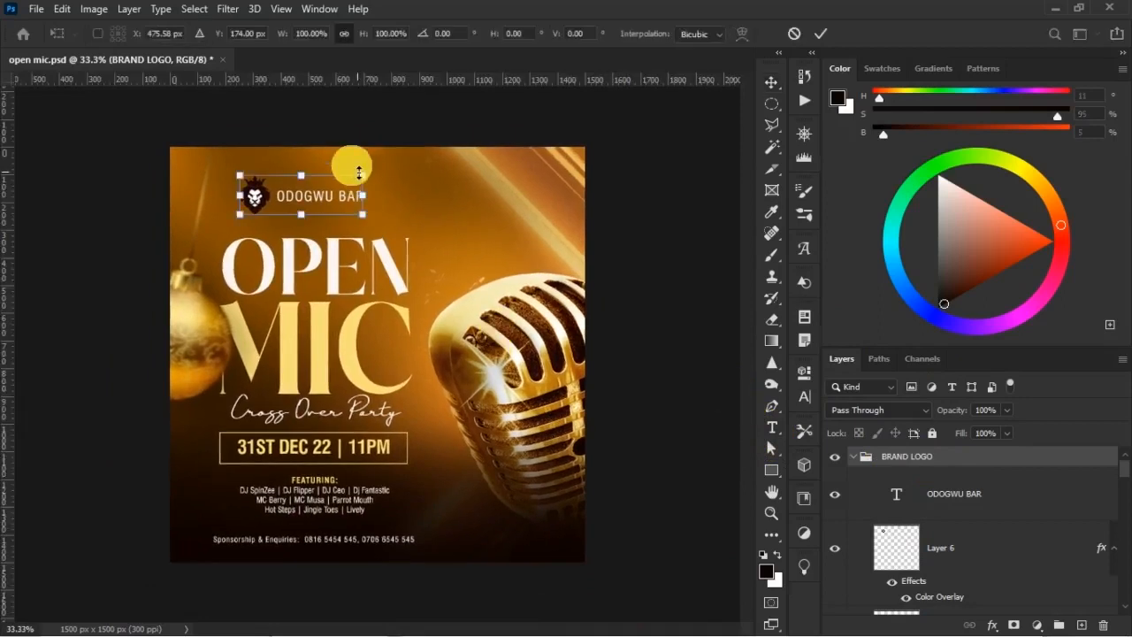
left_click_drag(366, 184, 352, 182)
key("Return")
key("shift+Right")
key("shift+Right")
key("shift+Down")
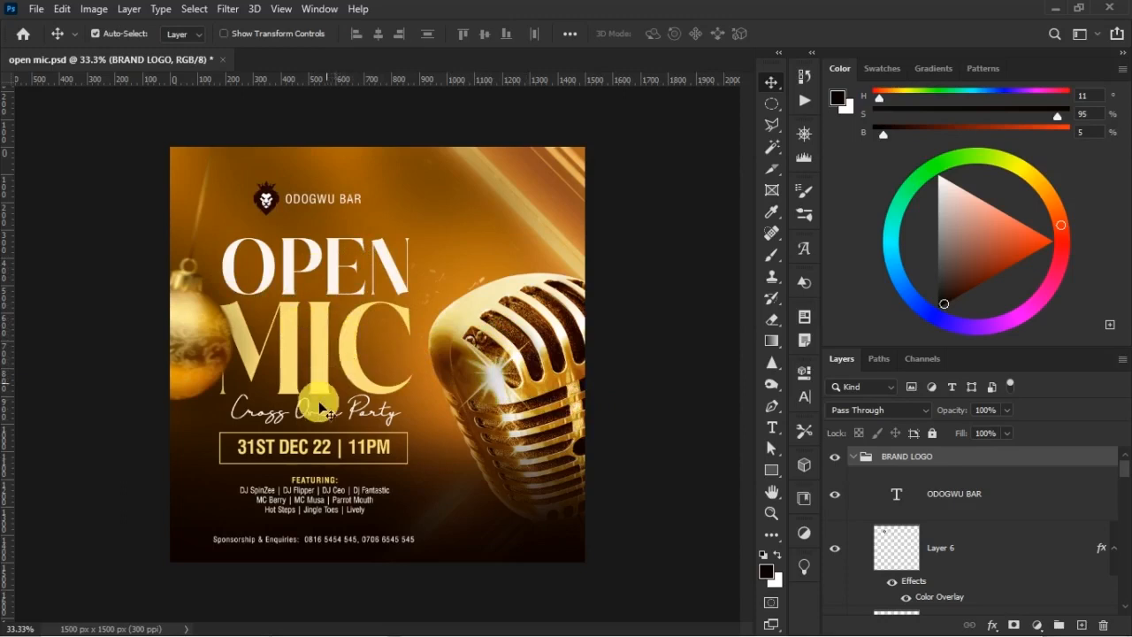
Save the open mic.psd document
key("t")
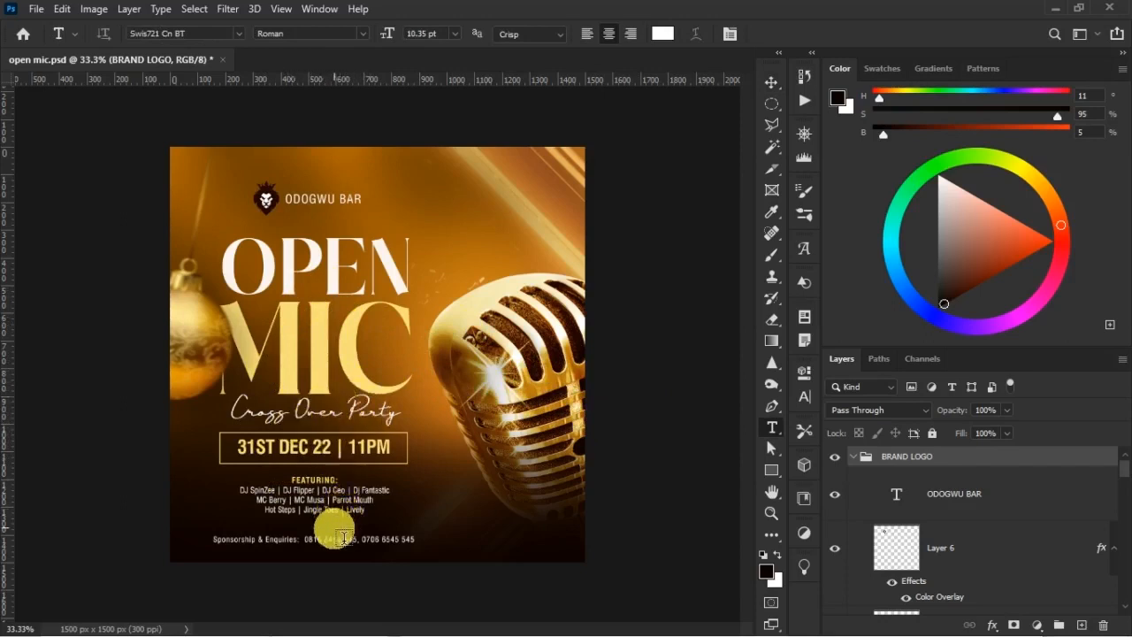
key("v")
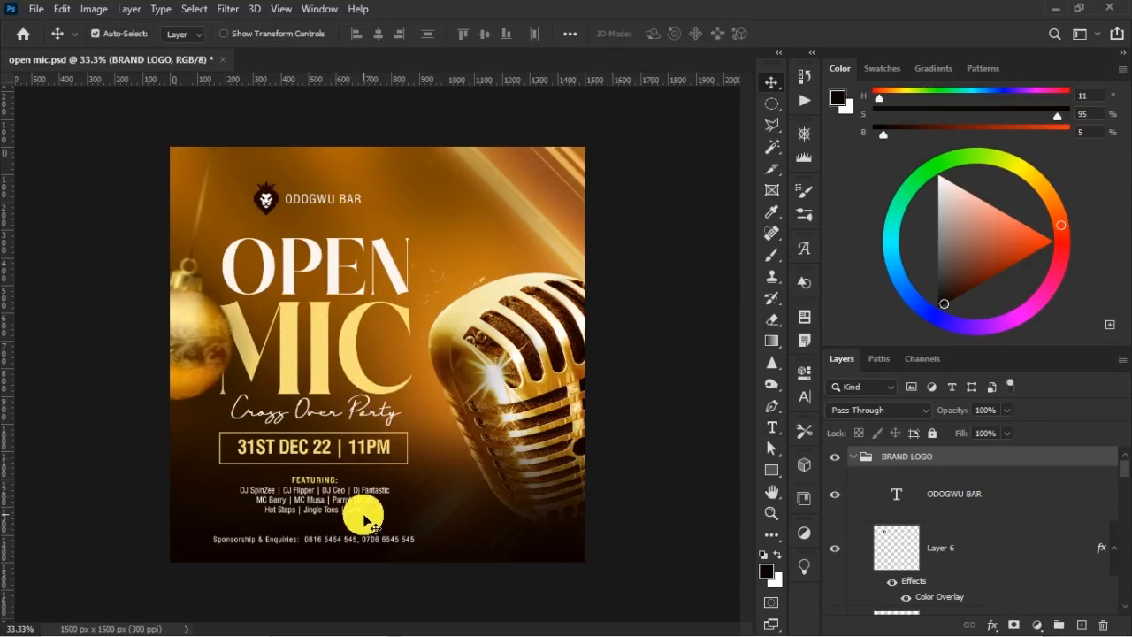
key("ctrl+s")
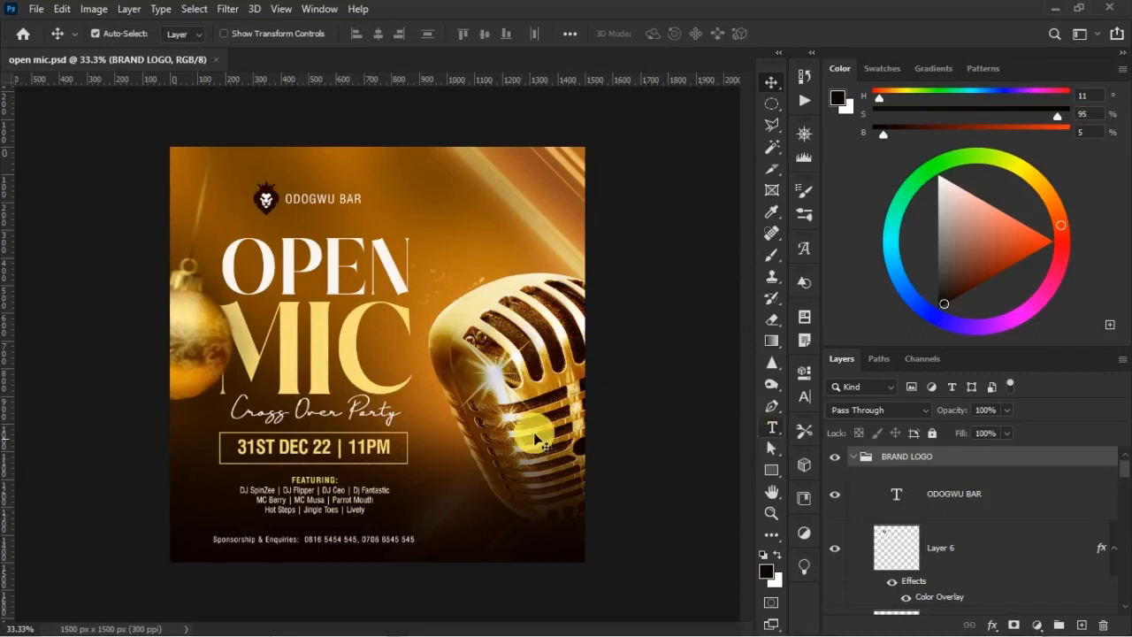
Place the Lens Glow image as an embedded layer above Color Fill 1 in the MIC group
left_click(500, 365)
right_click(500, 365)
left_click(548, 373)
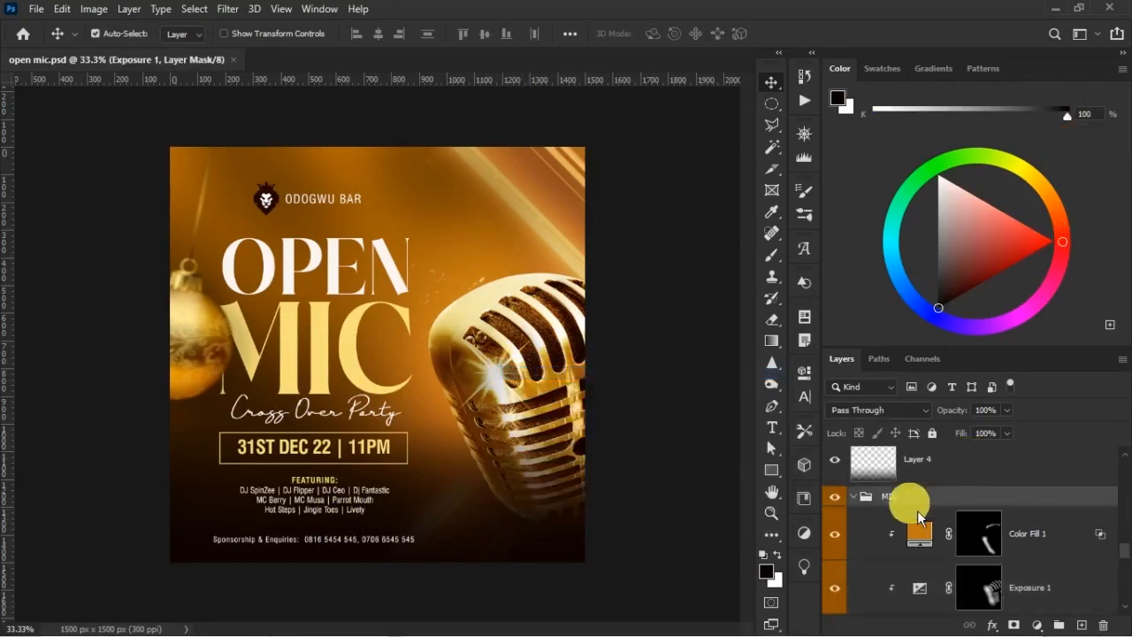
left_click(988, 532)
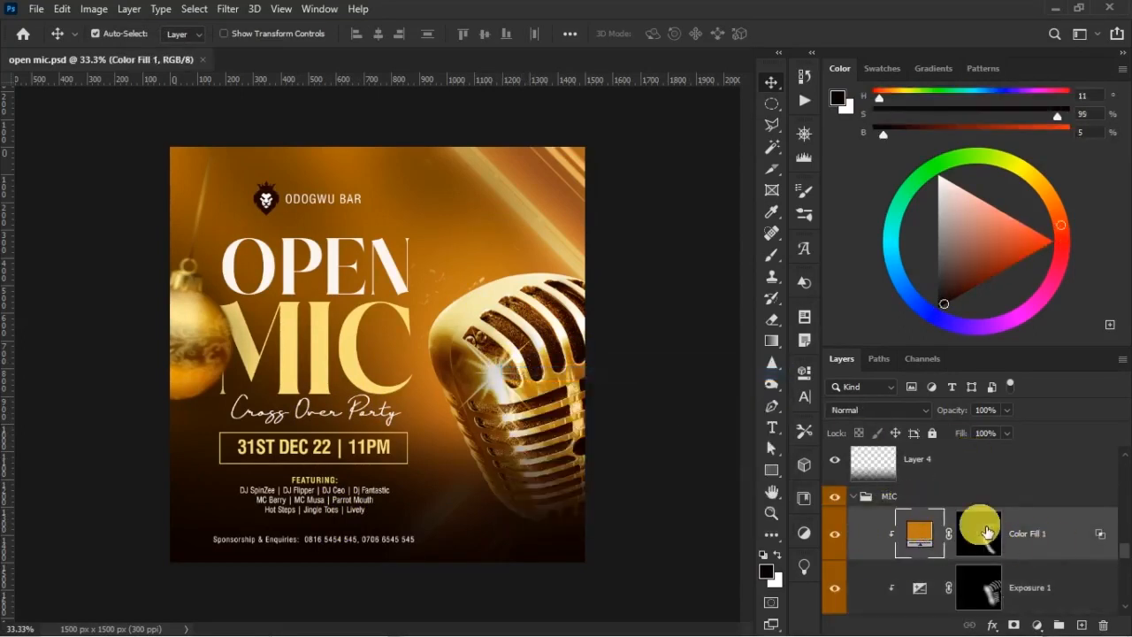
left_click(37, 8)
left_click(119, 337)
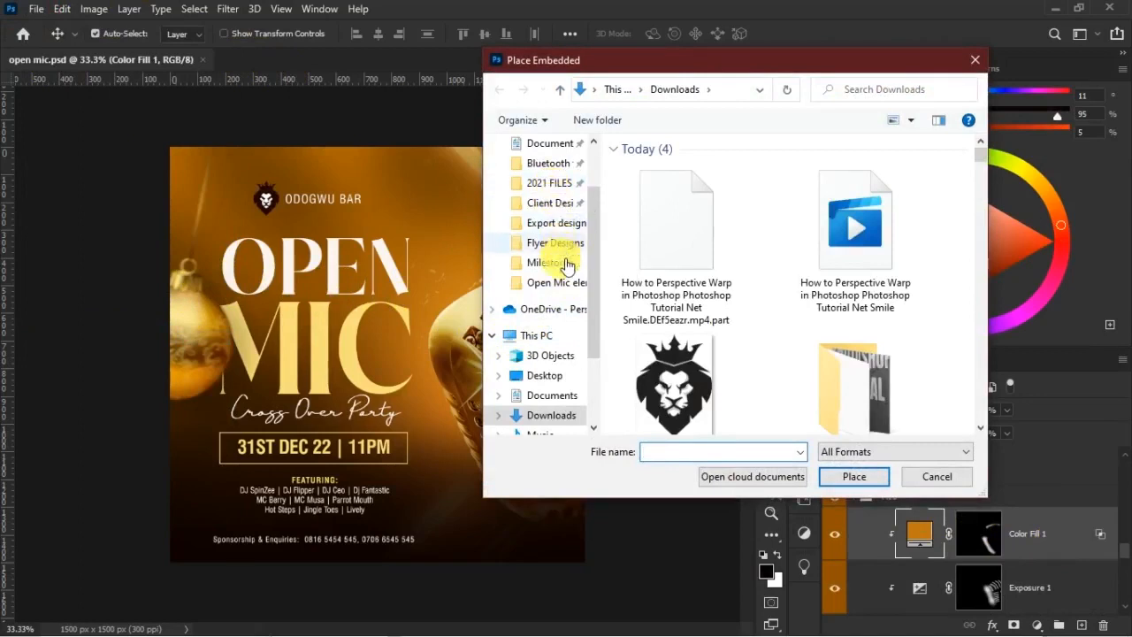
left_click(553, 283)
double_click(752, 198)
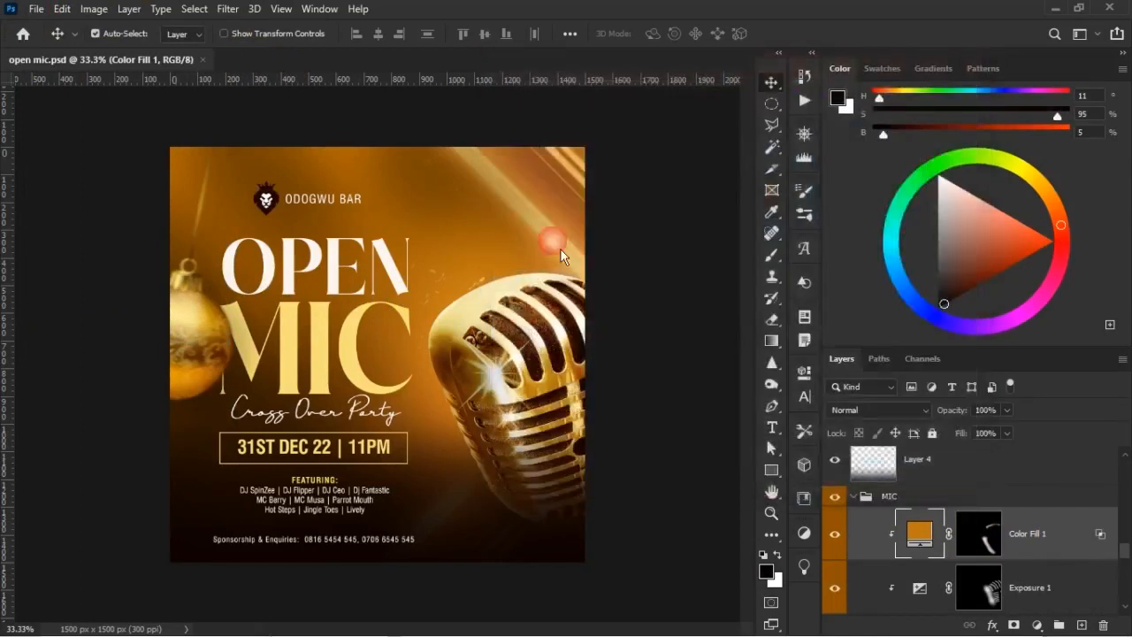
Rotate the Lens Glow image counterclockwise and move its flare onto the microphone's bright sparkle
left_click_drag(653, 263, 628, 113)
left_click(623, 107)
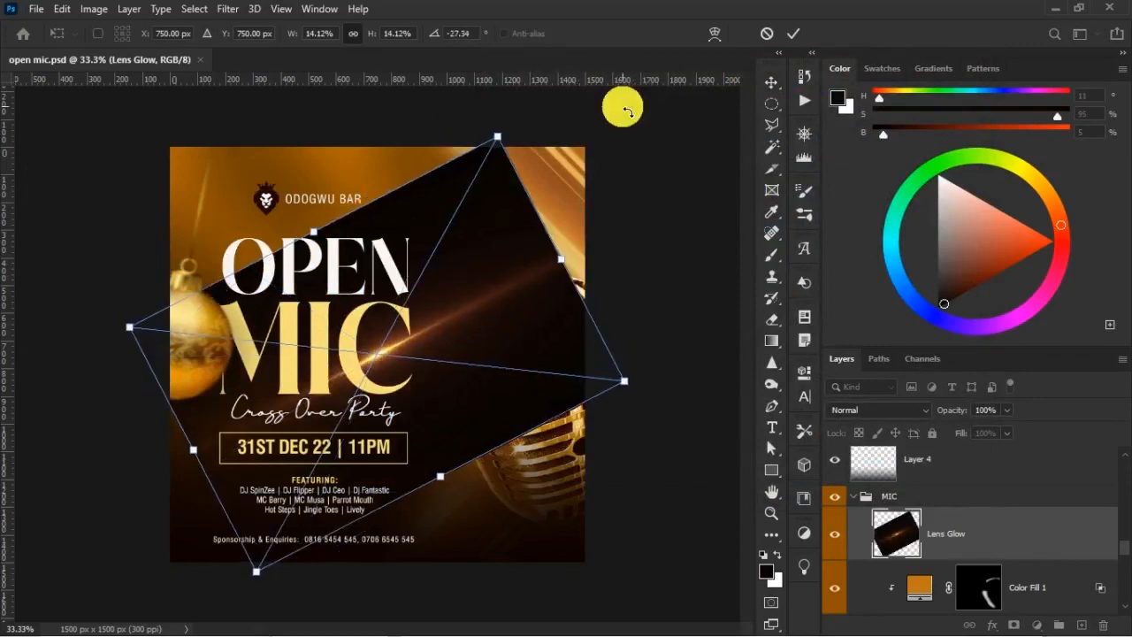
left_click_drag(433, 358, 572, 349)
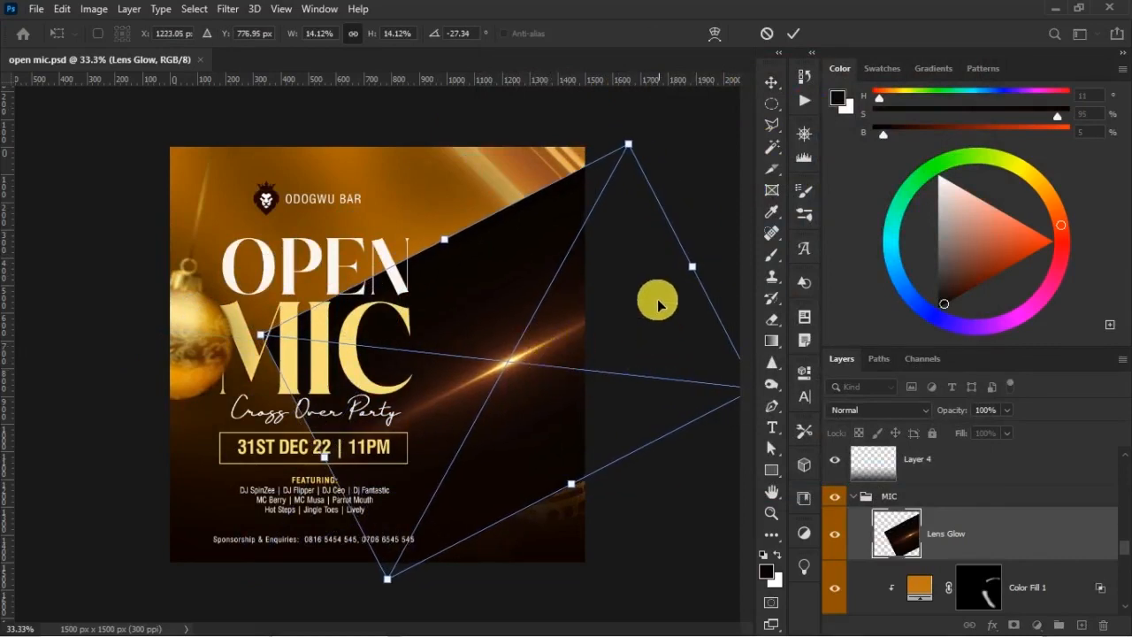
left_click_drag(706, 251, 731, 285)
left_click(793, 32)
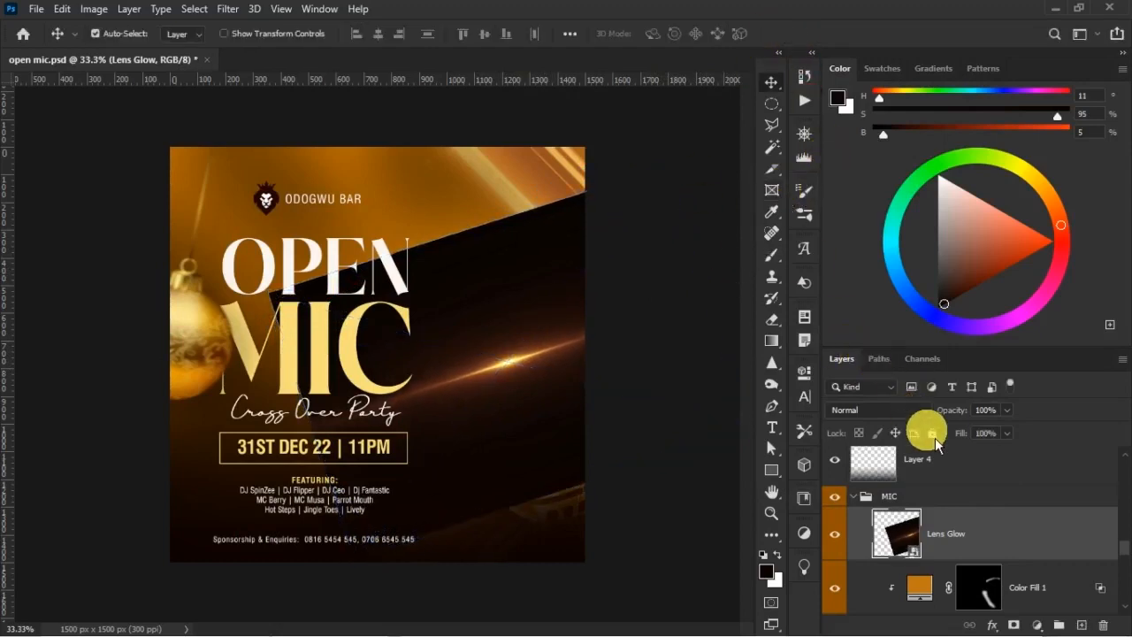
Set the Lens Glow layer's blend mode to Linear Dodge (Add) and shift its flare slightly to line up with the sparkle
left_click(915, 414)
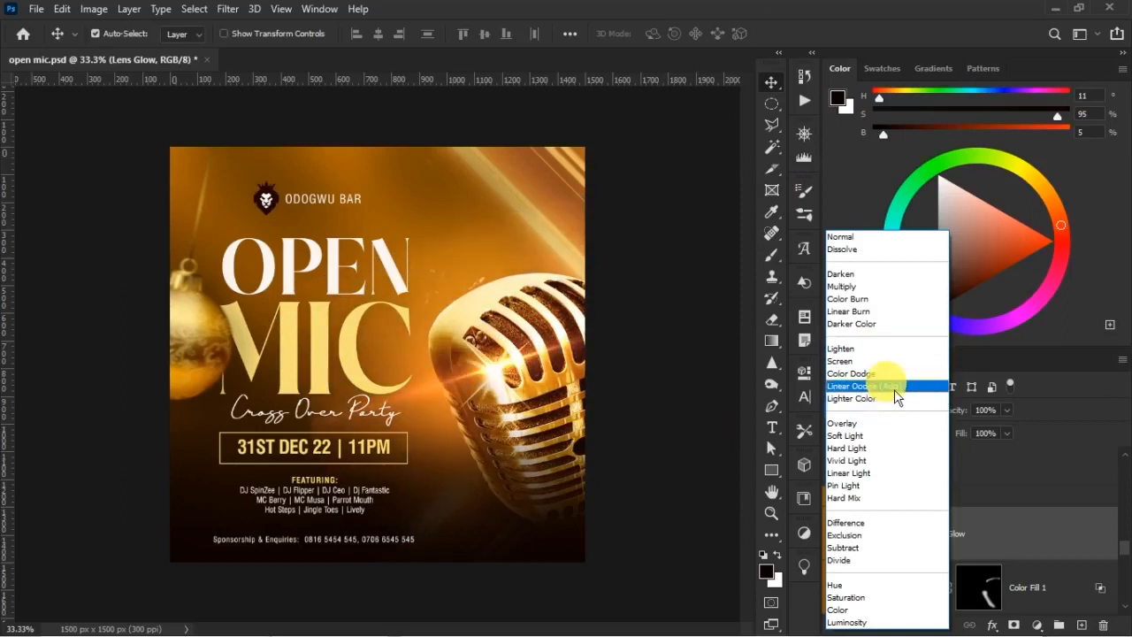
left_click(895, 390)
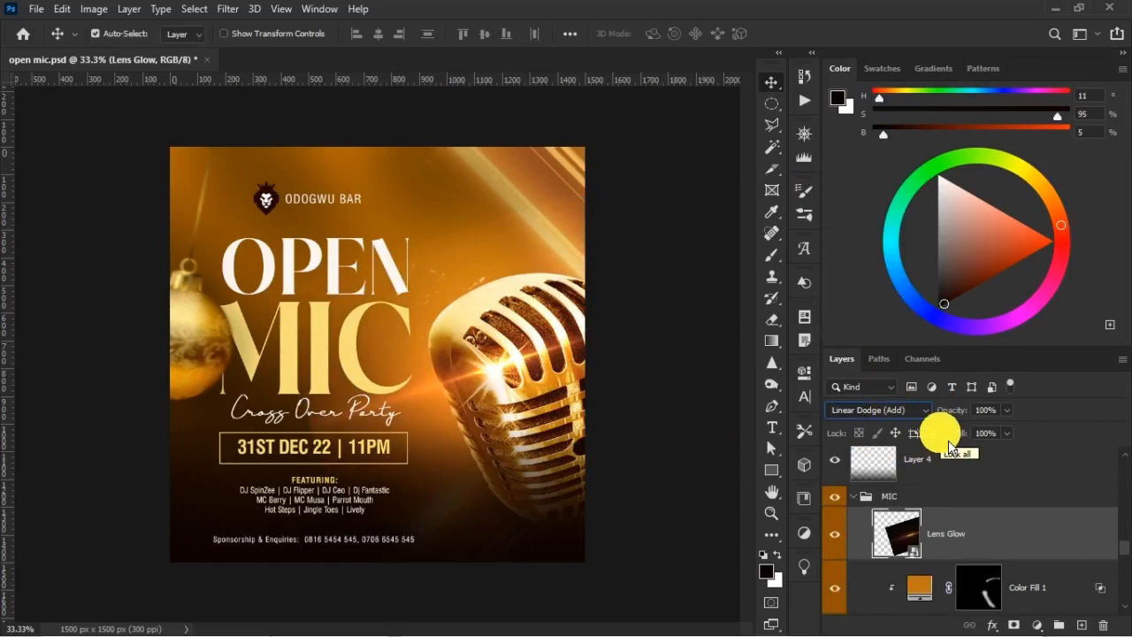
left_click_drag(508, 382, 501, 376)
left_click(700, 421)
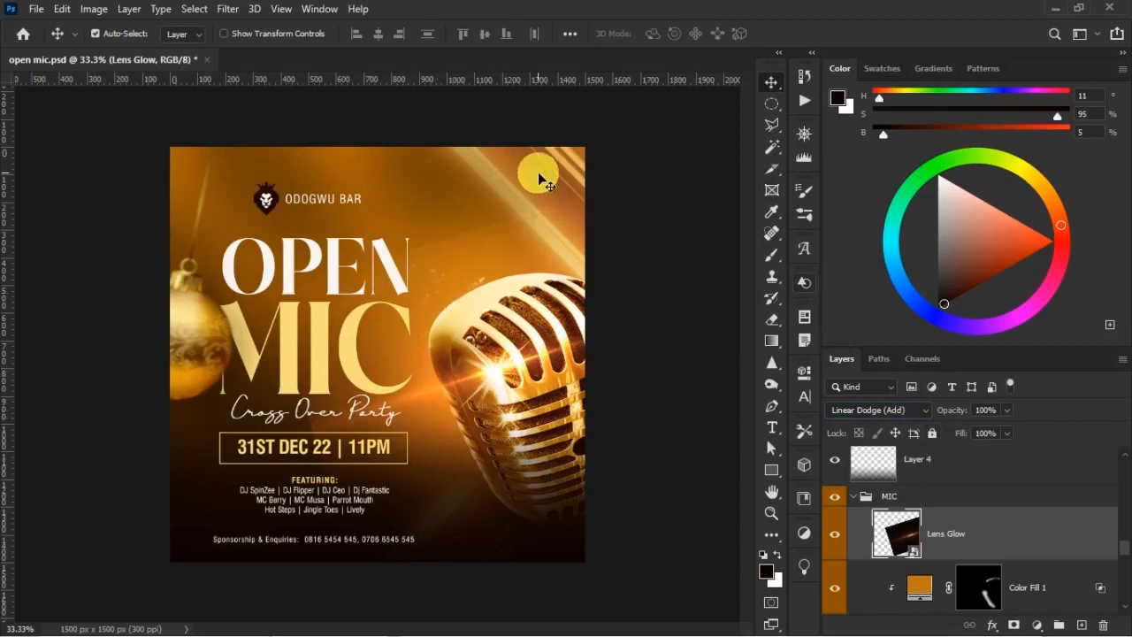
Add a Levels adjustment layer clipped to the Lens Glow layer
key("ctrl+plus")
left_click_drag(588, 155, 394, 436)
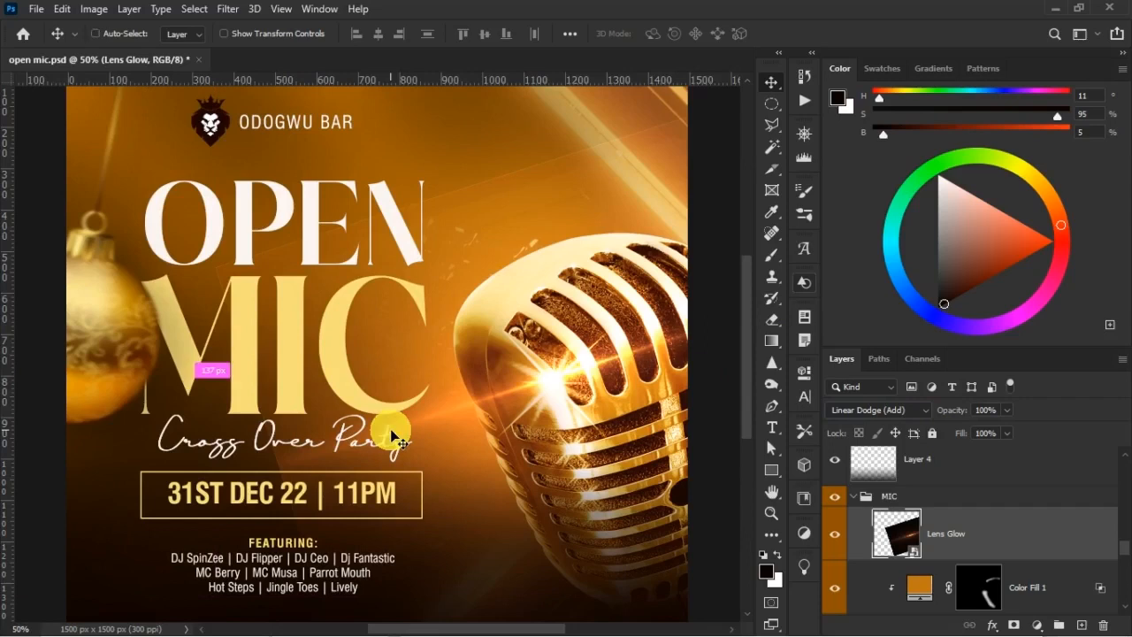
key("ctrl+minus")
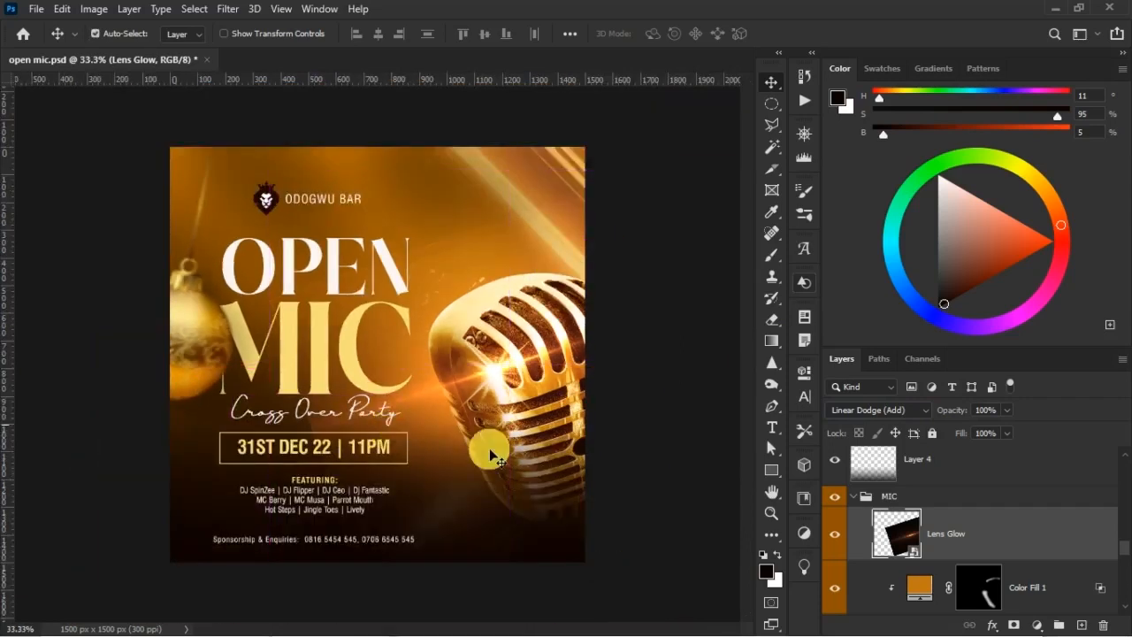
left_click(1045, 624)
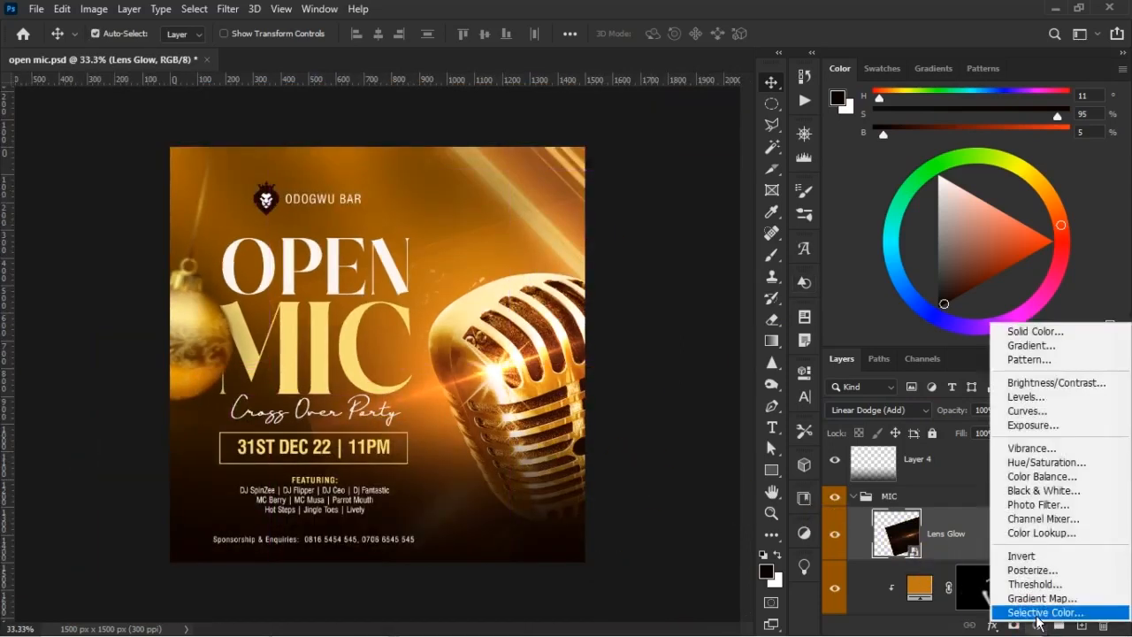
left_click(1055, 402)
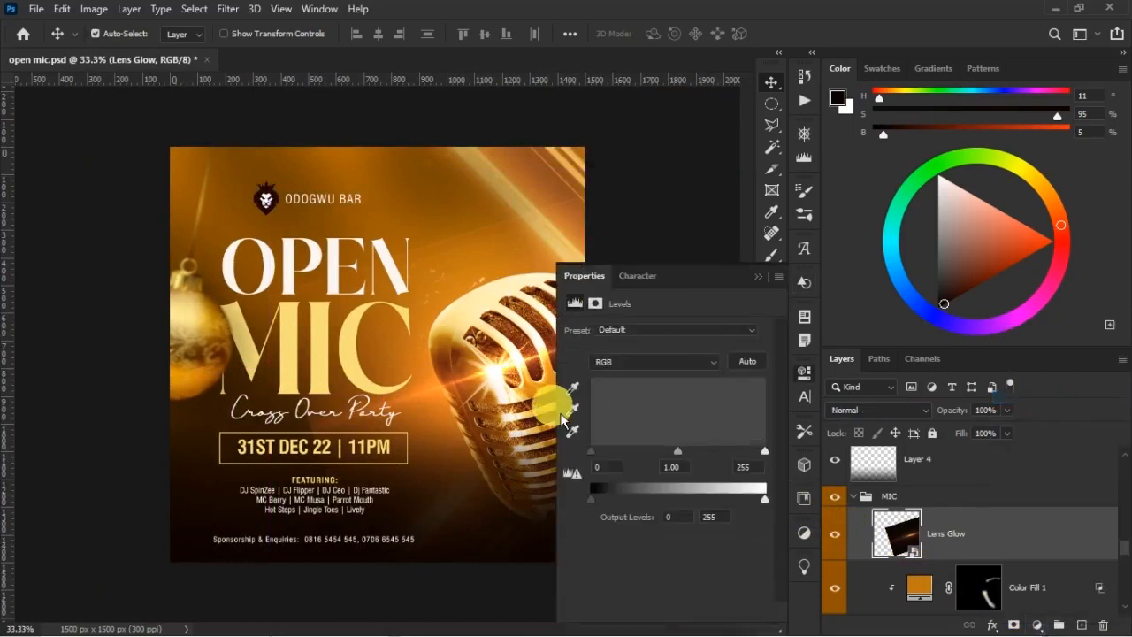
left_click(663, 612)
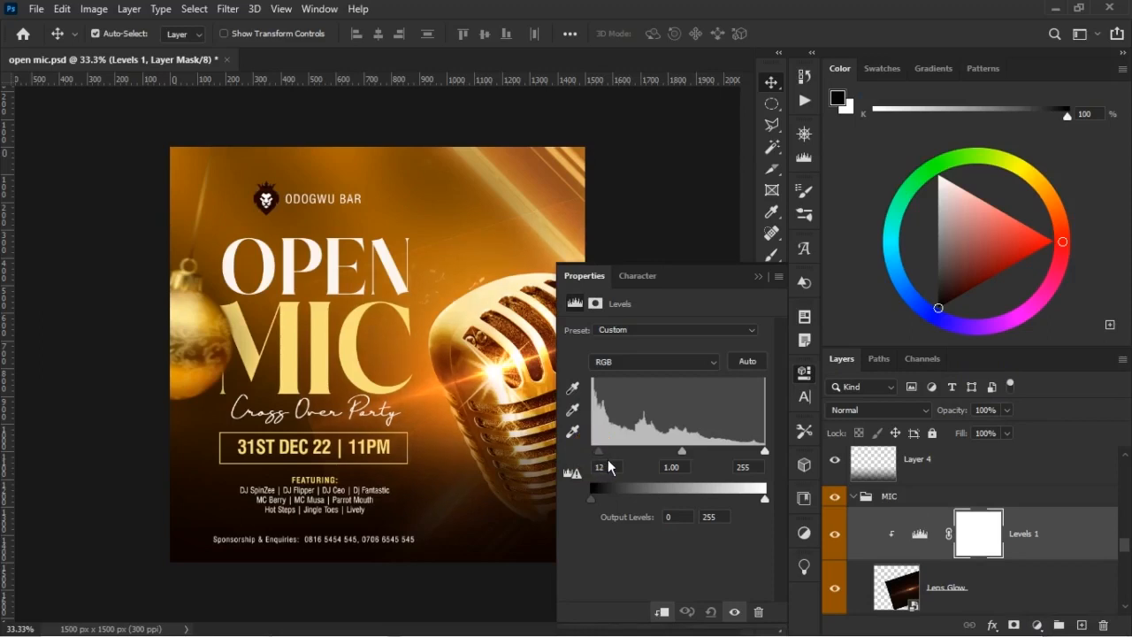
Preview the Lens Glow layer in Normal blend mode with Levels 1 hidden, and restore Linear Dodge (Add) and the Levels adjustment
left_click(834, 534)
left_click(936, 575)
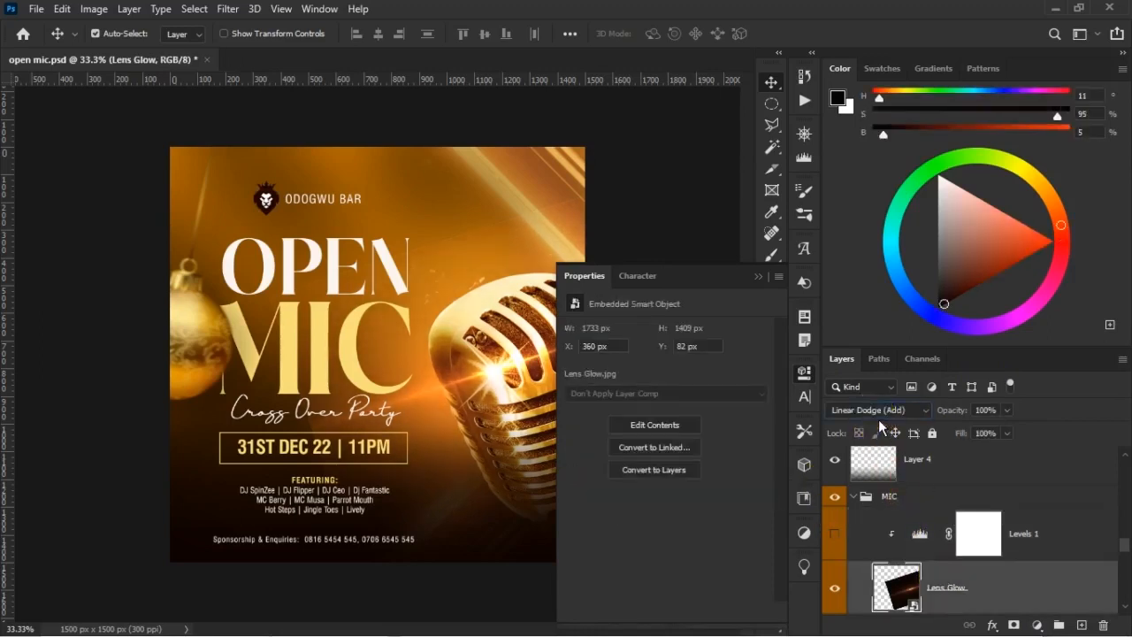
left_click(877, 410)
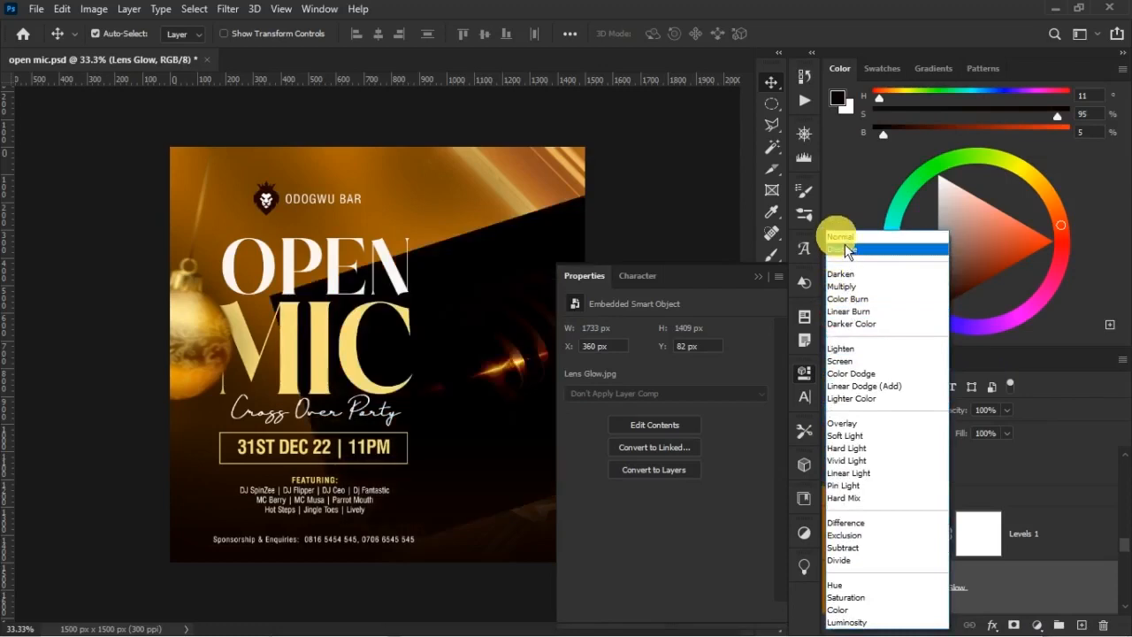
left_click(840, 237)
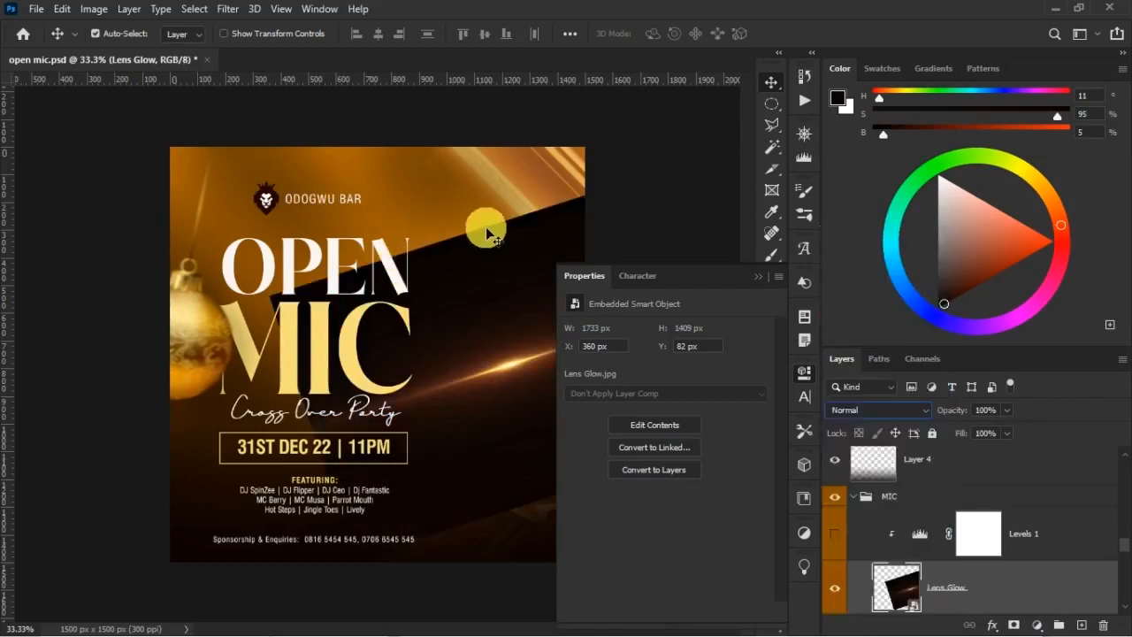
left_click(862, 409)
left_click(869, 386)
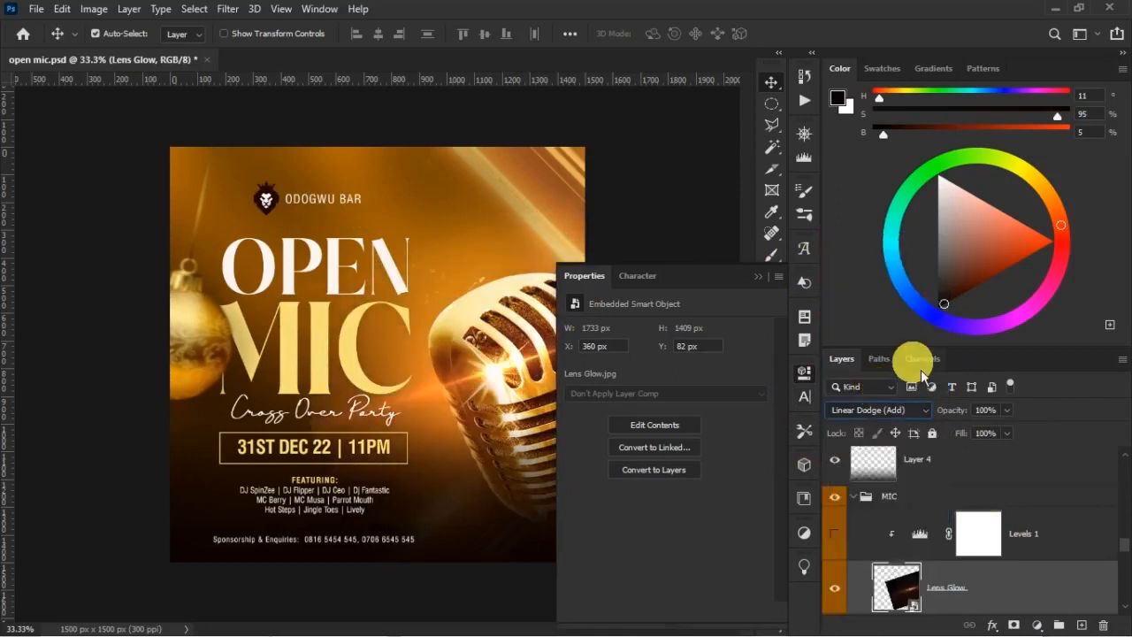
left_click(835, 534)
Set the Levels 1 input black point to 22 and white point to 200 to intensify the lens glow
left_click(1063, 543)
left_click_drag(592, 450, 614, 462)
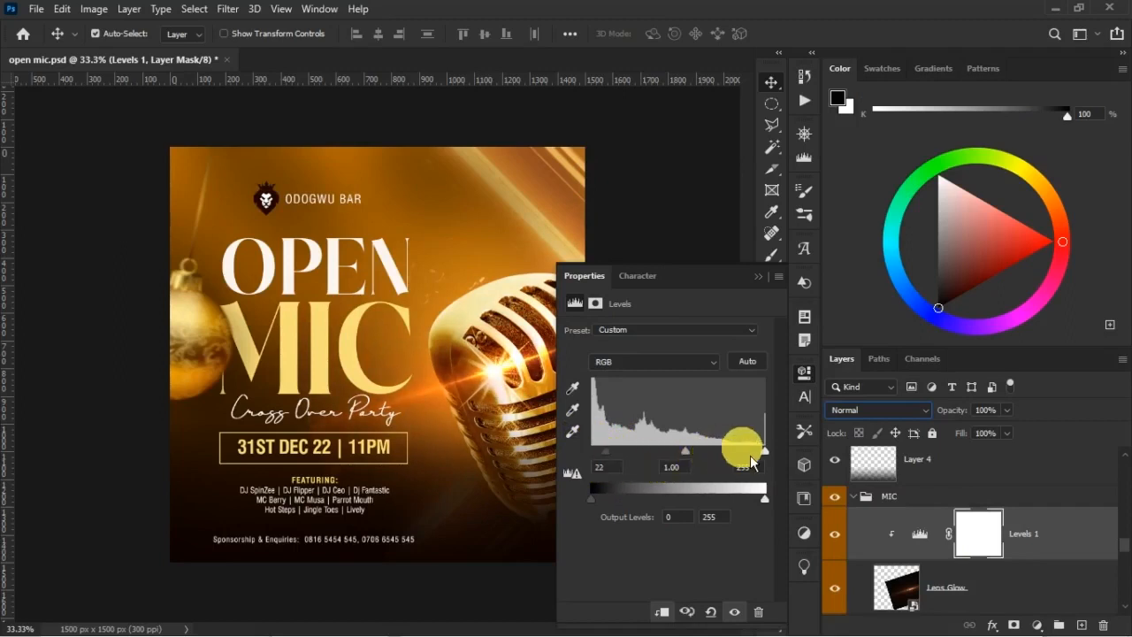
left_click_drag(771, 461, 735, 461)
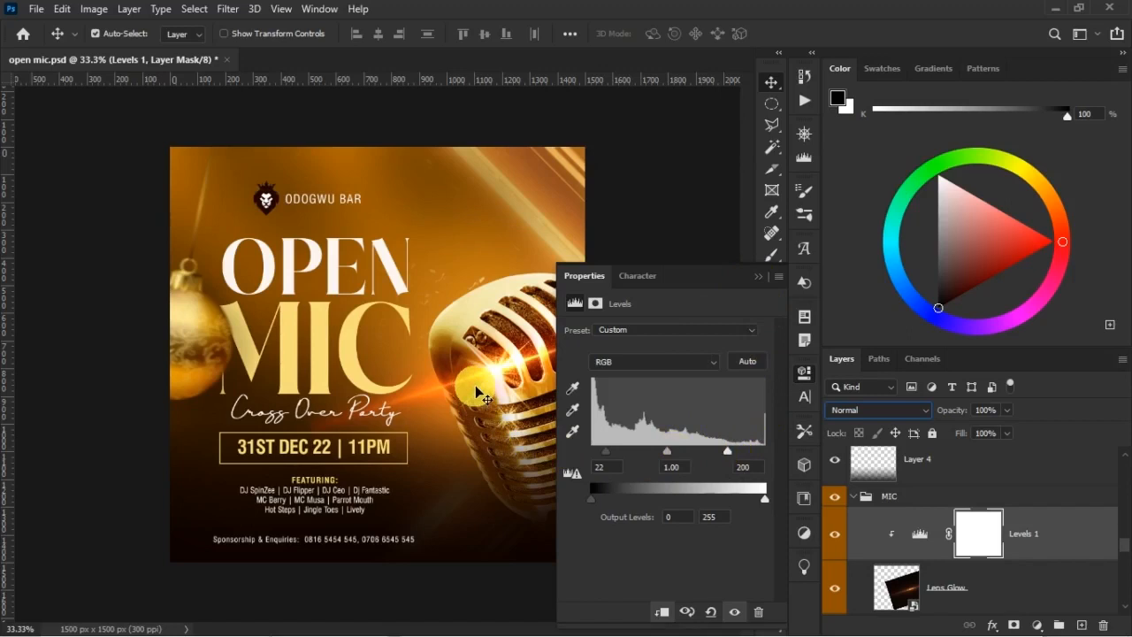
left_click(759, 280)
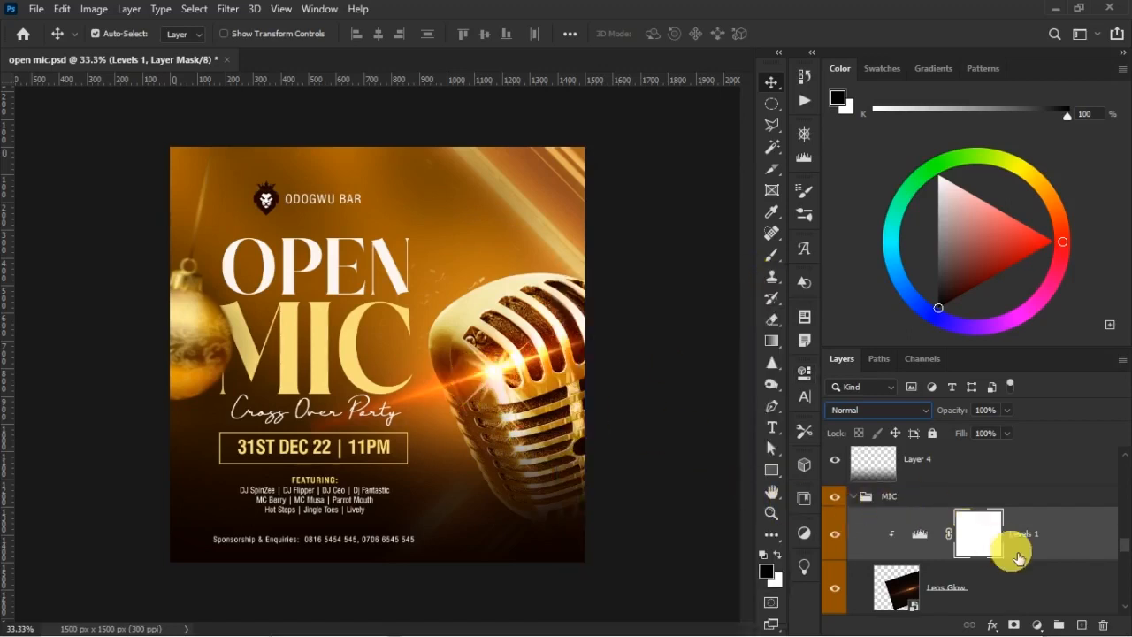
Add a layer mask to Lens Glow and paint it with a large soft black brush to hide the glow around the date and performer text
left_click(924, 593)
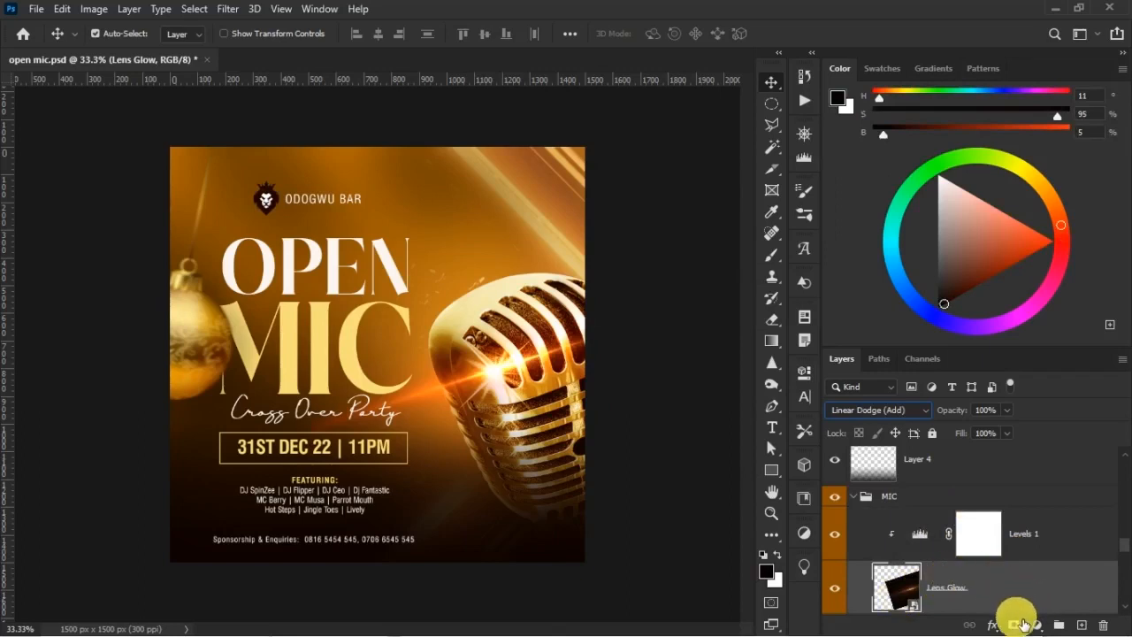
left_click(1014, 625)
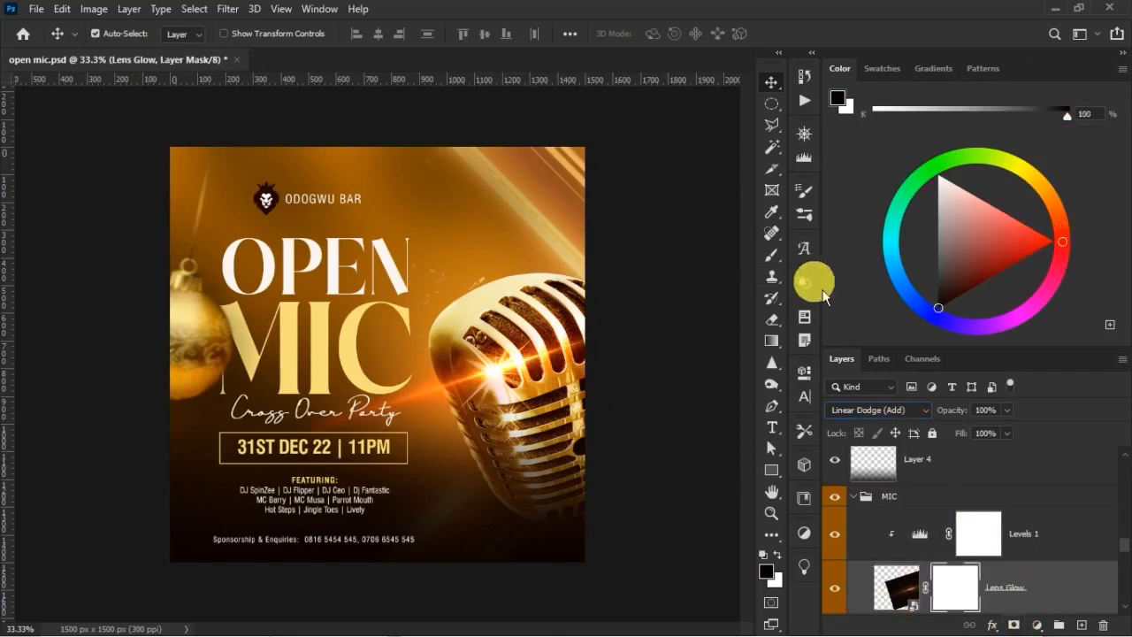
left_click(771, 255)
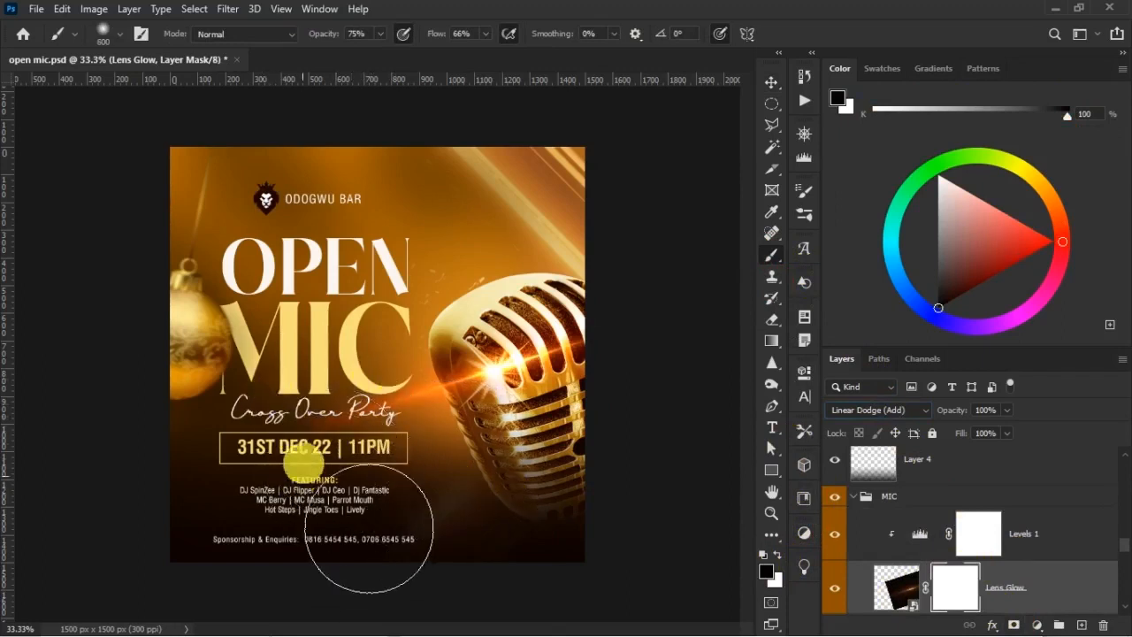
left_click(303, 458)
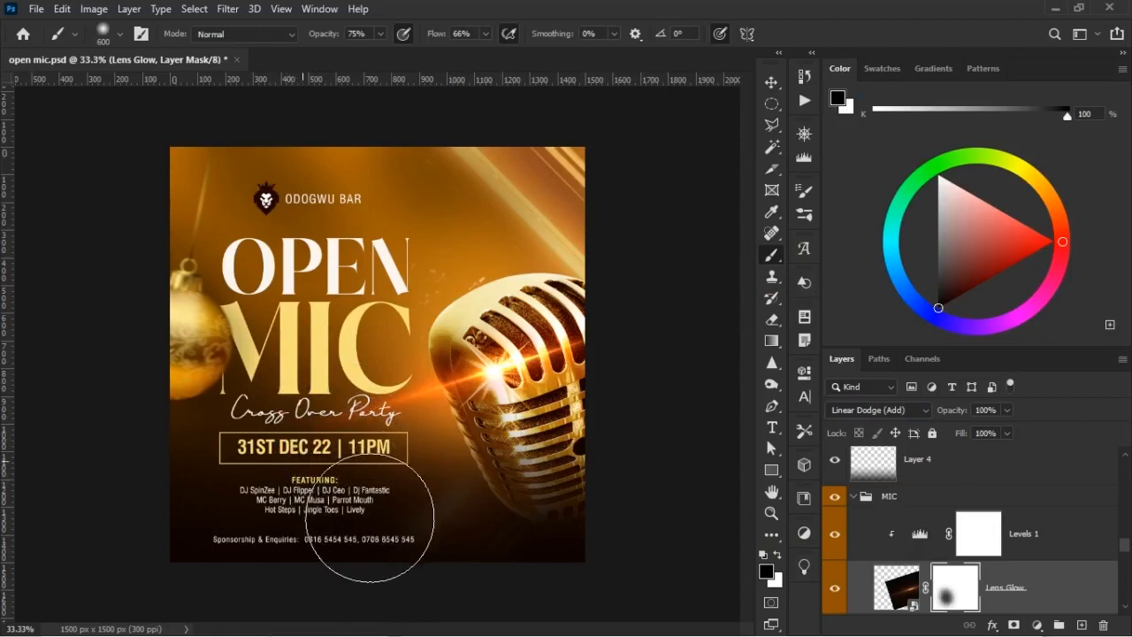
left_click(299, 402)
left_click(267, 494)
left_click(267, 494)
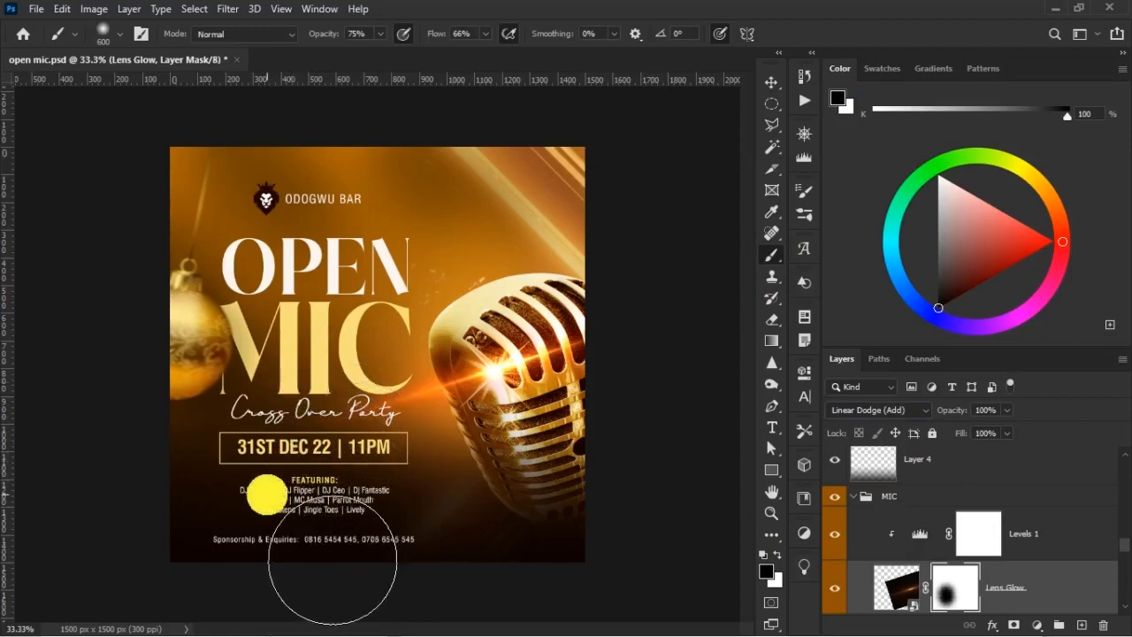
key("v")
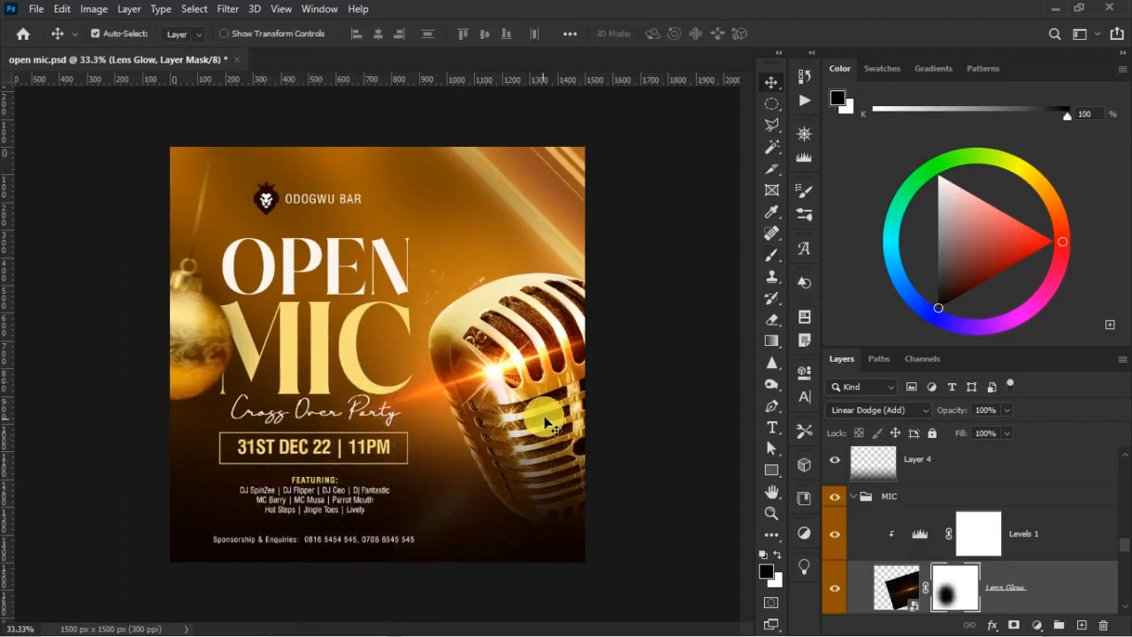
Add a Hue/Saturation adjustment clipped above Levels 1, with Hue +19 and Saturation -29
left_click(1054, 536)
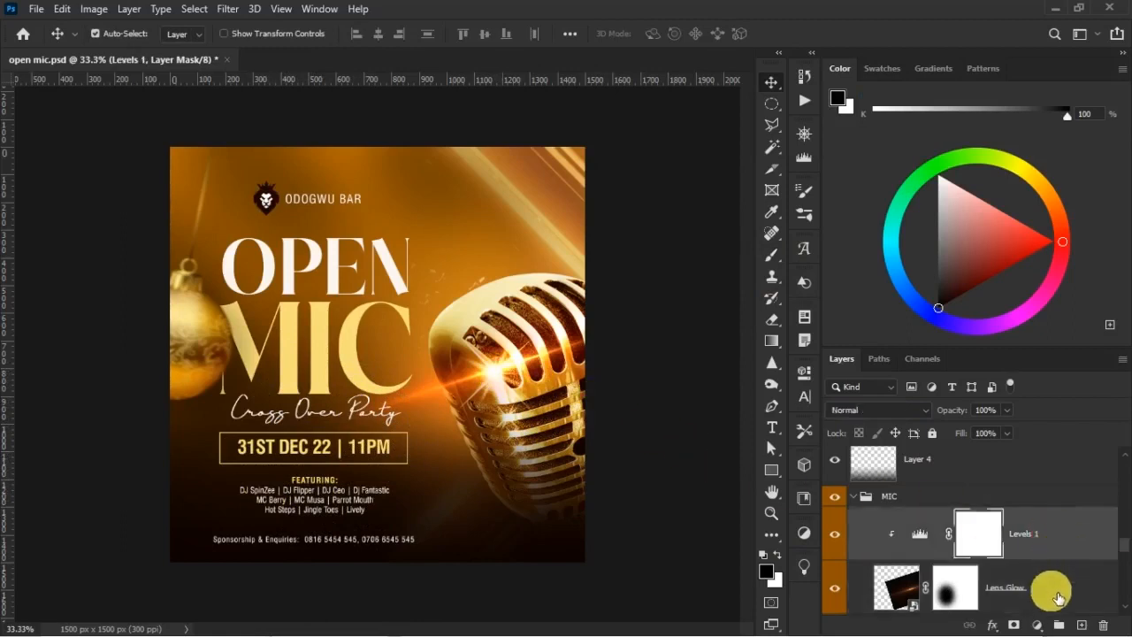
left_click(1037, 624)
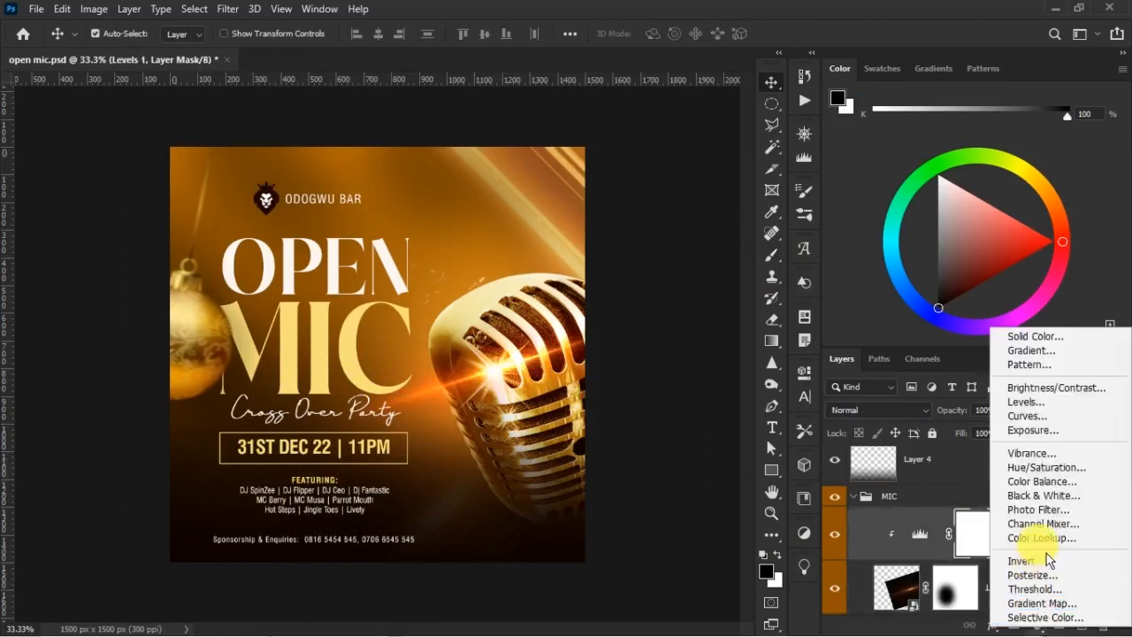
left_click(1064, 480)
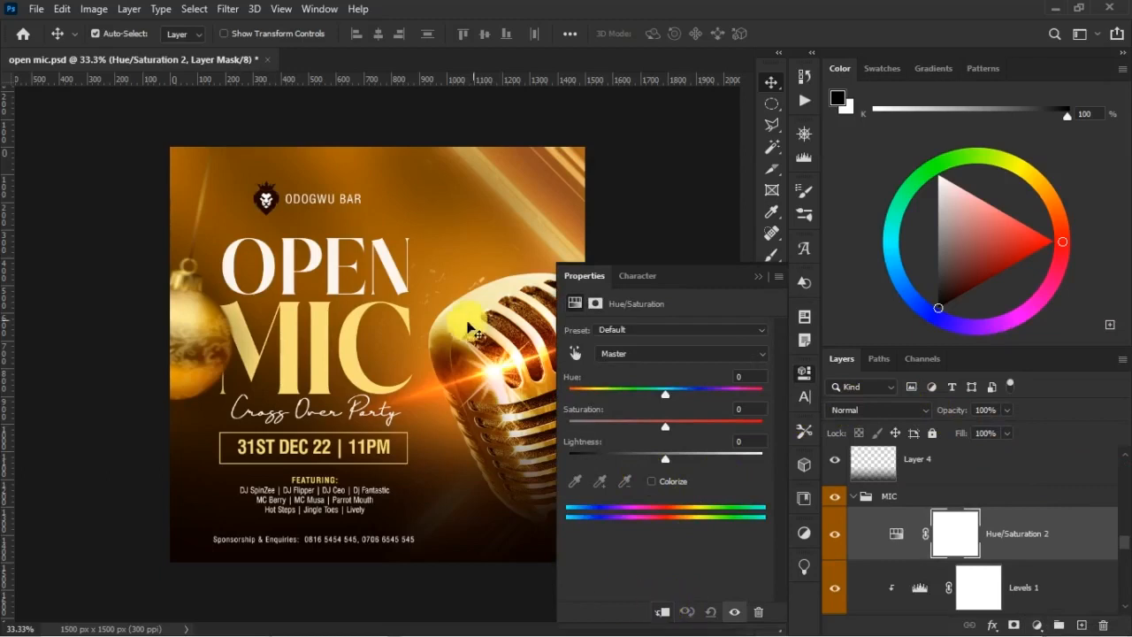
left_click(663, 611)
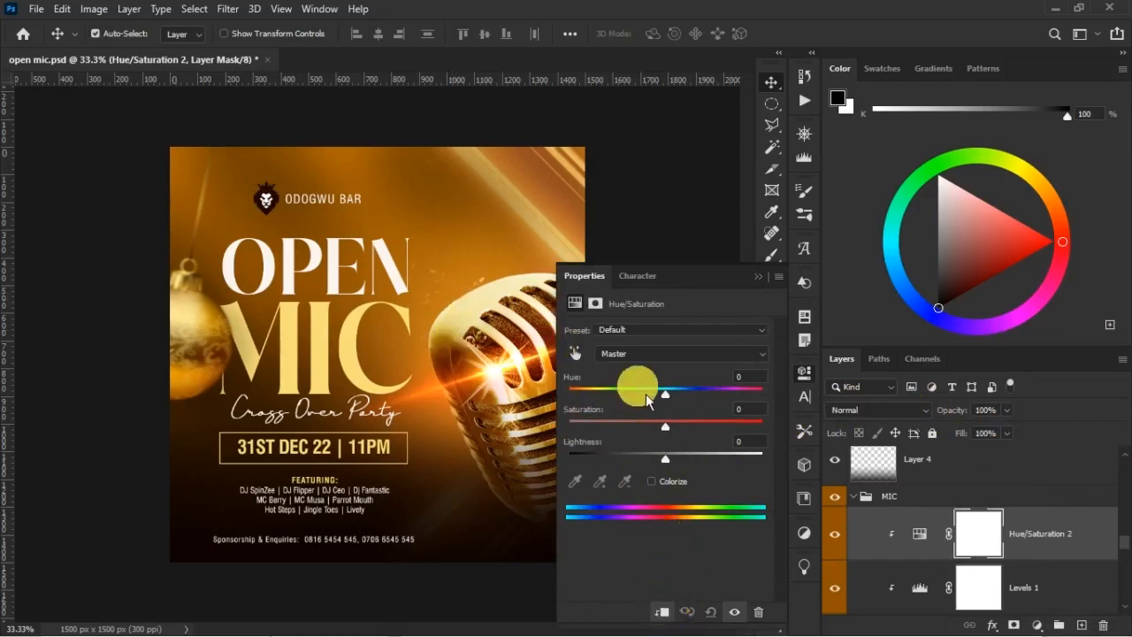
left_click_drag(674, 402, 692, 407)
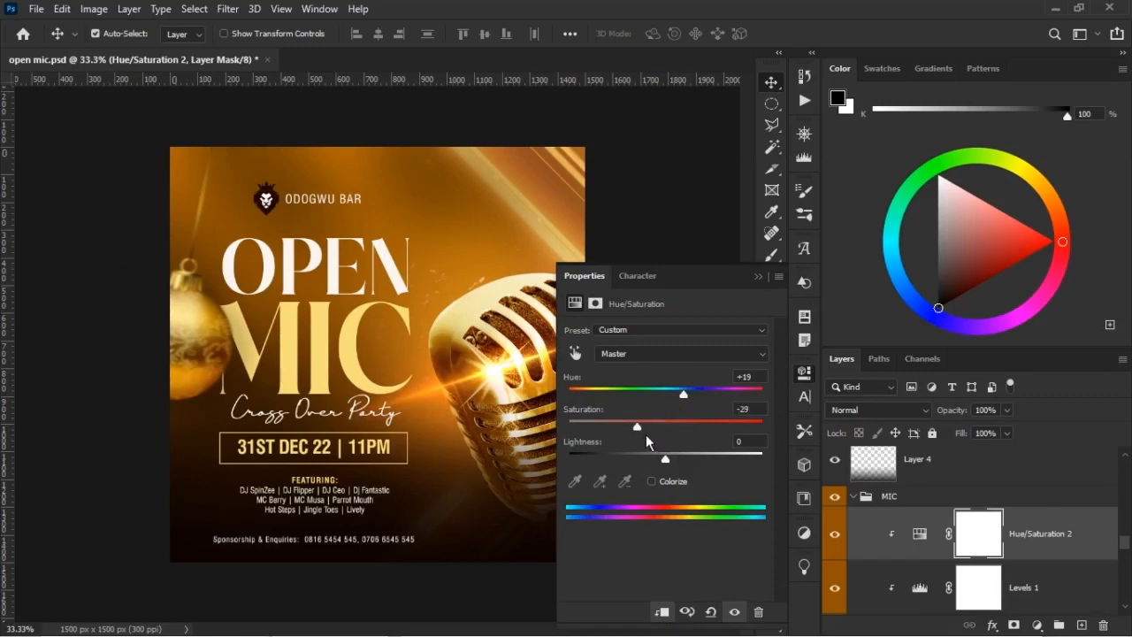
left_click(759, 277)
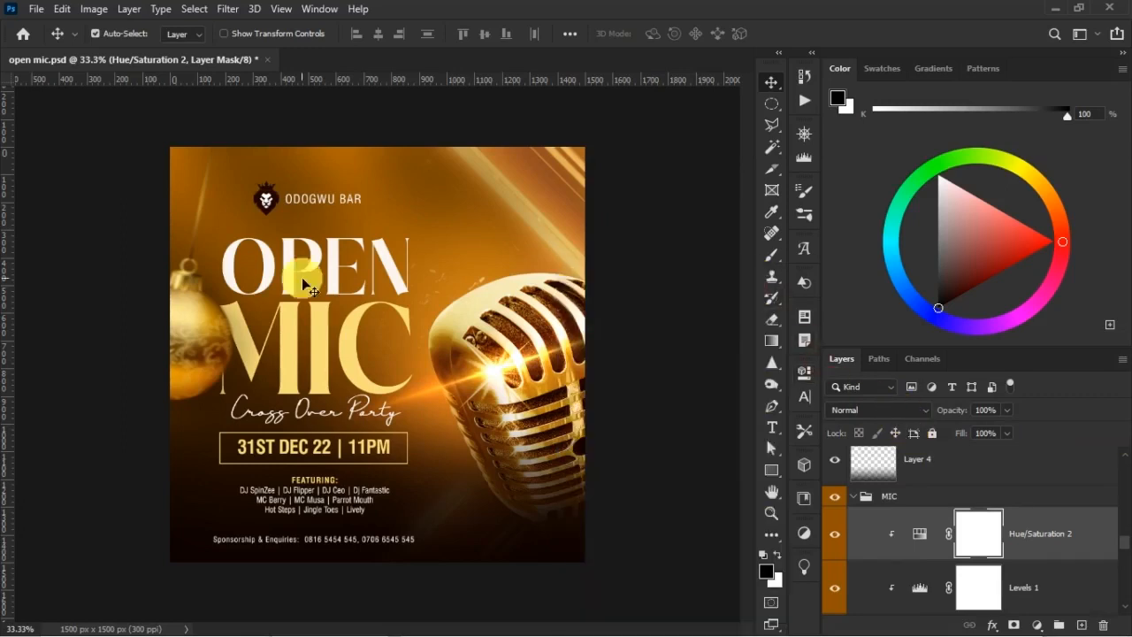
Give the MIC title text a 4 px outside stroke in light yellow (ffff6b)
left_click(353, 363)
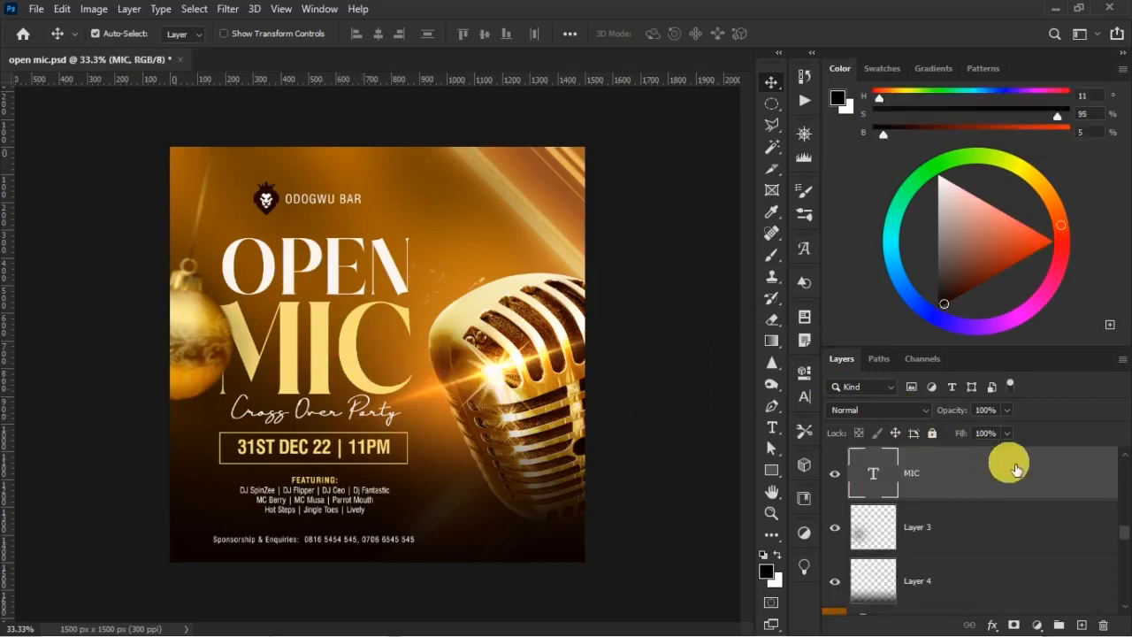
double_click(1042, 484)
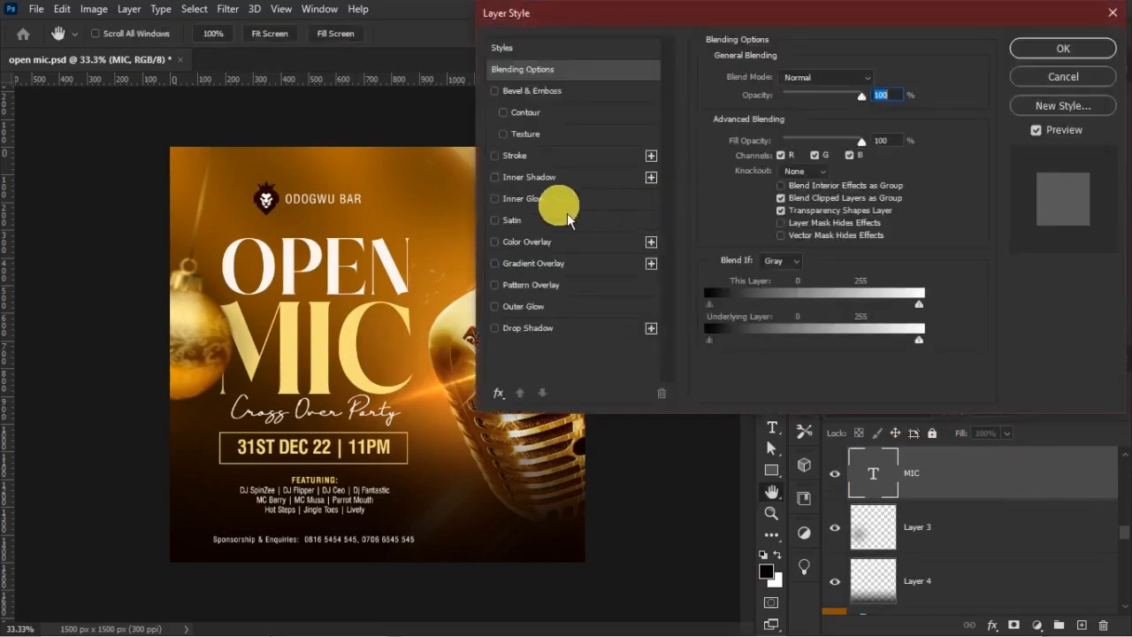
left_click(531, 158)
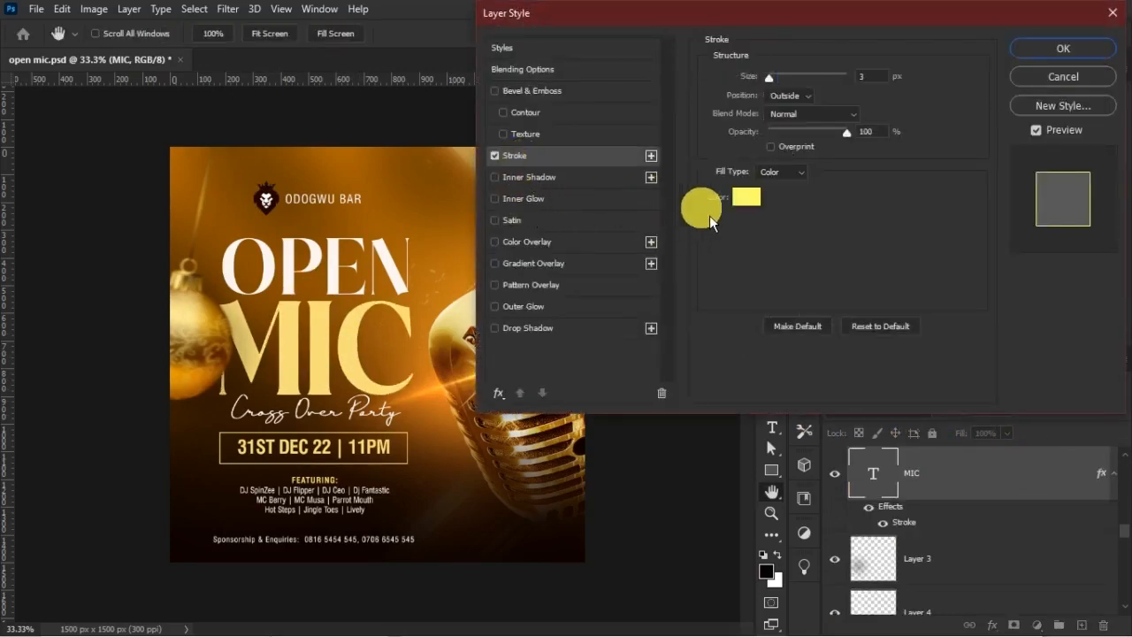
left_click(744, 200)
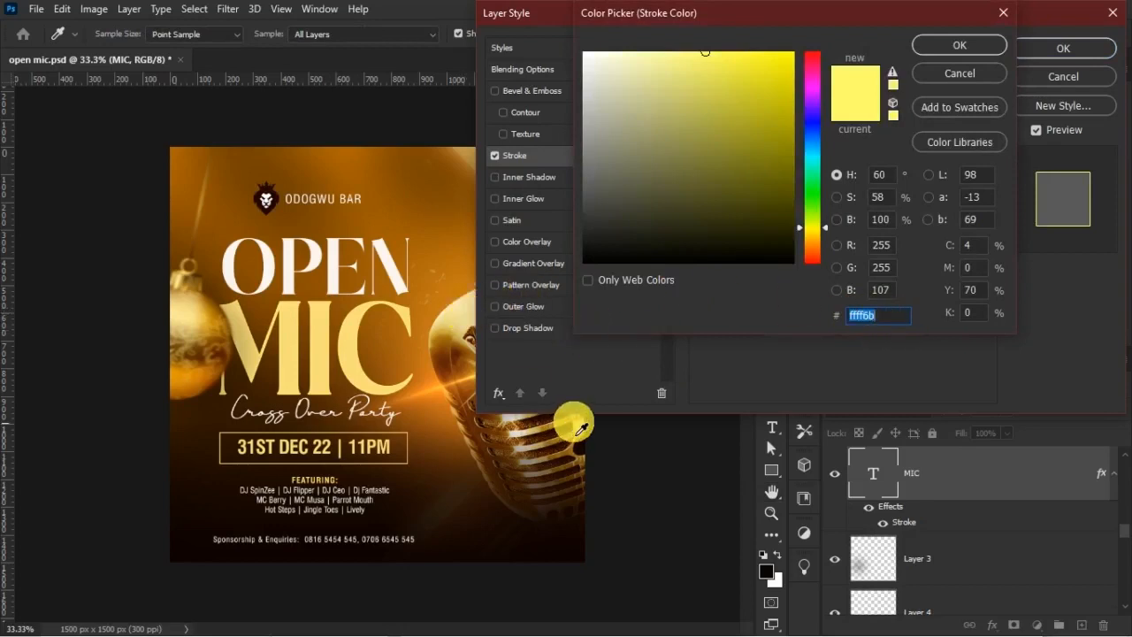
left_click(960, 45)
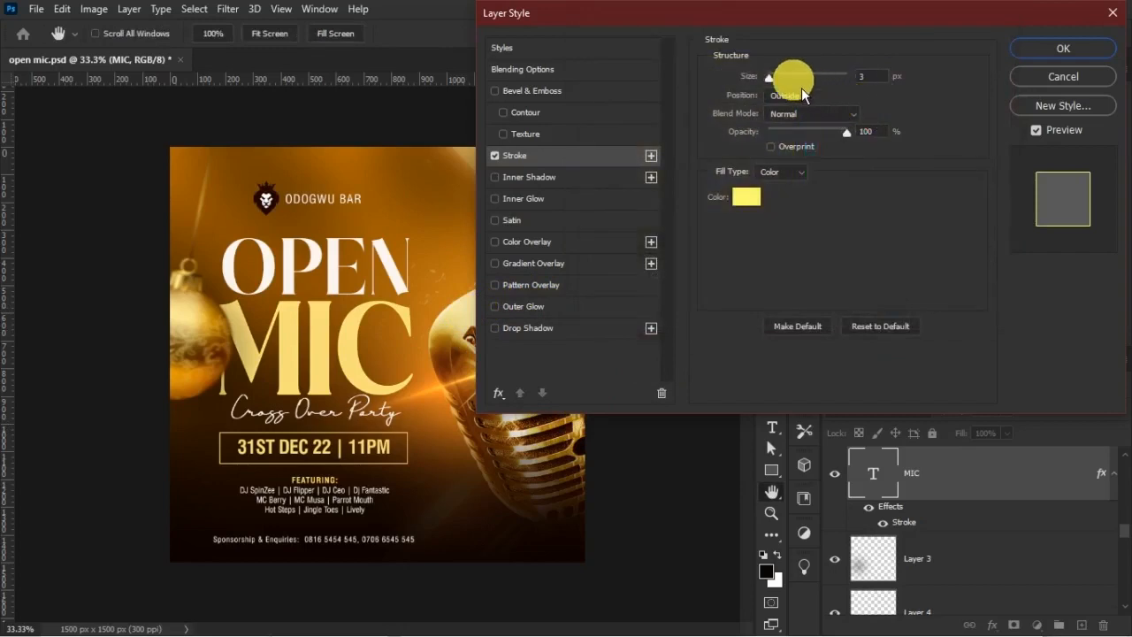
type("4")
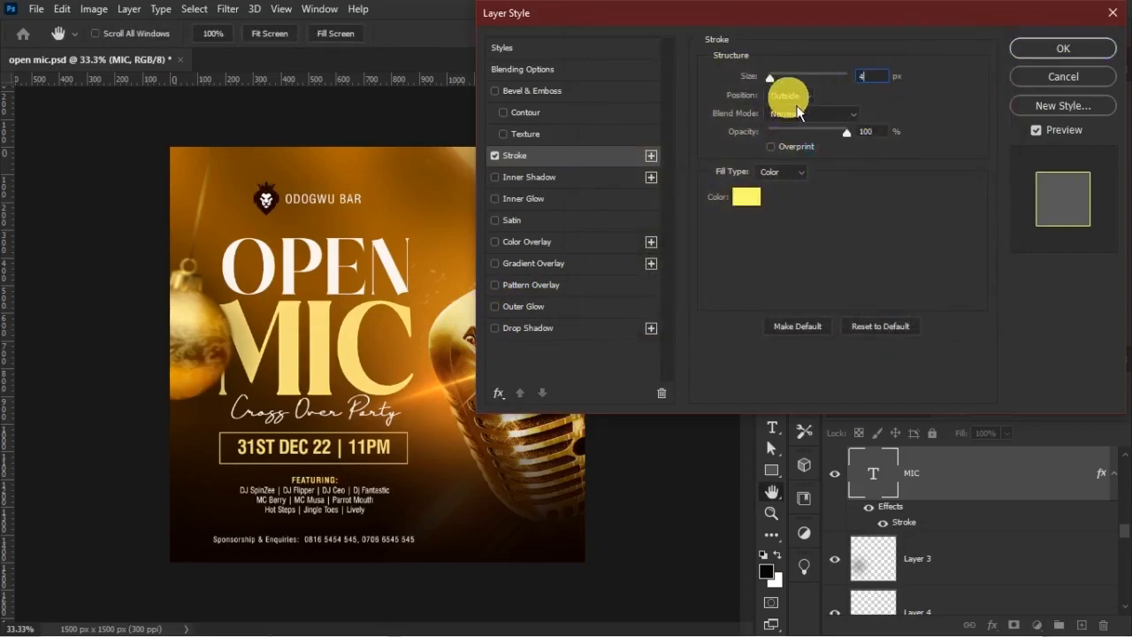
left_click(1063, 49)
key("ctrl+plus")
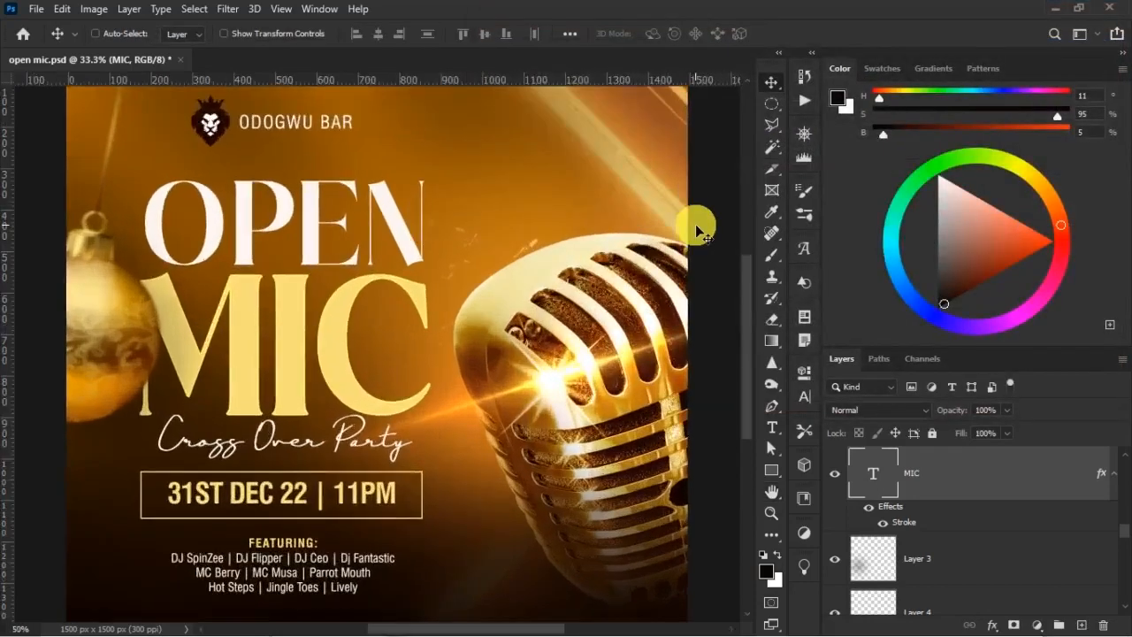
key("ctrl+plus")
key("ctrl+plus")
key("ctrl+plus")
key("ctrl+minus")
key("ctrl+minus")
key("ctrl+minus")
key("ctrl+minus")
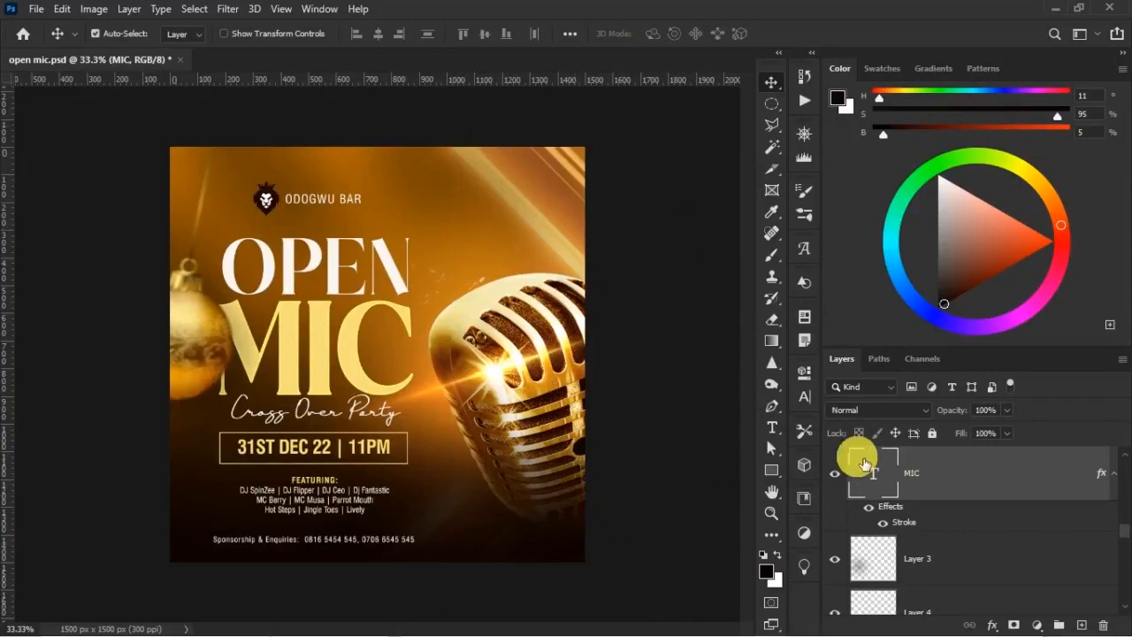
Collapse the BRAND LOGO and MIC groups and create a new empty layer directly above the MIC group
scroll(1026, 553, "up", 3)
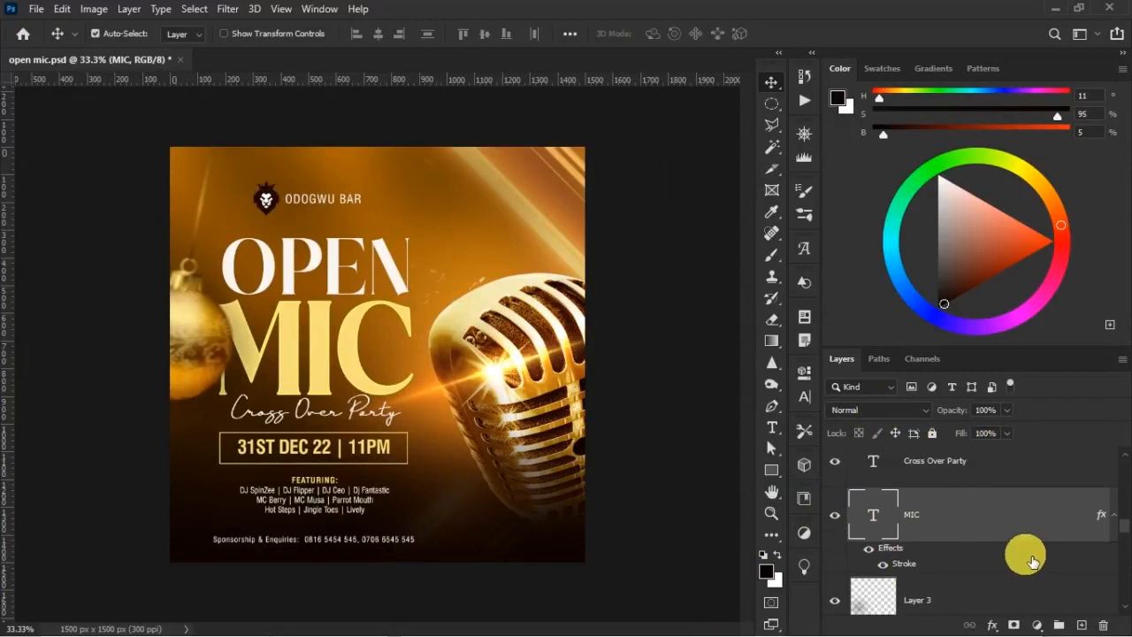
scroll(1026, 548, "up", 10)
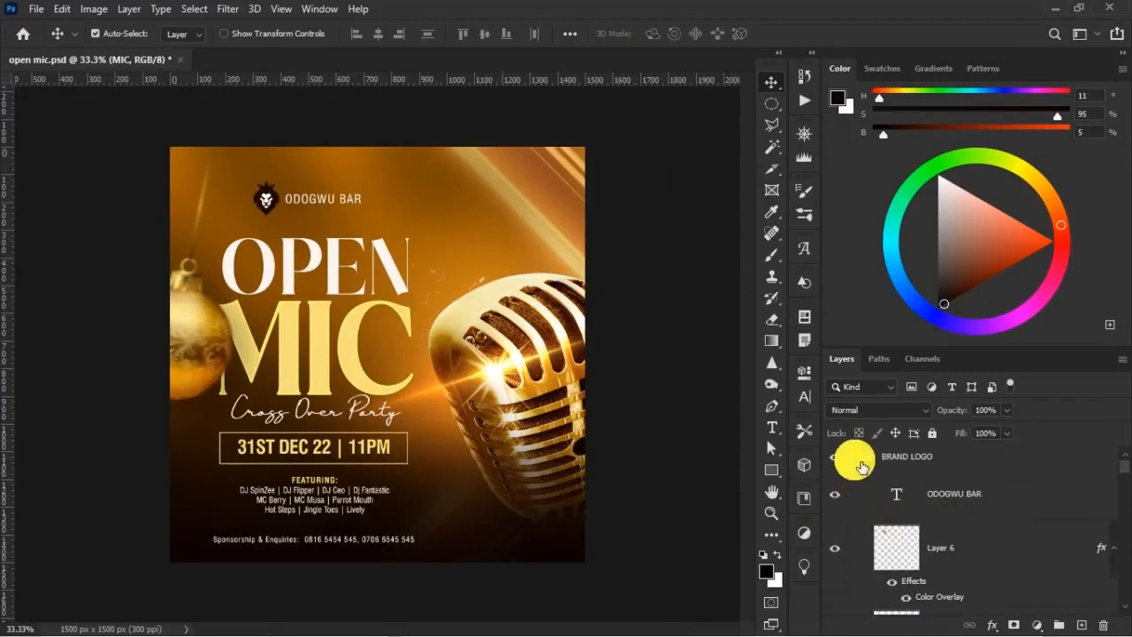
left_click(855, 458)
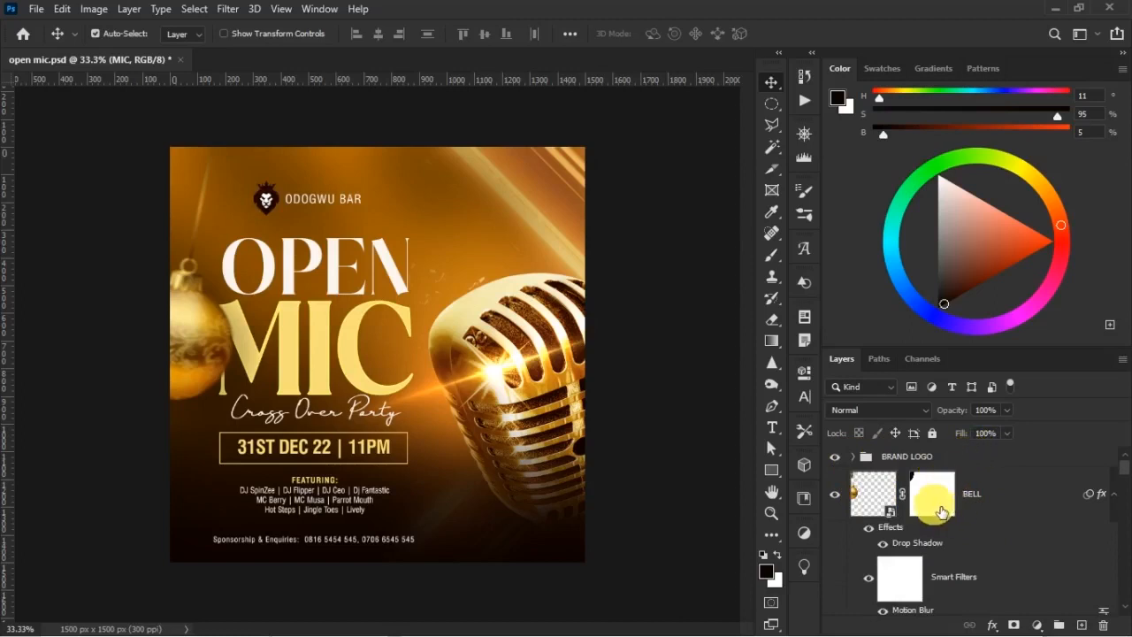
right_click(527, 458)
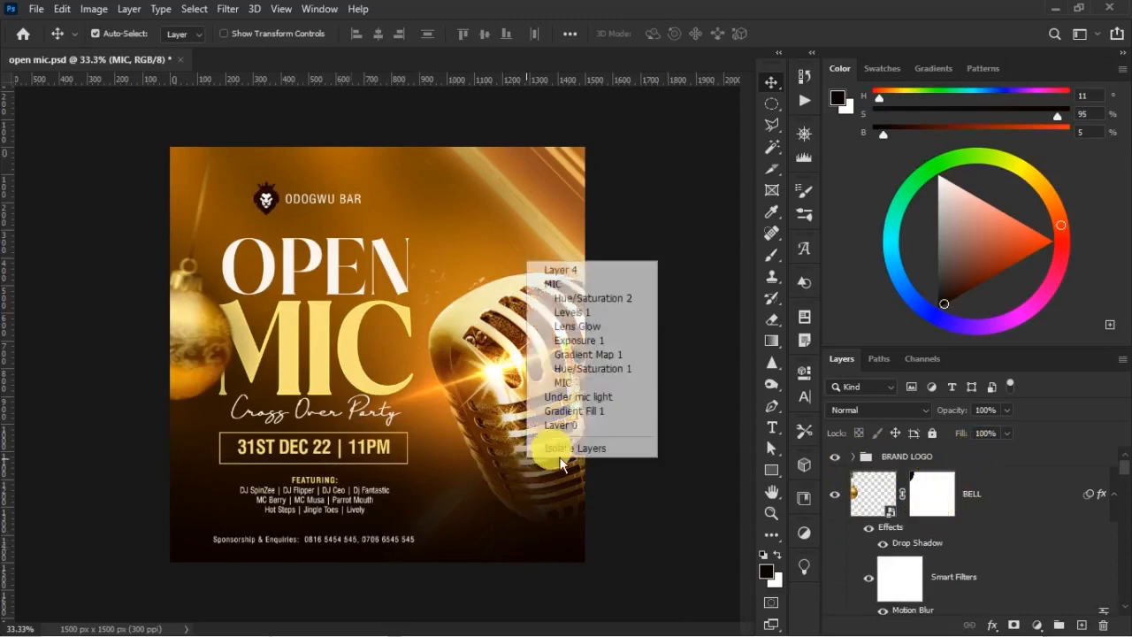
left_click(592, 284)
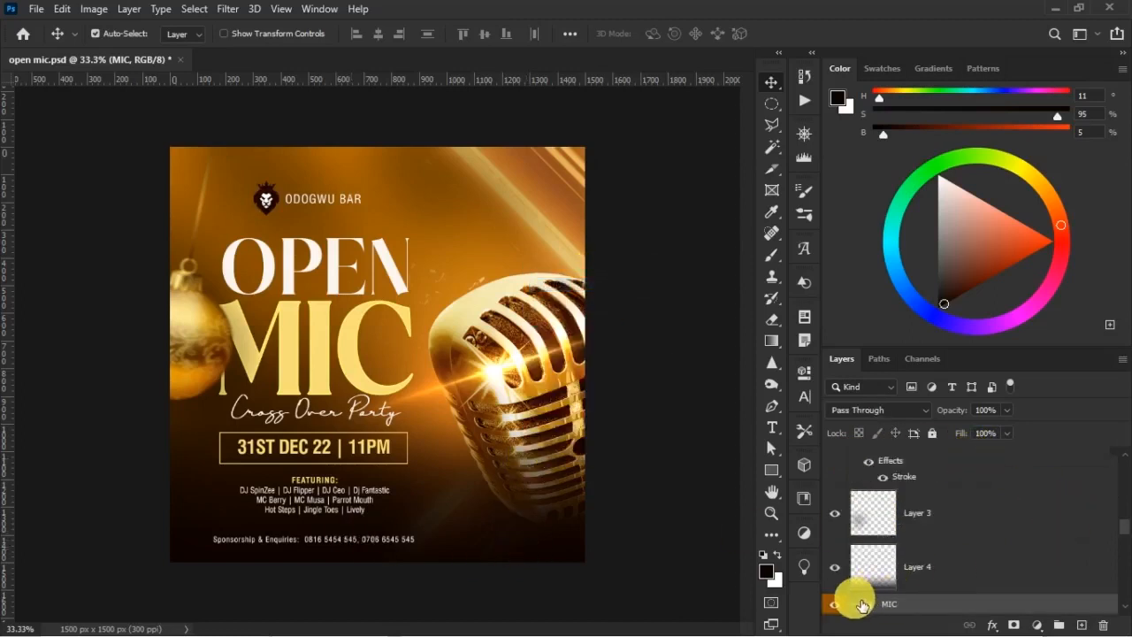
left_click(856, 603)
left_click(1082, 626)
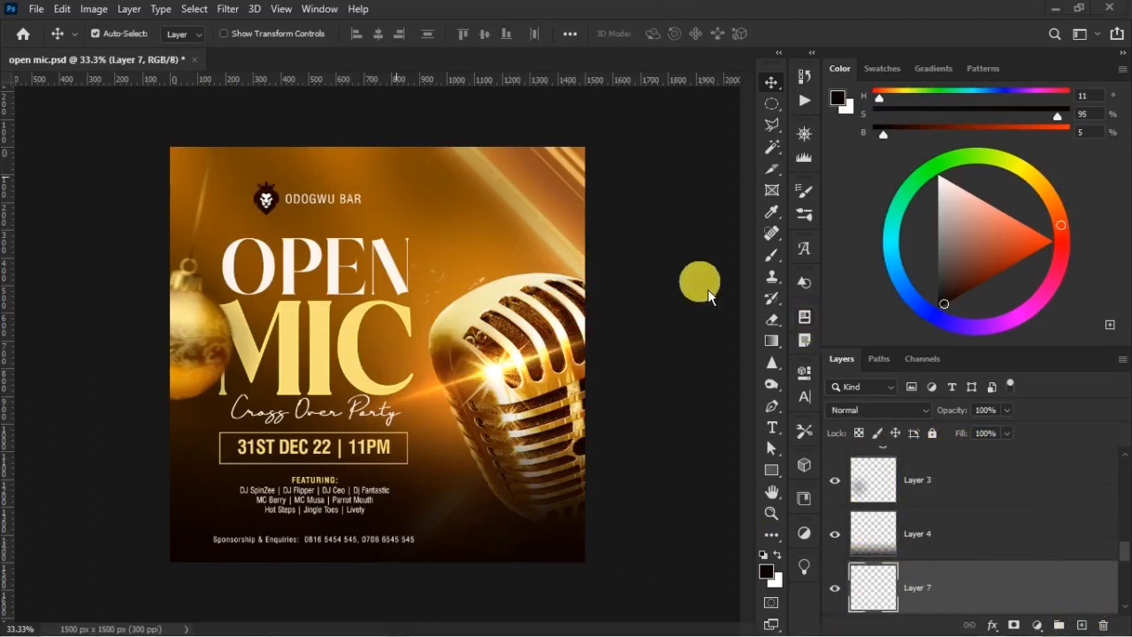
Pick the 476 px smoke-like brush from the Click3D complete brush sets for the Brush tool
left_click(778, 261)
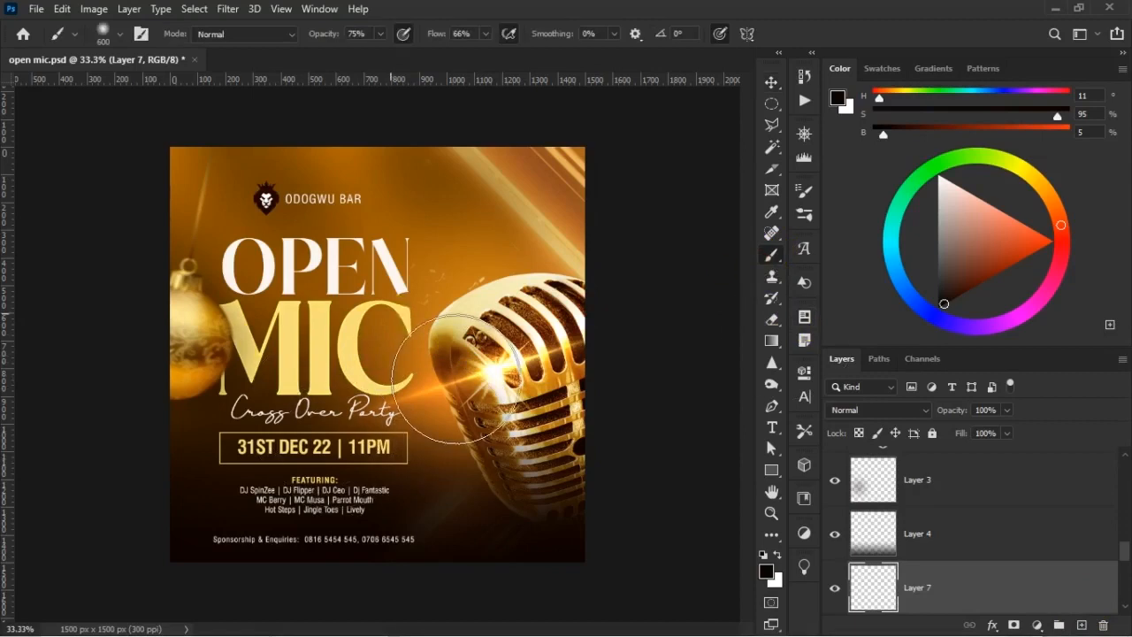
right_click(442, 381)
left_click(592, 517)
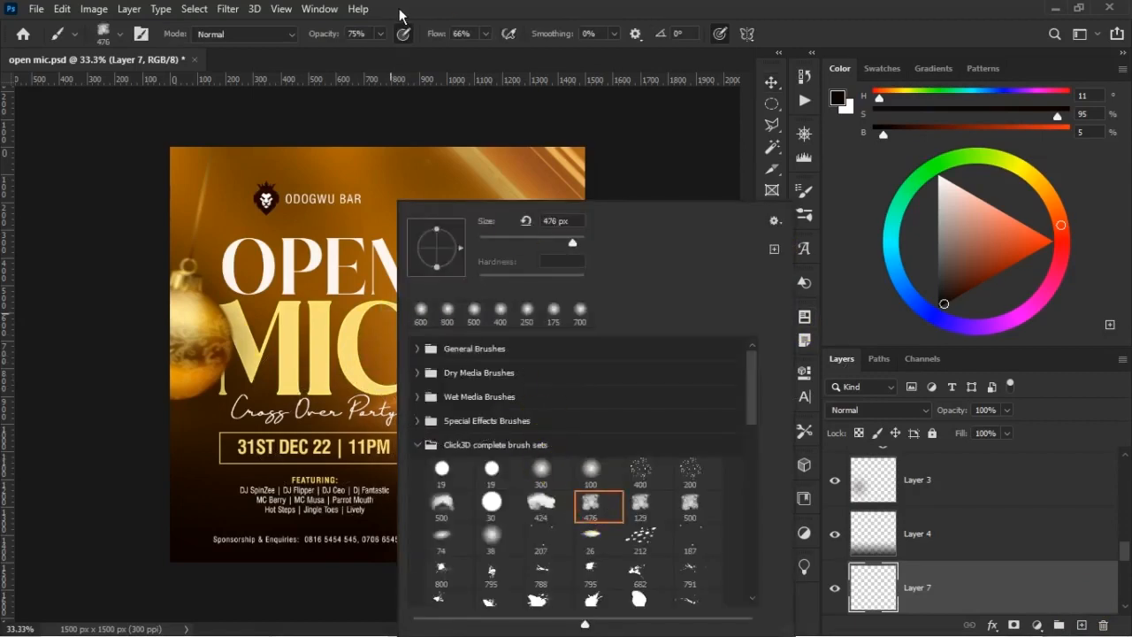
left_click(500, 16)
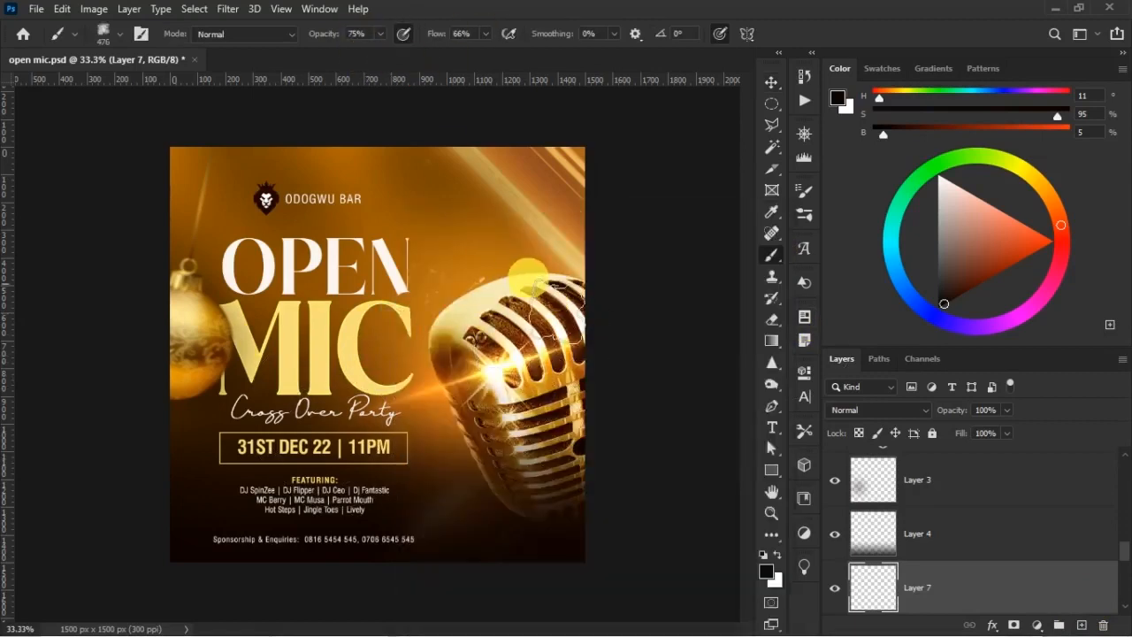
Paint near-black smoke around the flyer's lower corners and bottom edge on Layer 7, enlarging the brush to 1000 px
key("bracketright")
key("bracketright")
key("bracketright")
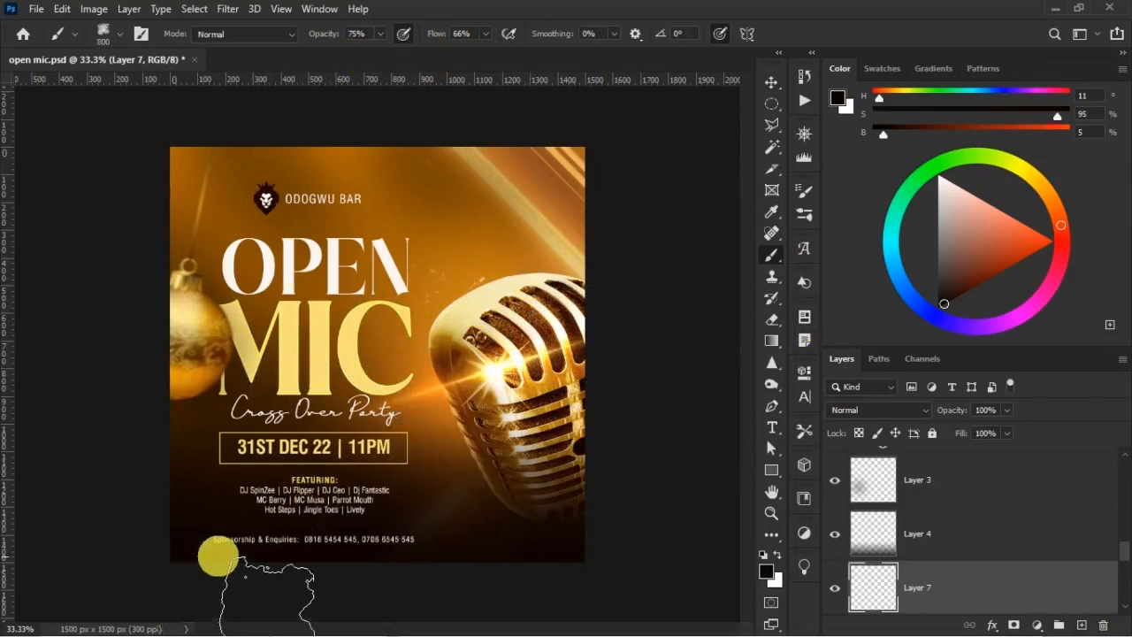
left_click(199, 553, "alt")
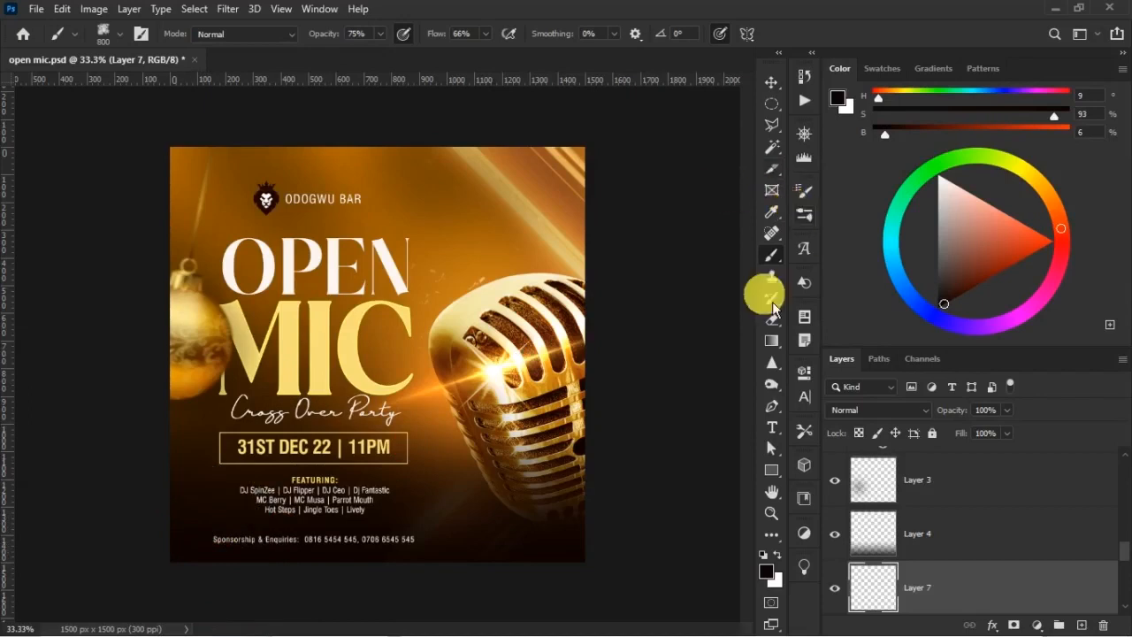
key("bracketright")
key("bracketright")
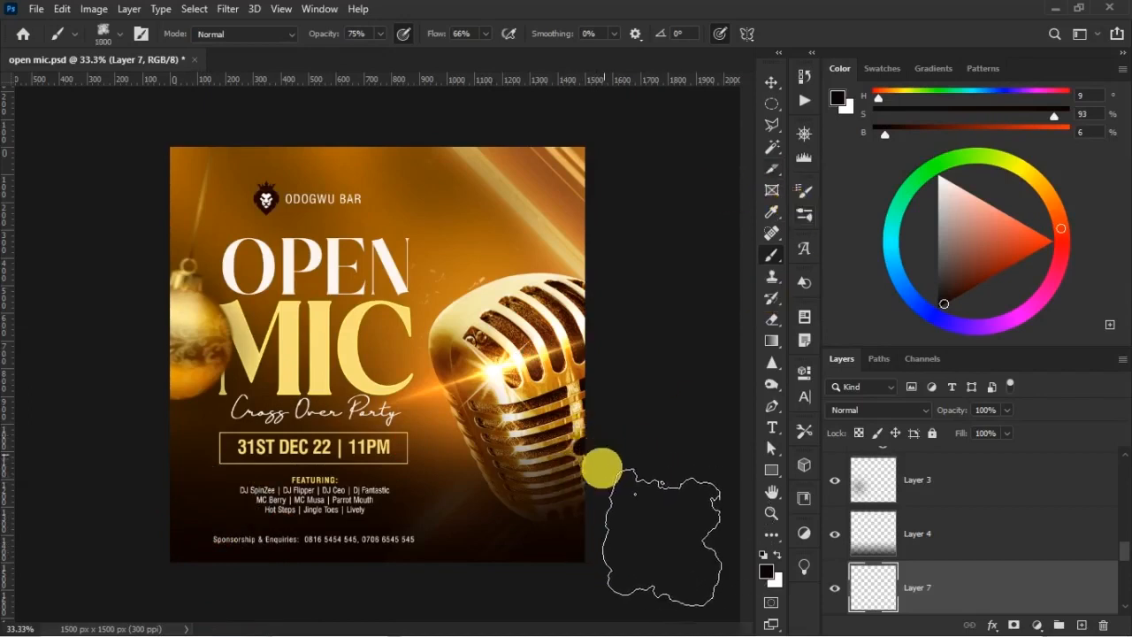
mouse_move(617, 497)
left_mouse_down()
mouse_move(428, 590)
mouse_move(452, 580)
left_mouse_up()
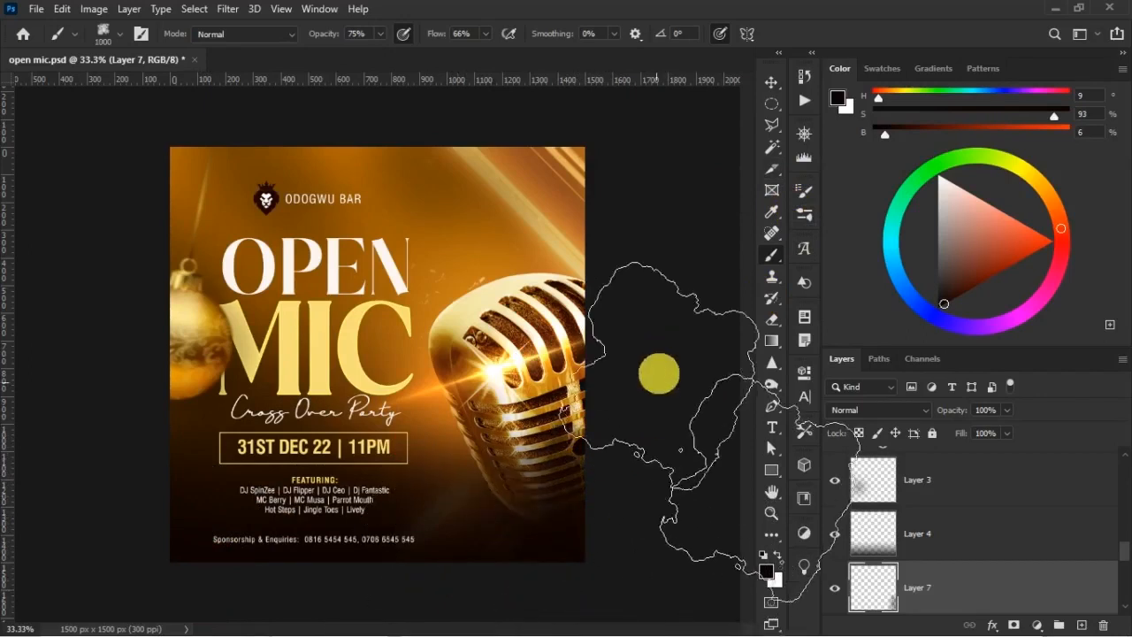
left_click(654, 339)
left_click(249, 593)
left_click(141, 569)
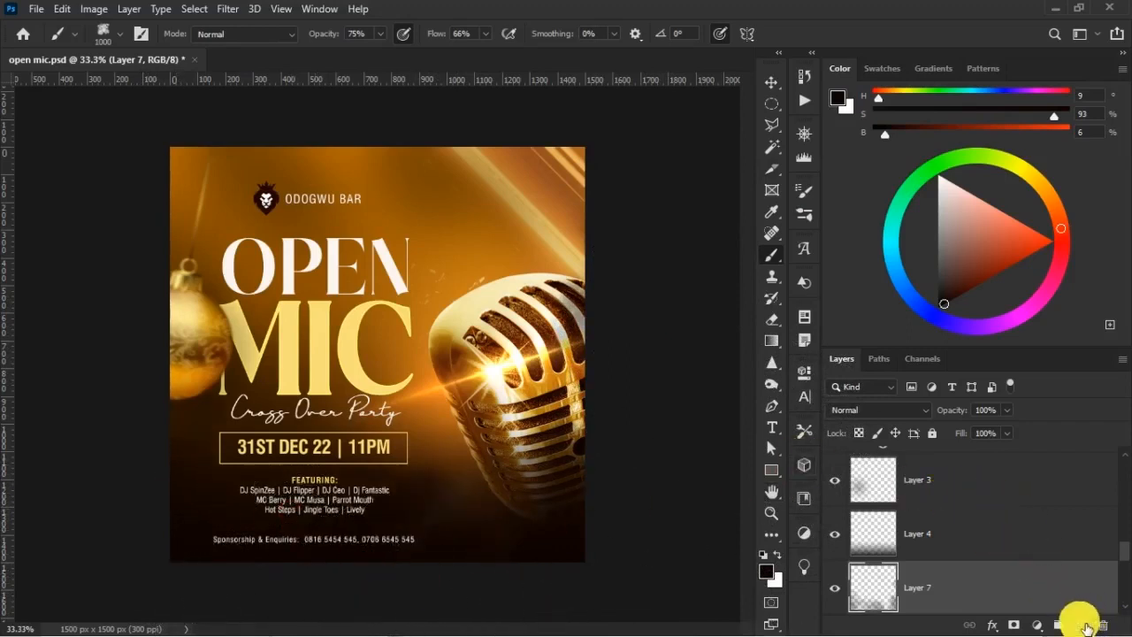
Create another empty layer and place it between Layer 7 and the MIC group
left_click(1083, 624)
scroll(946, 548, "down", 3)
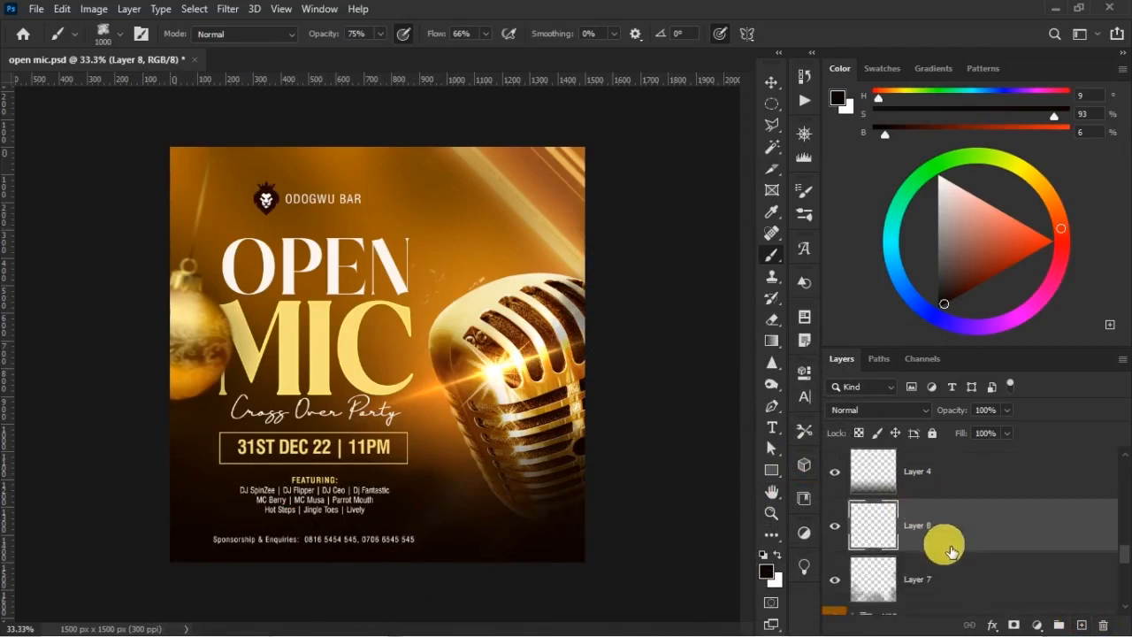
mouse_move(961, 512)
left_mouse_down()
mouse_move(980, 546)
mouse_move(964, 559)
left_mouse_up()
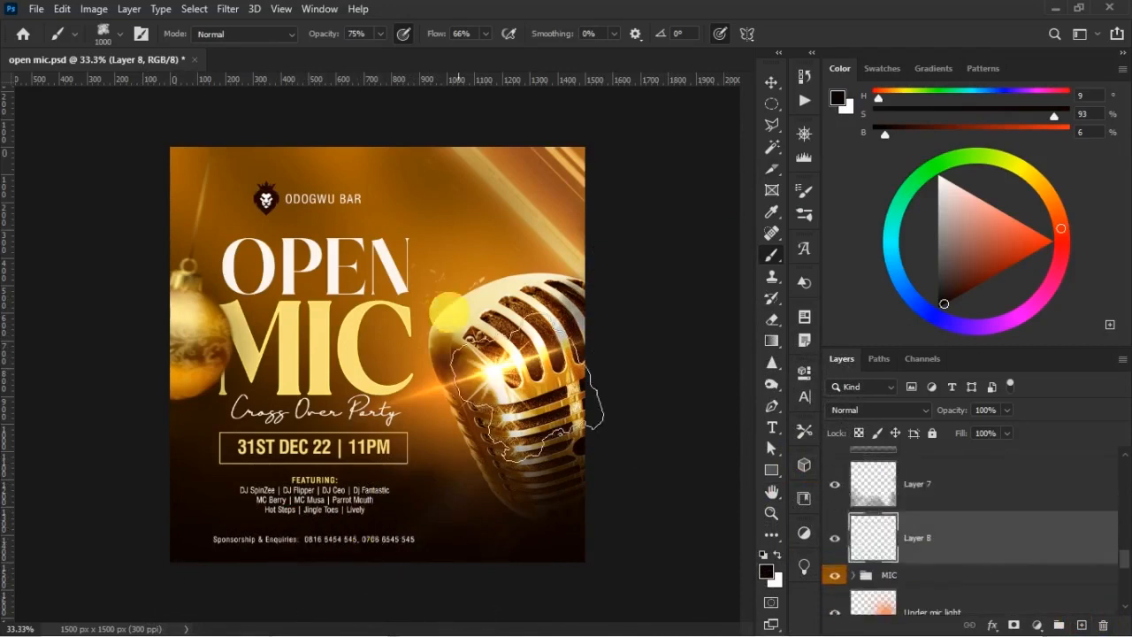
Set up a soft round brush at 800 px, 100% opacity and 79% flow with a near-black brown (H 11, S 93, B 4)
right_click(482, 403)
left_click(488, 321)
left_click(673, 142)
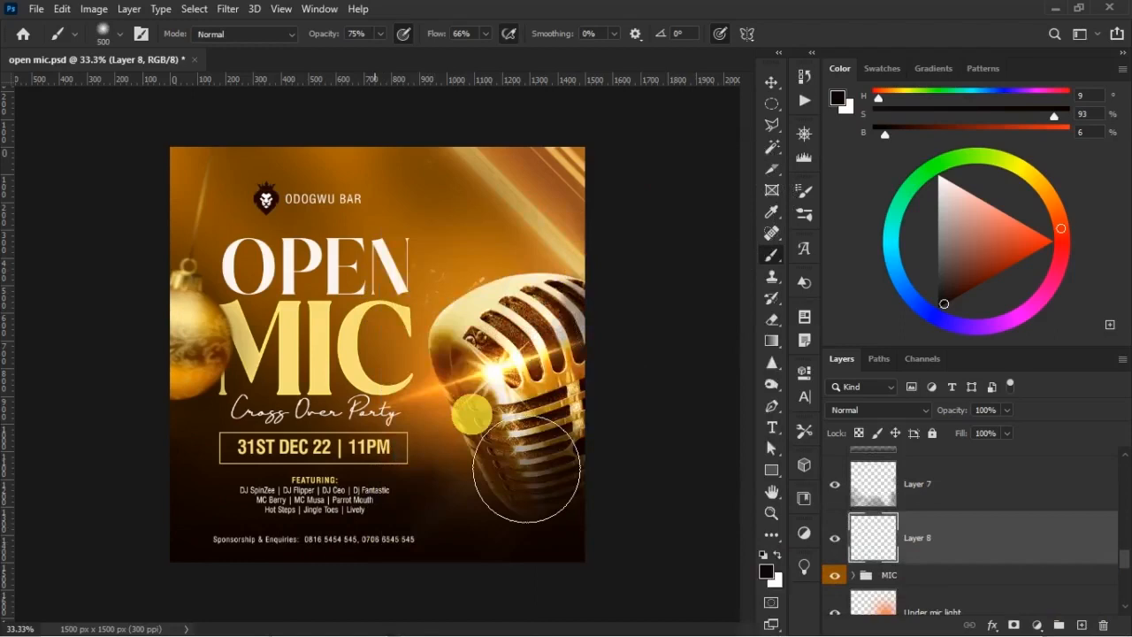
left_click(447, 552, "alt")
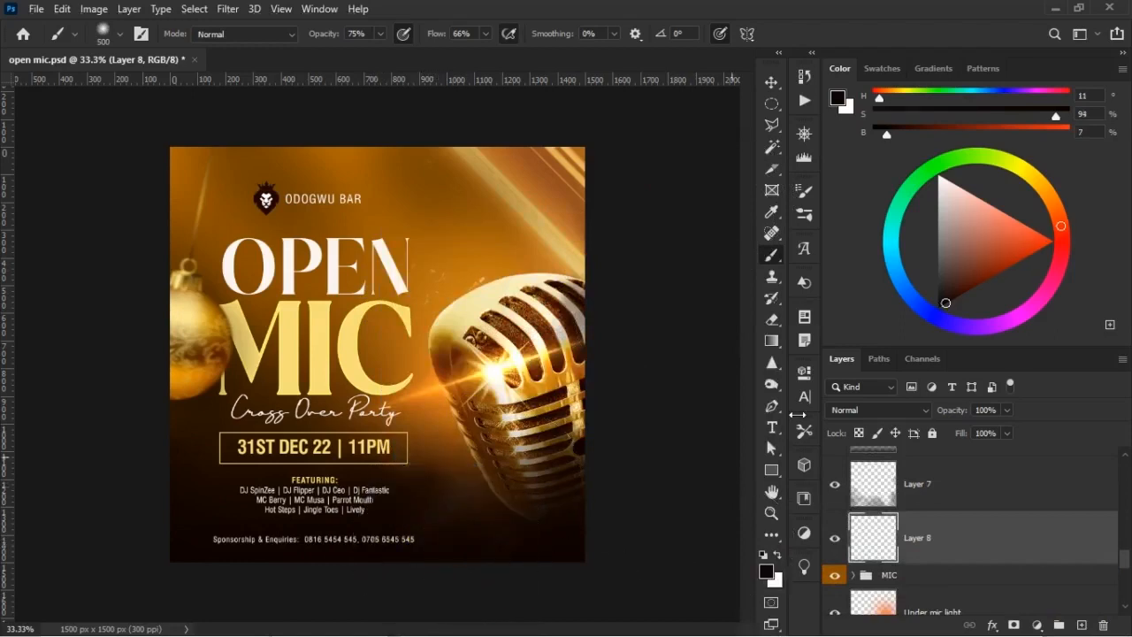
left_click(776, 576)
left_click(780, 256)
key("Return")
key("b")
key("bracketright")
key("bracketright")
key("bracketright")
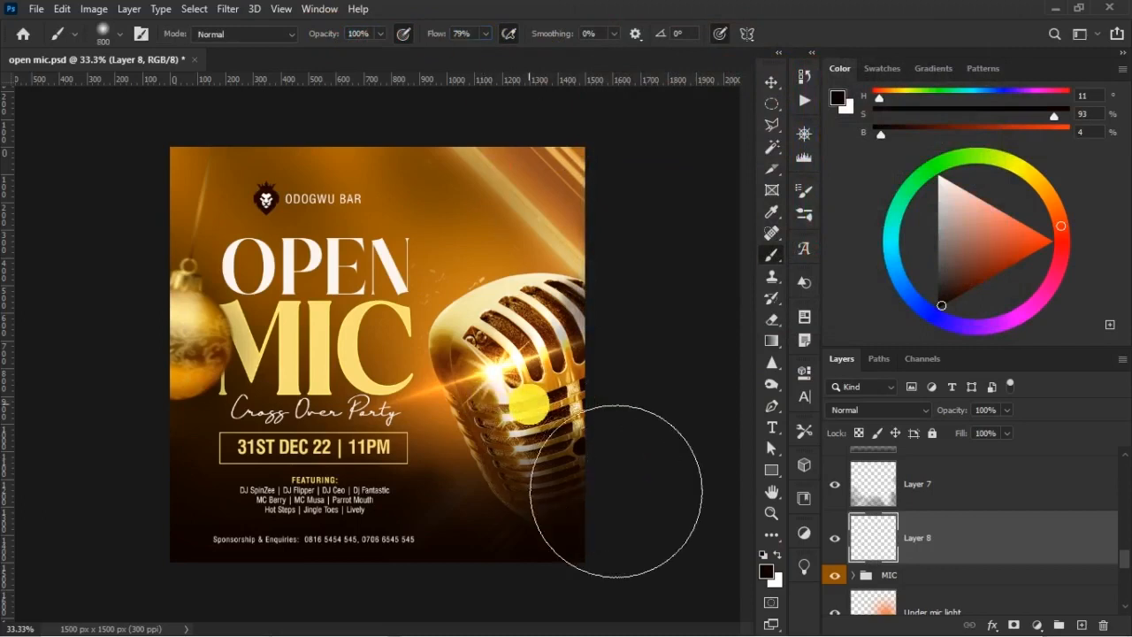
Darken the flyer's bottom edge and the microphone's base on Layer 8, and set the layer to 58% opacity and 75% fill
mouse_move(647, 497)
left_mouse_down()
mouse_move(374, 579)
mouse_move(448, 592)
mouse_move(500, 619)
left_mouse_up()
left_click_drag(428, 533, 472, 558)
mouse_move(611, 553)
left_mouse_down()
mouse_move(190, 604)
mouse_move(201, 561)
left_mouse_up()
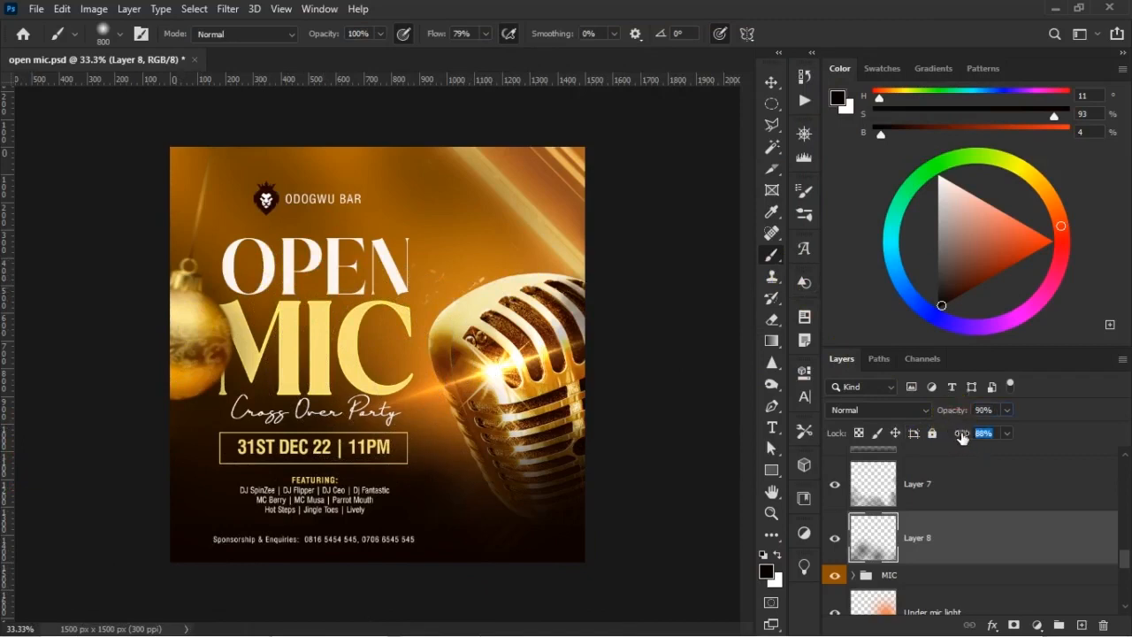
left_click_drag(958, 412, 955, 411)
left_click(834, 538)
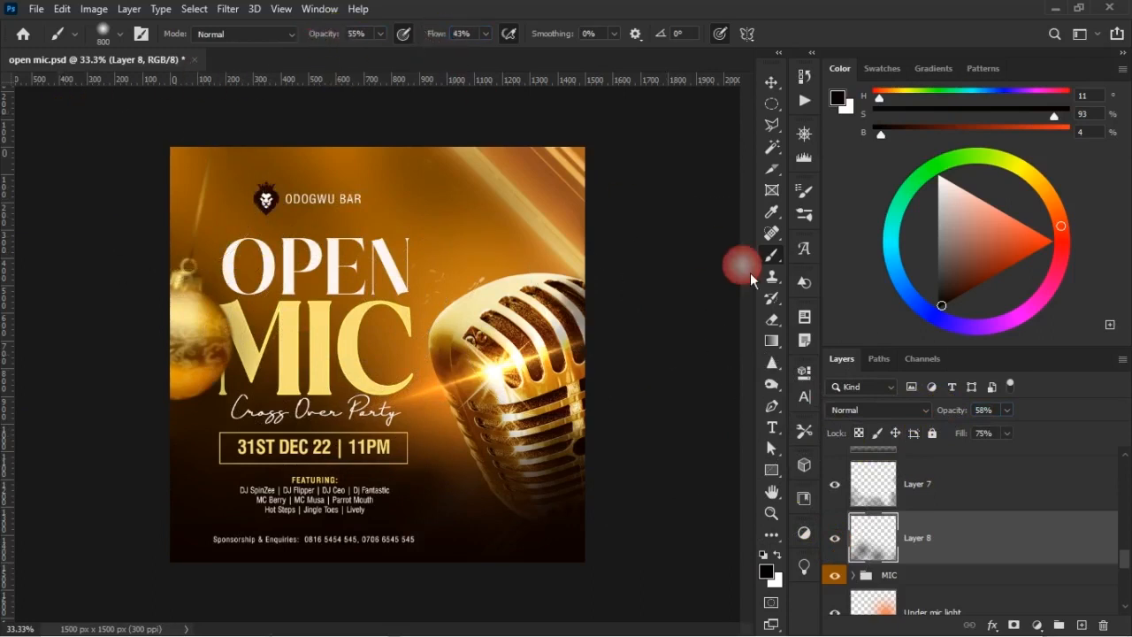
Create a new layer above Layer 8 and shade the flyer's top edge with a 600 px soft brush at 55% opacity and 43% flow
left_click(1080, 625)
key("bracketleft")
key("bracketleft")
key("bracketleft")
key("bracketleft")
key("bracketright")
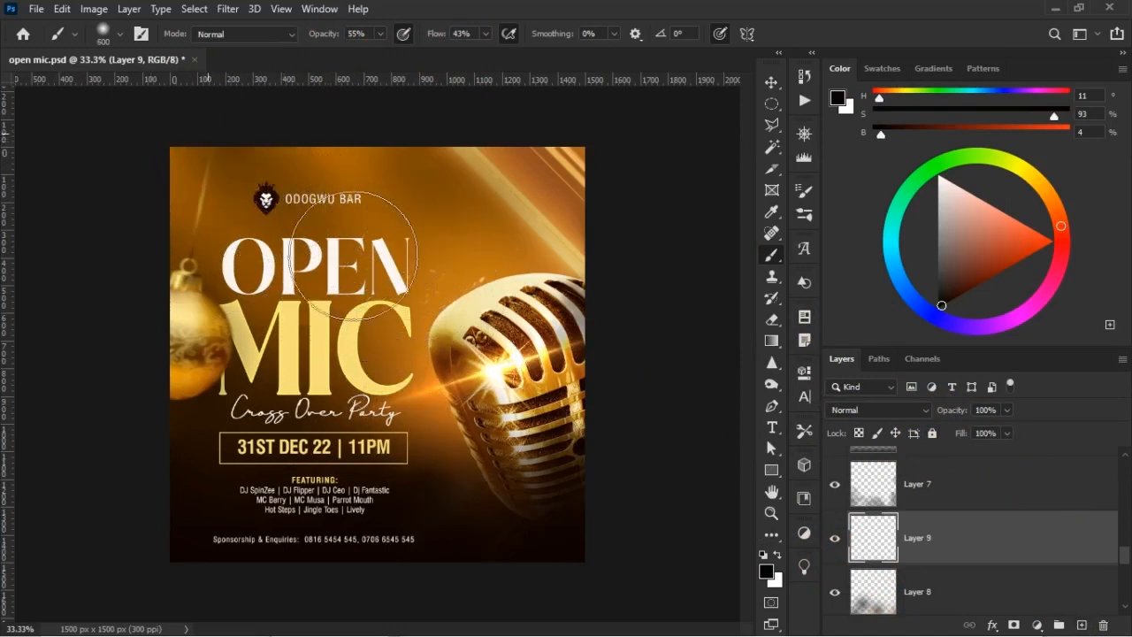
left_click(290, 193)
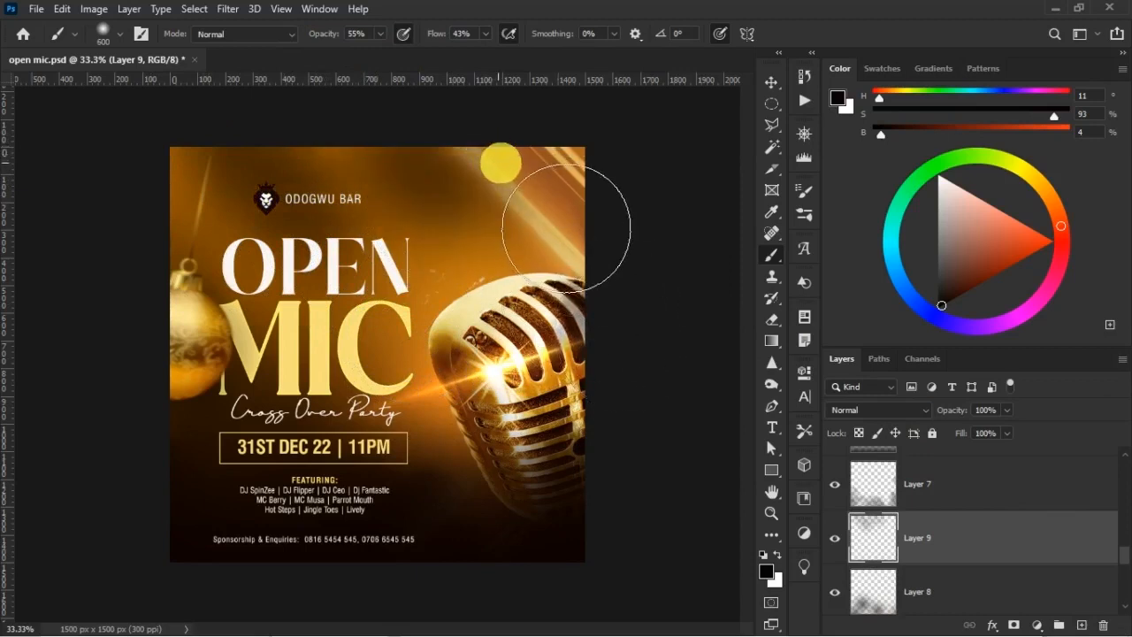
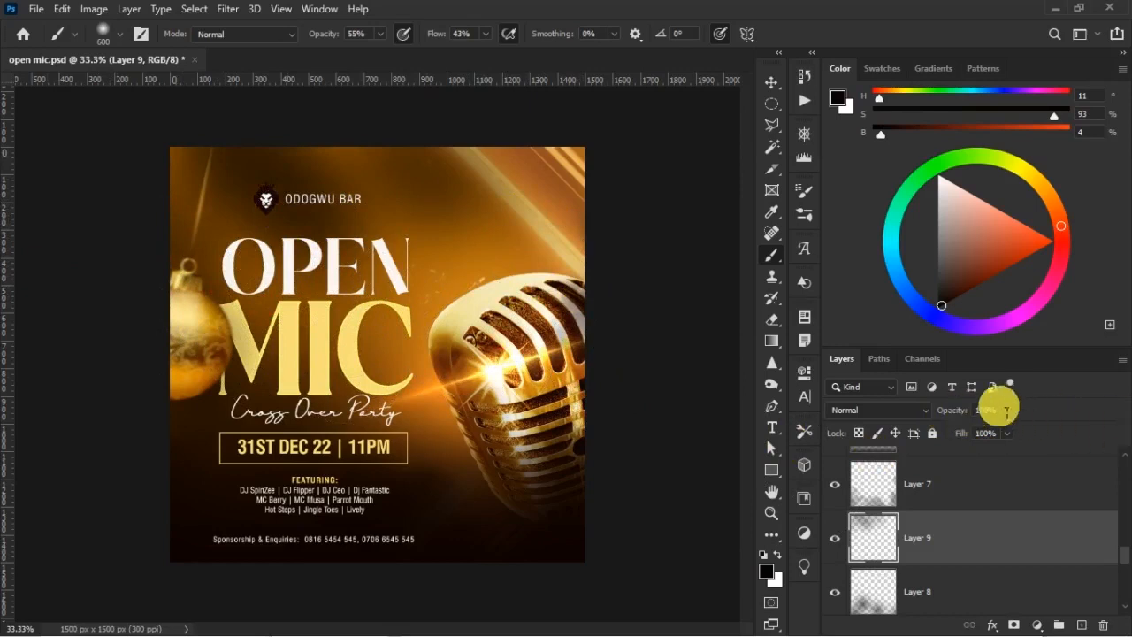
Set Layer 9 to 55% opacity and 48% fill, and compare the flyer with and without its shading
left_click_drag(935, 408, 956, 431)
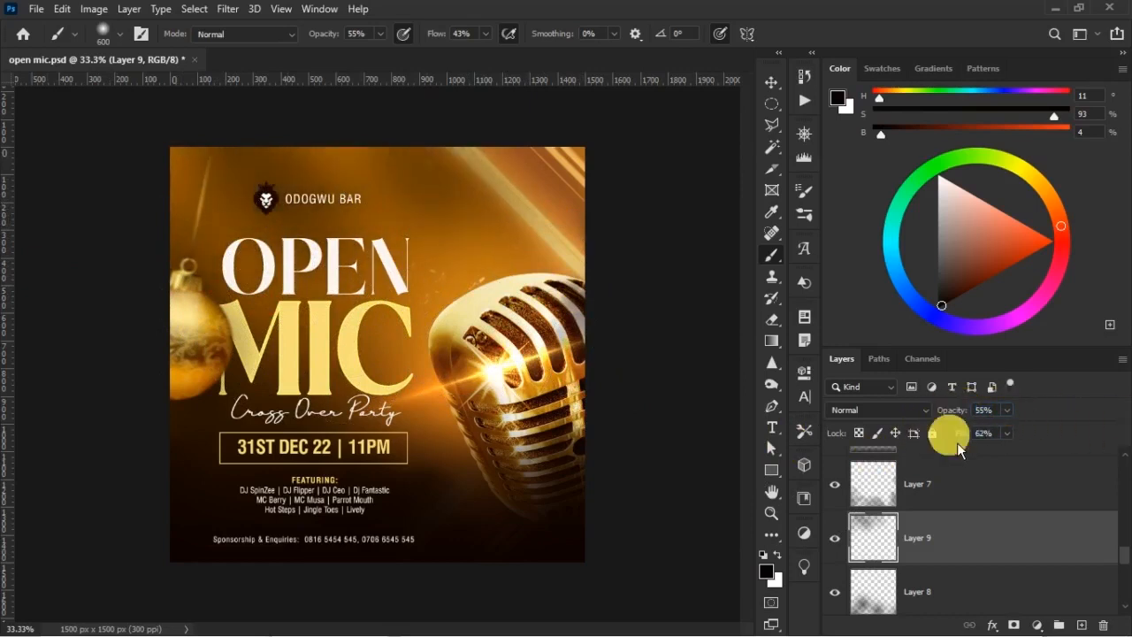
left_click(836, 539)
left_click(836, 540)
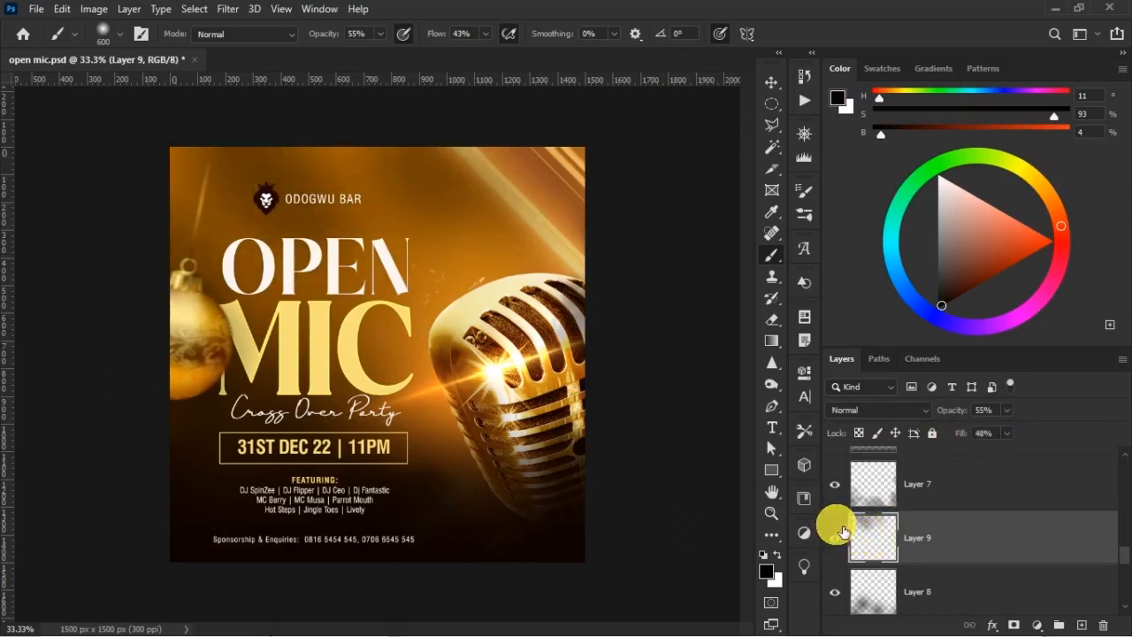
left_click(838, 535)
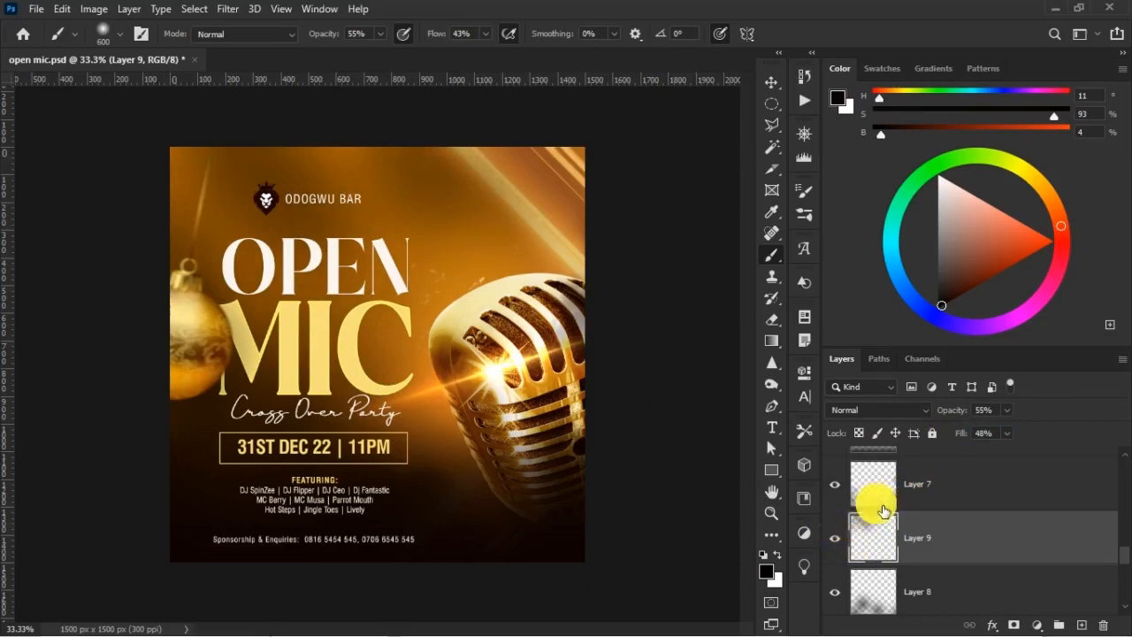
Paint white with the 600 px soft brush on the techno-lights copy layer's mask to reveal light streaks around the microphone's base
key("v")
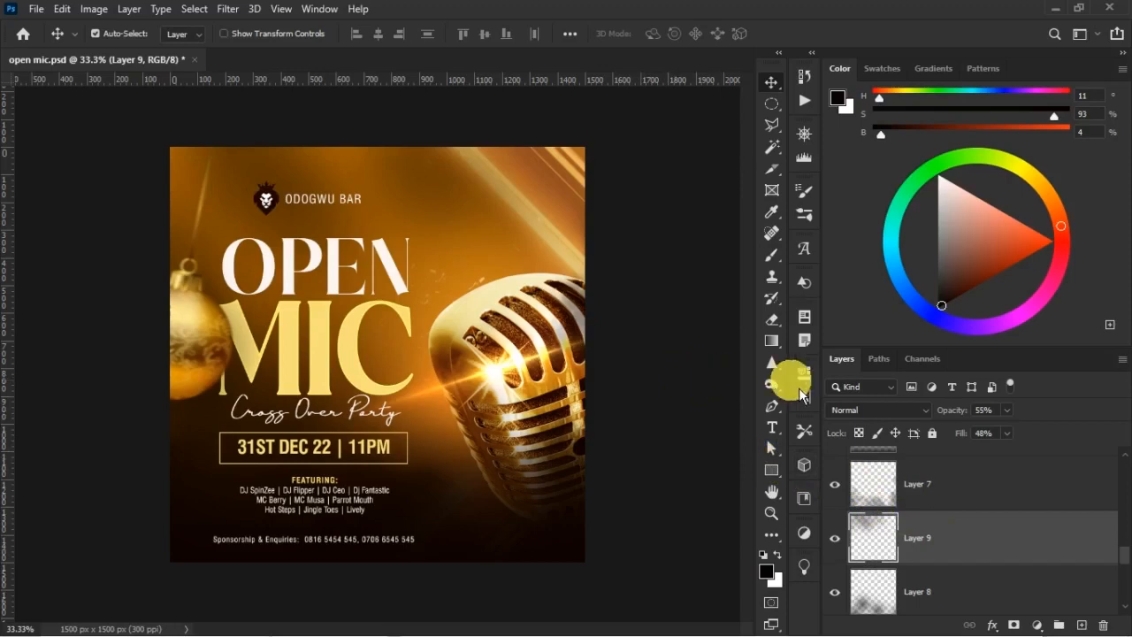
right_click(556, 243)
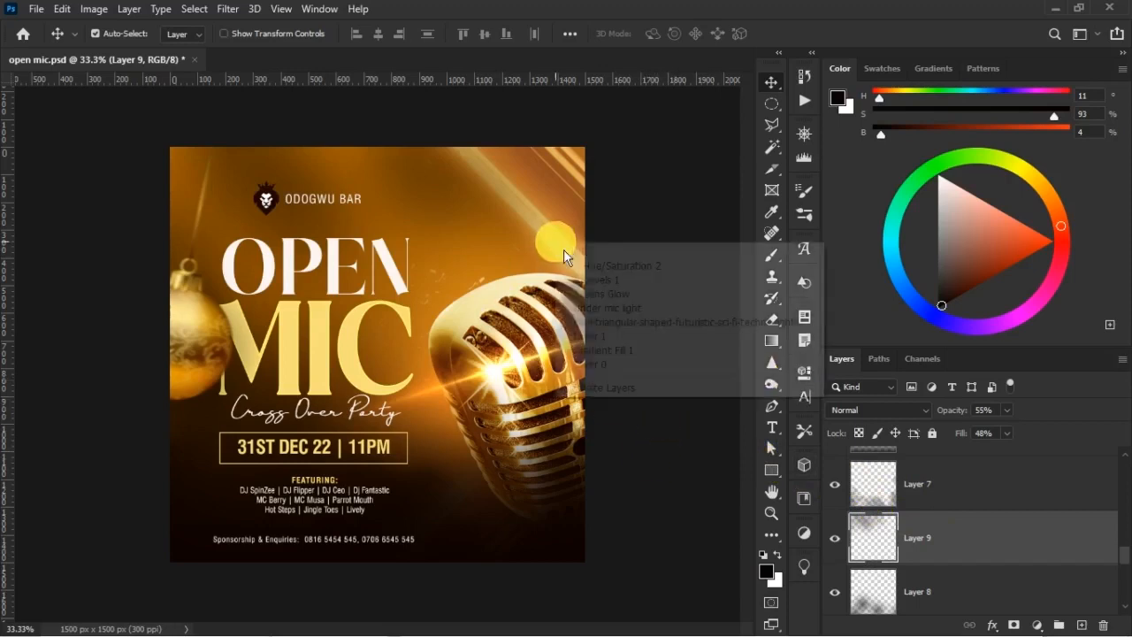
left_click(640, 325)
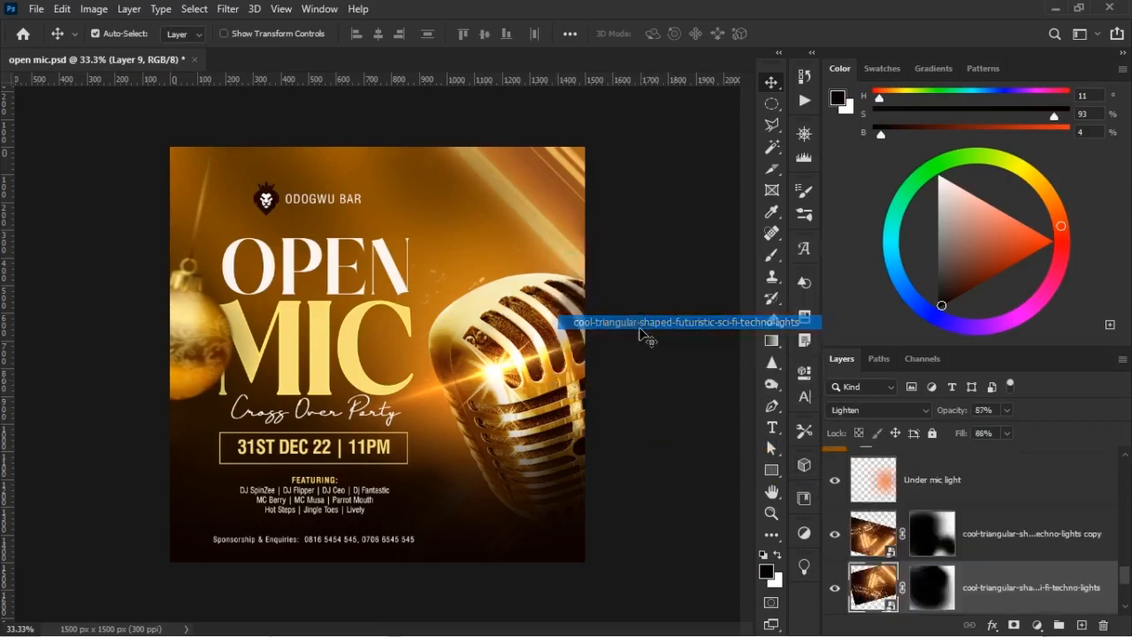
left_click(932, 534, "shift")
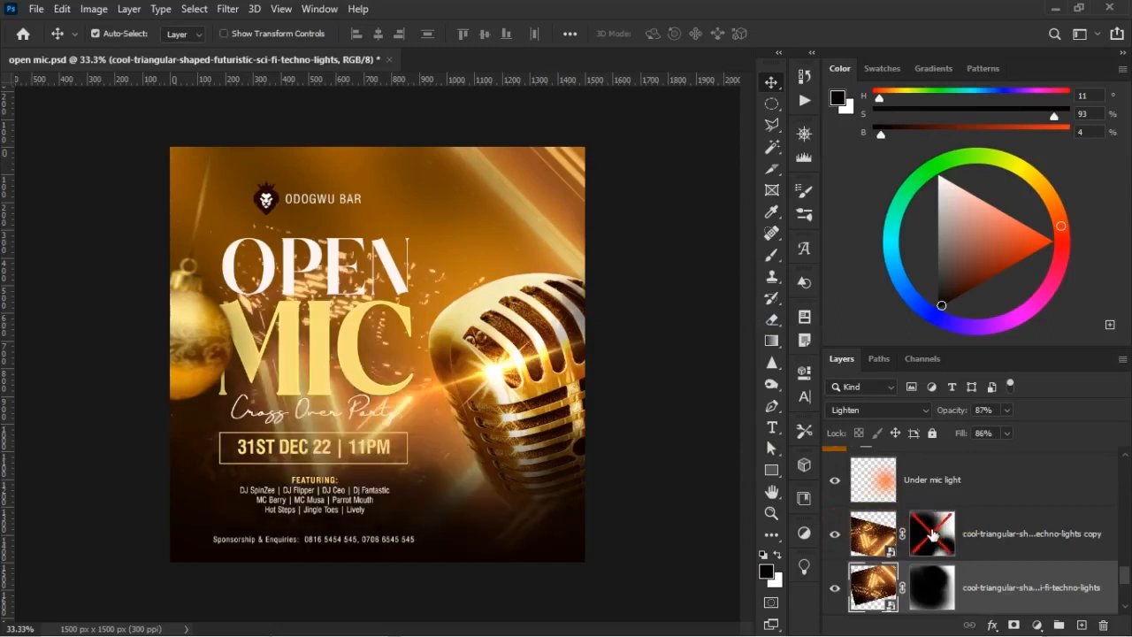
left_click(933, 536)
key("b")
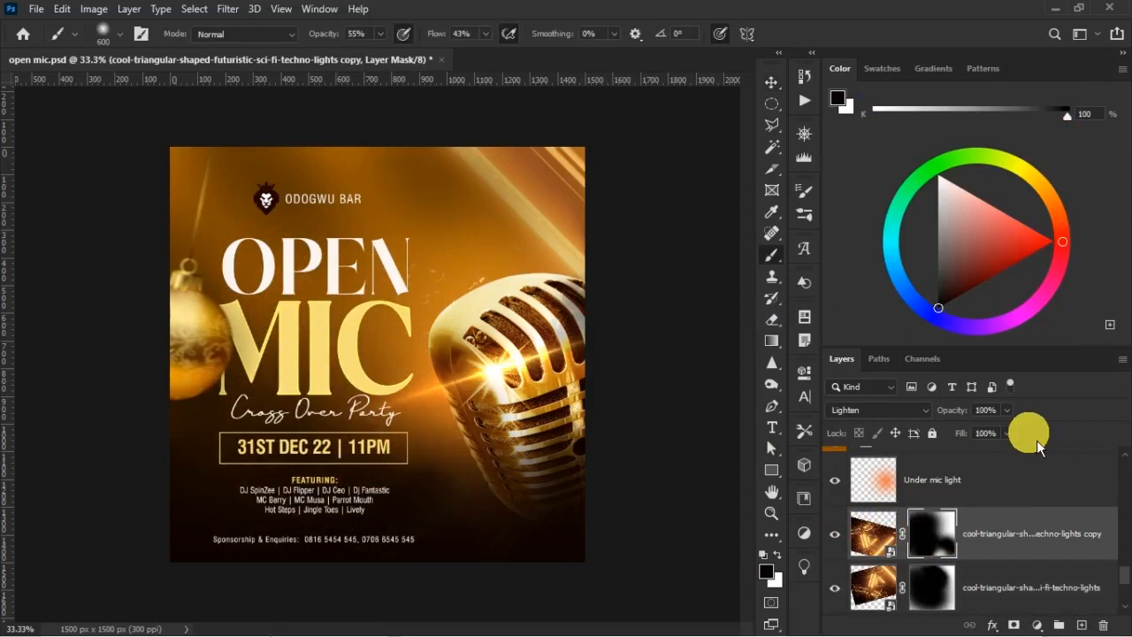
mouse_move(502, 533)
left_mouse_down()
mouse_move(513, 502)
mouse_move(504, 511)
left_mouse_up()
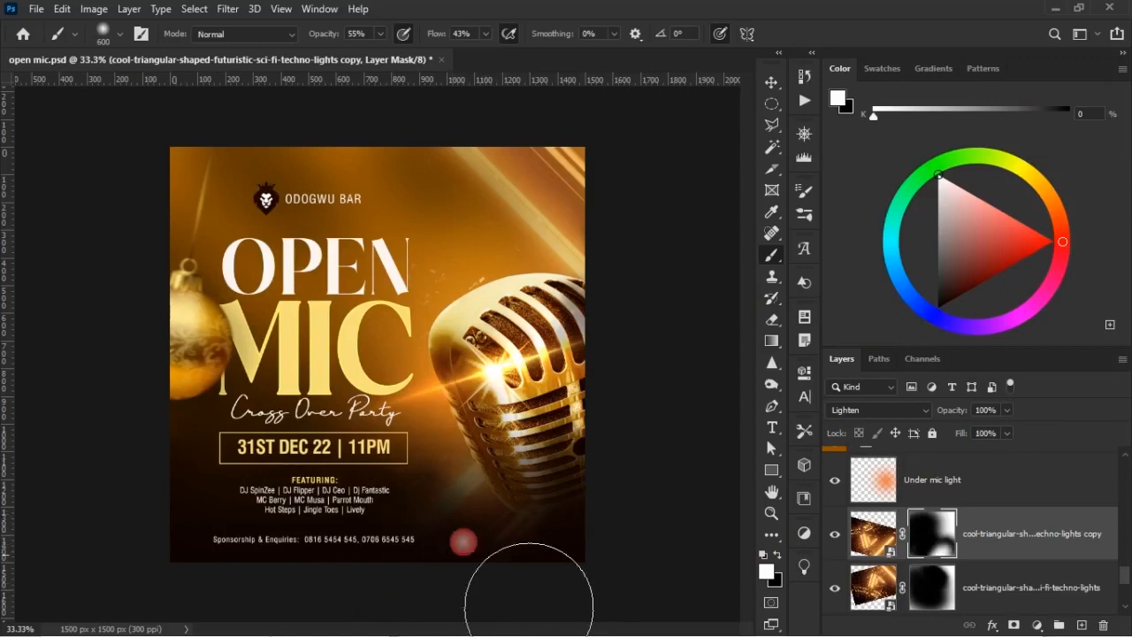
mouse_move(566, 496)
left_mouse_down()
mouse_move(442, 534)
mouse_move(542, 480)
left_mouse_up()
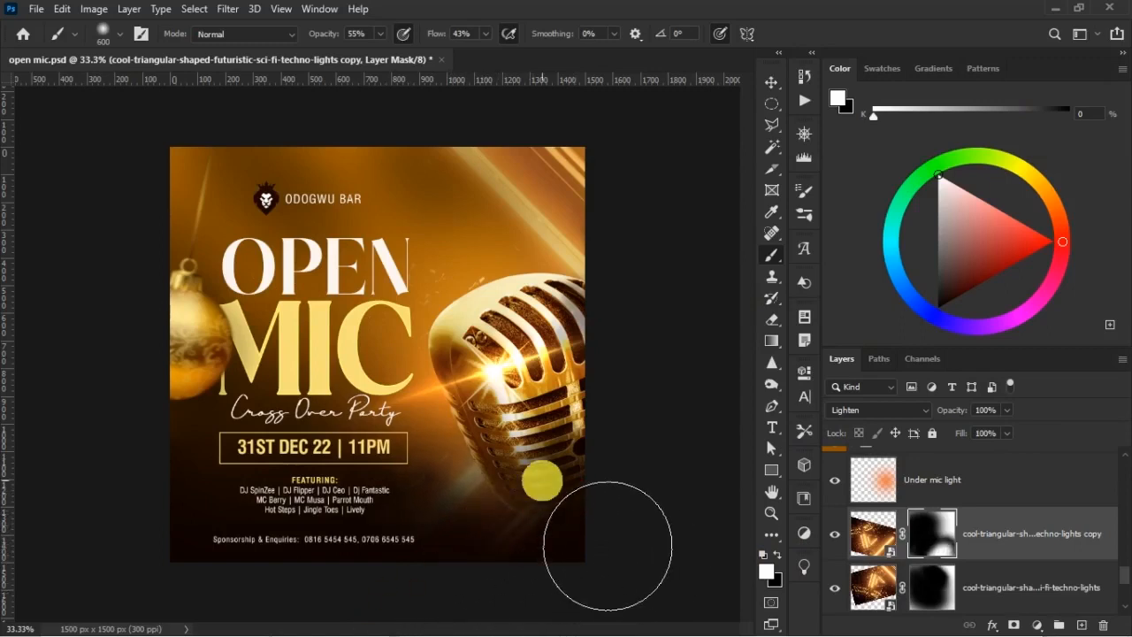
Hide the excess light at the flyer's lower-right corner by painting black on the same mask with a 300 px soft brush
key("x")
key("bracketleft")
key("bracketleft")
key("bracketleft")
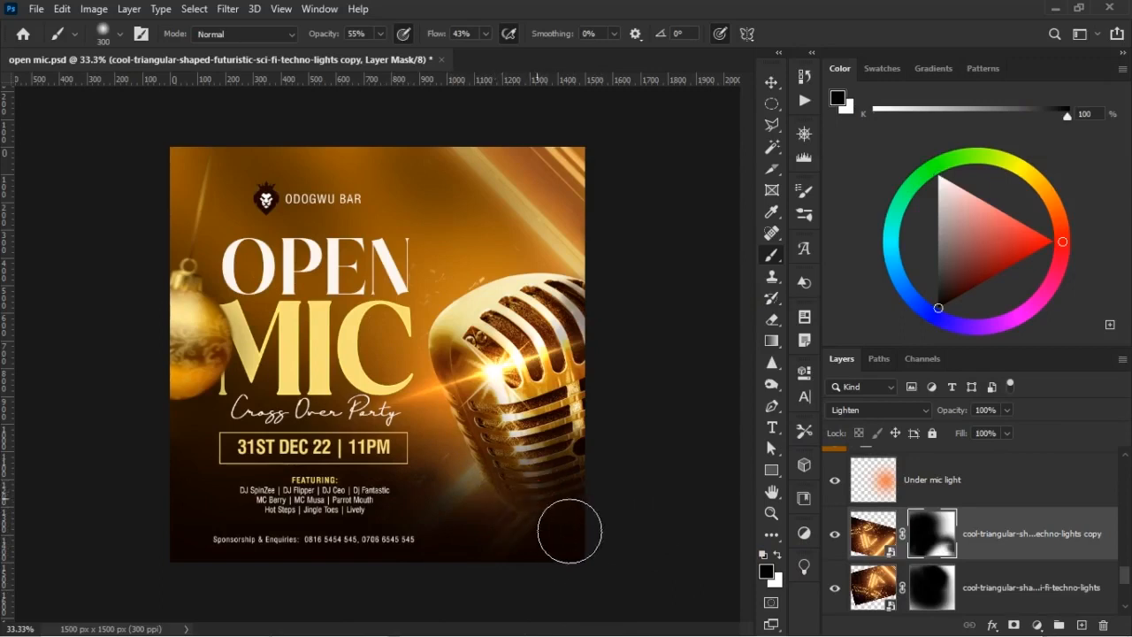
left_click_drag(632, 540, 590, 524)
left_click_drag(540, 489, 626, 545)
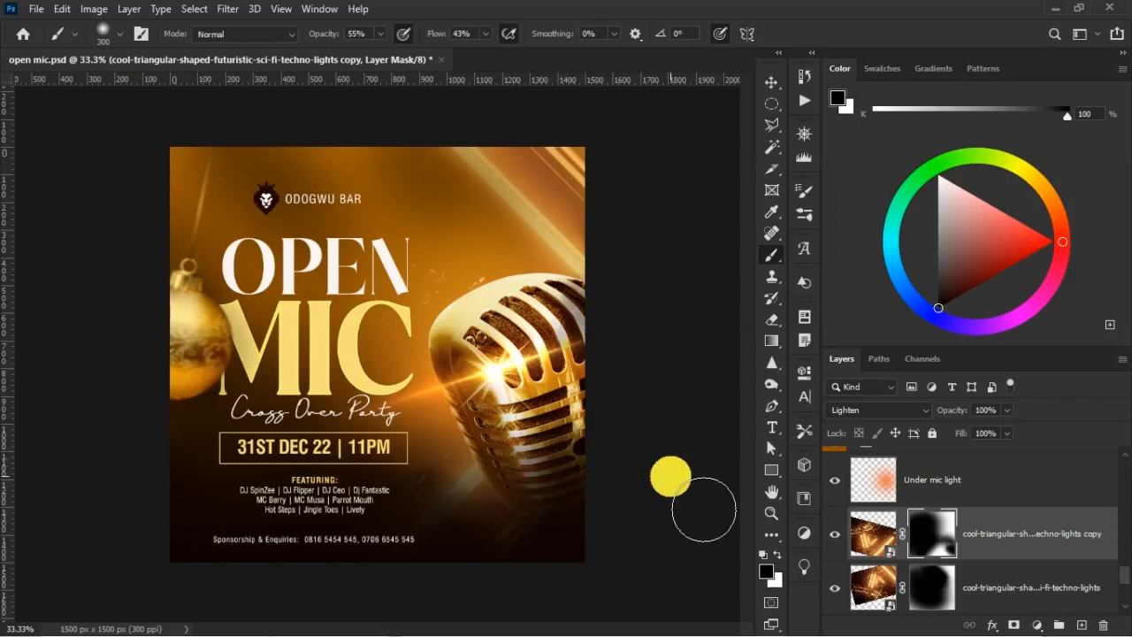
key("v")
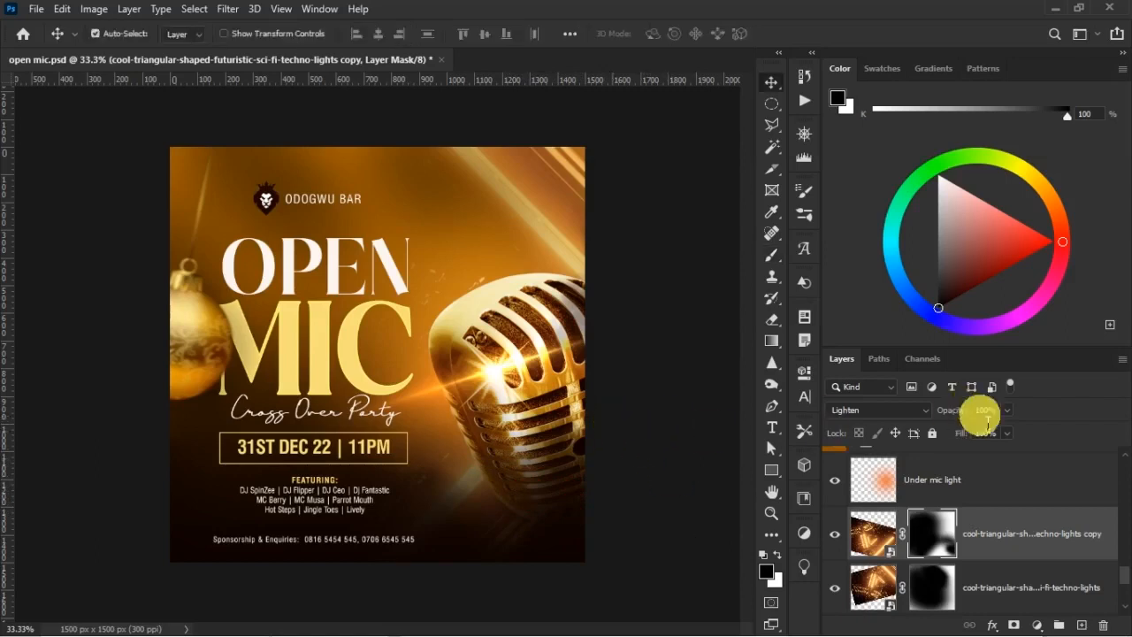
Add a Solid Color fill layer of c56416 above Layer 3, directly beneath the MIC text
scroll(1008, 496, "up", 5)
scroll(1008, 531, "up", 10)
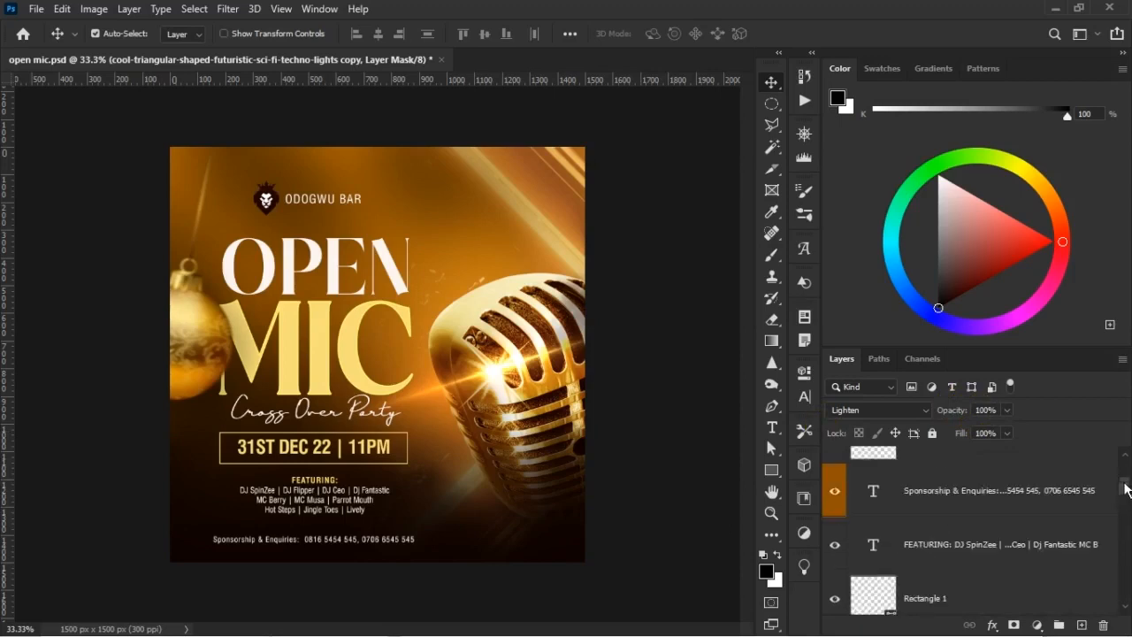
left_click(997, 466)
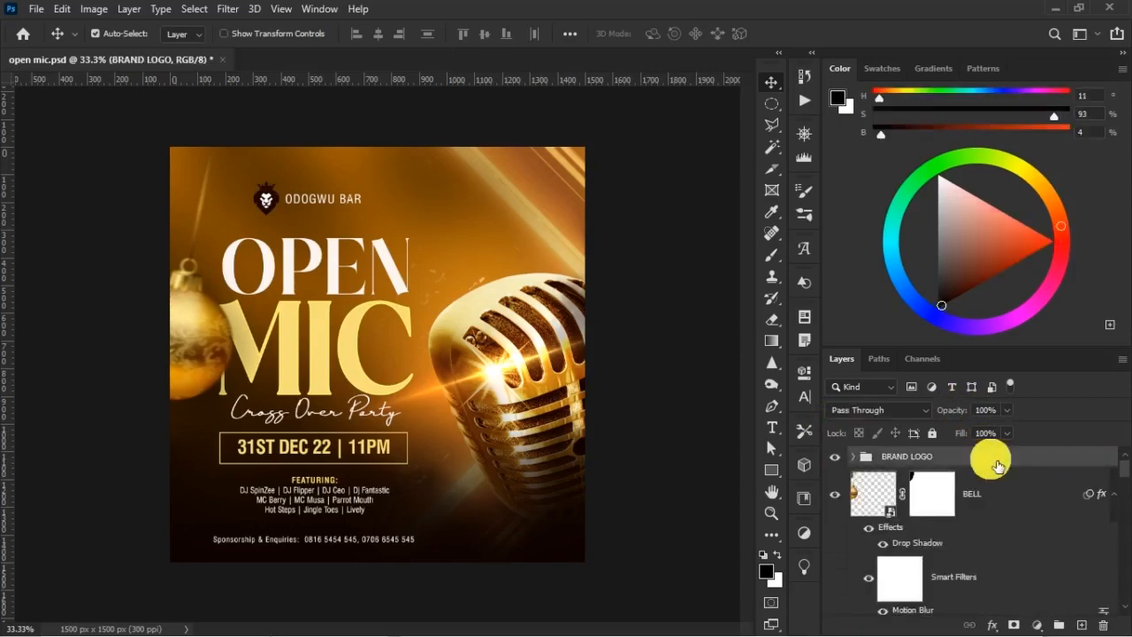
scroll(986, 500, "down", 6)
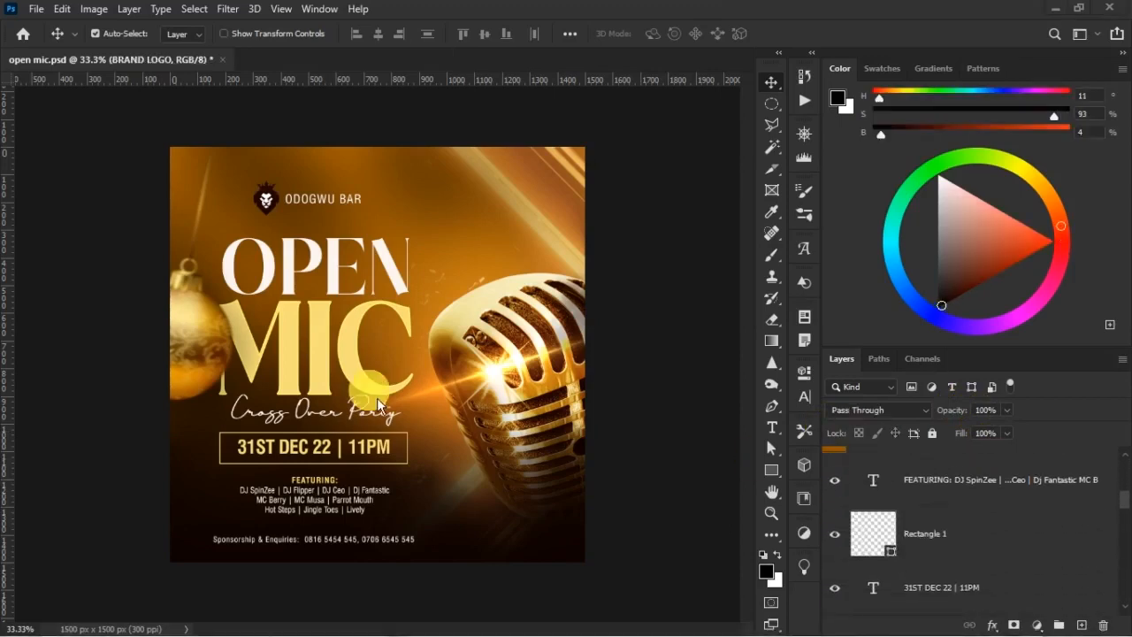
right_click(550, 377)
left_click(571, 390)
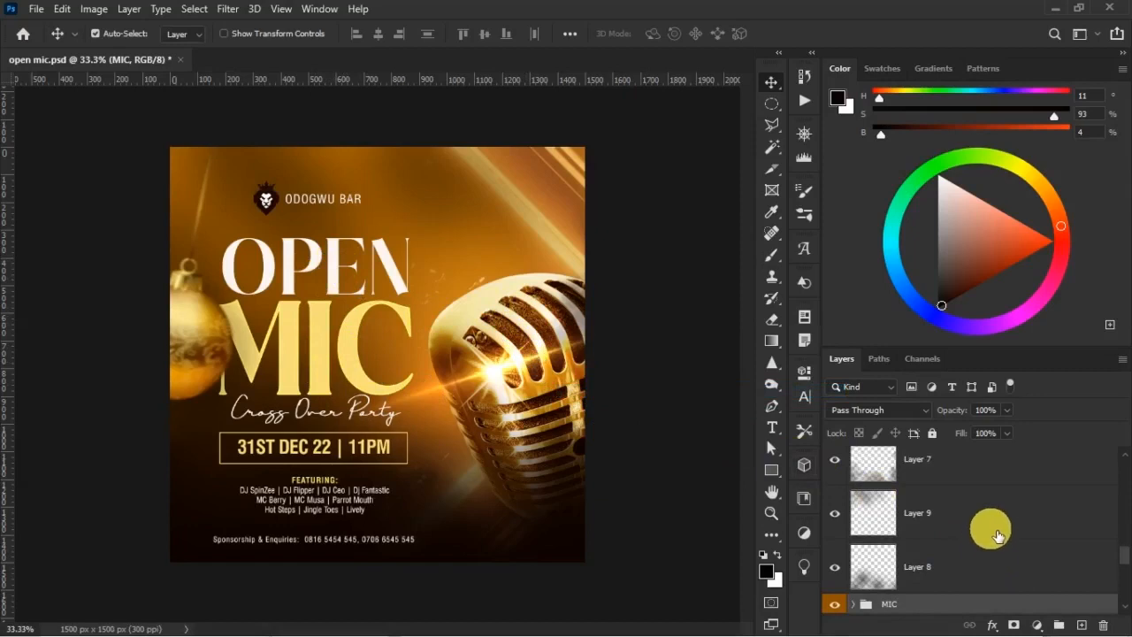
scroll(991, 534, "up", 5)
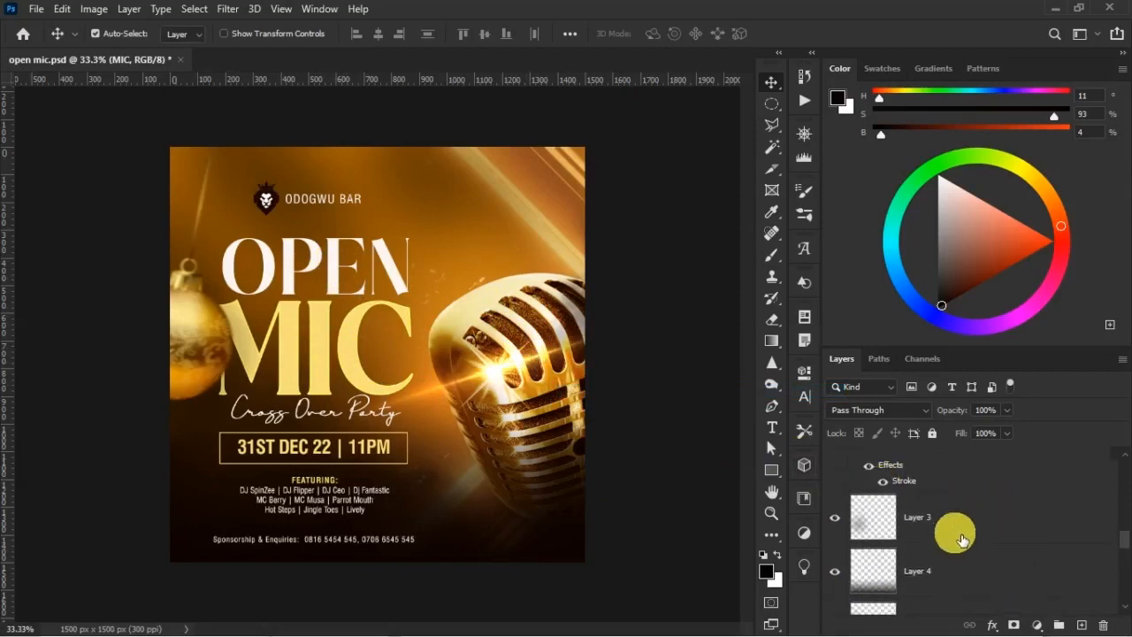
scroll(963, 540, "up", 1)
left_click(904, 550)
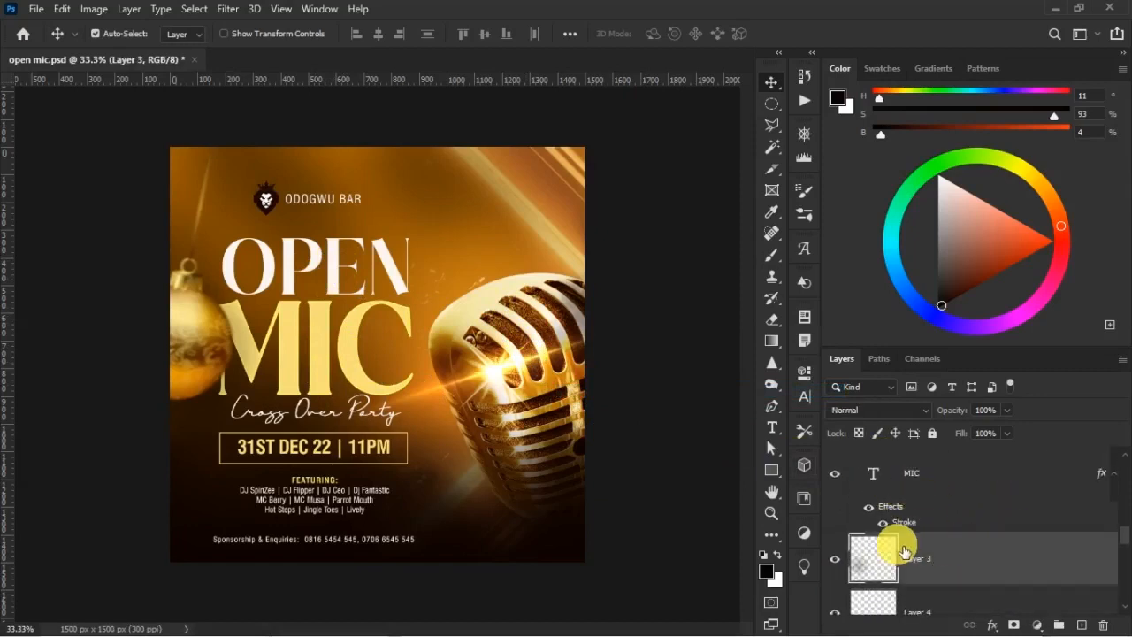
left_click(1037, 626)
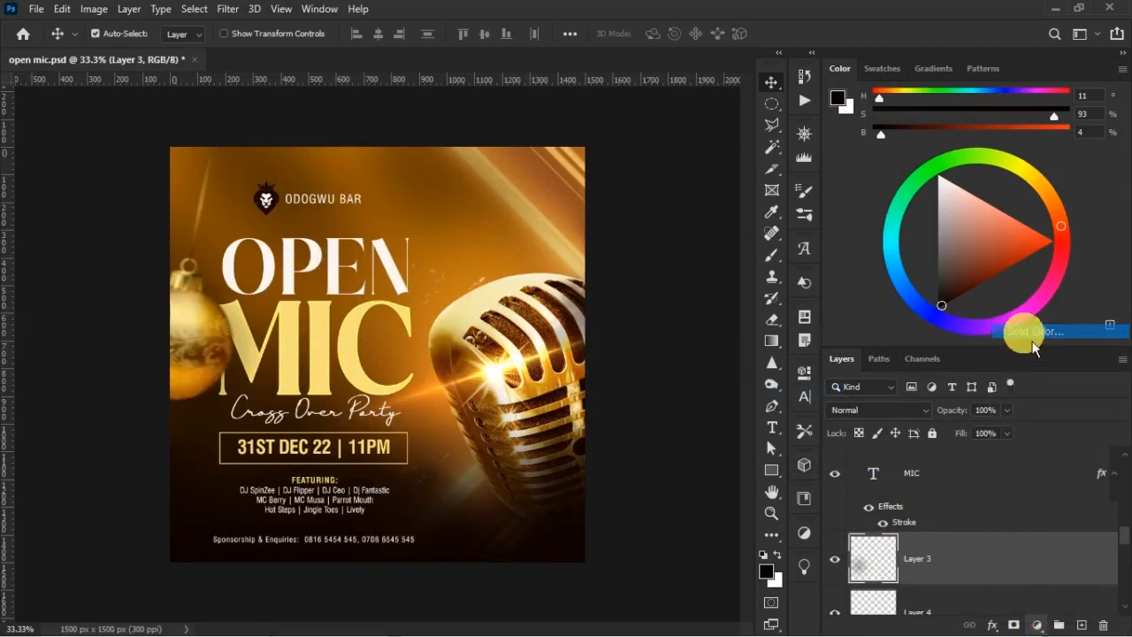
left_click(1031, 336)
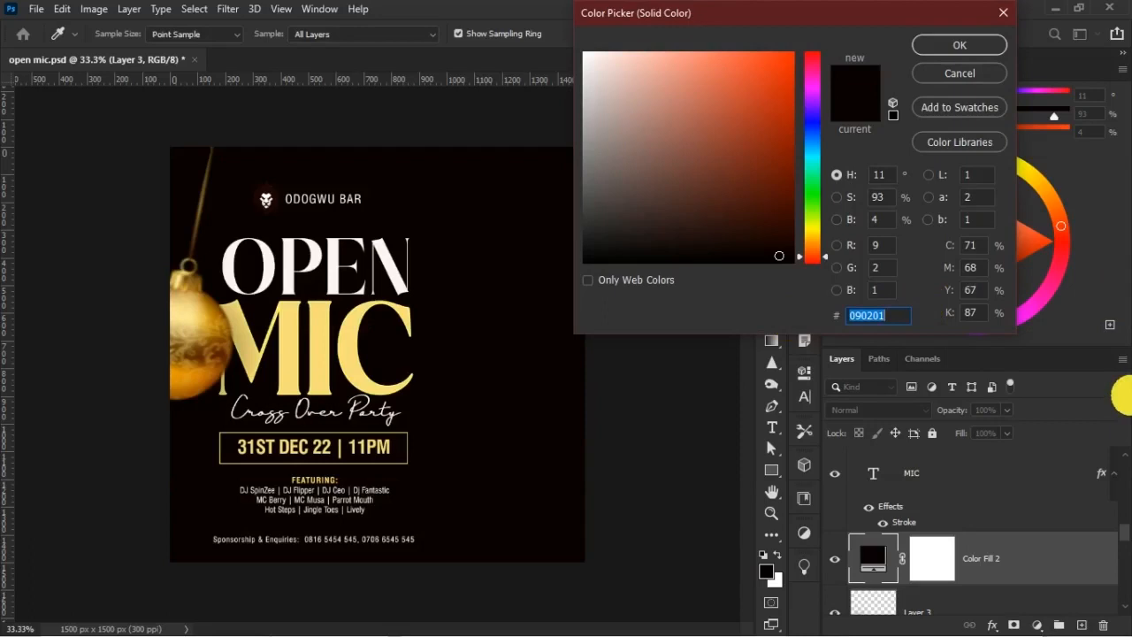
type("c56")
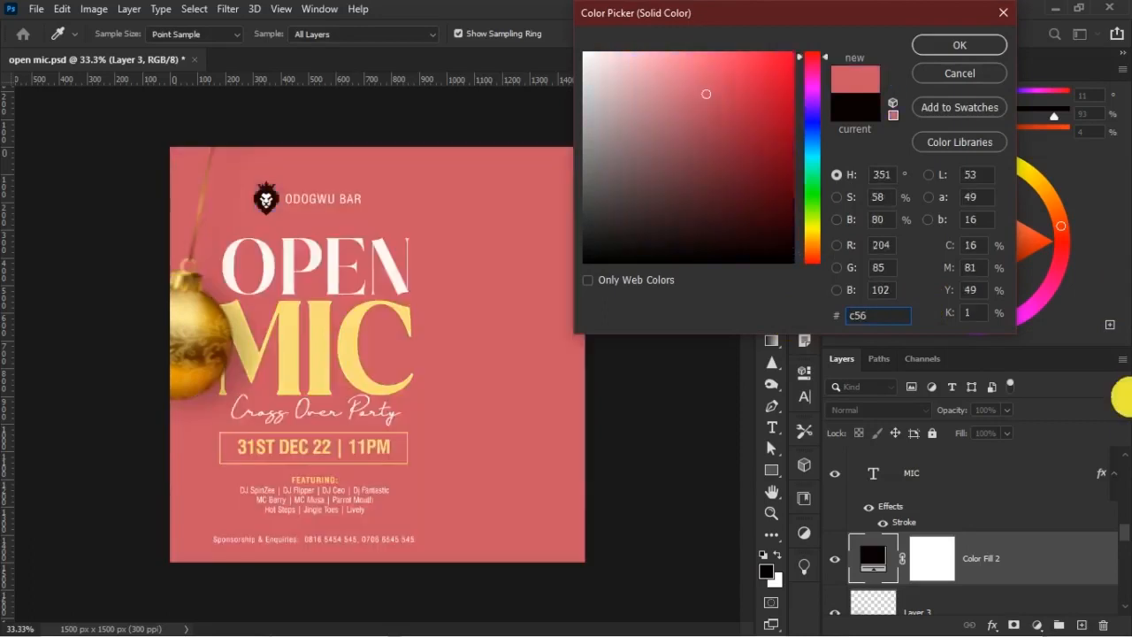
type("416")
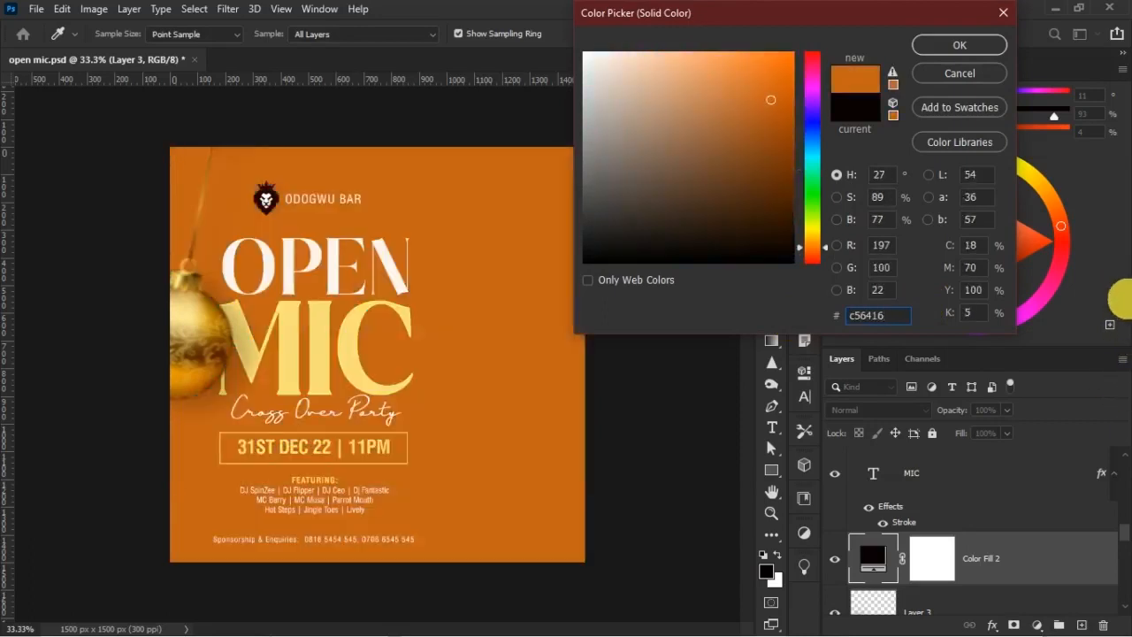
left_click(989, 46)
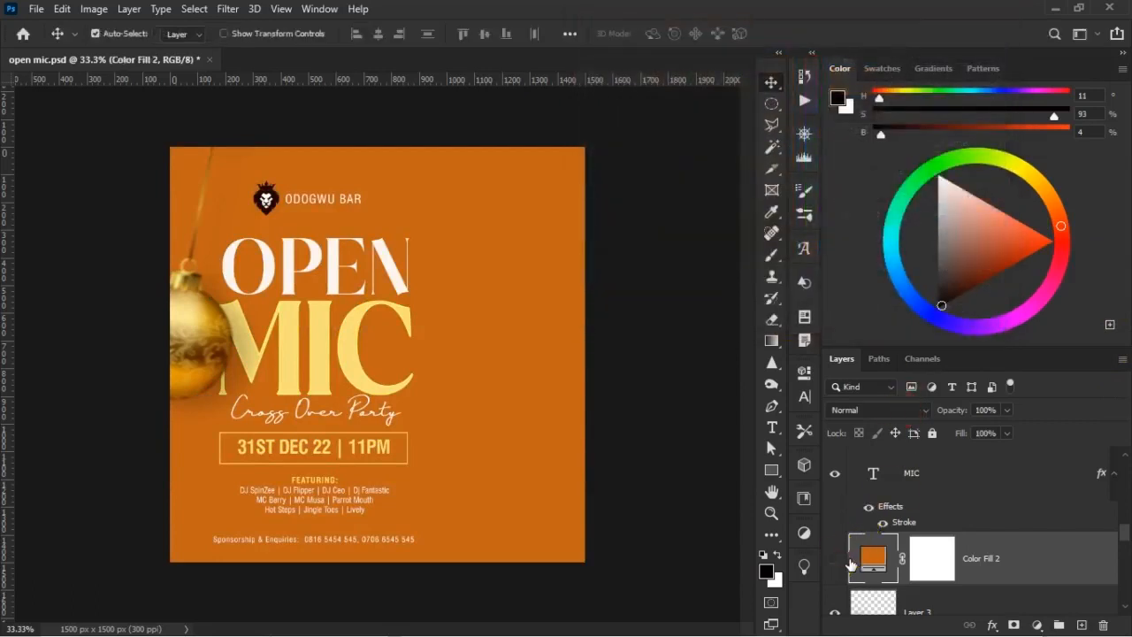
Blend the orange fill layer with Saturation at 50% opacity and 50% fill, and compare the flyer with and without it
left_click(834, 558)
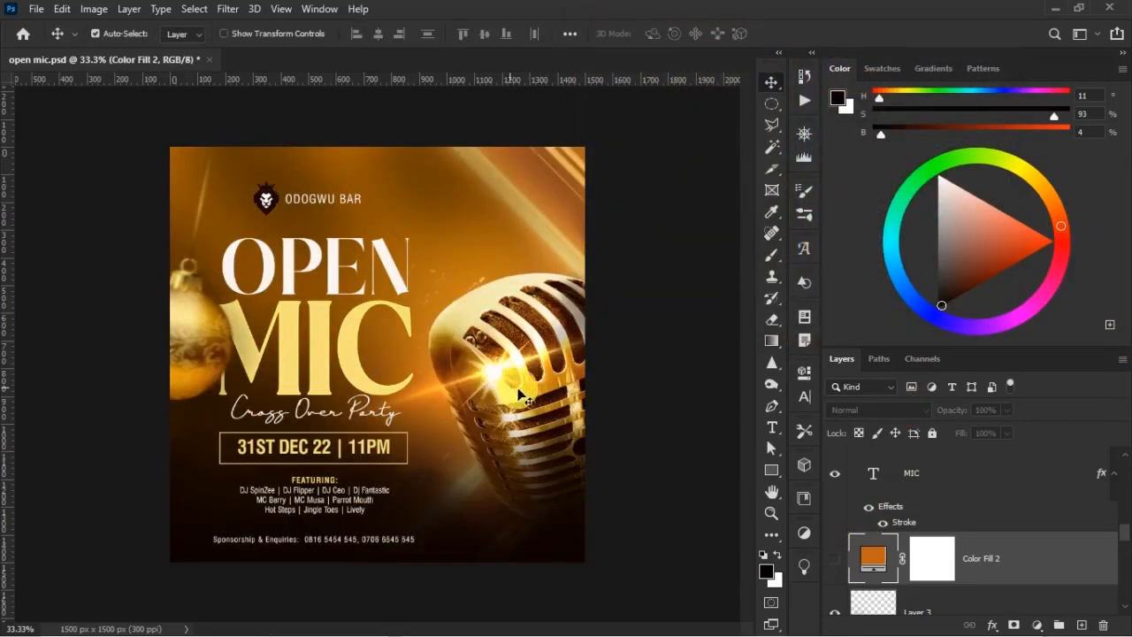
left_click(834, 558)
left_click(879, 411)
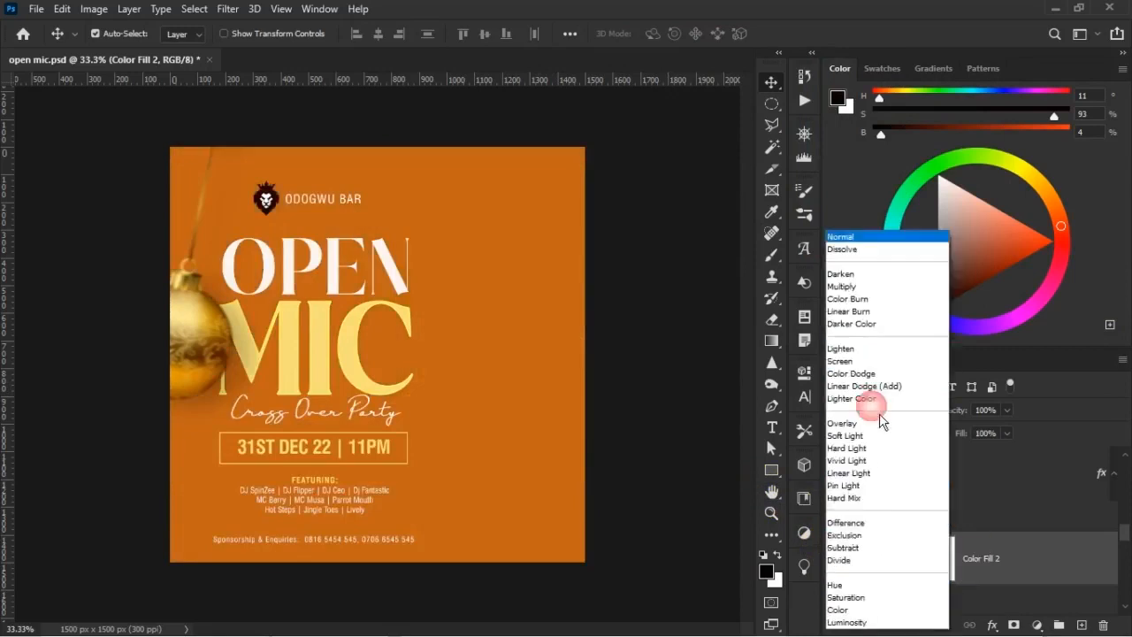
left_click(906, 598)
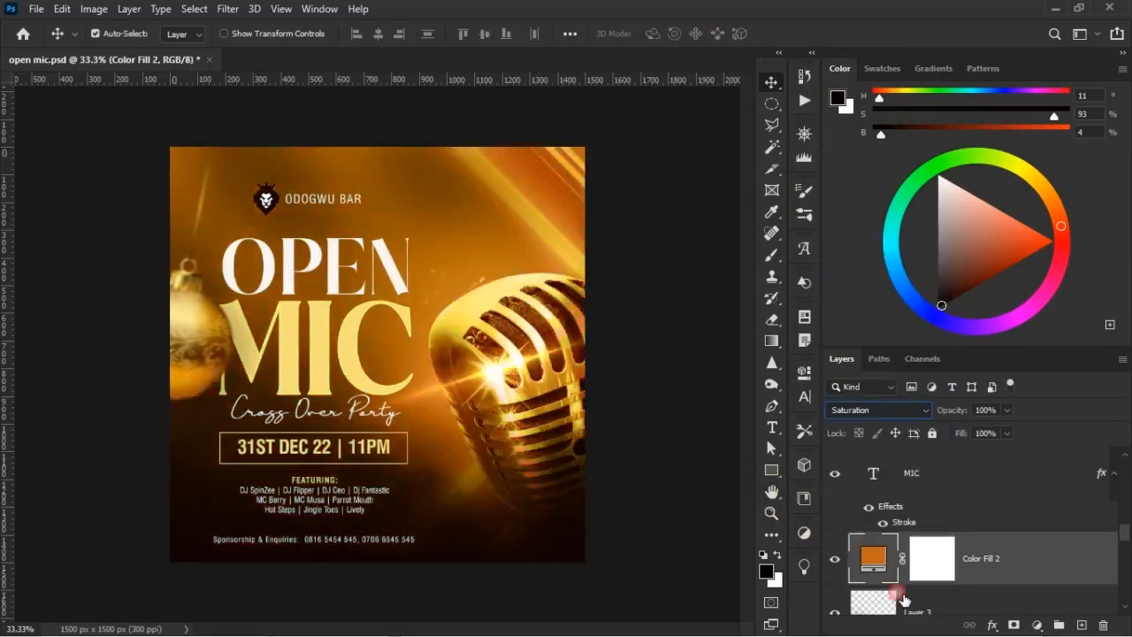
left_click(1006, 414)
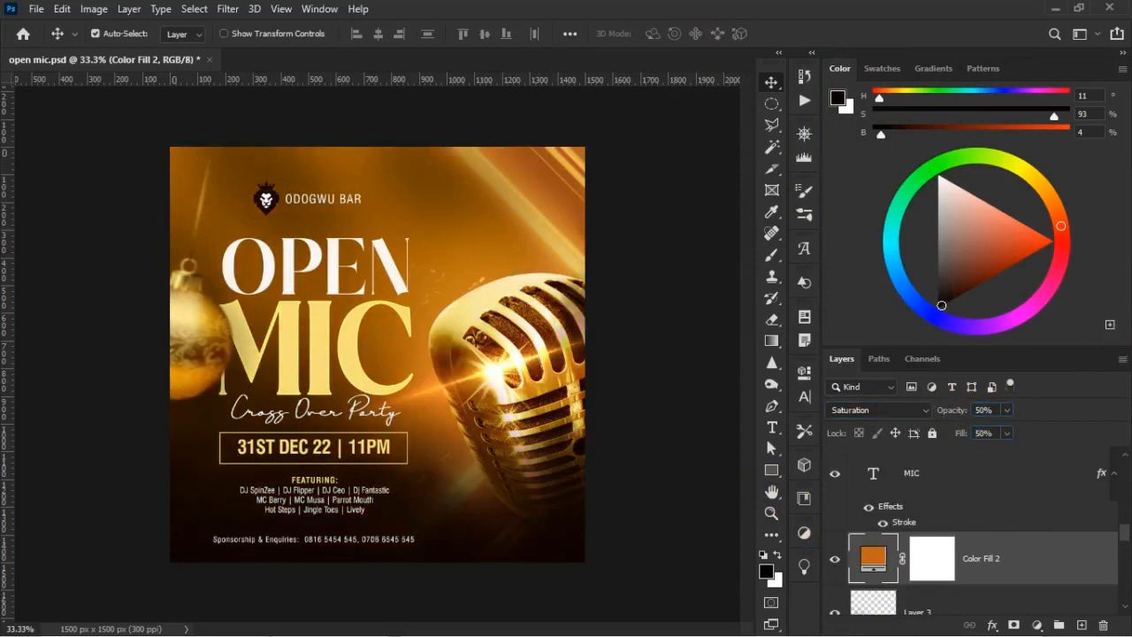
left_click(835, 559)
left_click(835, 559)
left_click(835, 559)
Scale the BELL ornament to 95.72% and move it back down beside the MIC title
right_click(207, 364)
left_click(270, 369)
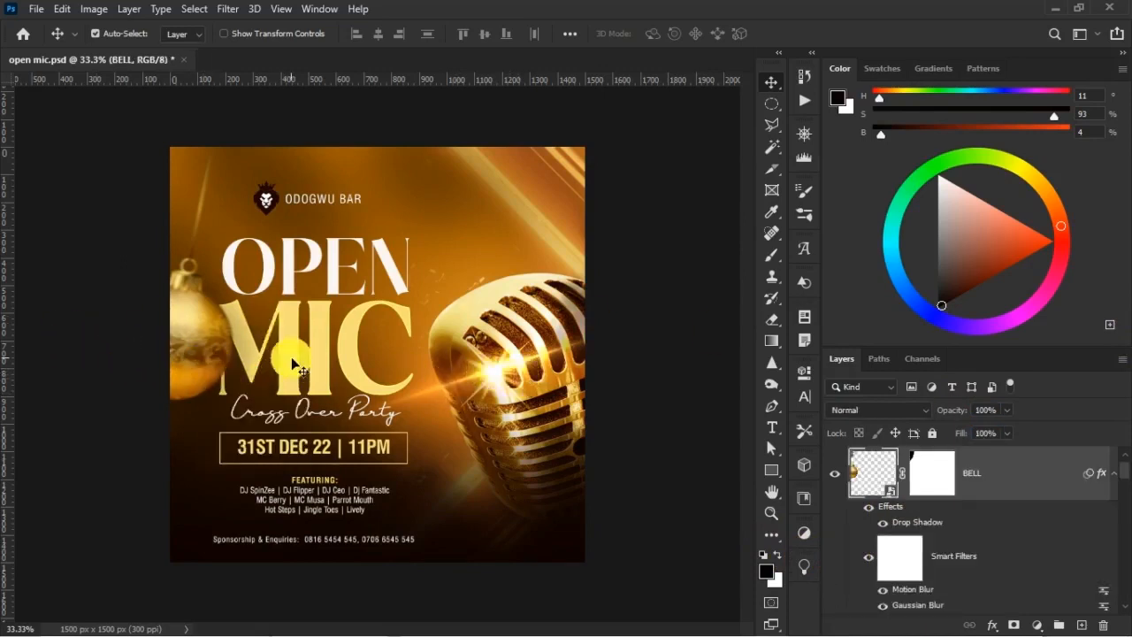
key("ctrl+t")
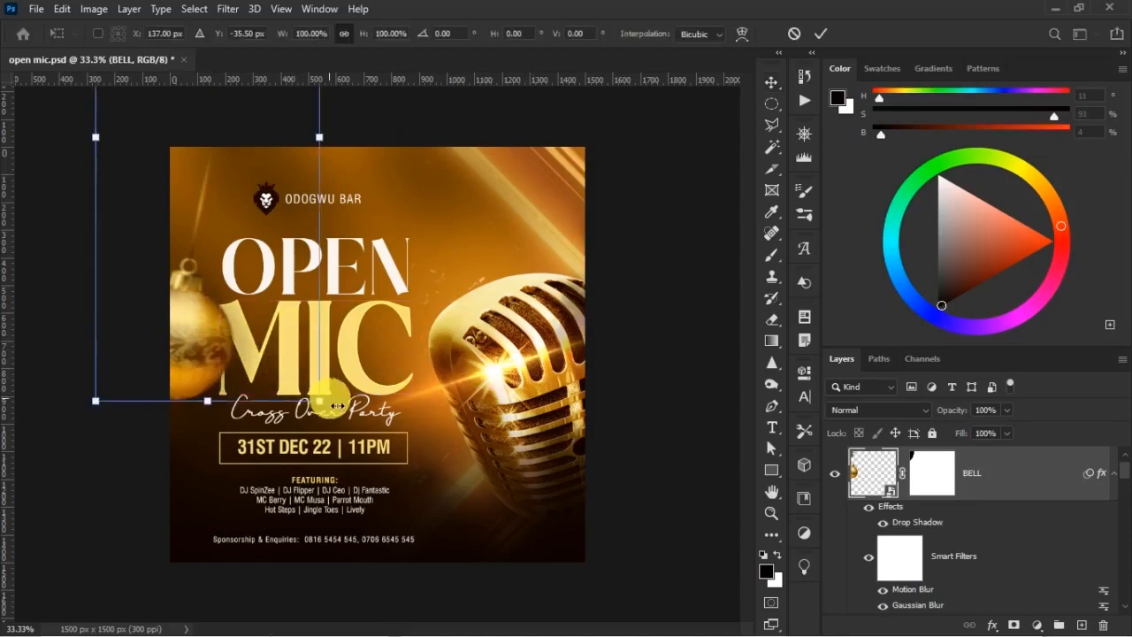
left_click_drag(324, 409, 315, 385)
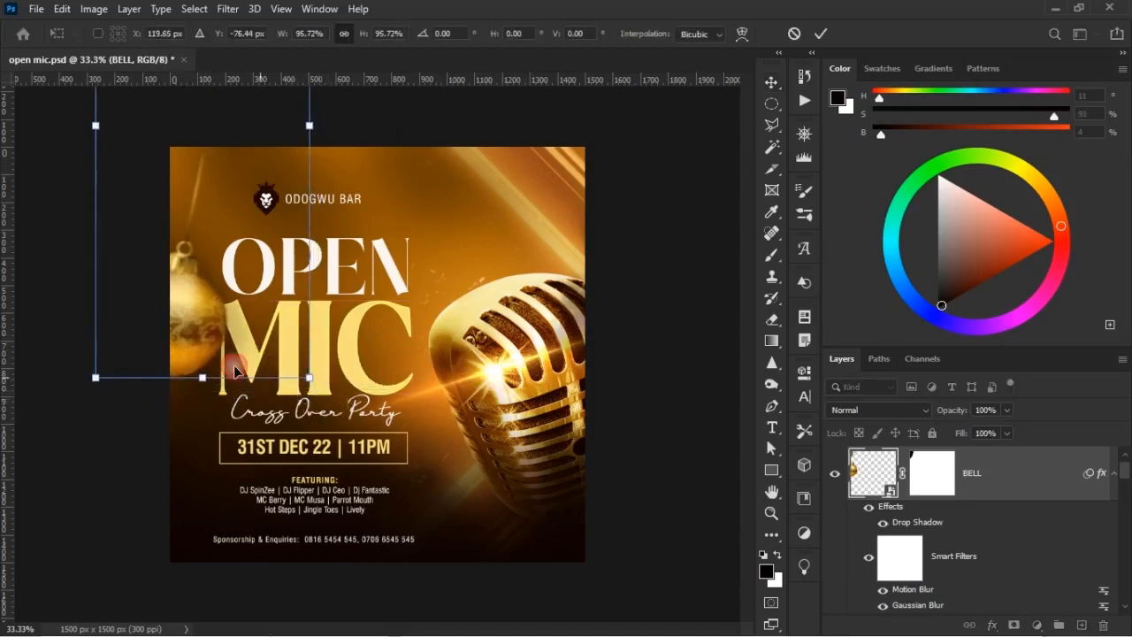
left_click_drag(212, 364, 208, 369)
key("Return")
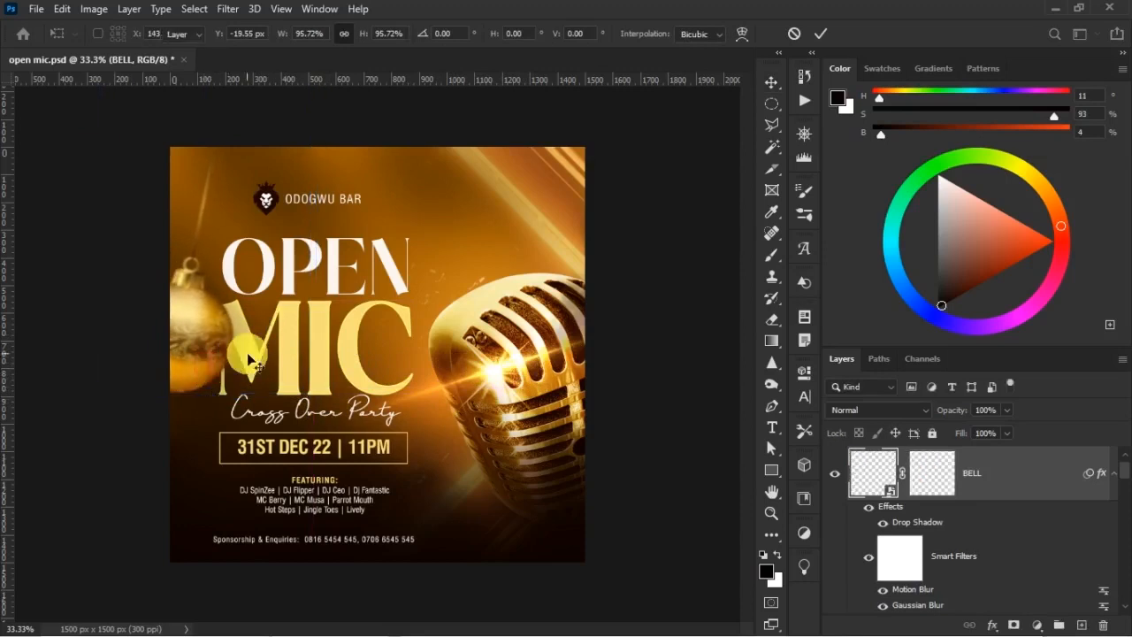
key("ctrl")
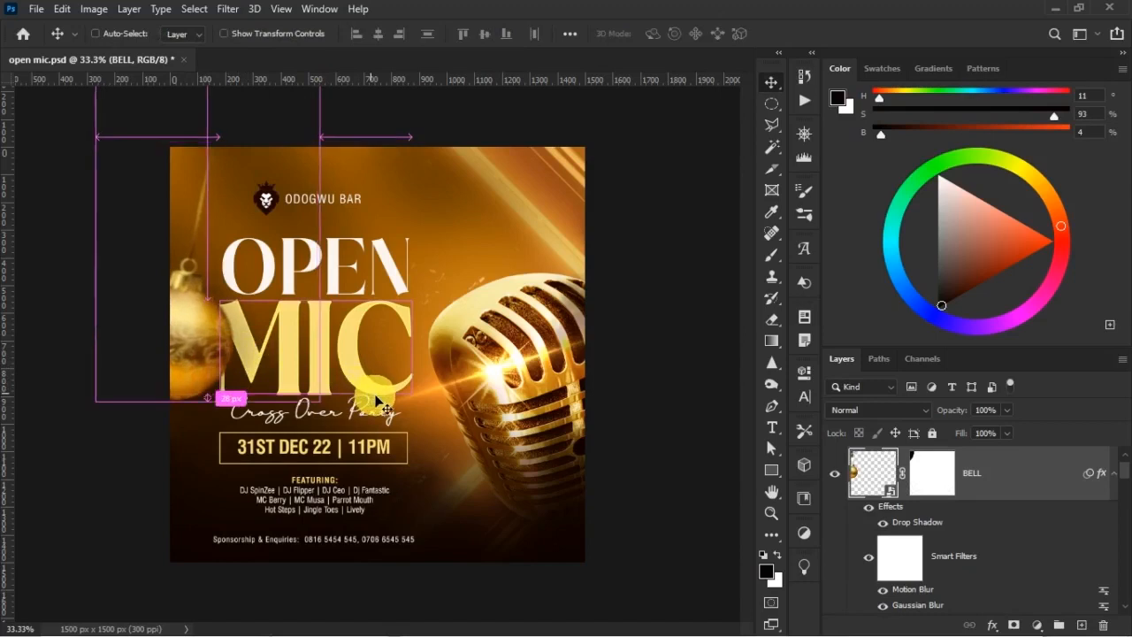
Group the microphone's Lens Glow, Levels 1 and Hue/Saturation 2 layers and name the group LIGHT
right_click(520, 373)
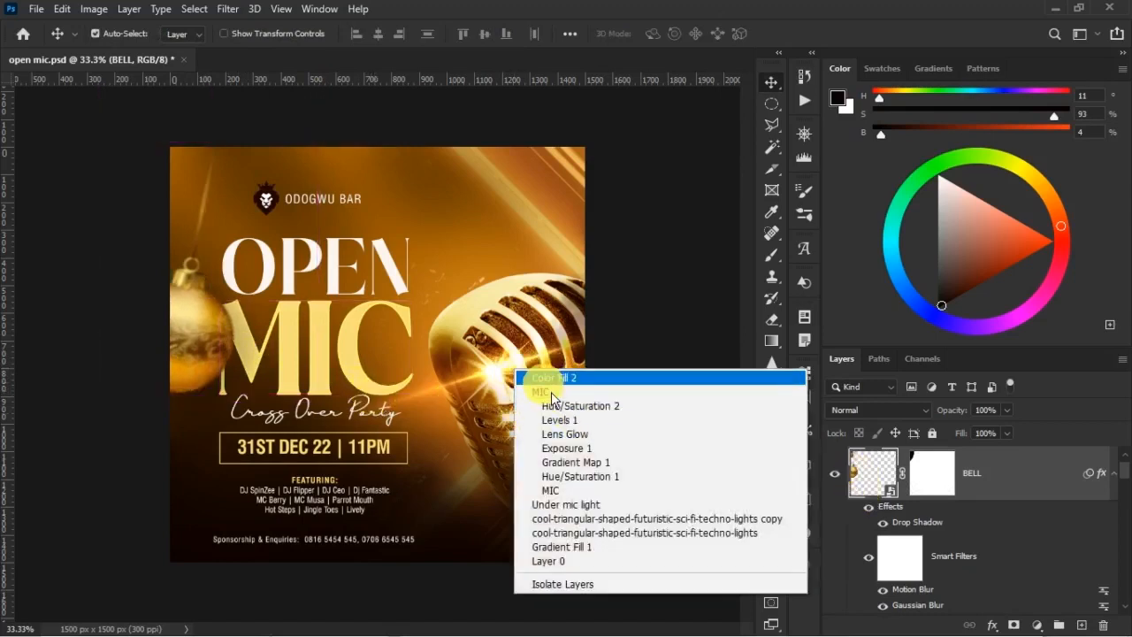
left_click(592, 434)
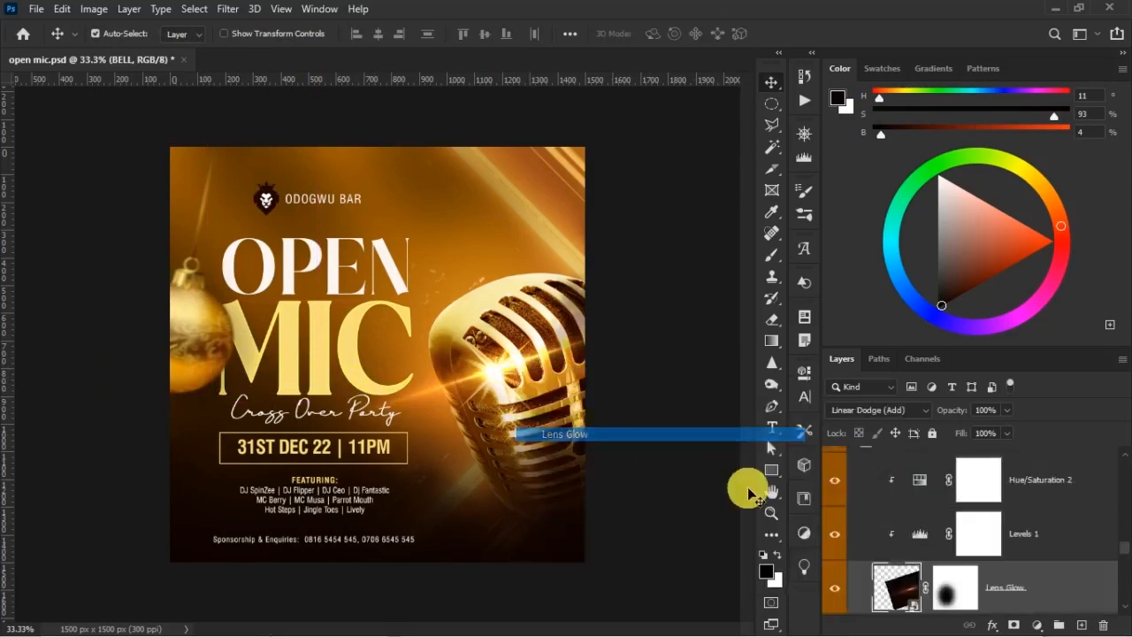
left_click(1040, 505, "shift")
key("ctrl+g")
double_click(919, 484)
type("LIGHT")
key("Return")
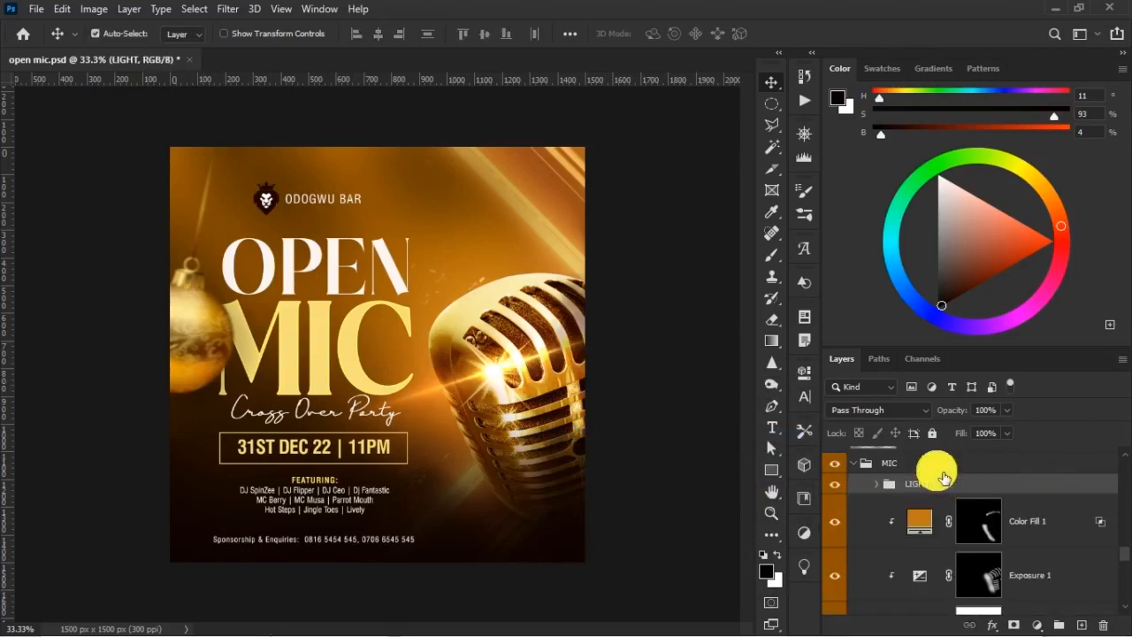
Duplicate the LIGHT group, move the copy's glow onto the hanging ornament, and place it directly above the BELL layer
right_click(966, 488)
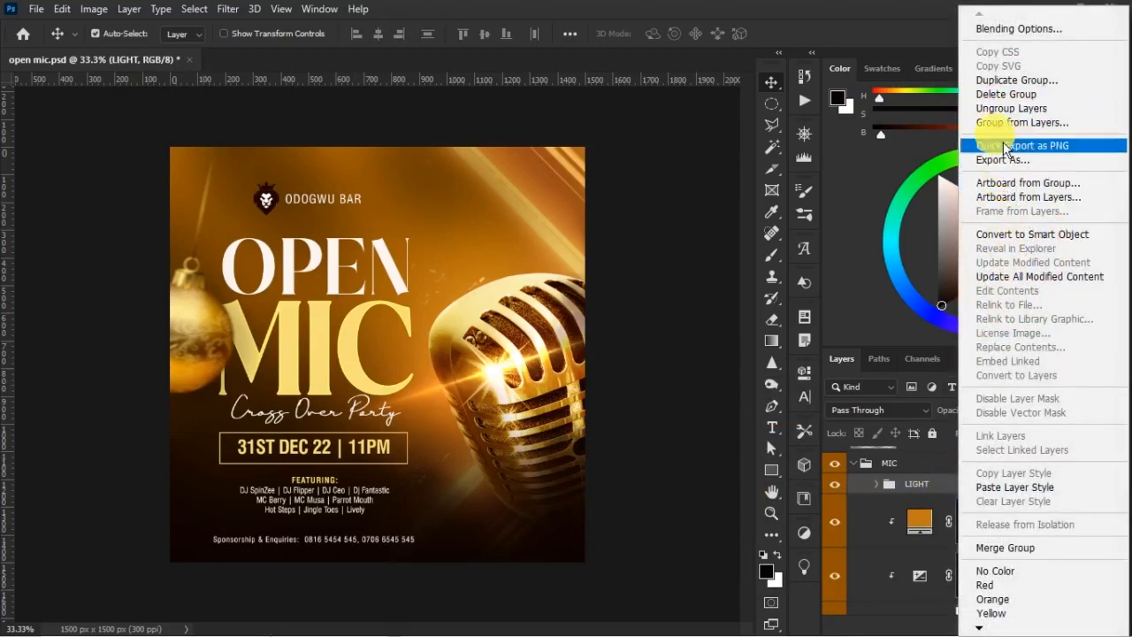
left_click(1011, 81)
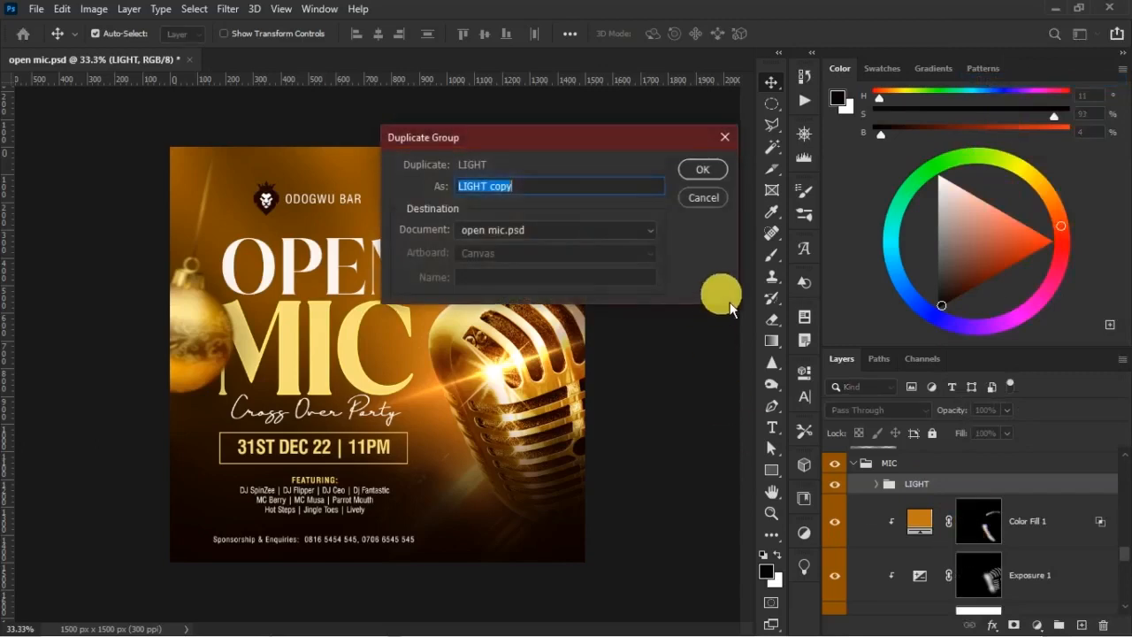
left_click(703, 170)
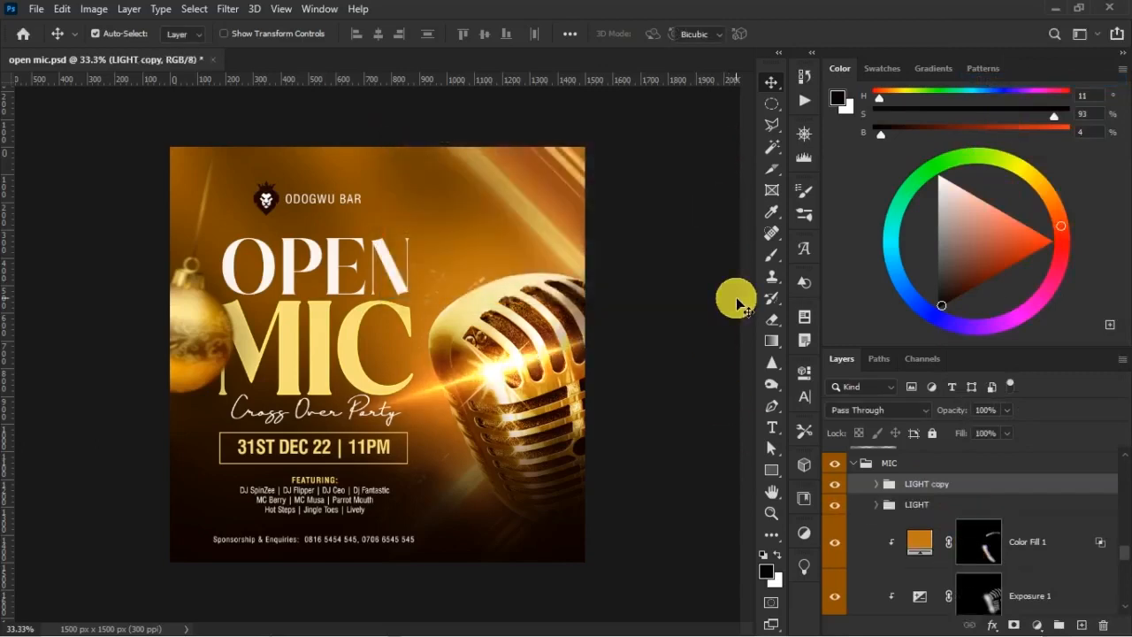
key("ctrl+t")
left_click_drag(299, 358, 197, 309)
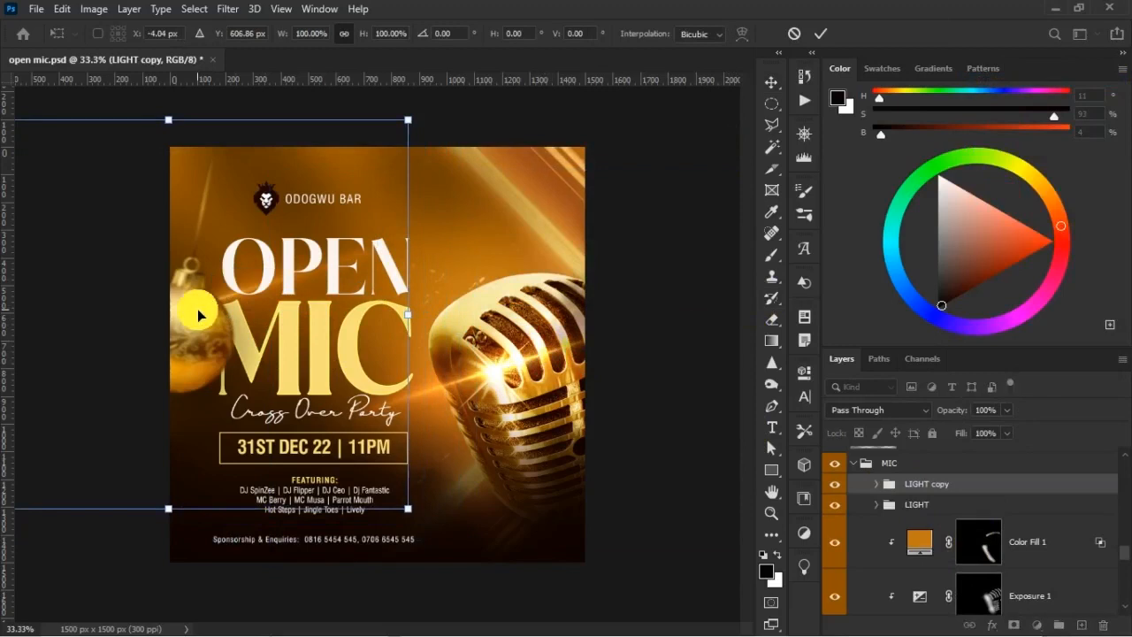
key("Return")
left_click_drag(1001, 495, 993, 468)
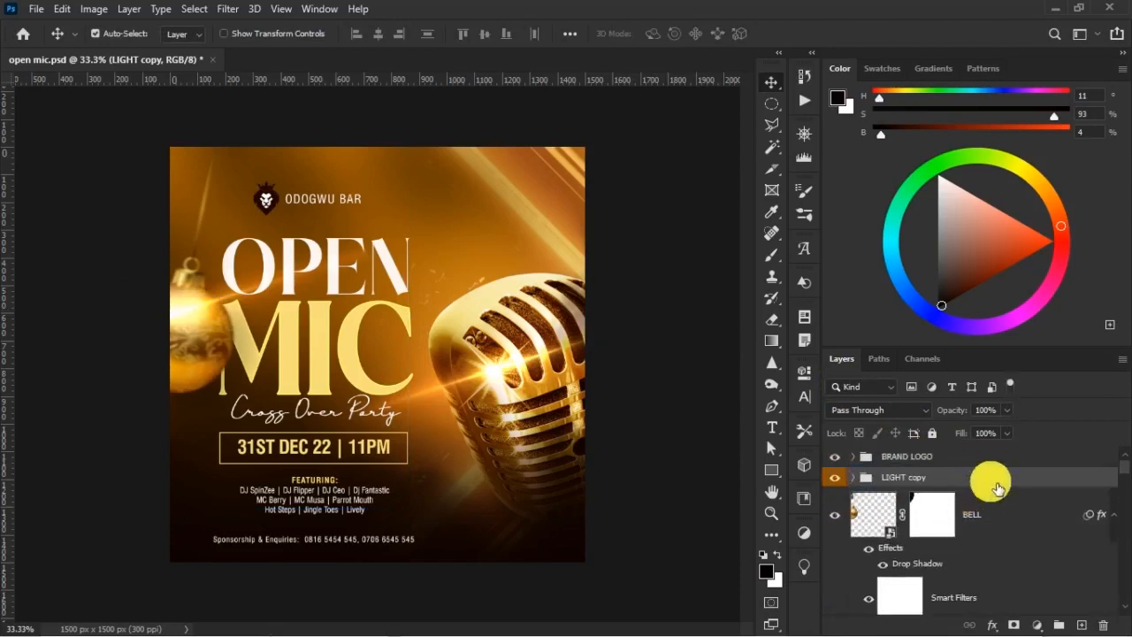
Rotate the LIGHT copy group about -73° and position its glow over the ornament's edge
key("ctrl+t")
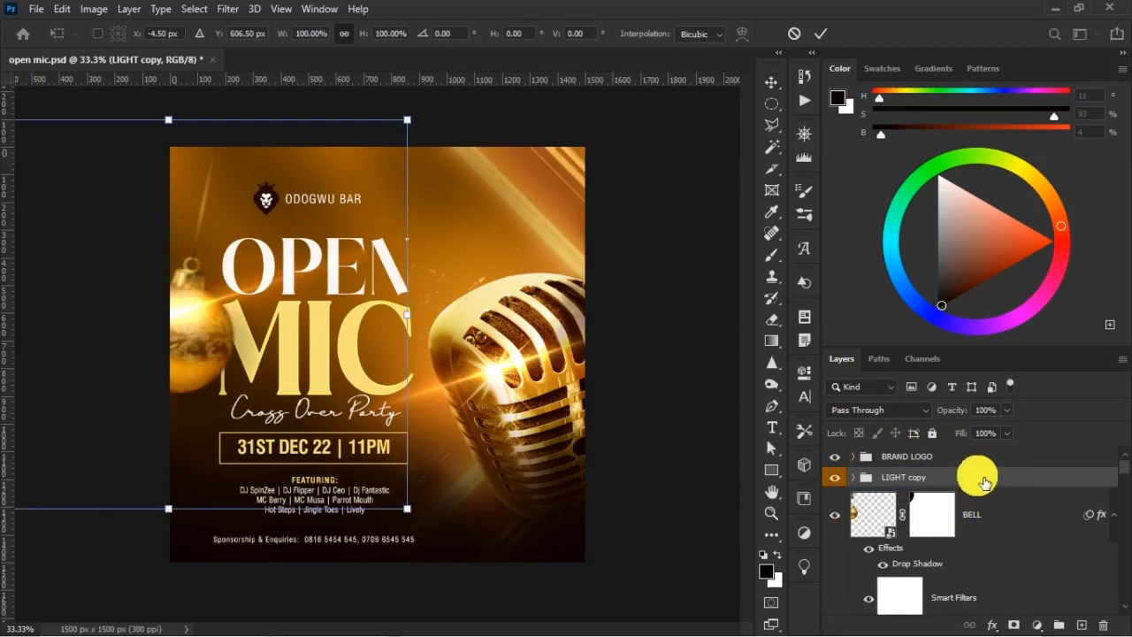
left_click_drag(429, 208, 475, 386)
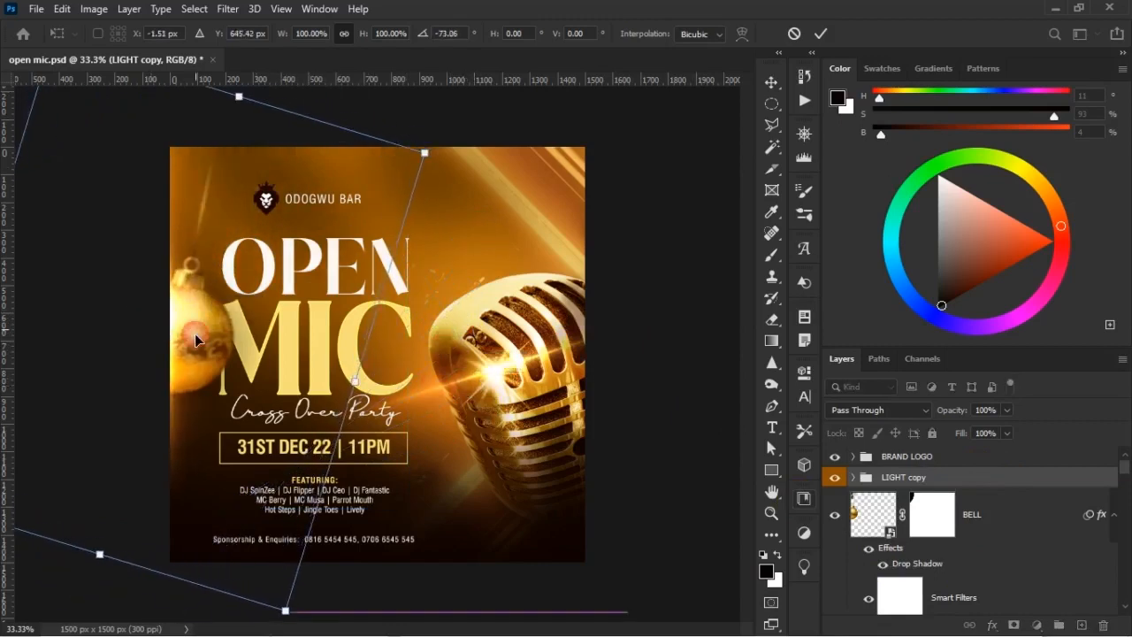
double_click(220, 333)
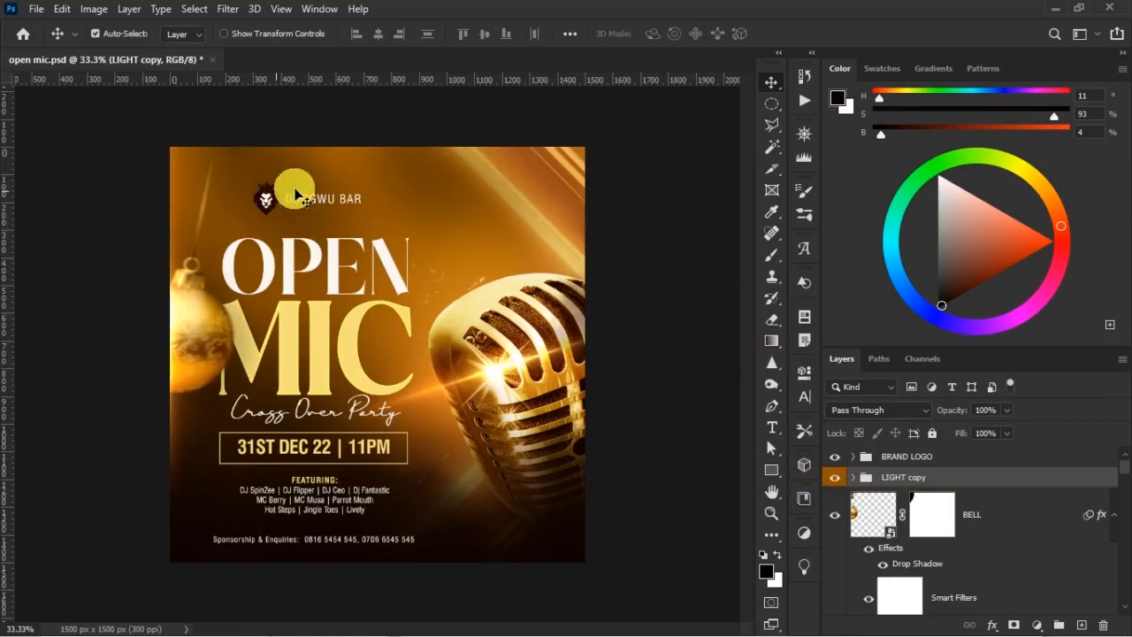
Duplicate the bottom shading Layer 4, set the copy to 72% opacity and 71% fill, and compare the flyer with and without it
right_click(436, 539)
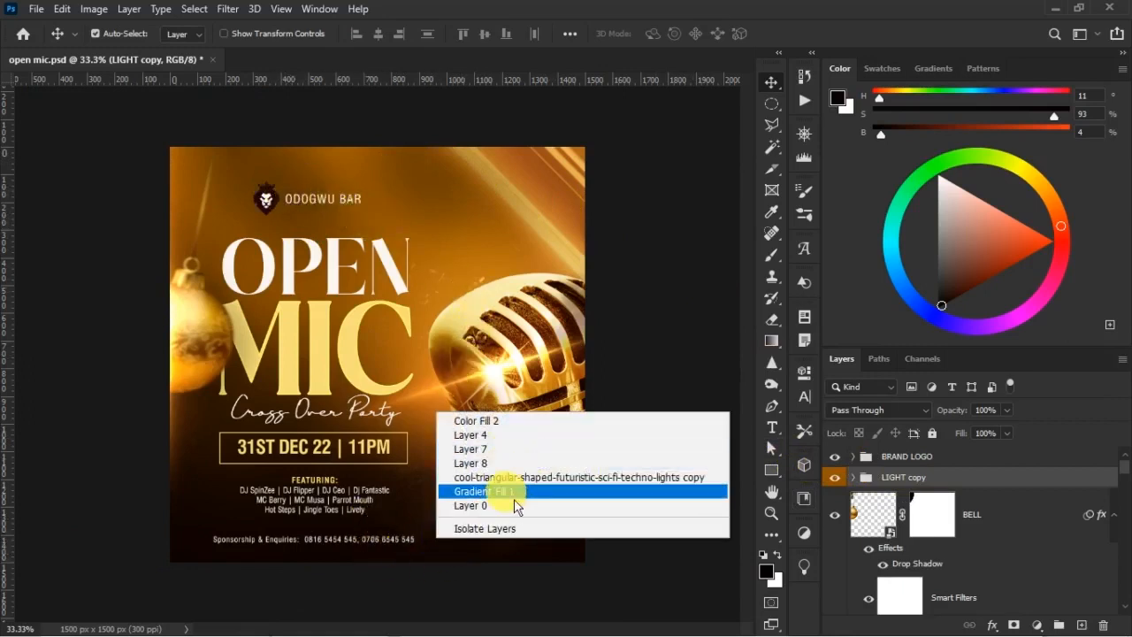
left_click(495, 464)
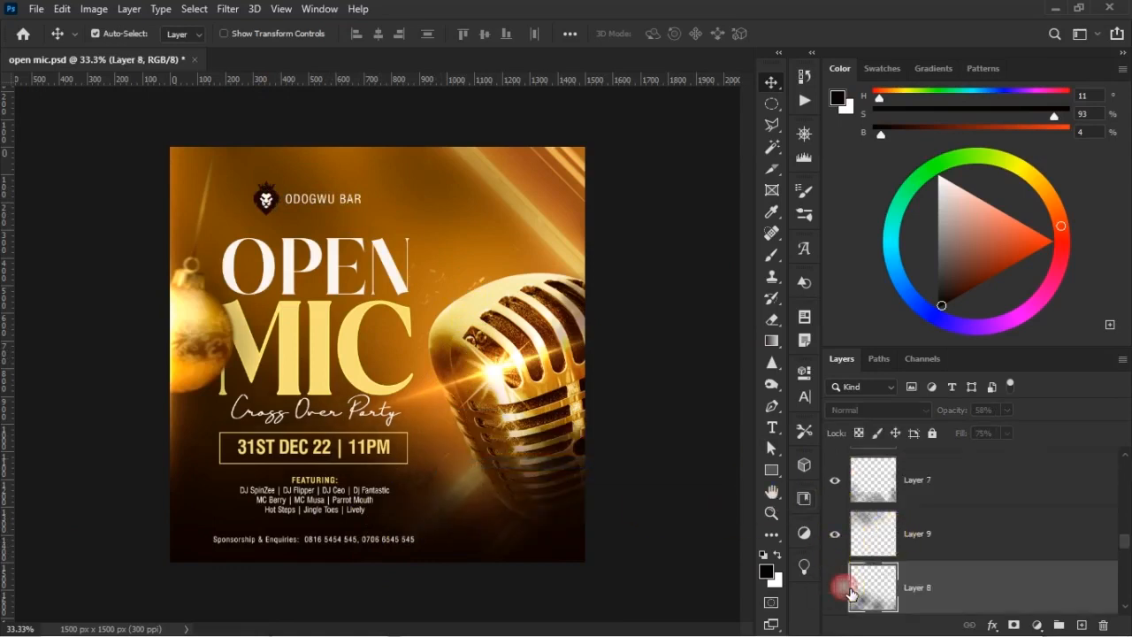
scroll(902, 582, "down", 1)
scroll(894, 579, "up", 3)
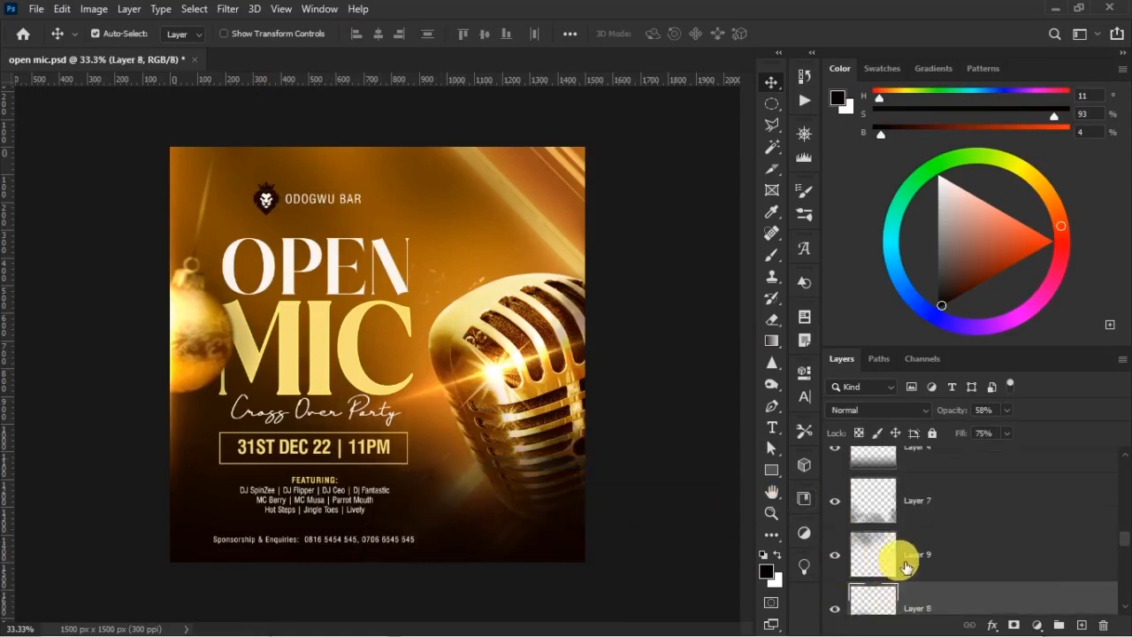
left_click(840, 573)
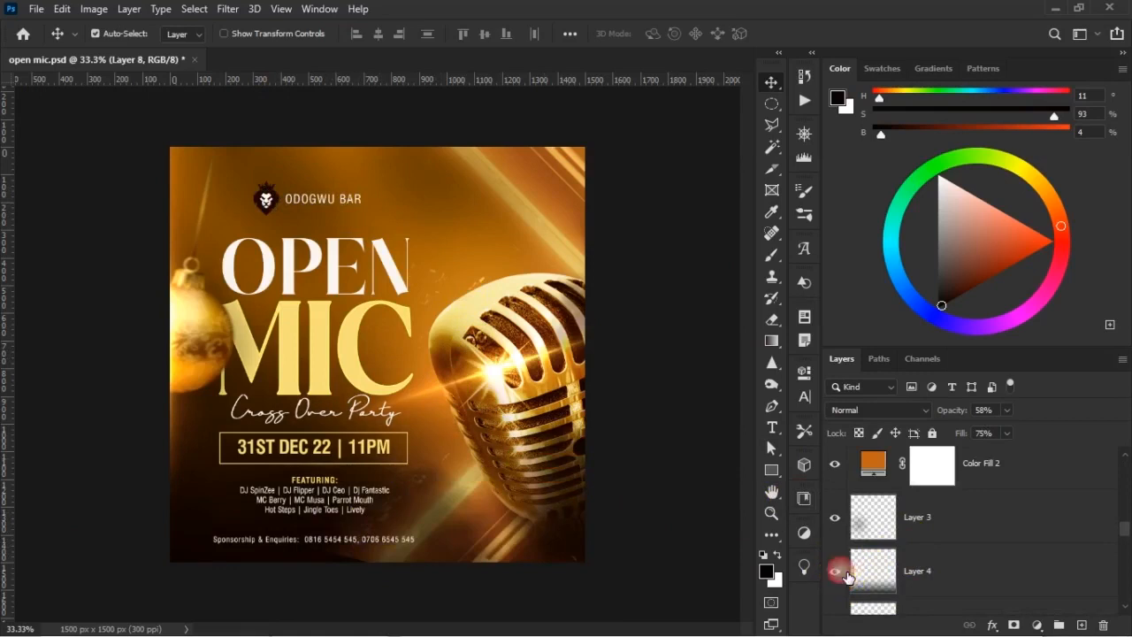
left_click(936, 570)
key("ctrl+j")
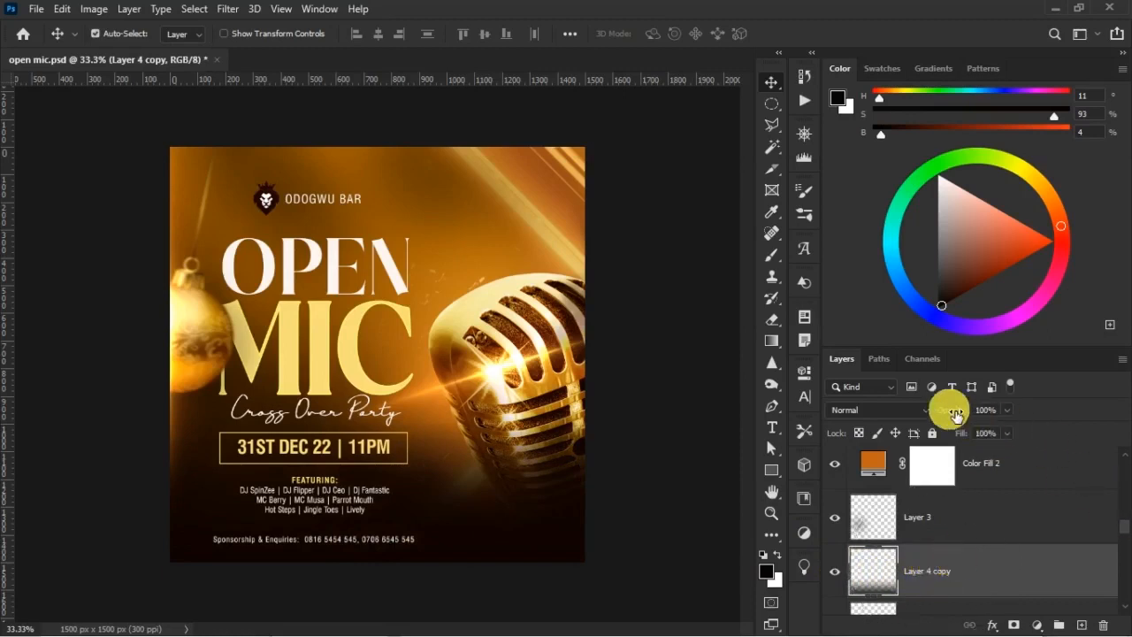
left_click(961, 434)
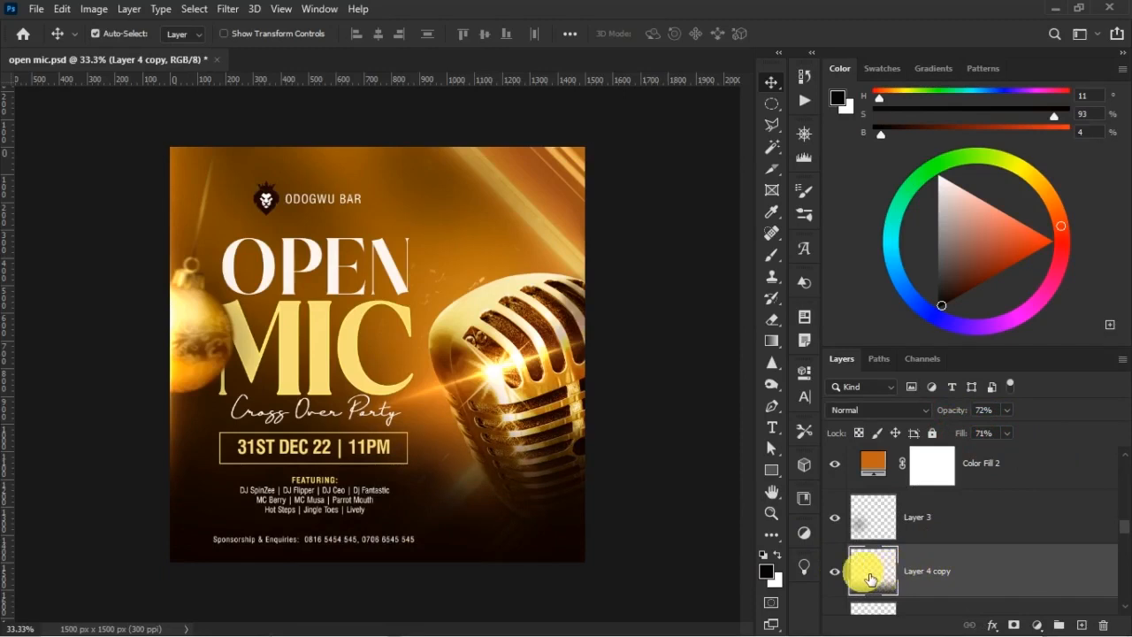
left_click(835, 572)
left_click(835, 572)
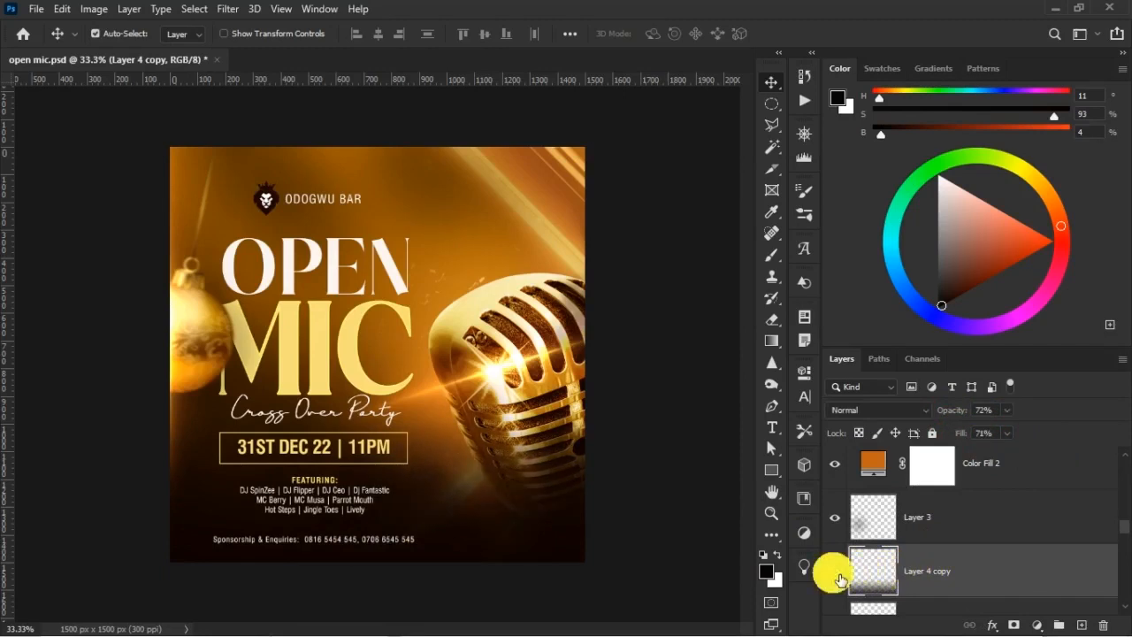
Nudge the FEATURING lineup text slightly to the left beneath the date box
scroll(1017, 518, "up", 3)
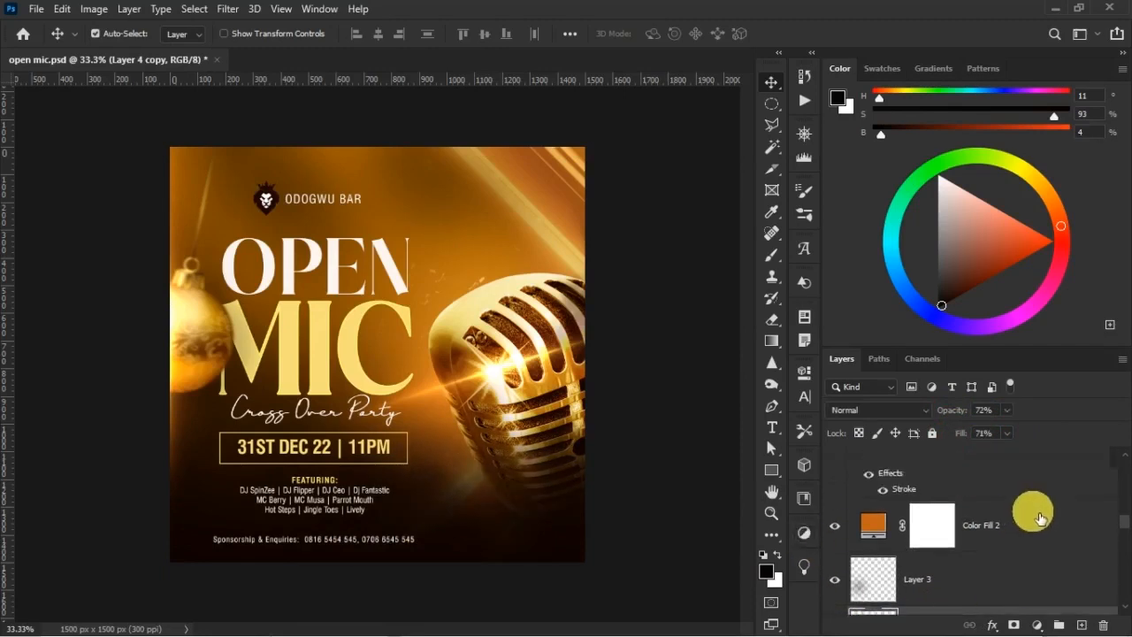
scroll(1017, 518, "up", 3)
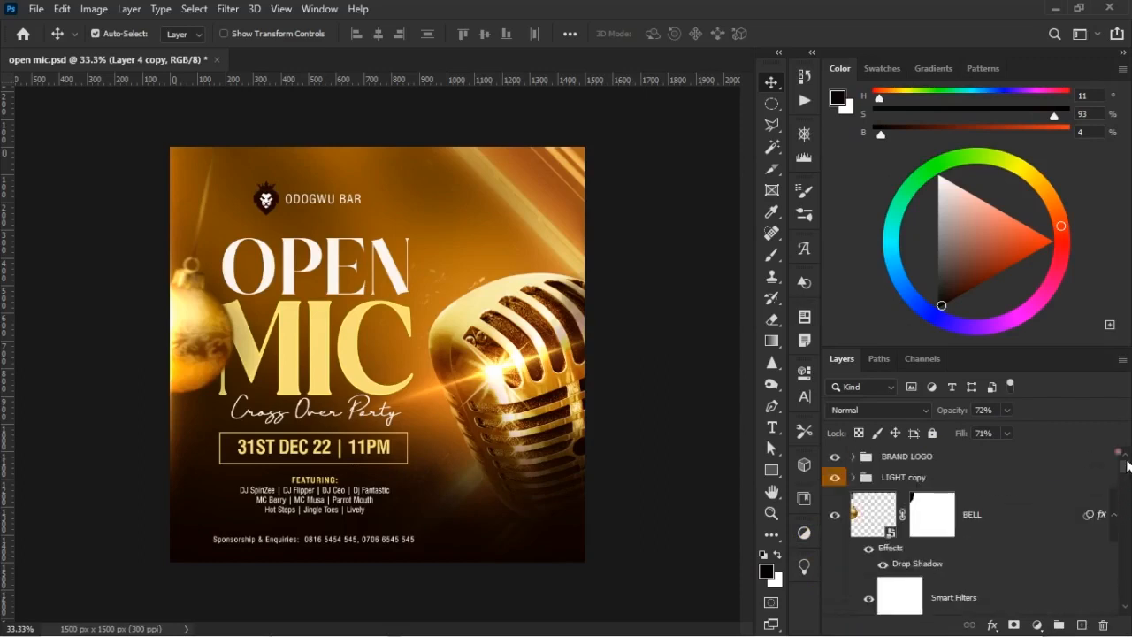
left_click(964, 459)
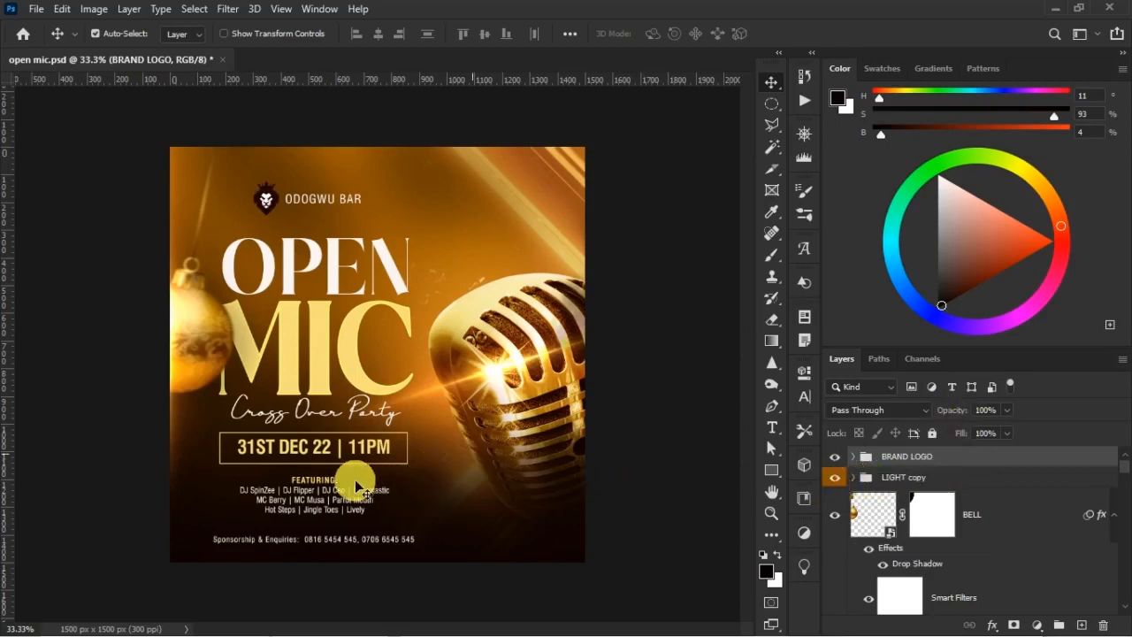
key("t")
left_click(319, 496)
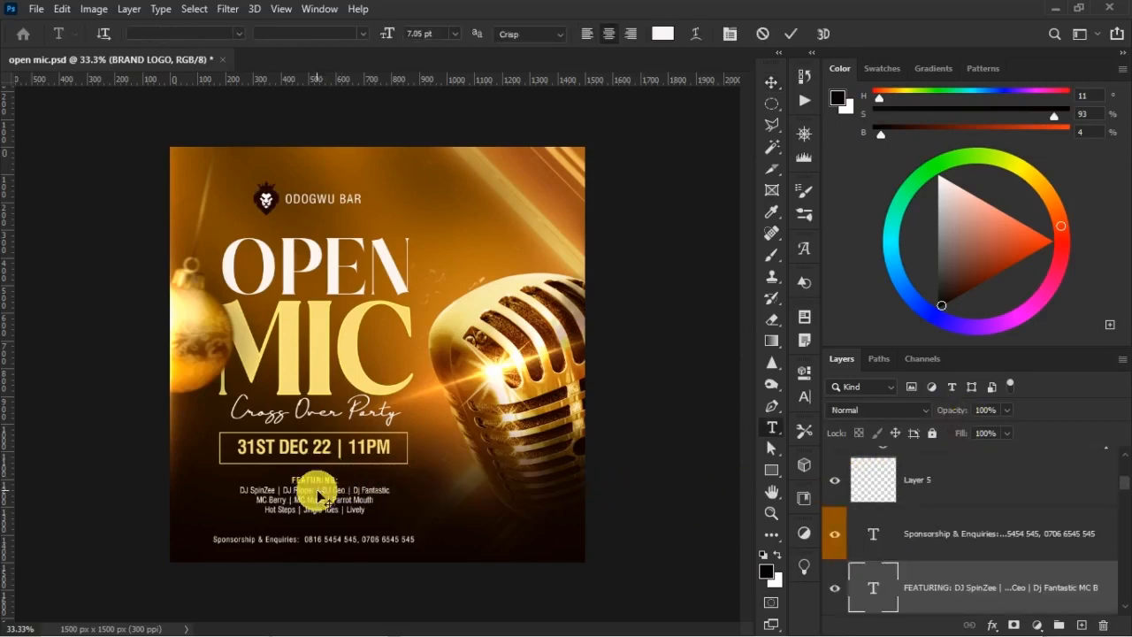
key("ctrl+Return")
key("v")
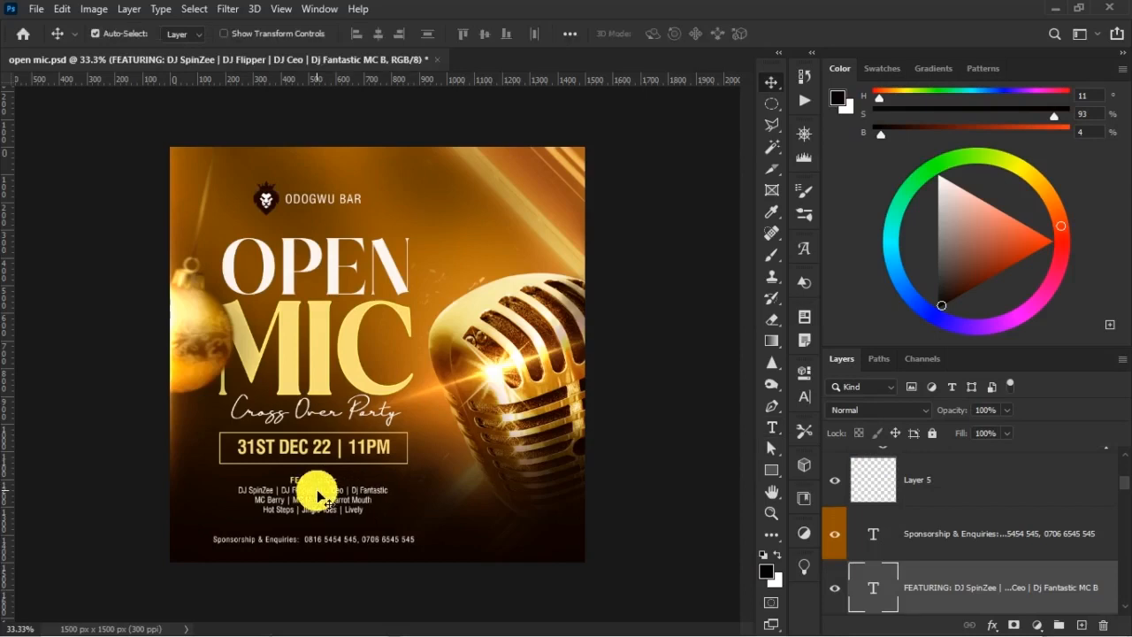
Set the size of the MIC title's stroke effect to 3 px
left_click(343, 341)
key("t")
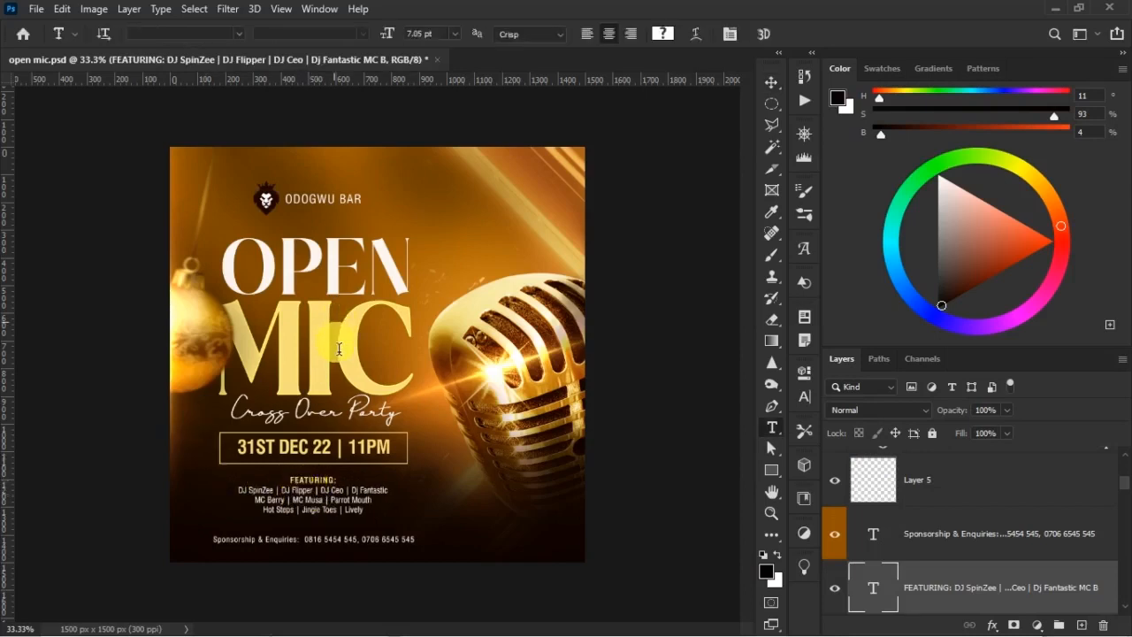
key("v")
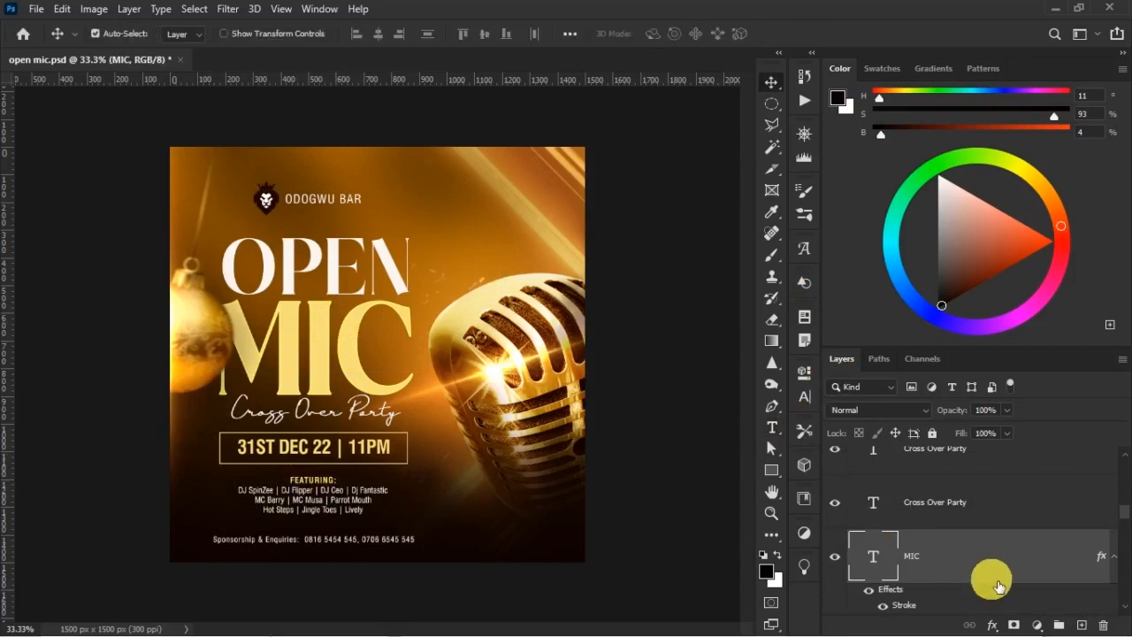
double_click(904, 584)
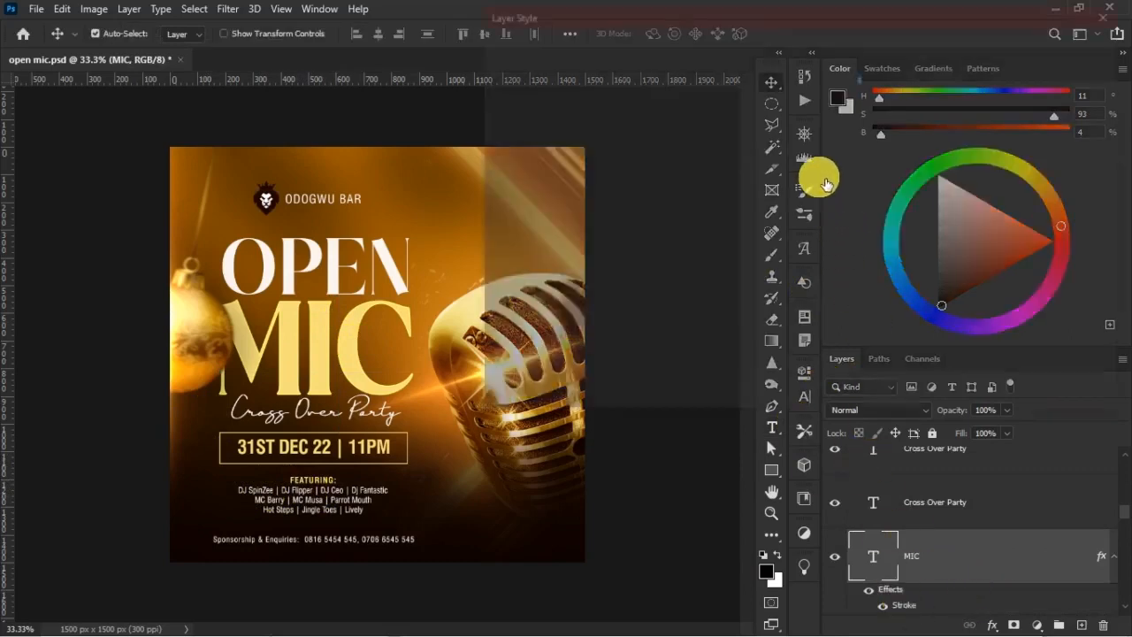
type("3")
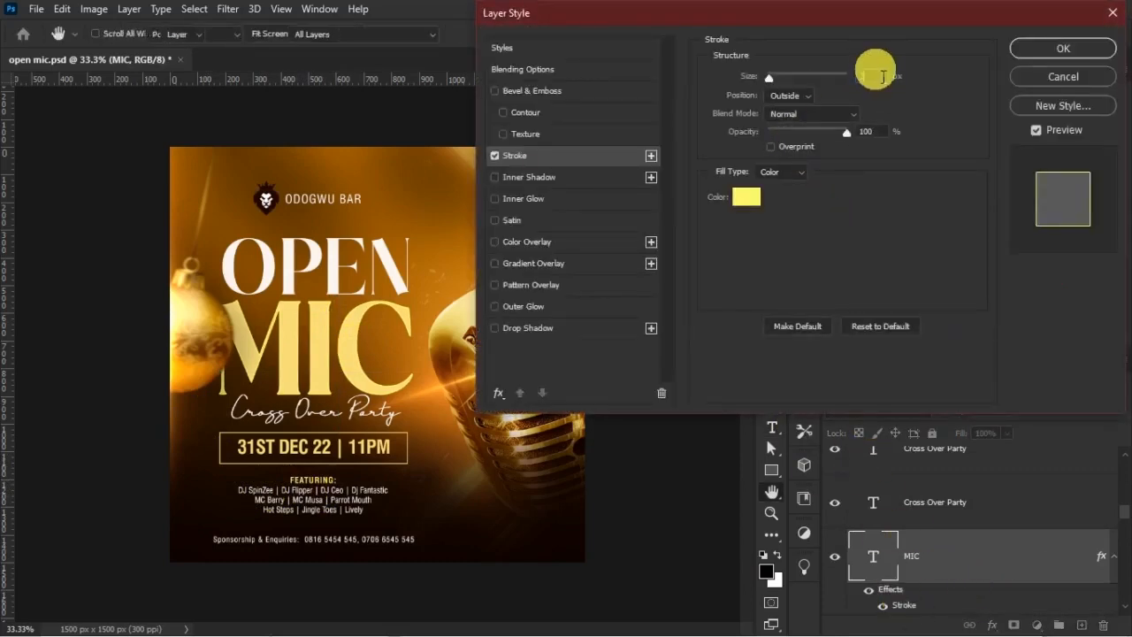
key("Return")
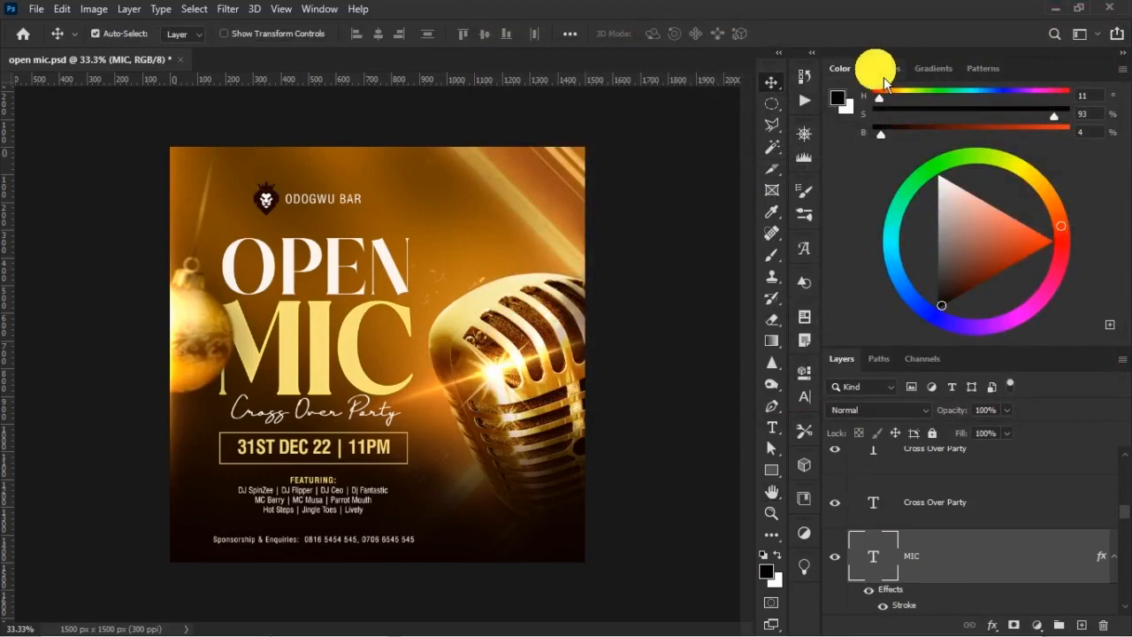
Rotate the microphone's MIC group about 5.11° and nudge it slightly to the right
right_click(453, 333)
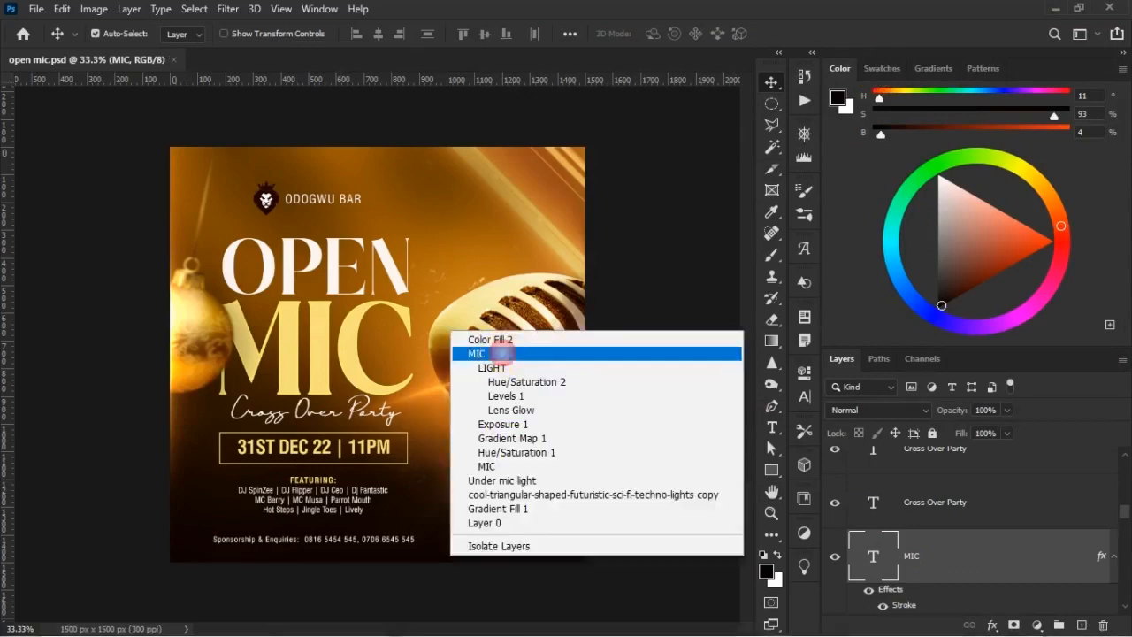
left_click(501, 354)
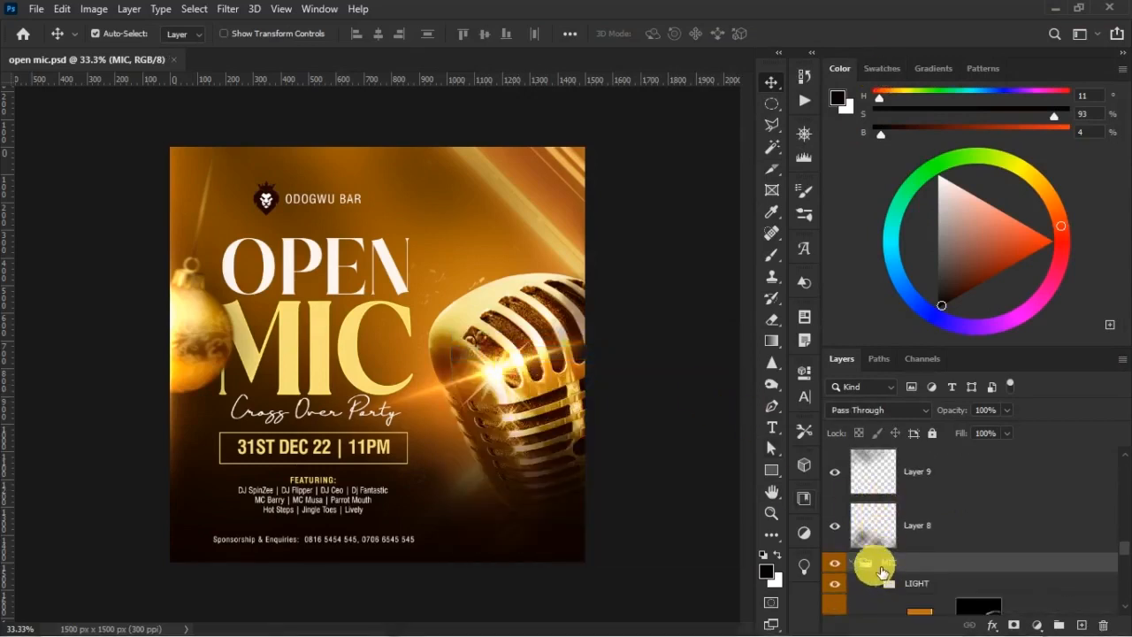
key("ctrl+t")
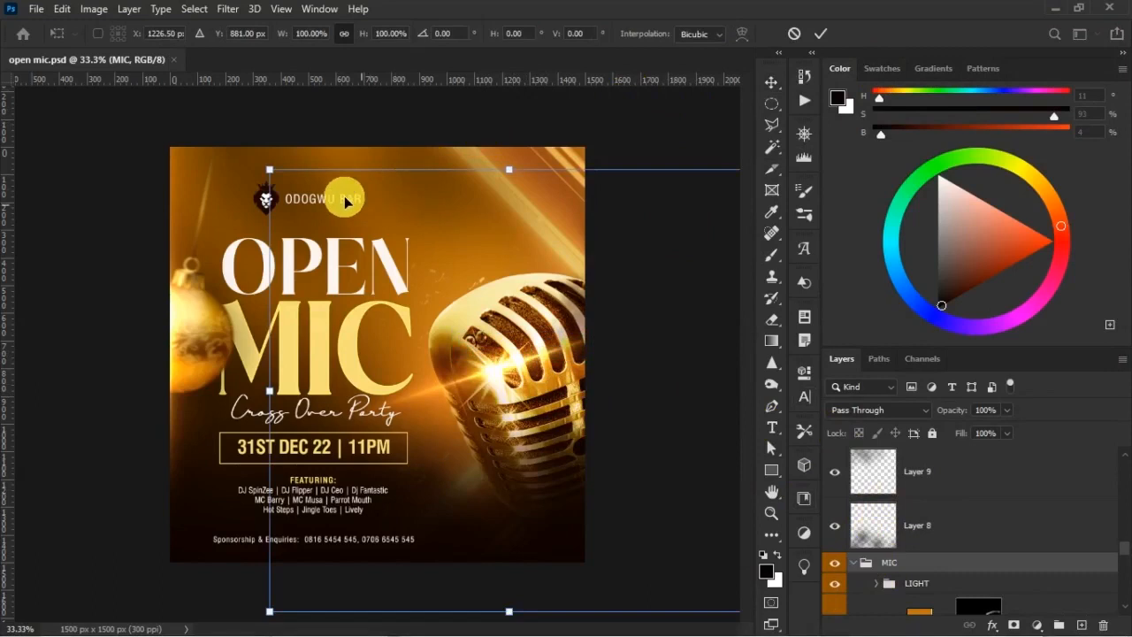
left_click_drag(255, 166, 286, 161)
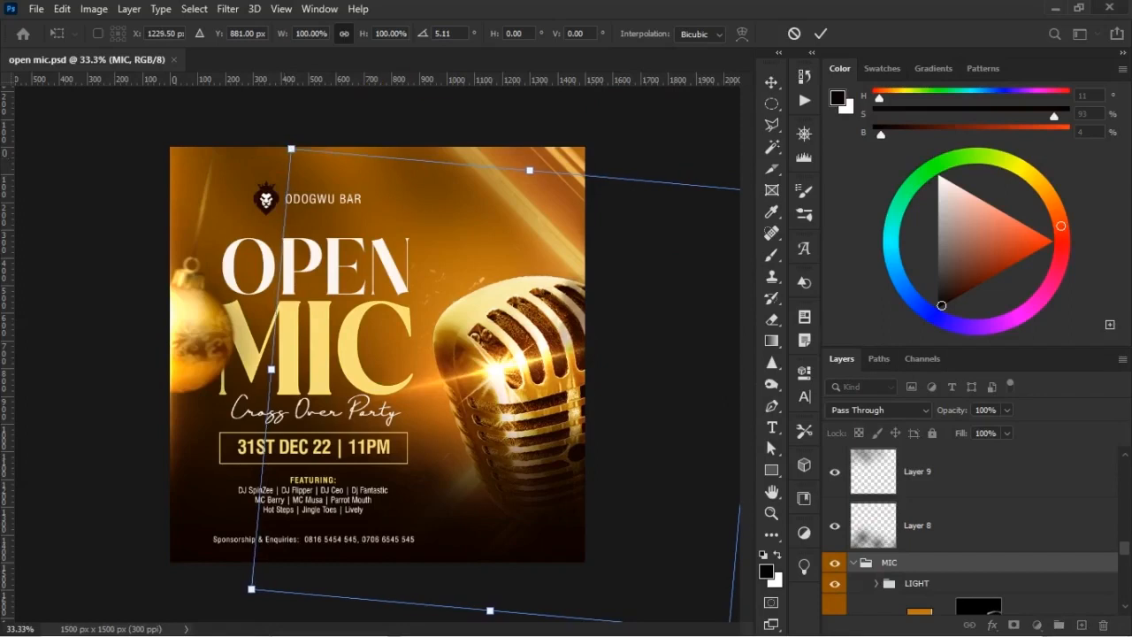
key("Right")
key("Right")
key("Right")
key("Return")
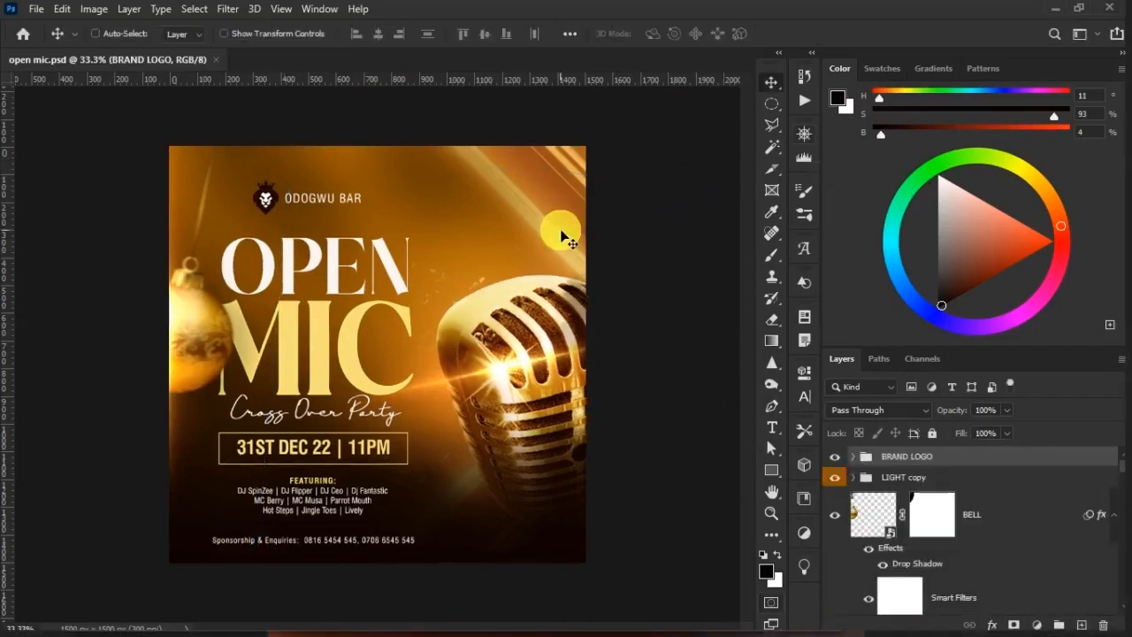
Turn off the MIC title's stroke effect and add a smooth inner bevel with 178% depth, 29 px size and 7 px soften
key("ctrl+plus")
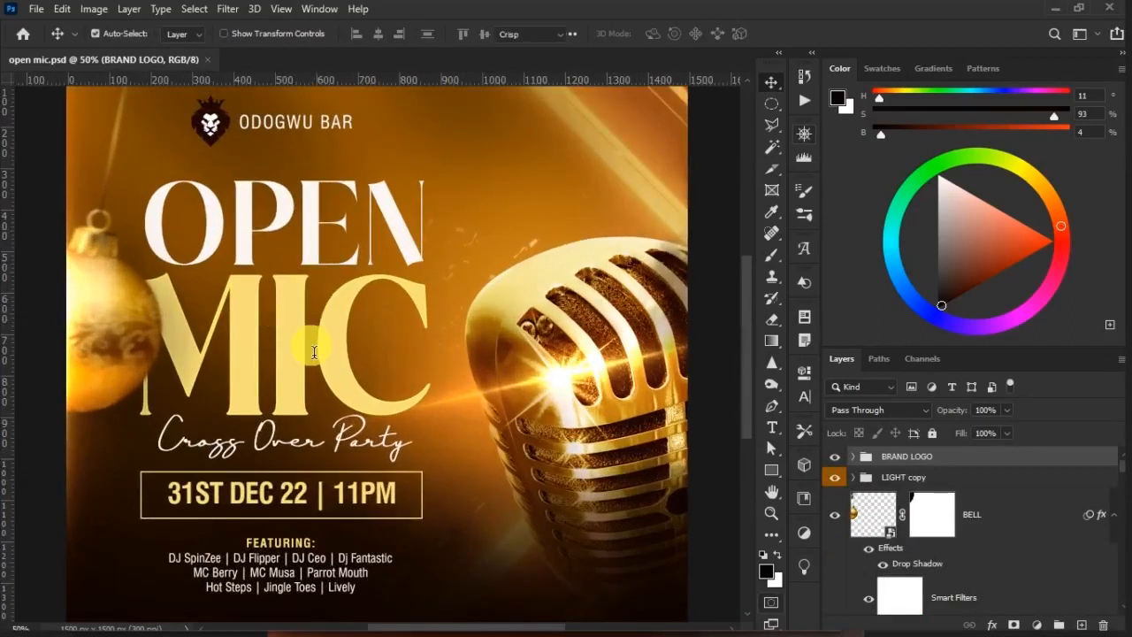
left_click(305, 341)
left_click(994, 551)
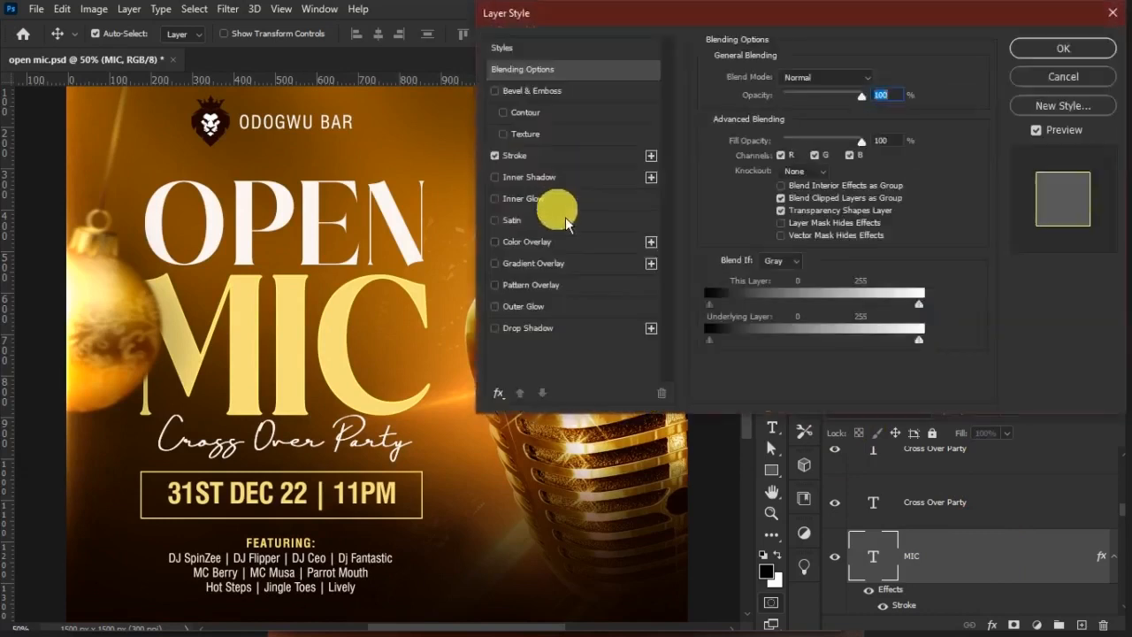
left_click(517, 156)
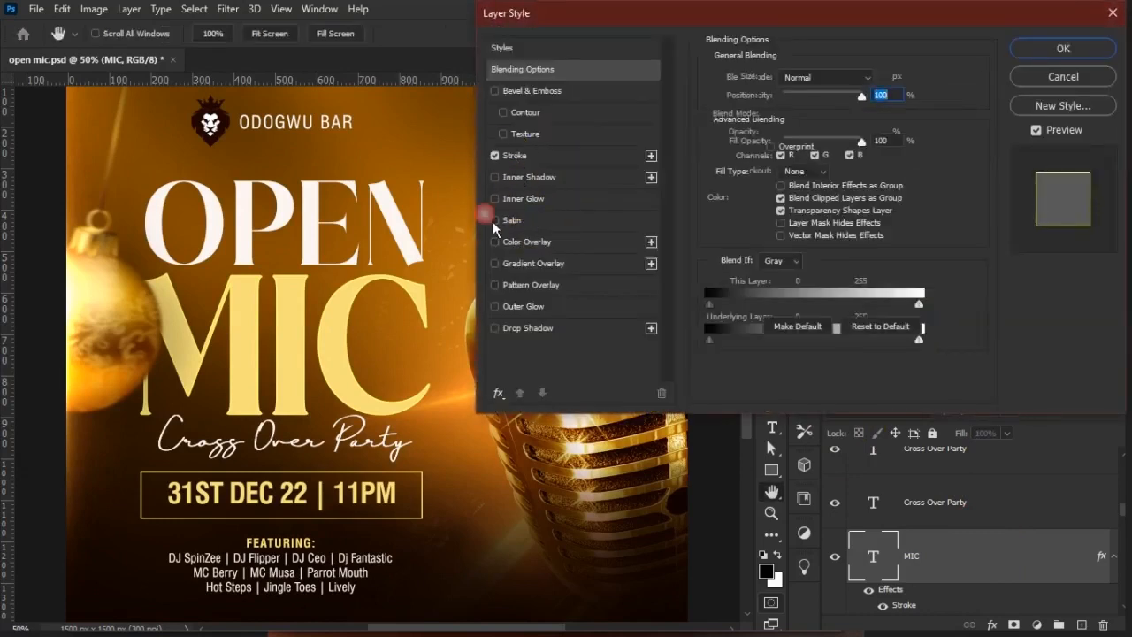
left_click(494, 156)
left_click(547, 92)
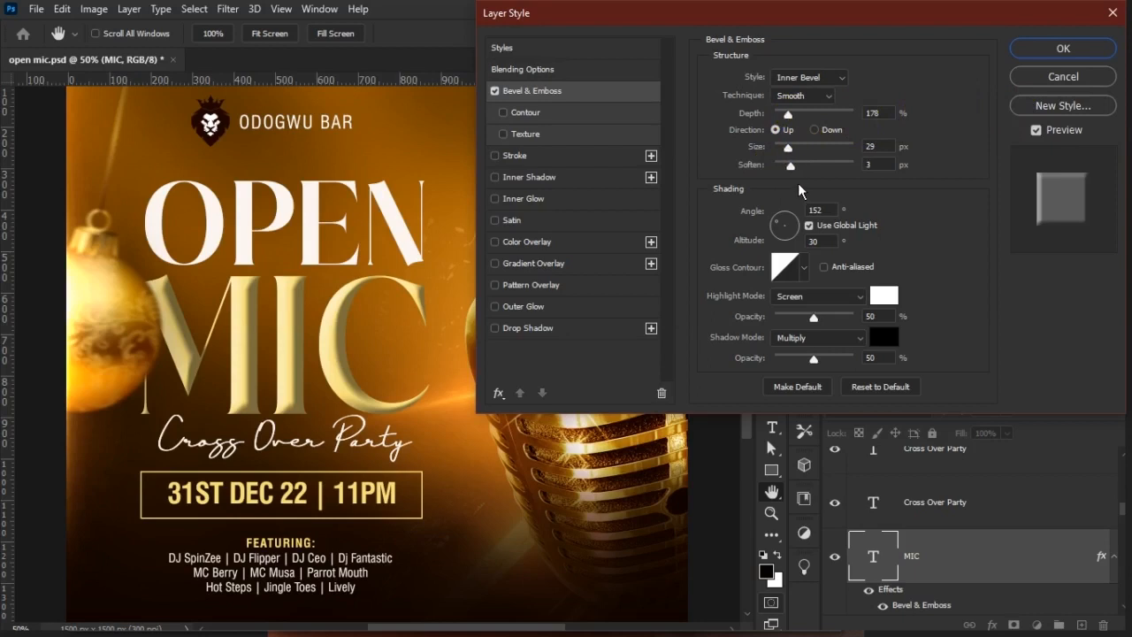
left_click_drag(814, 189, 816, 190)
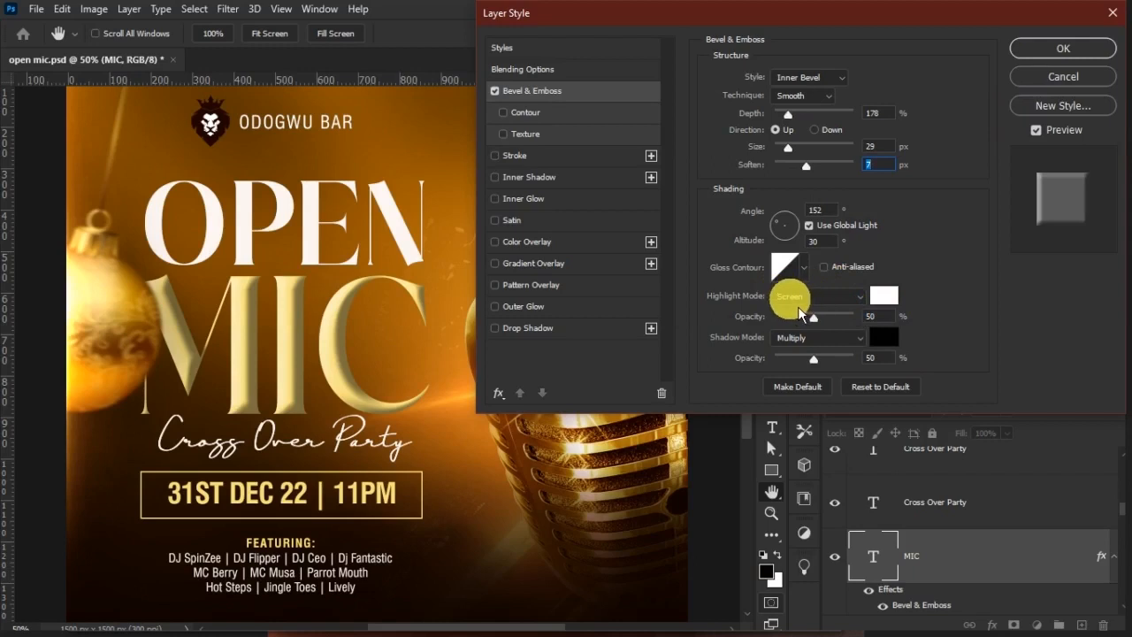
Sample orange-brown a65e0b from the flyer as the bevel's shadow colour, with highlight opacity 40% and shadow opacity 34%
left_click(885, 340)
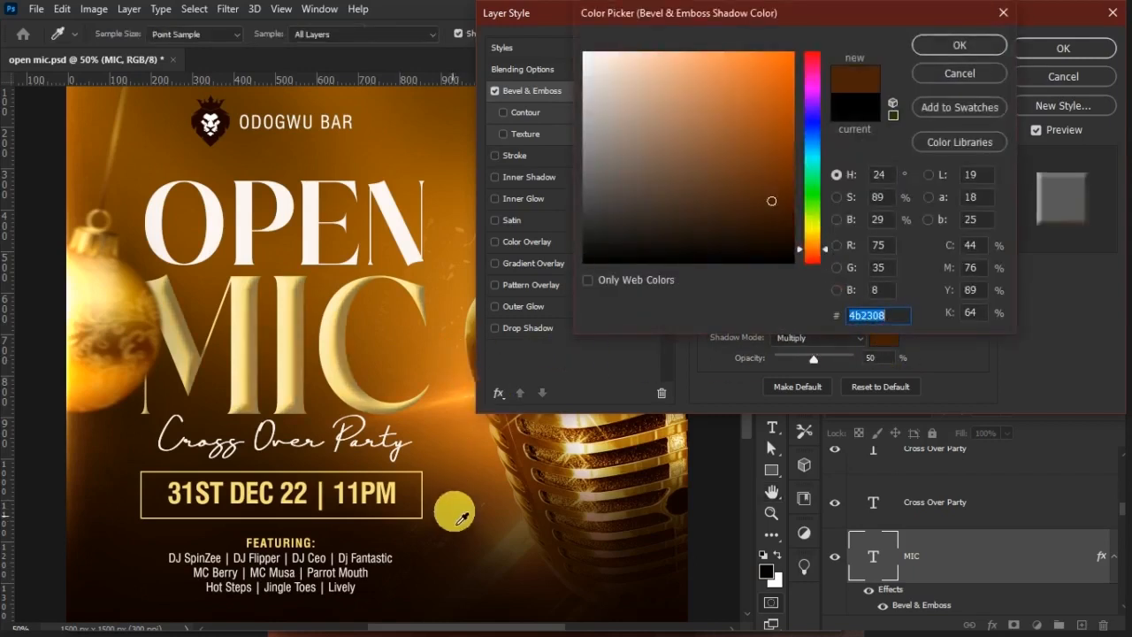
left_click(399, 378)
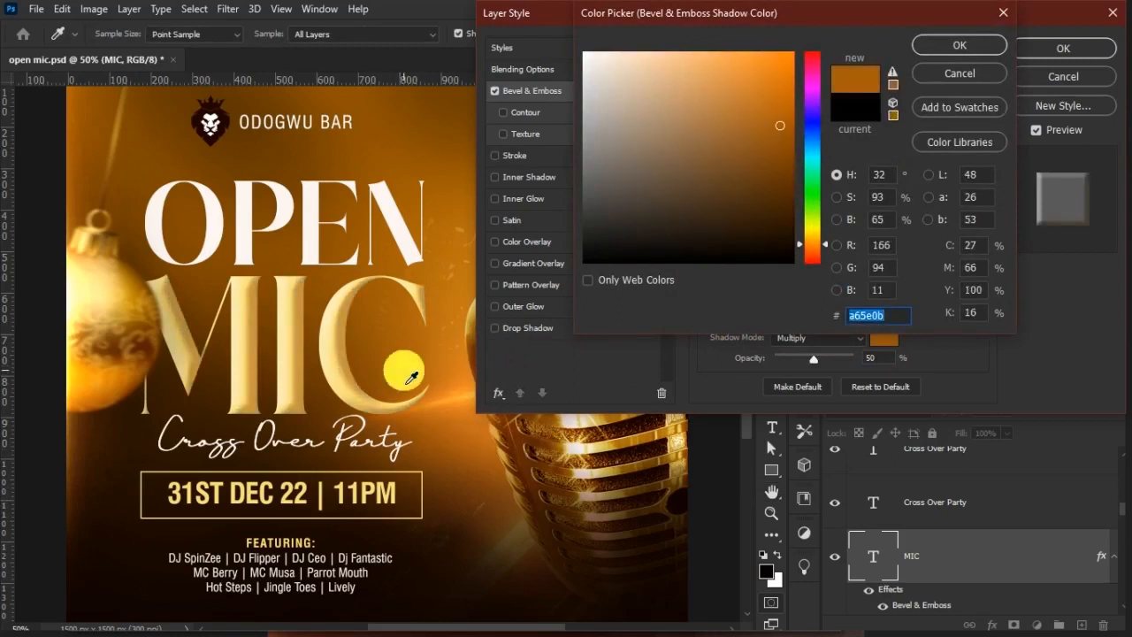
key("Return")
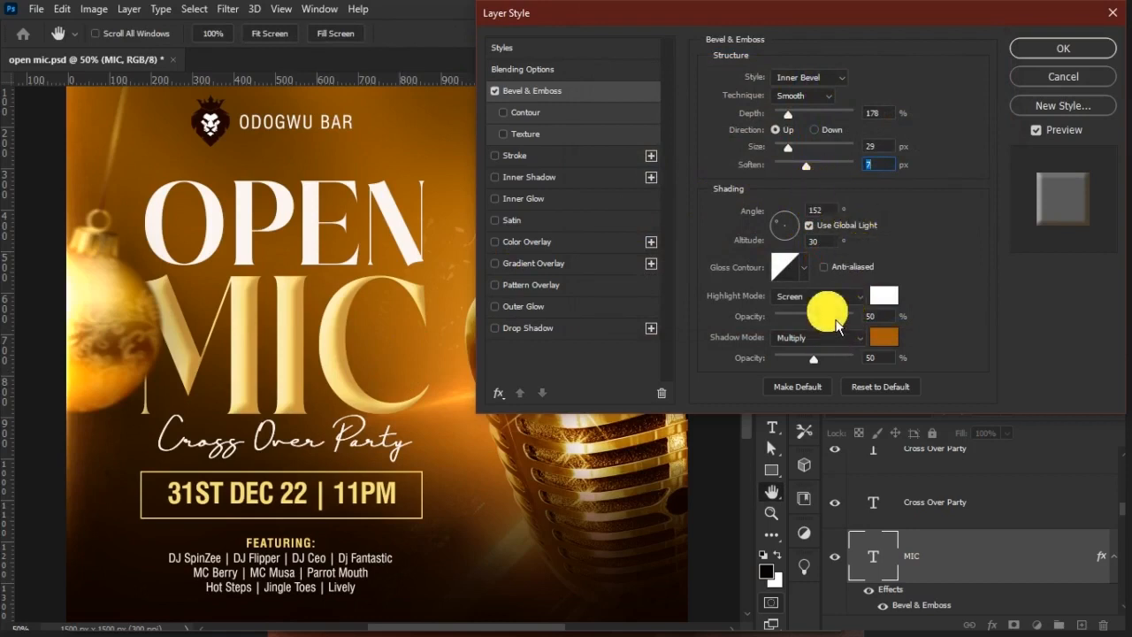
mouse_move(830, 325)
left_mouse_down()
mouse_move(800, 318)
mouse_move(815, 319)
left_mouse_up()
mouse_move(804, 368)
left_mouse_down()
mouse_move(822, 367)
mouse_move(781, 357)
mouse_move(808, 357)
left_mouse_up()
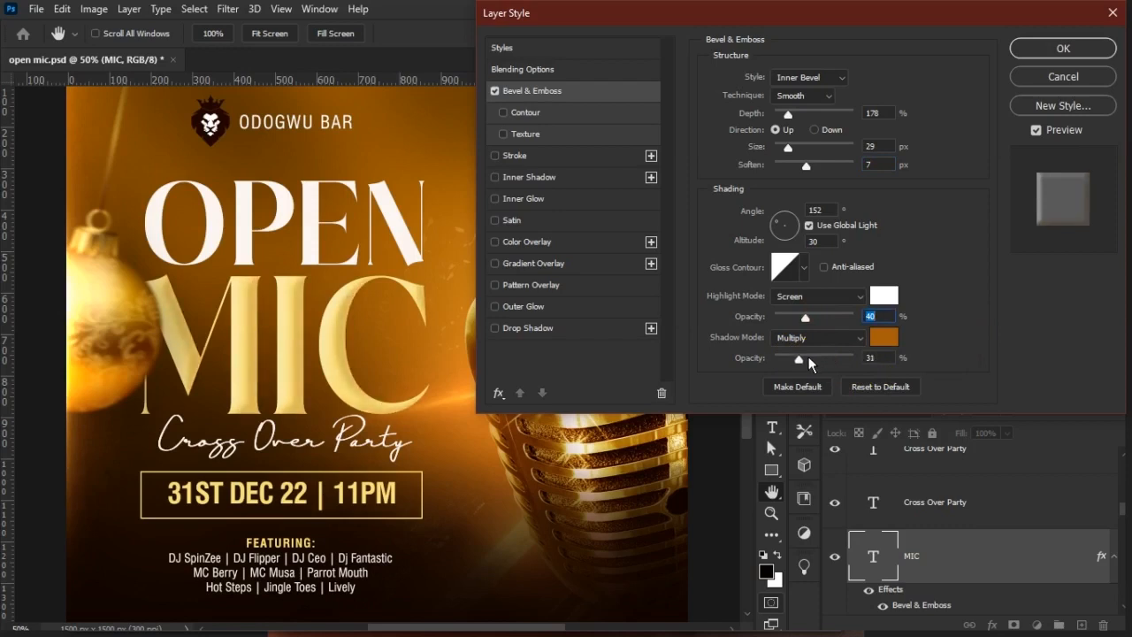
left_click(801, 357)
Add an inner shadow to the MIC title in off-white faf3ef sampled from the OPEN text, using Screen blend mode
left_click(531, 177)
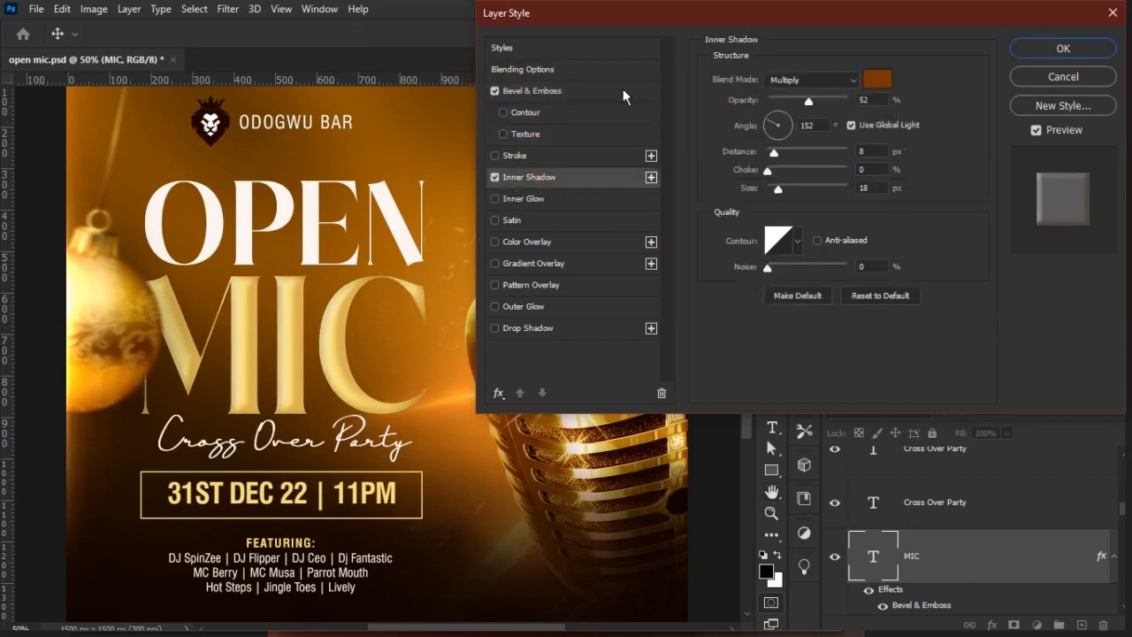
left_click(875, 80)
left_click(378, 182)
left_click(305, 201)
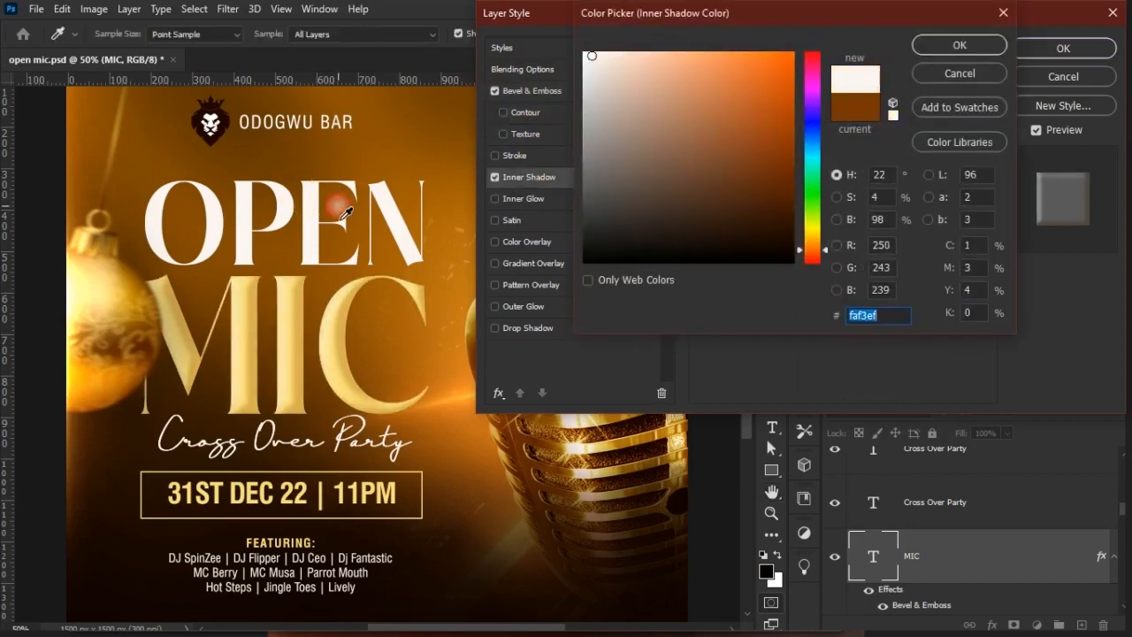
key("Return")
left_click(837, 80)
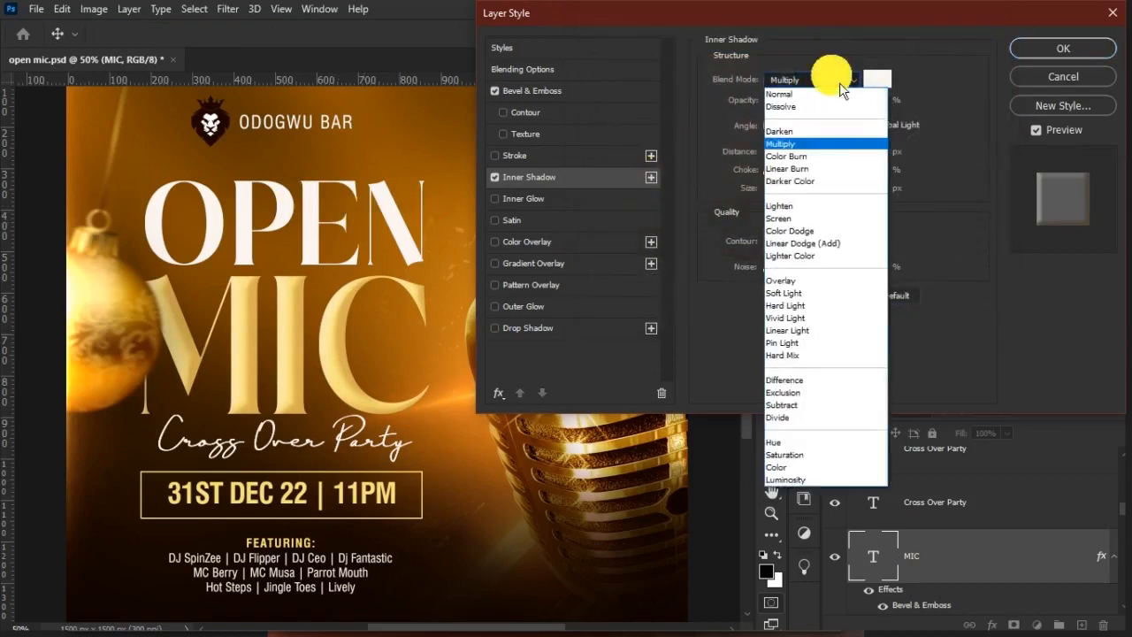
left_click(810, 219)
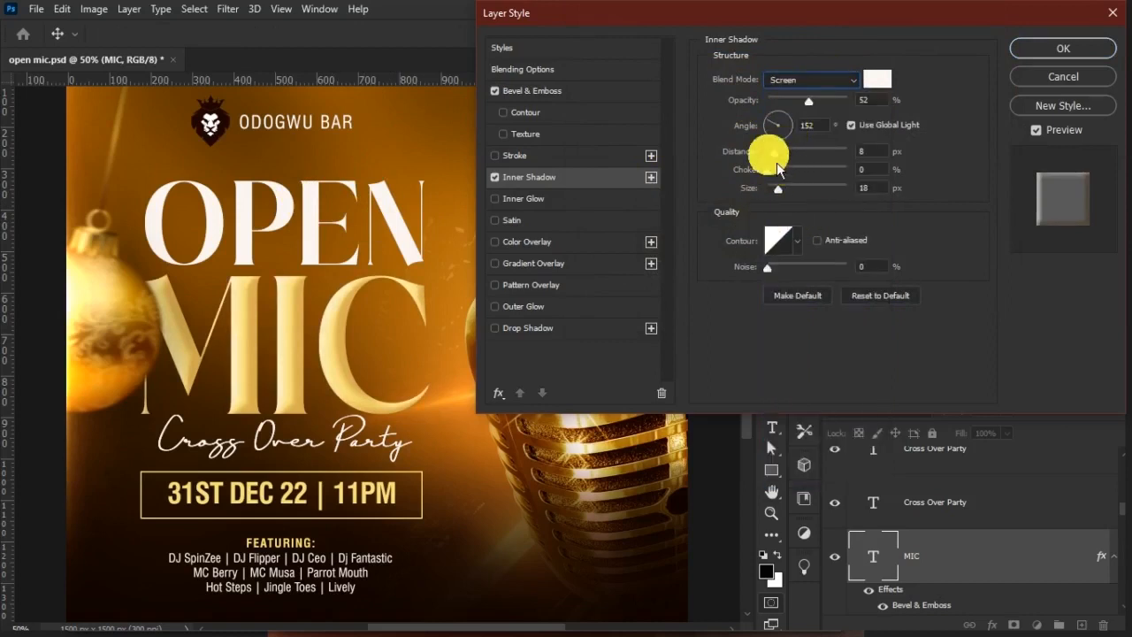
Set the inner shadow's distance to 19 px, size to 20 px and opacity to 29%, and apply the MIC layer style
left_click_drag(777, 163, 782, 161)
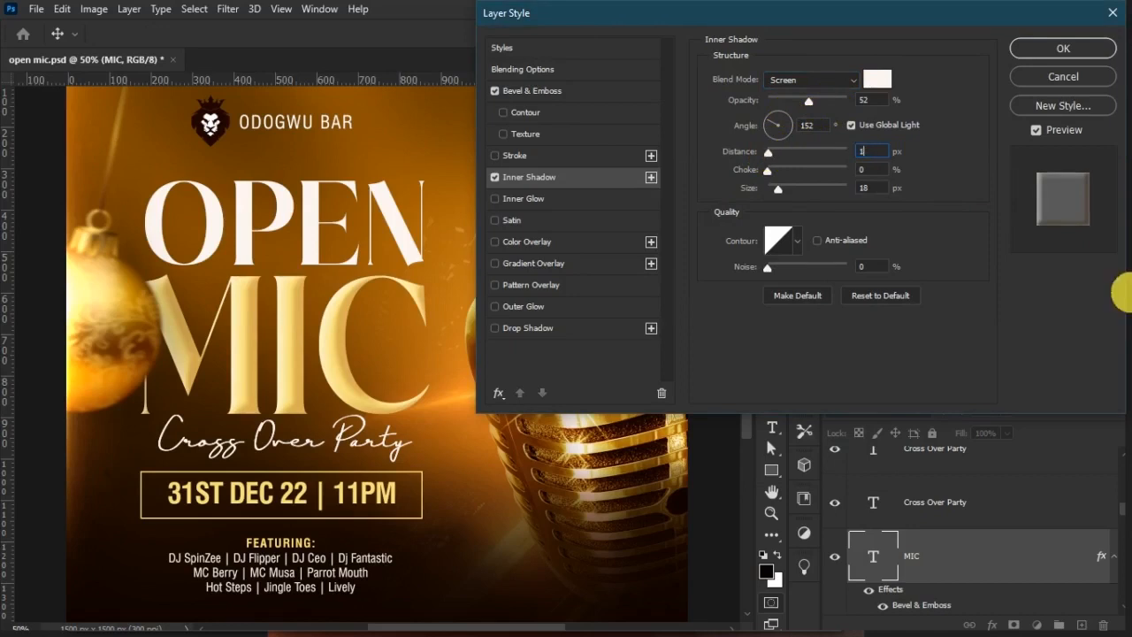
type("19")
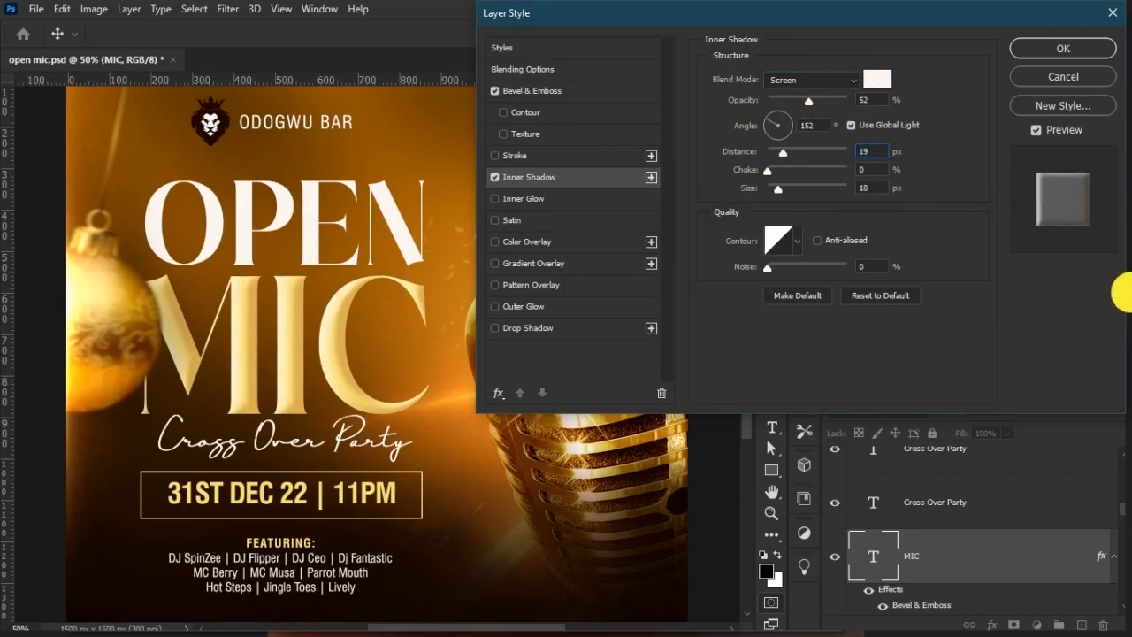
left_click(782, 190)
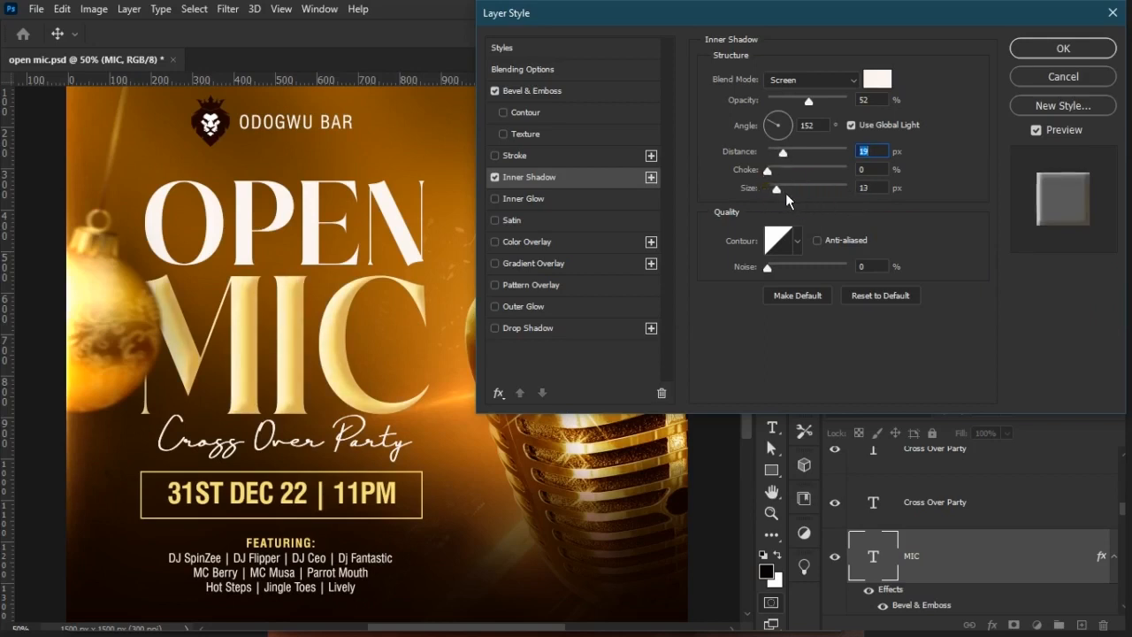
left_click_drag(791, 194, 777, 194)
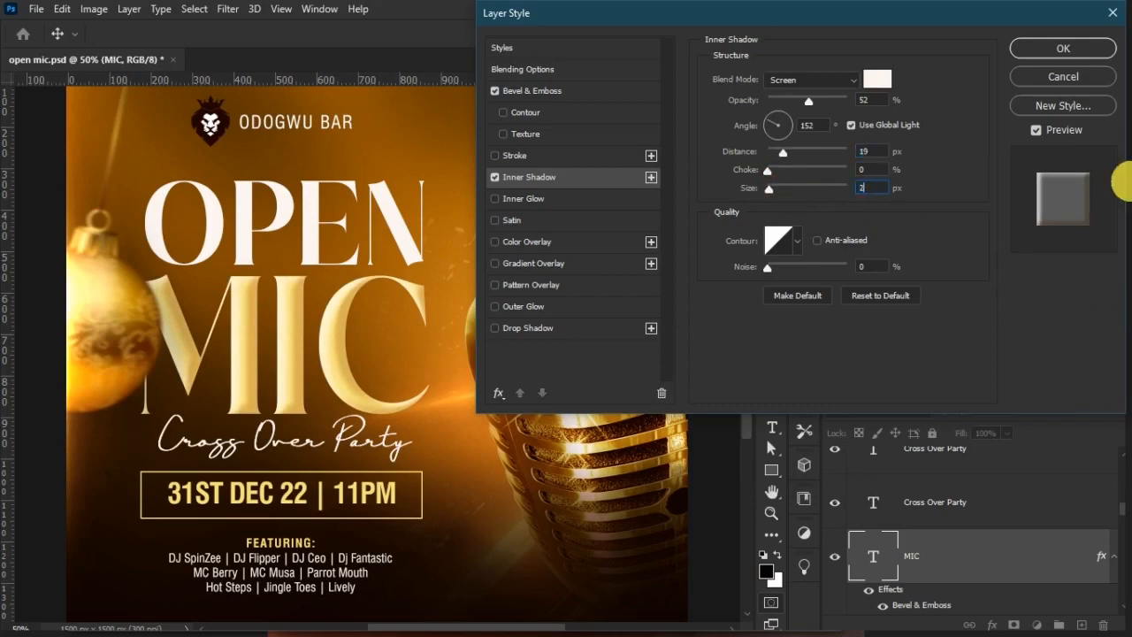
type("20")
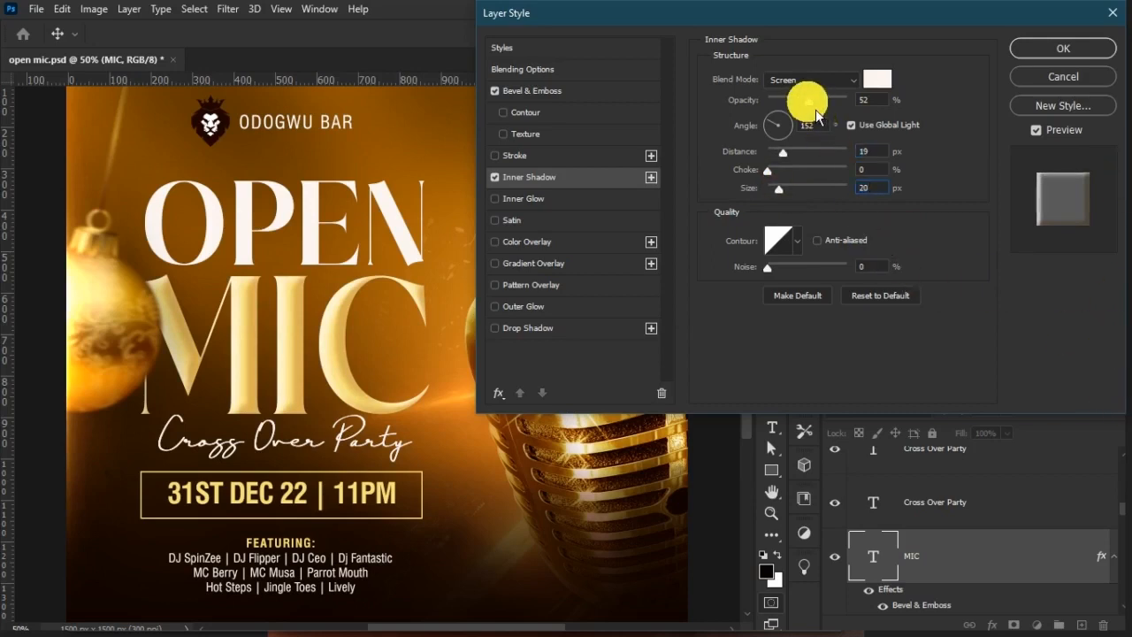
left_click_drag(797, 104, 799, 105)
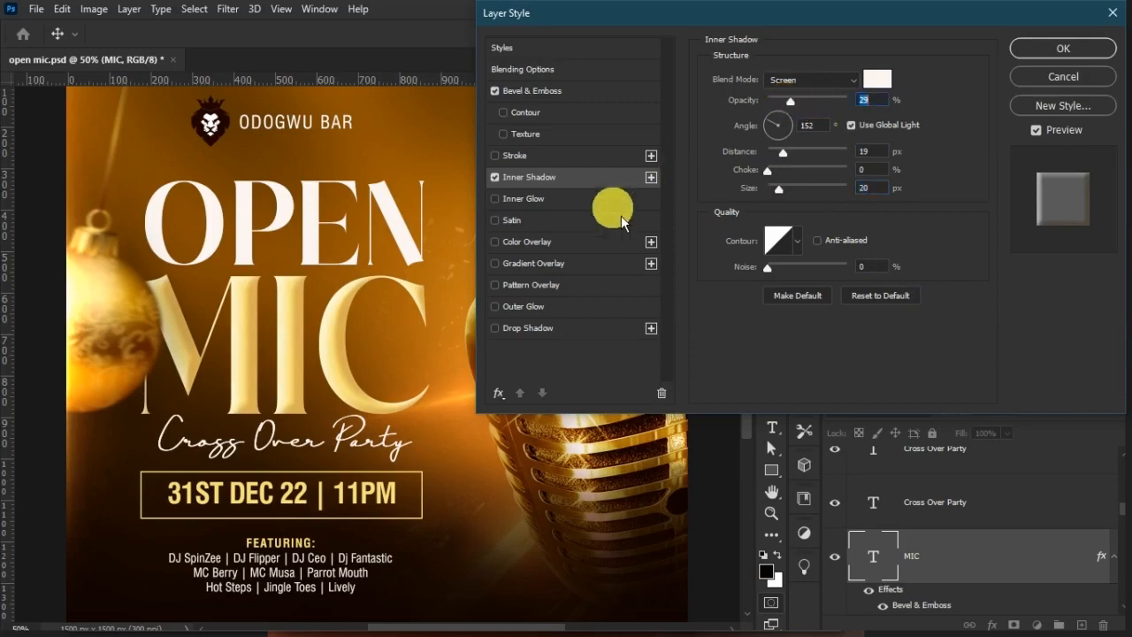
left_click(1063, 49)
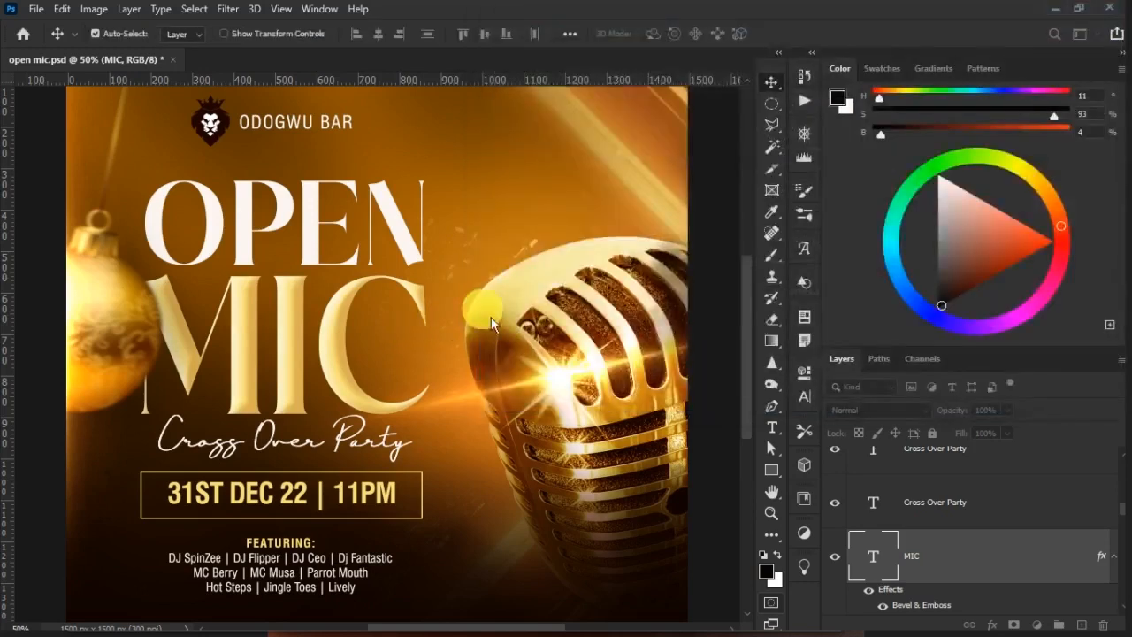
Copy the MIC title's layer style onto the OPEN text layer
right_click(919, 570)
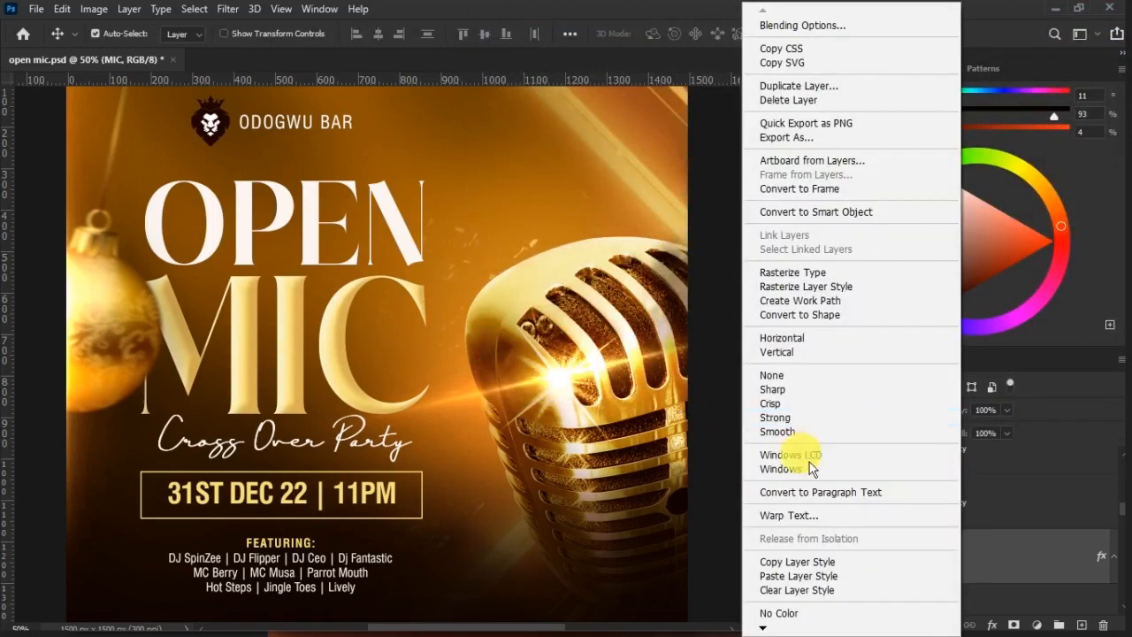
left_click(821, 561)
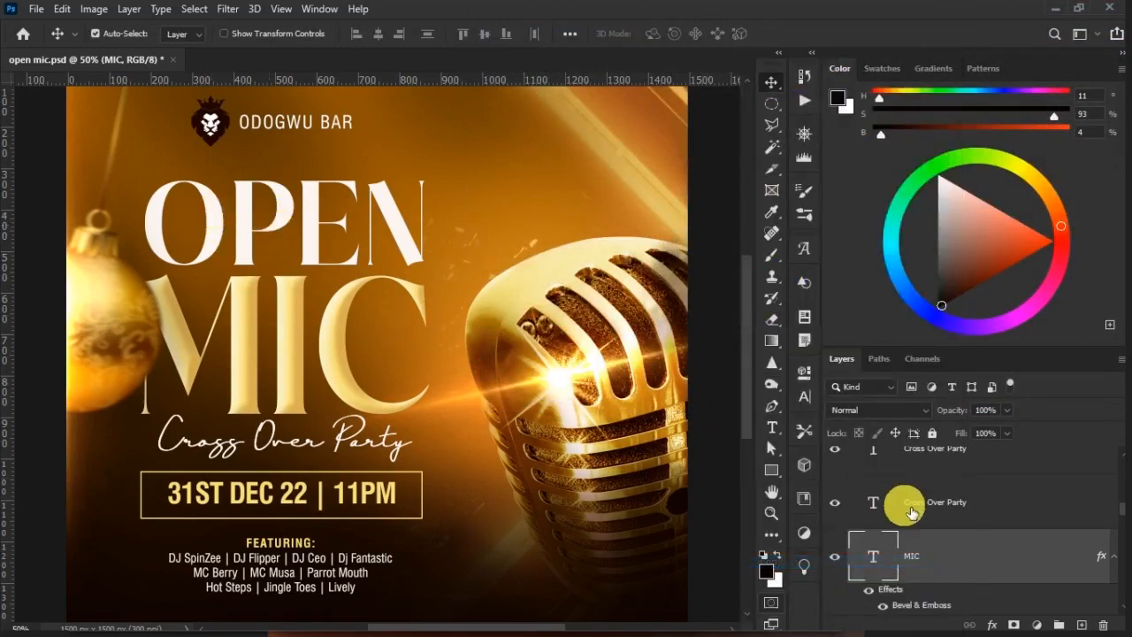
scroll(911, 527, "down", 2)
scroll(920, 553, "down", 5)
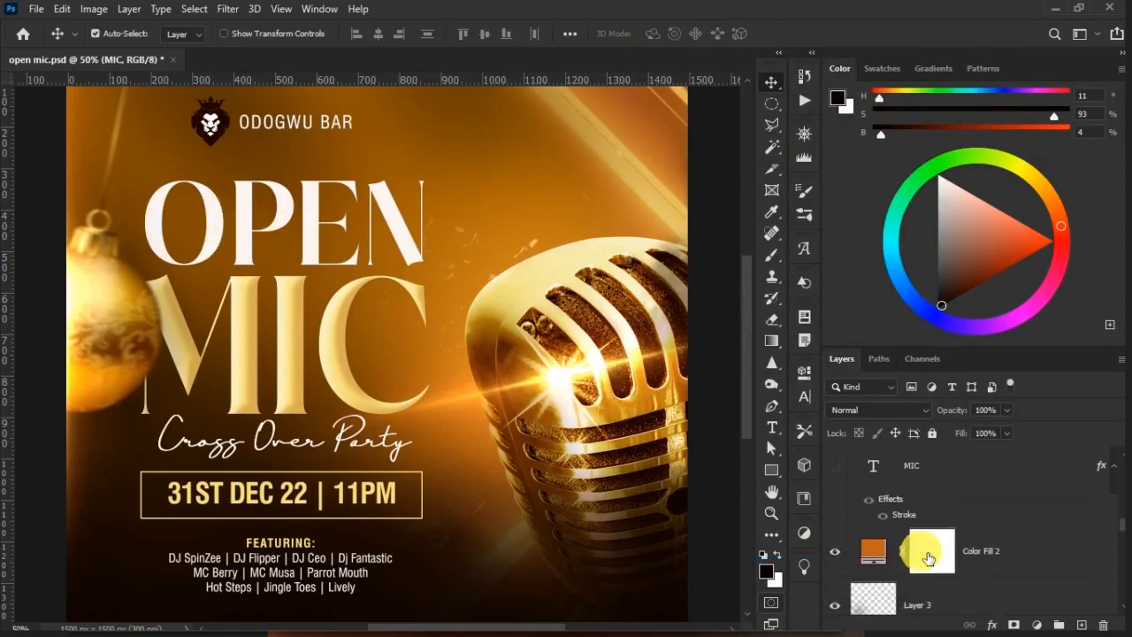
key("t")
left_click(269, 225)
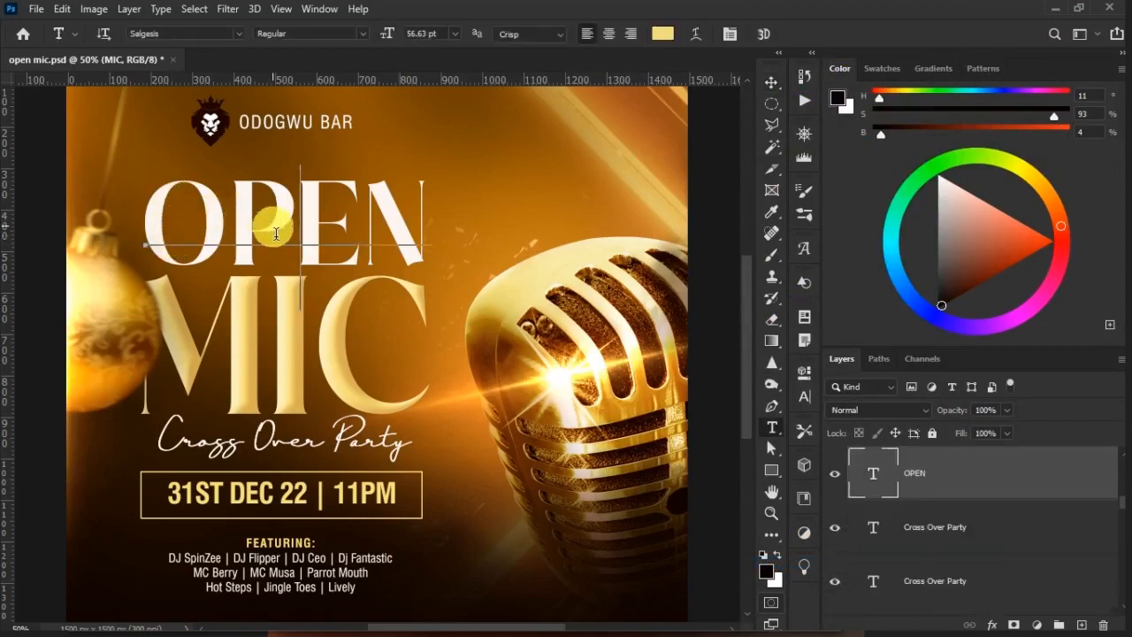
key("v")
right_click(956, 460)
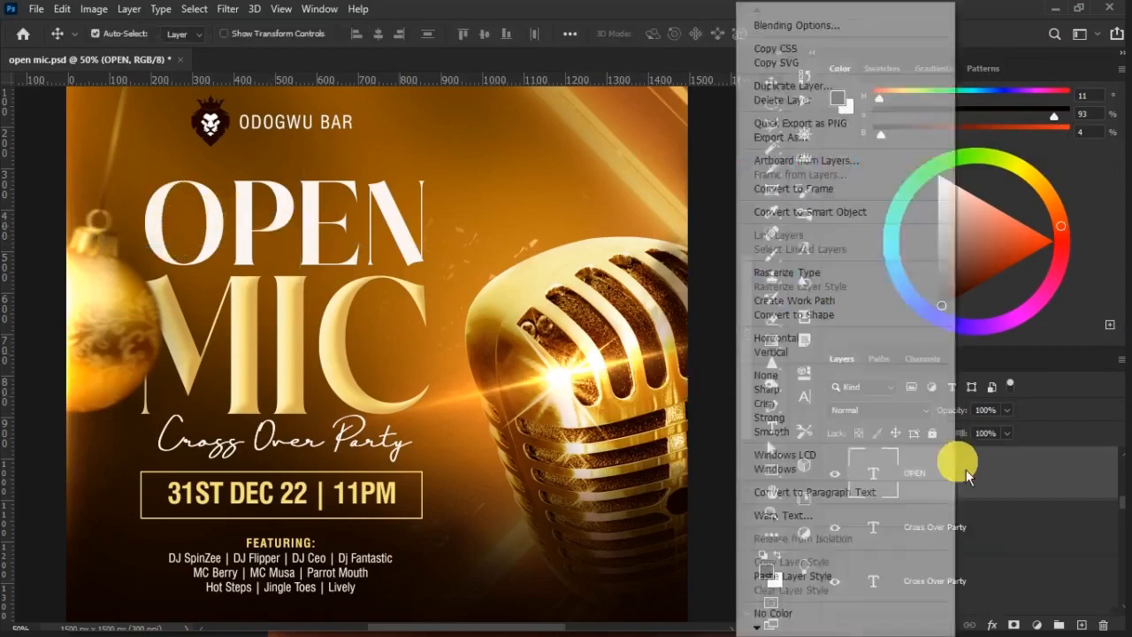
left_click(833, 576)
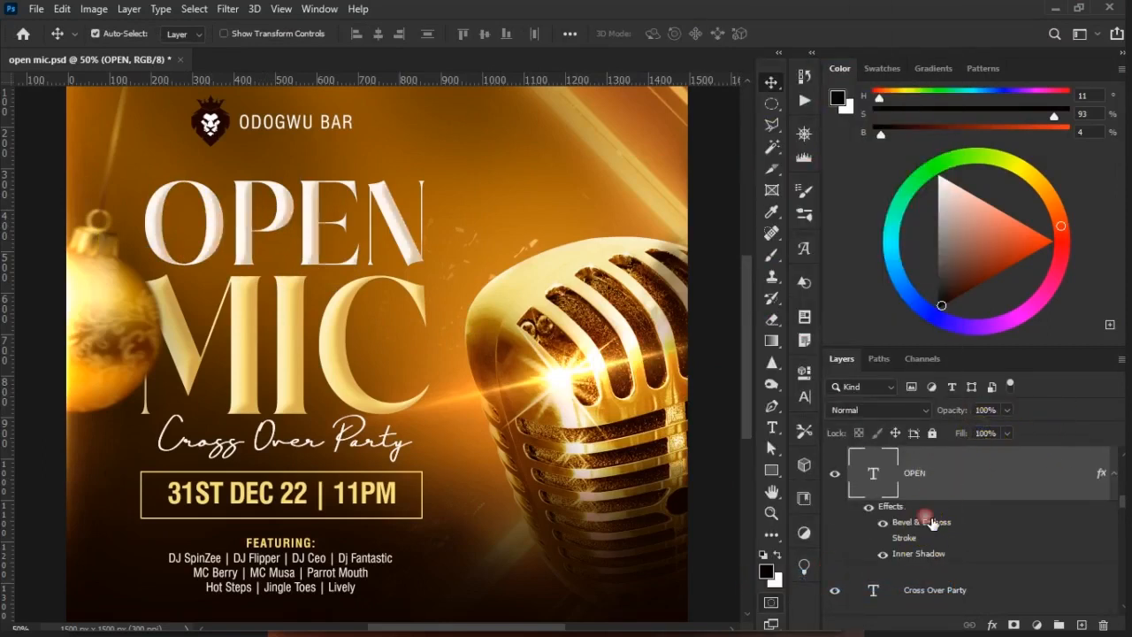
Change the OPEN title's bevel shadow colour to a paler, muted tone and apply the layer style
double_click(925, 522)
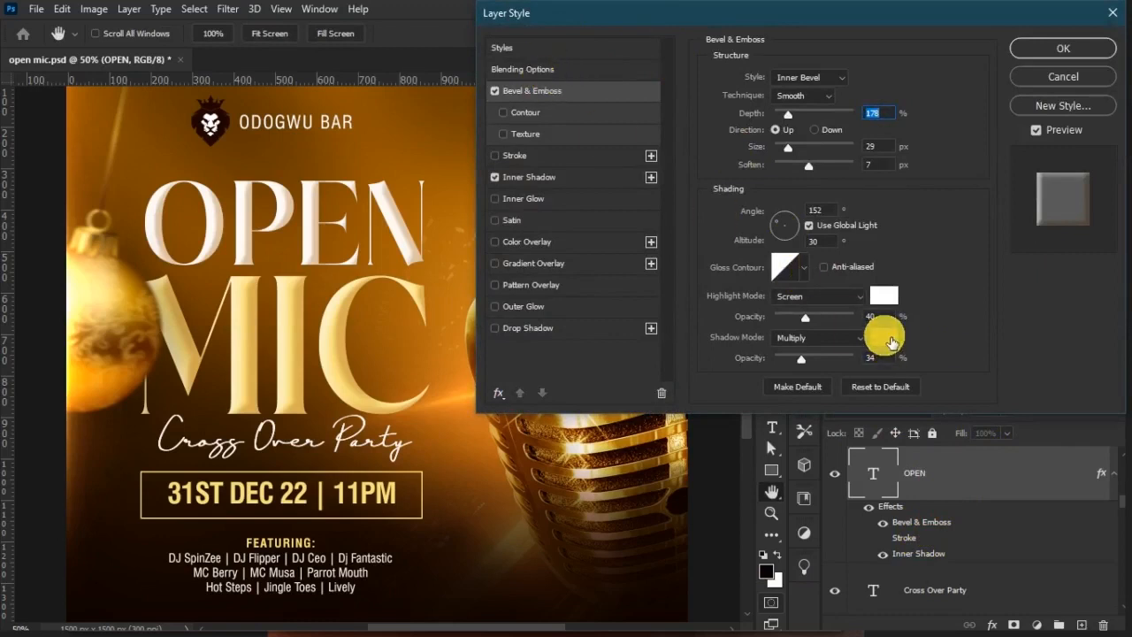
left_click(884, 338)
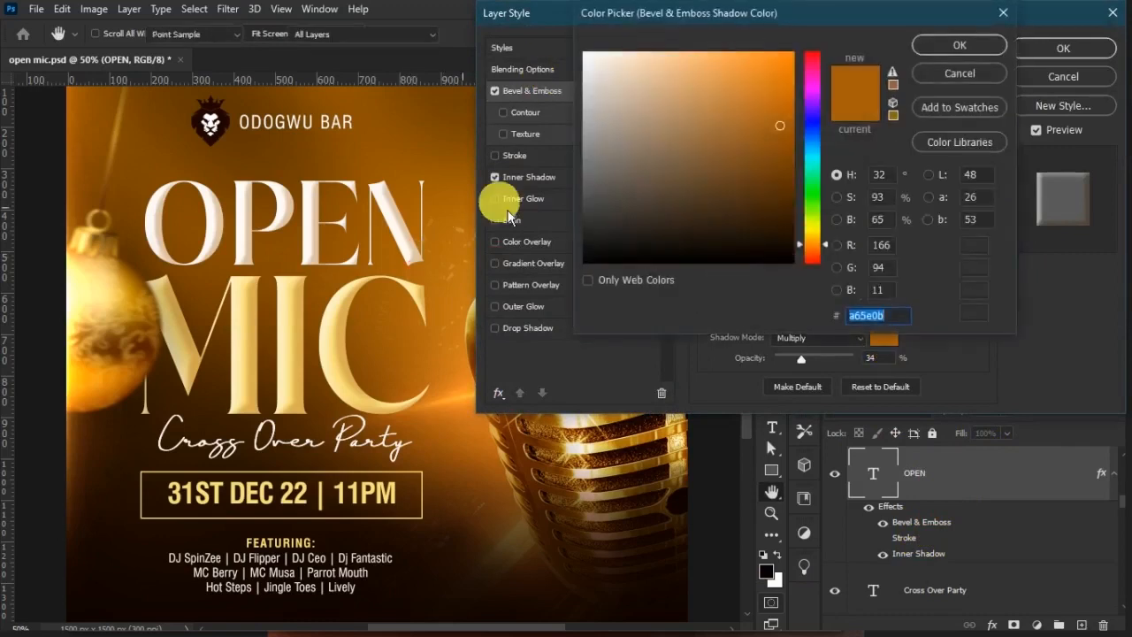
mouse_move(682, 96)
left_mouse_down()
mouse_move(632, 62)
mouse_move(694, 110)
mouse_move(680, 121)
mouse_move(685, 139)
mouse_move(699, 139)
mouse_move(691, 130)
left_mouse_up()
key("Return")
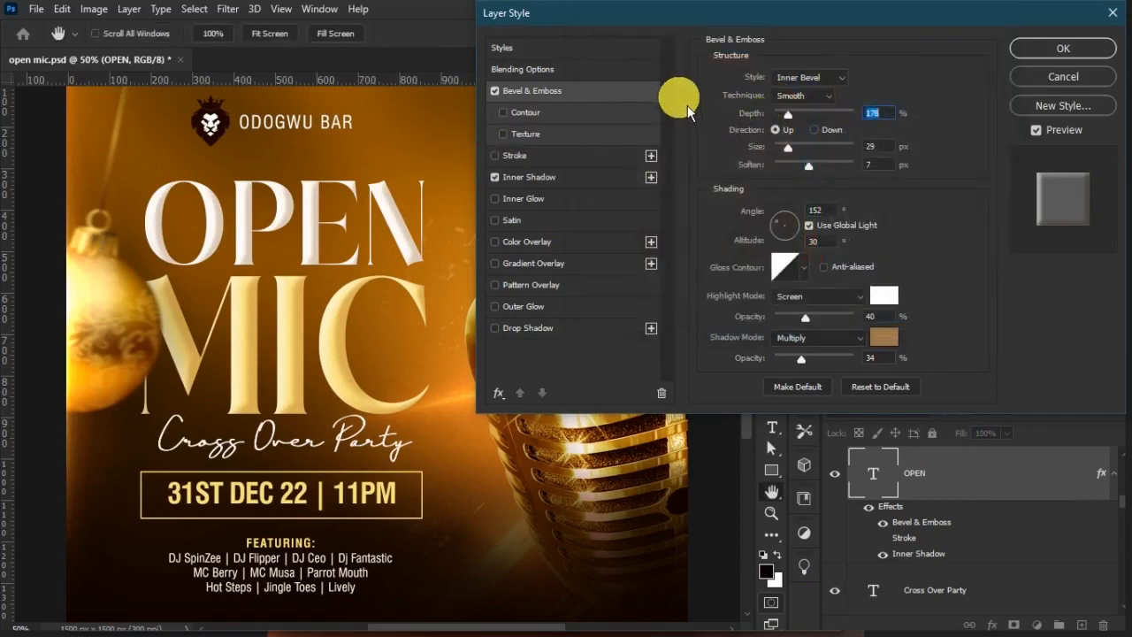
mouse_move(802, 130)
left_mouse_down()
mouse_move(775, 115)
mouse_move(795, 122)
left_mouse_up()
key("Return")
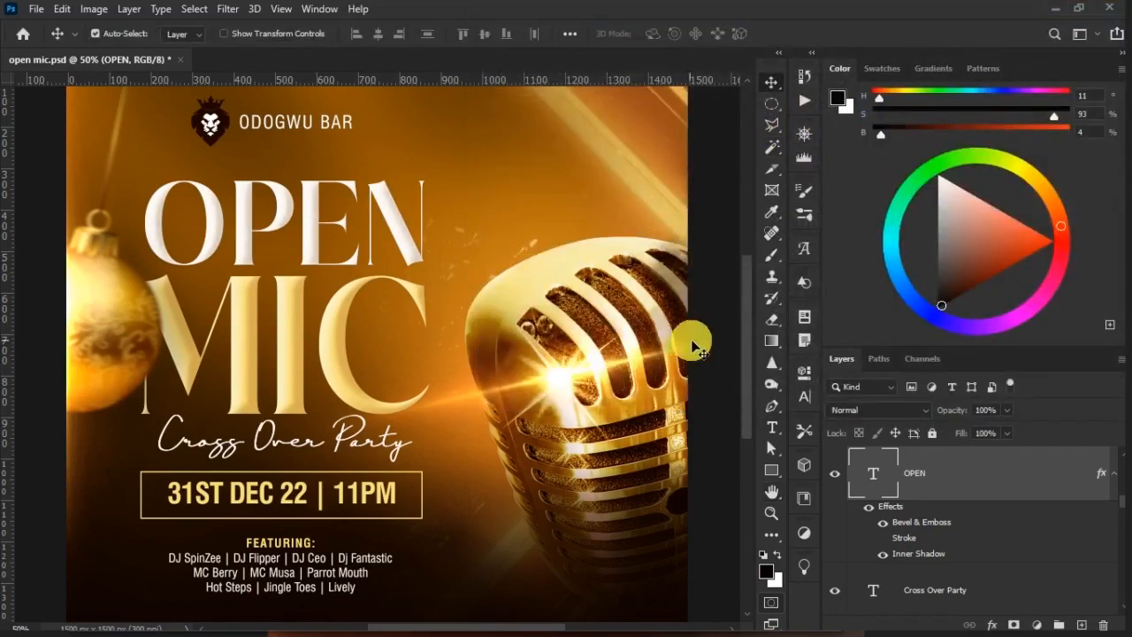
Create a new layer above the BRAND LOGO group in Soft Light mode, filled with the neutral 50% gray
scroll(748, 338, "down", 2)
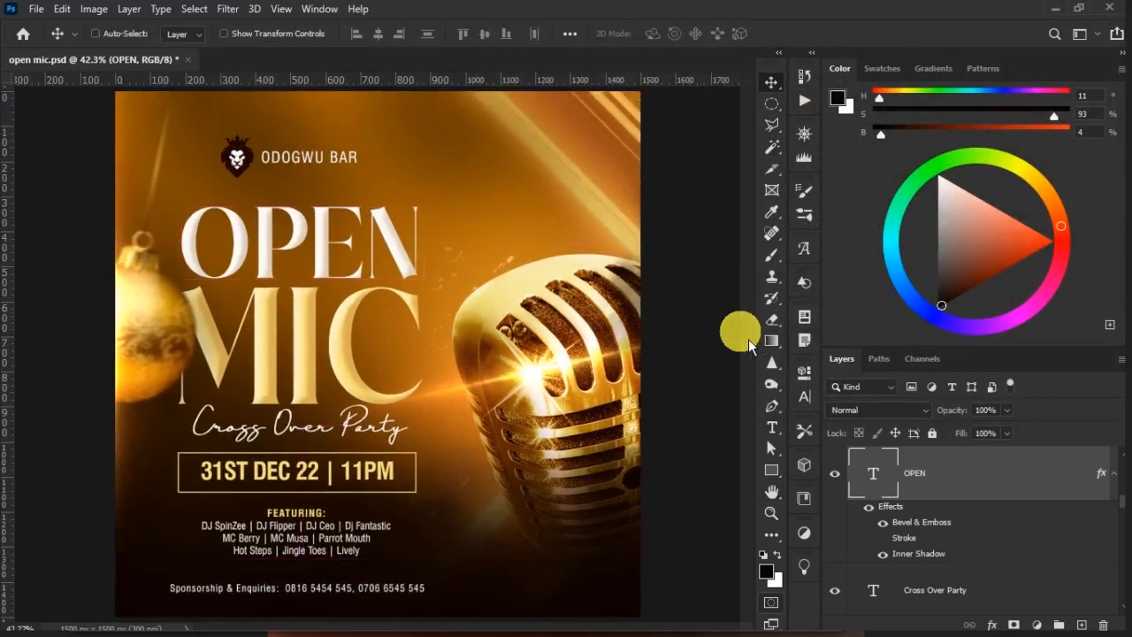
scroll(1062, 531, "down", 4)
scroll(1061, 504, "up", 4)
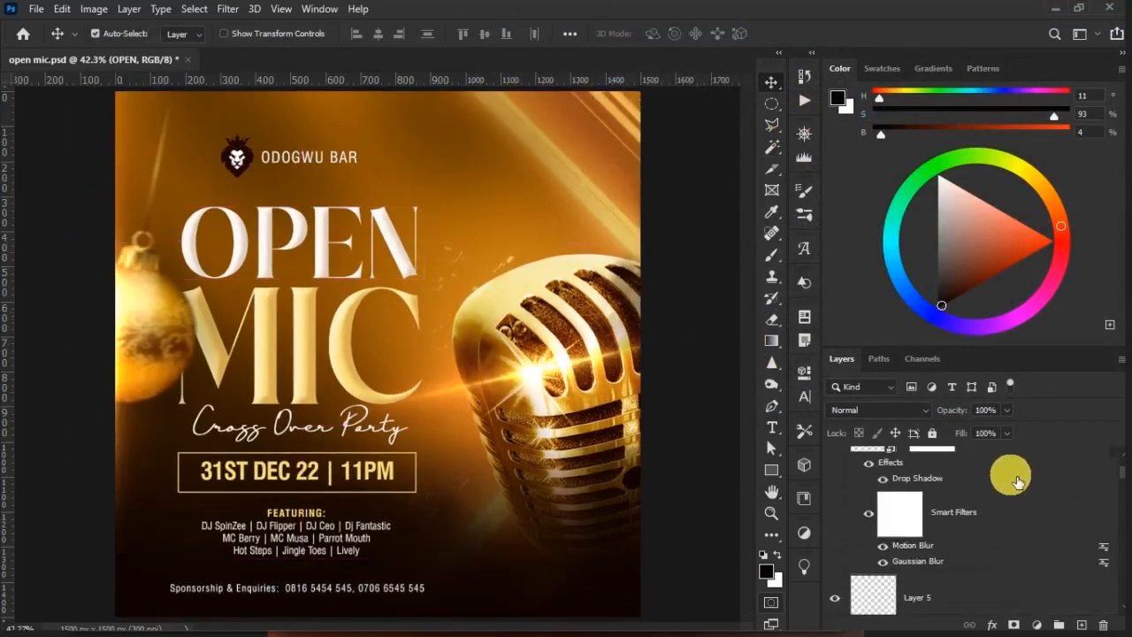
left_click(998, 455)
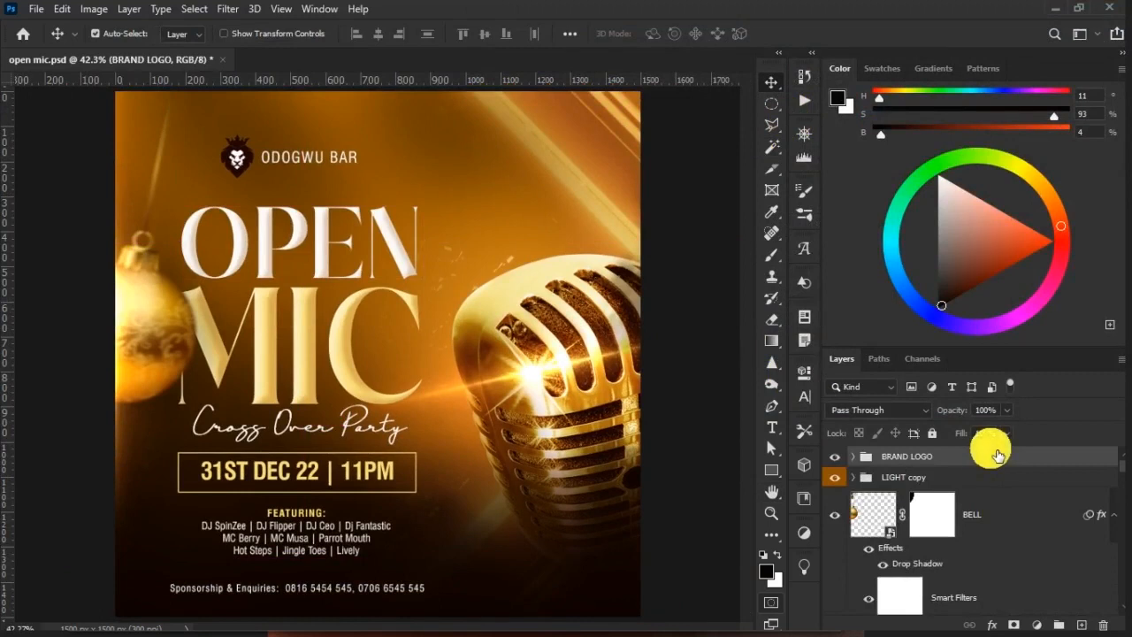
key("ctrl")
key("ctrl+shift+n")
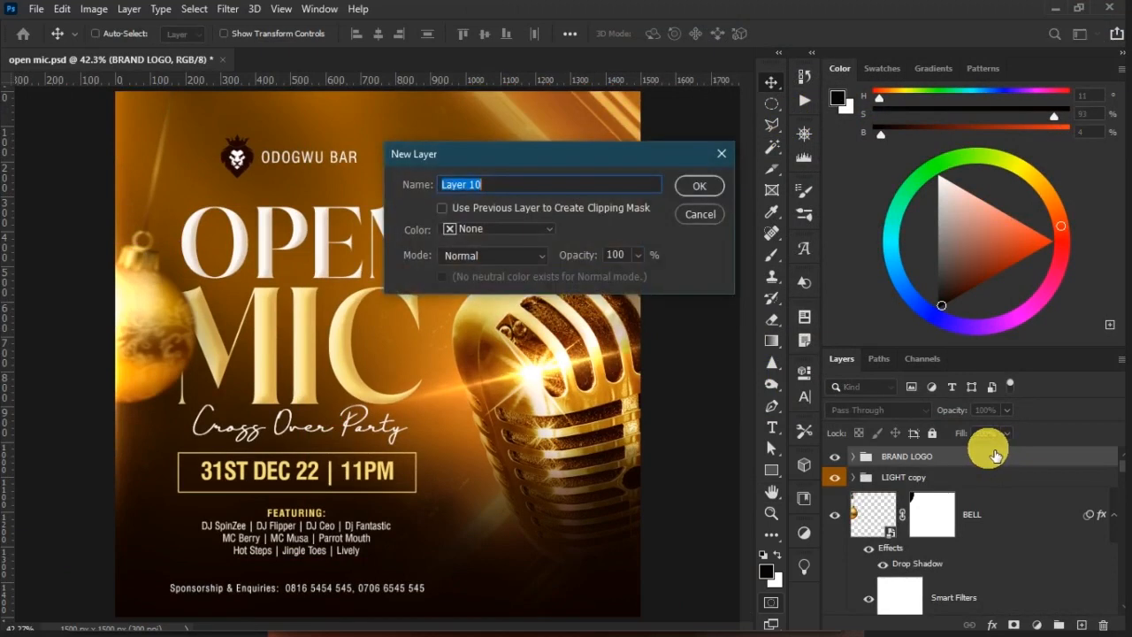
left_click(505, 256)
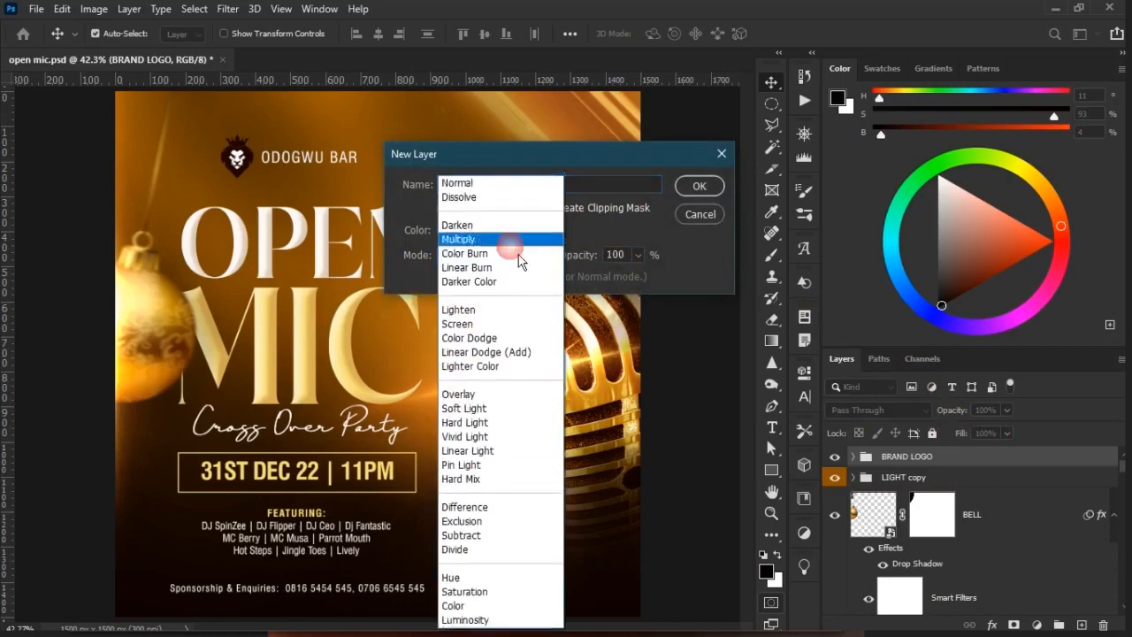
left_click(500, 416)
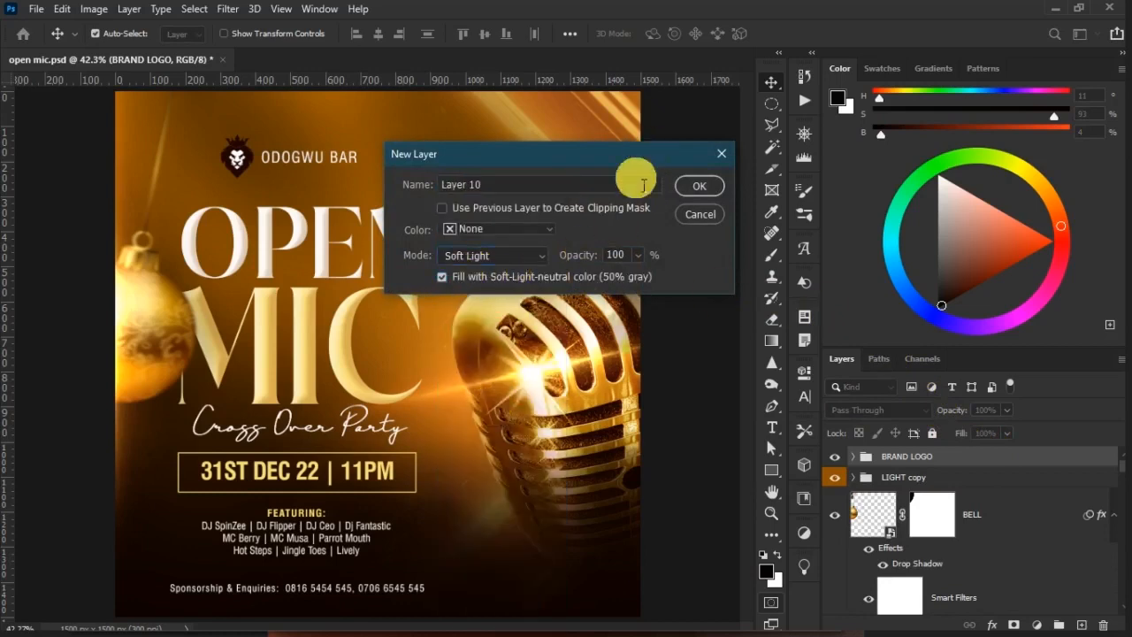
left_click(691, 189)
Convert the gray Soft Light layer to a smart object and apply uniform, monochromatic Add Noise to it
right_click(959, 487)
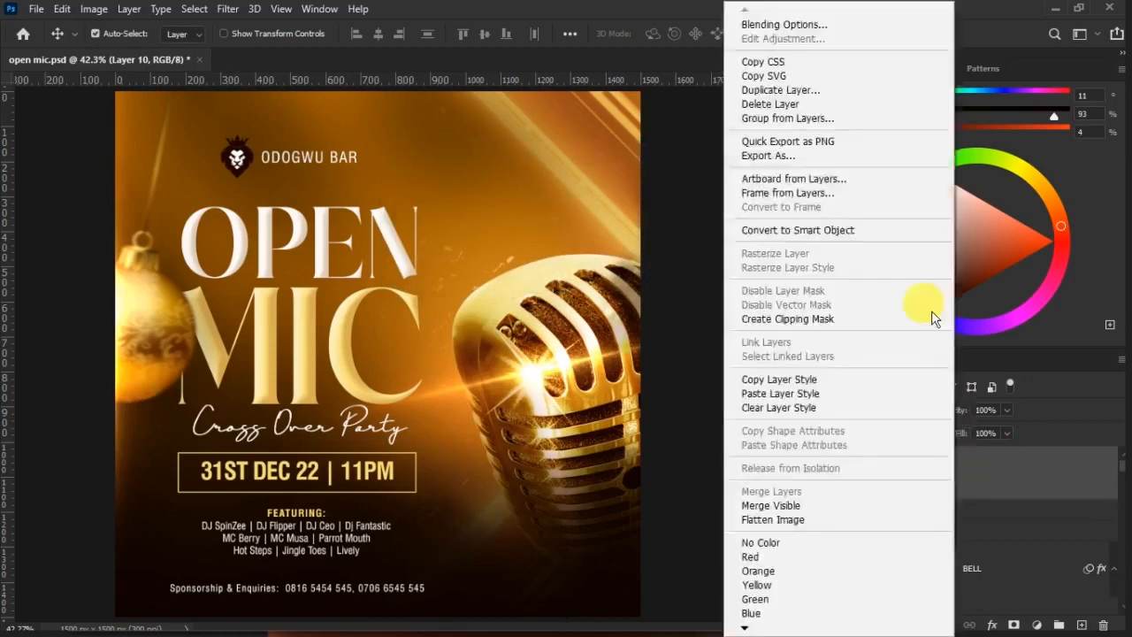
left_click(859, 233)
left_click(237, 9)
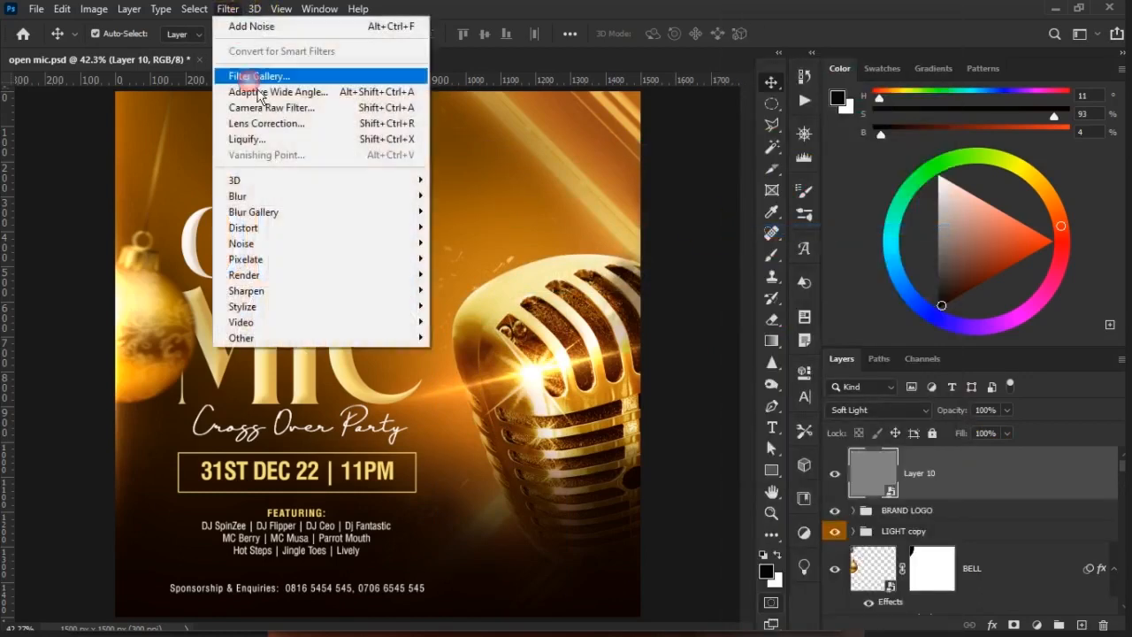
mouse_move(288, 243)
left_click(468, 240)
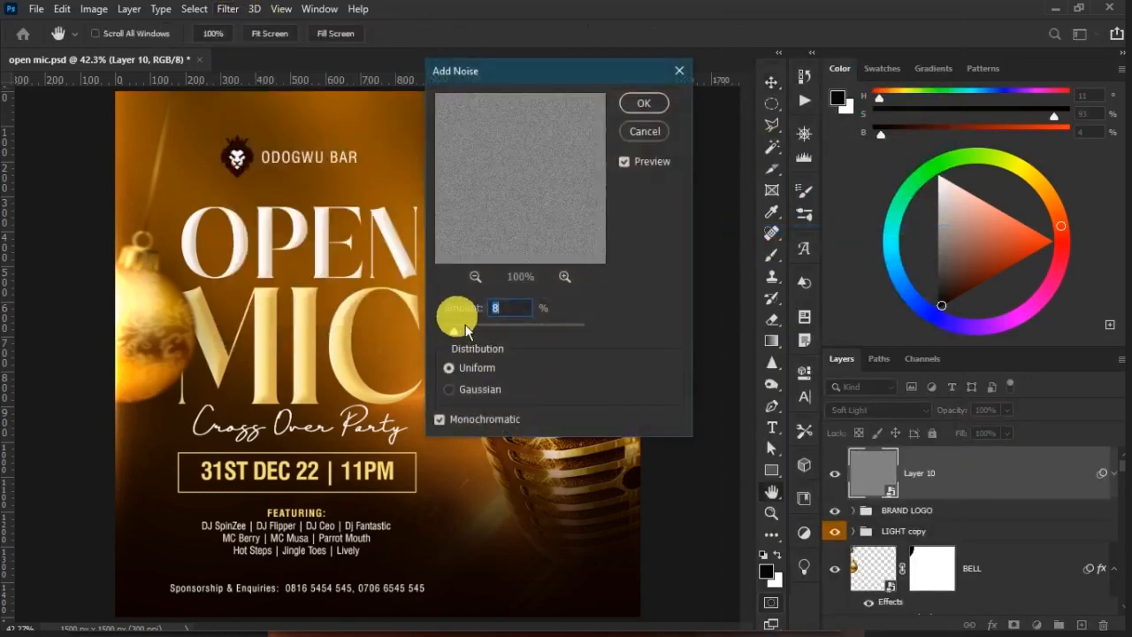
key("Return")
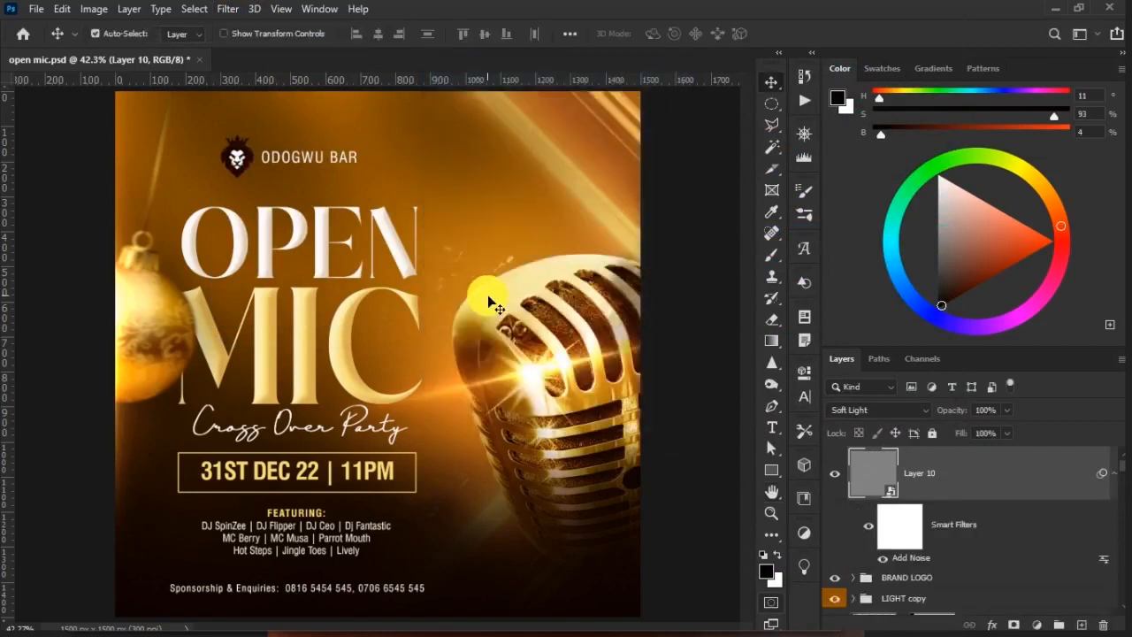
scroll(487, 294, "up", 2)
scroll(487, 294, "up", 2)
scroll(487, 294, "down", 4)
scroll(487, 294, "down", 2)
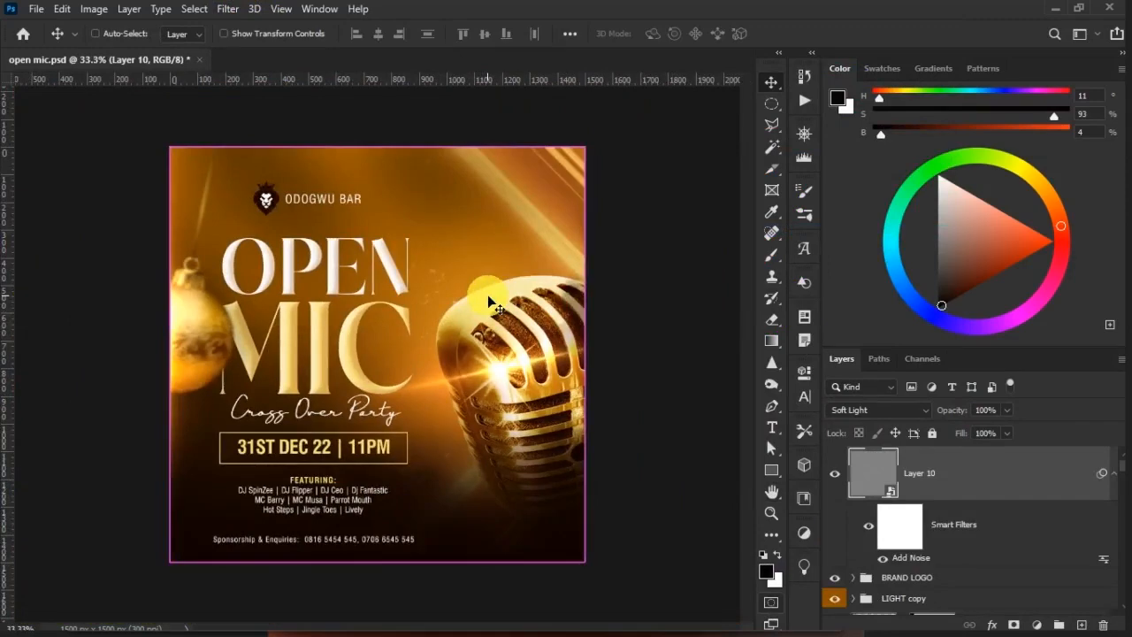
scroll(487, 294, "up", 2)
scroll(487, 295, "down", 1)
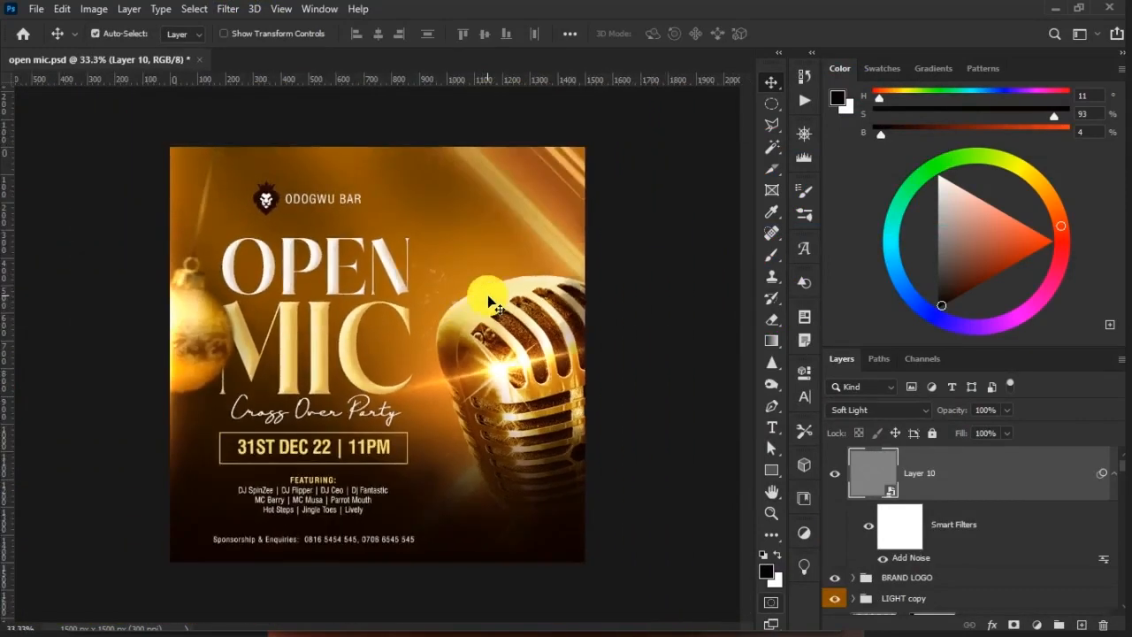